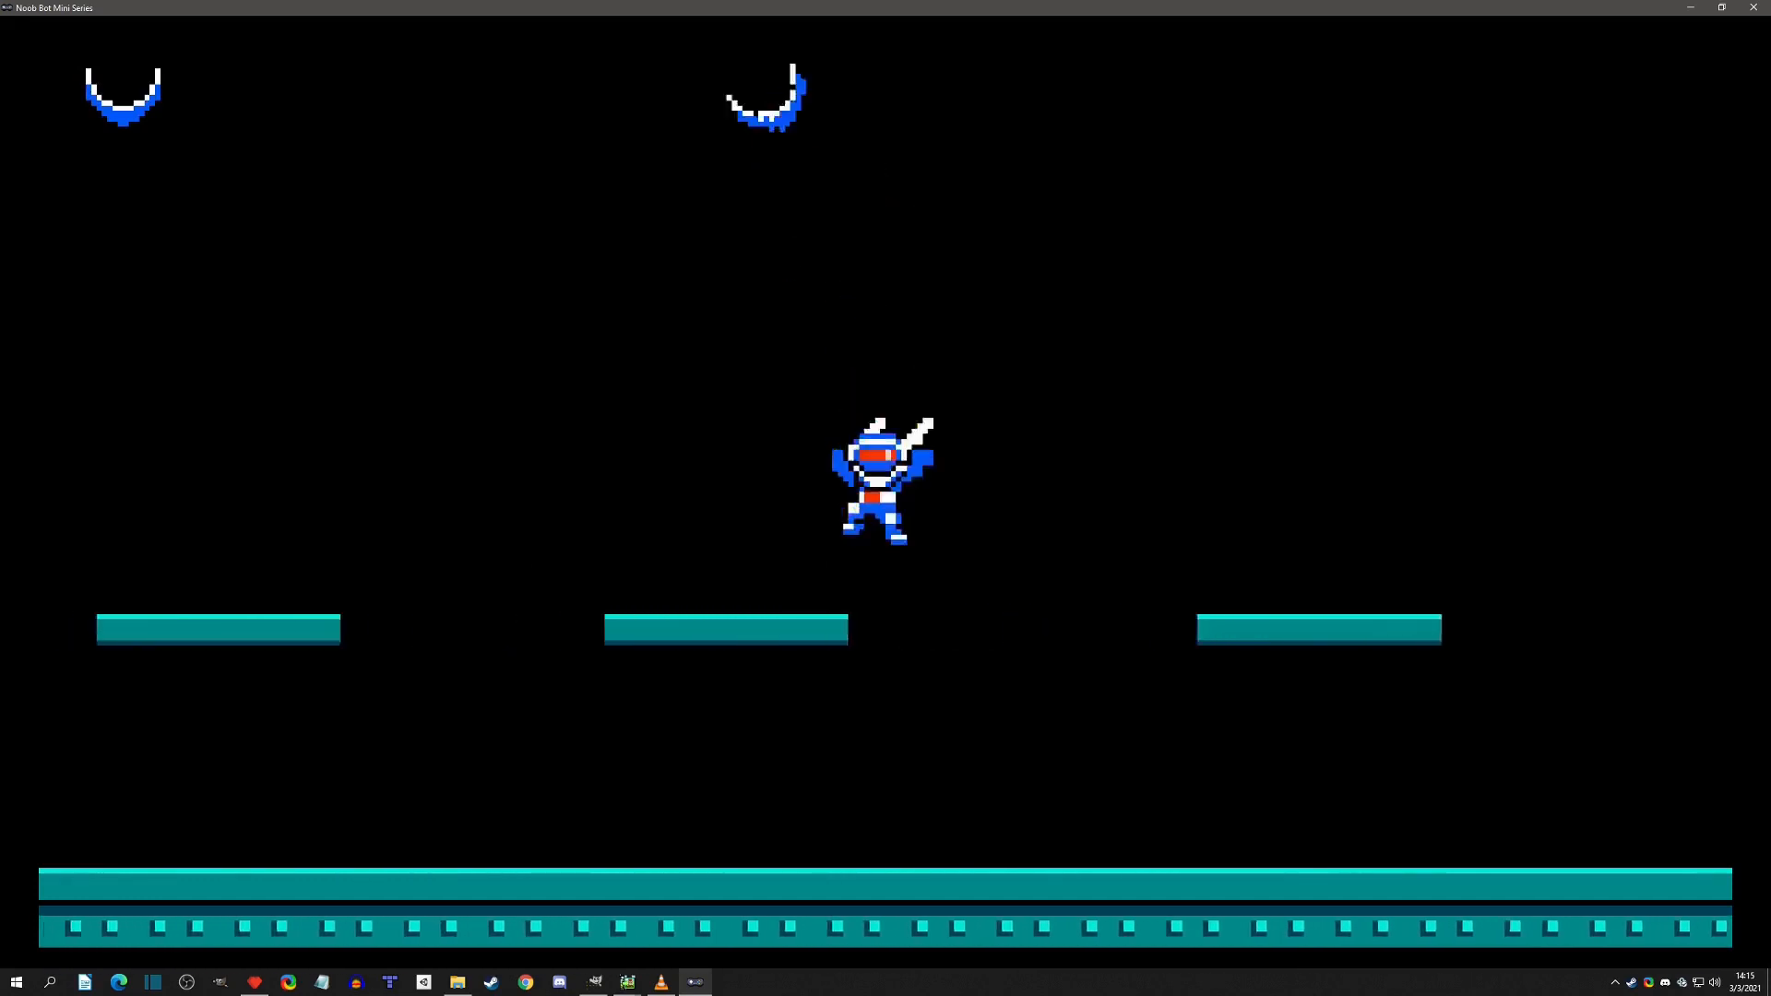
key("space")
key("Right")
key("c")
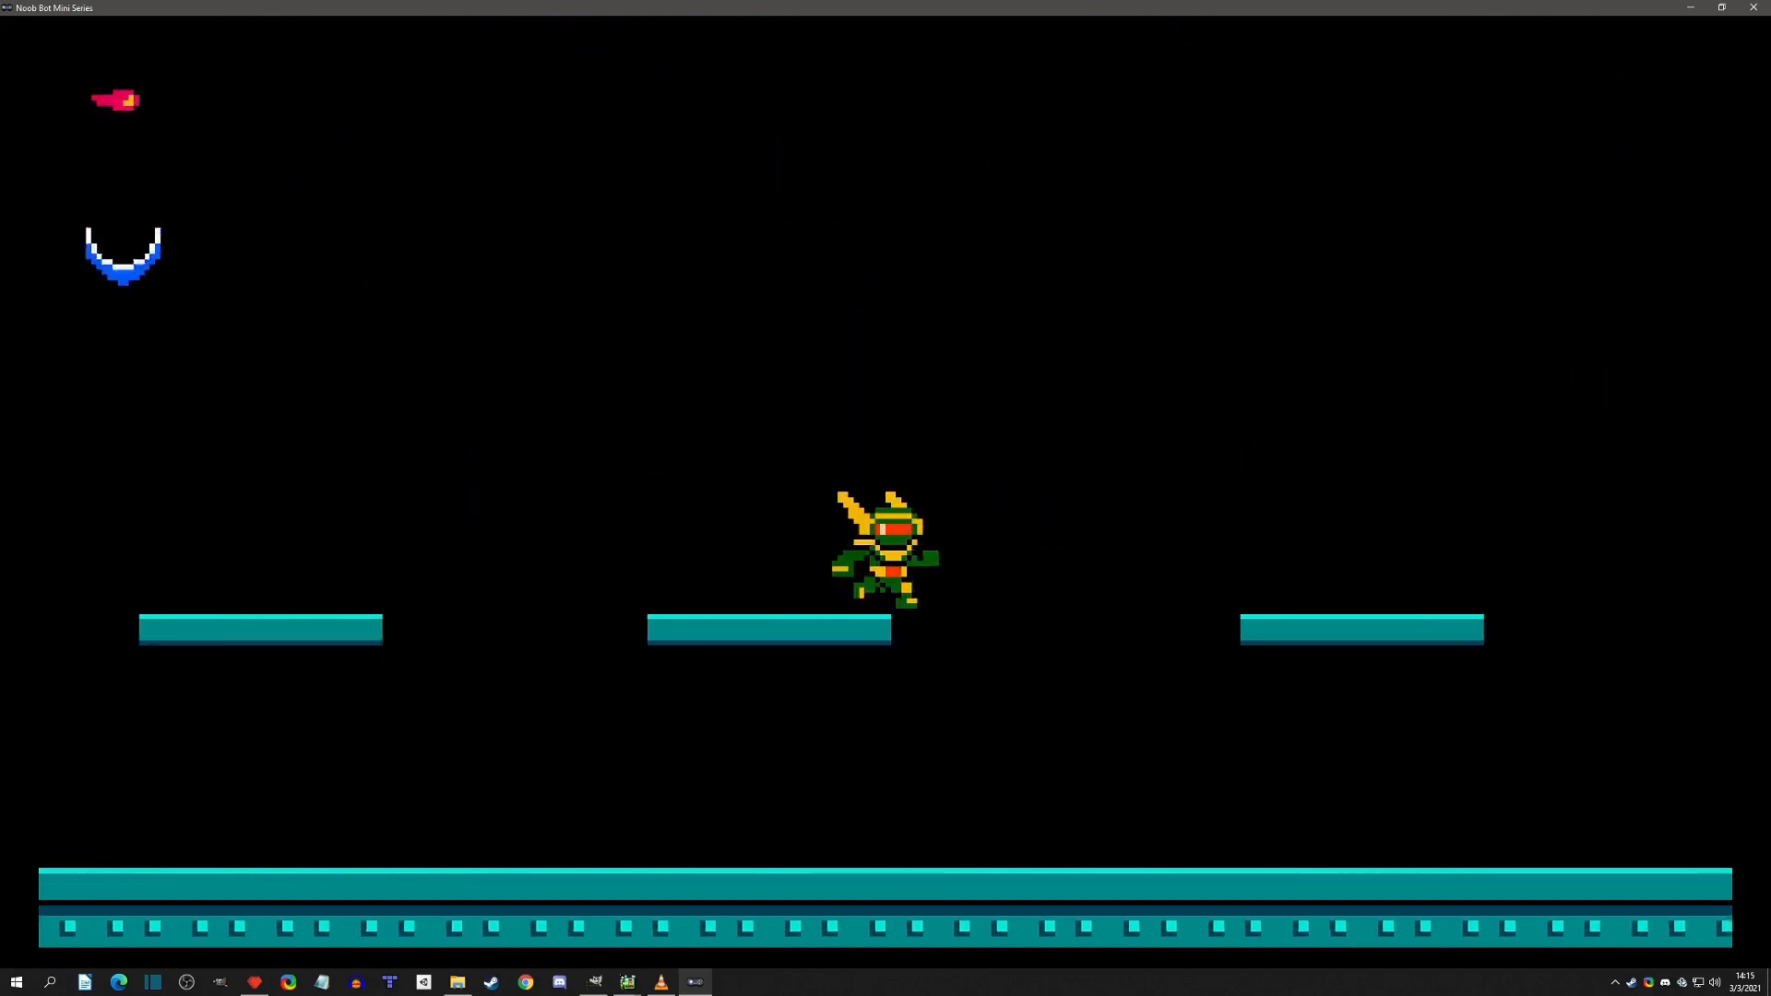
key("space")
key("x")
key("x")
key("c")
key("Left")
key("space")
key("x")
key("x")
key("Right")
key("space")
key("c")
key("x")
key("space")
key("x")
key("x")
key("x")
key("x")
key("Left")
key("x")
key("space")
key("c")
key("x")
key("x")
key("x")
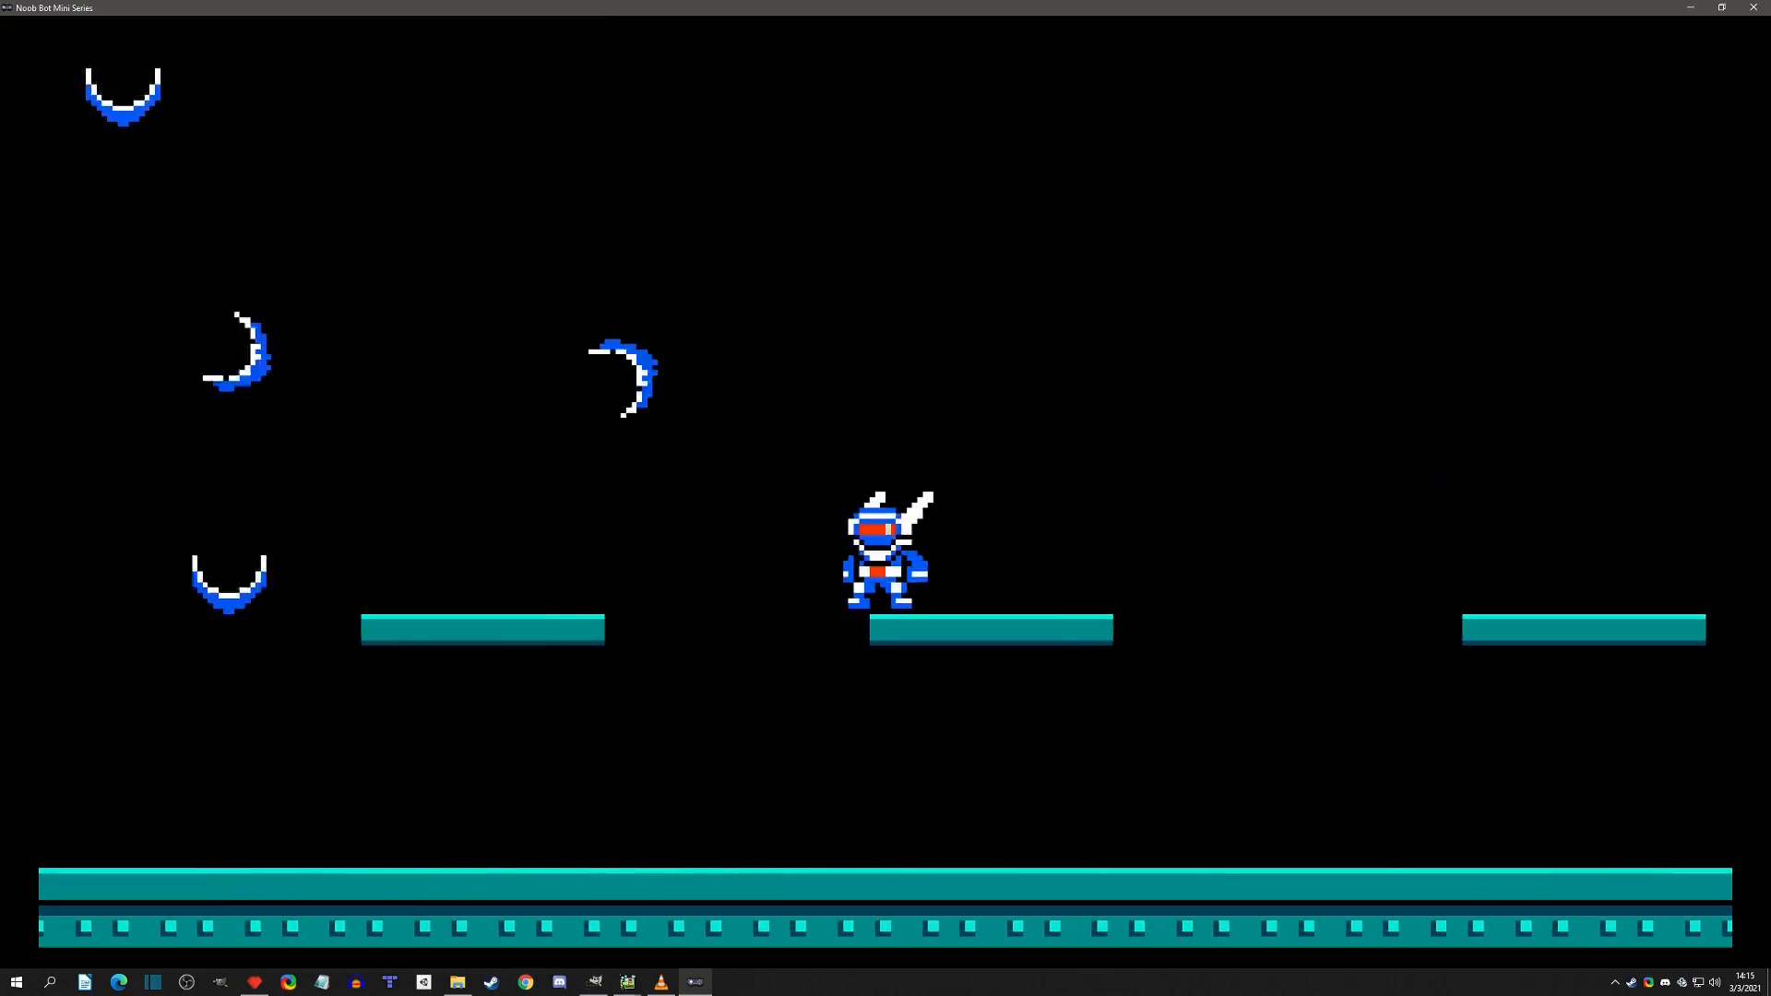
key("x")
key("Right")
key("x")
key("Right")
key("space")
key("x")
key("space")
key("x")
key("space")
key("x")
key("c")
key("Left")
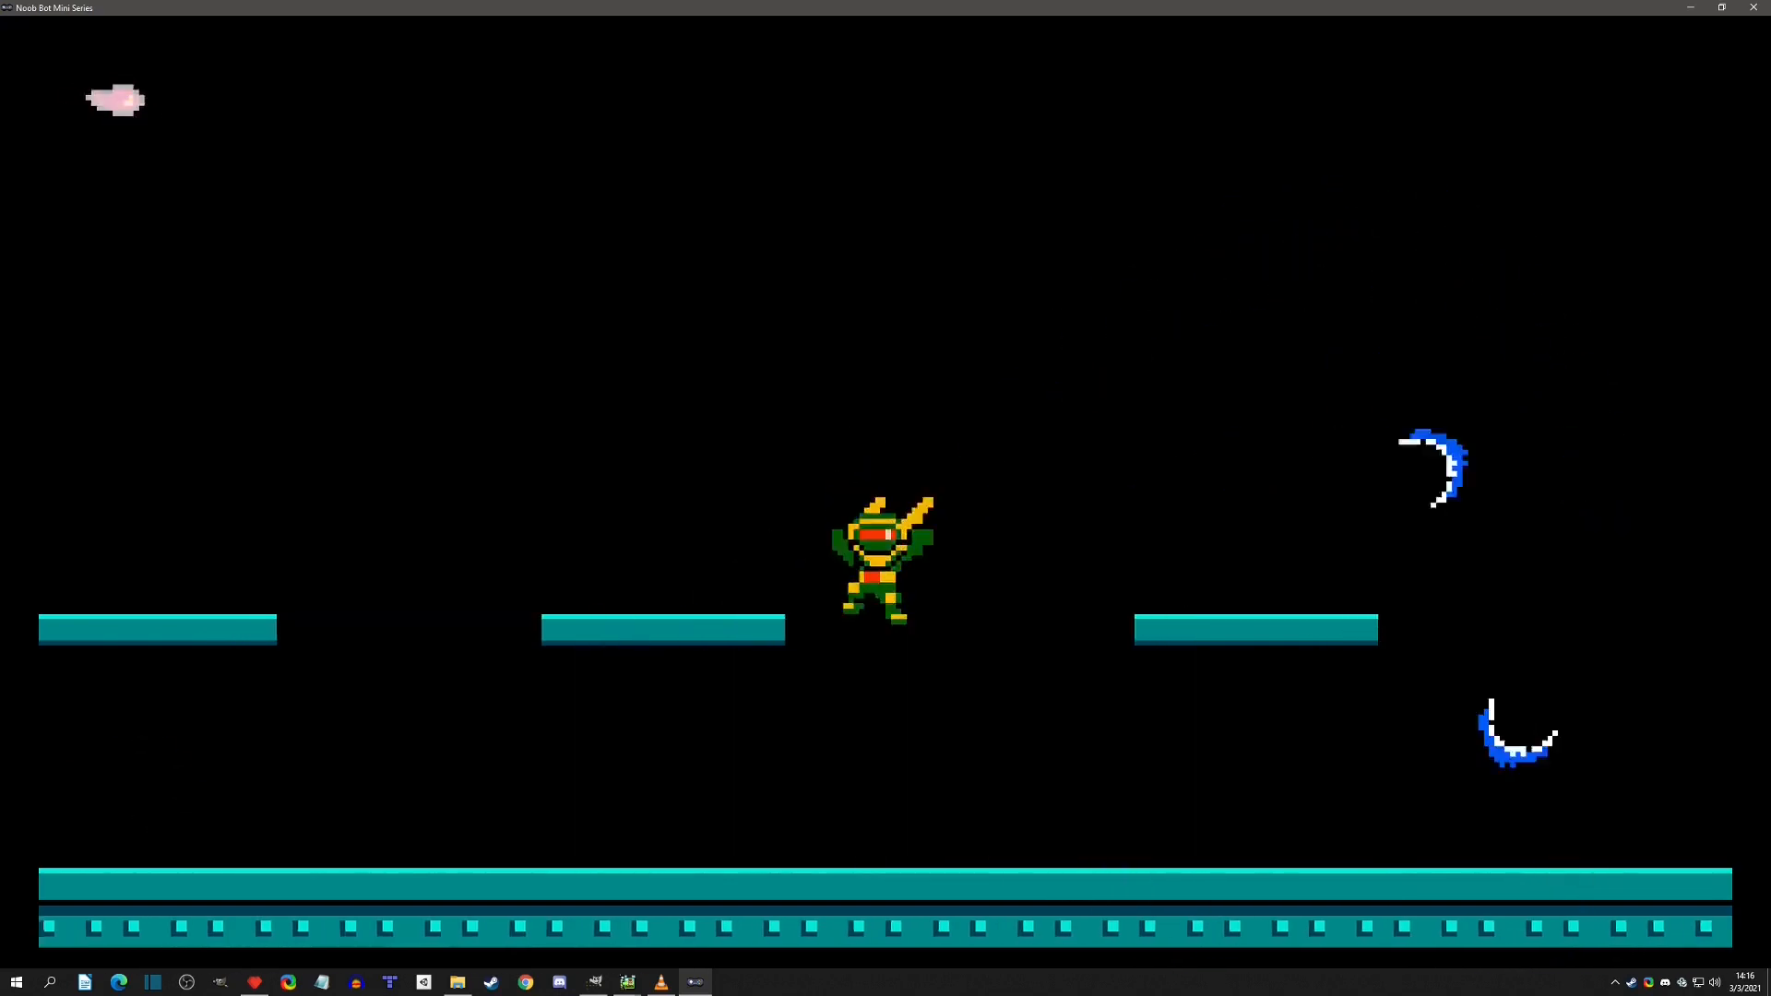
key("c")
key("space")
key("c")
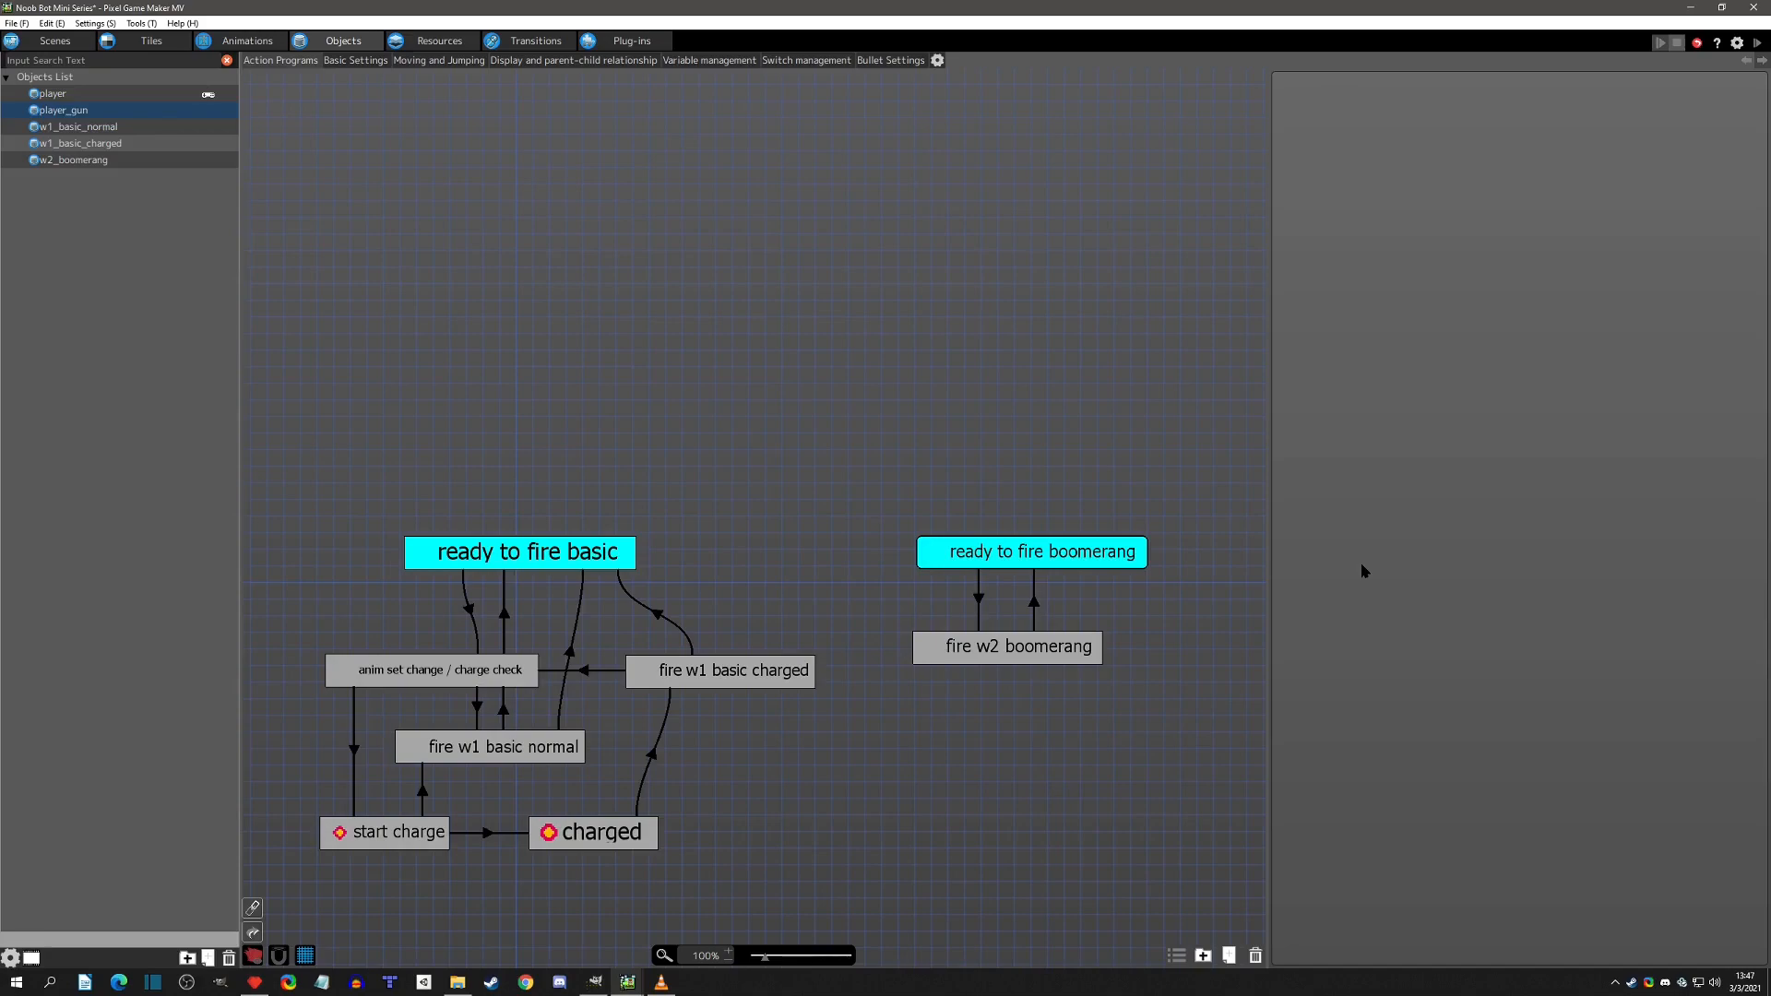
Link the "ready to fire basic" and "ready to fire boomerang" actions to each other in both directions.
left_click(564, 548)
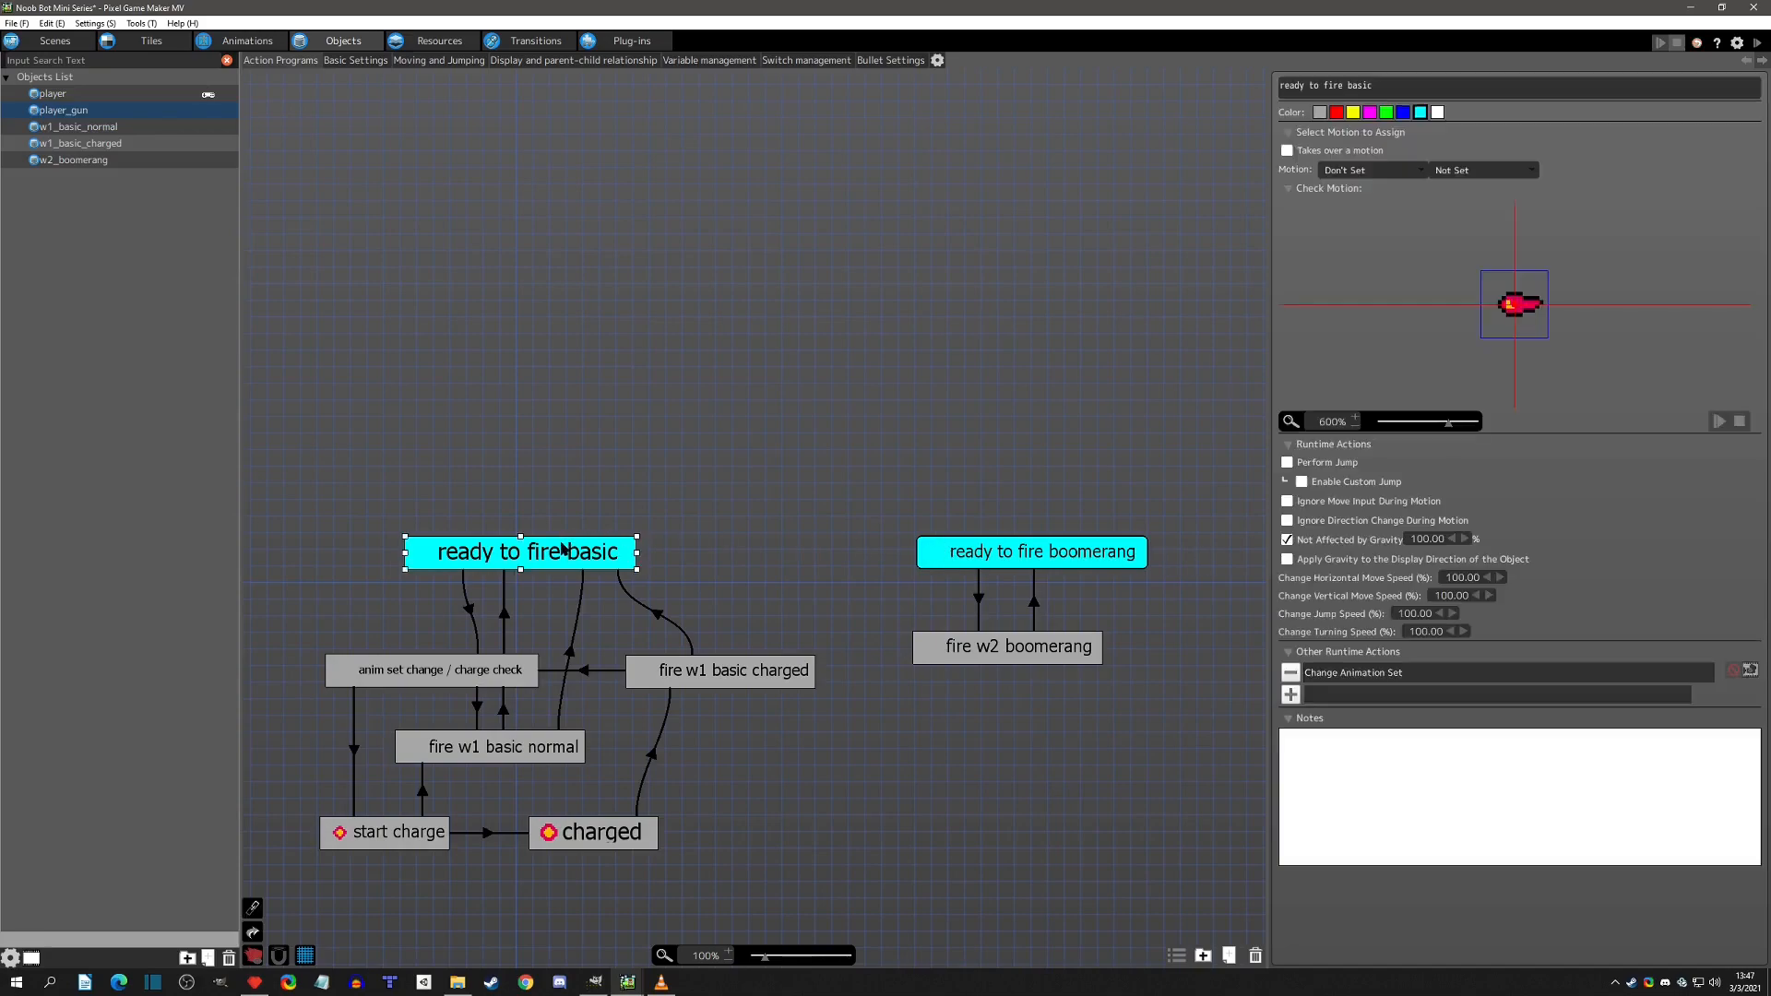
left_click(985, 559)
left_click(535, 561)
left_click(1022, 561)
right_click(631, 559)
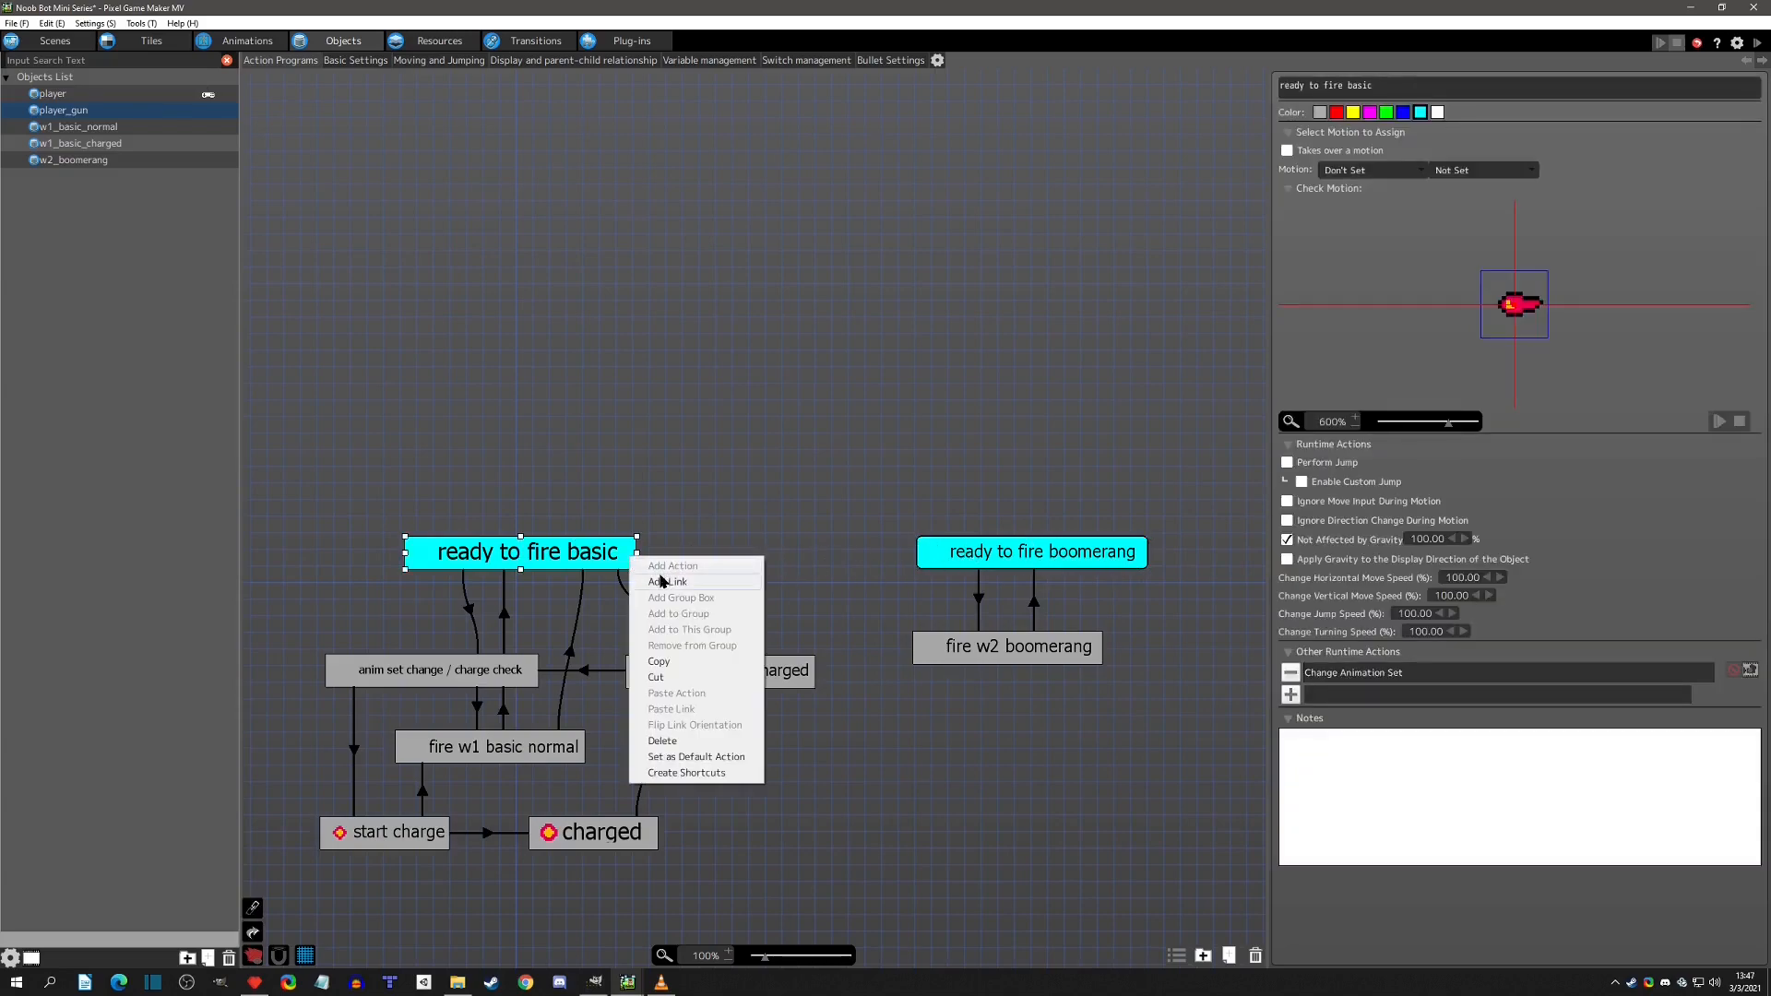
left_click(664, 582)
left_click(1020, 553)
left_click(974, 559)
right_click(974, 560)
left_click(1007, 582)
left_click(616, 559)
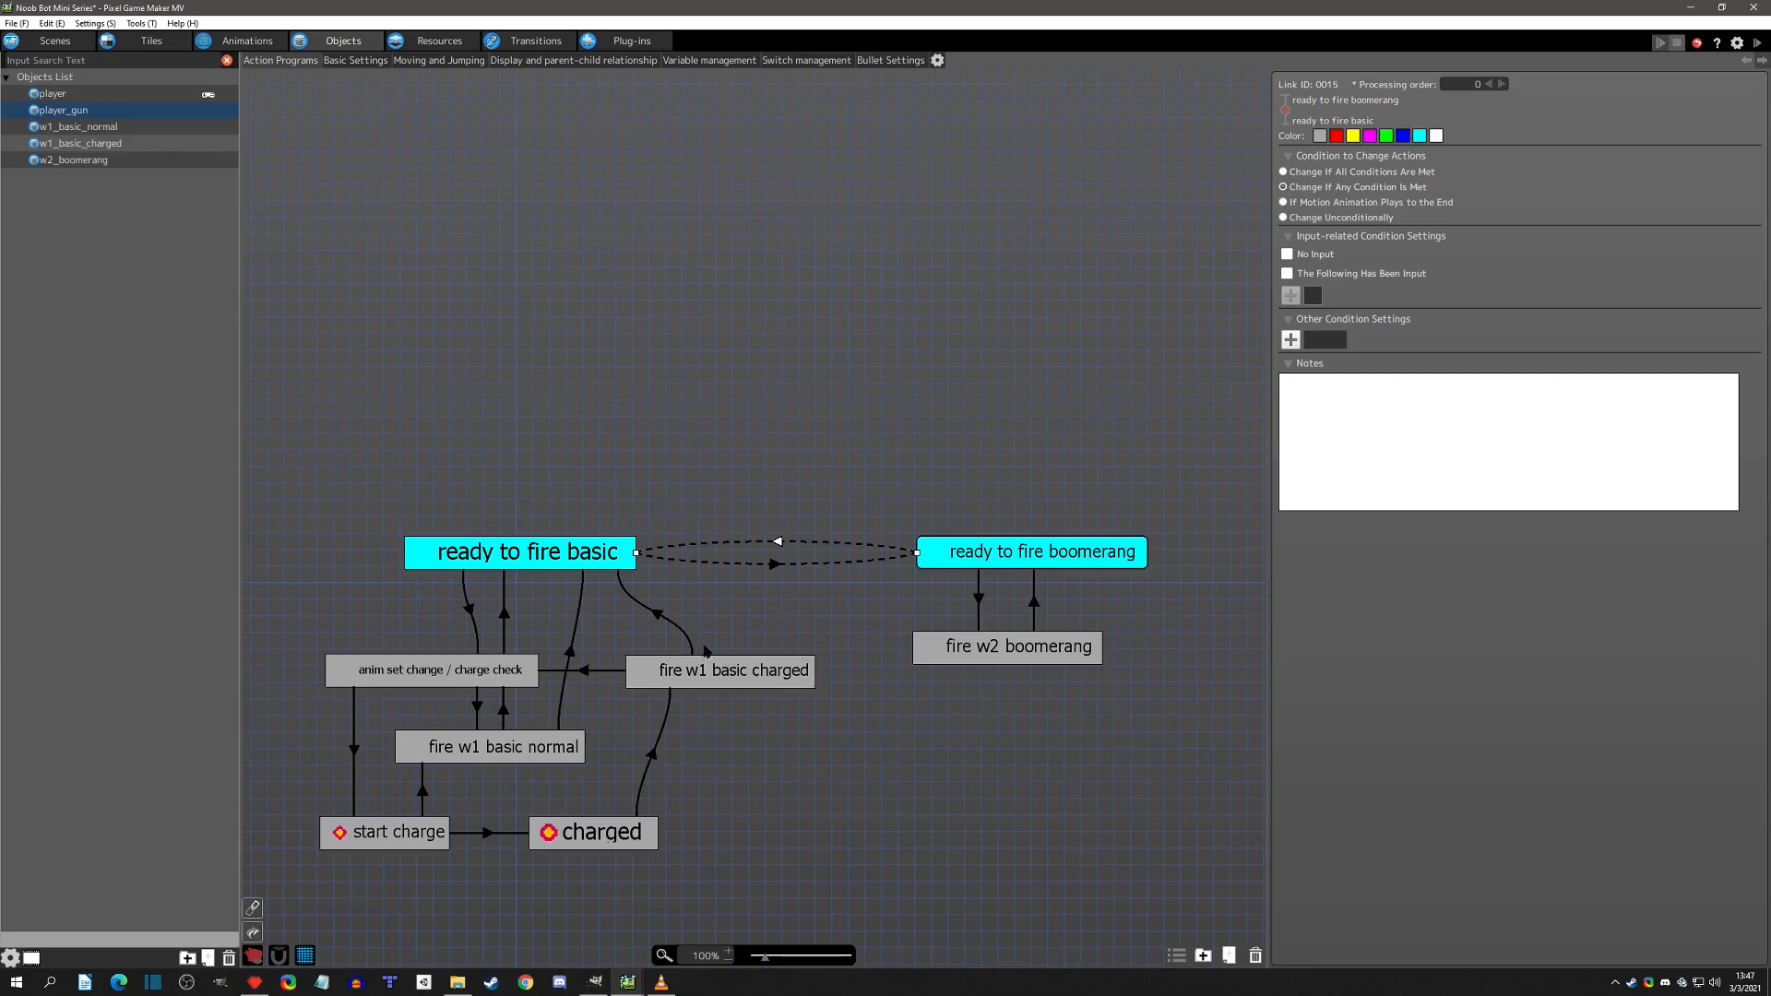
Delete both links between "ready to fire basic" and "ready to fire boomerang".
key("Delete")
left_click(773, 553)
key("Delete")
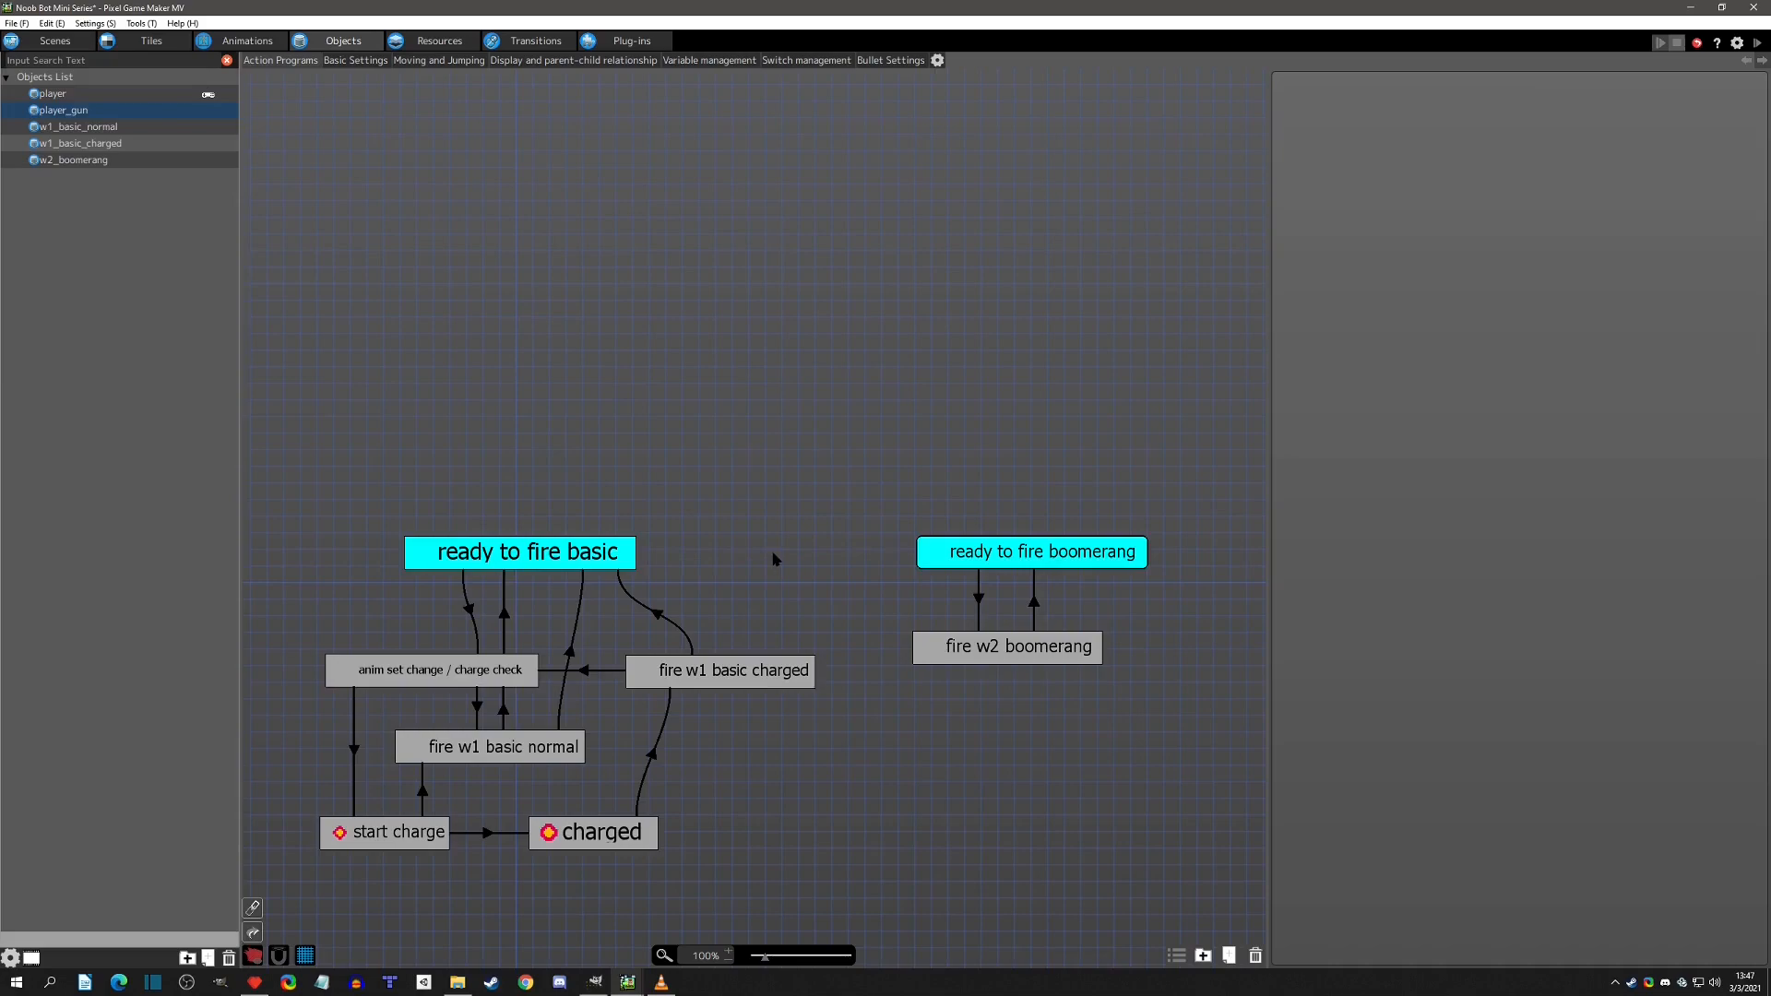
Duplicate the "ready to fire boomerang" action above the existing actions and remove the copy's Change Animation Set runtime action.
left_click(978, 556)
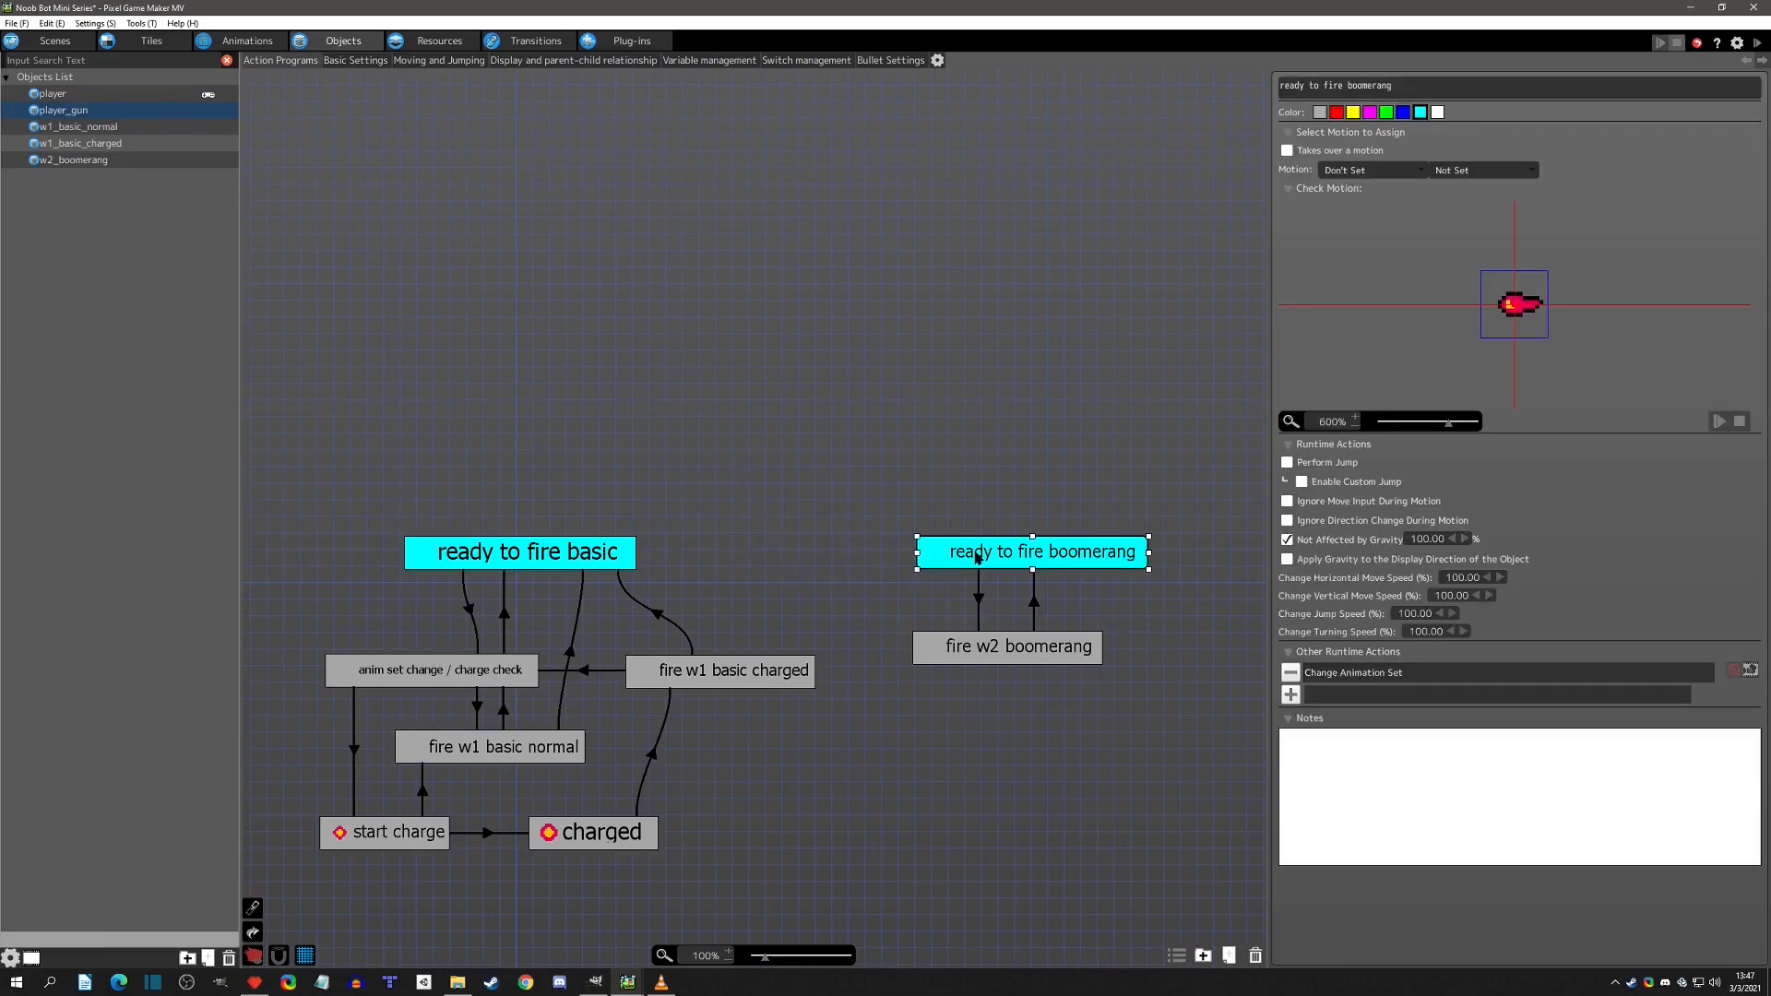
key("ctrl+v")
left_click(675, 428)
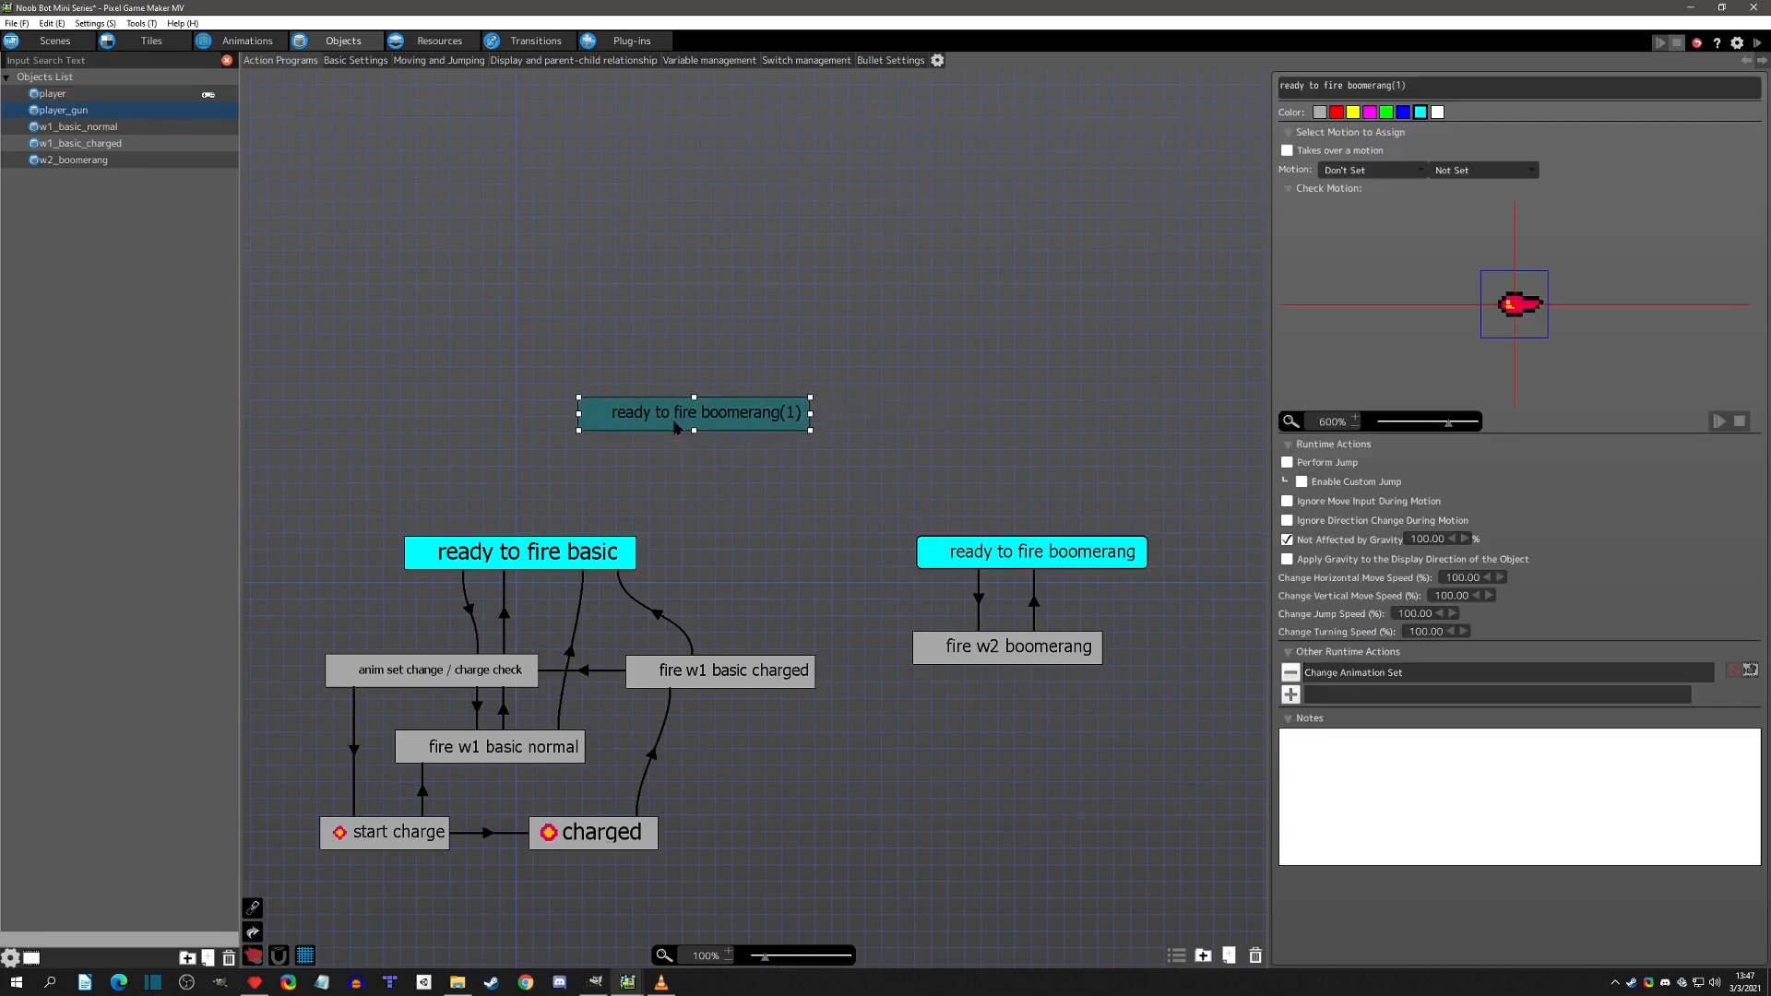
left_click(1291, 674)
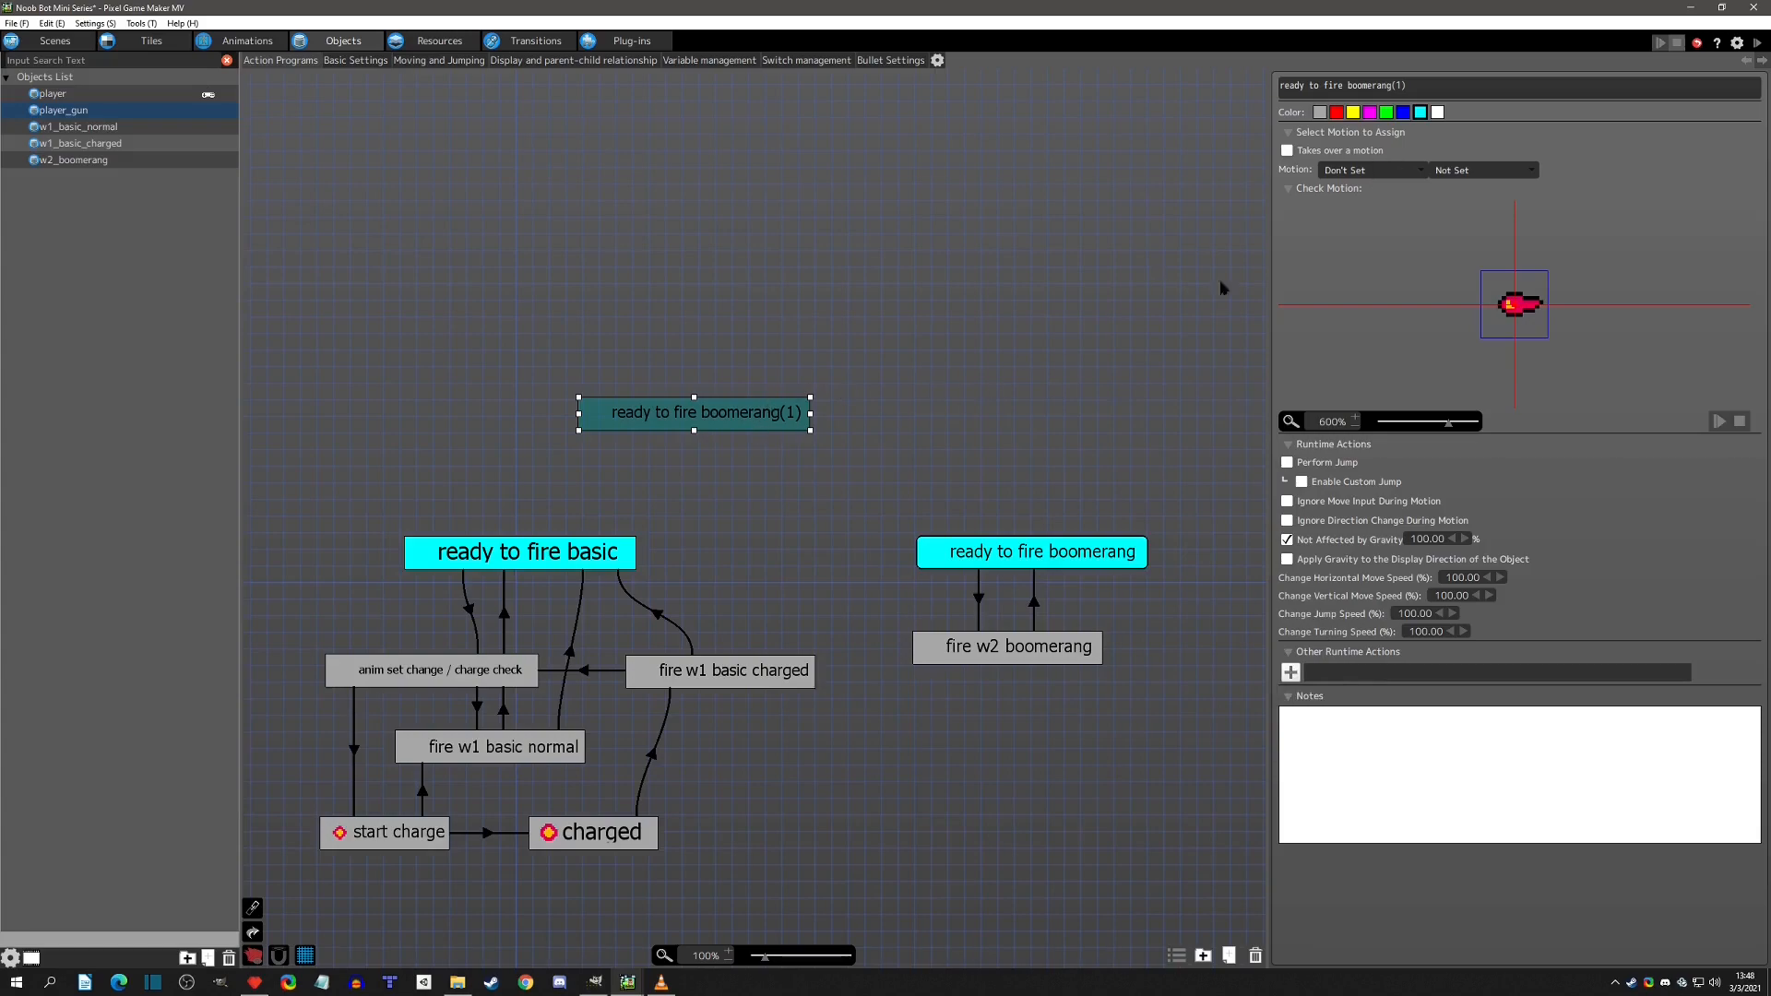
Rename the copied action as PROCESS WEAPON.
left_click(1456, 87)
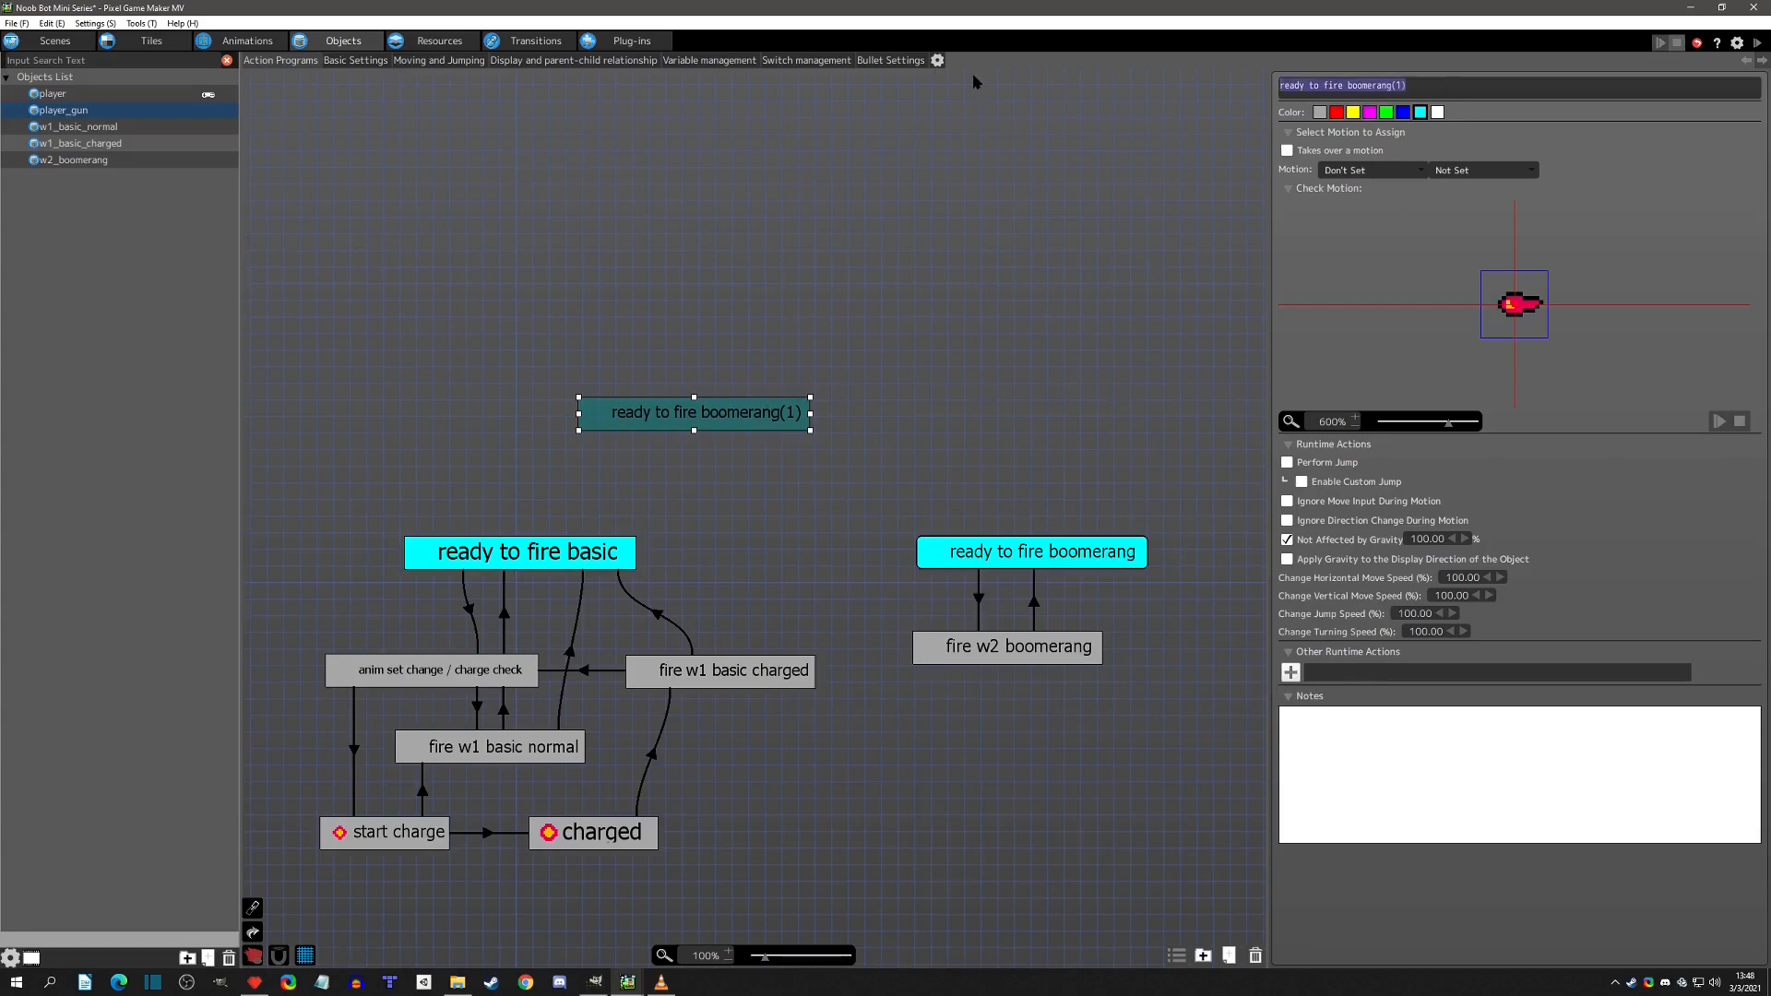
type("process weapon")
key("Return")
left_click_drag(1373, 85, 1212, 92)
type("PROCESS WEAPON")
key("Return")
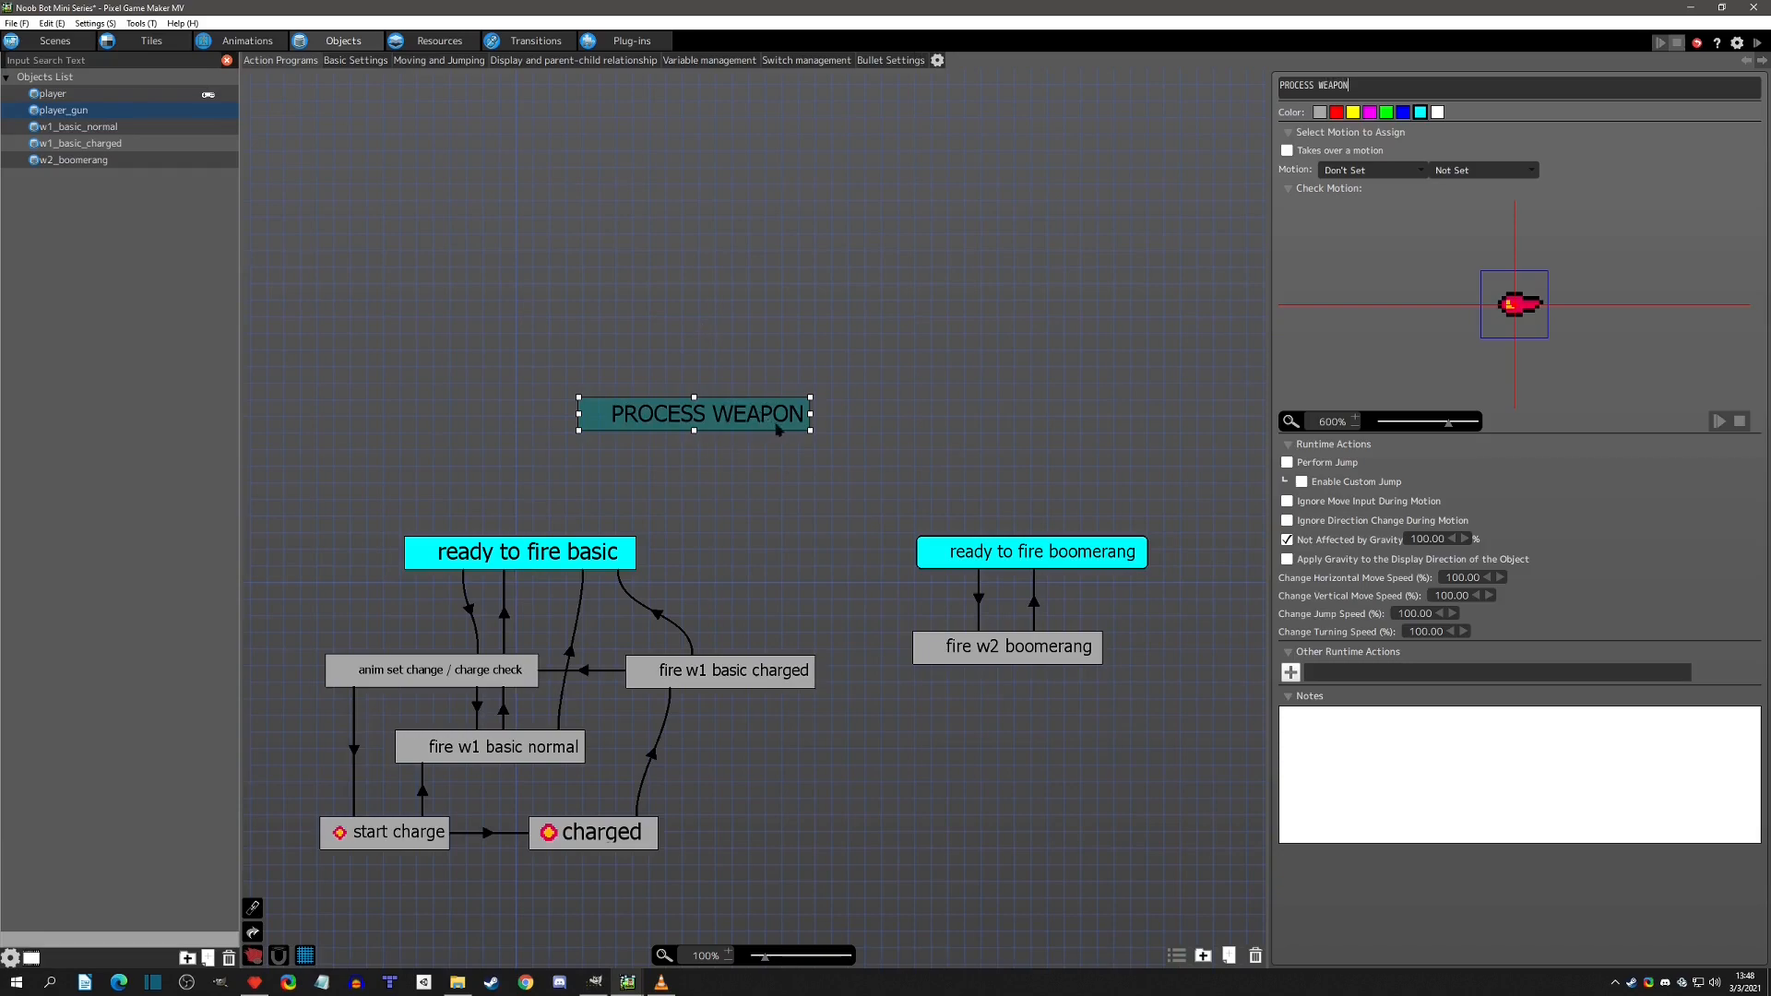
Widen the PROCESS WEAPON action to span above both ready to fire actions and colour it yellow.
left_click_drag(809, 416, 1152, 426)
left_click_drag(971, 424, 896, 392)
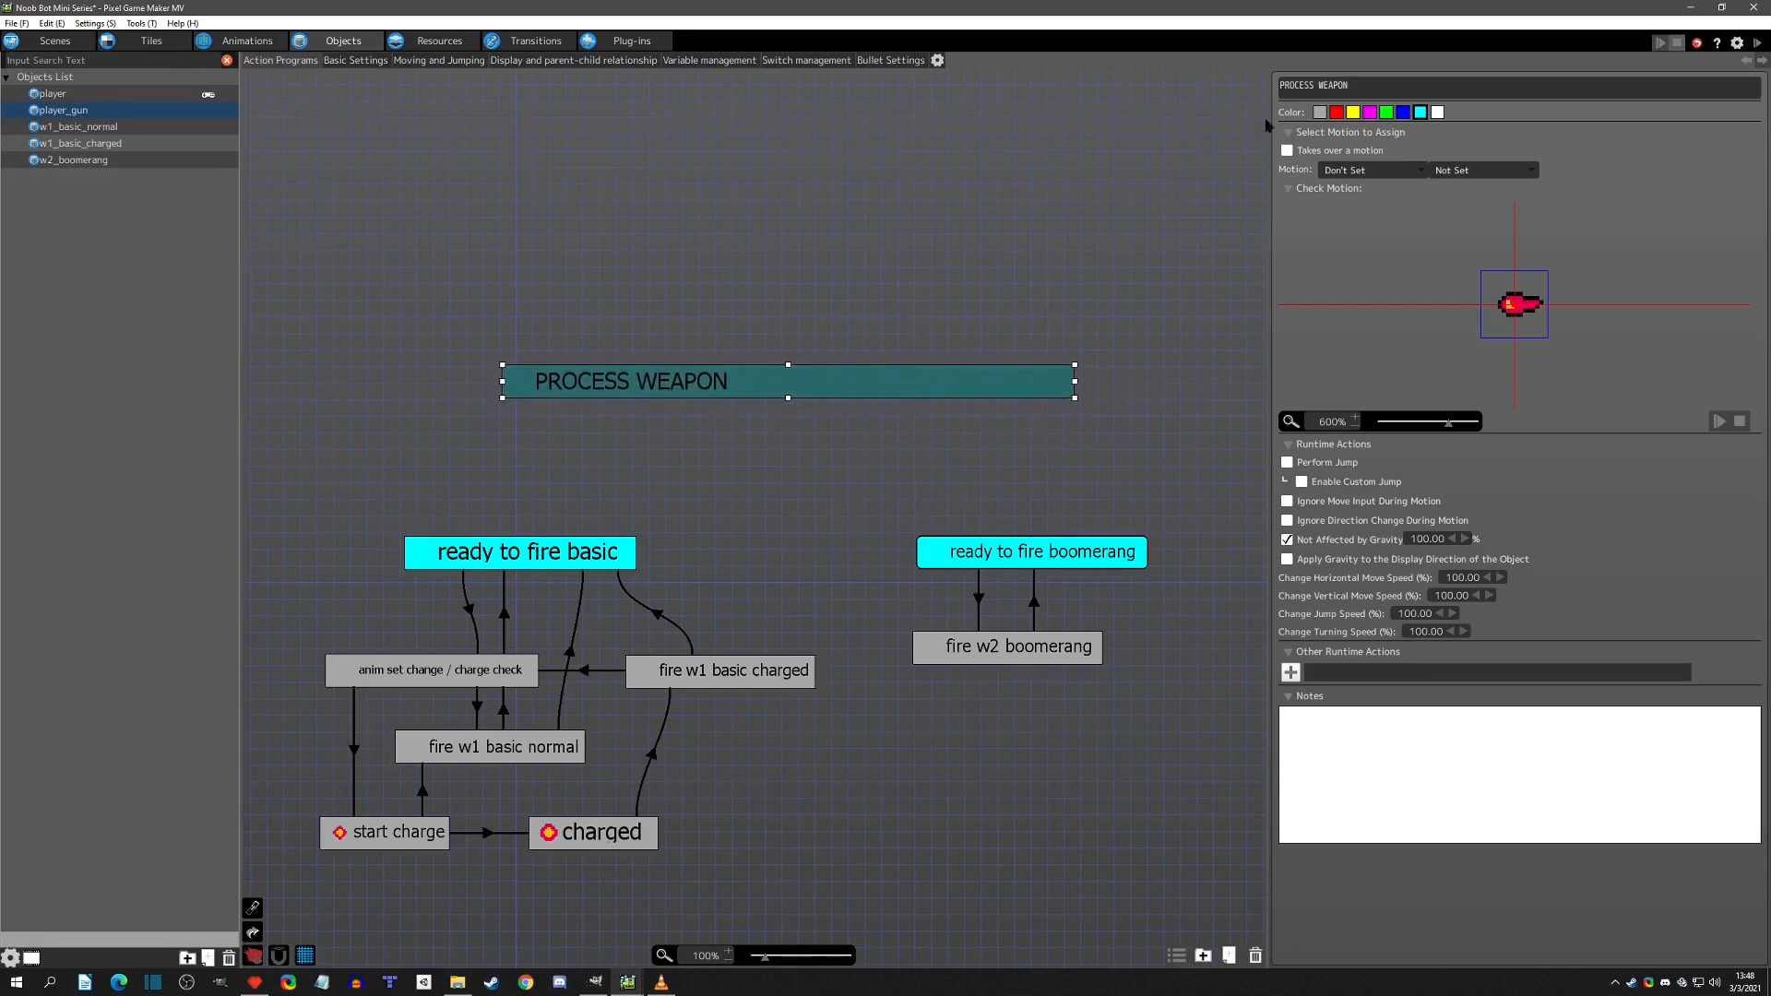
left_click(1354, 112)
left_click(748, 343)
Add a link from PROCESS WEAPON to the "ready to fire basic" action.
left_click(743, 376)
right_click(742, 377)
left_click(772, 402)
left_click(584, 543)
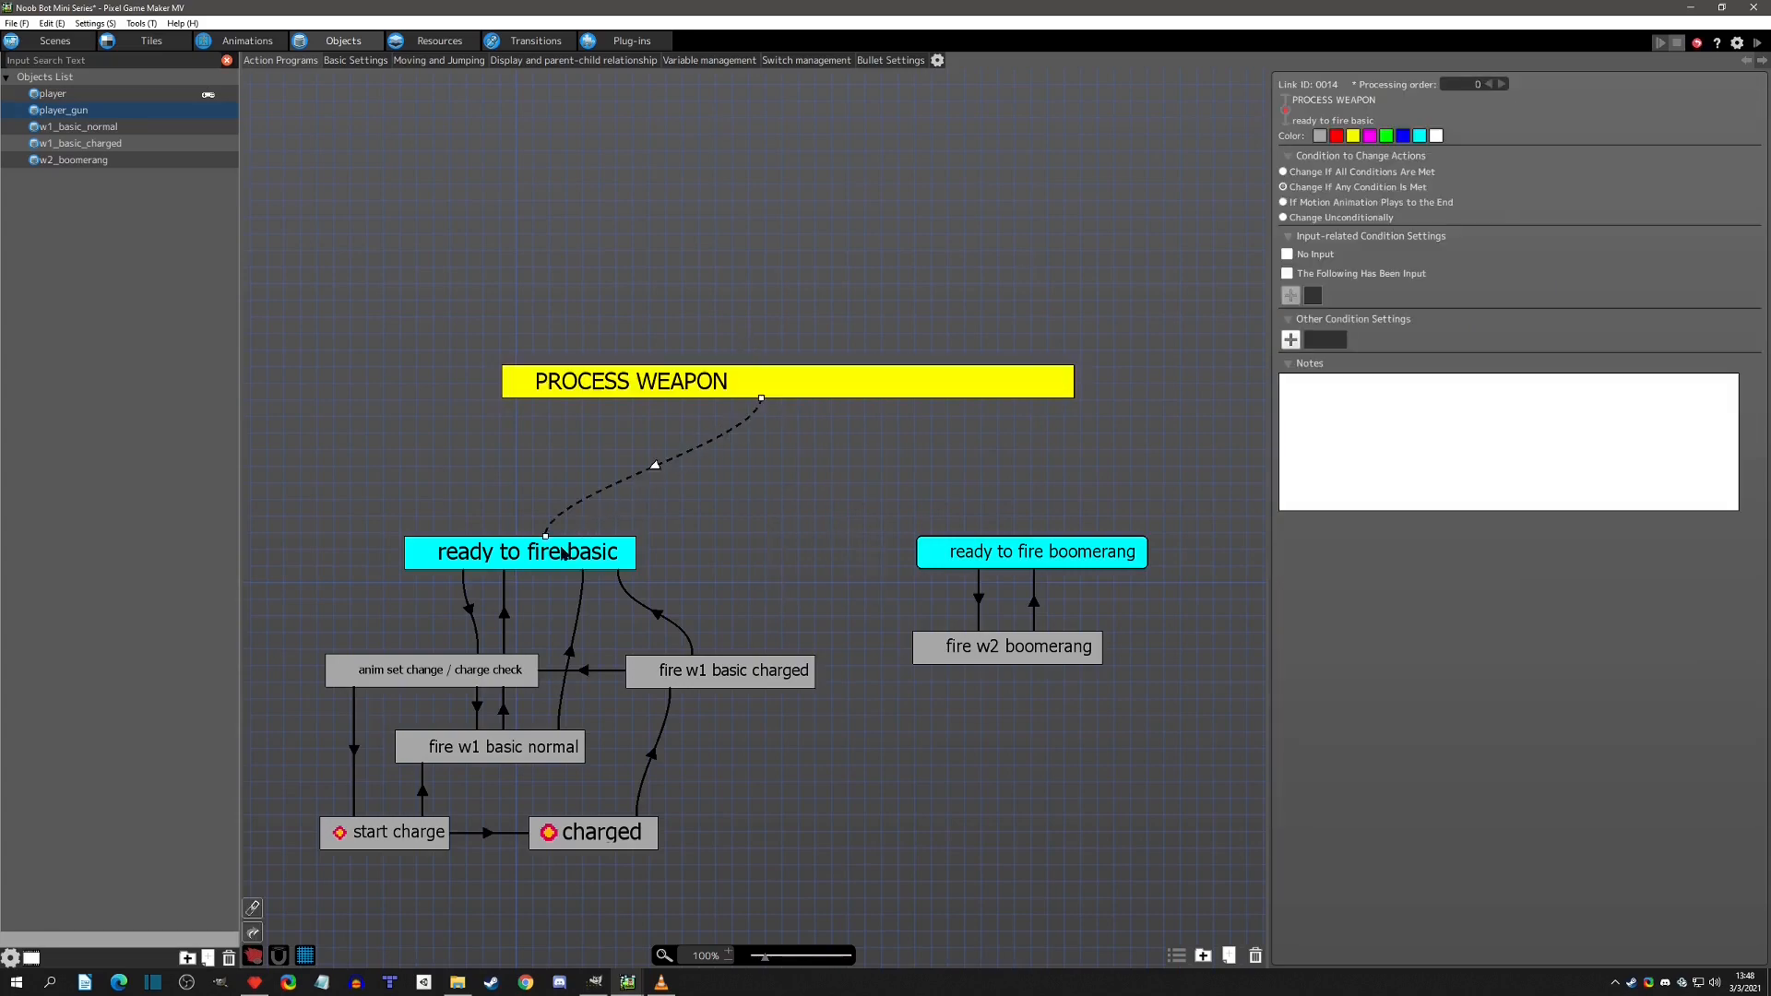
left_click(579, 563)
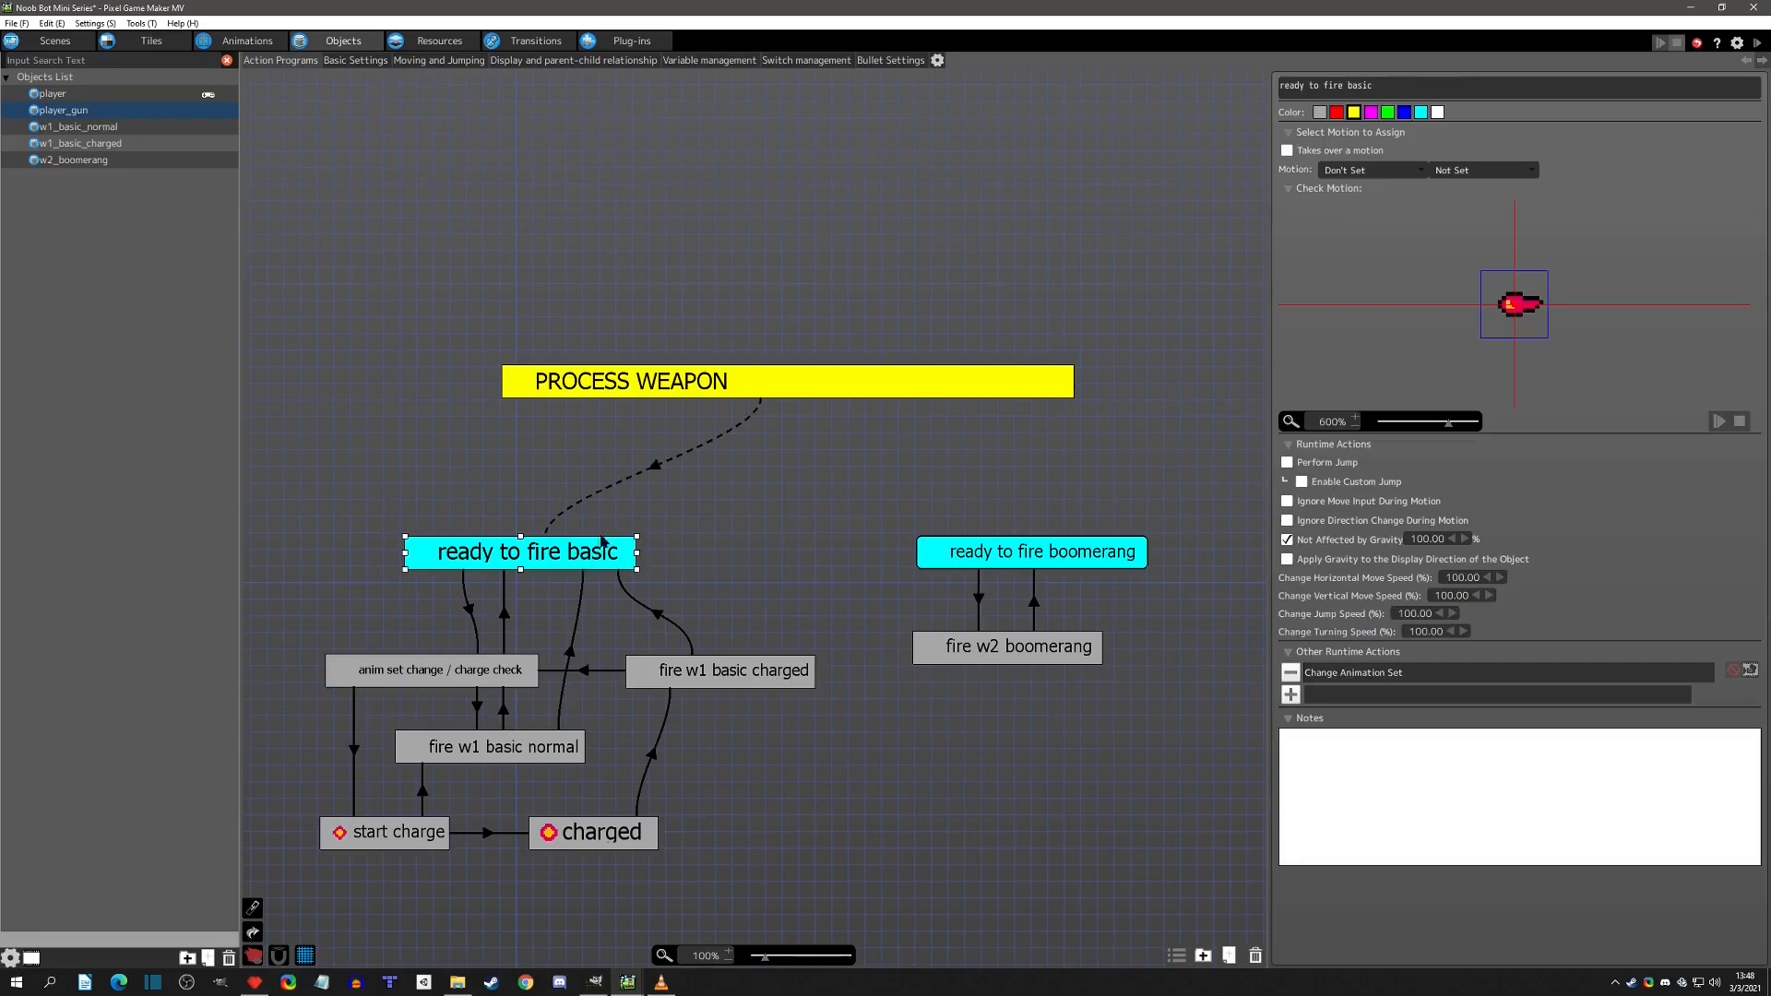
Add a link from PROCESS WEAPON to the "ready to fire boomerang" action.
left_click(811, 385)
right_click(812, 386)
left_click(842, 411)
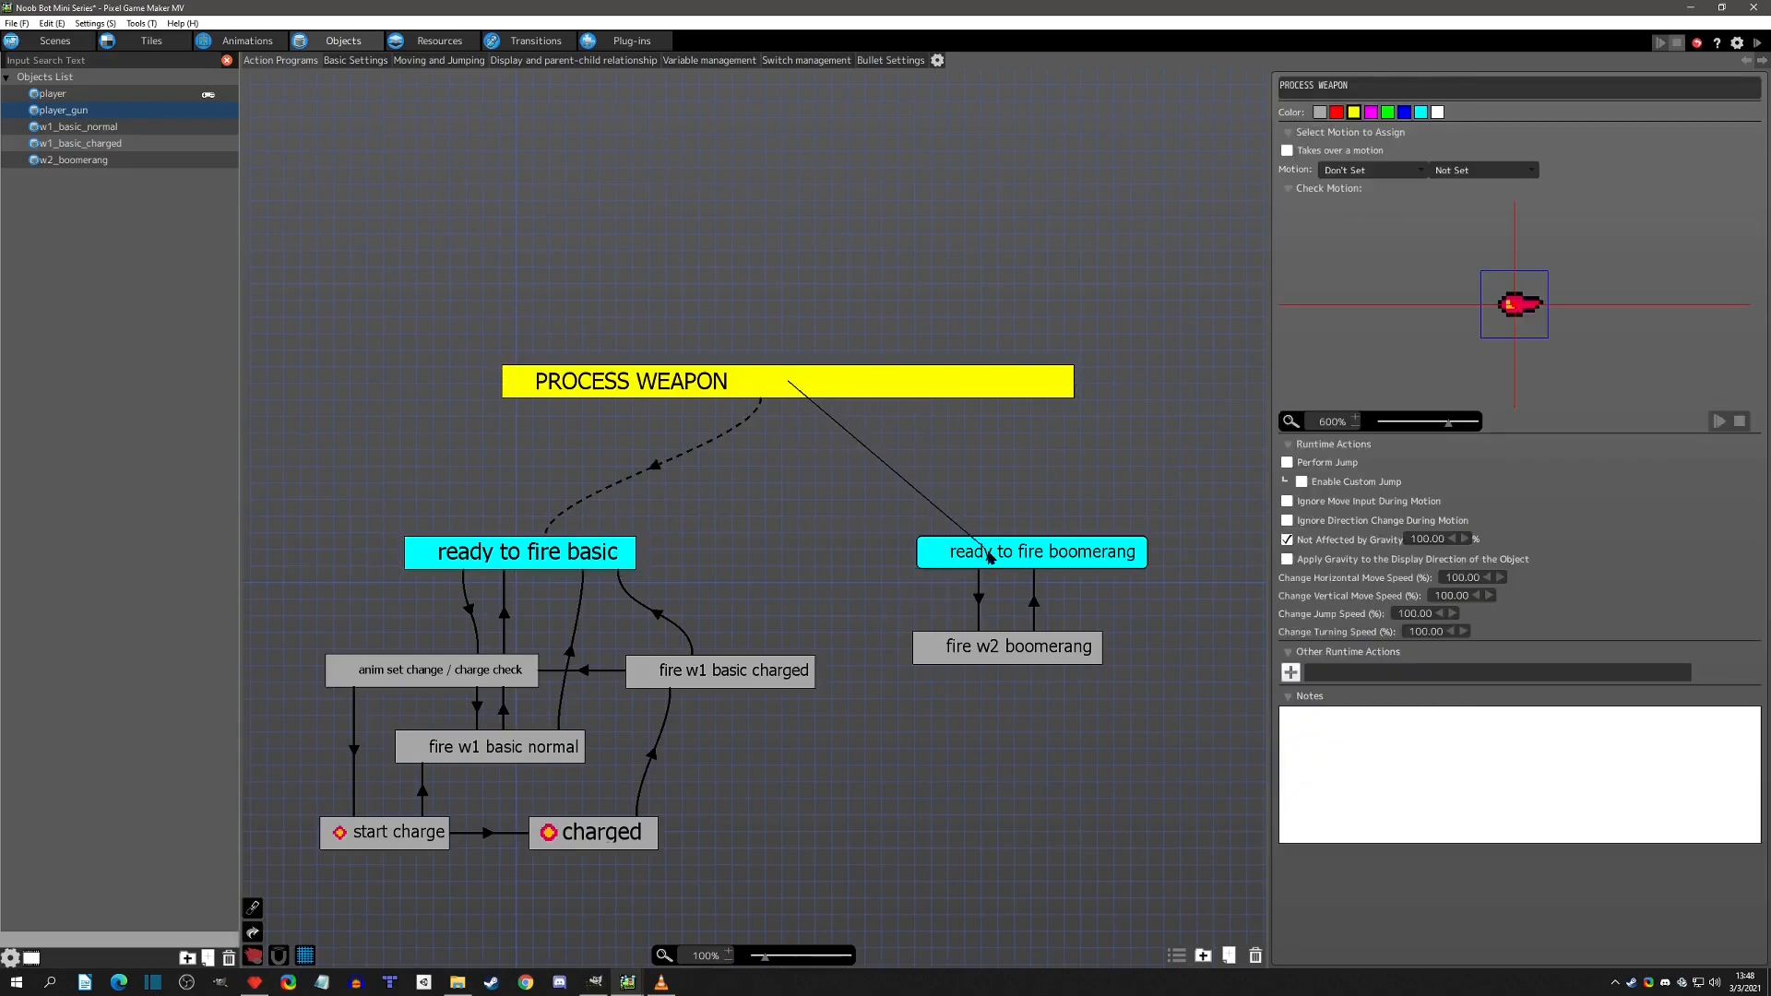
left_click(998, 565)
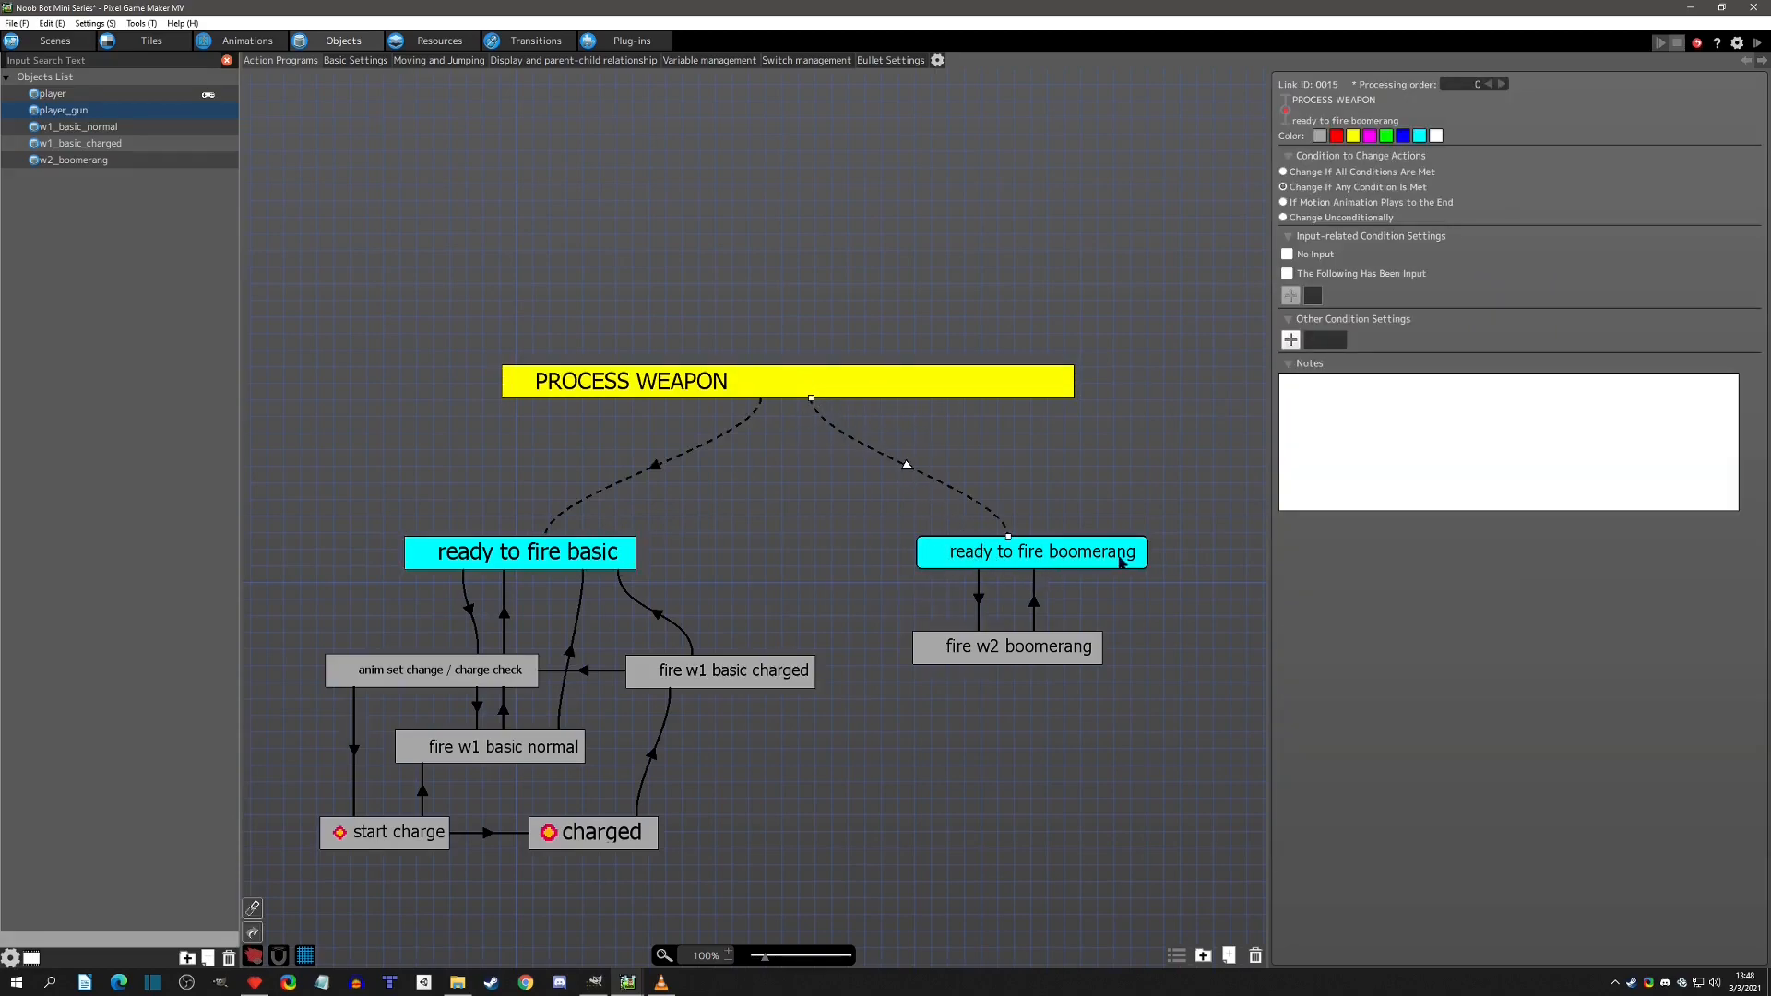
Set PROCESS WEAPON as the default action of player_gun.
left_click(799, 390)
right_click(798, 387)
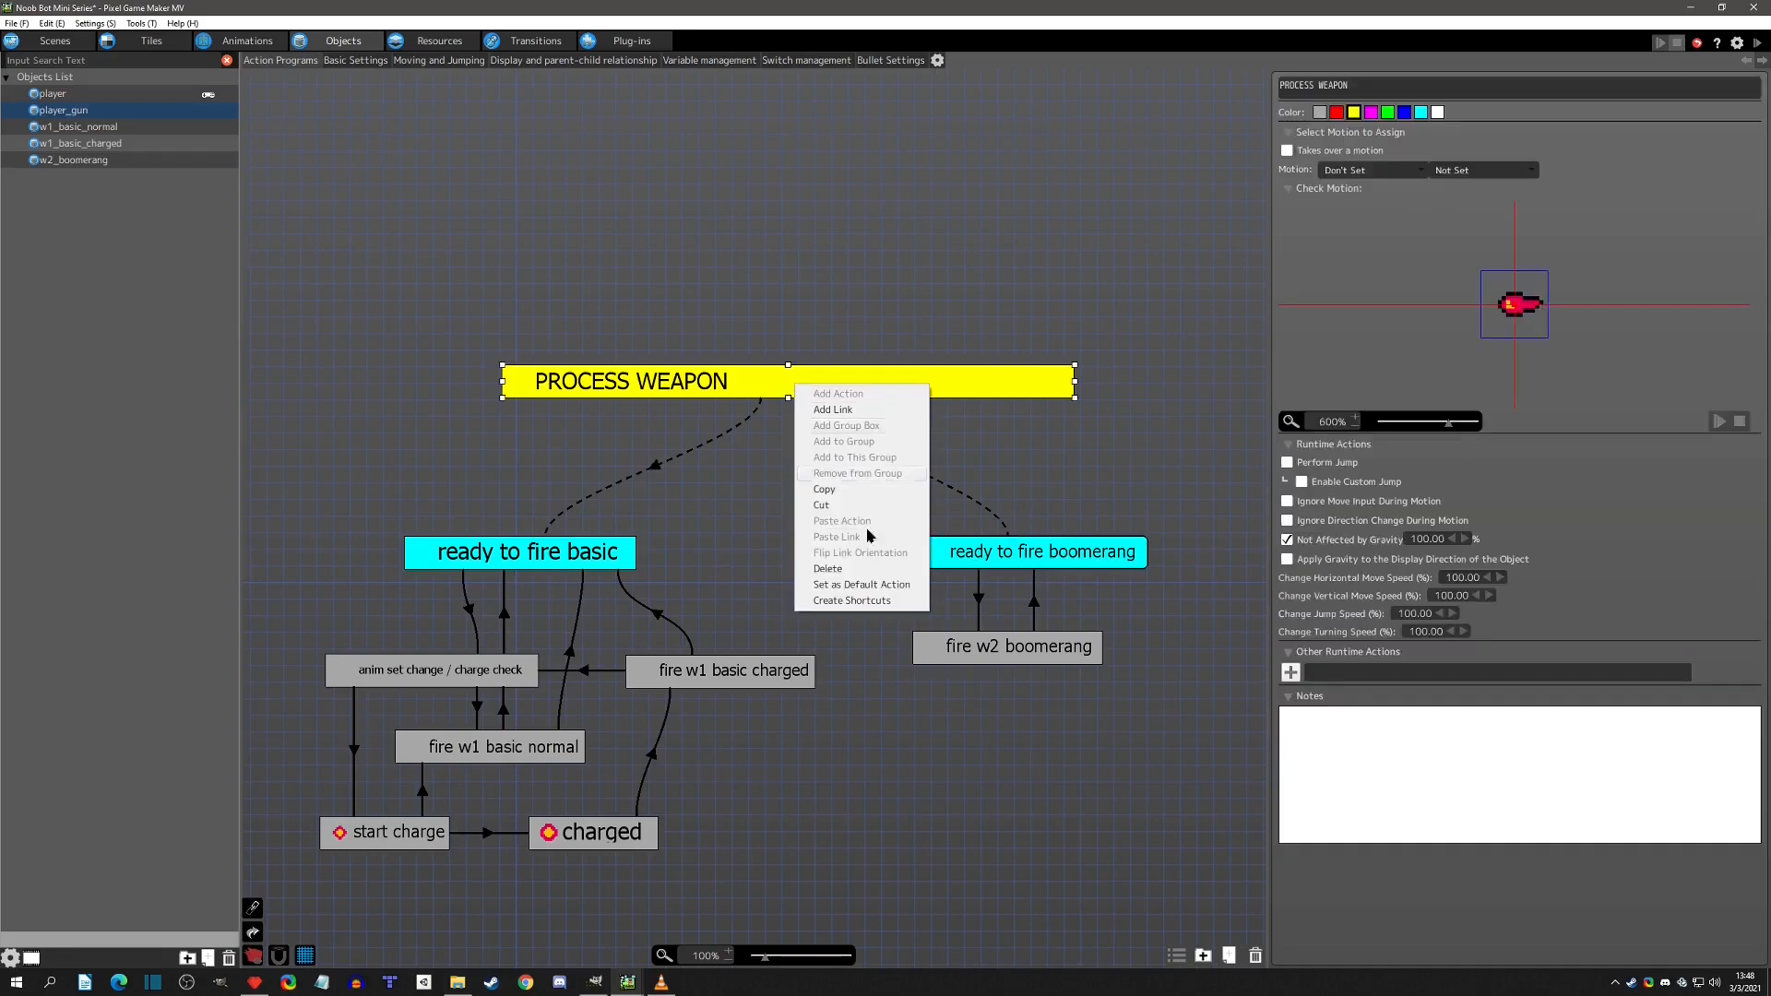
left_click(864, 584)
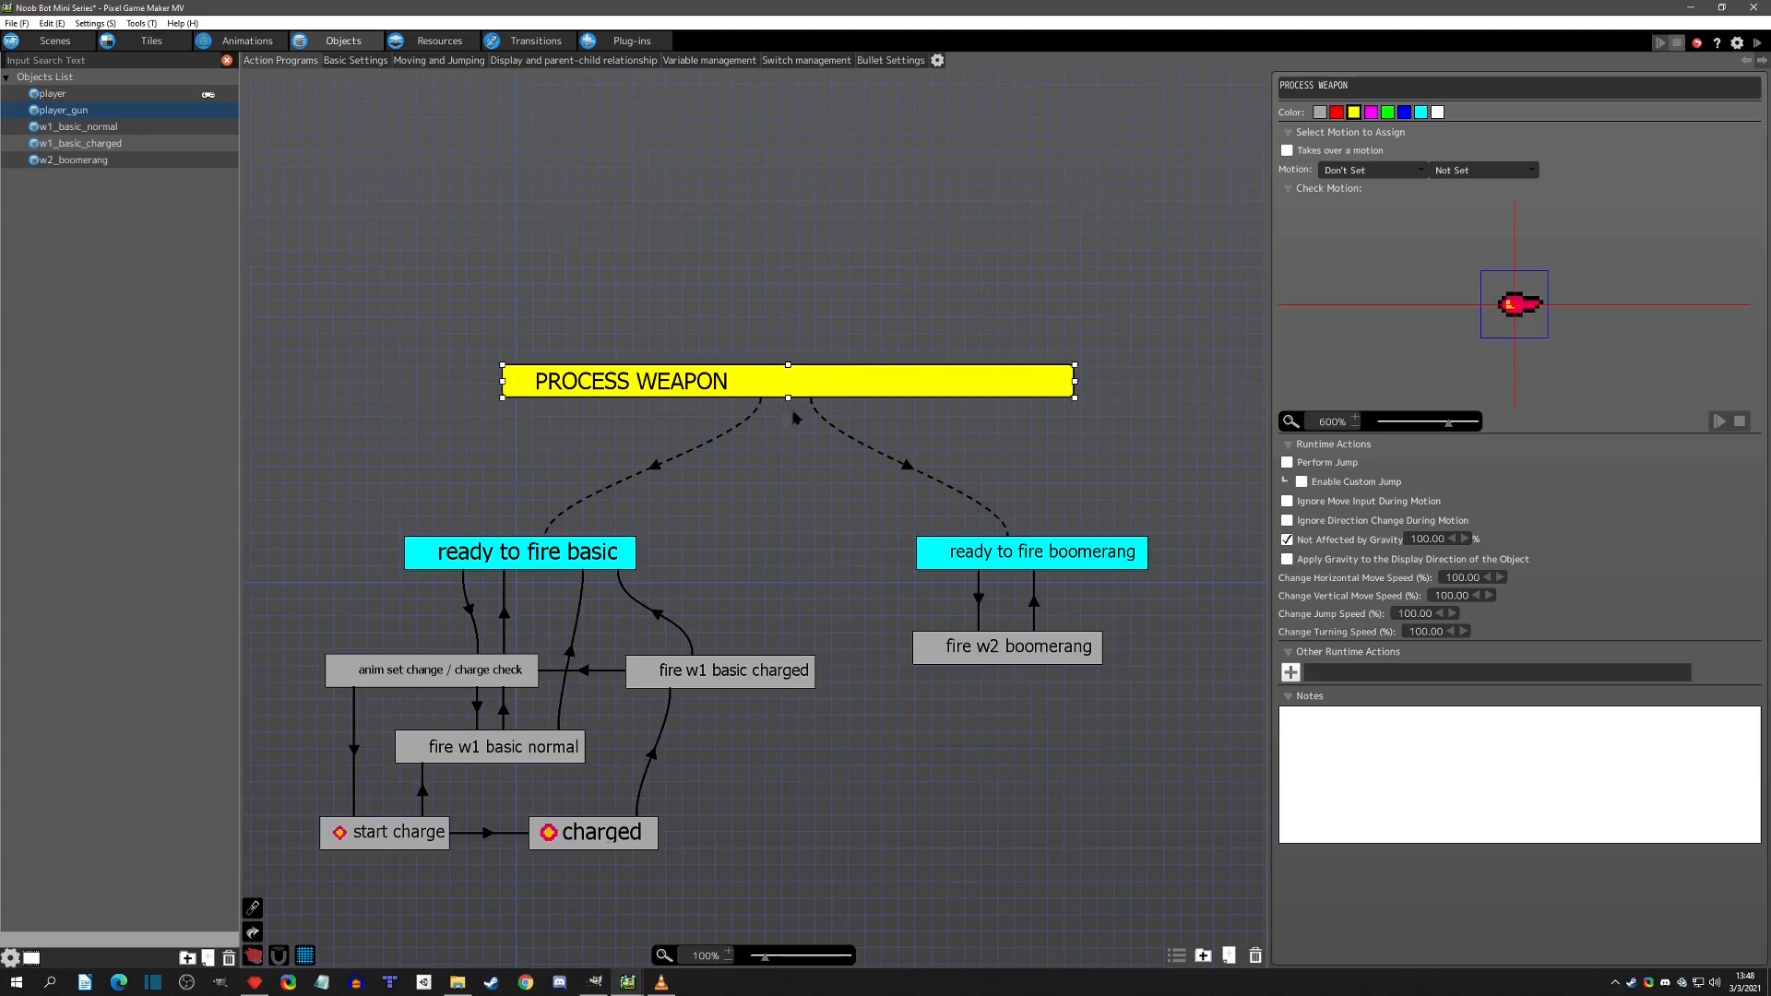
Examine the two PROCESS WEAPON links and their target actions, and compare the project variables with player_gun's own variables.
left_click(666, 472)
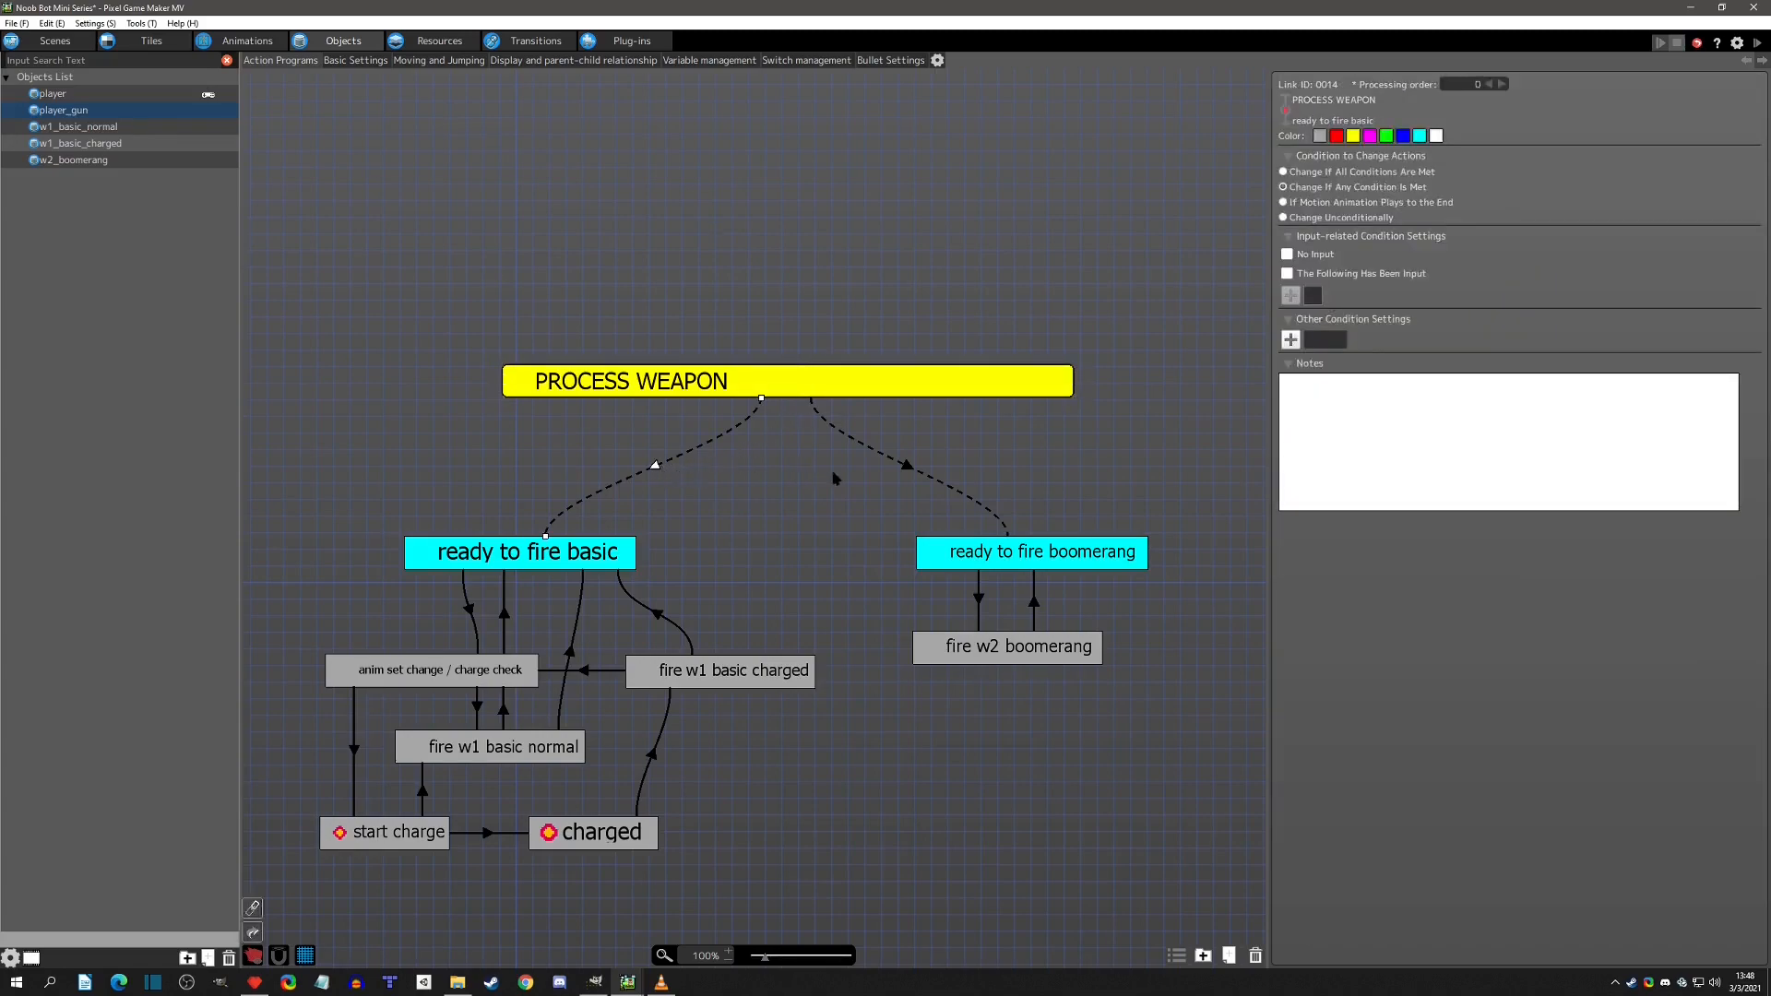
left_click(910, 469)
left_click(967, 558)
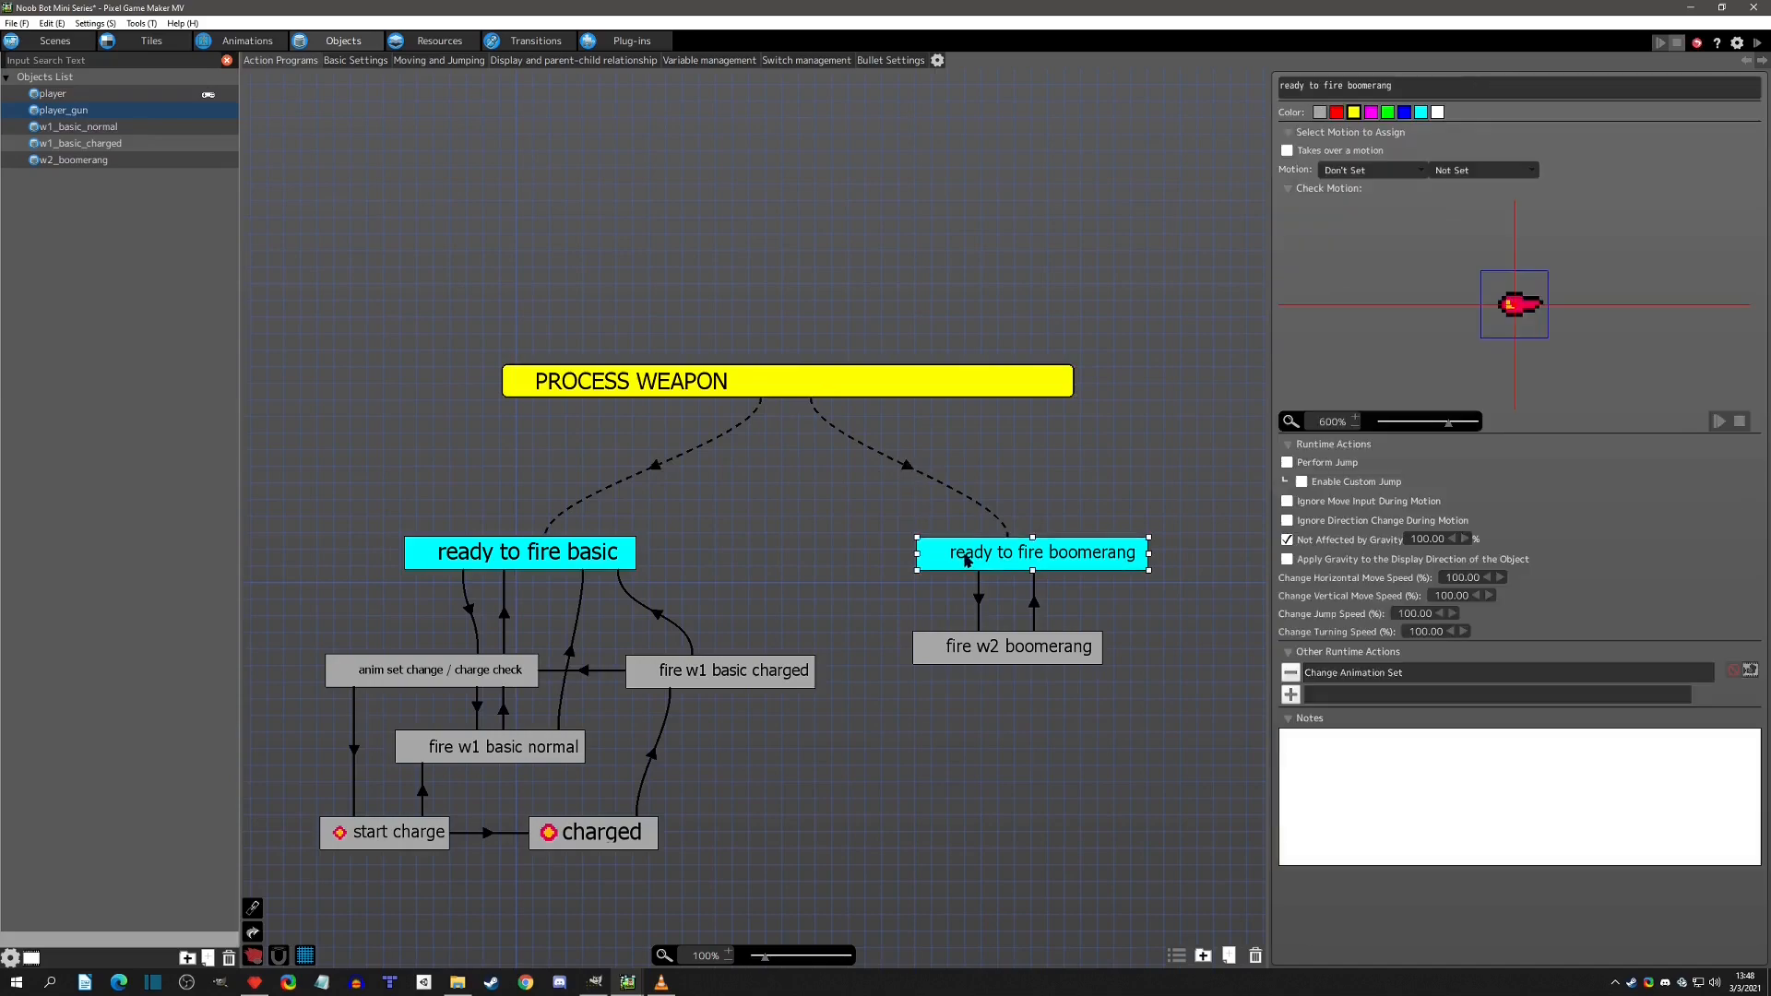
left_click(565, 563)
left_click(443, 41)
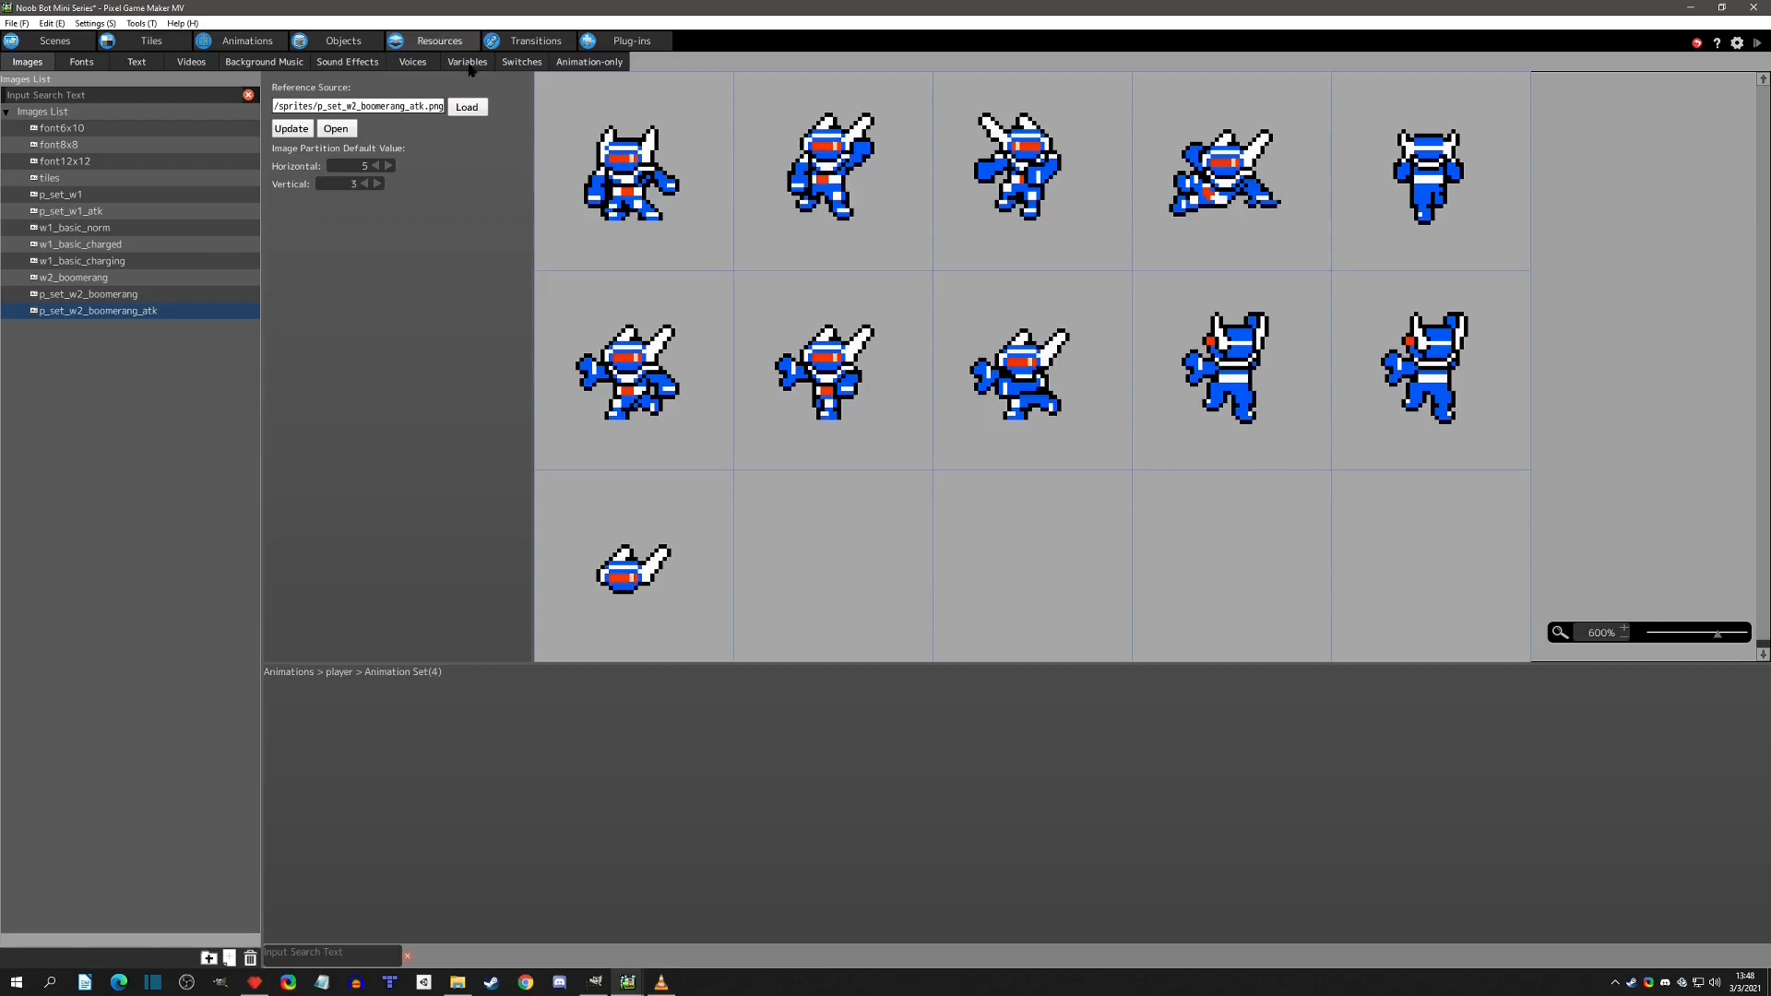
left_click(466, 62)
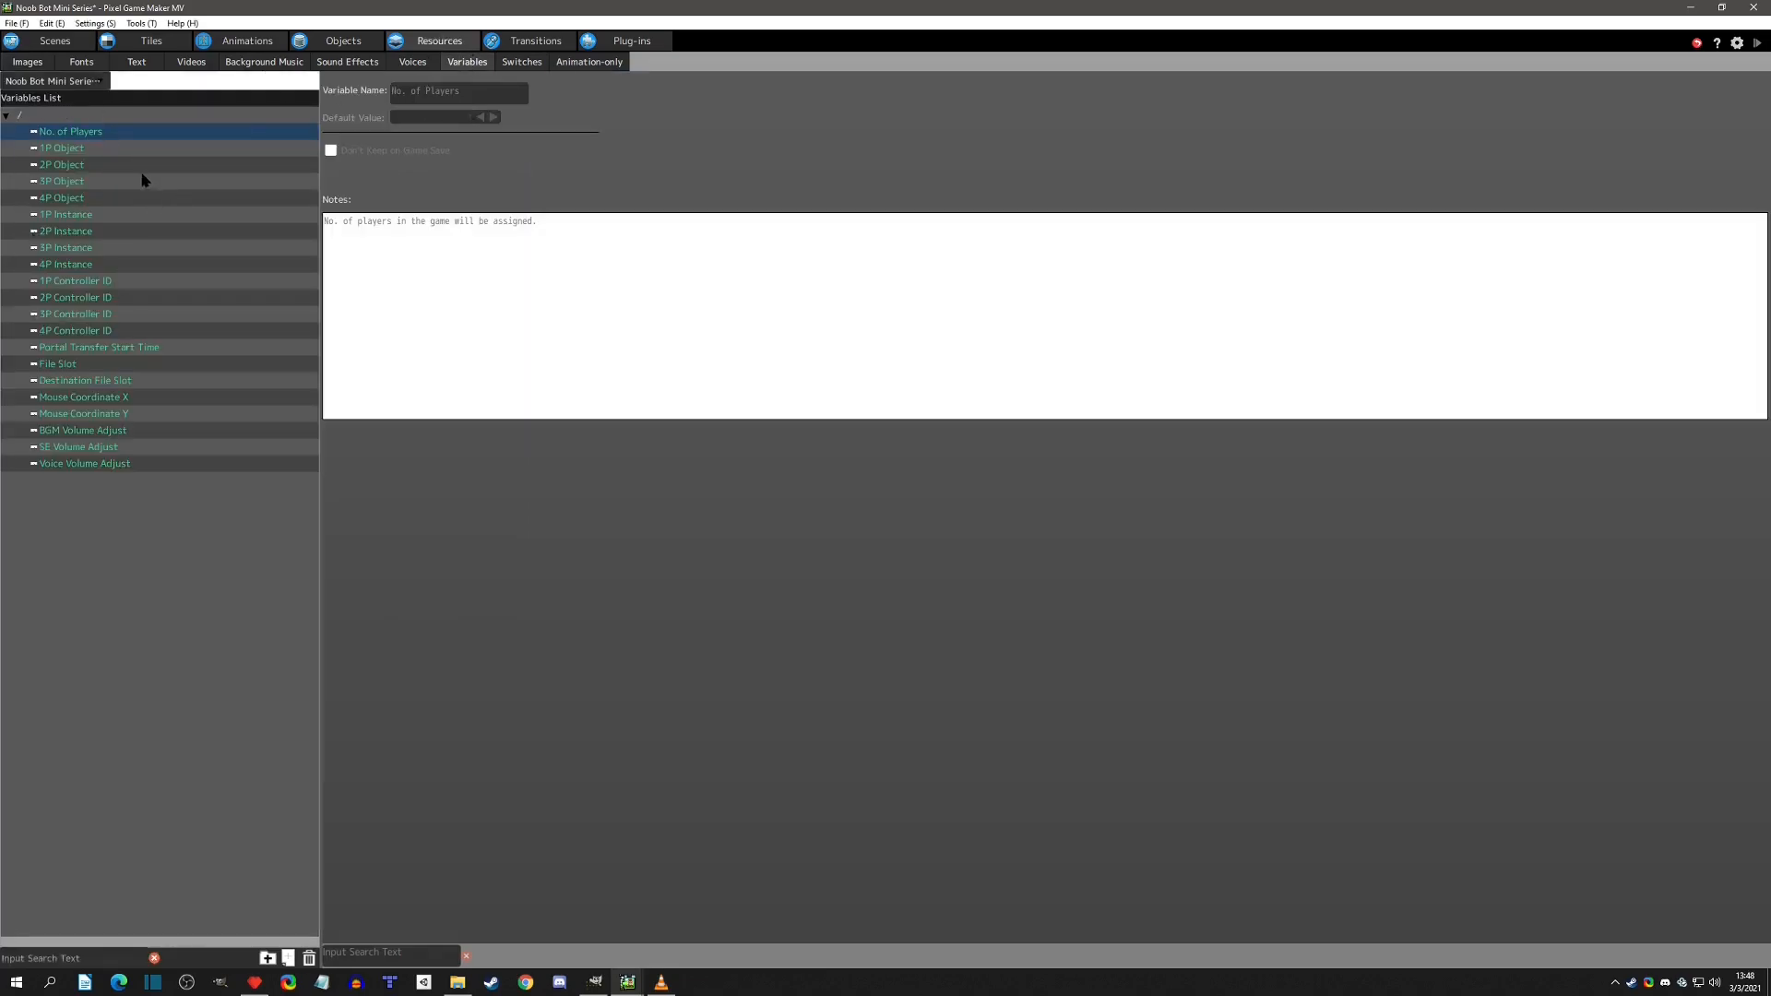
left_click(347, 44)
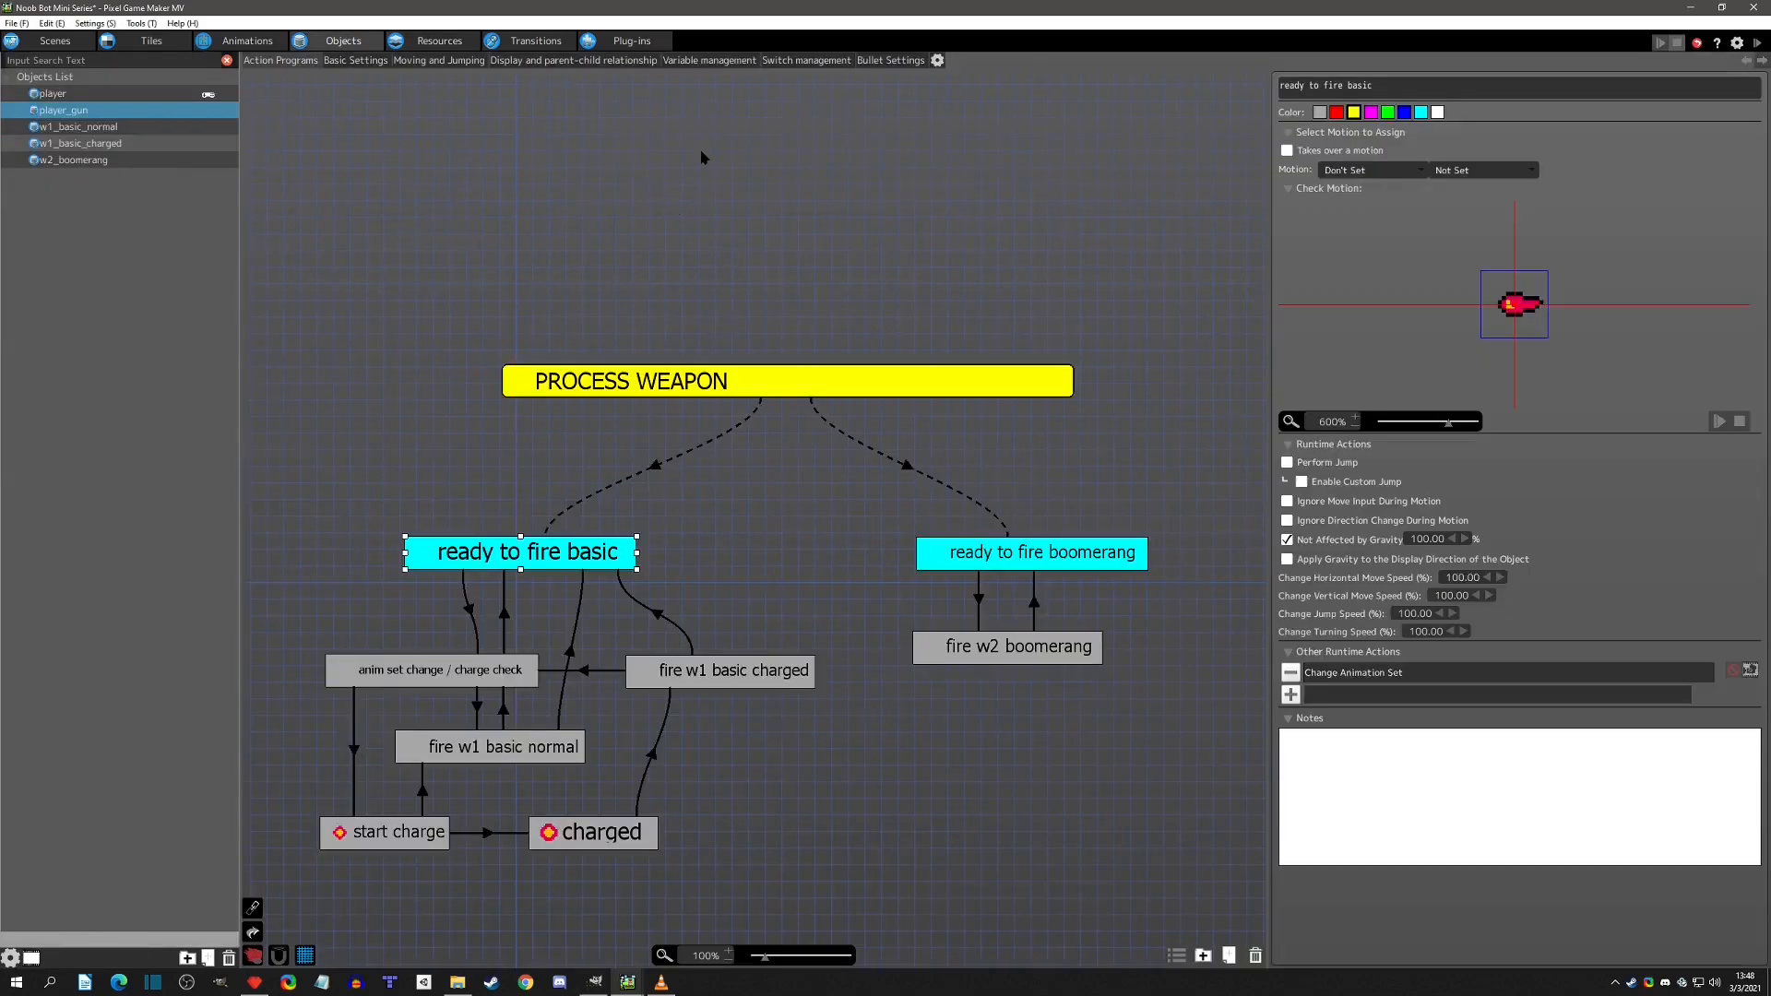
left_click(709, 61)
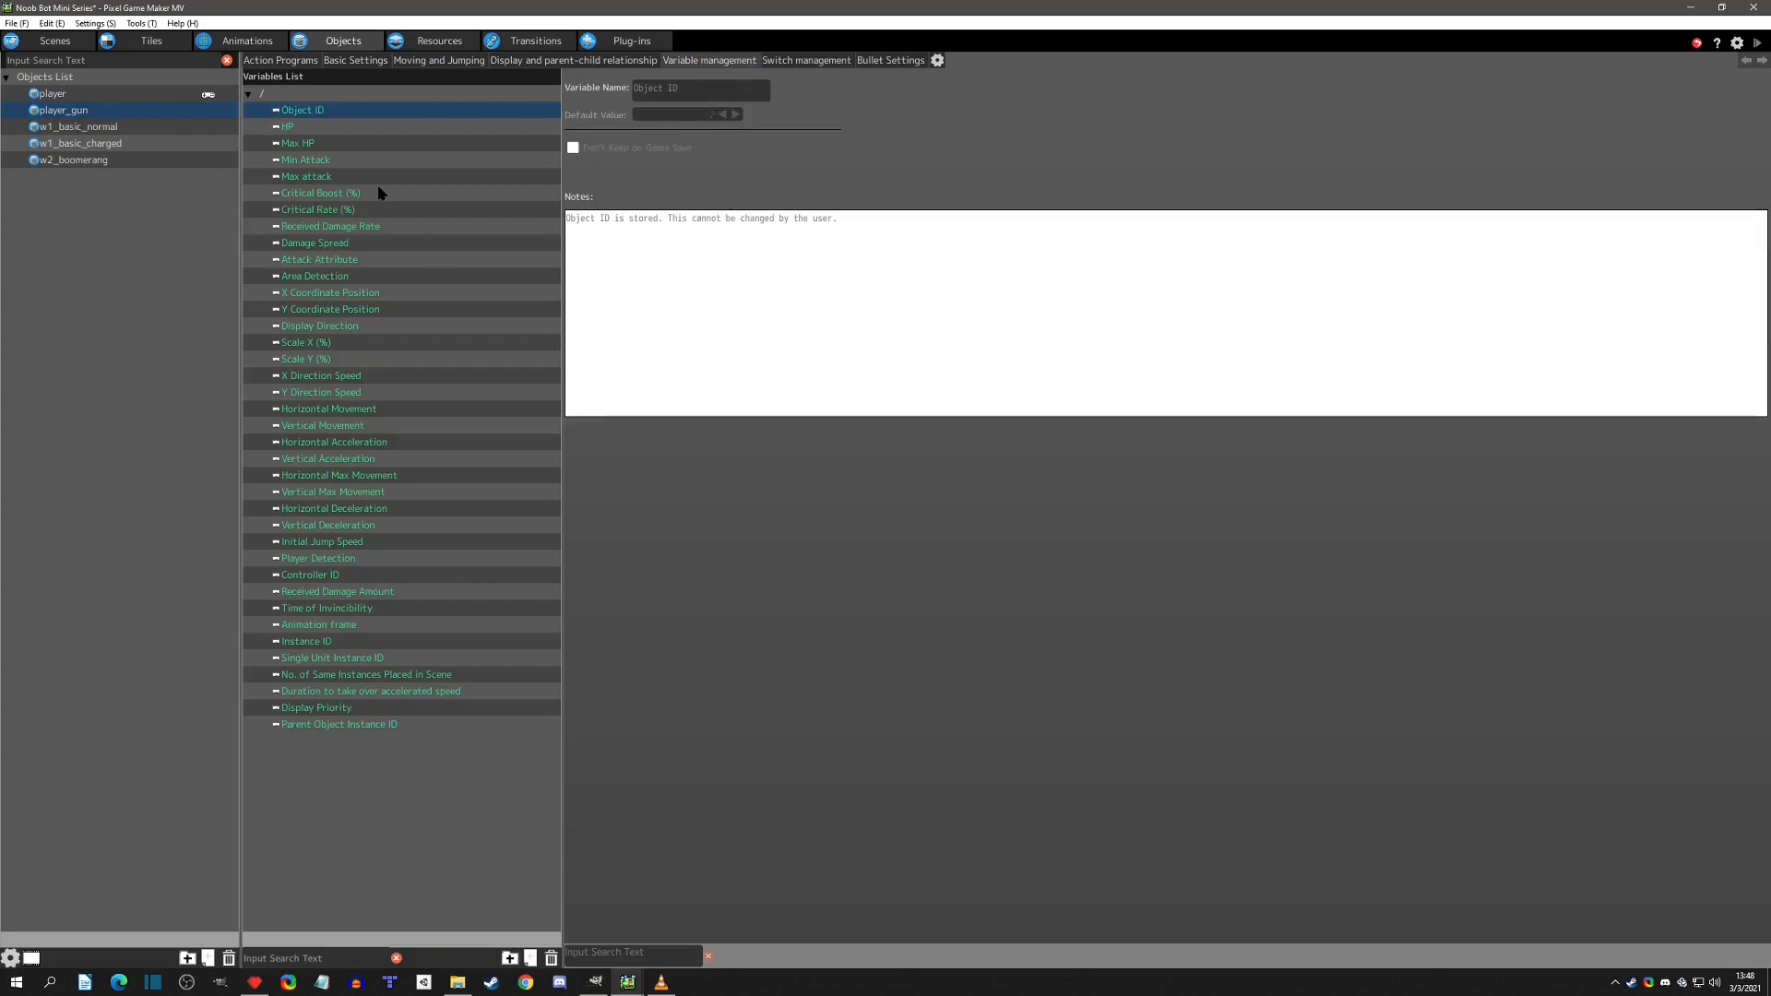
Add a new project variable and move it to the start of the project's variables list.
left_click(435, 40)
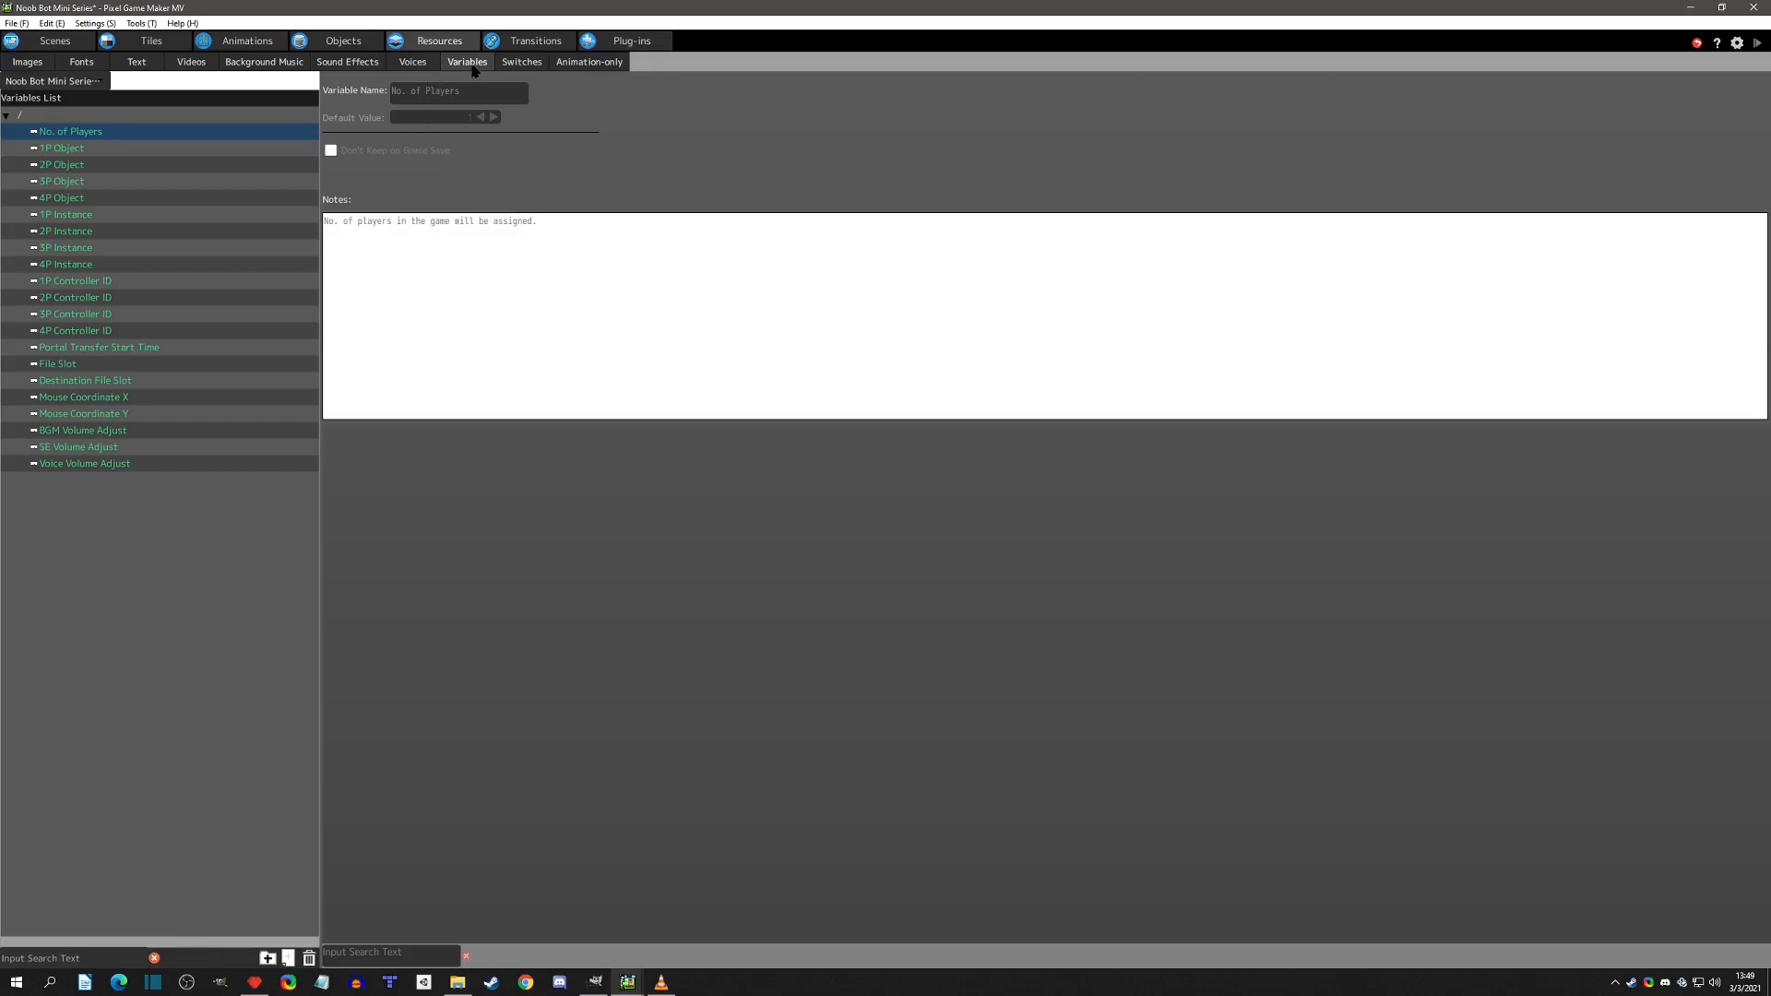
right_click(103, 136)
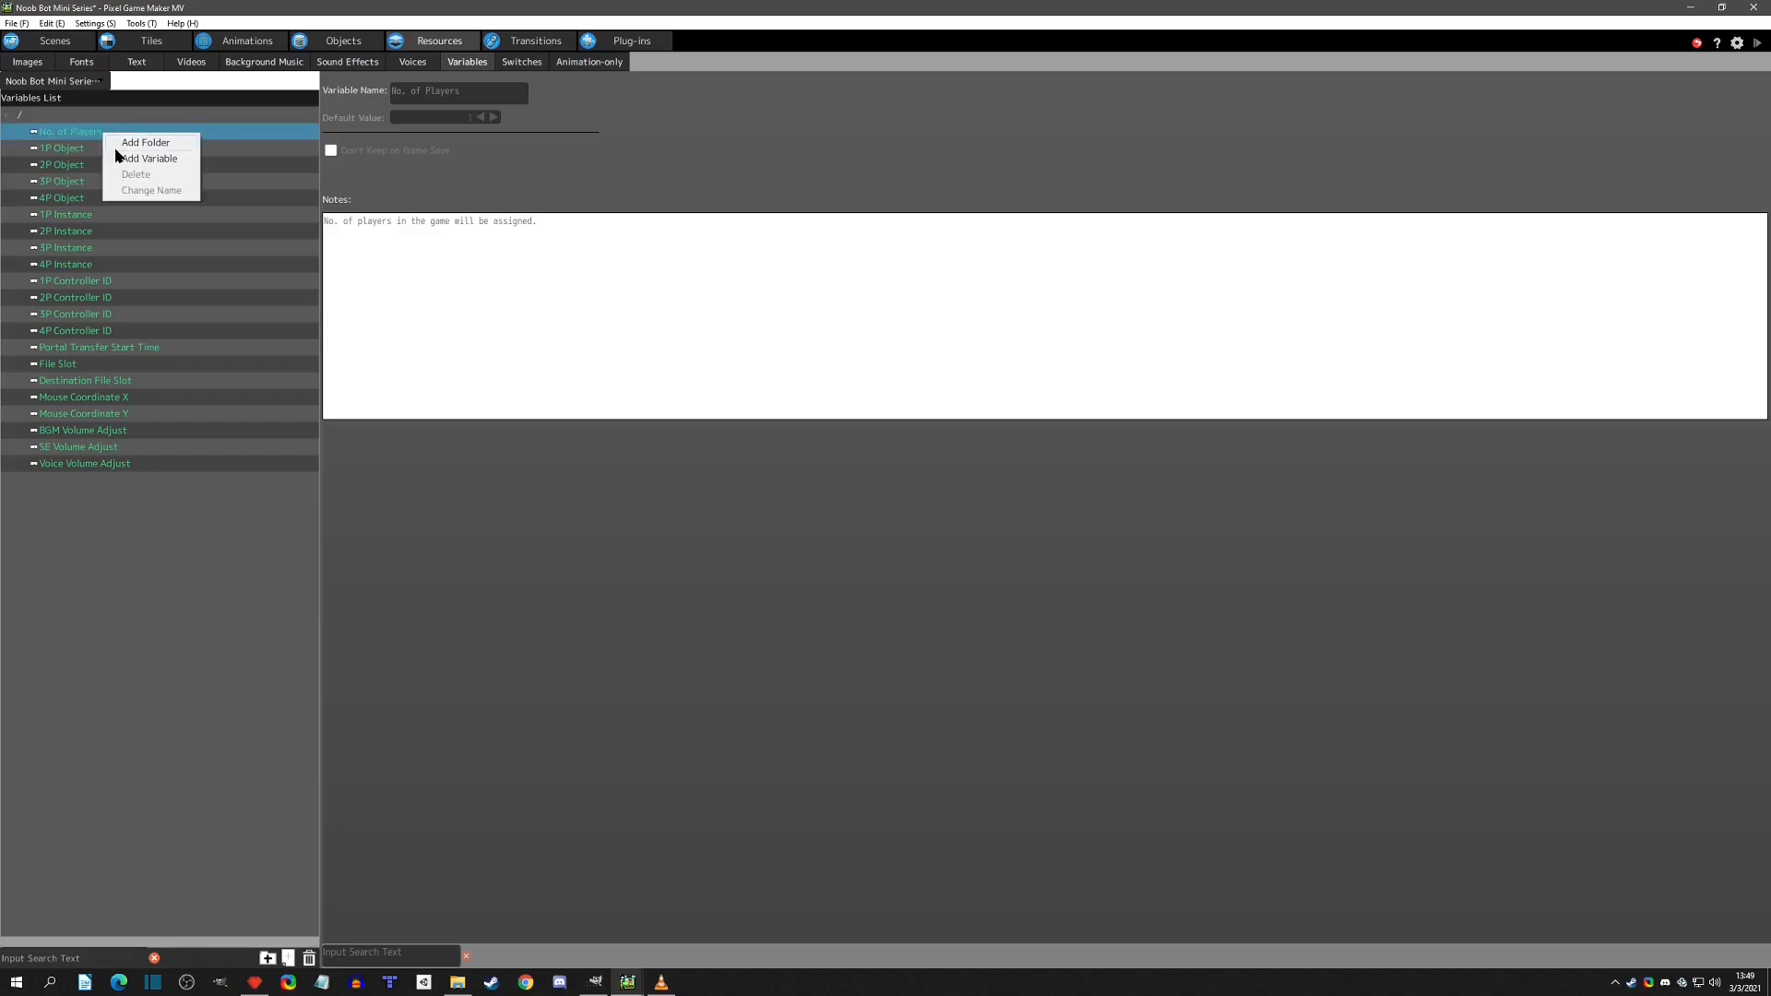
left_click(122, 157)
left_click_drag(101, 150, 100, 115)
Name the new project variable CurrentWeapon and enter "default = 0" in its notes.
left_click(458, 101)
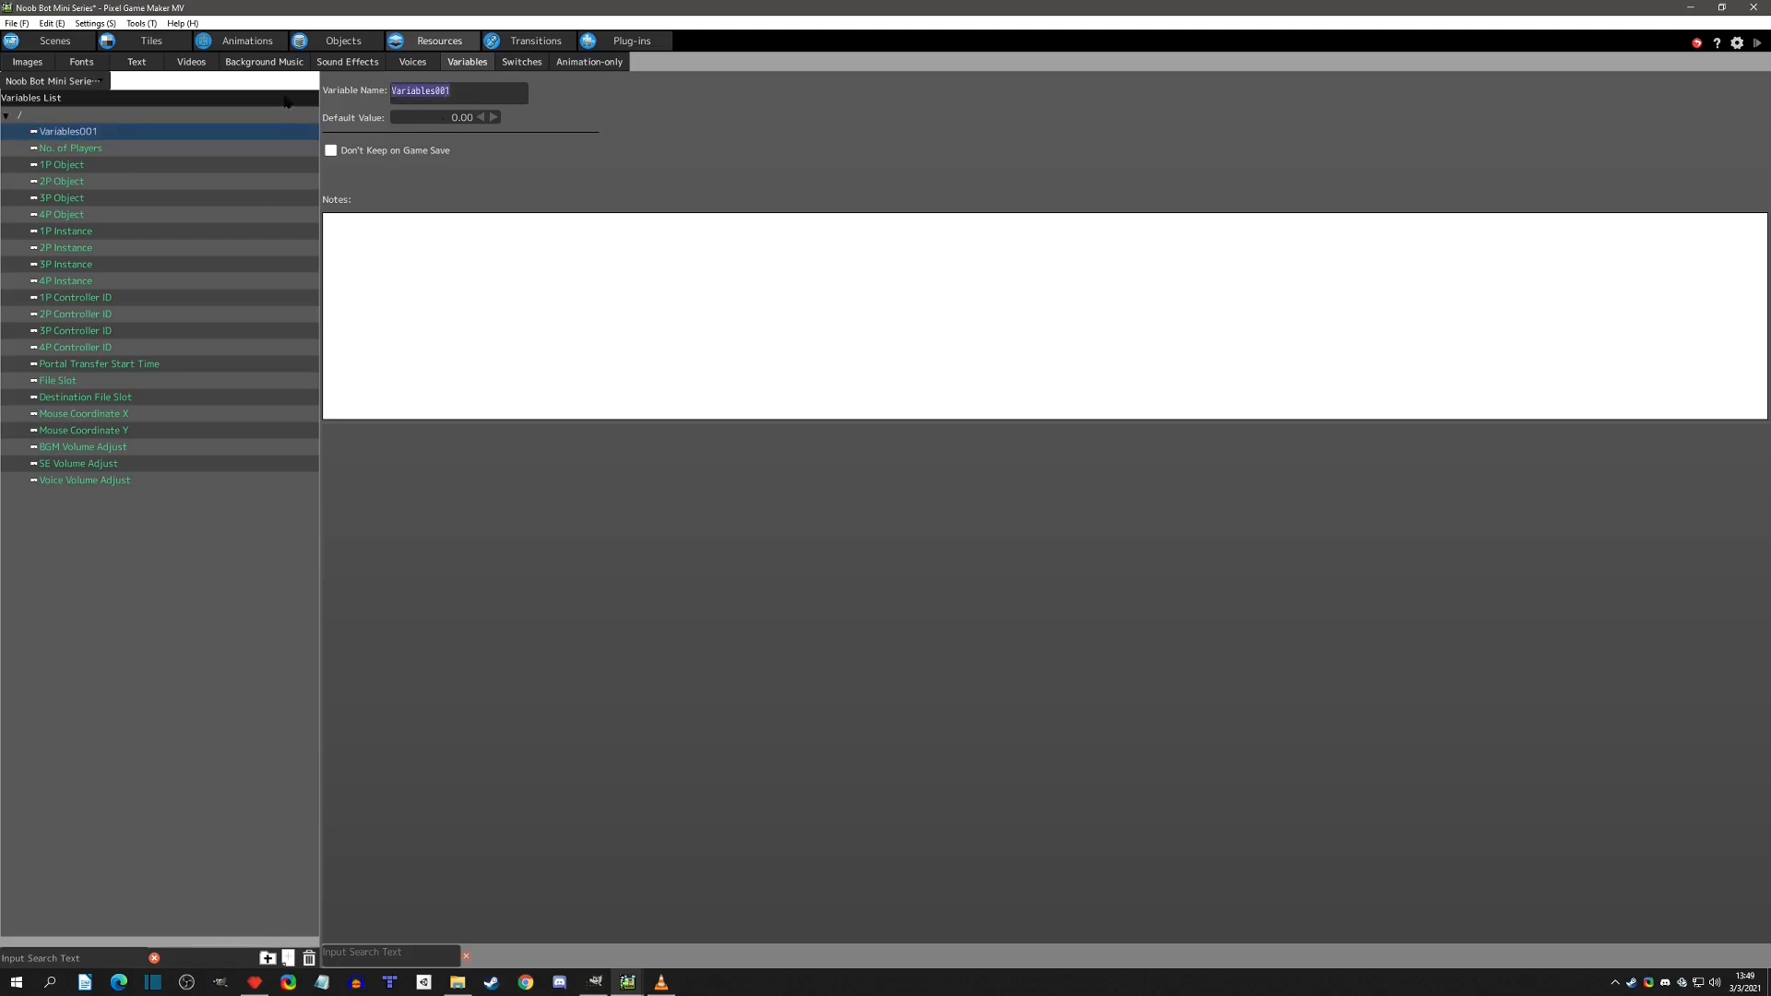
type("Wea")
key("BackSpace")
key("BackSpace")
key("BackSpace")
key("BackSpace")
key("BackSpace")
key("Return")
left_click(673, 264)
type("default")
Examine the built-in project variables and their notes, comparing them with CurrentWeapon.
left_click(116, 132)
key("Down")
key("Down")
key("Down")
key("Down")
key("Down")
key("Down")
key("Down")
key("Down")
key("Down")
key("Down")
key("Down")
key("Down")
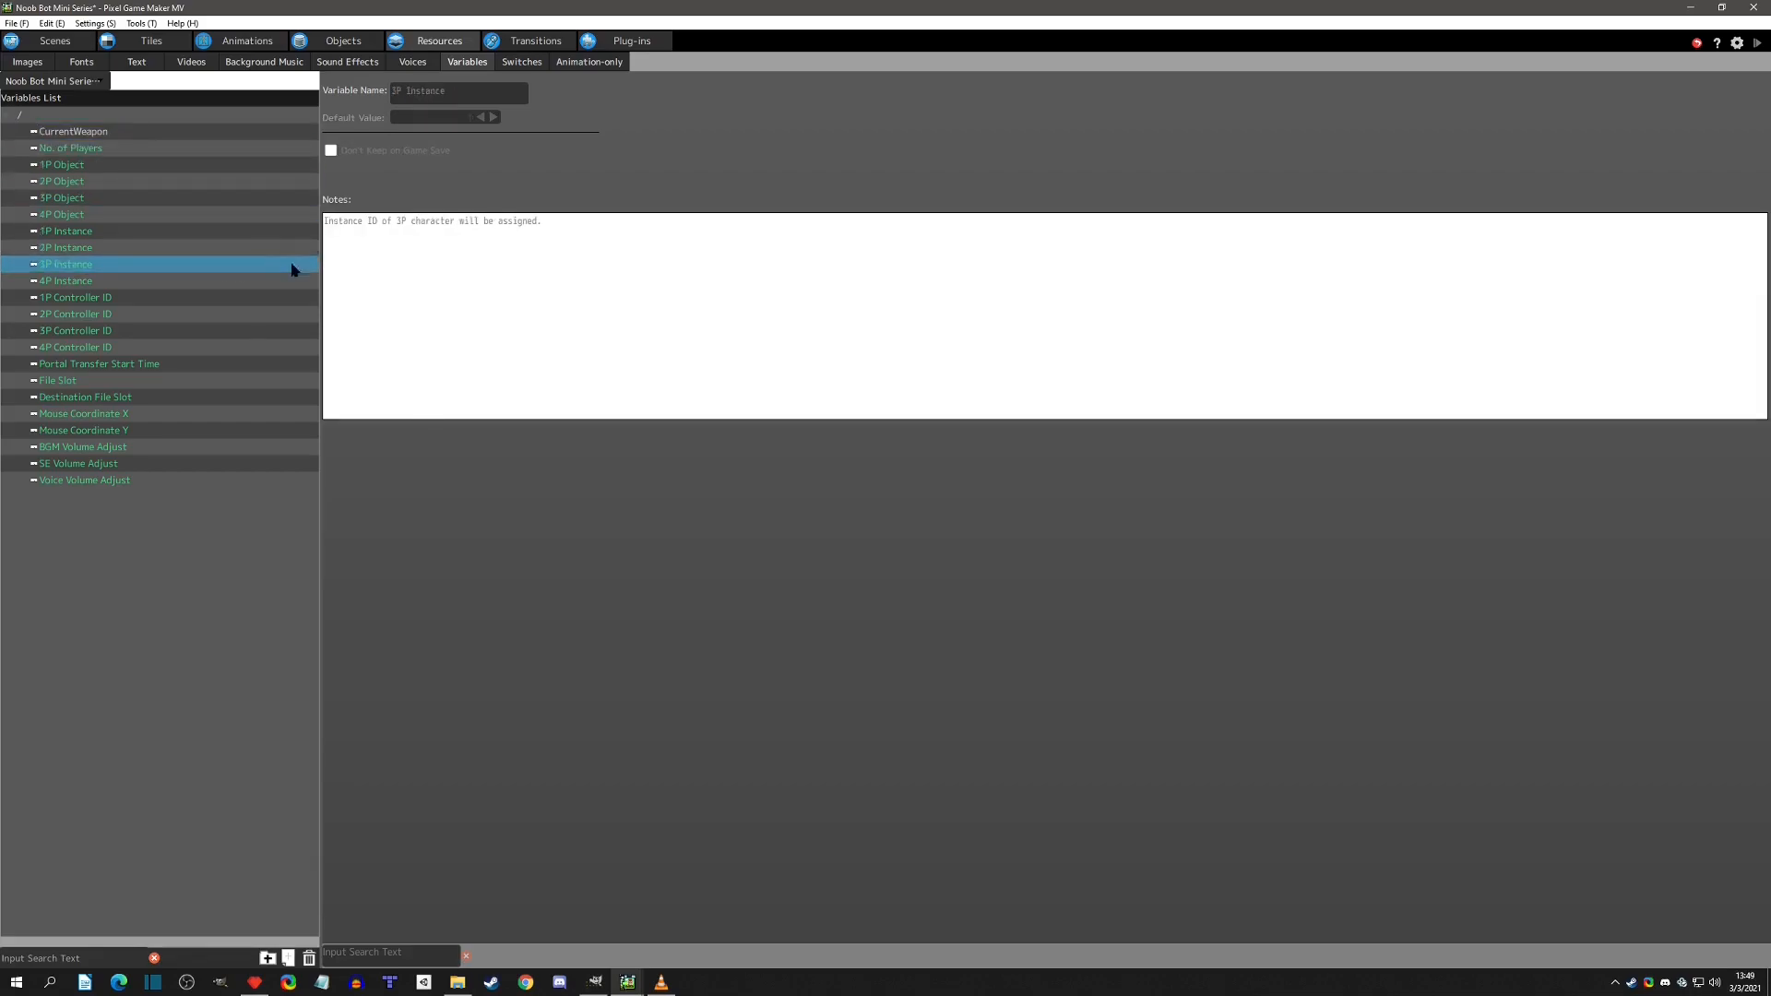
key("Up")
key("Up")
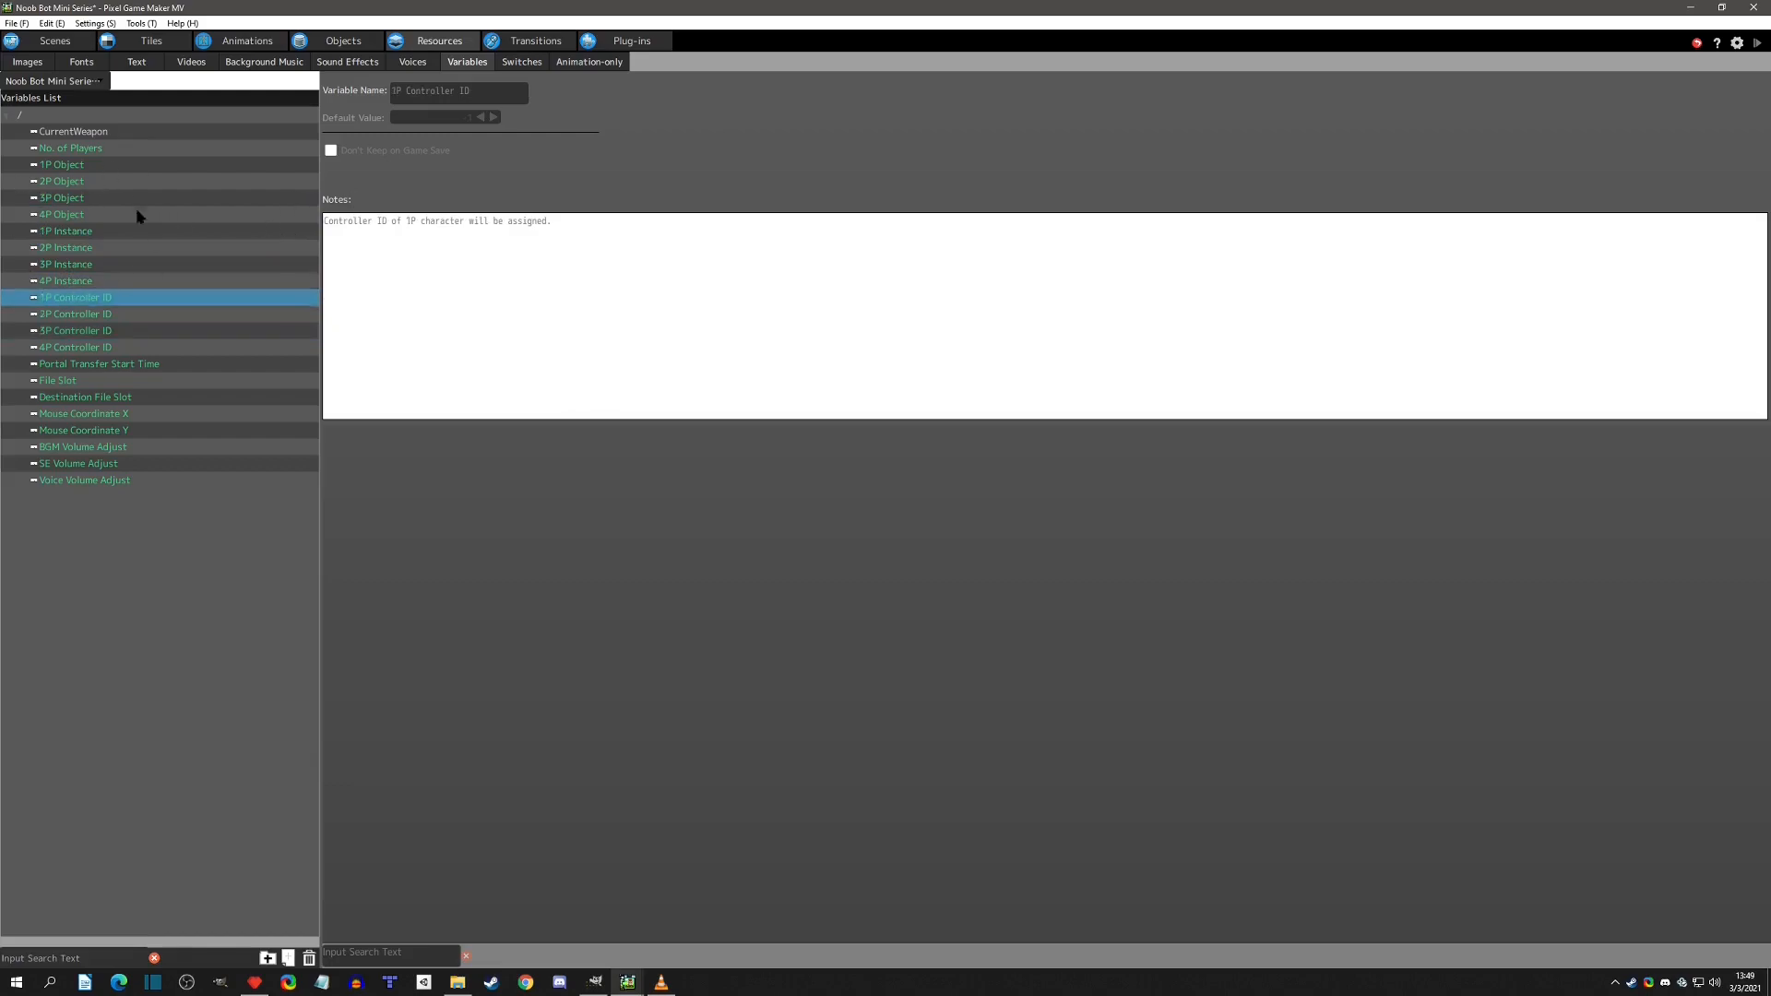
left_click(117, 132)
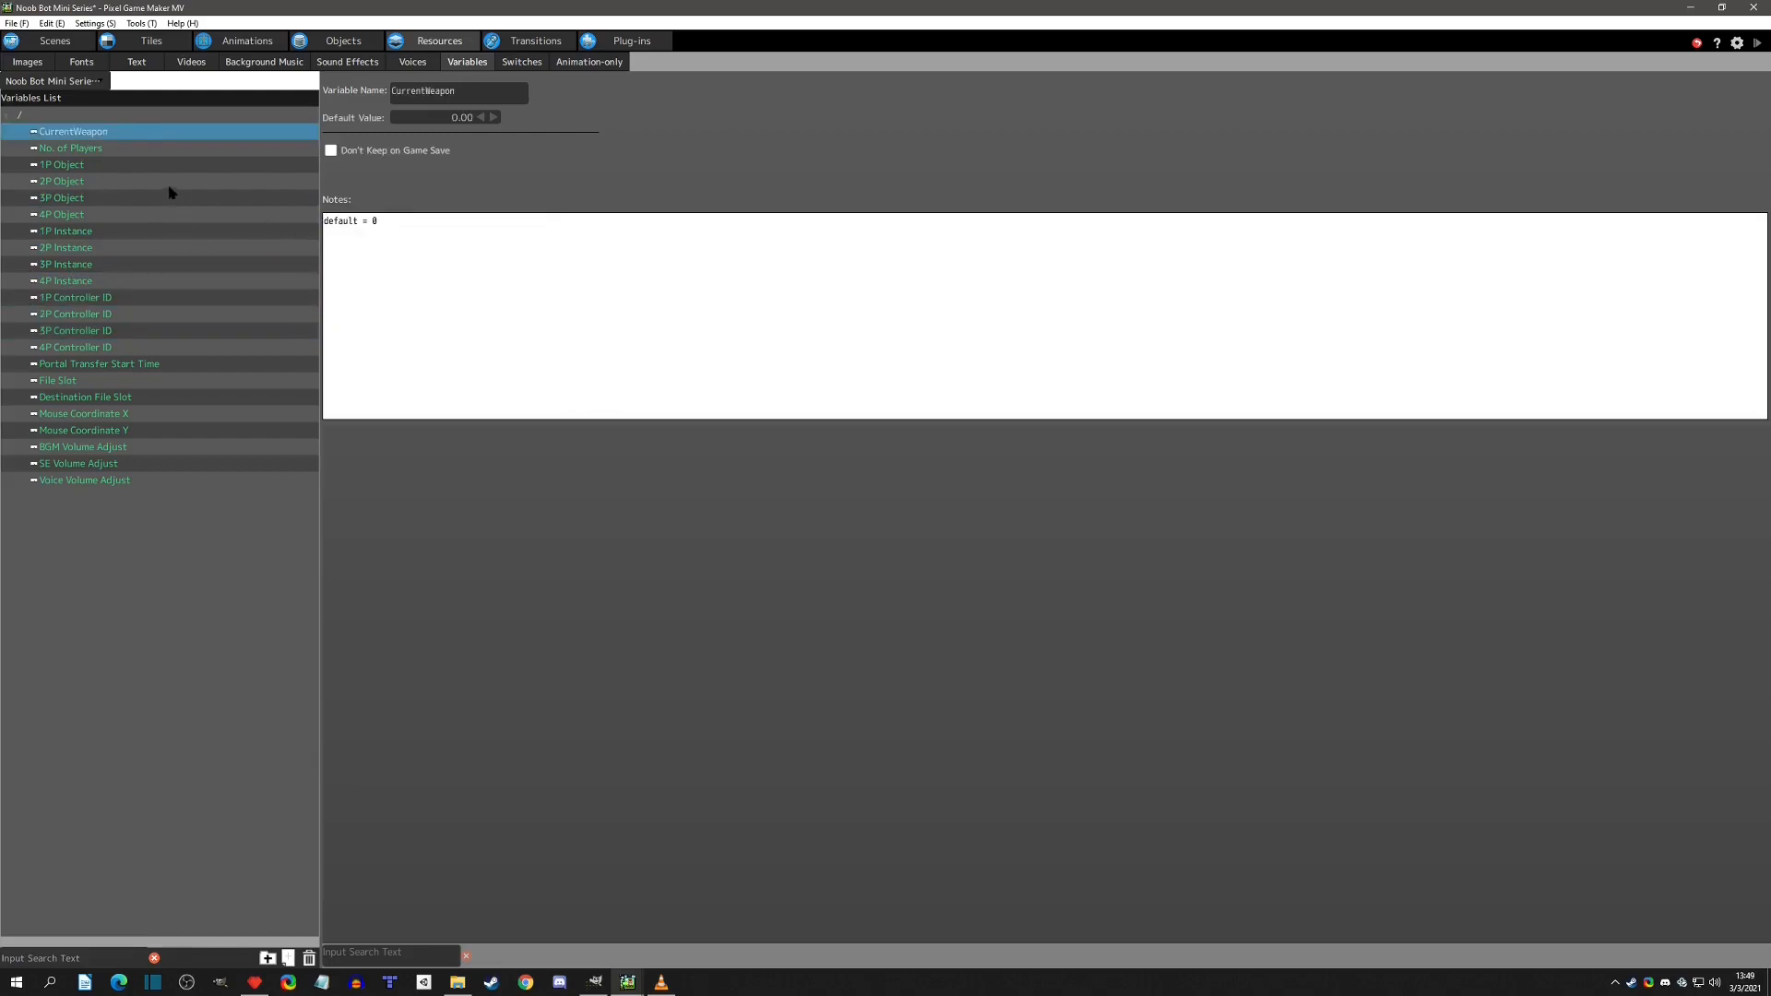
left_click(103, 159)
Add the line "0 = basic weapon" to the CurrentWeapon variable's notes.
left_click(109, 132)
left_click(443, 230)
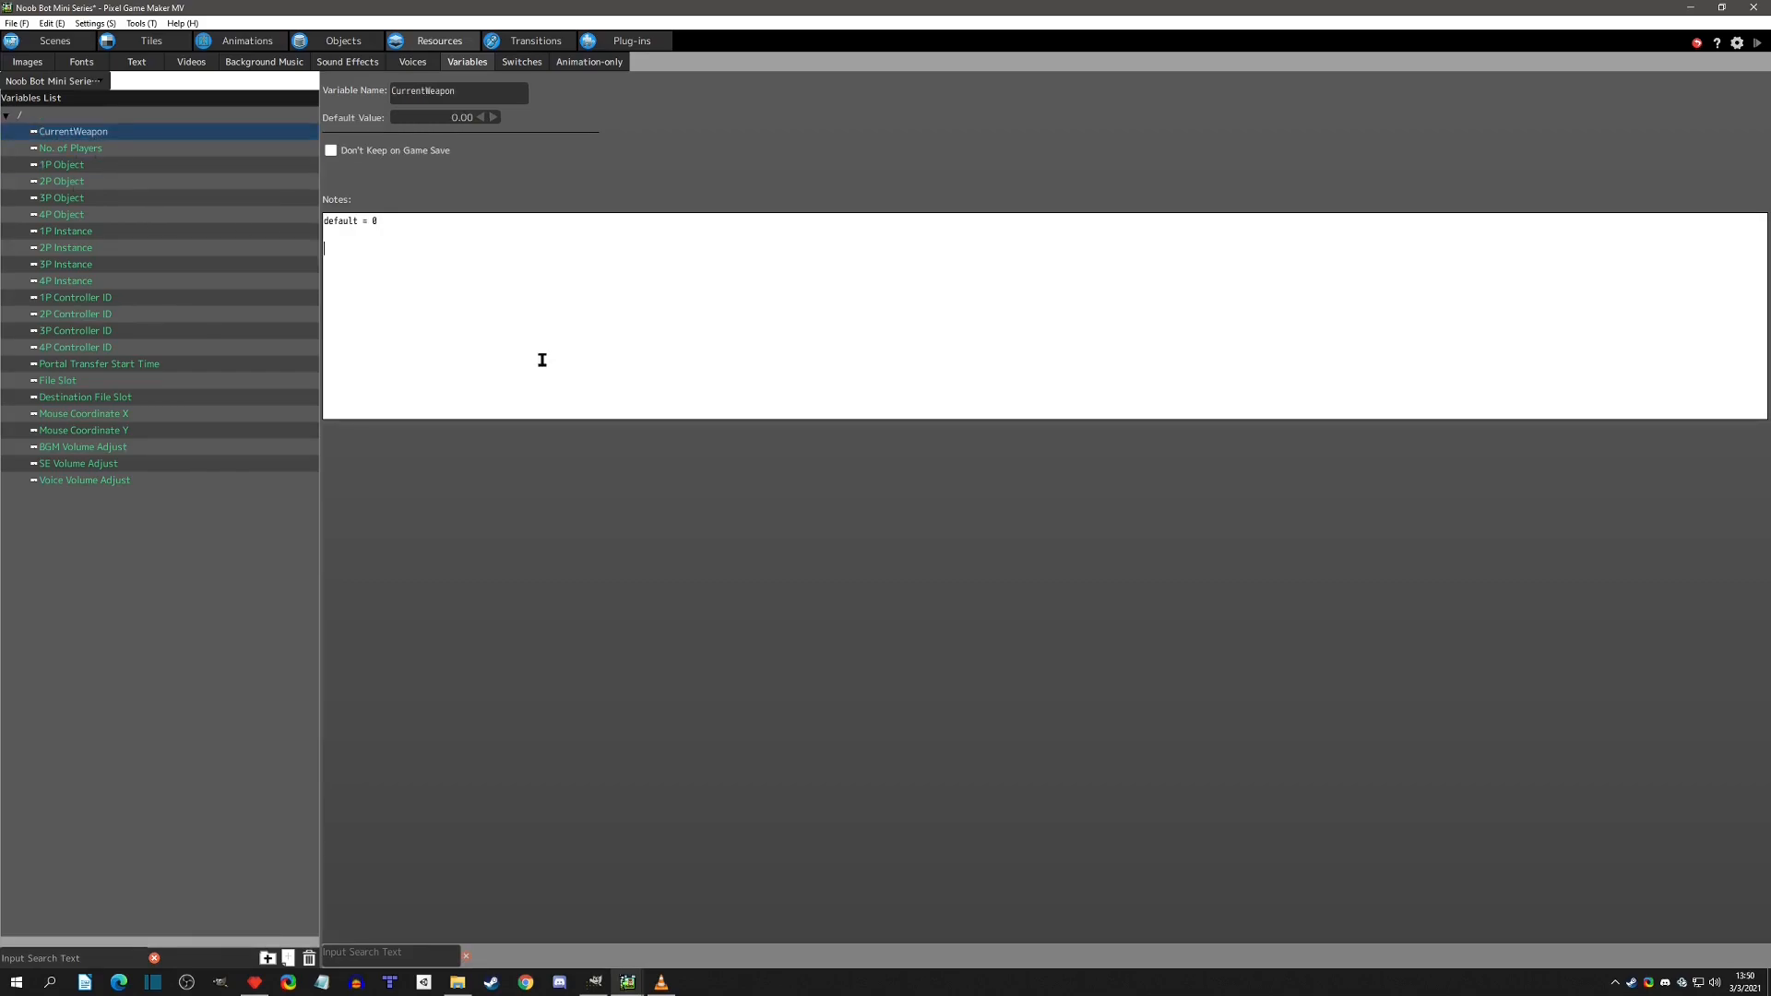
key("Return")
type("0 = basic weapon")
Add a Switch/Variable Changes condition to player_gun's link from PROCESS WEAPON to ready to fire basic.
left_click(341, 42)
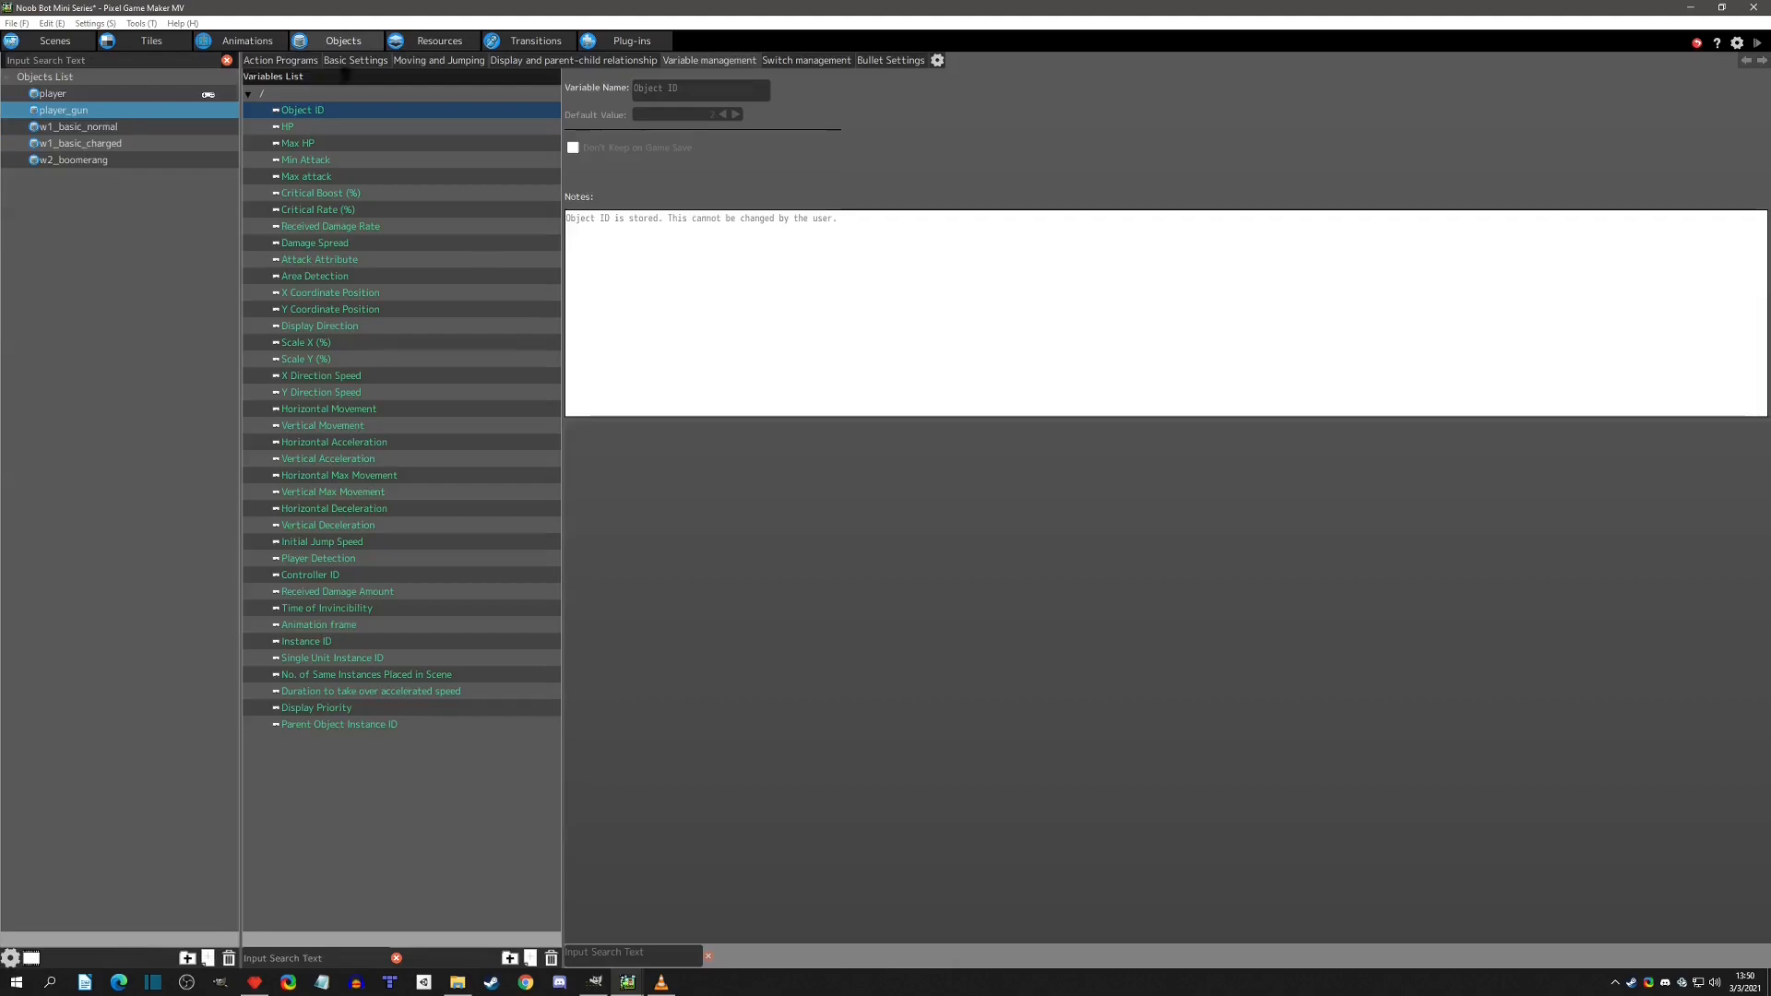
left_click(268, 61)
left_click(655, 469)
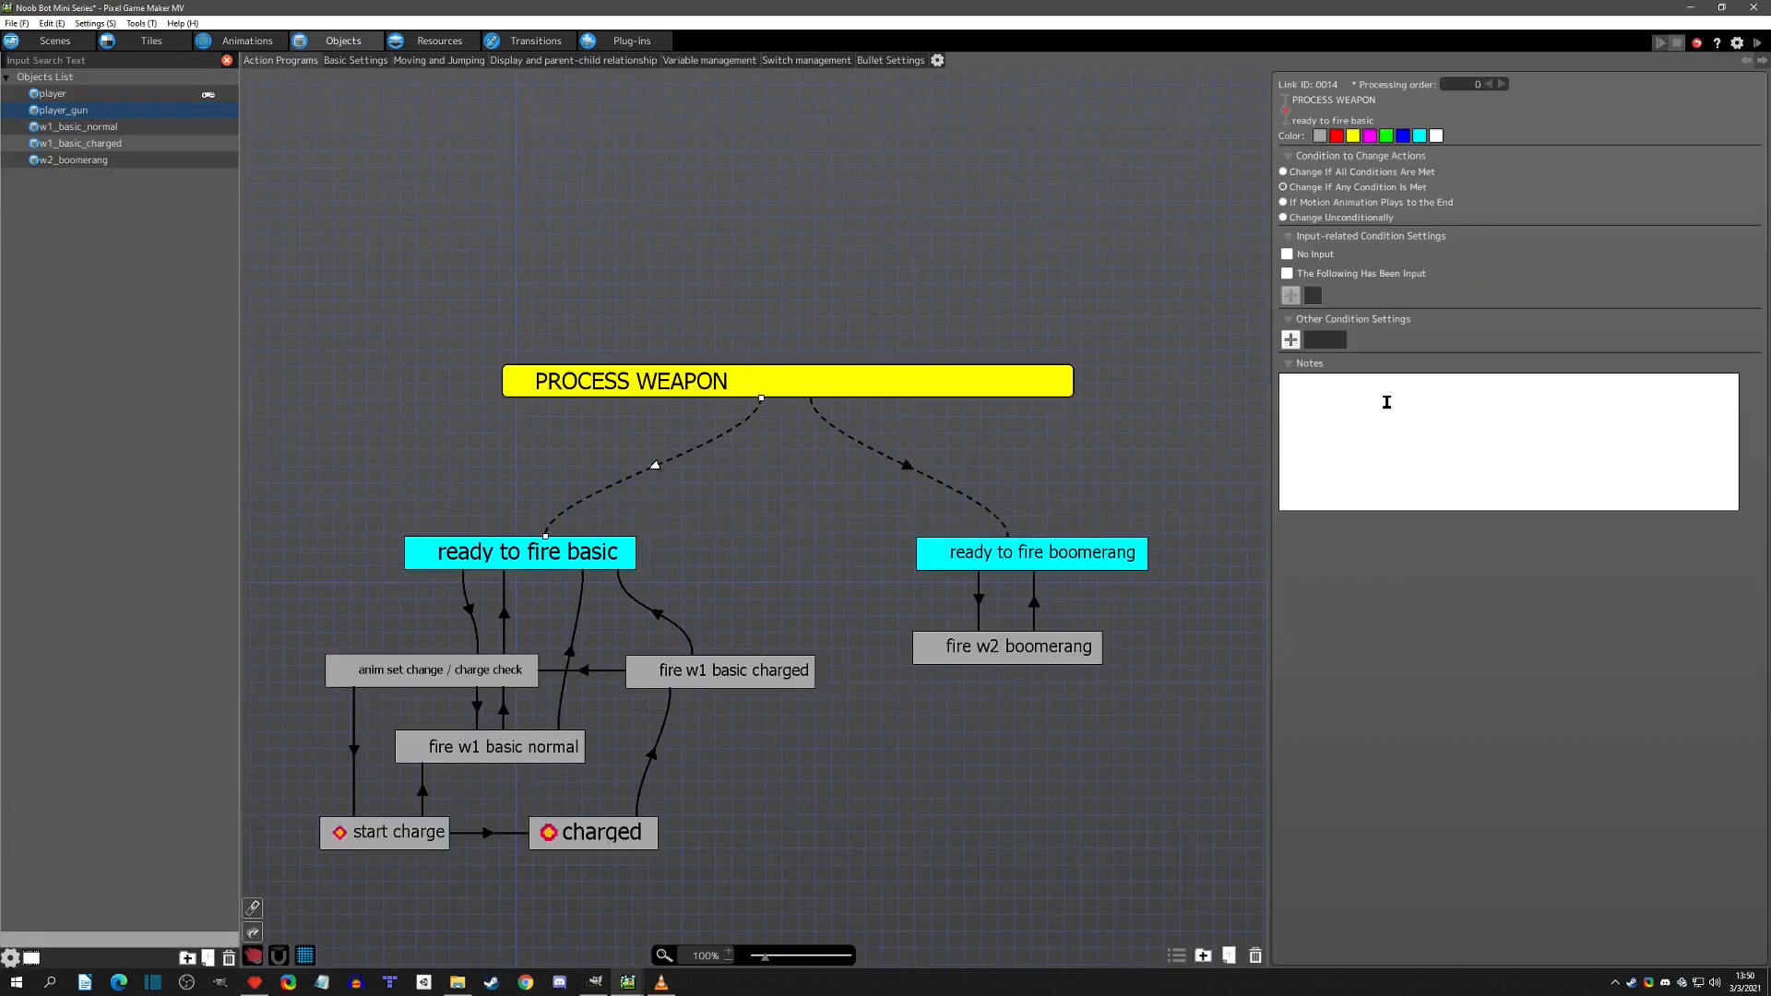
left_click(1291, 339)
left_click(342, 400)
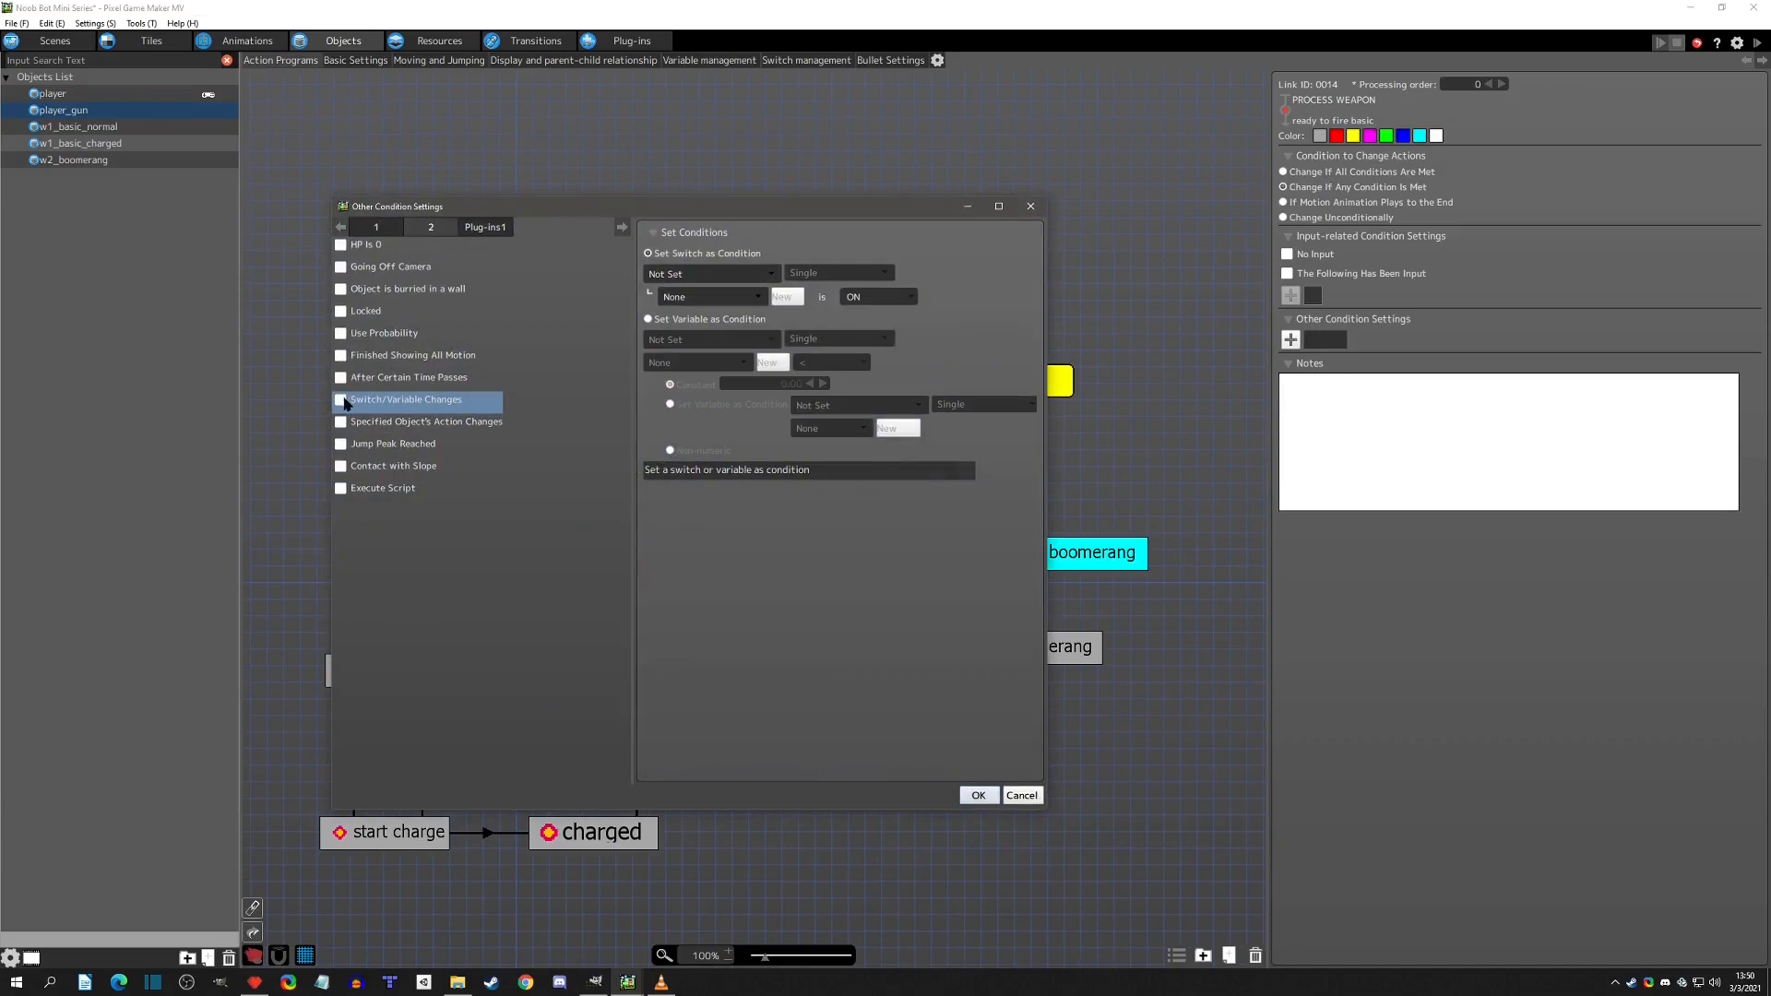
Set the condition to require the project variable CurrentWeapon from Noob Bot Mini Series Common to equal the constant 0.
left_click(747, 320)
left_click(761, 340)
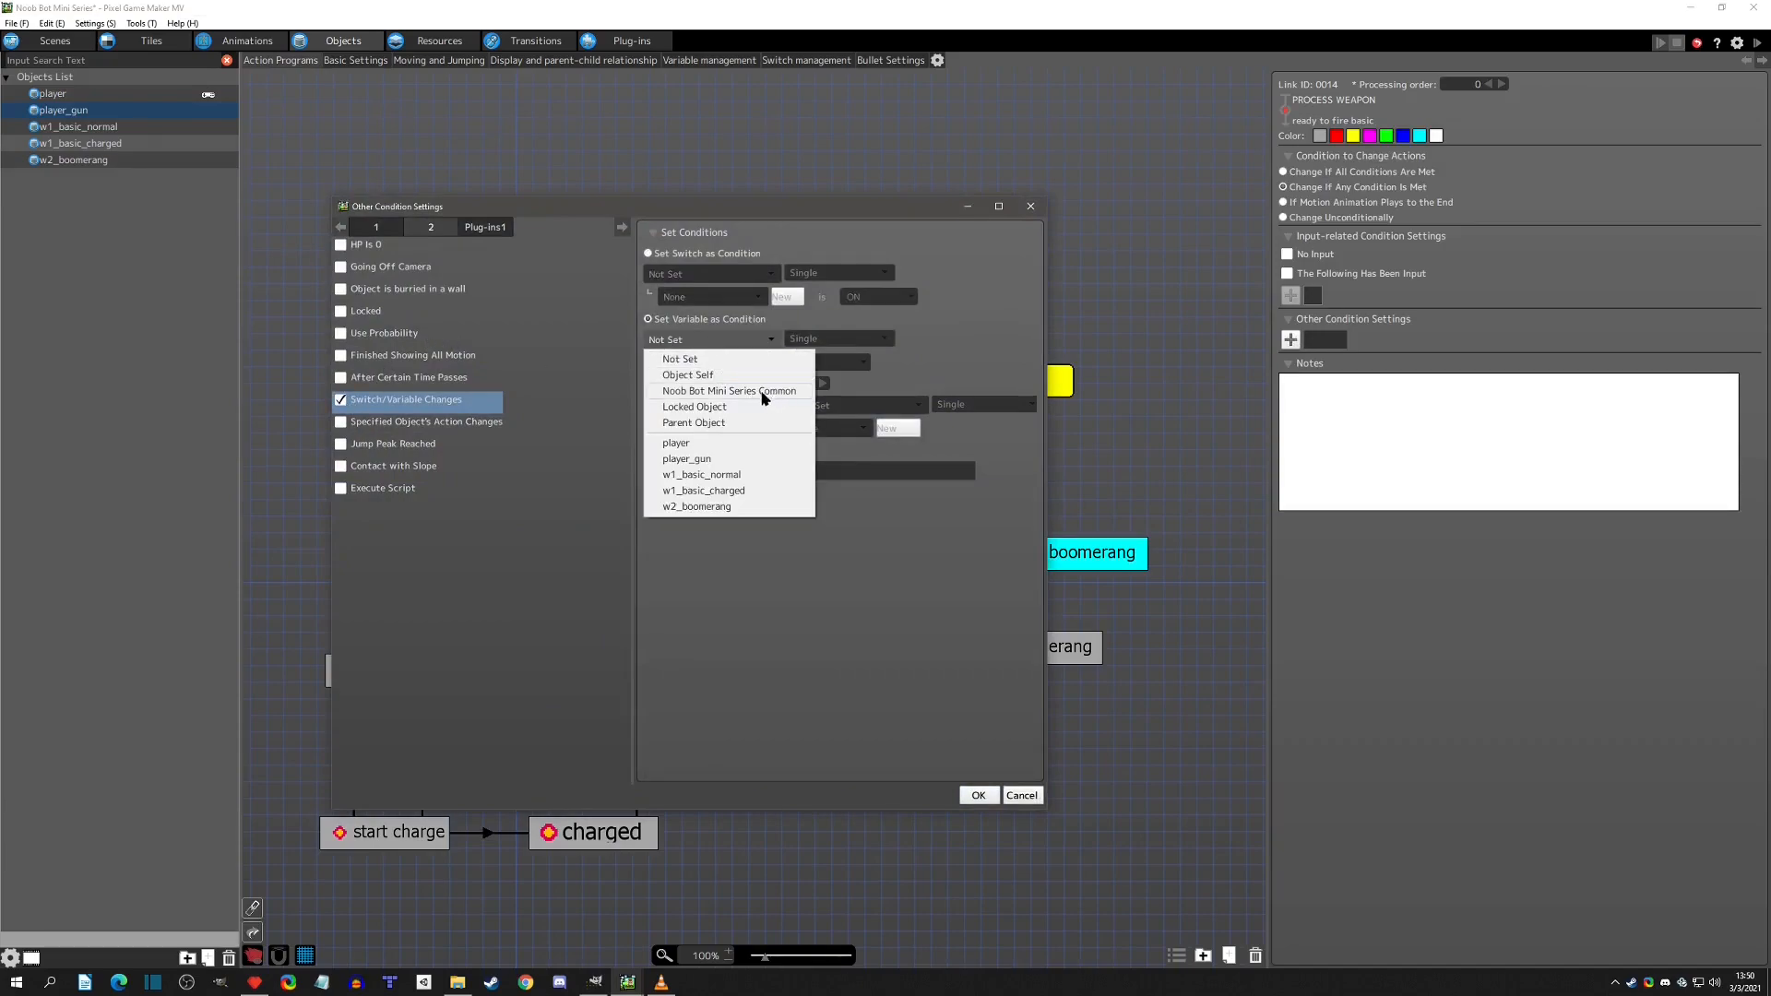
left_click(771, 392)
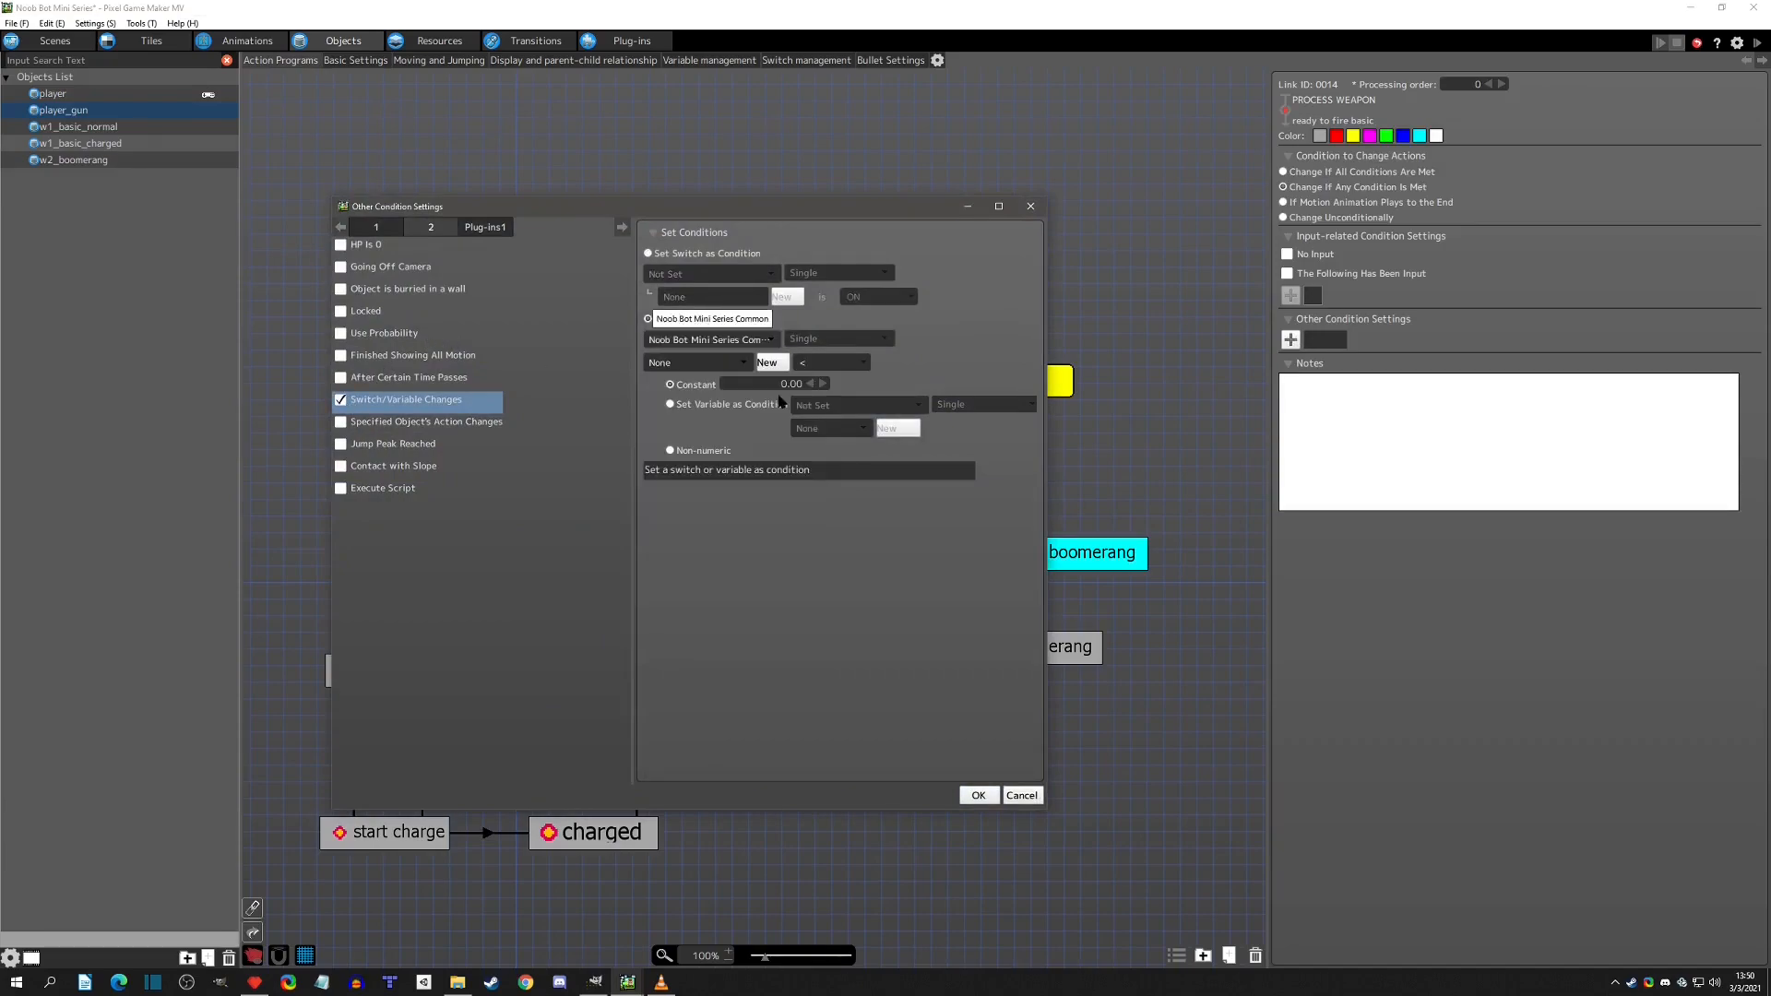
left_click(725, 363)
left_click(697, 398)
left_click(826, 363)
left_click(801, 407)
left_click(976, 793)
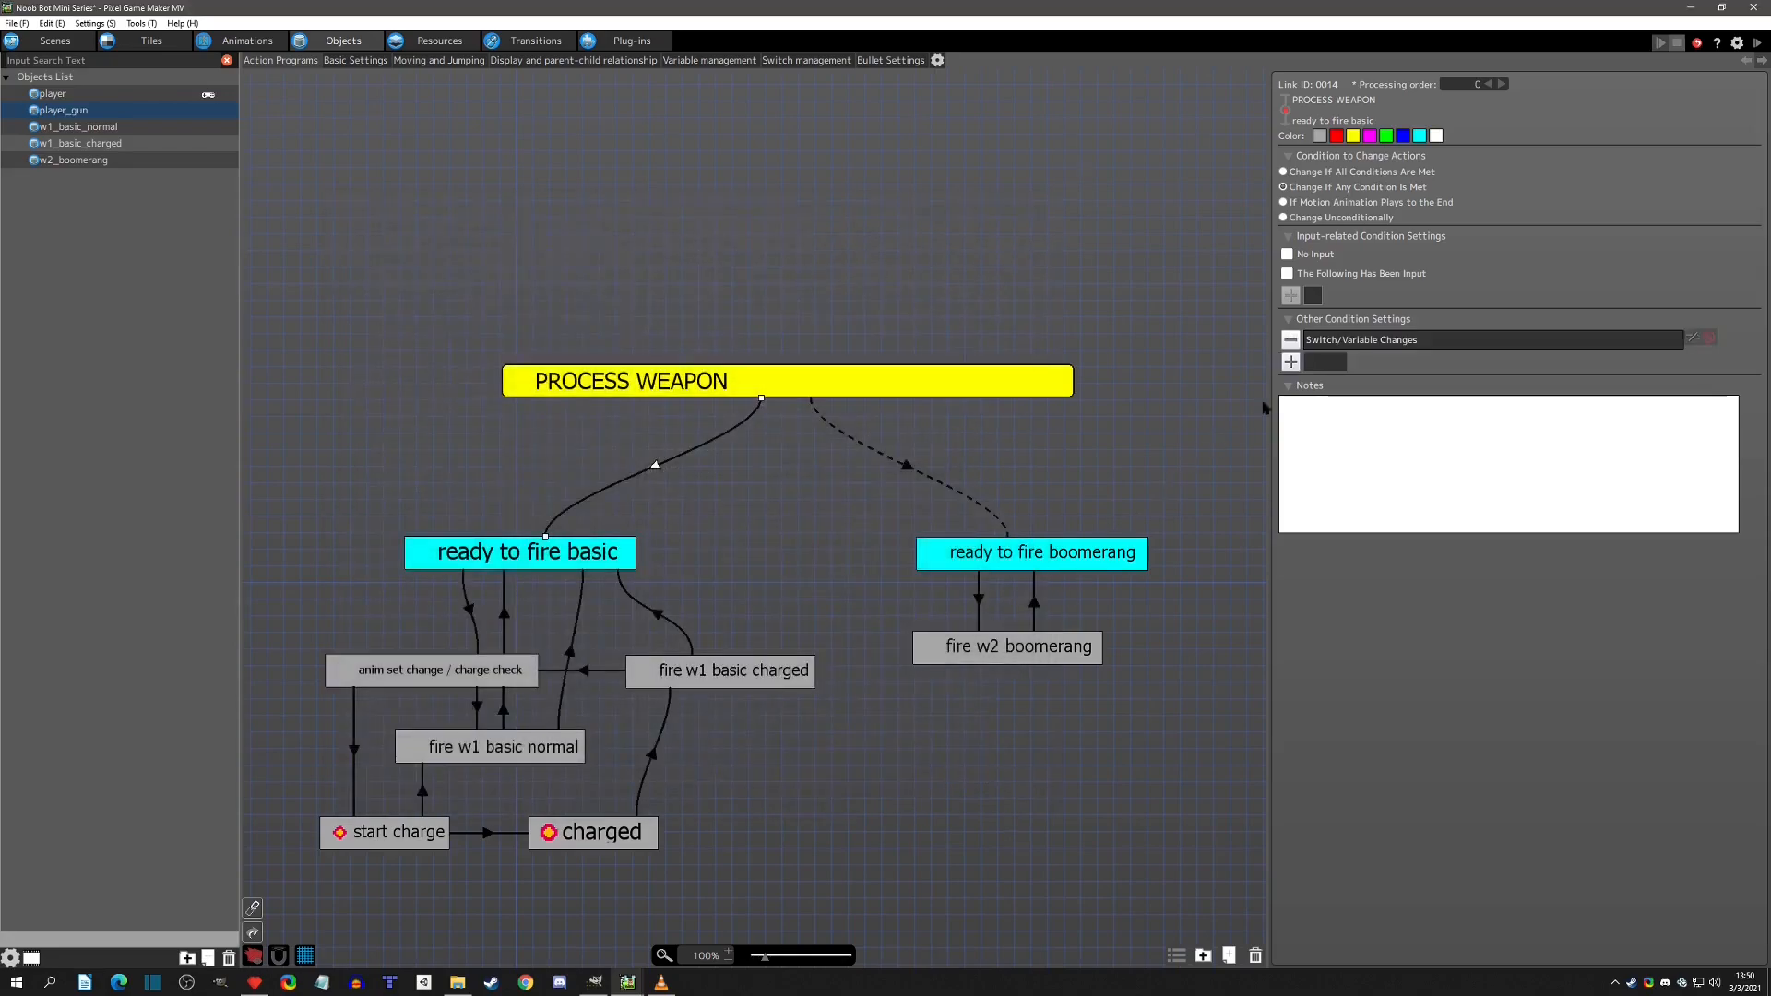
Copy the variable condition to the link from PROCESS WEAPON to ready to fire boomerang and set its constant to 1.
left_click(1367, 341)
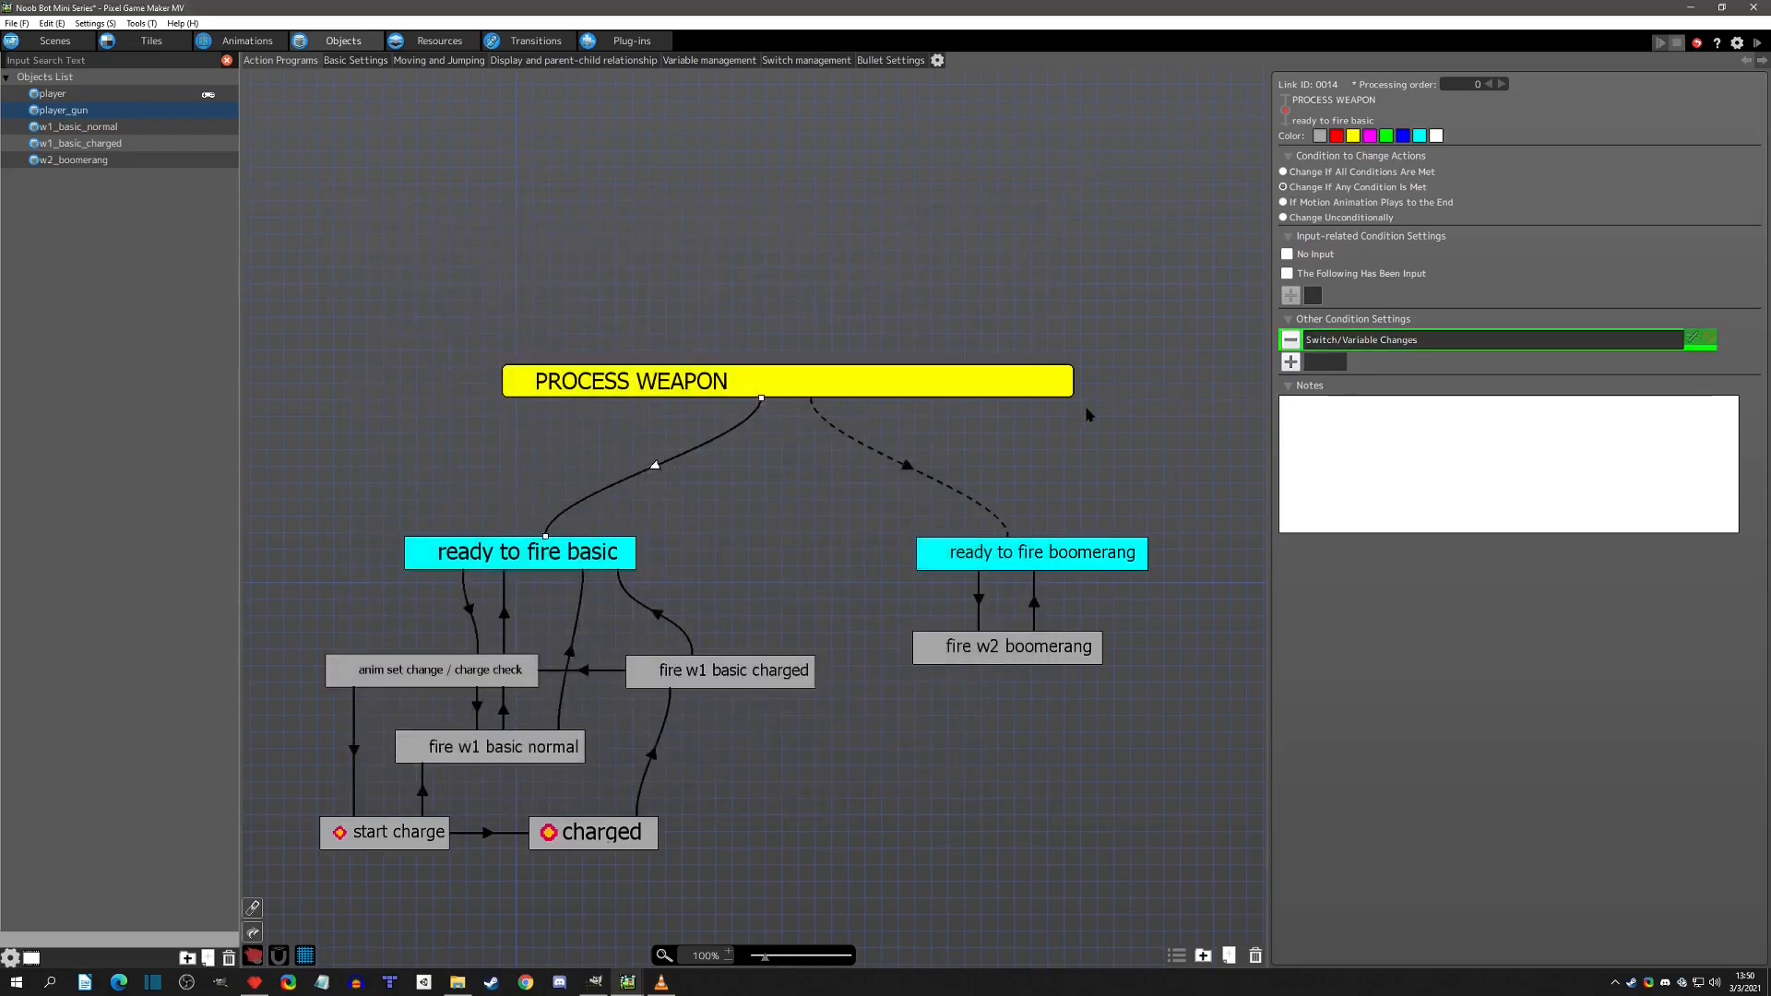
left_click(907, 468)
left_click(1291, 340)
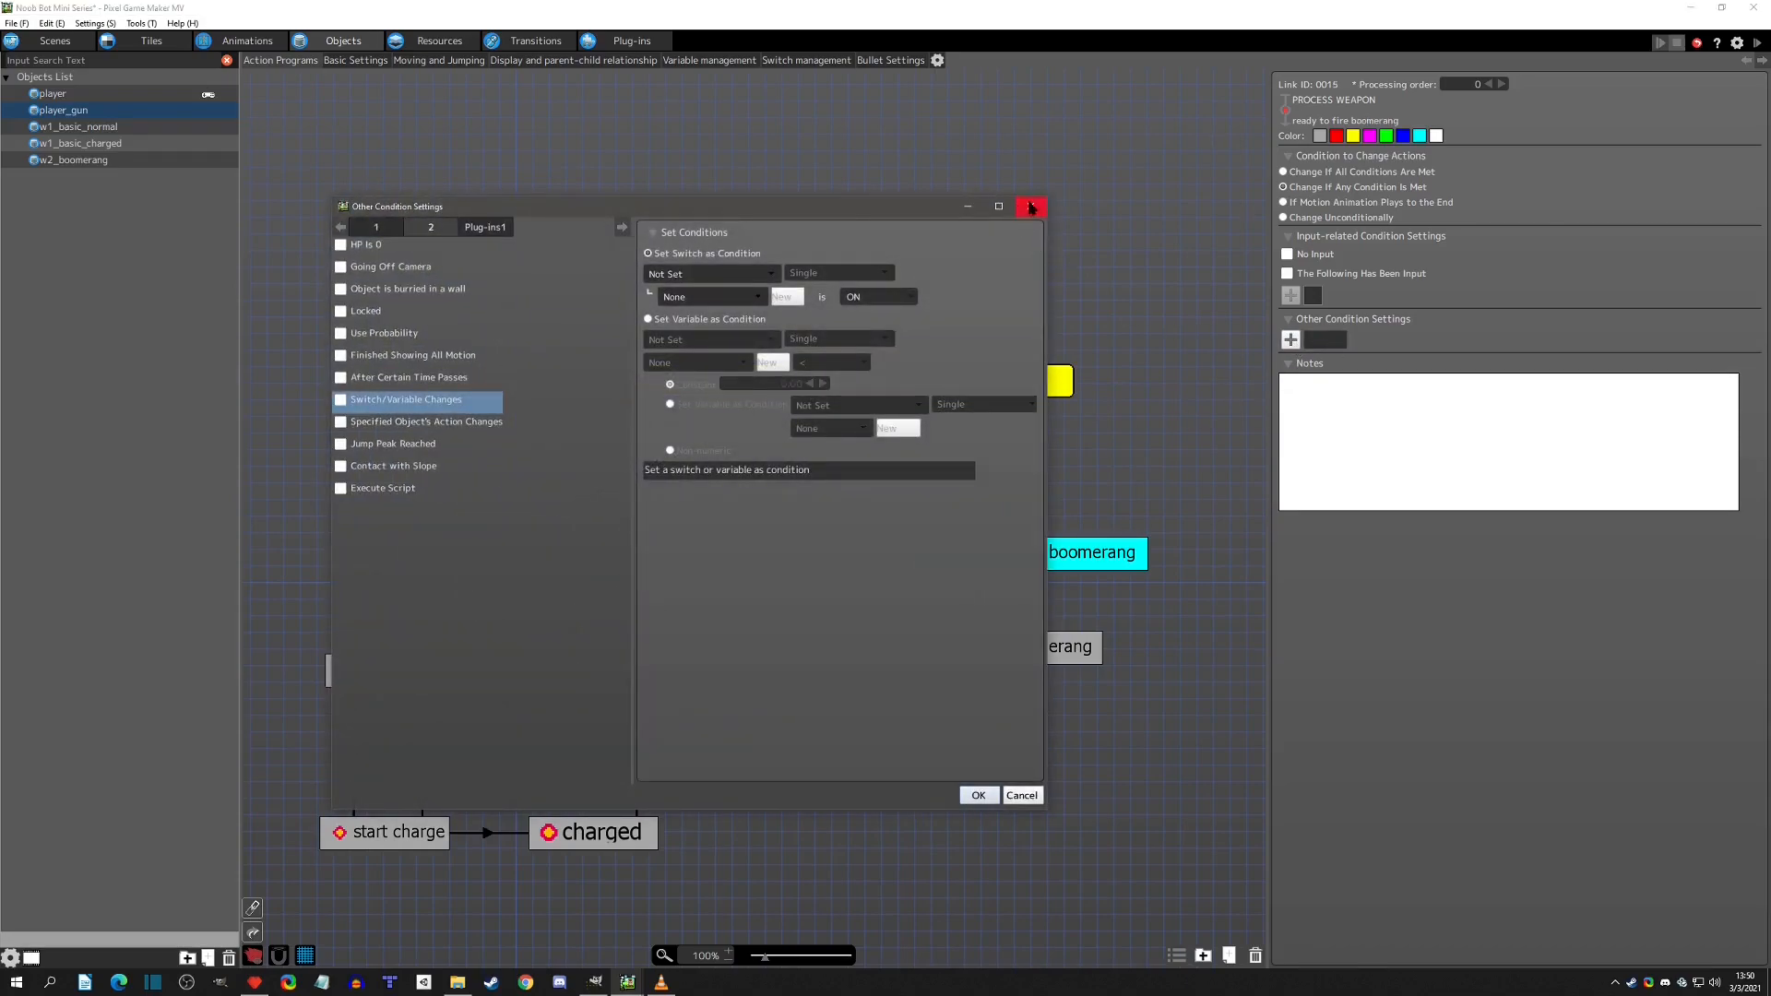
left_click(1031, 206)
left_click(1291, 339)
double_click(1364, 341)
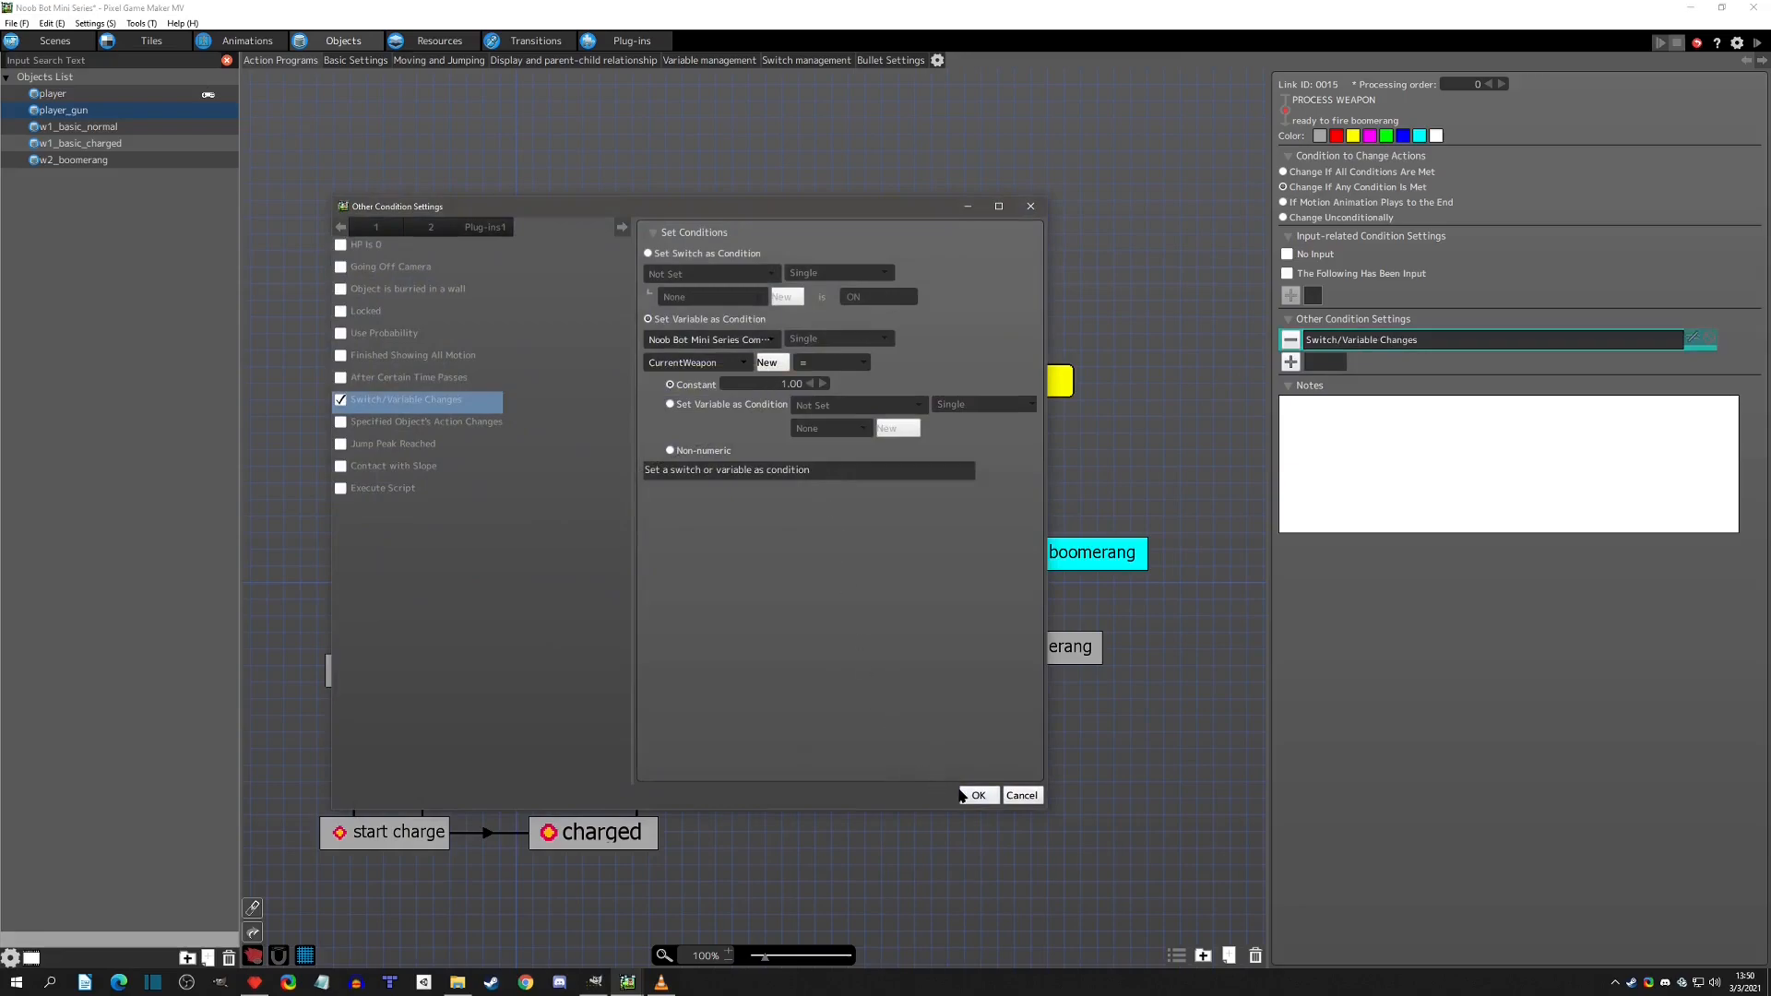
left_click(987, 795)
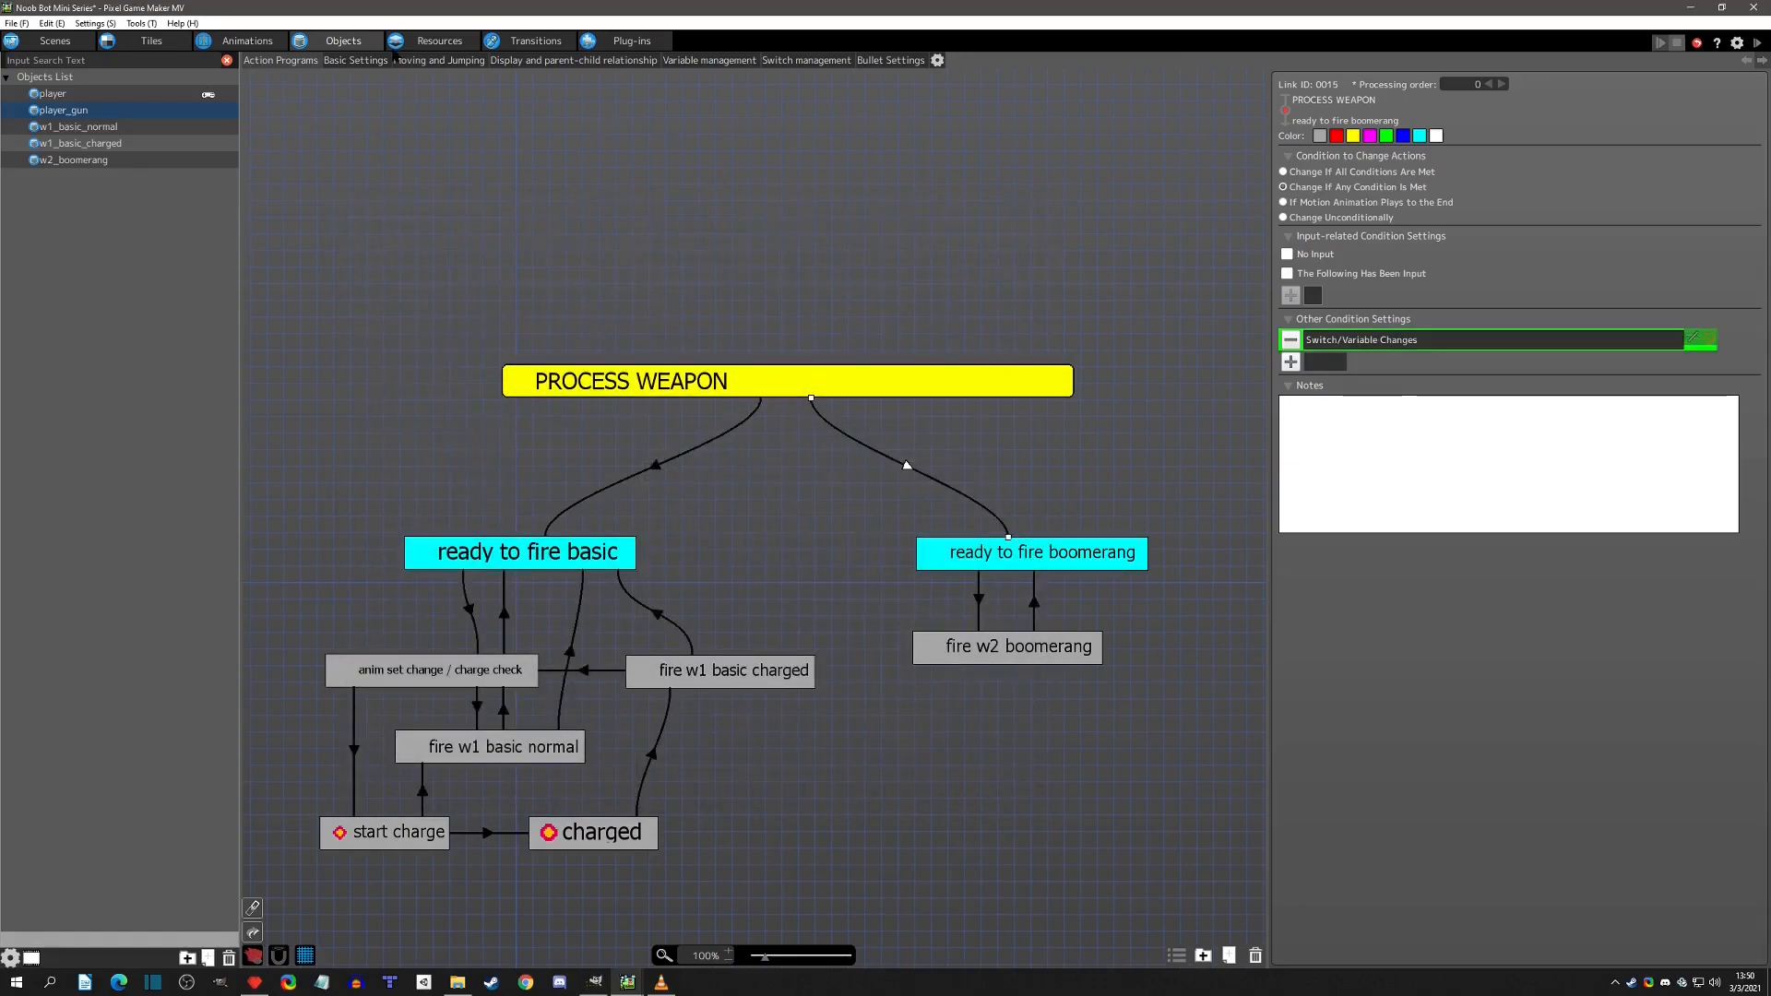
Playtest the game with CurrentWeapon's default value at 1, and again with it set back to 0.
left_click(438, 40)
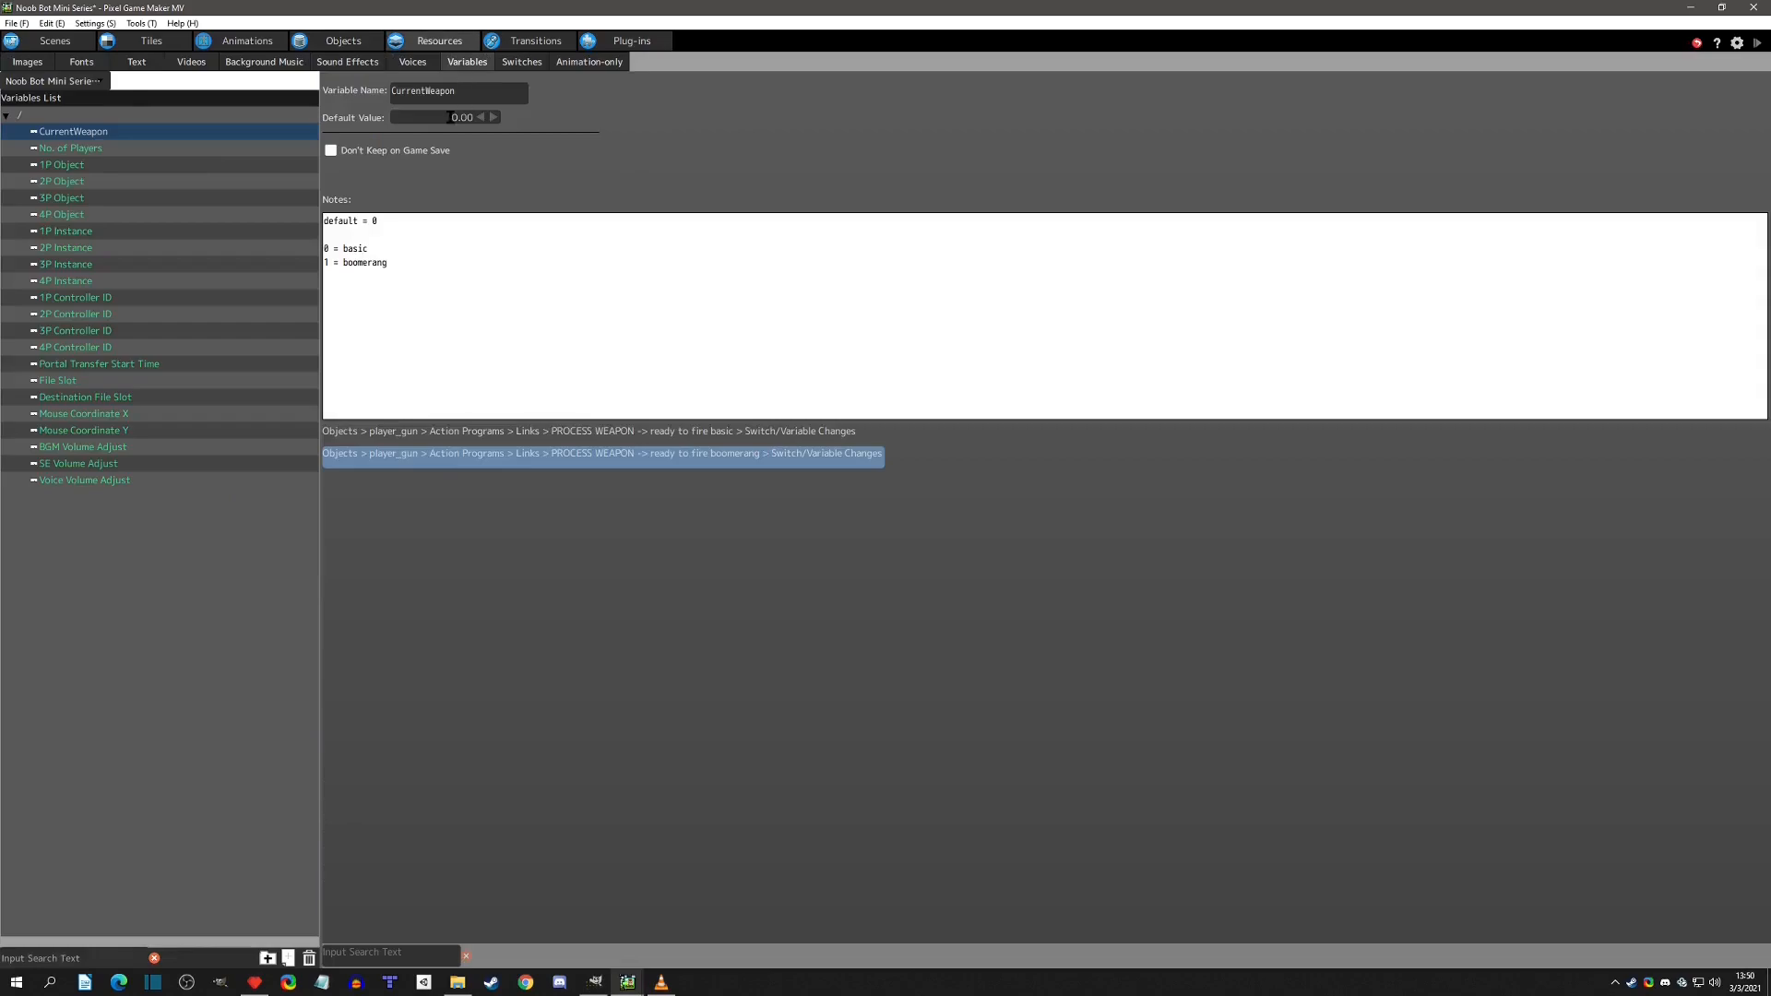
left_click(1749, 48)
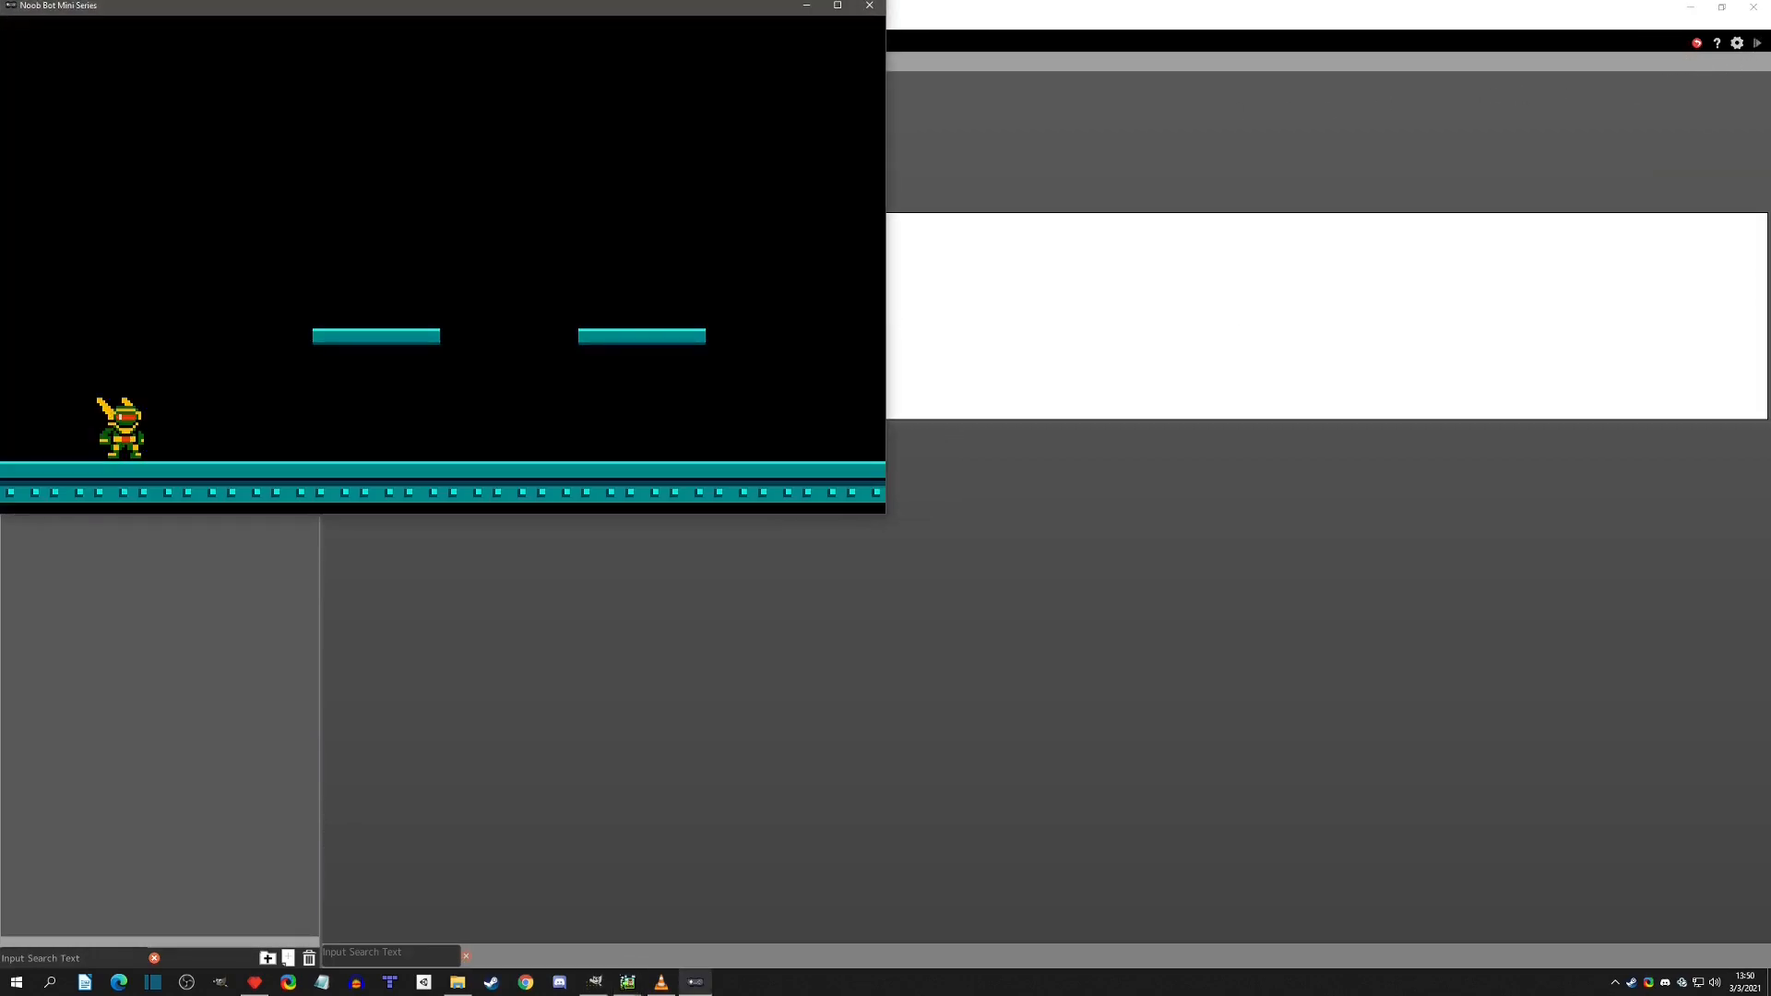
left_click(870, 6)
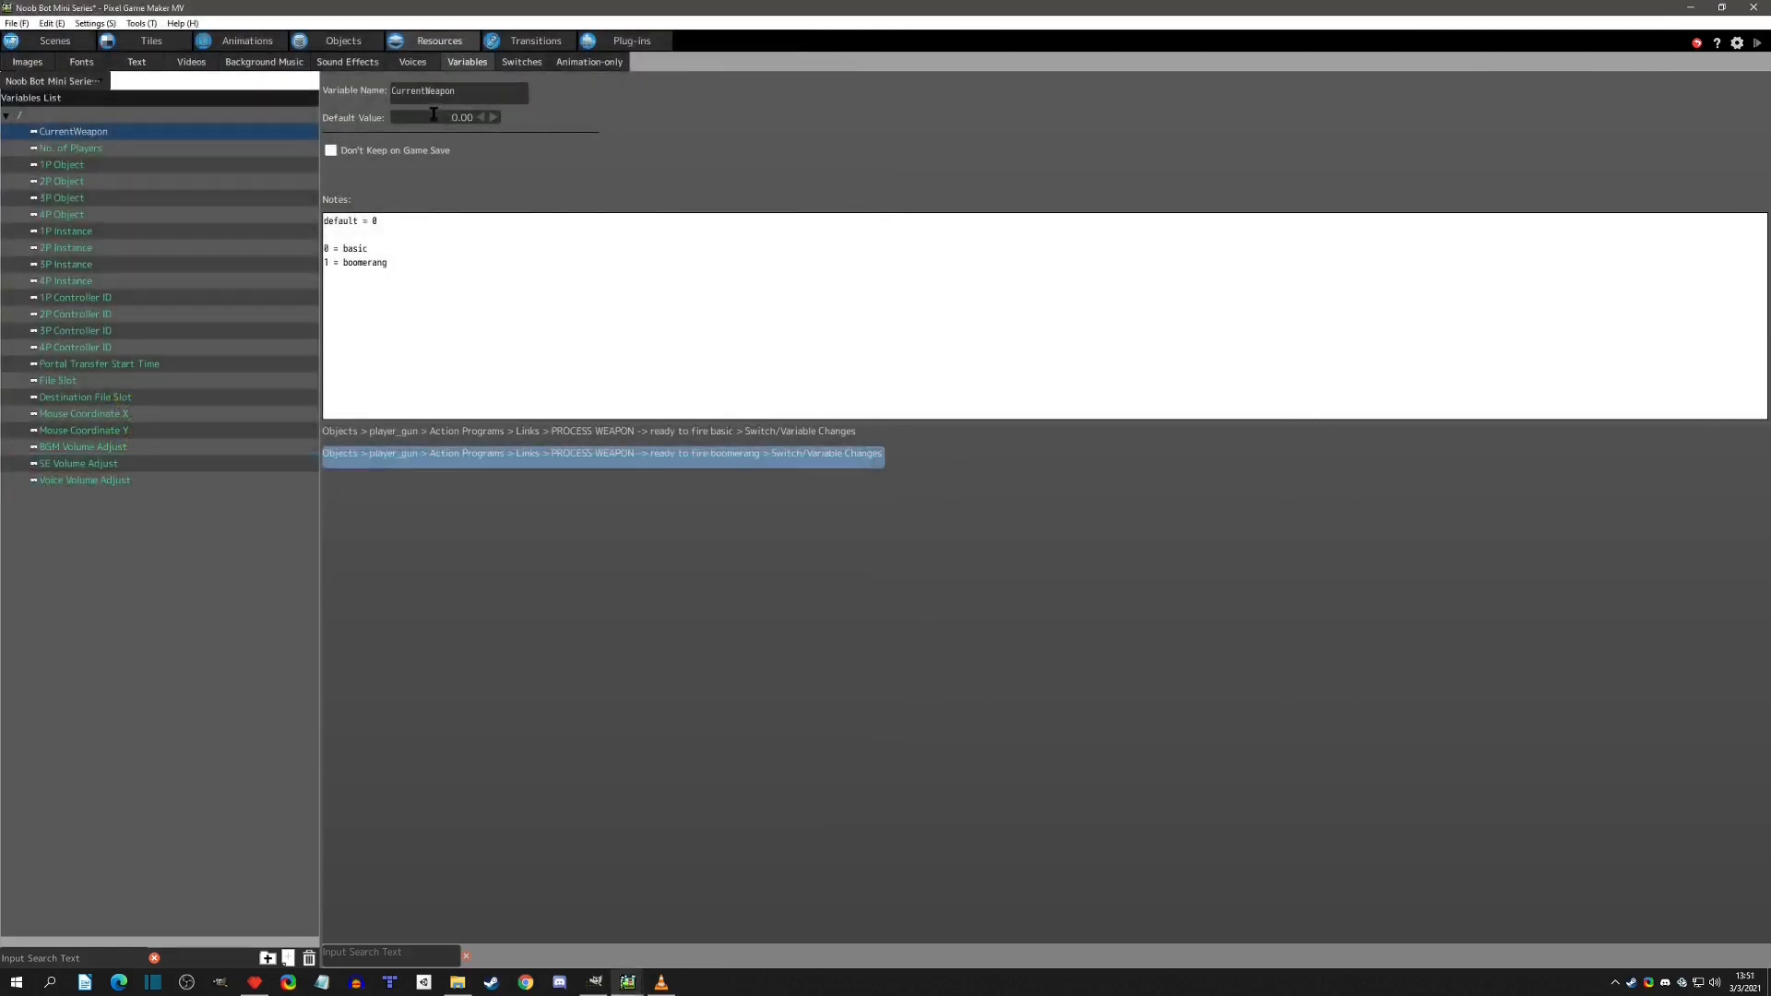
type("1")
left_click(1755, 40)
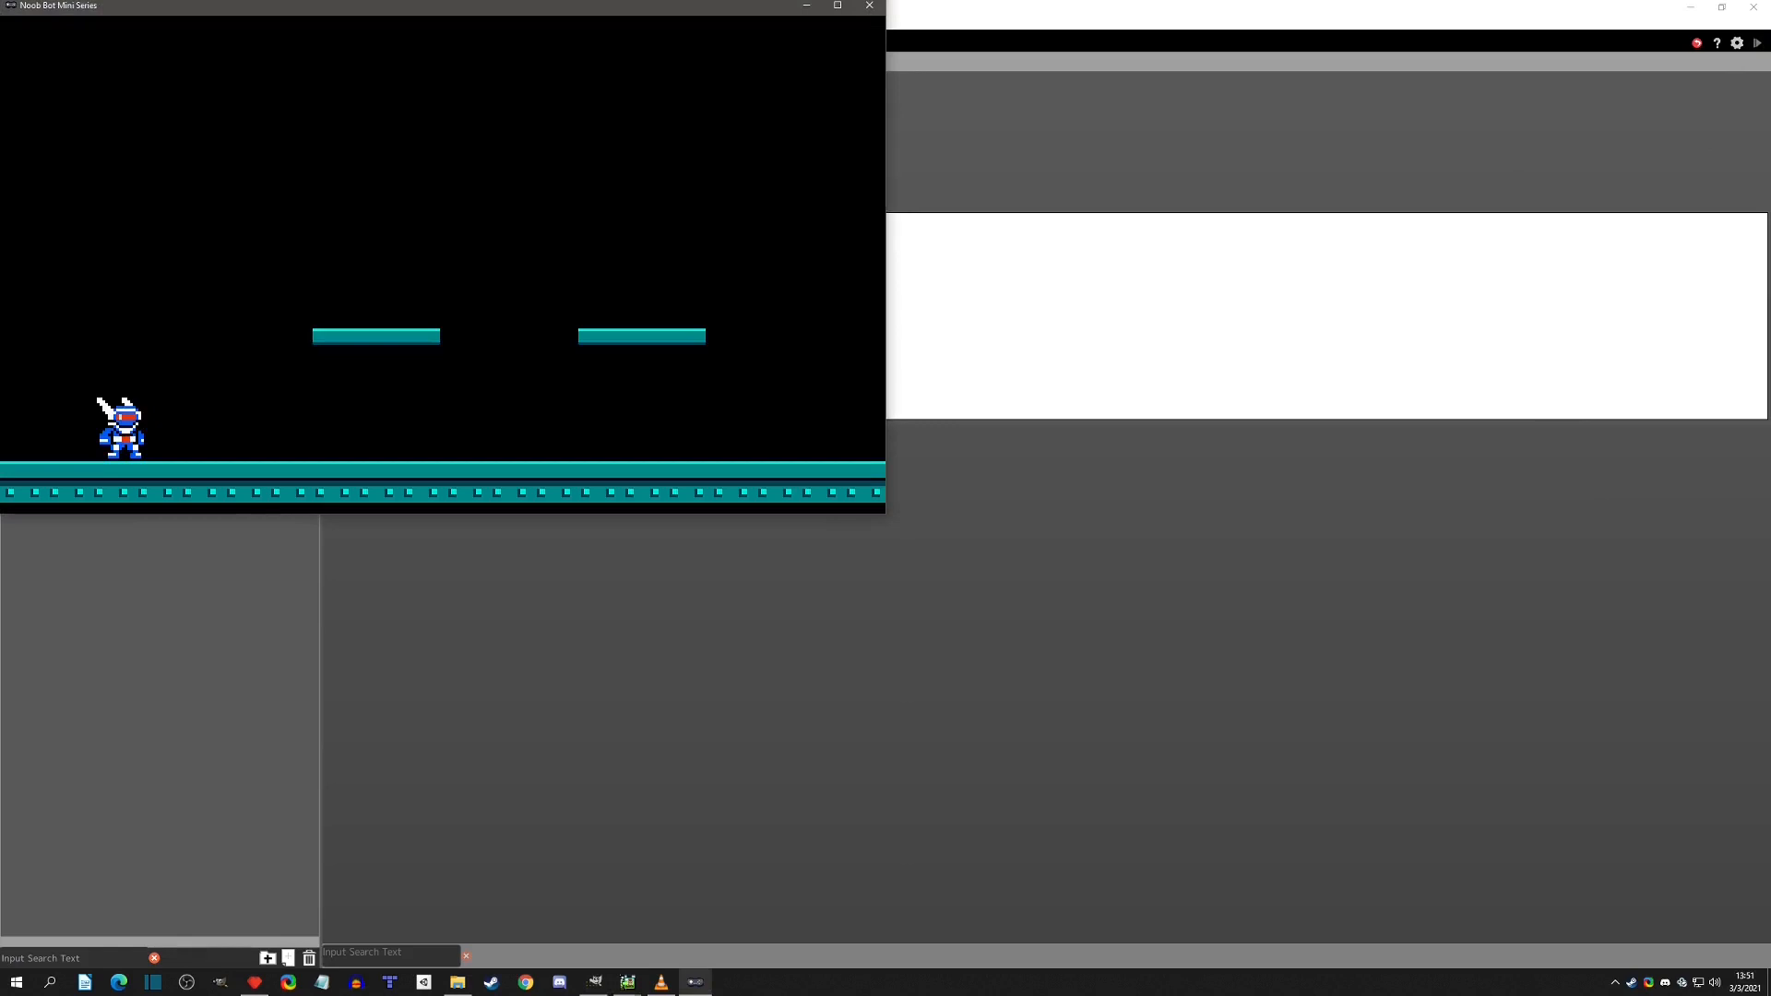
left_click(870, 6)
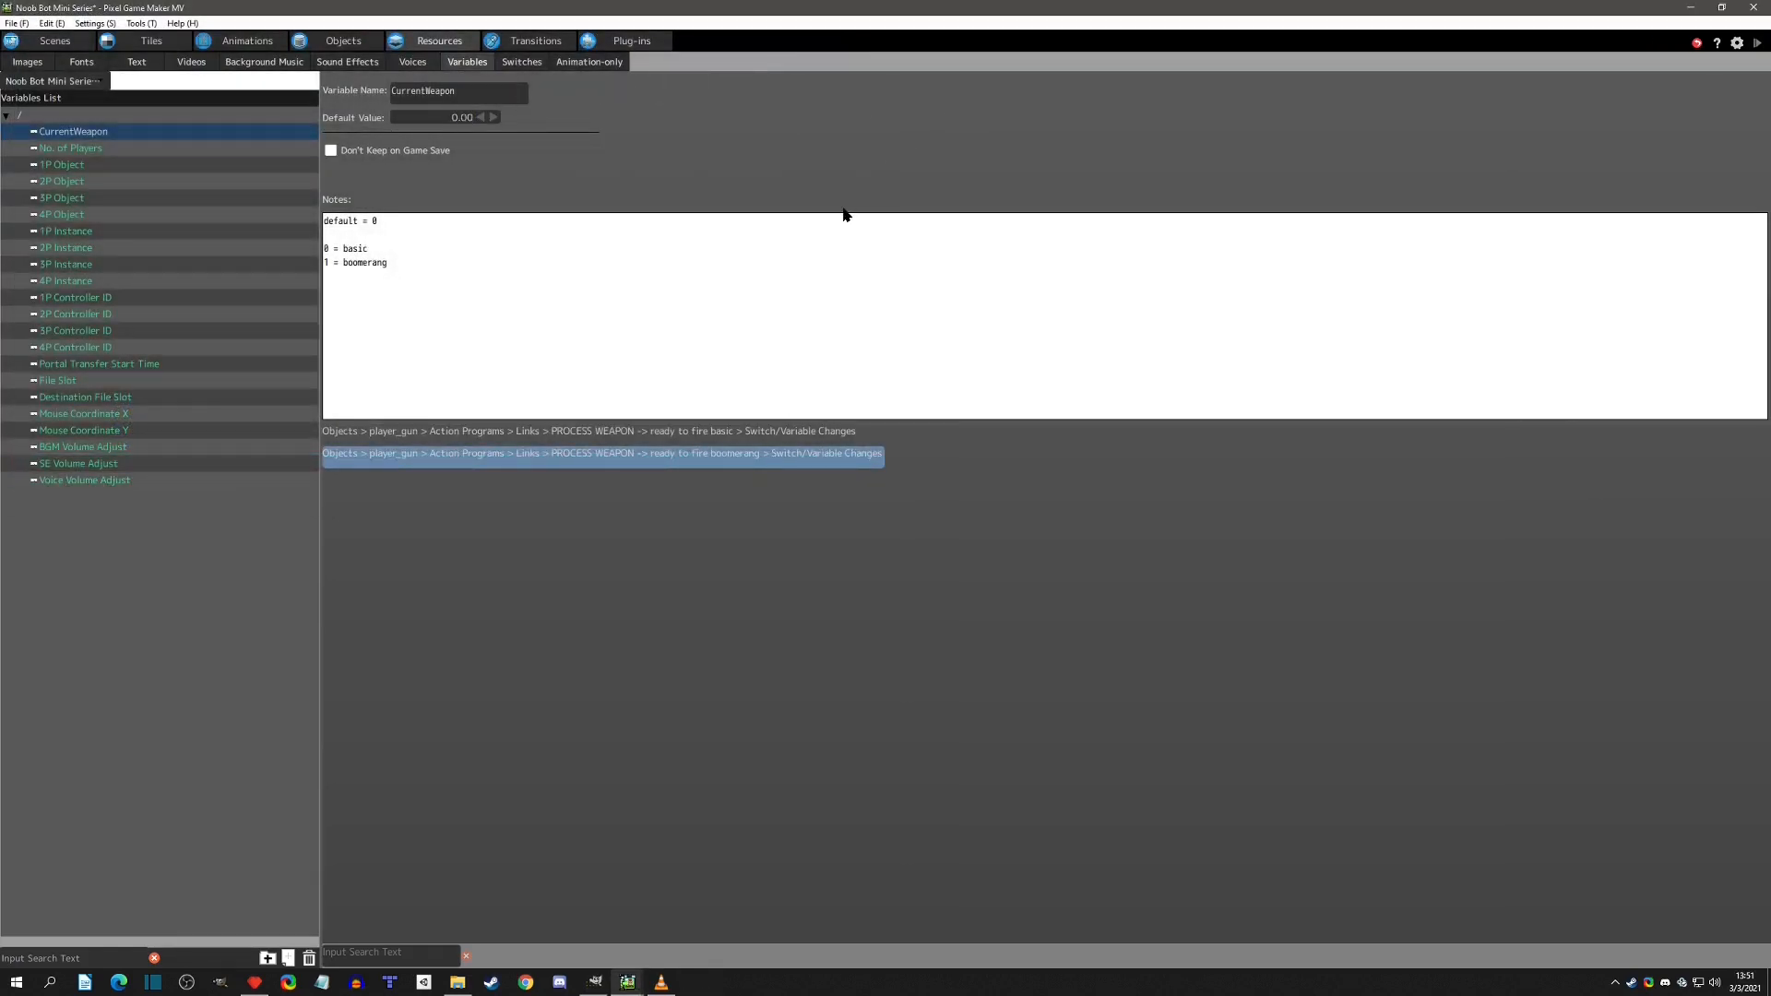
Enable the Set Common Action settings item for the player_gun object.
left_click(342, 41)
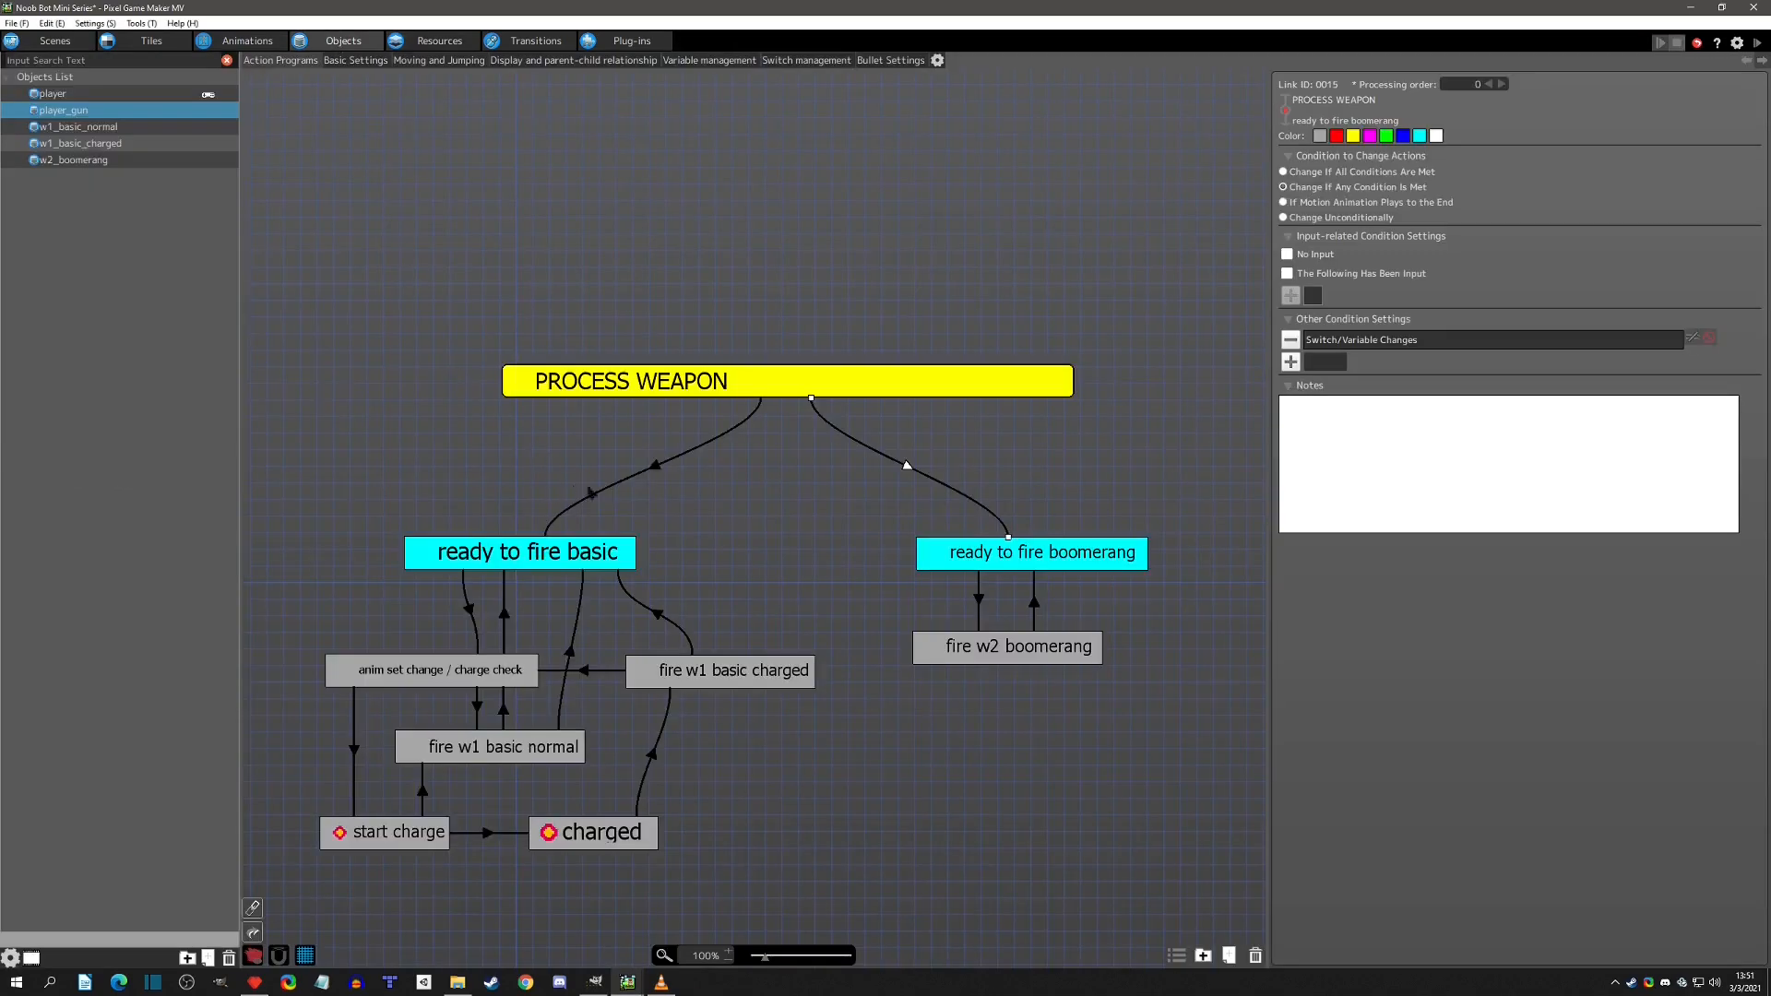
left_click(794, 392)
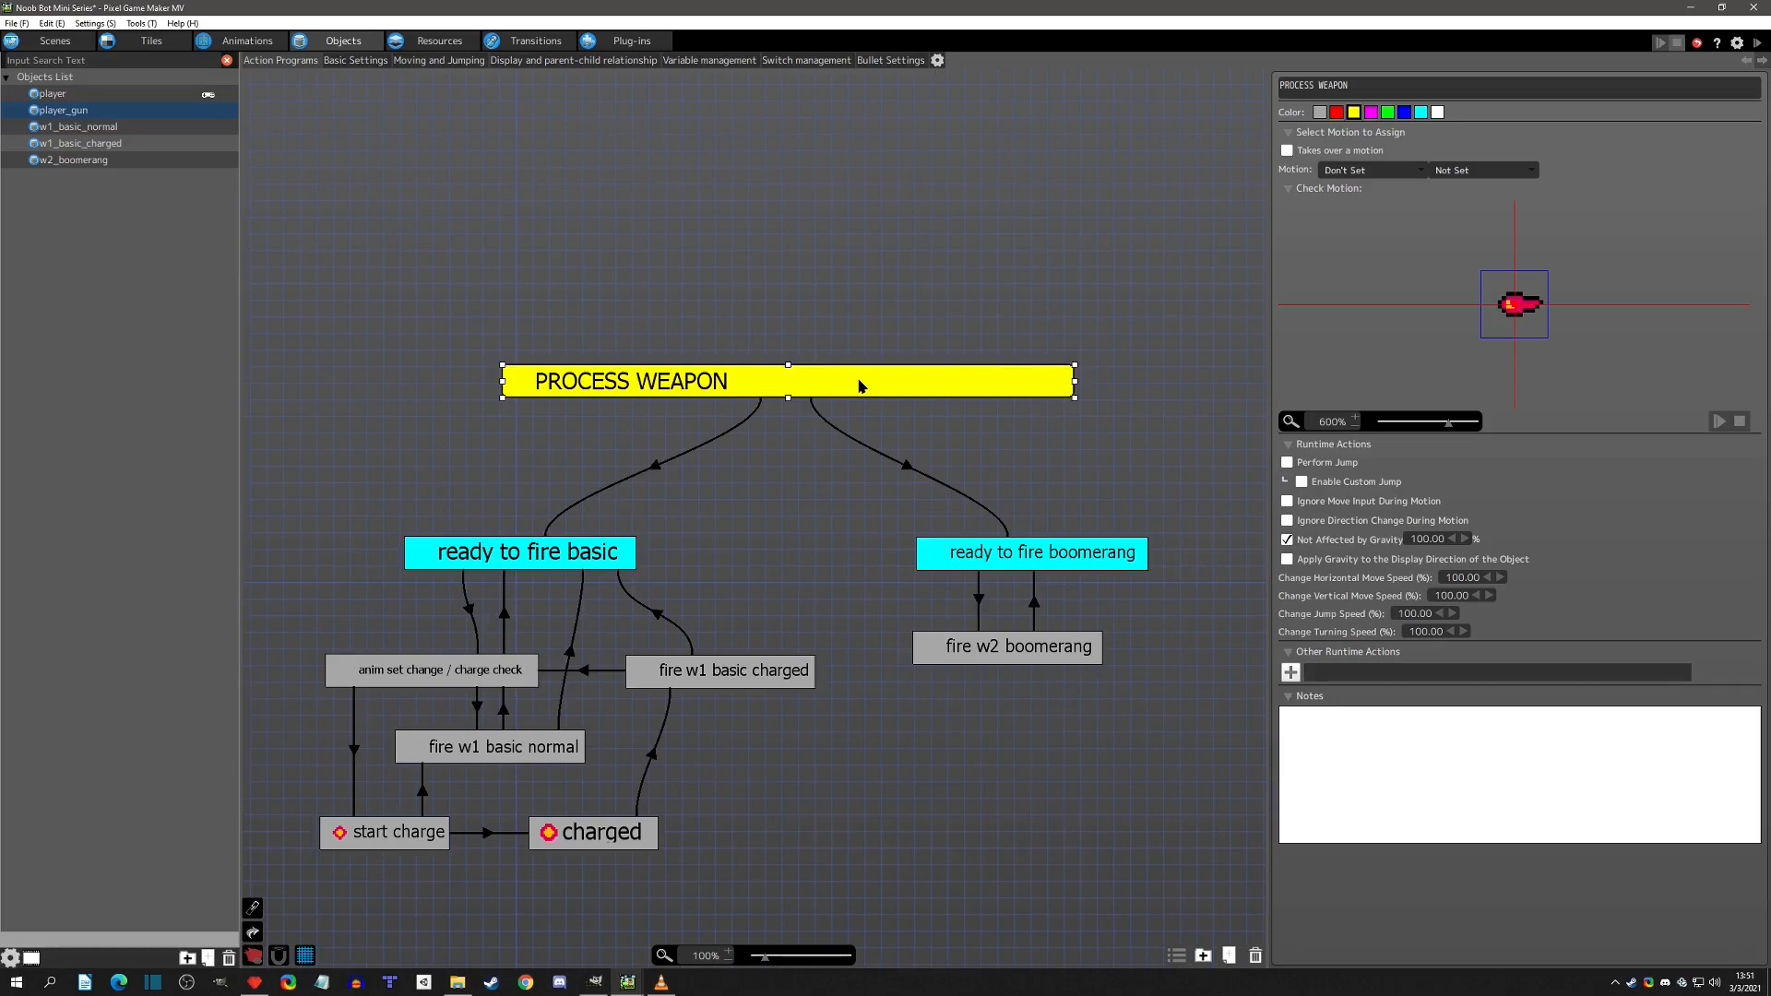
left_click(937, 61)
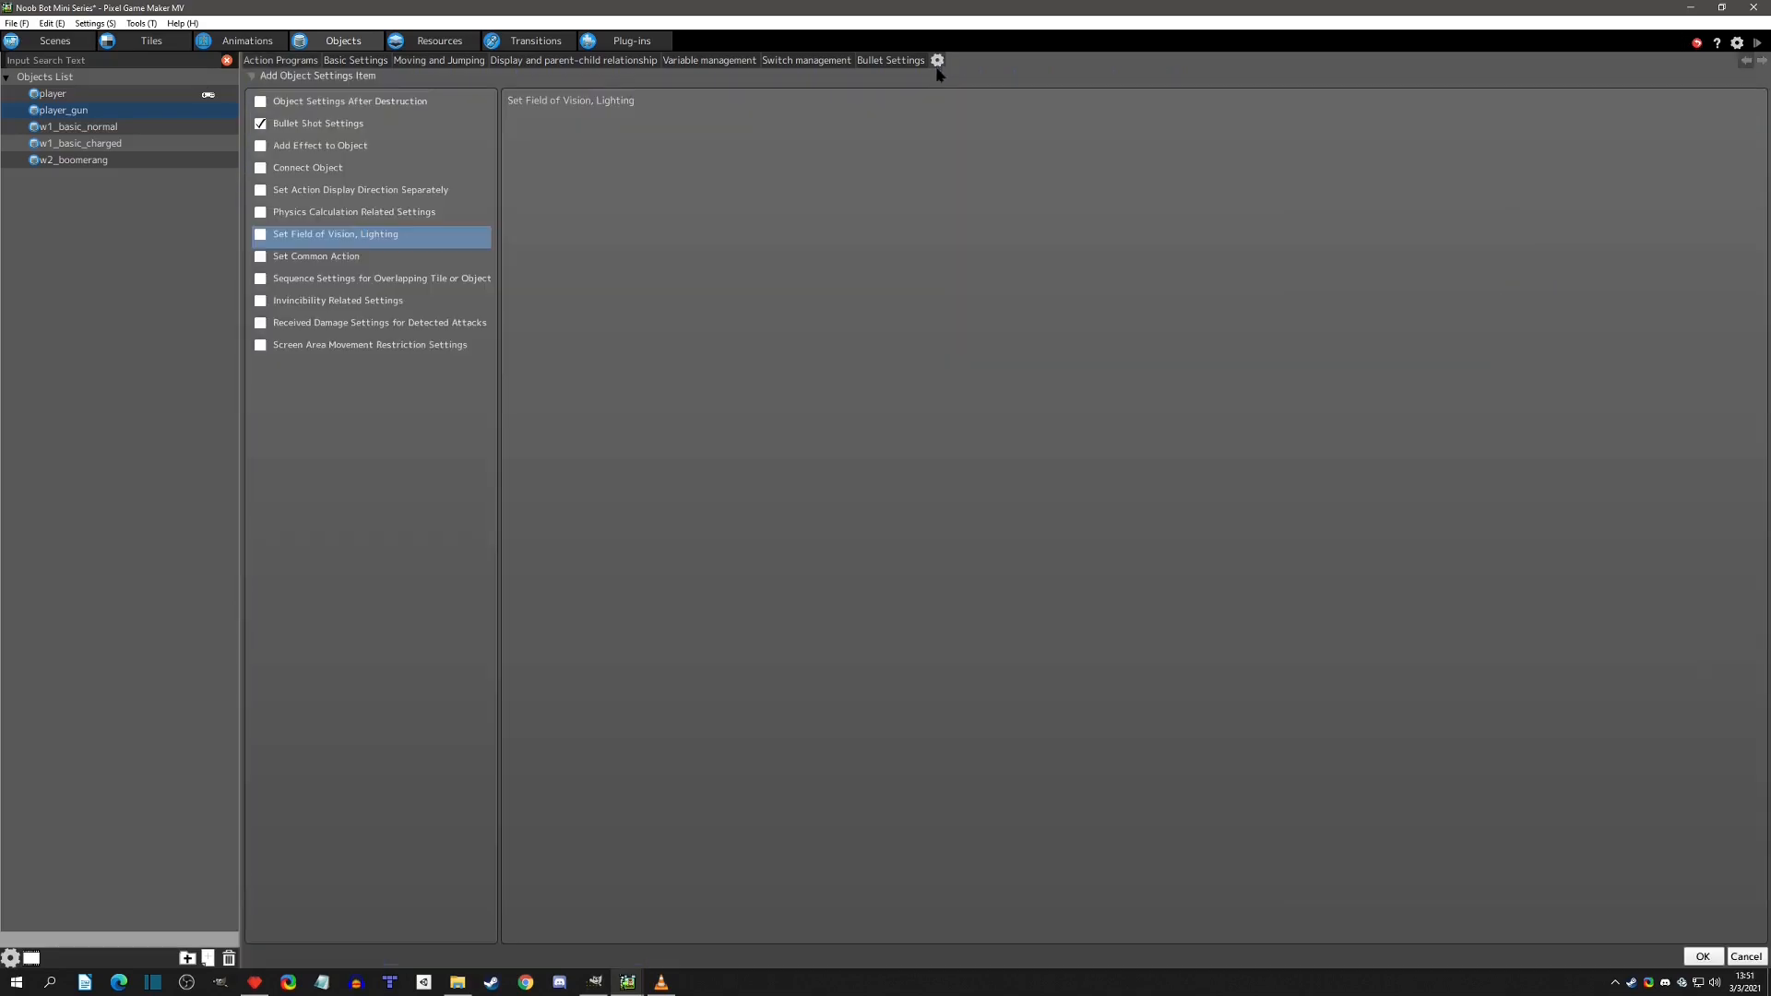
left_click(261, 257)
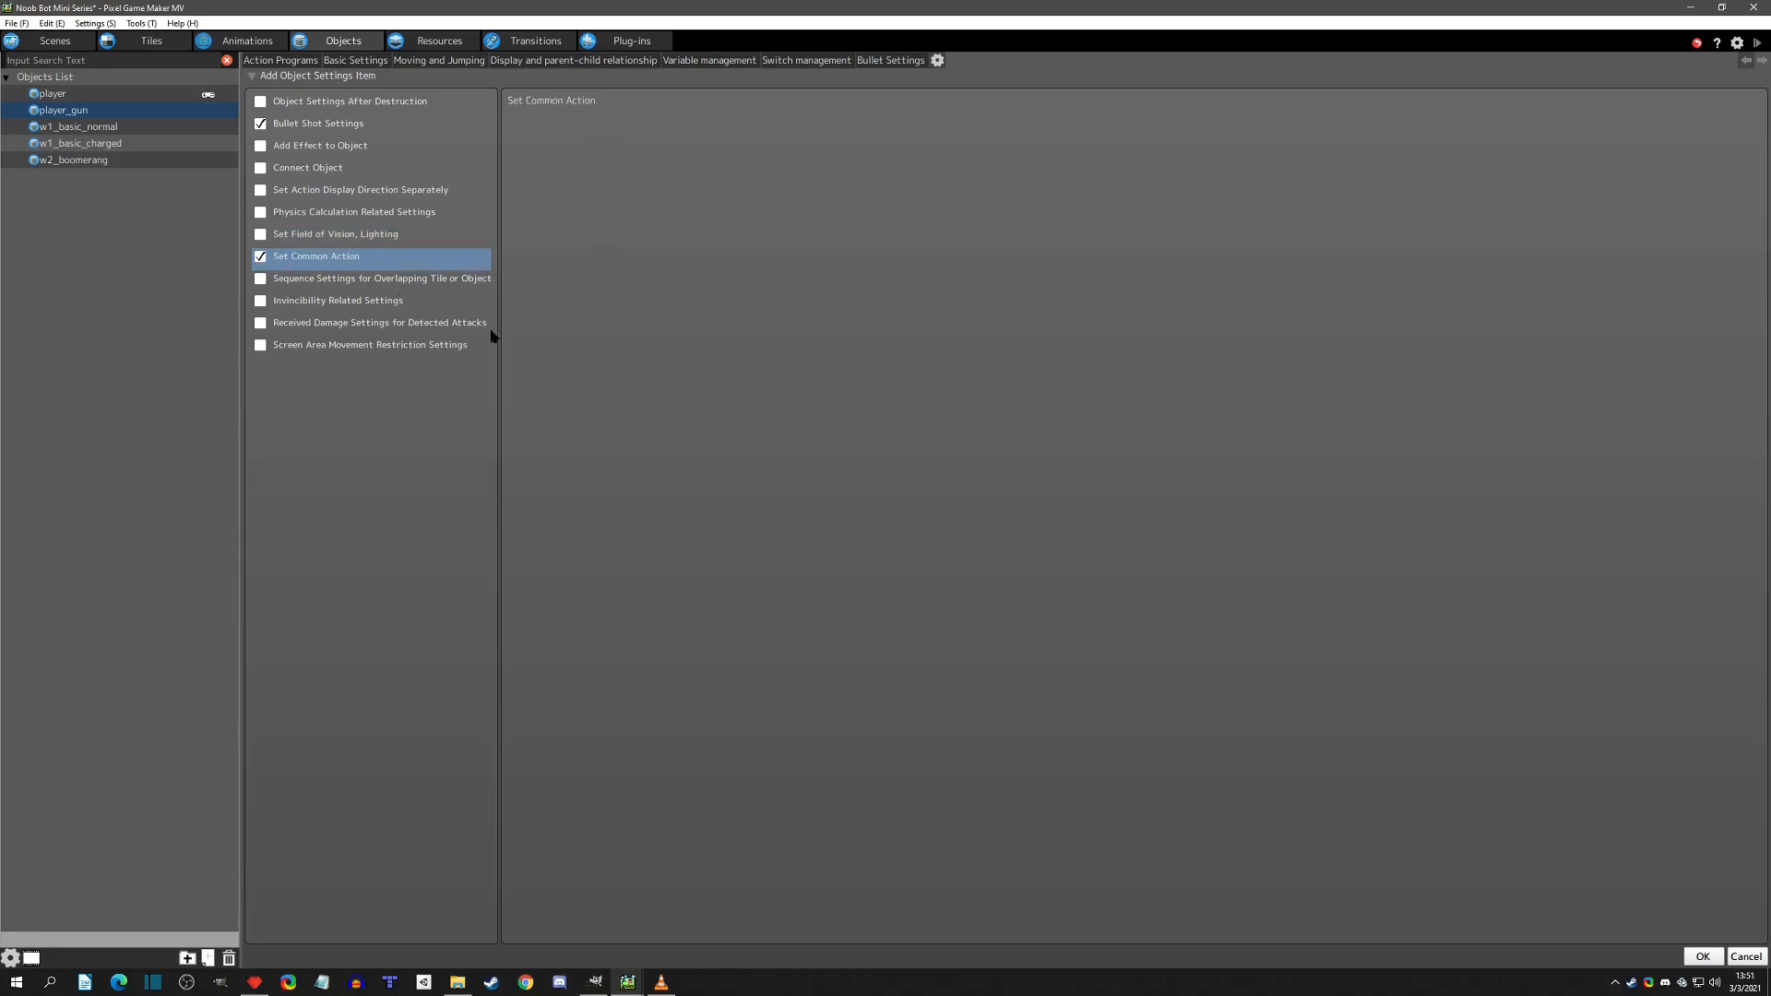
left_click(1703, 957)
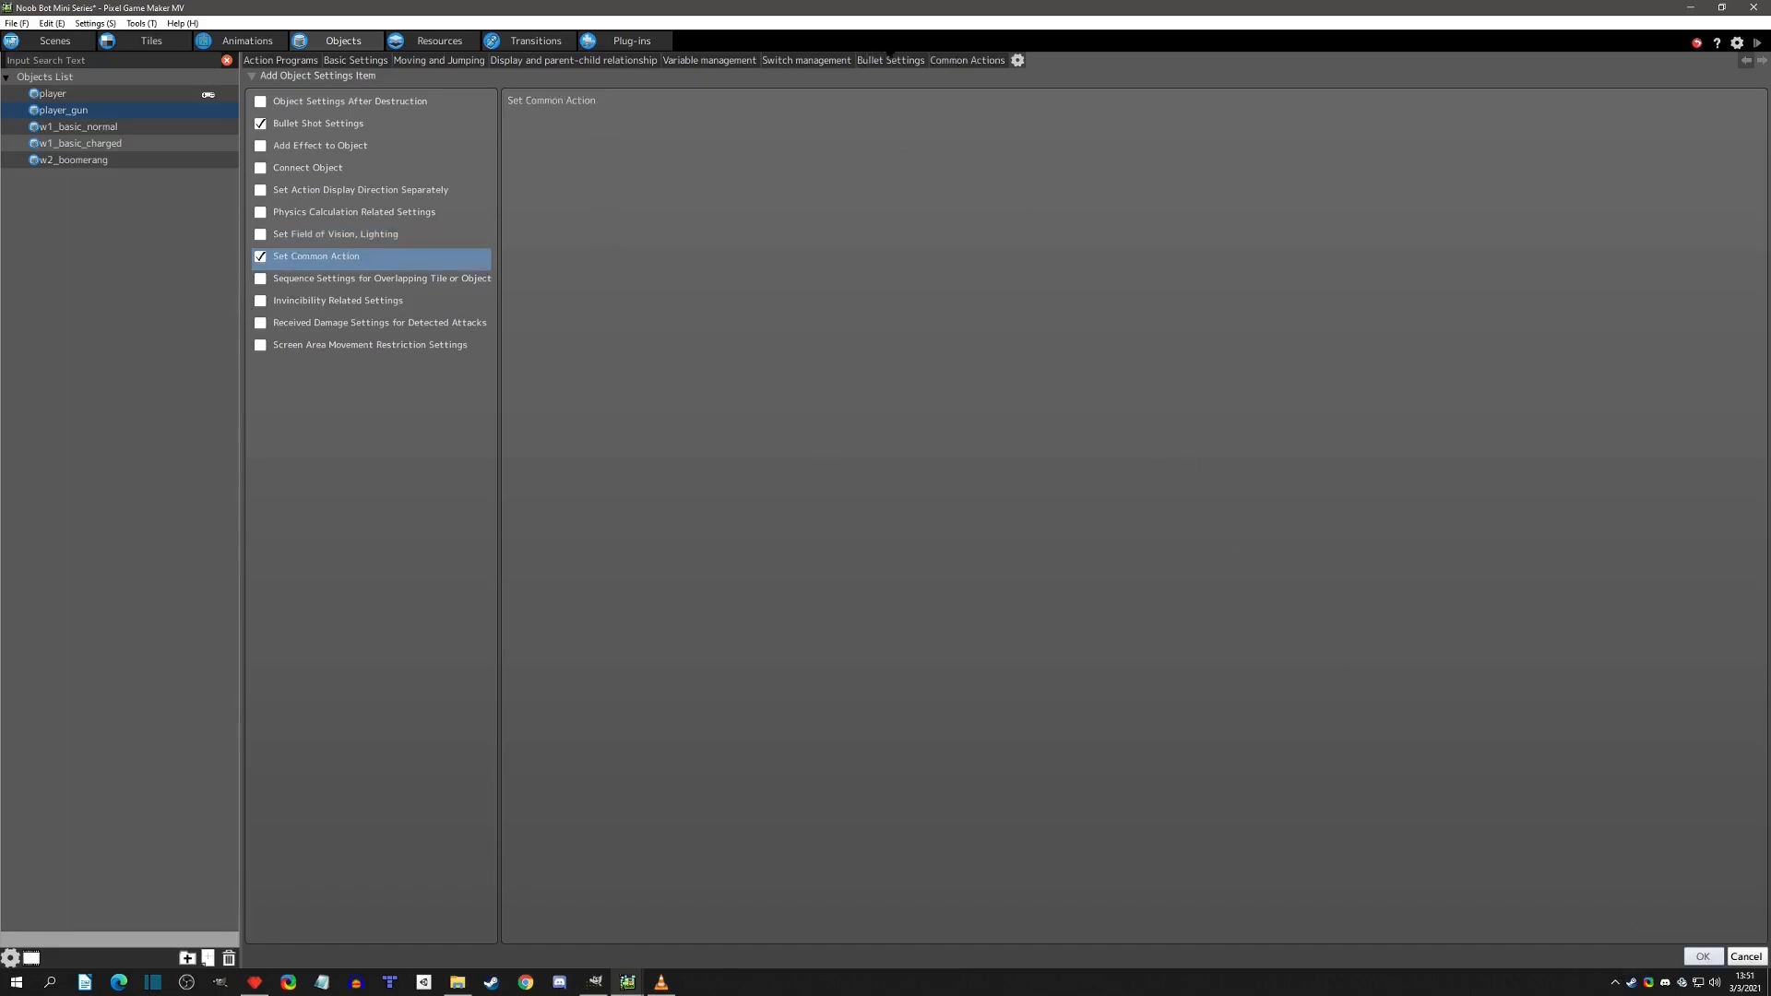
Add a common action to player_gun and name it "goto: process weapon".
left_click(966, 60)
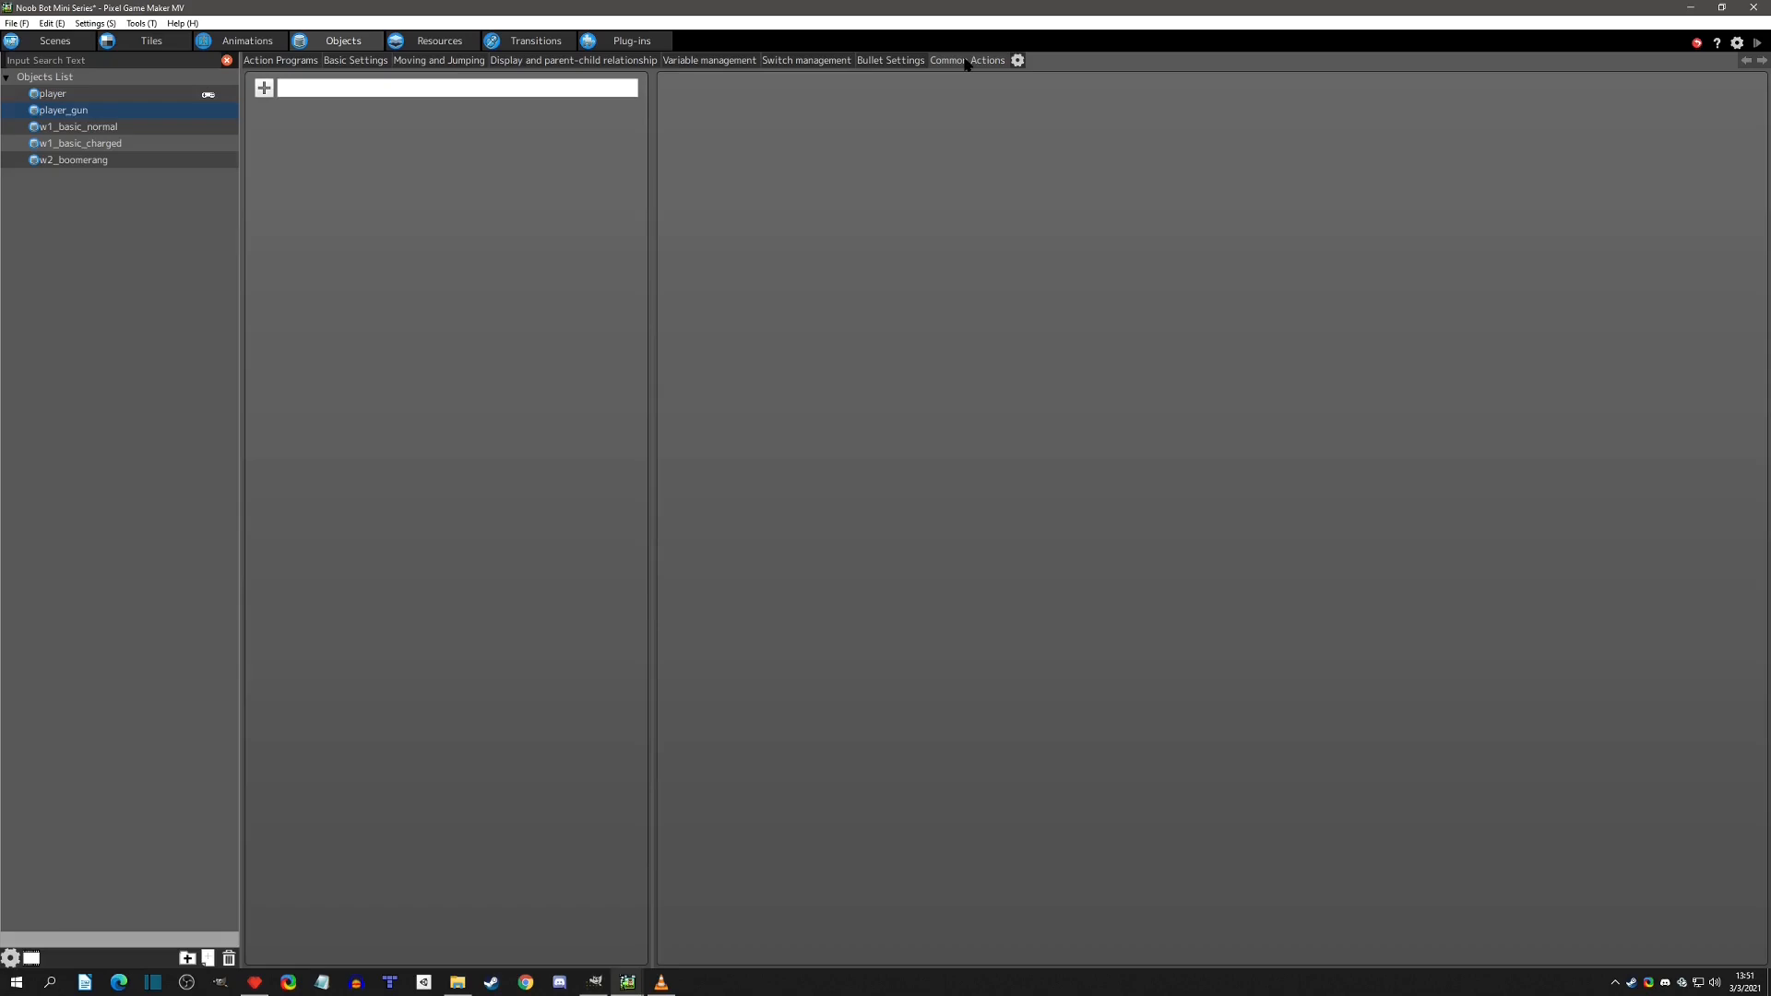
left_click(266, 87)
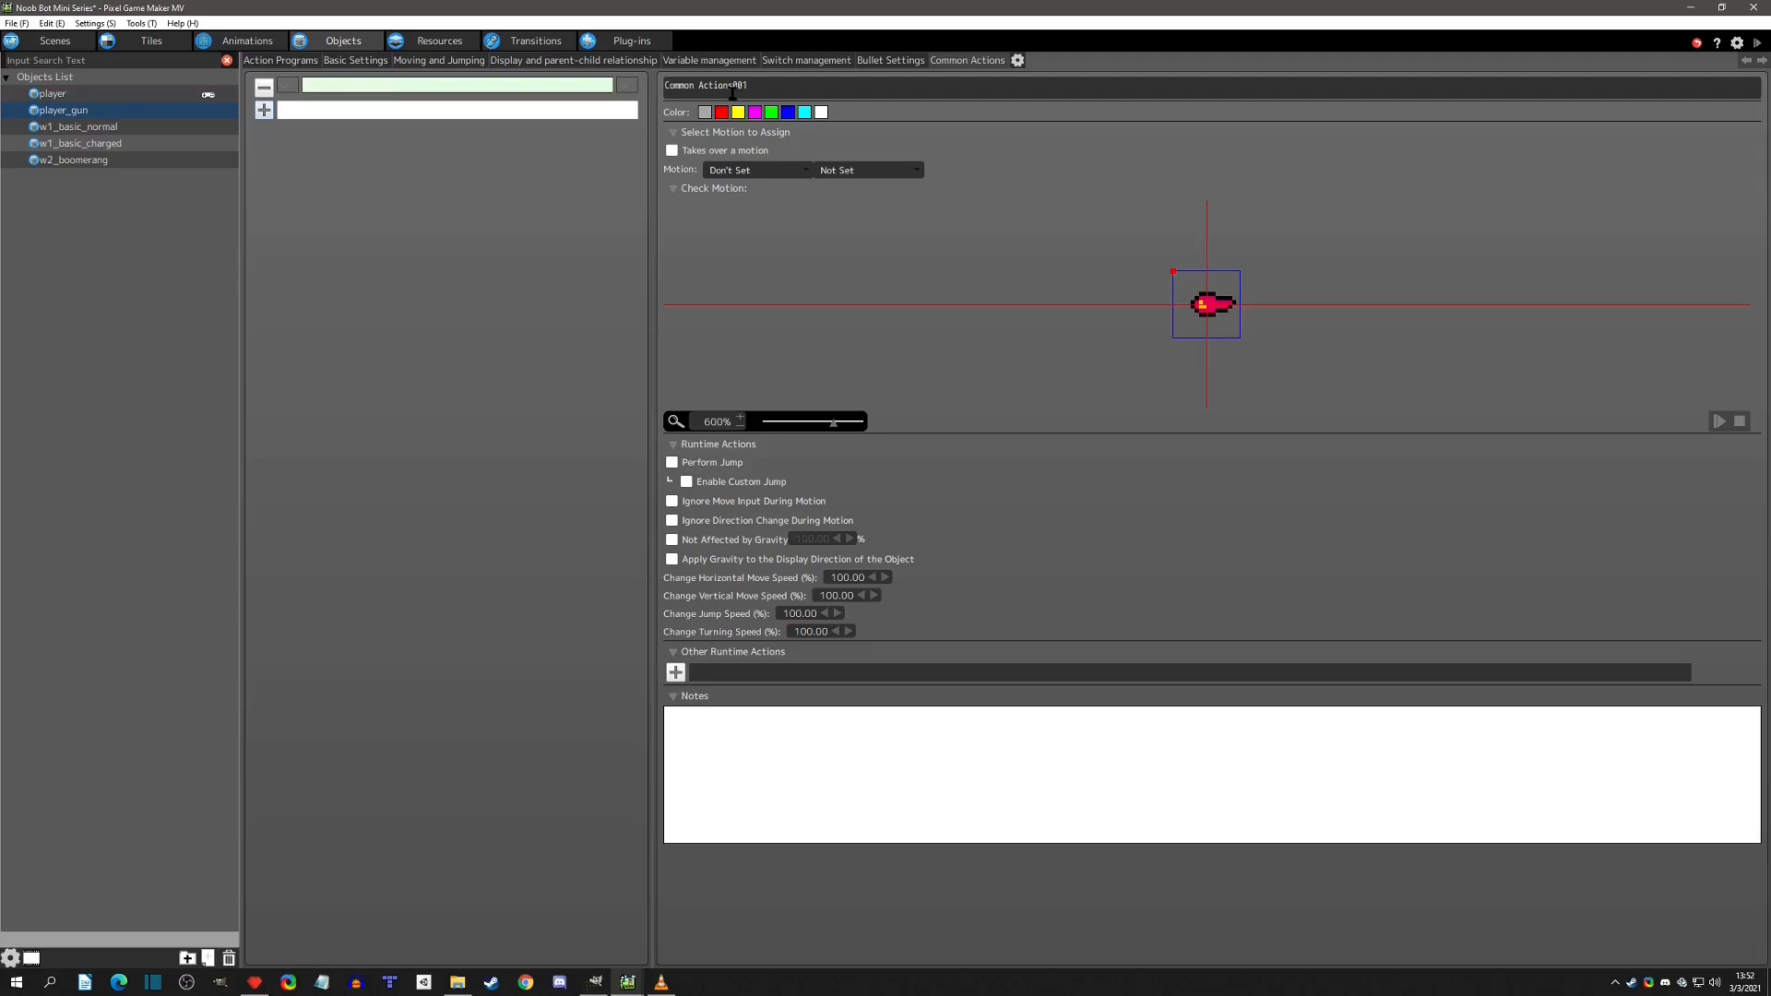
left_click_drag(755, 86, 669, 81)
key("BackSpace")
Place the Common Actions group directly above PROCESS WEAPON and make its goto: process weapon box wider and yellow.
left_click(268, 65)
left_click_drag(687, 572, 812, 269)
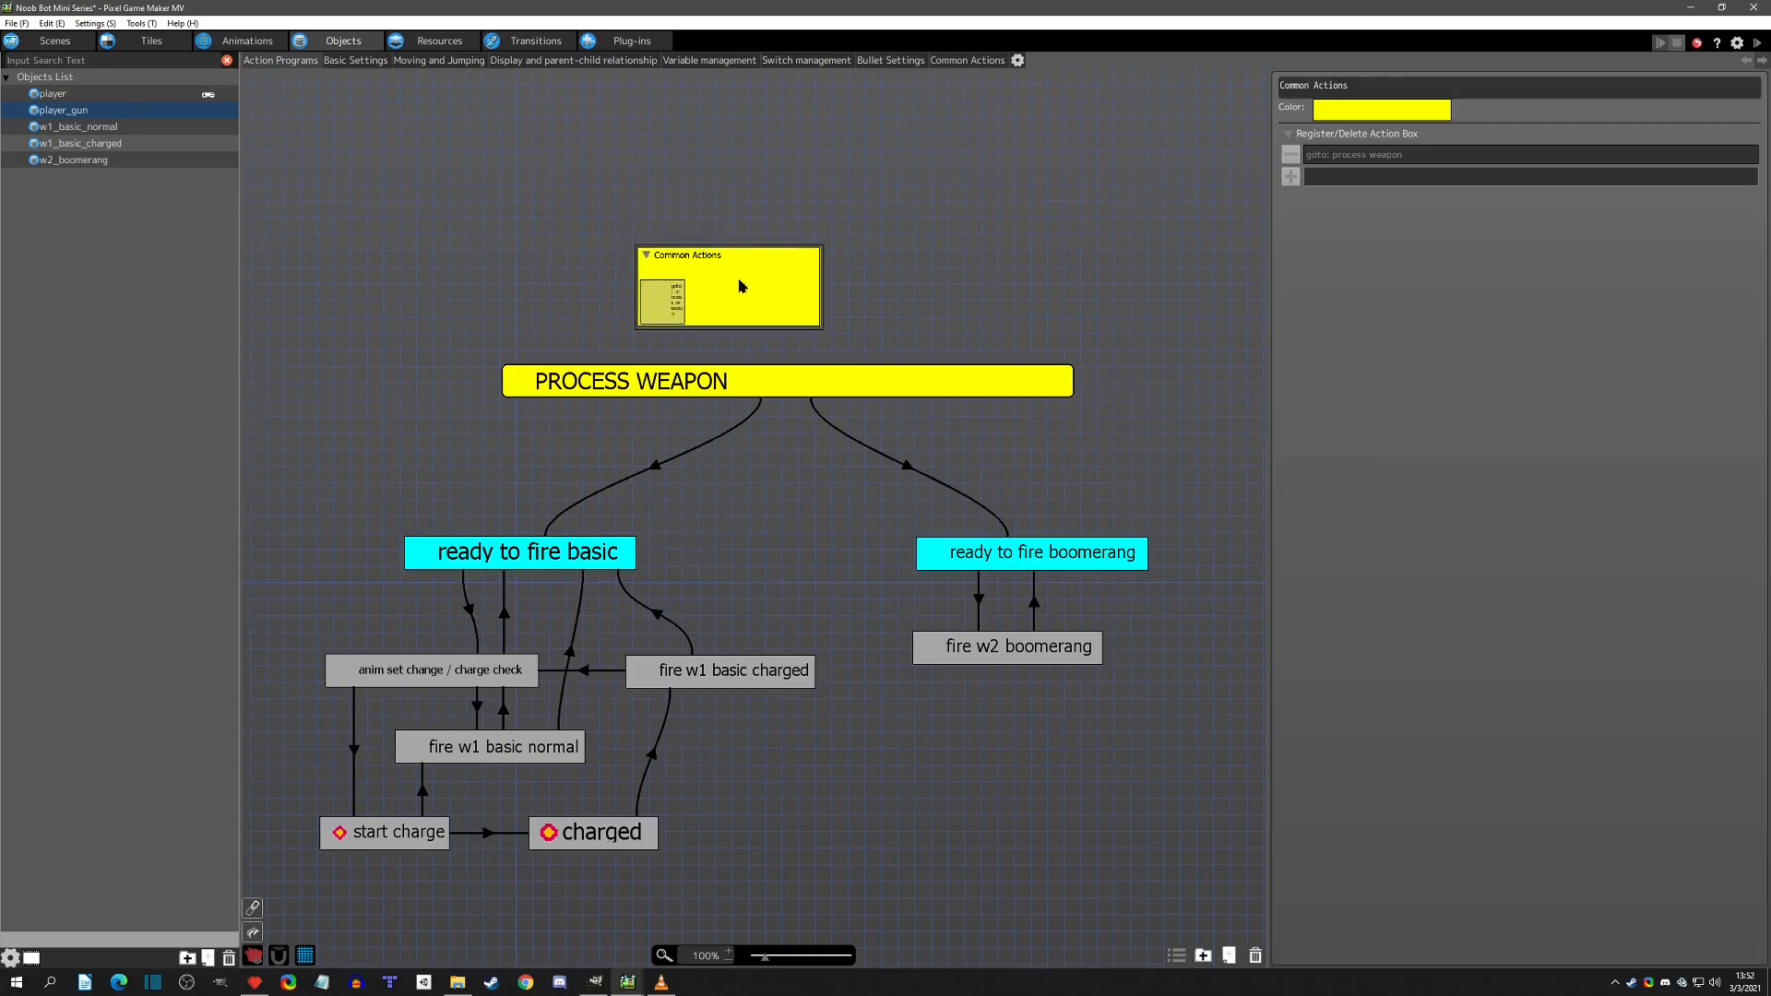
left_click(670, 308)
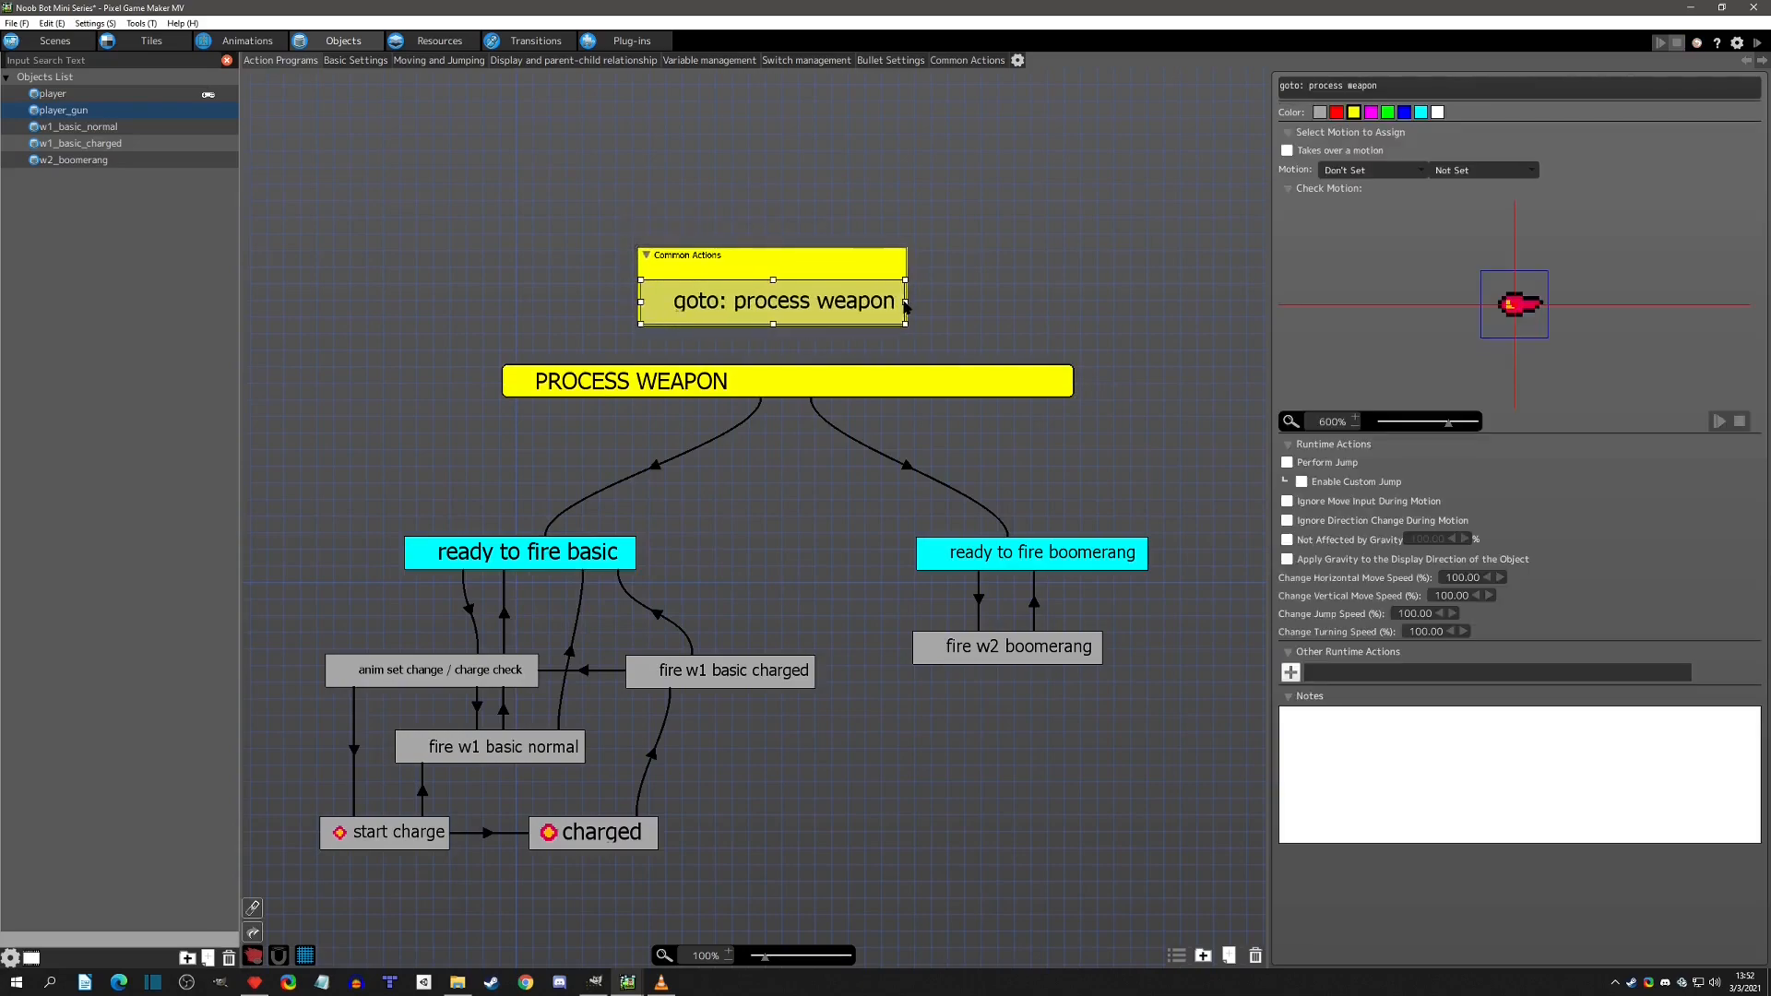
left_click_drag(773, 286, 830, 321)
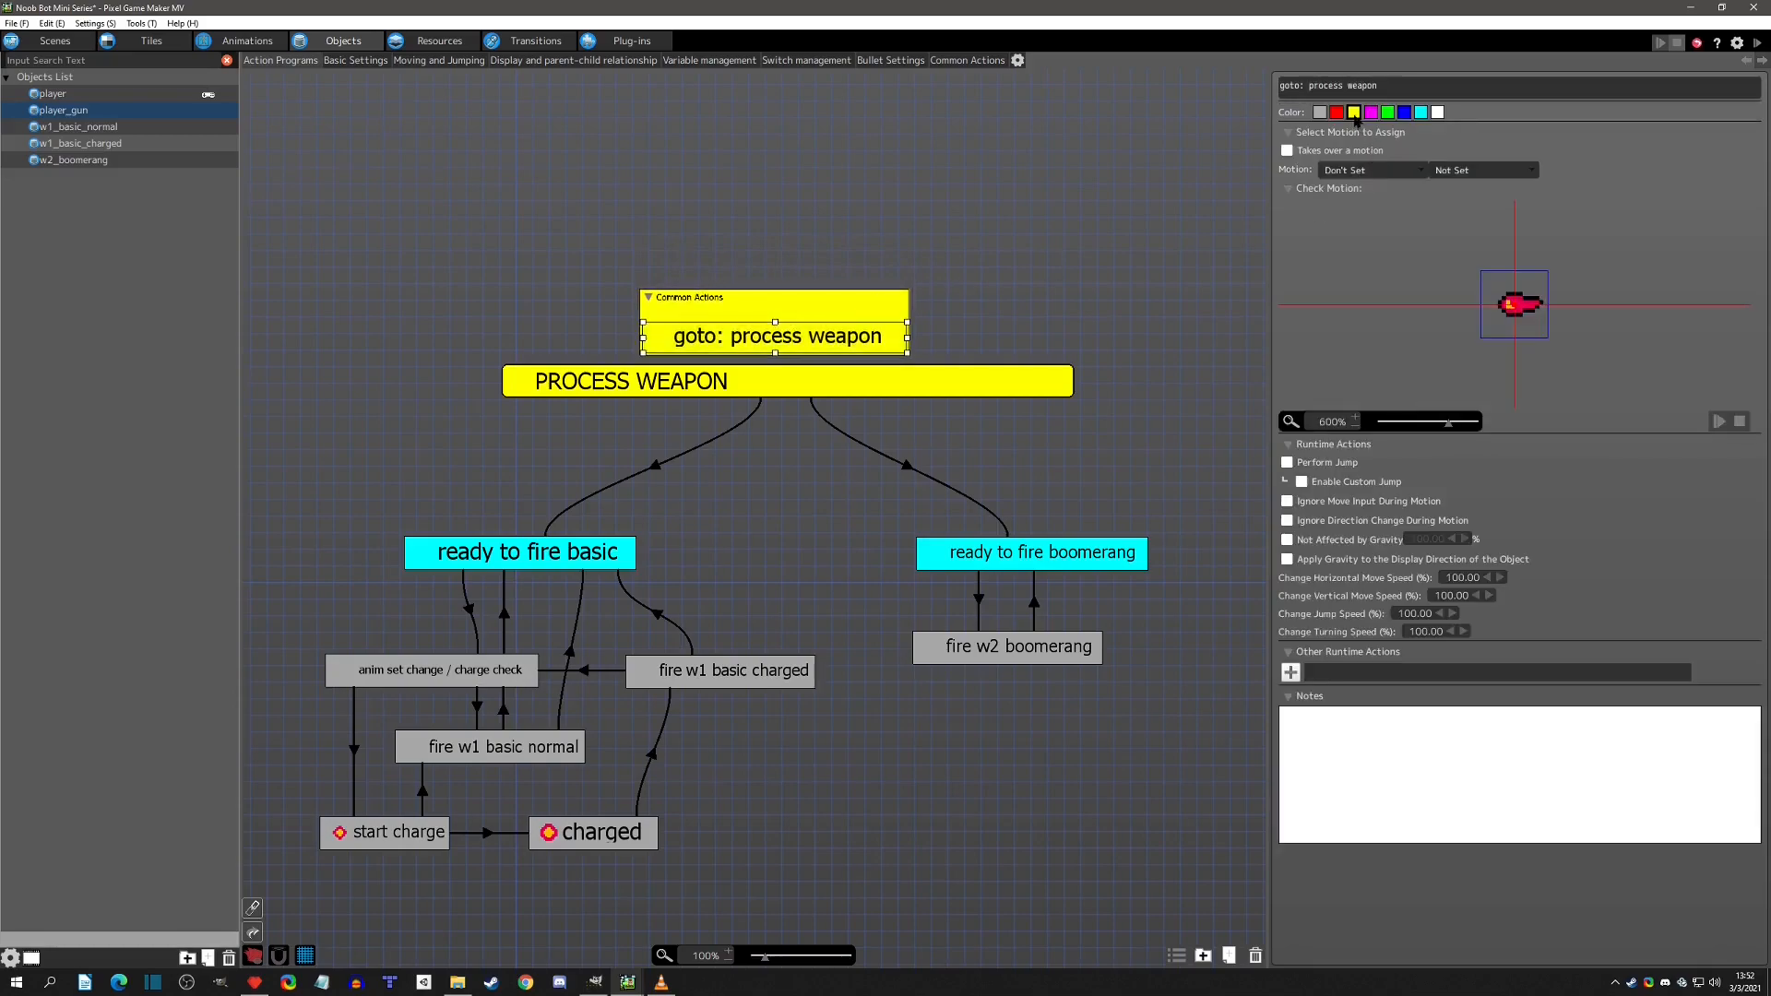
left_click(848, 314)
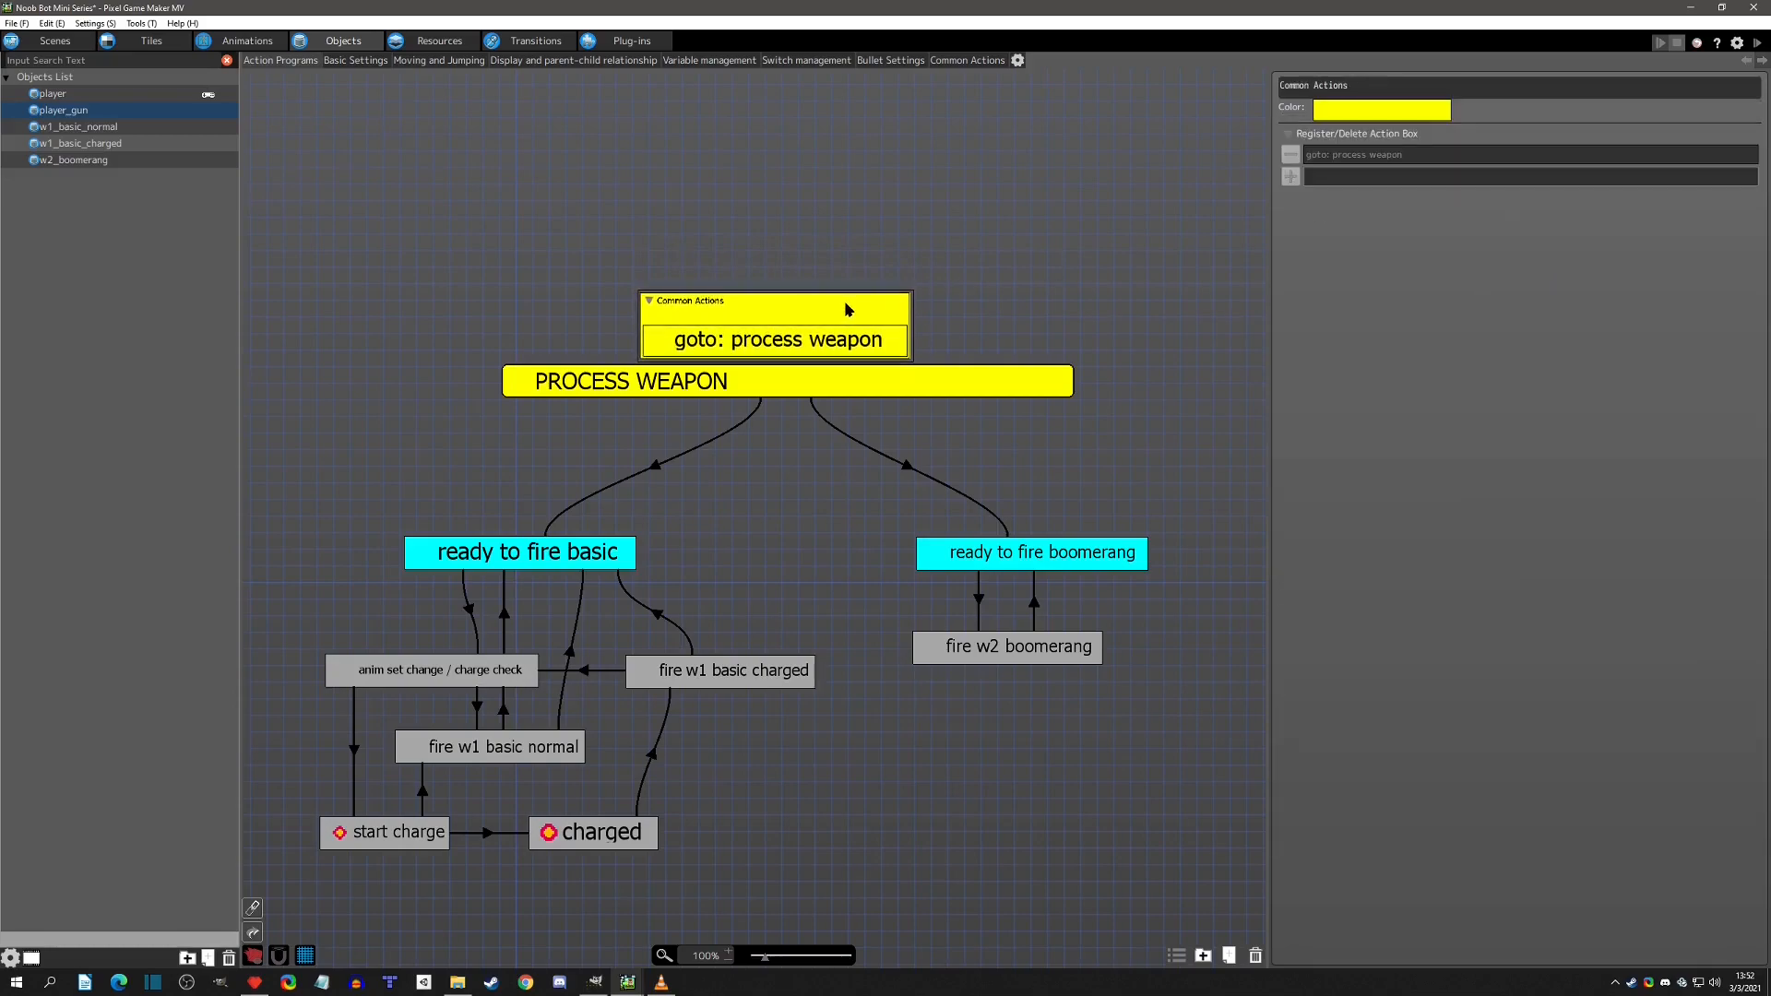
Compare the runtime settings of the goto: process weapon and PROCESS WEAPON action boxes.
left_click(749, 380)
left_click(765, 347)
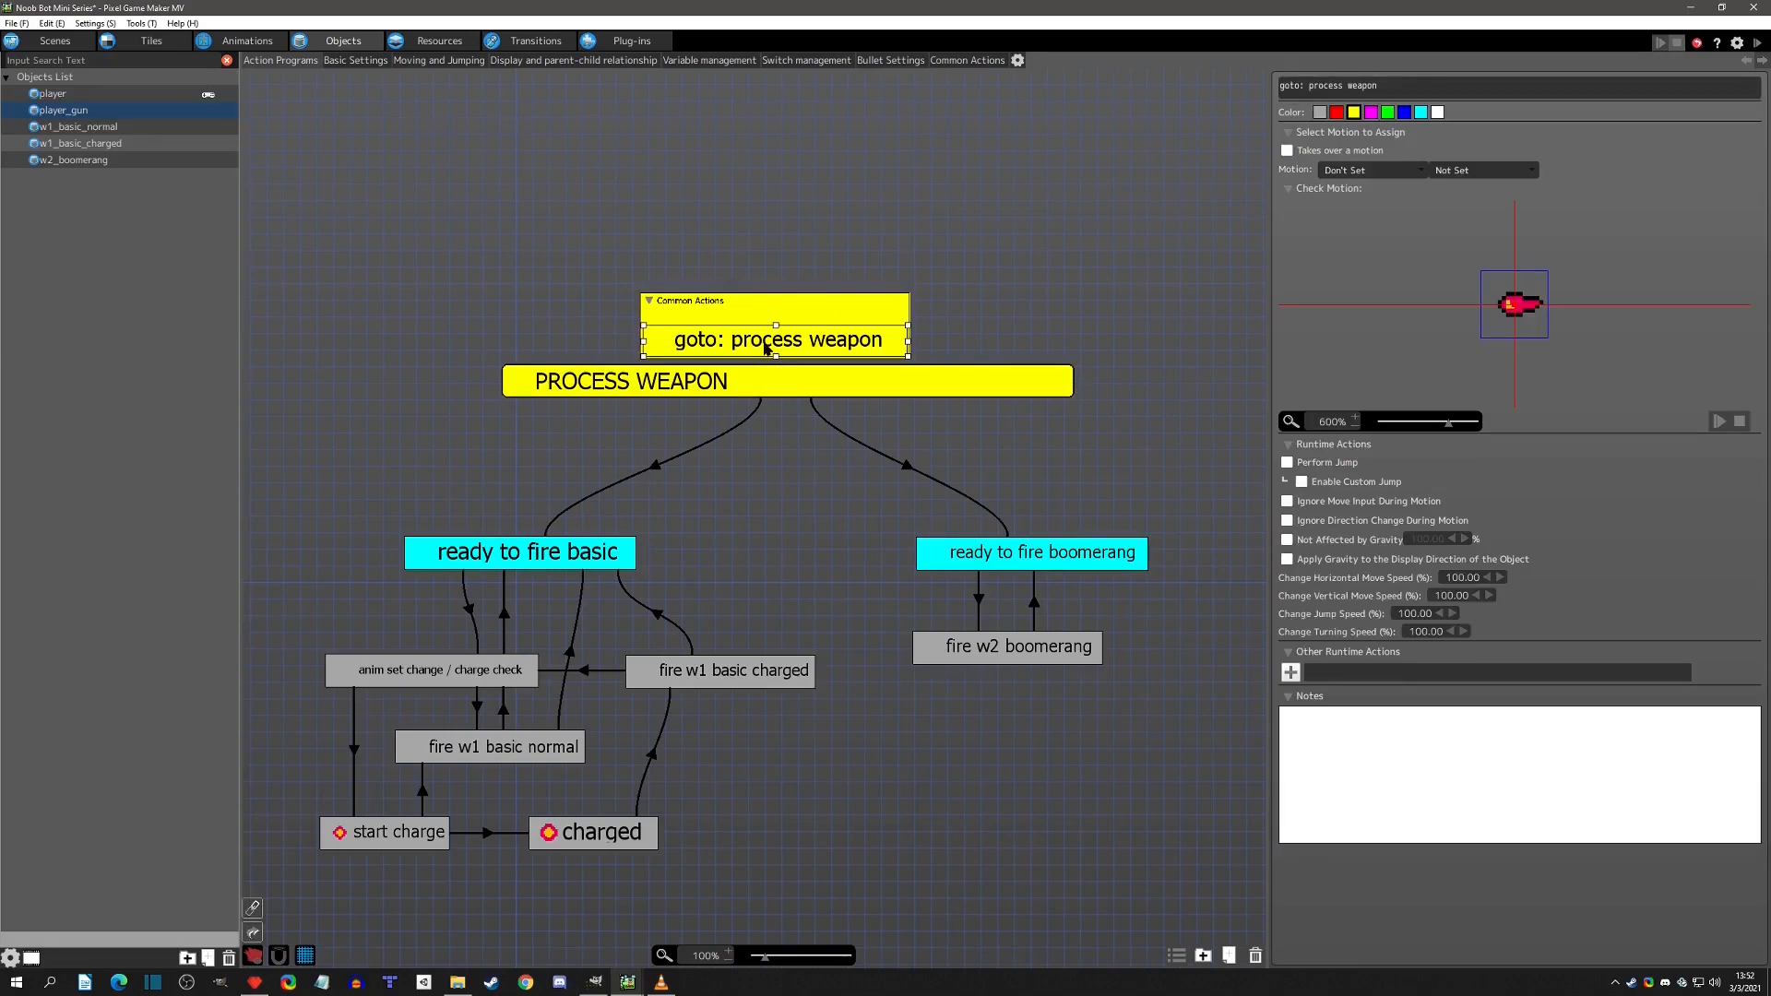
left_click(769, 378)
left_click(773, 340)
left_click(765, 379)
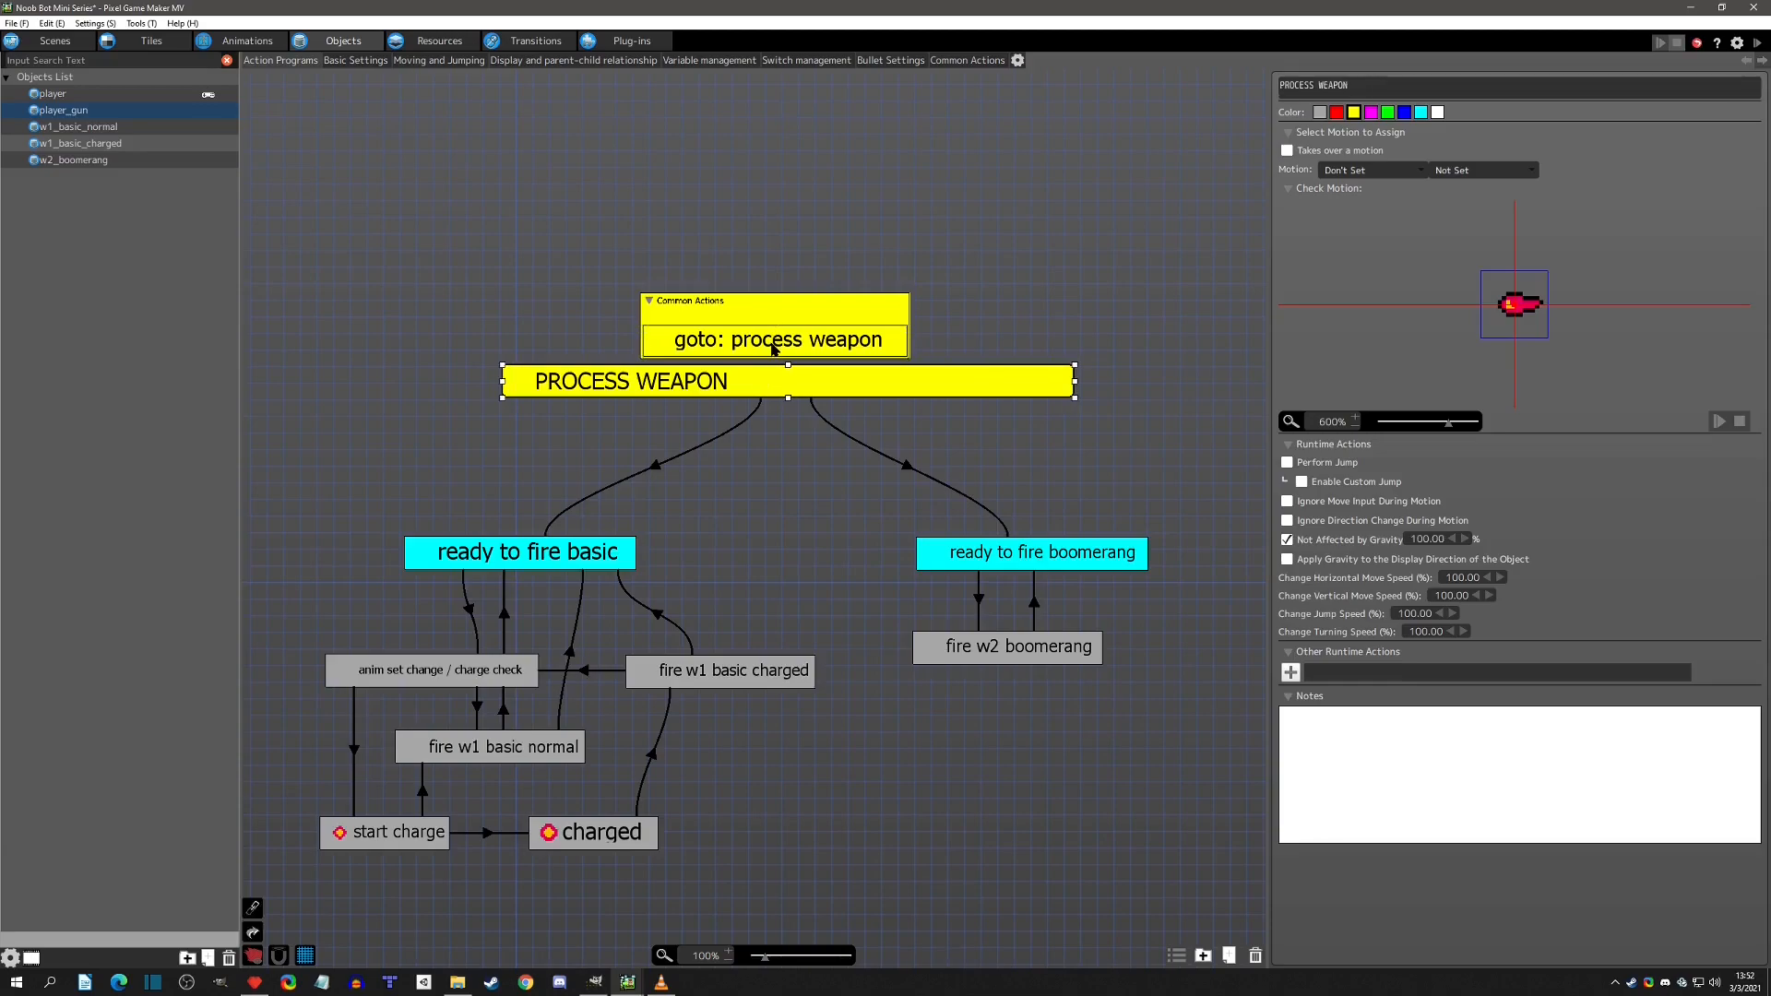
left_click(773, 347)
left_click(772, 386)
left_click(773, 350)
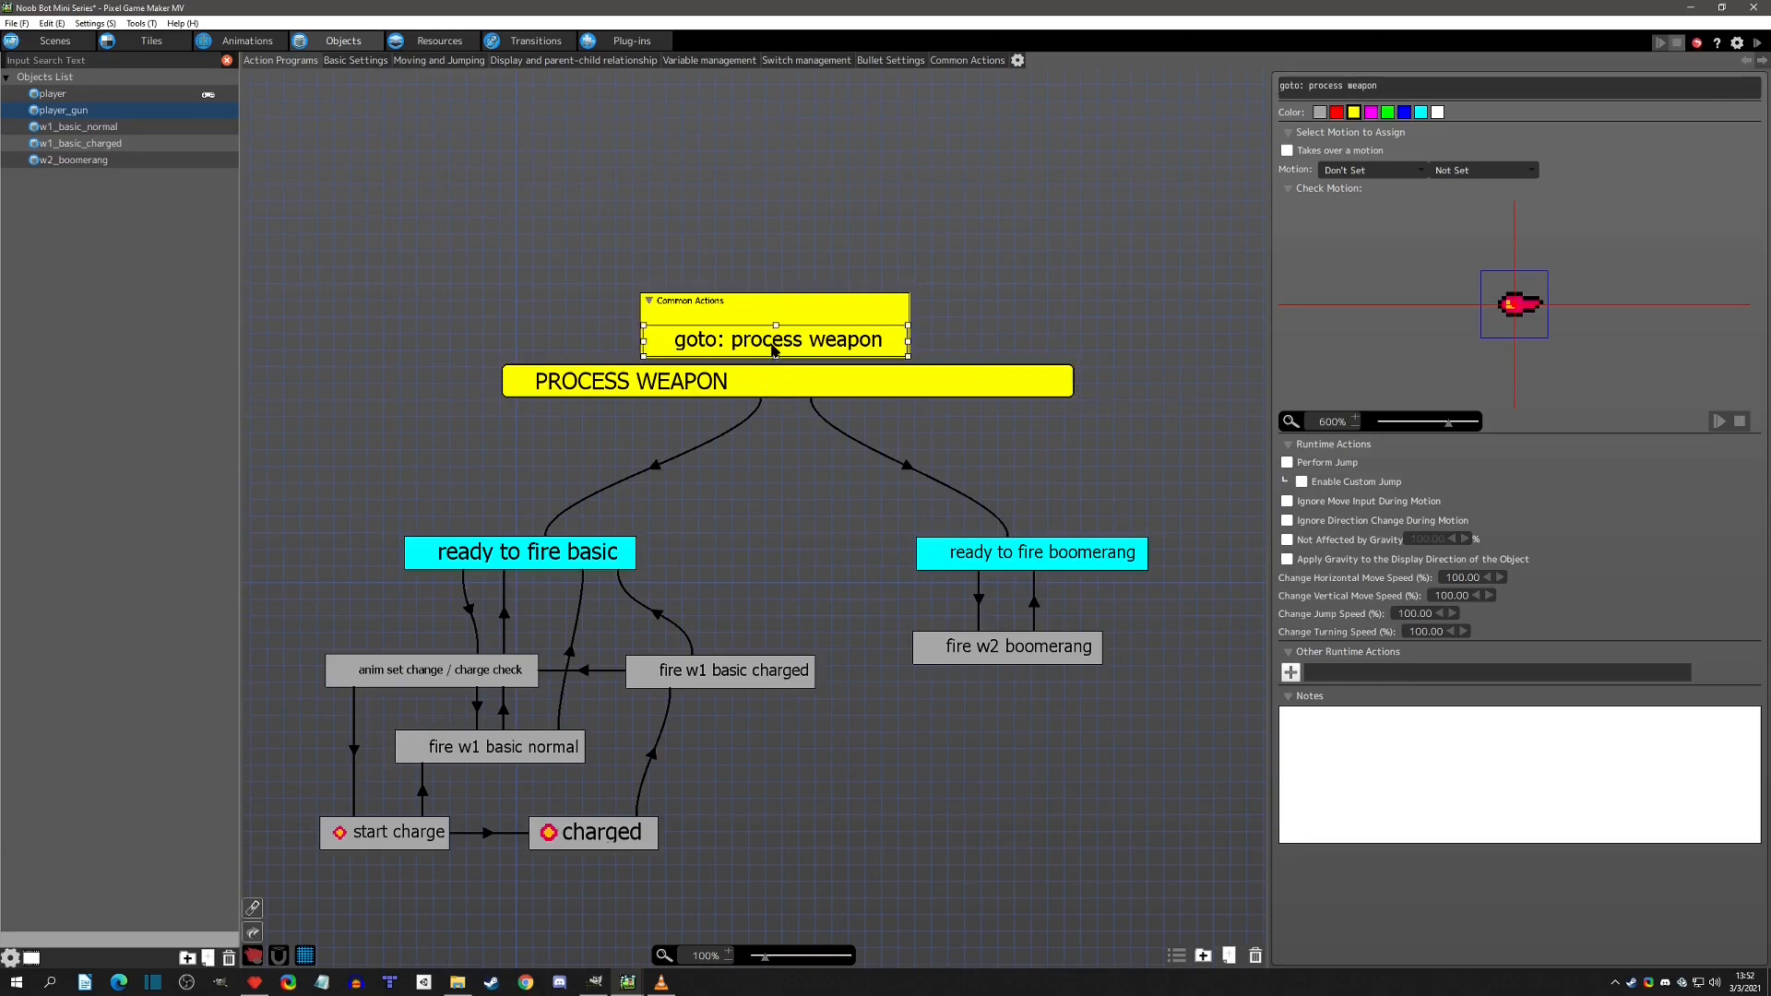
left_click(777, 385)
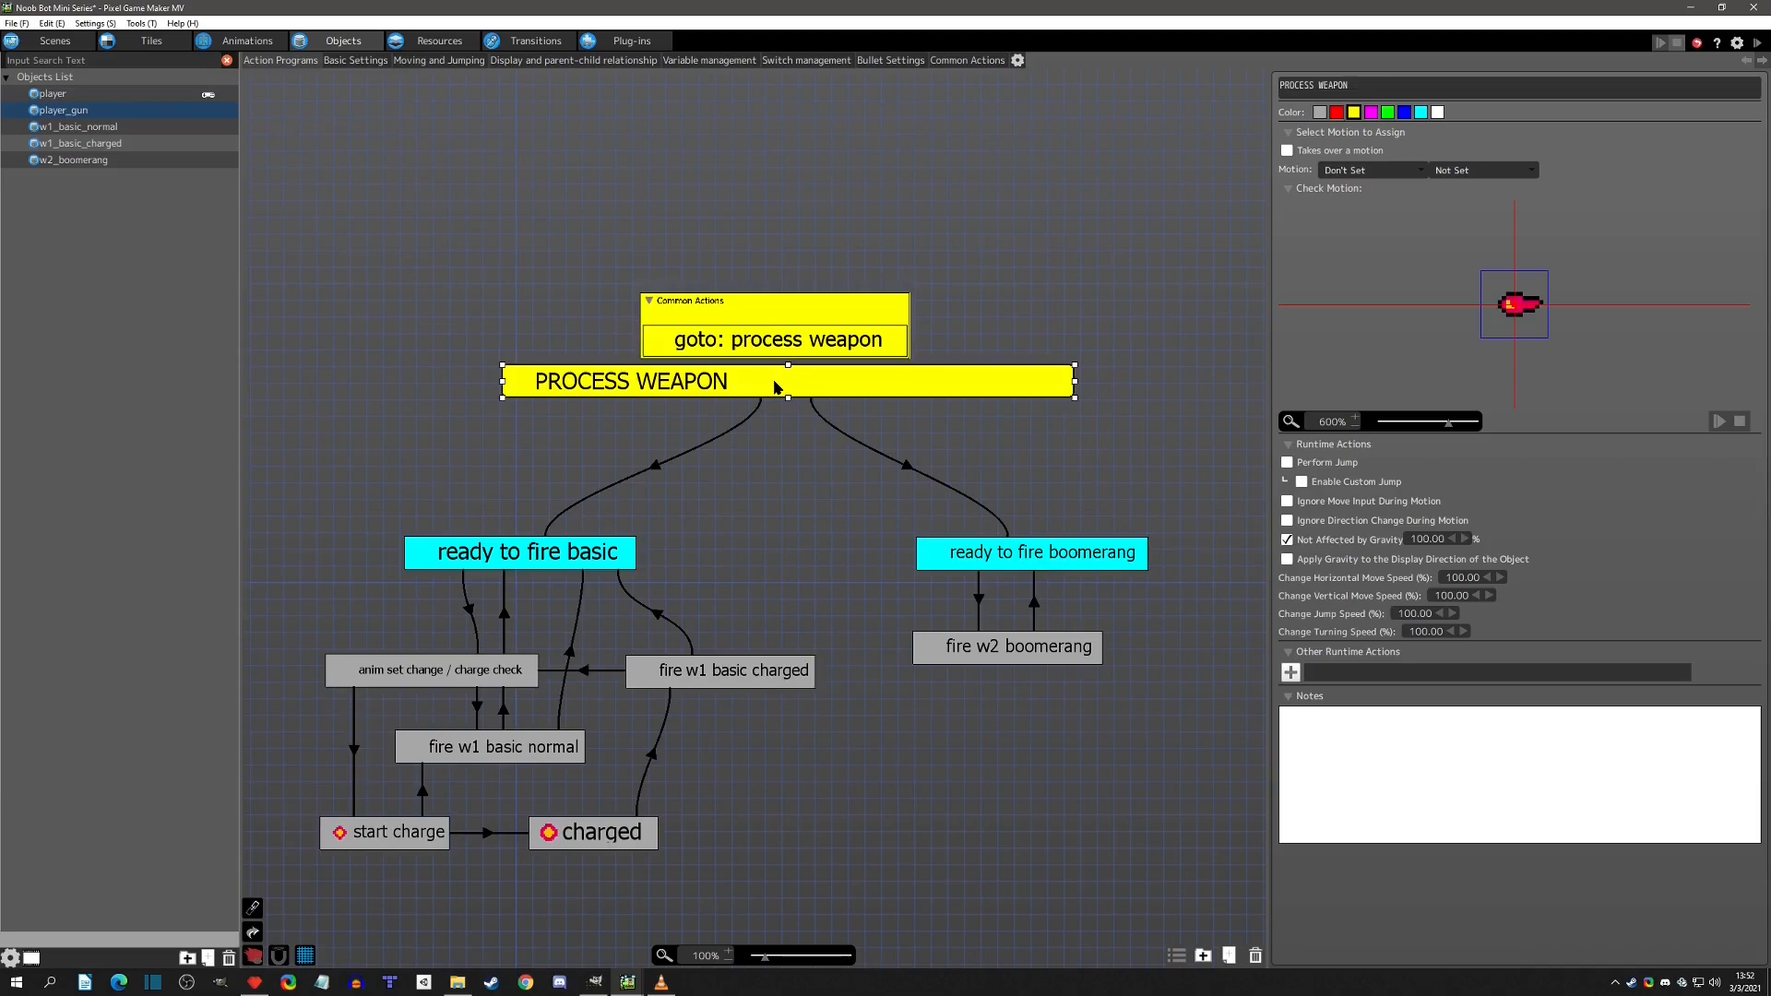
left_click(776, 343)
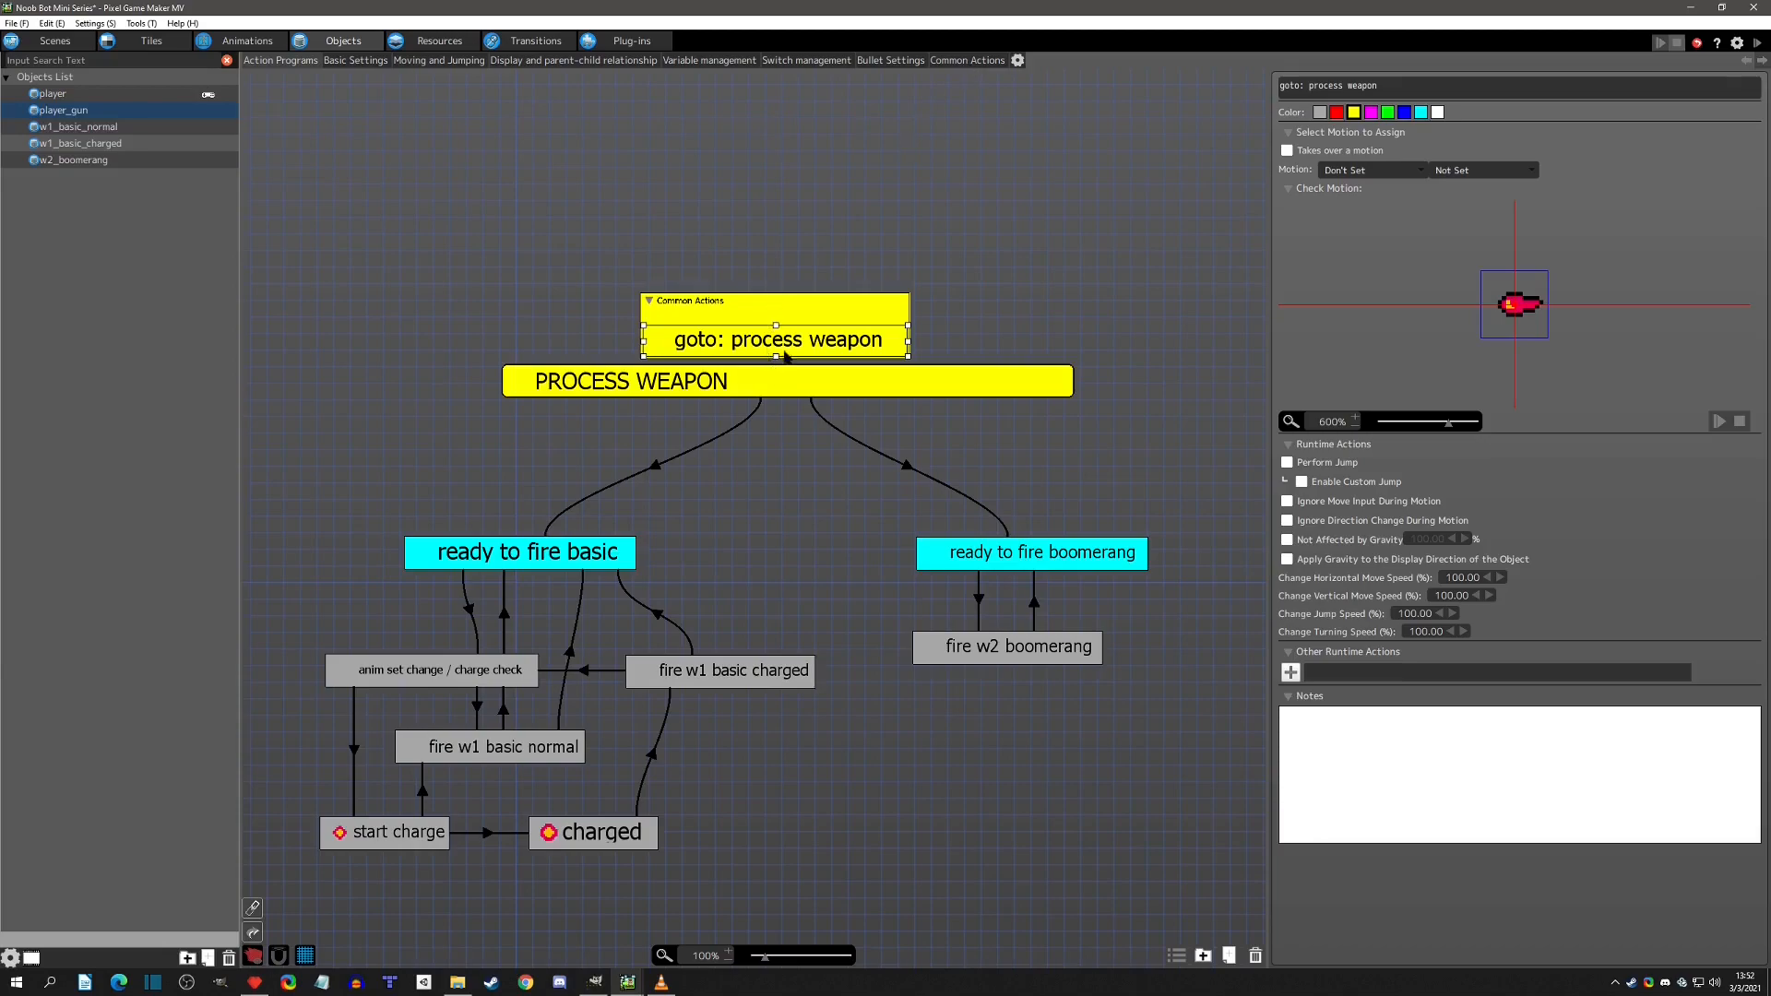
Turn on Not Affected by Gravity for the goto: process weapon common action and open its link to the previous action box.
left_click(968, 60)
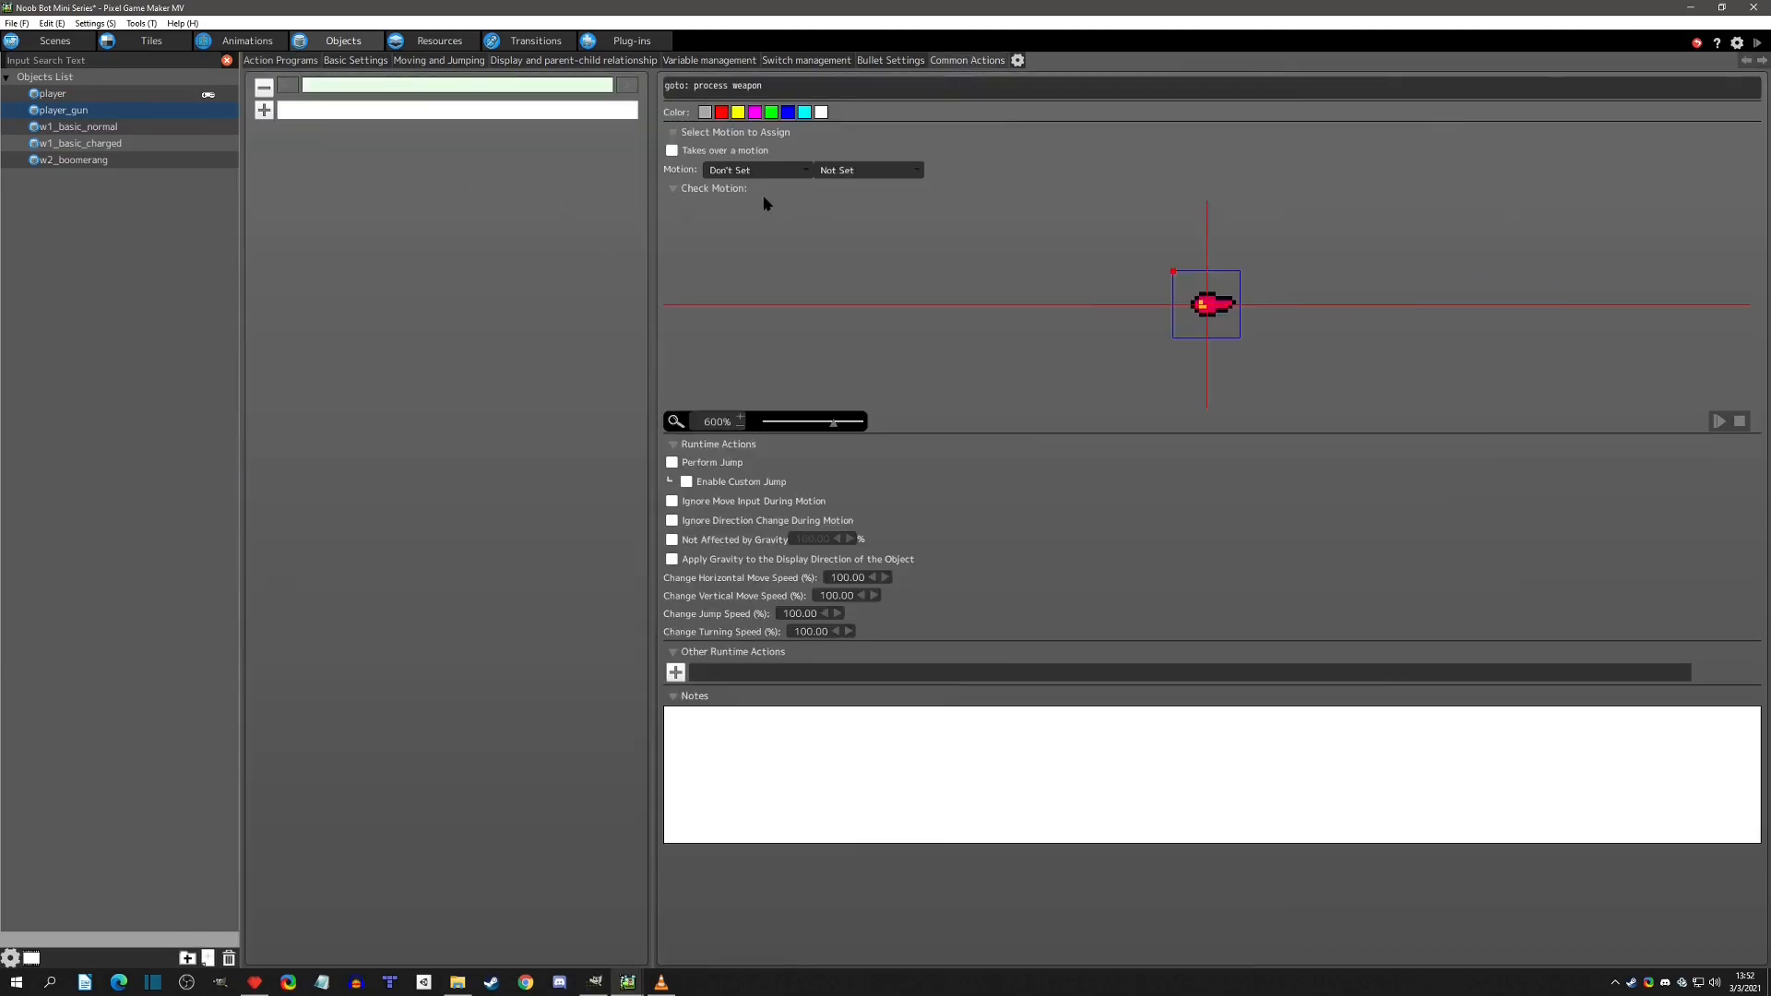
left_click(694, 539)
left_click(628, 85)
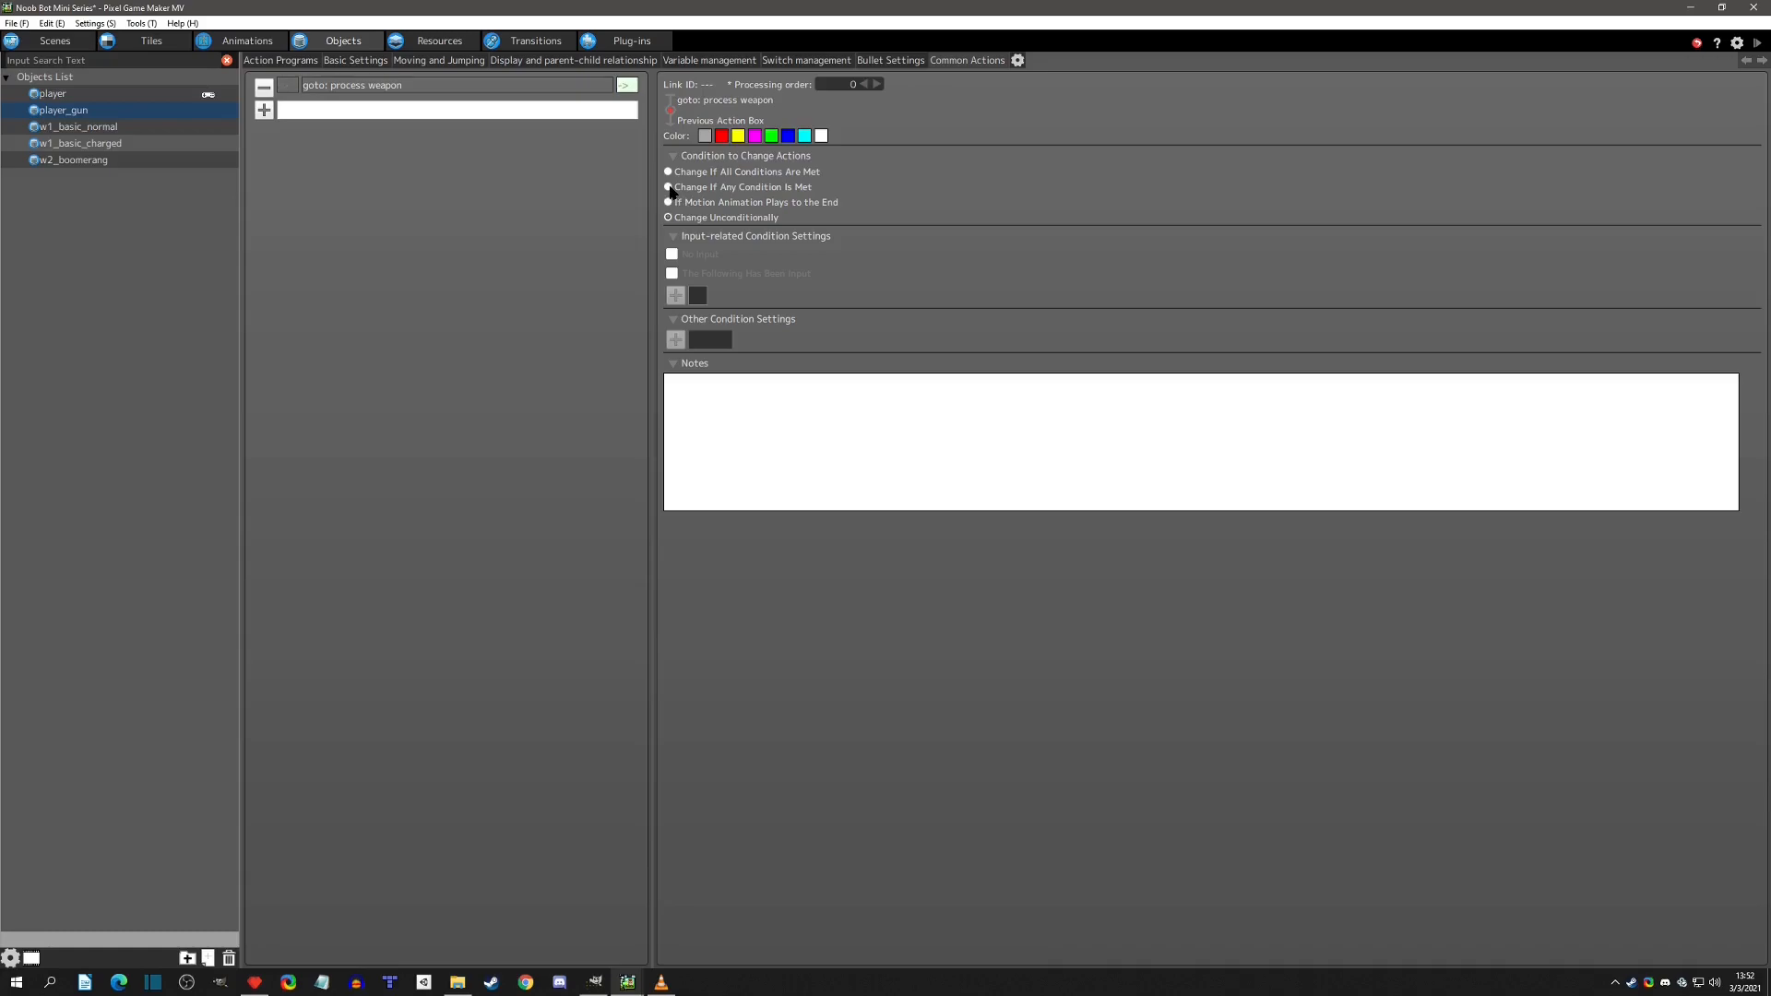
Examine the charged action in player_gun's action program.
left_click(277, 62)
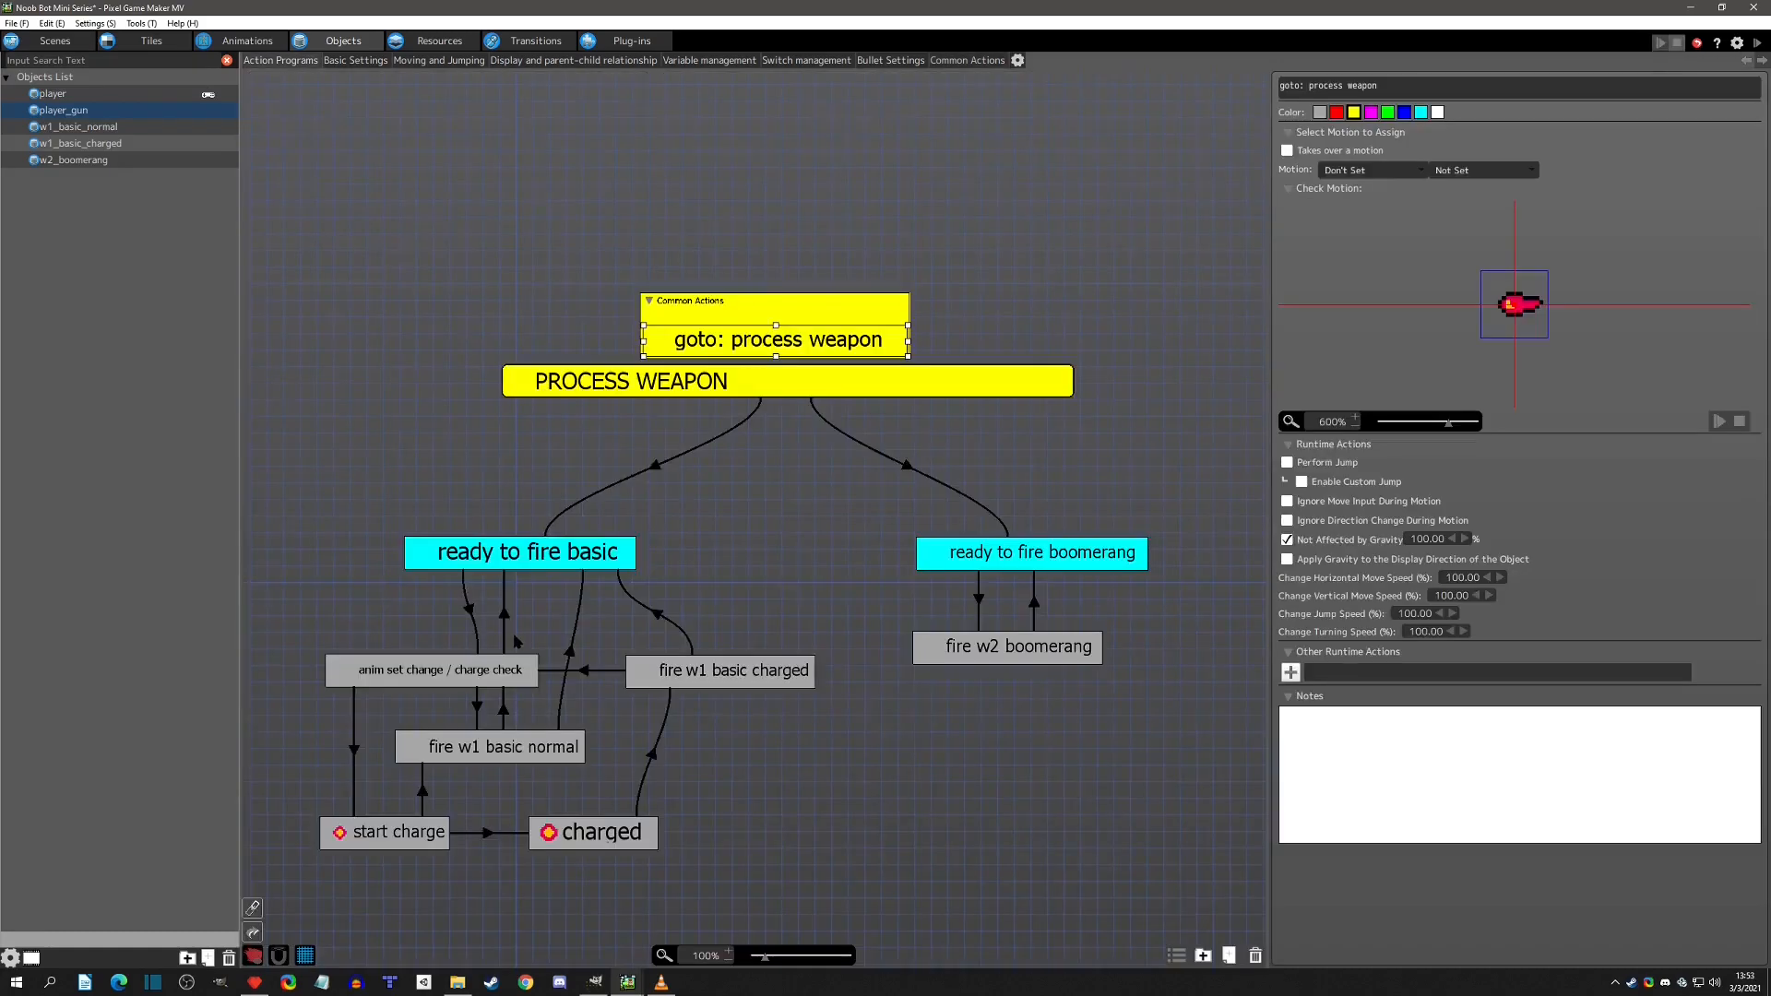
left_click(572, 835)
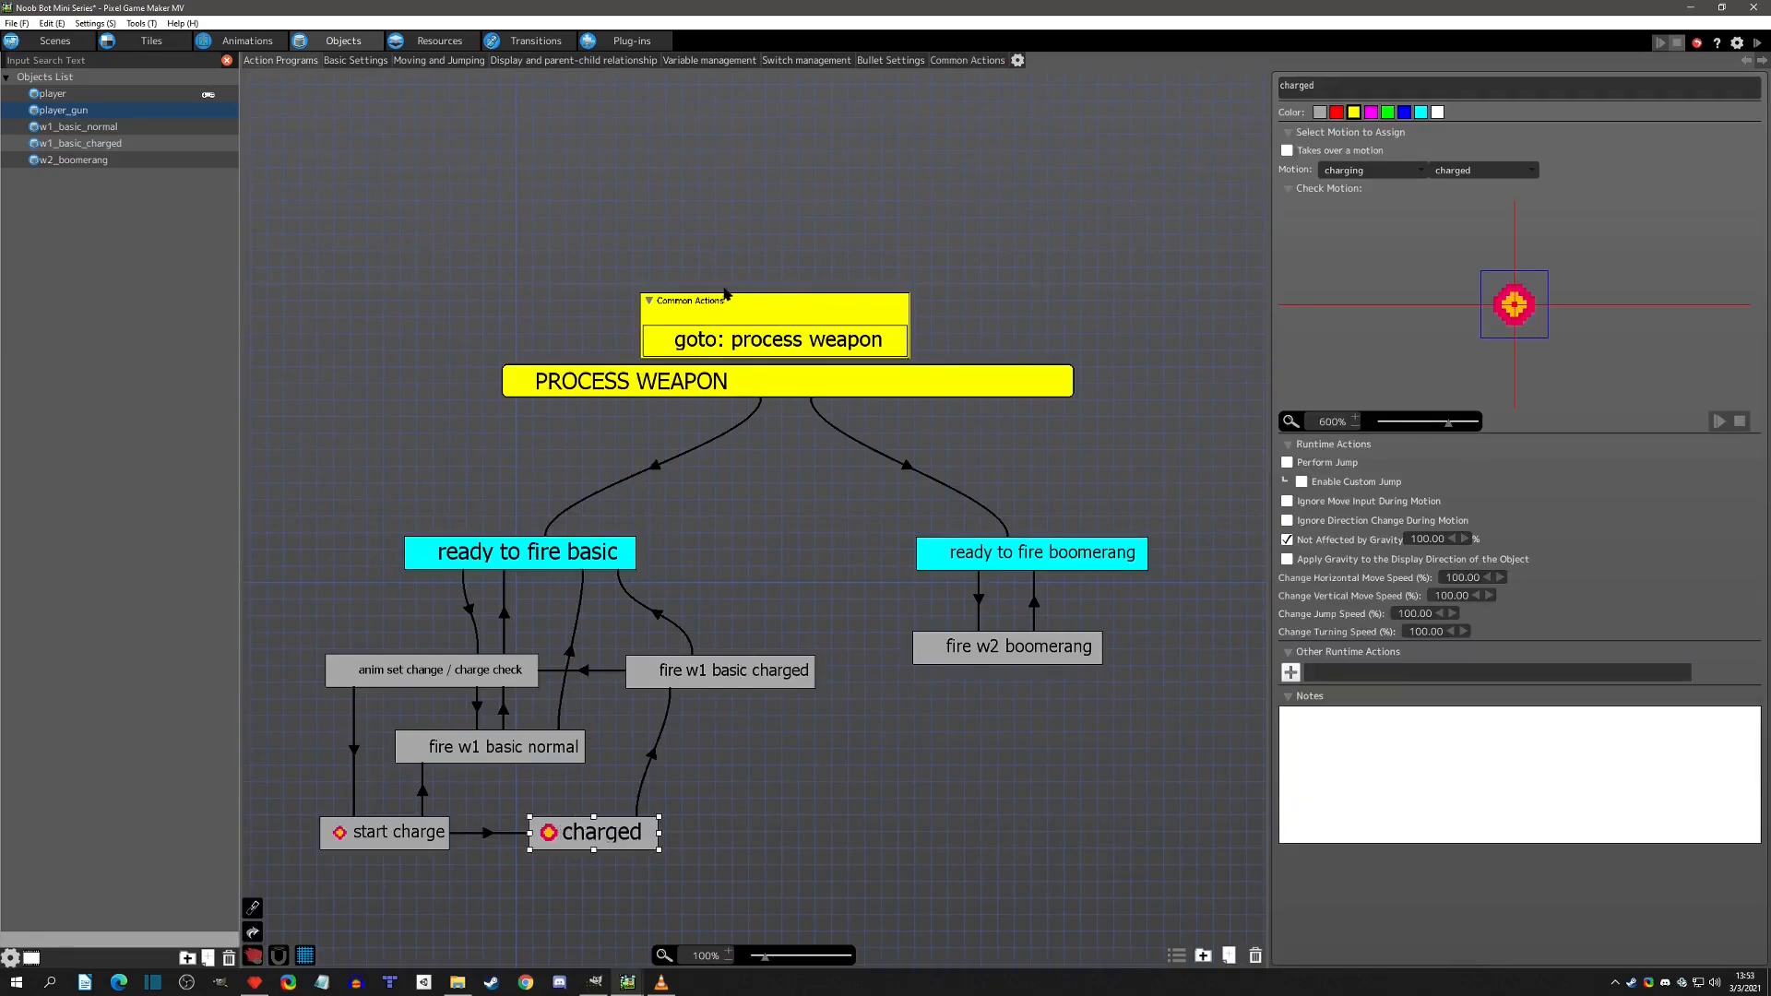
Compare the runtime settings of the goto: process weapon, charged and PROCESS WEAPON action boxes.
left_click(757, 344)
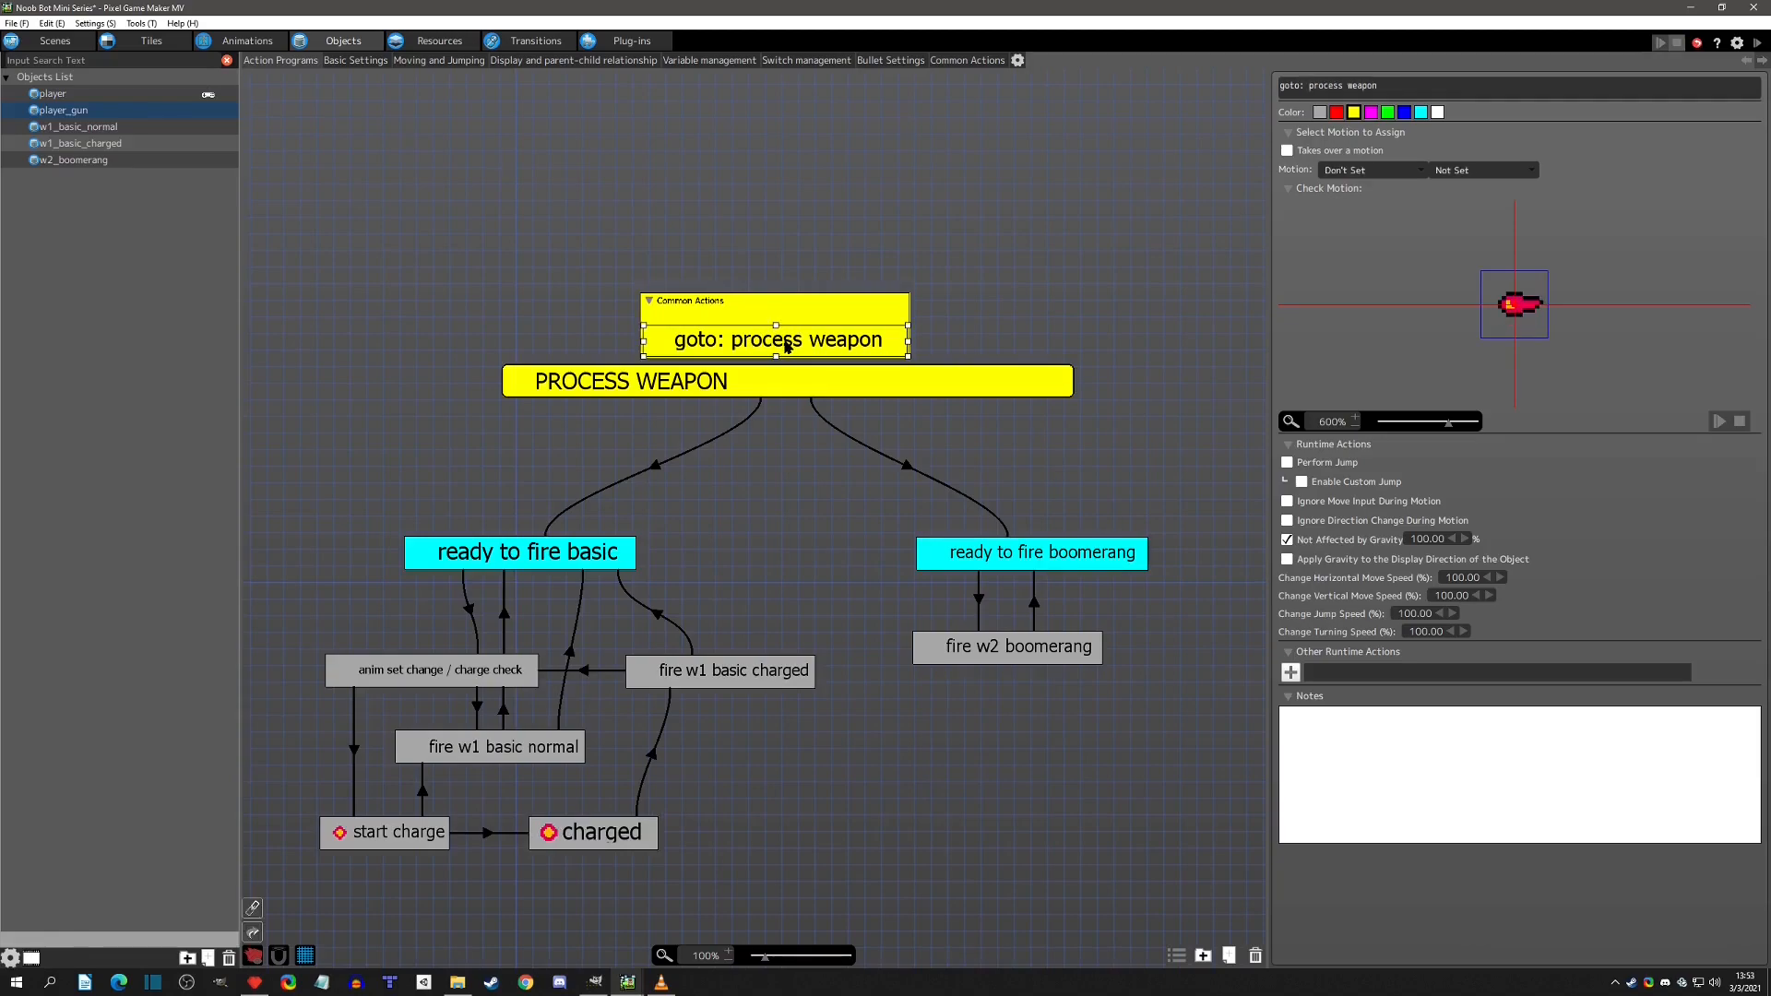
left_click(602, 837)
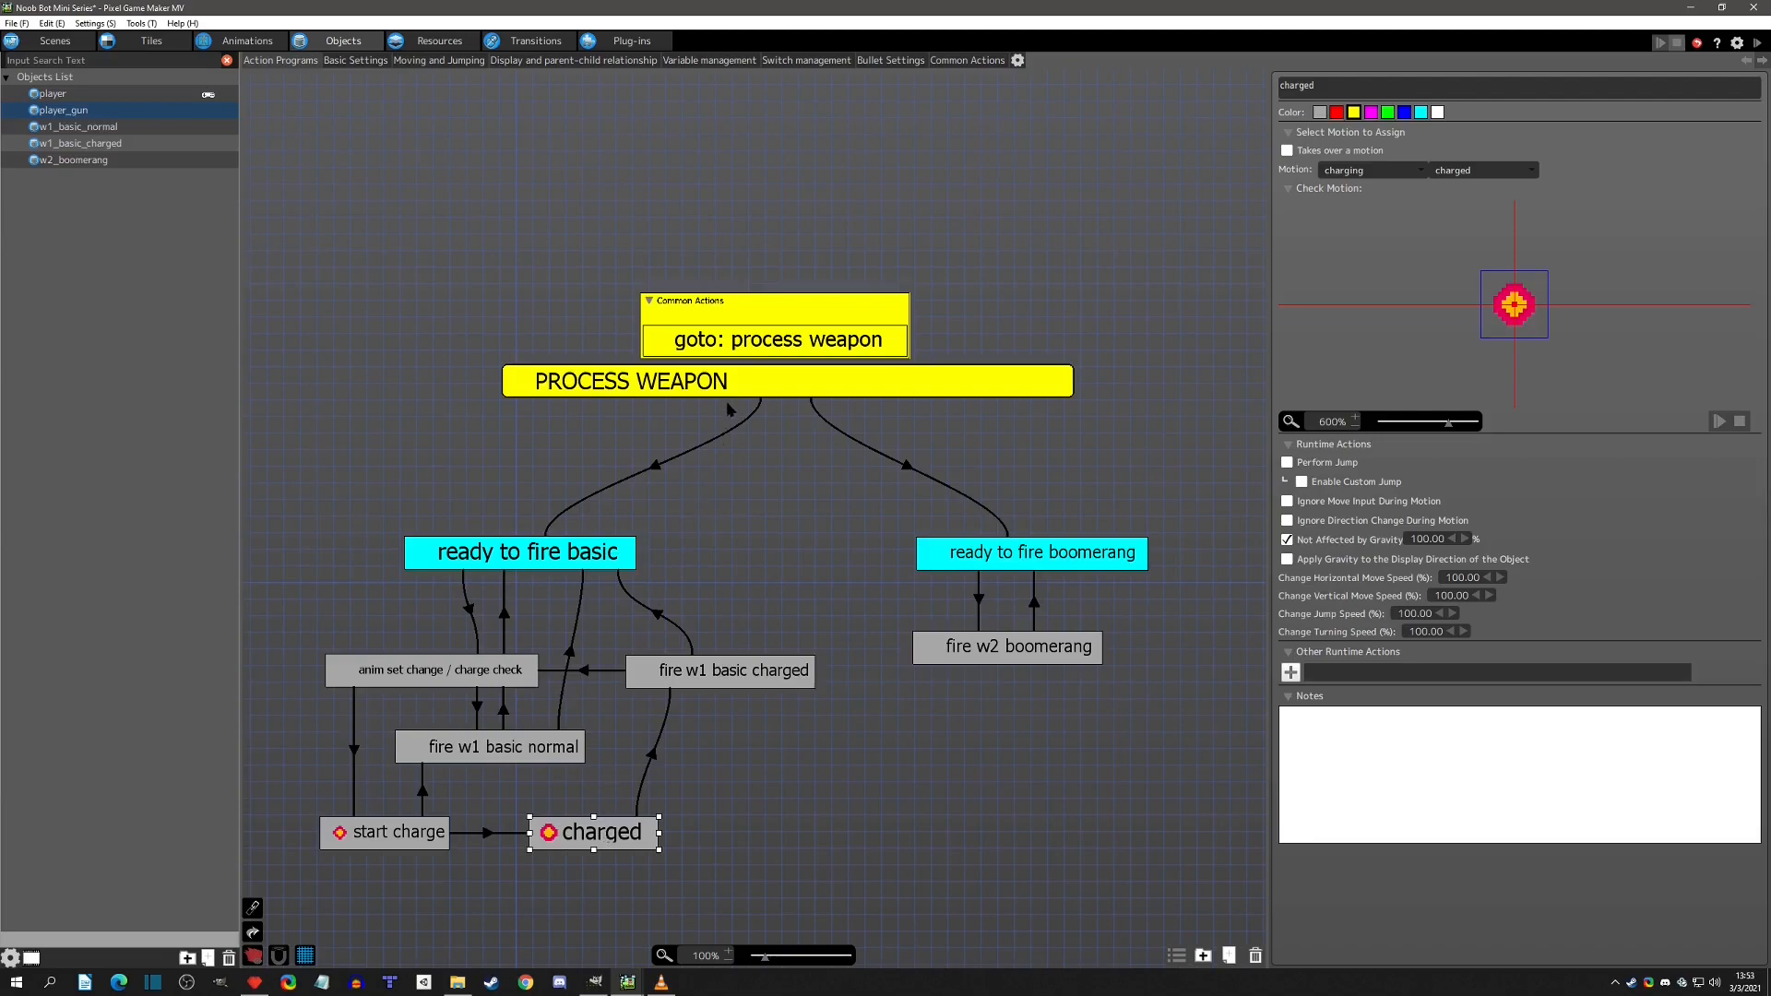
left_click(755, 347)
left_click(775, 384)
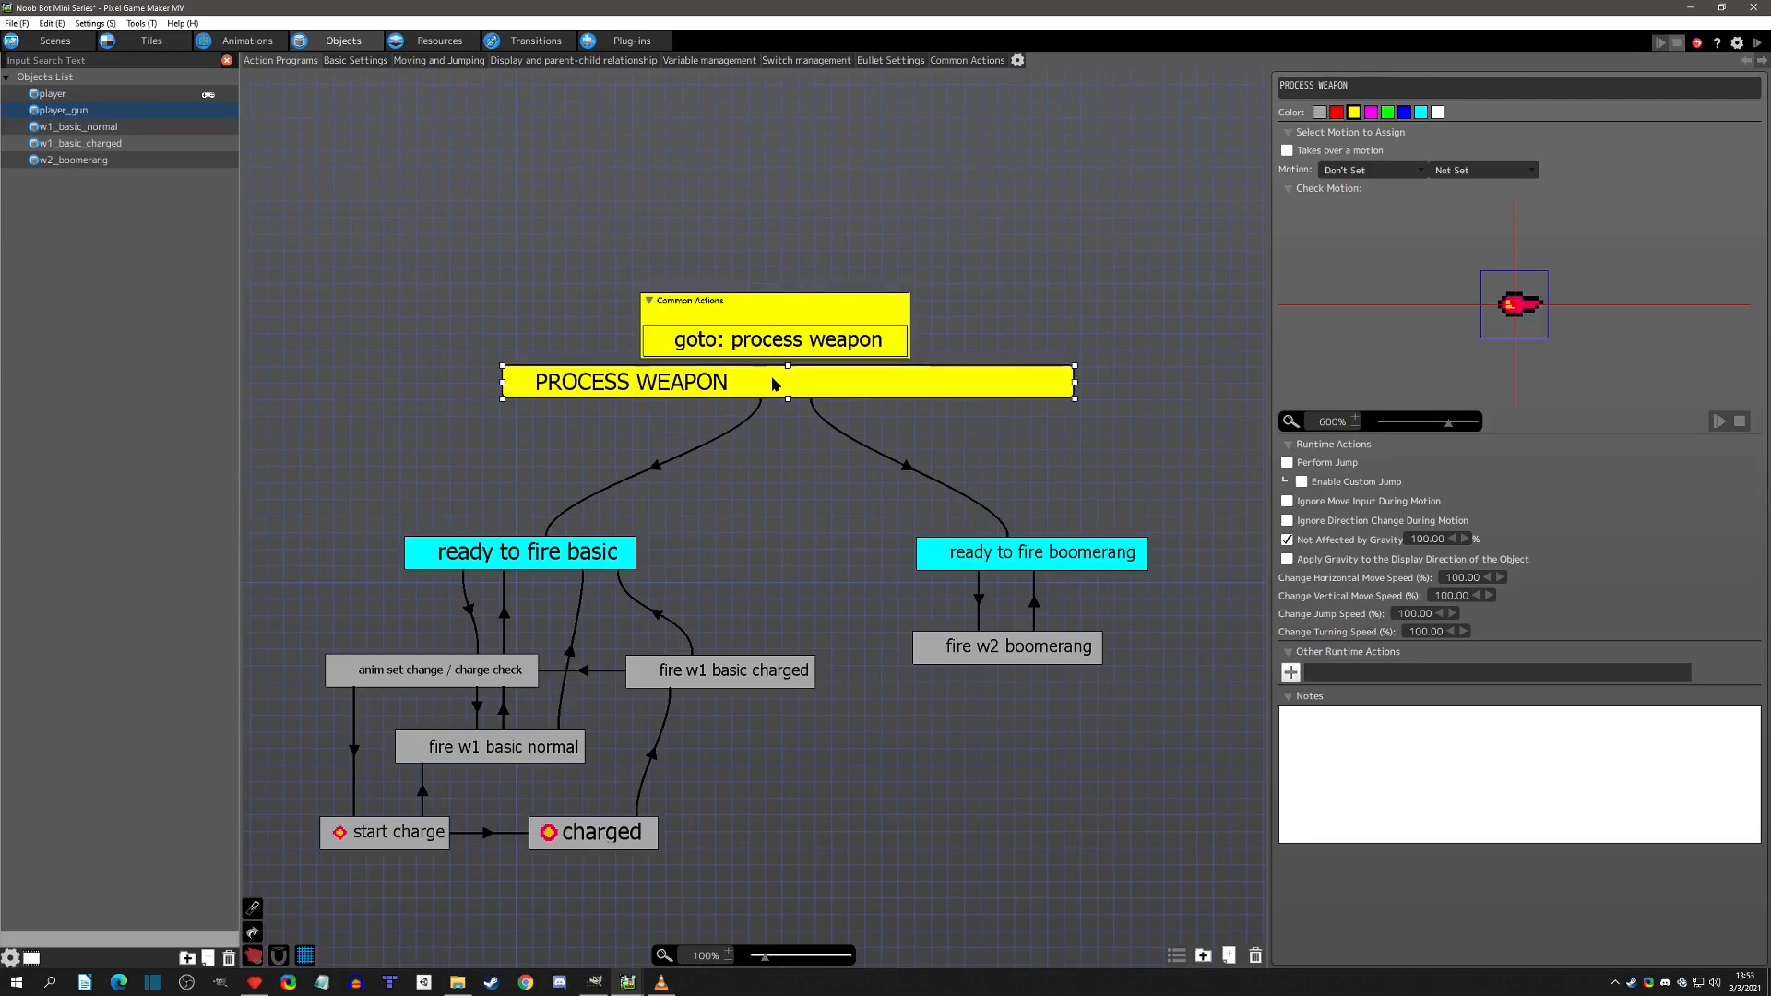
left_click_drag(775, 386, 773, 381)
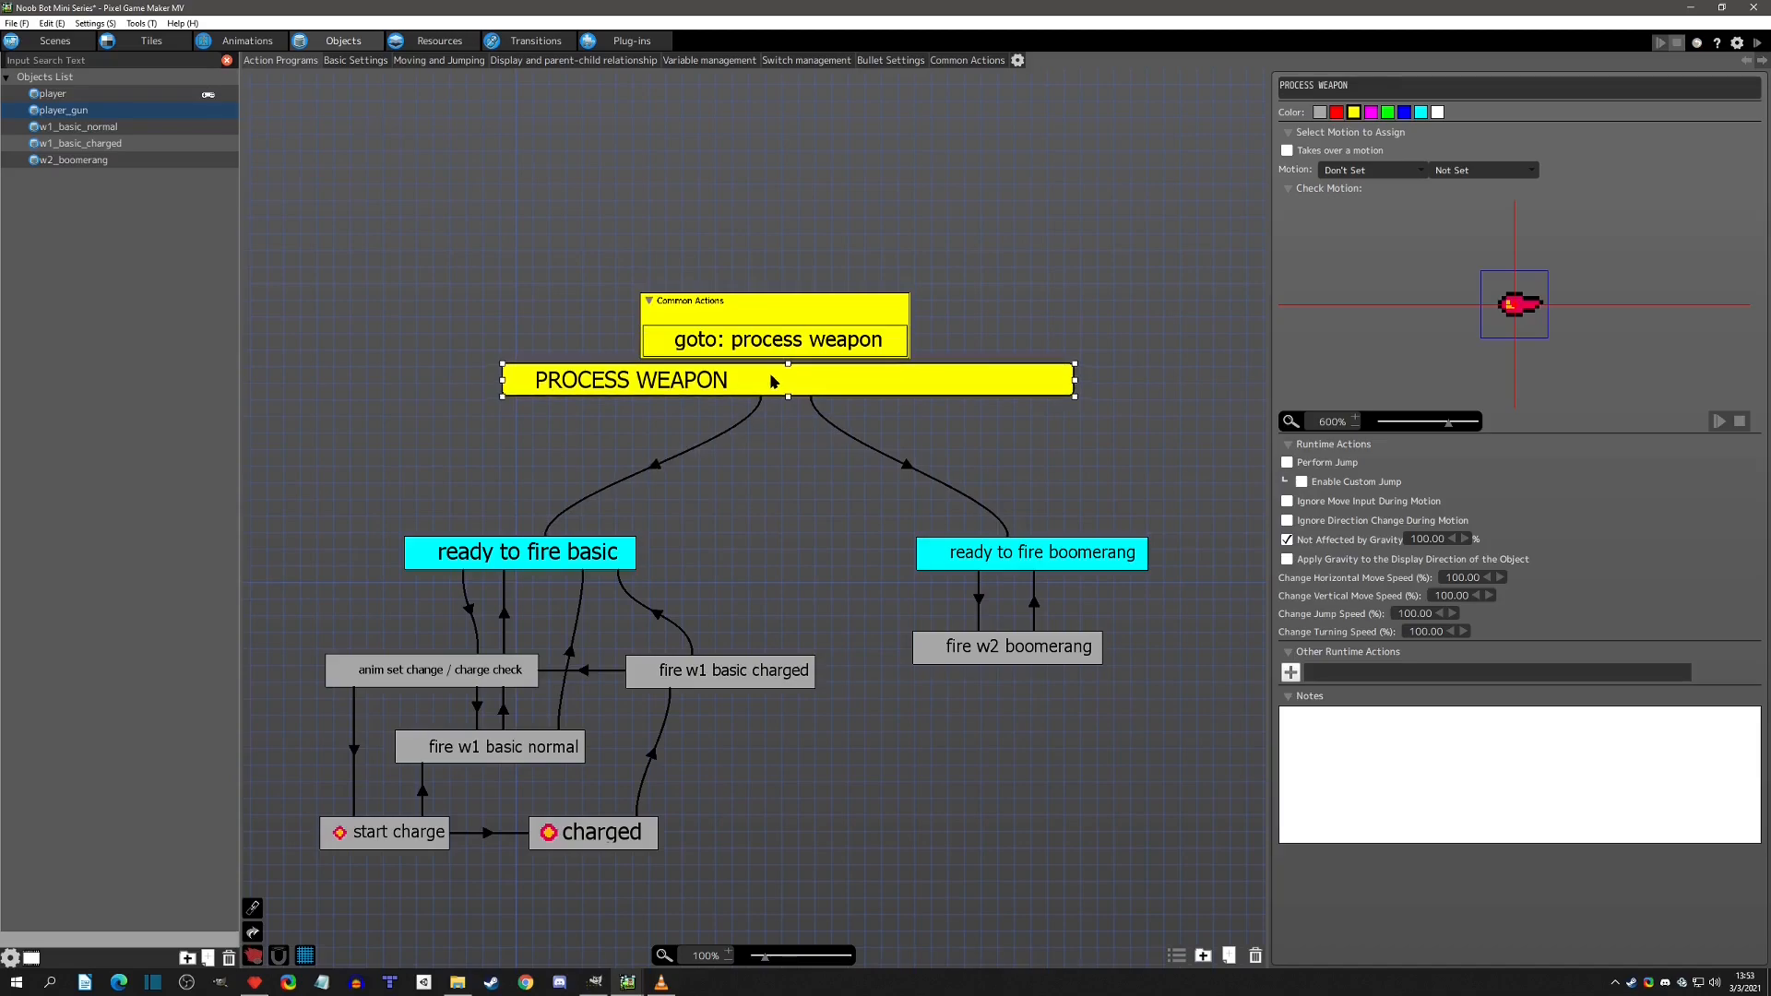
Add an Execute Object Action to the goto: process weapon common action, making Object Self execute PROCESS WEAPON.
left_click(968, 60)
left_click(688, 188)
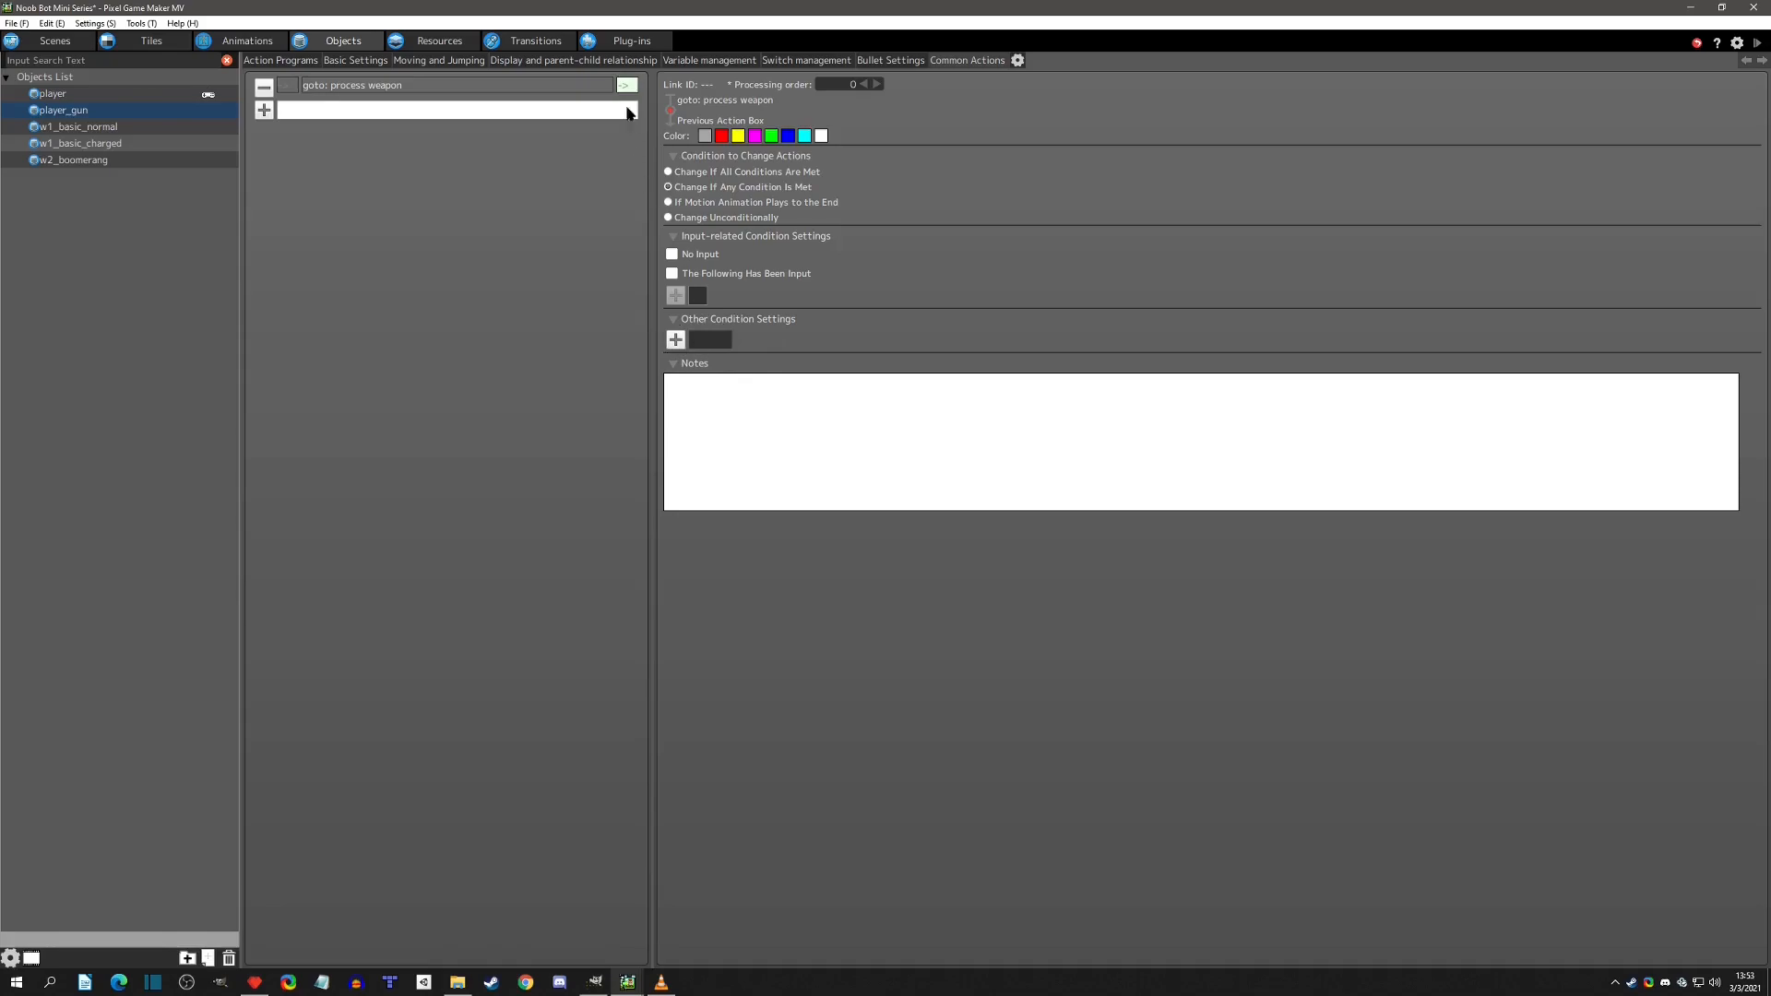
left_click(558, 87)
left_click(676, 671)
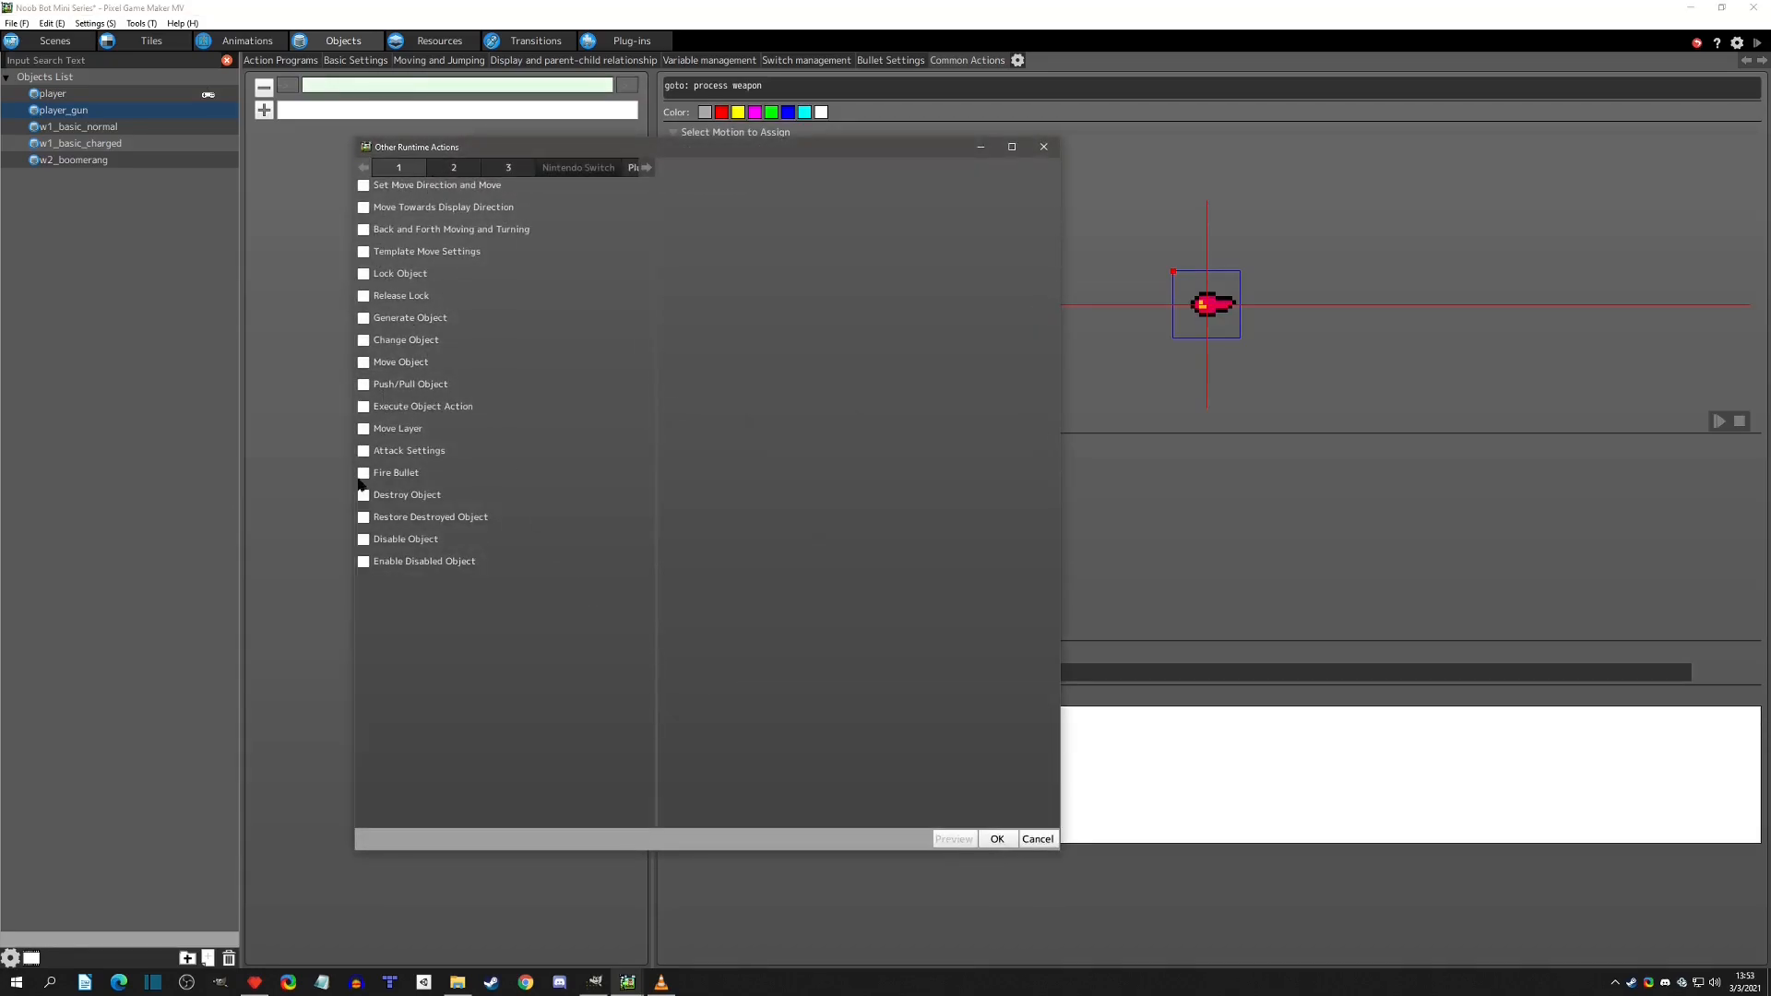
left_click(363, 406)
left_click(804, 191)
left_click(786, 221)
left_click(783, 208)
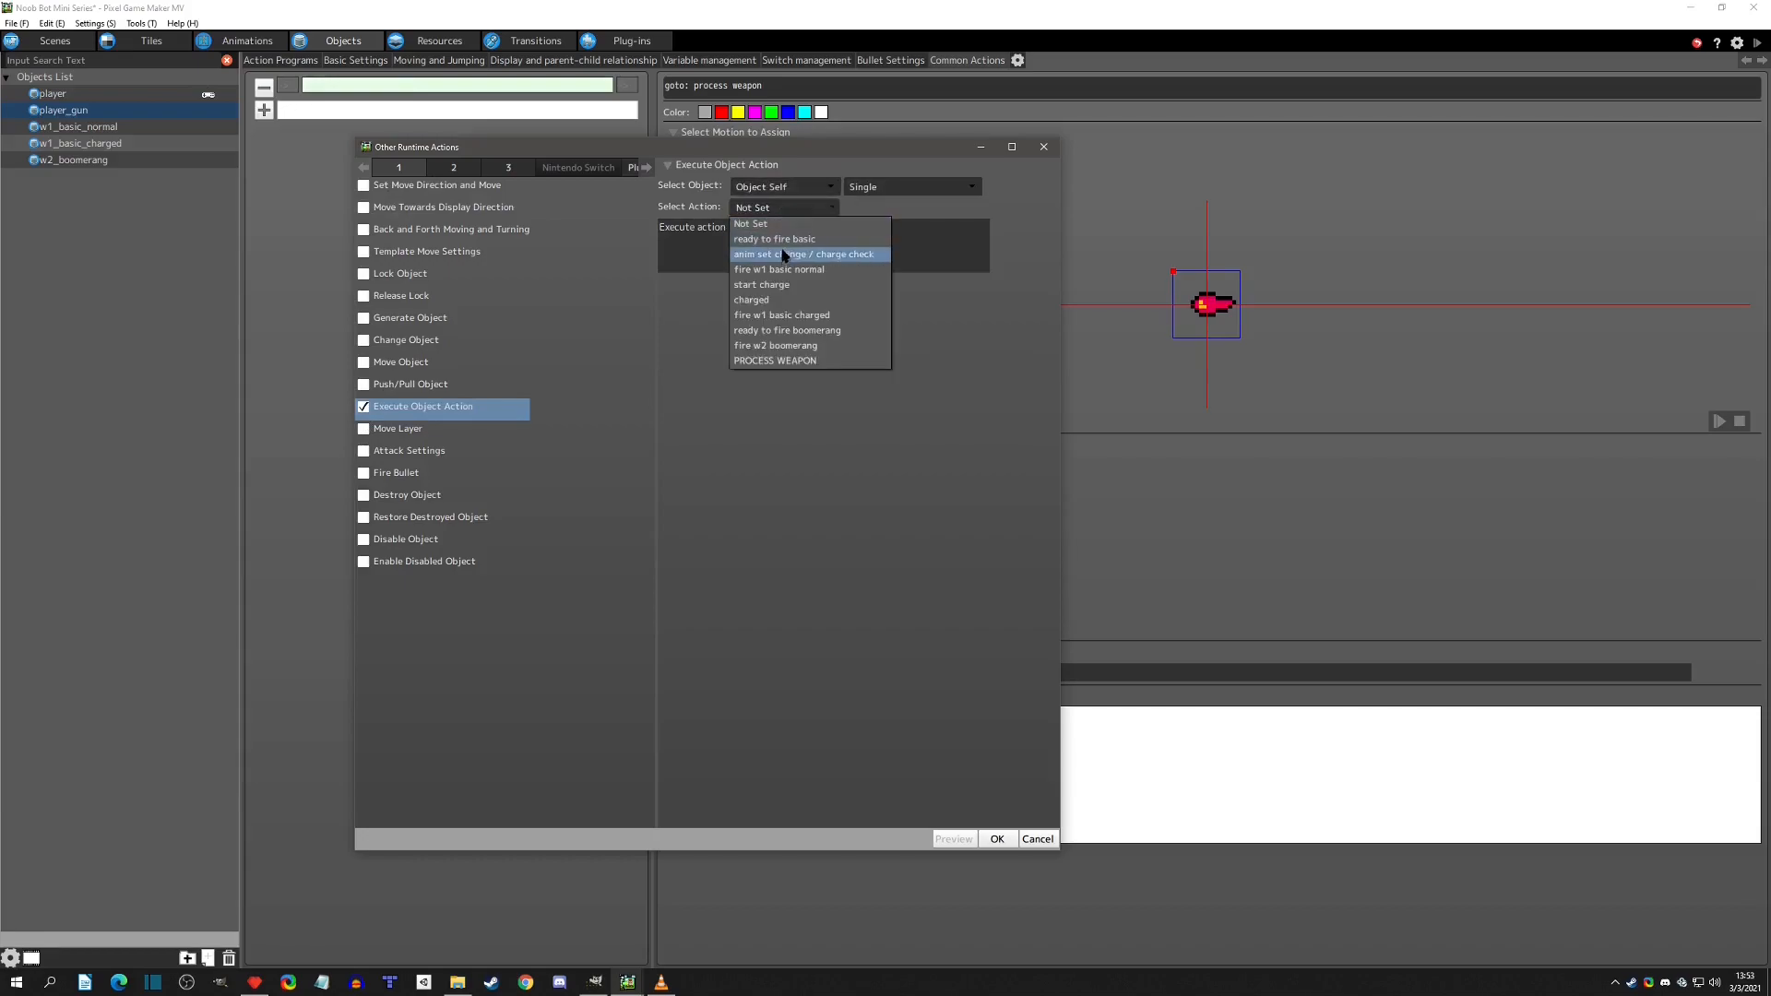
left_click(778, 362)
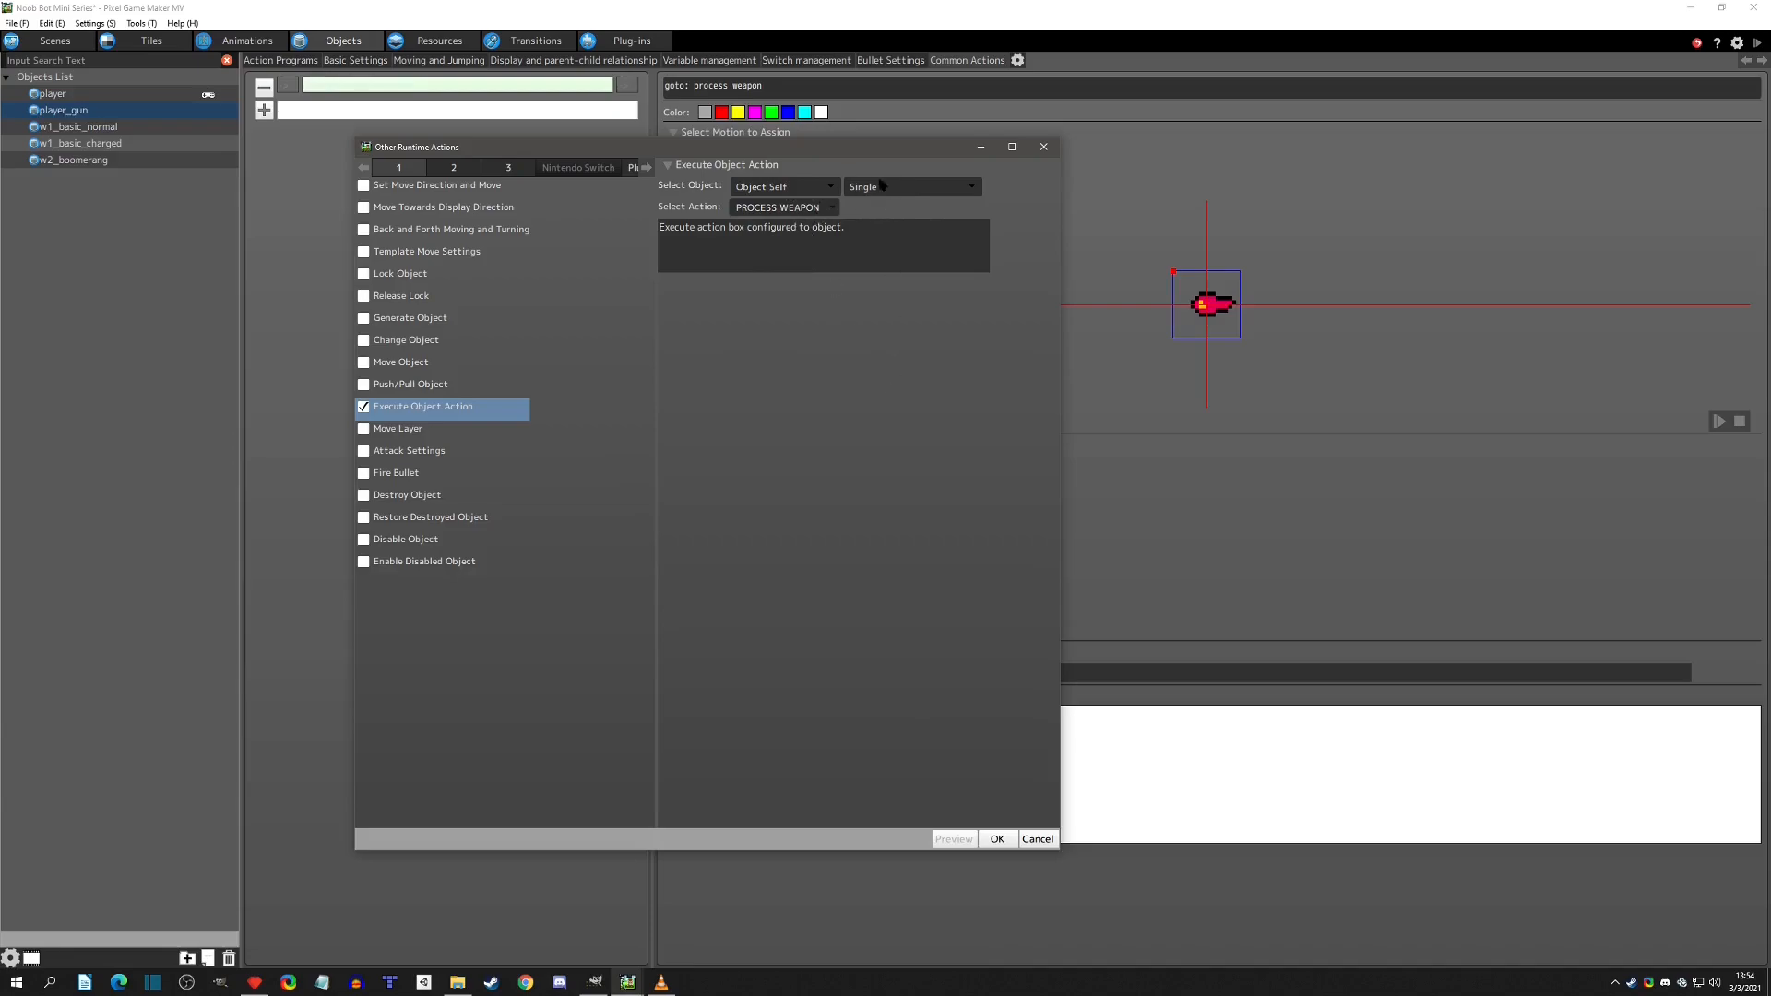
left_click(997, 839)
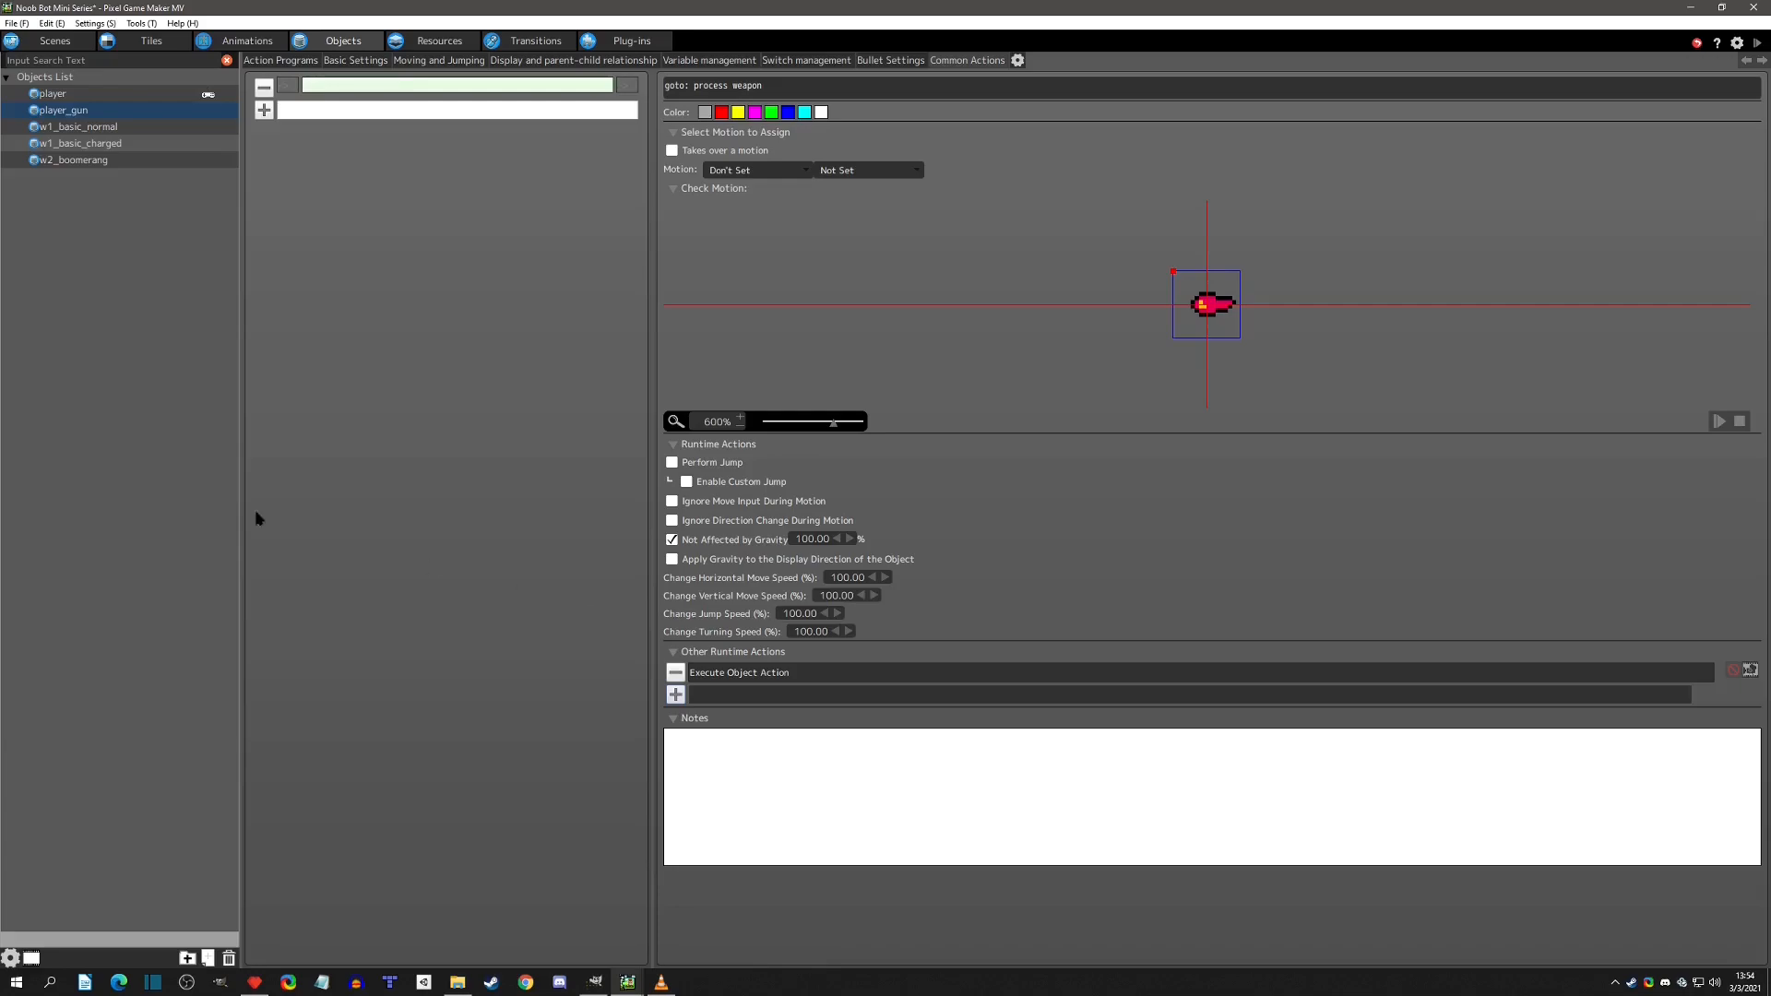
Check the conditions on the common action's incoming link and on the link from PROCESS WEAPON to ready to fire basic.
left_click(289, 86)
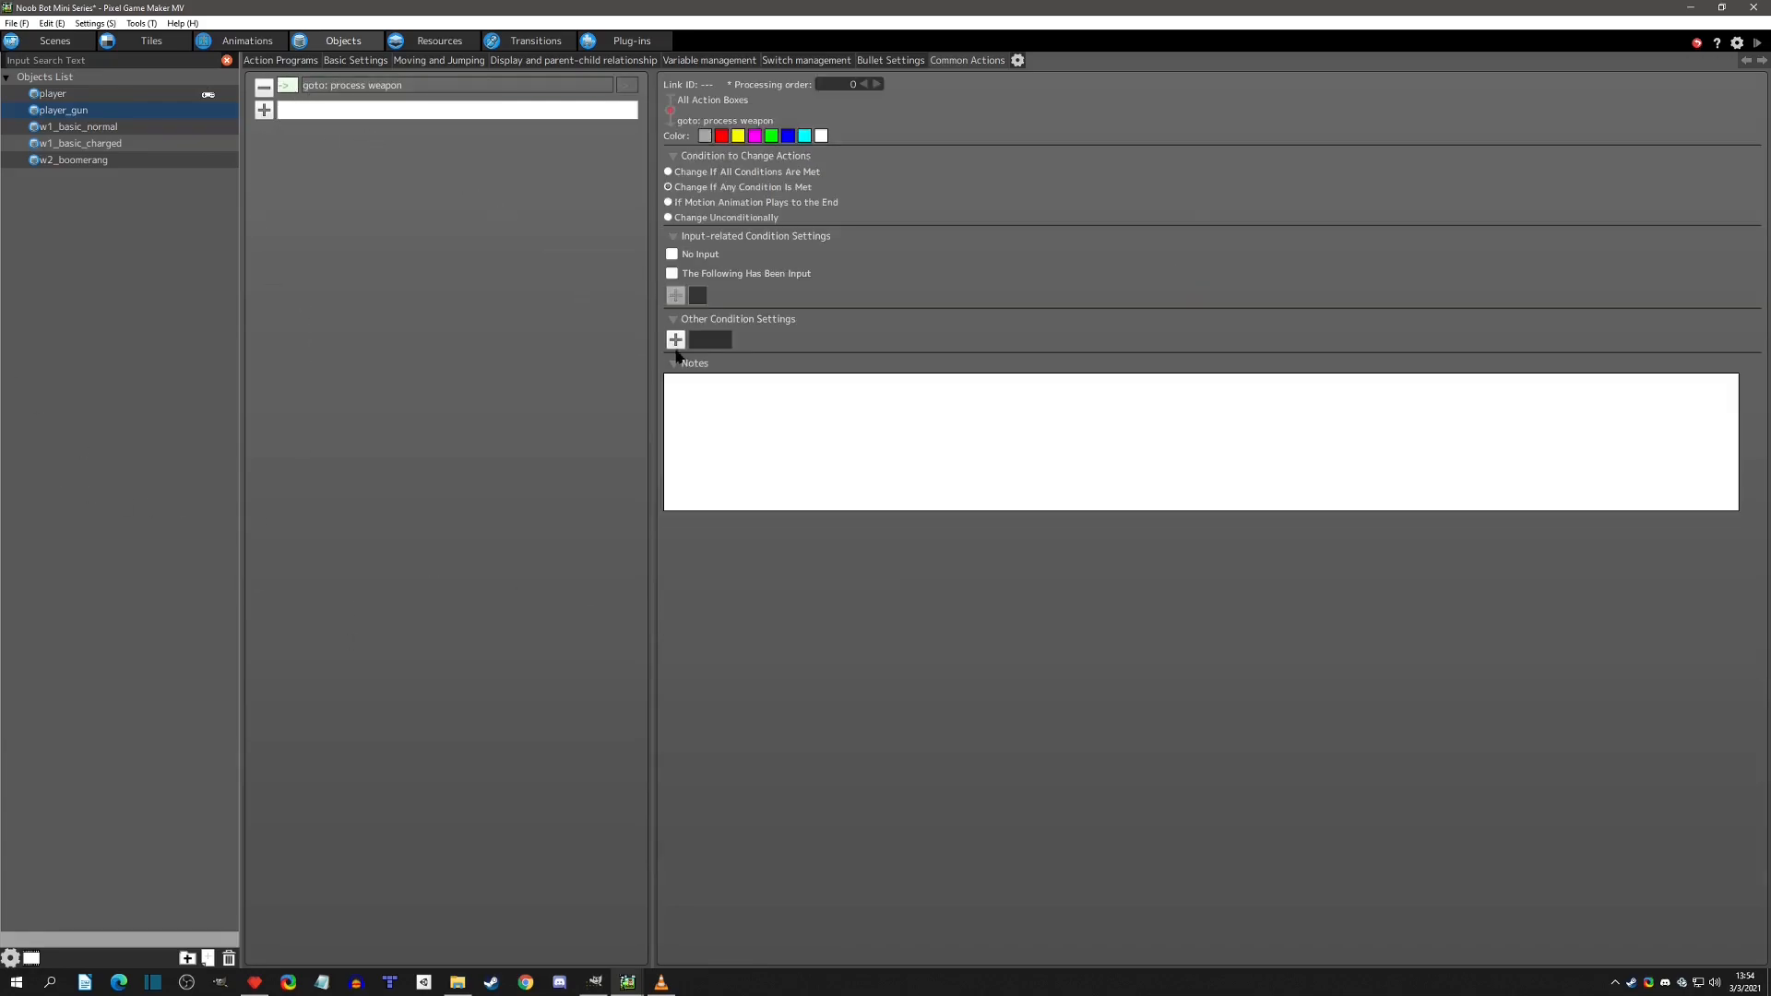
left_click(303, 62)
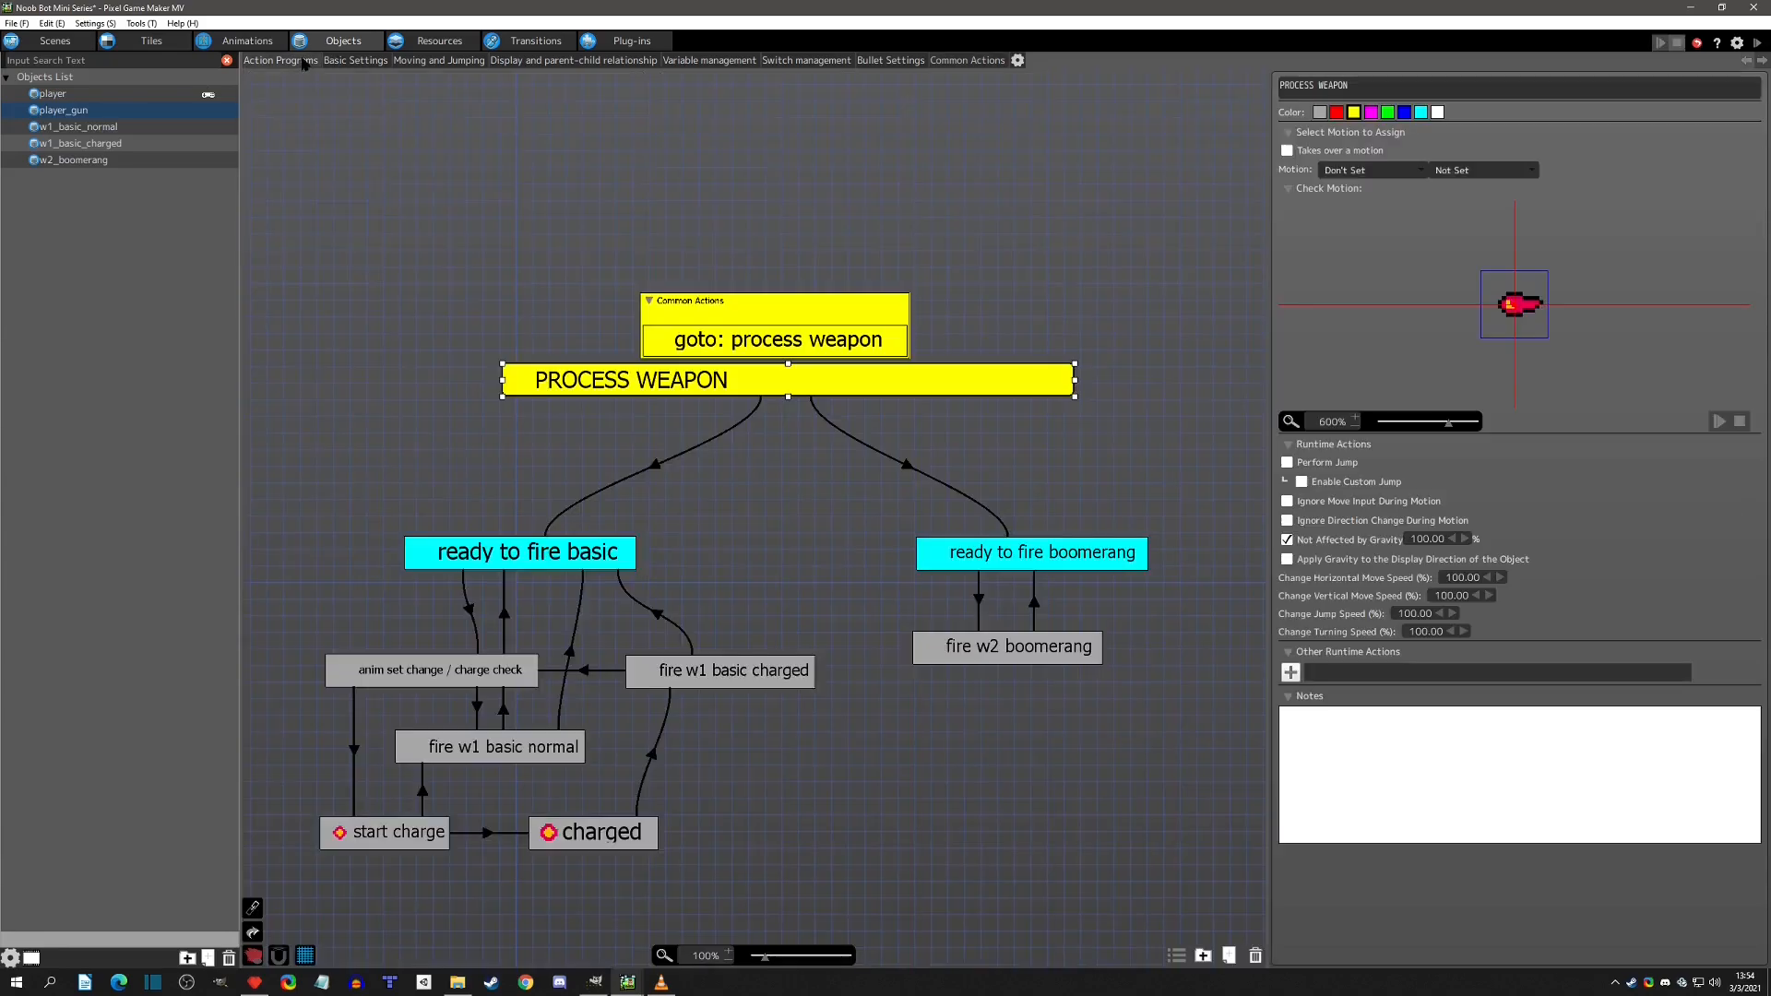
left_click(659, 471)
double_click(1399, 347)
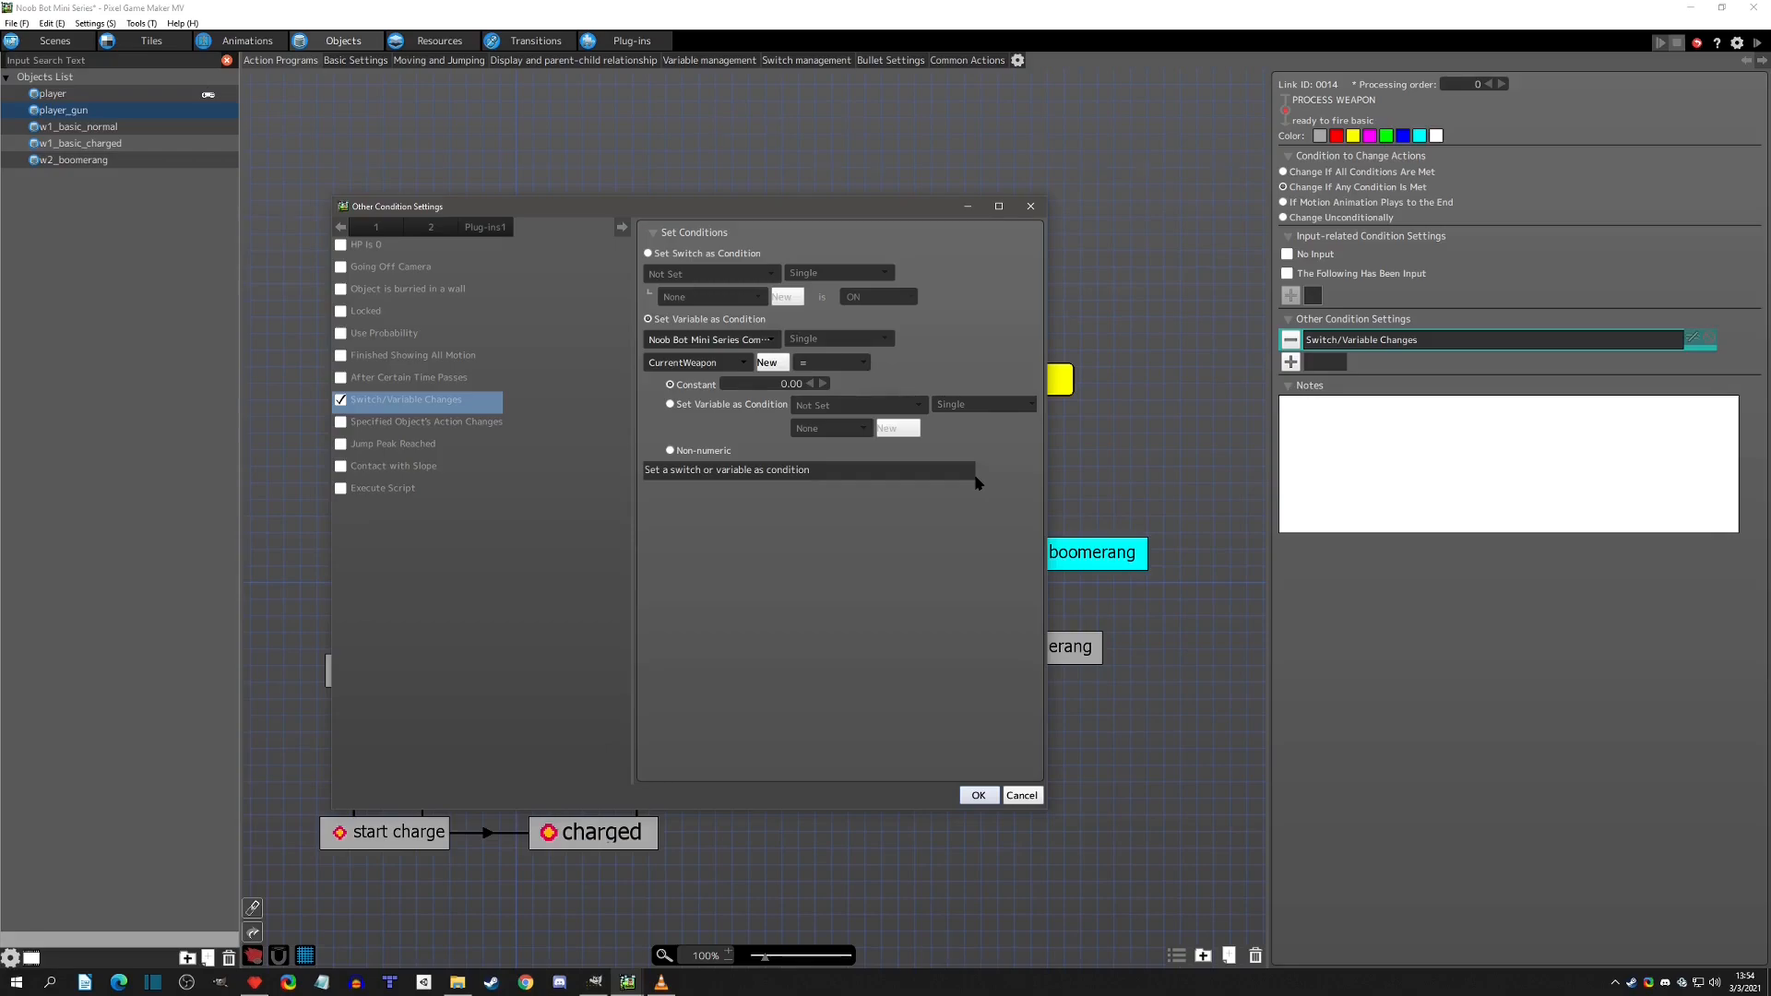
left_click(1031, 206)
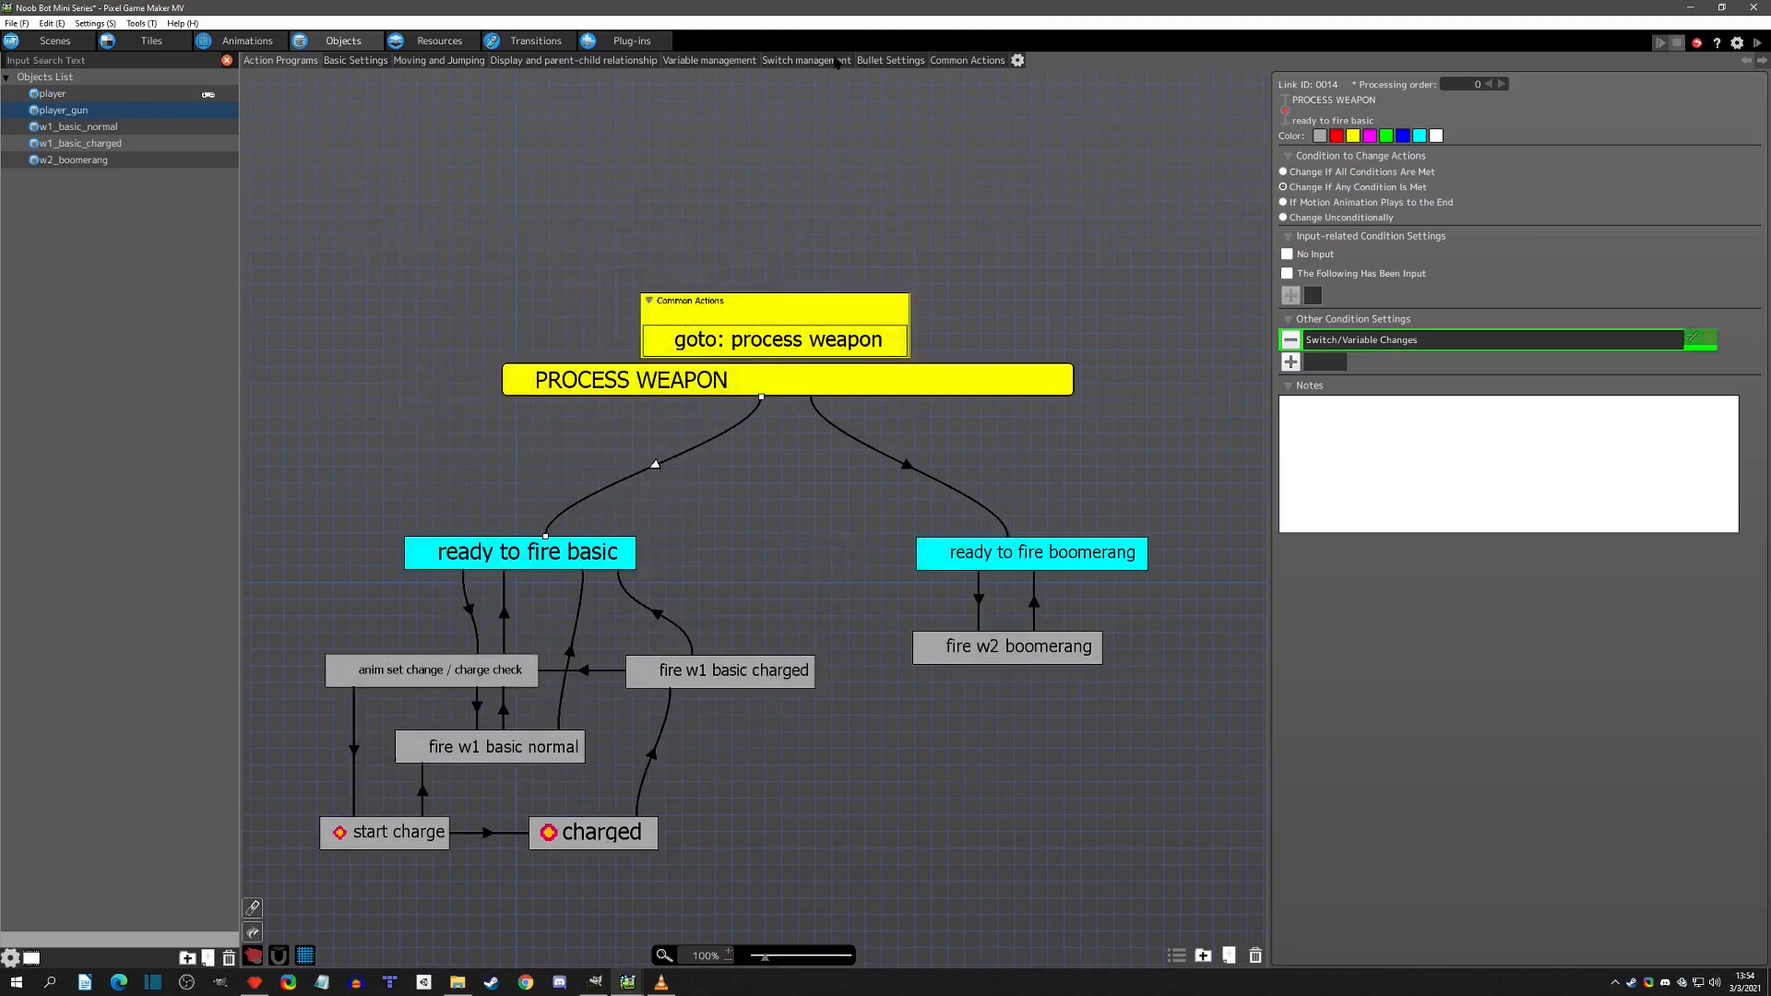
Add a variable named current_weapon to the player_gun object.
left_click(729, 60)
left_click(310, 128)
left_click_drag(310, 135, 304, 96)
type("current_weapon")
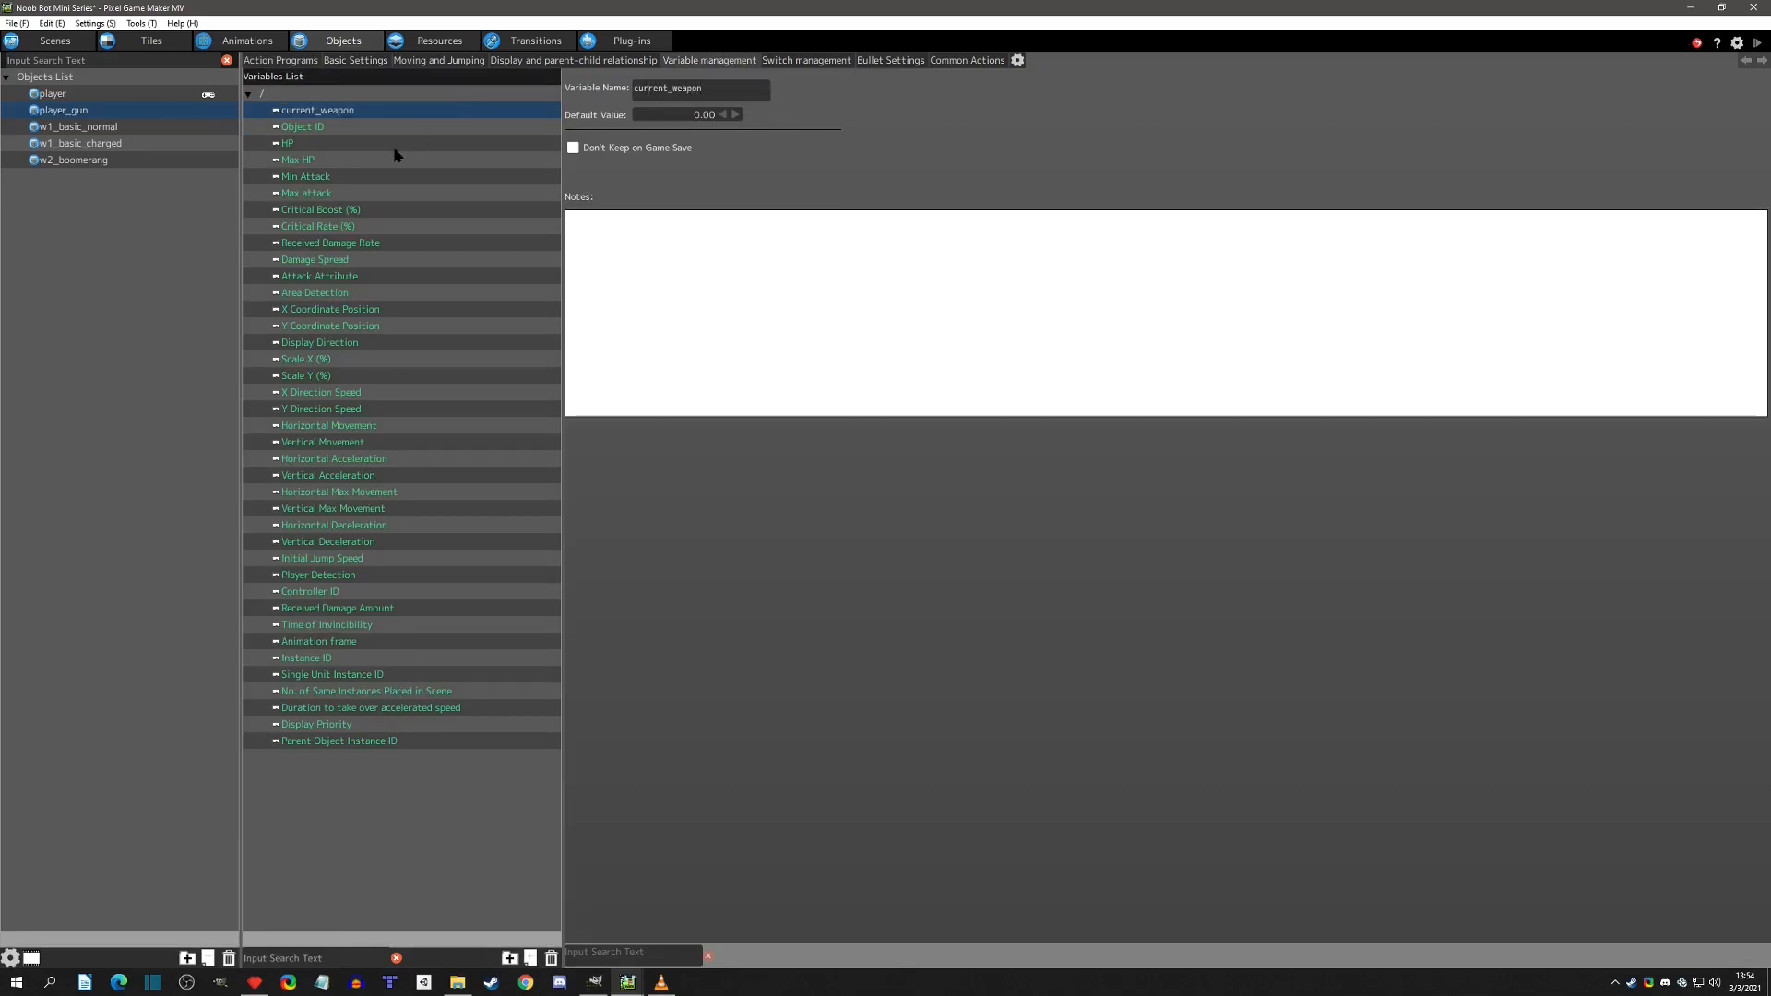
Rename player_gun's current_weapon variable to last_weapon.
left_click_drag(672, 88, 564, 79)
key("Left")
key("Delete")
key("Delete")
key("Delete")
key("Delete")
key("Delete")
key("Delete")
key("Delete")
type("last")
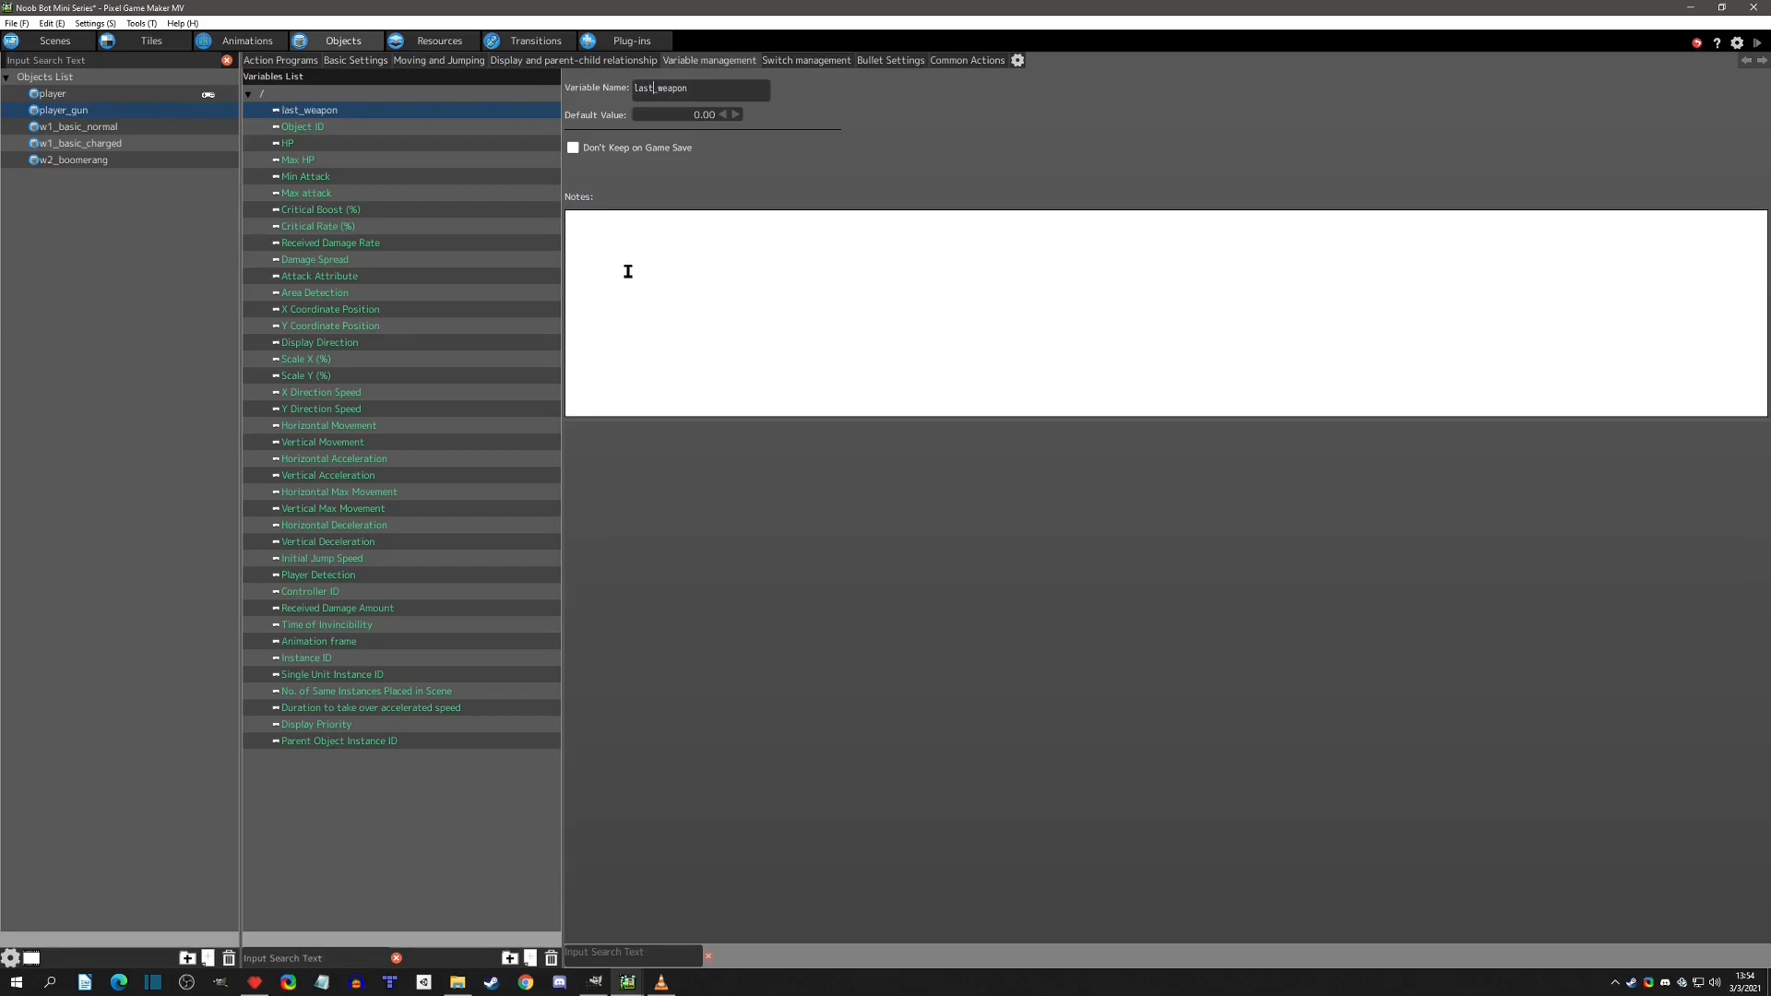
Add a Switch/Variable Changes condition on Object Self's last_weapon variable to the link from All Action Boxes to goto: process weapon.
left_click(283, 63)
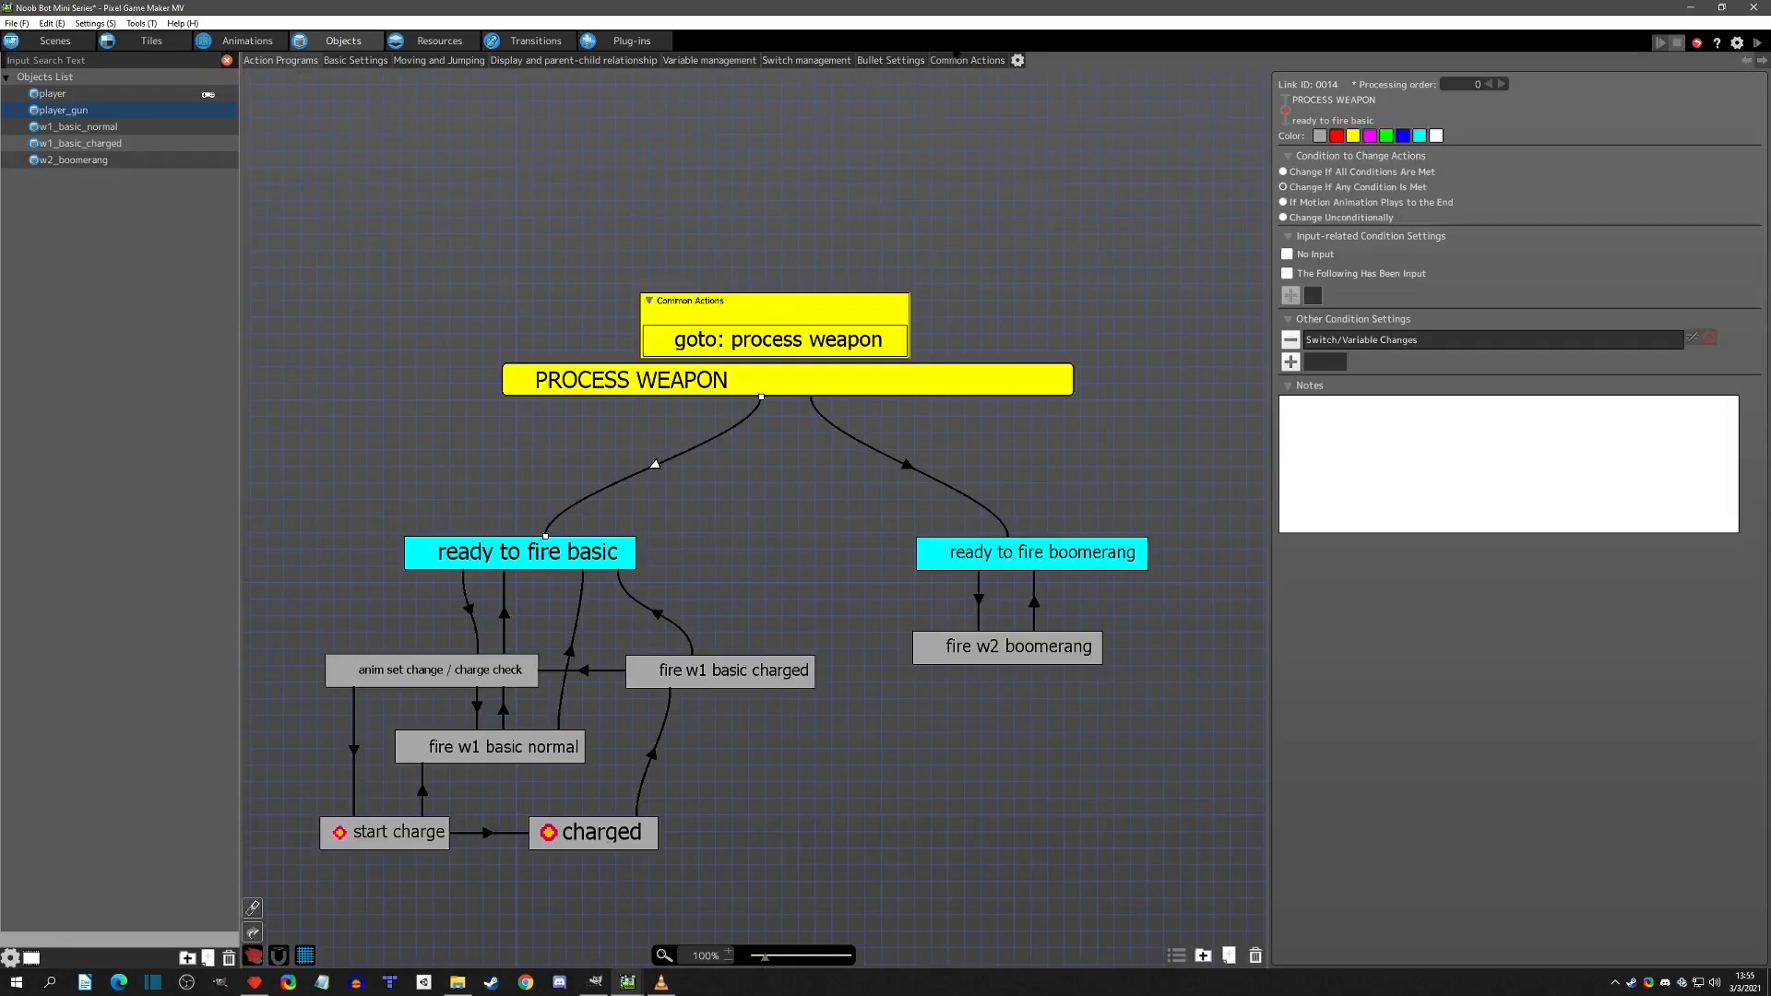
left_click(966, 62)
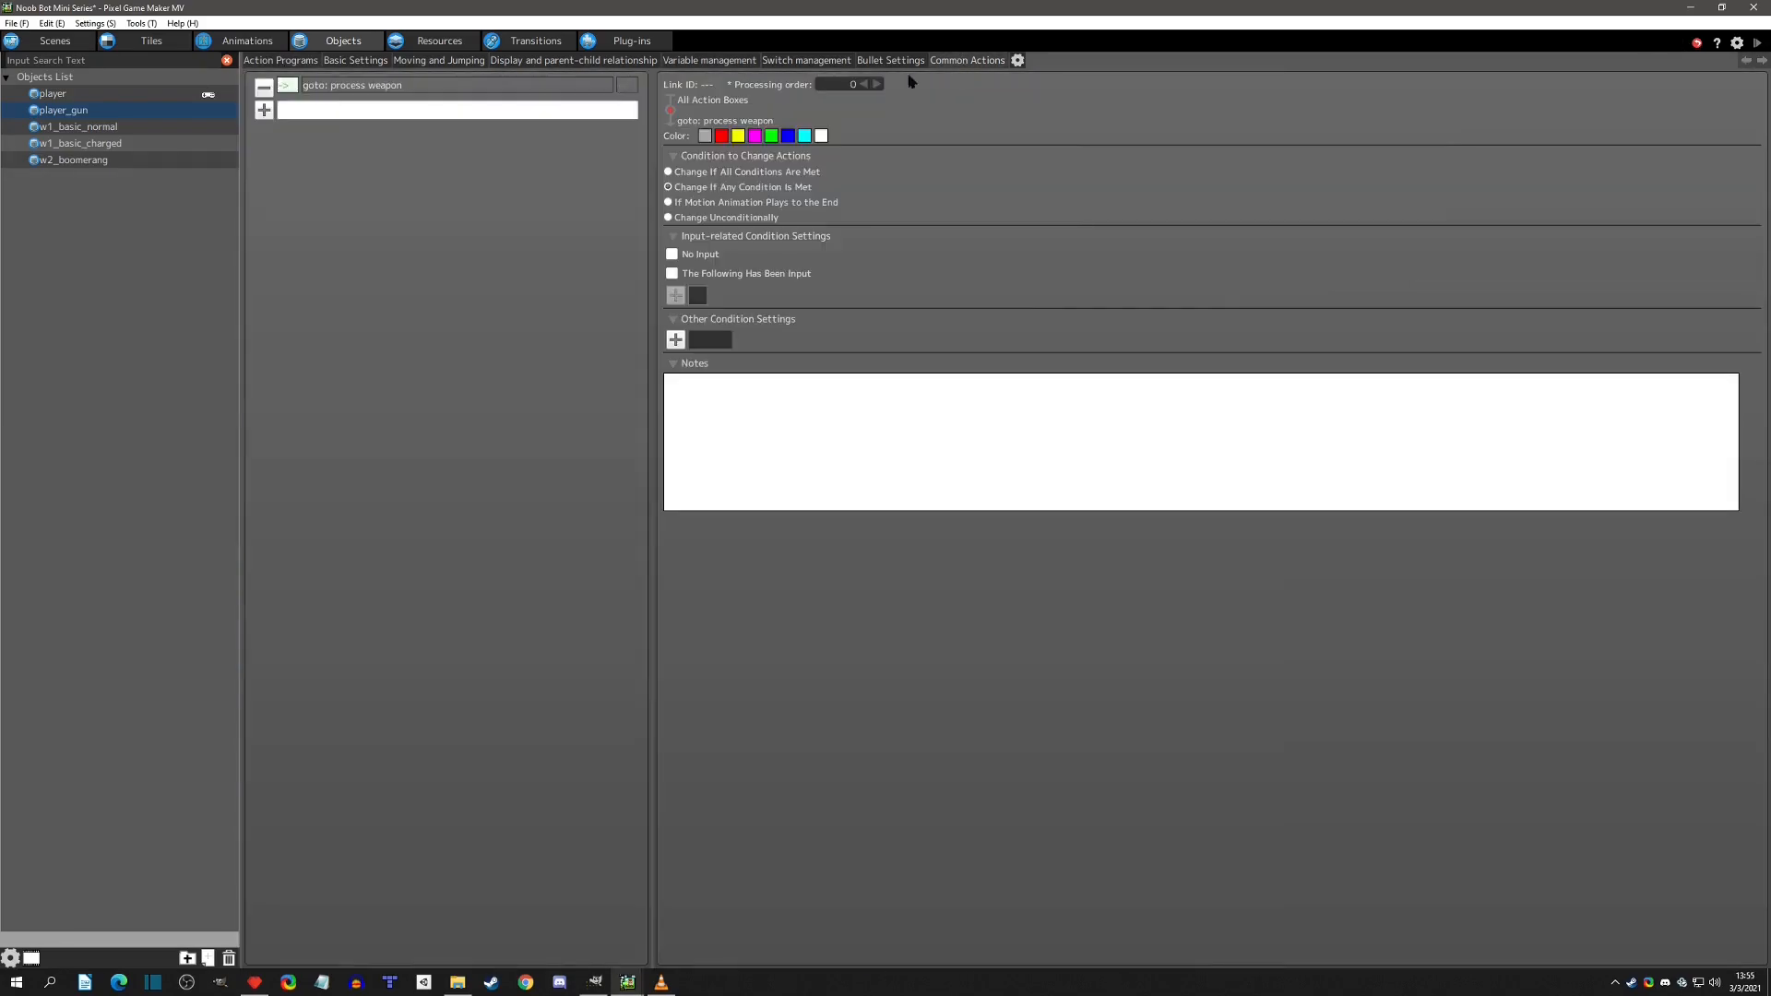
left_click(675, 340)
left_click(425, 242)
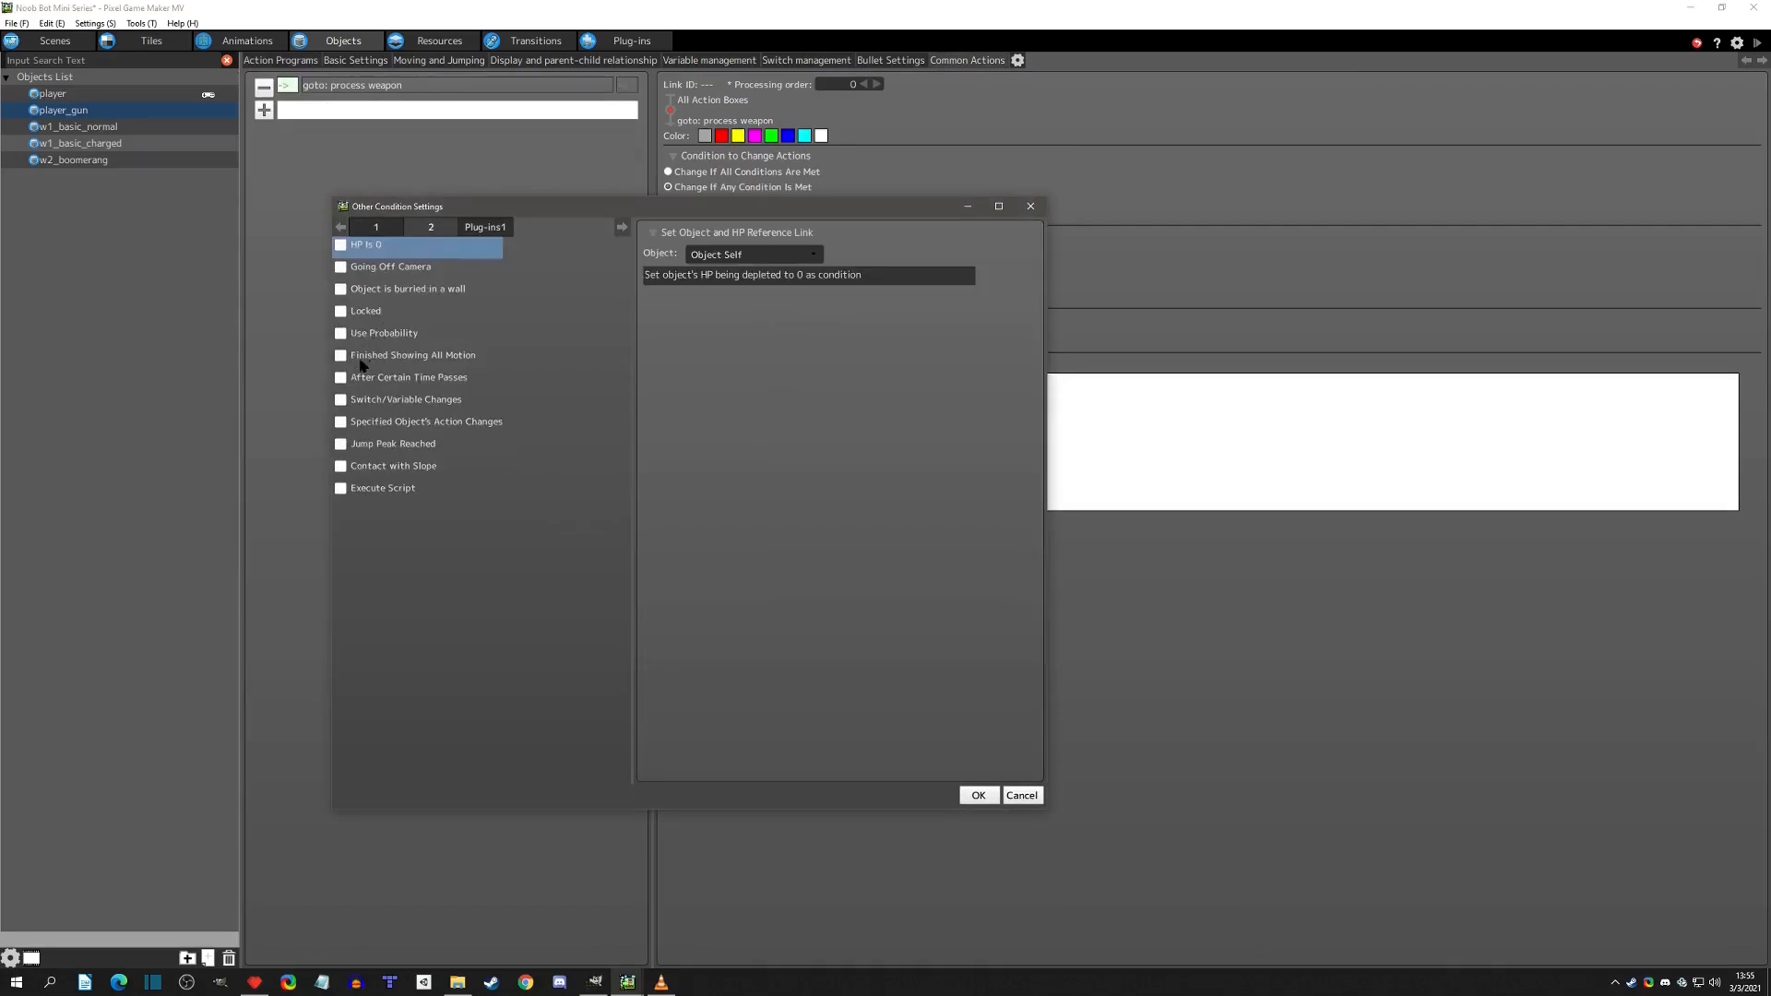
left_click(347, 401)
left_click(718, 320)
left_click(710, 340)
left_click(711, 368)
left_click(699, 362)
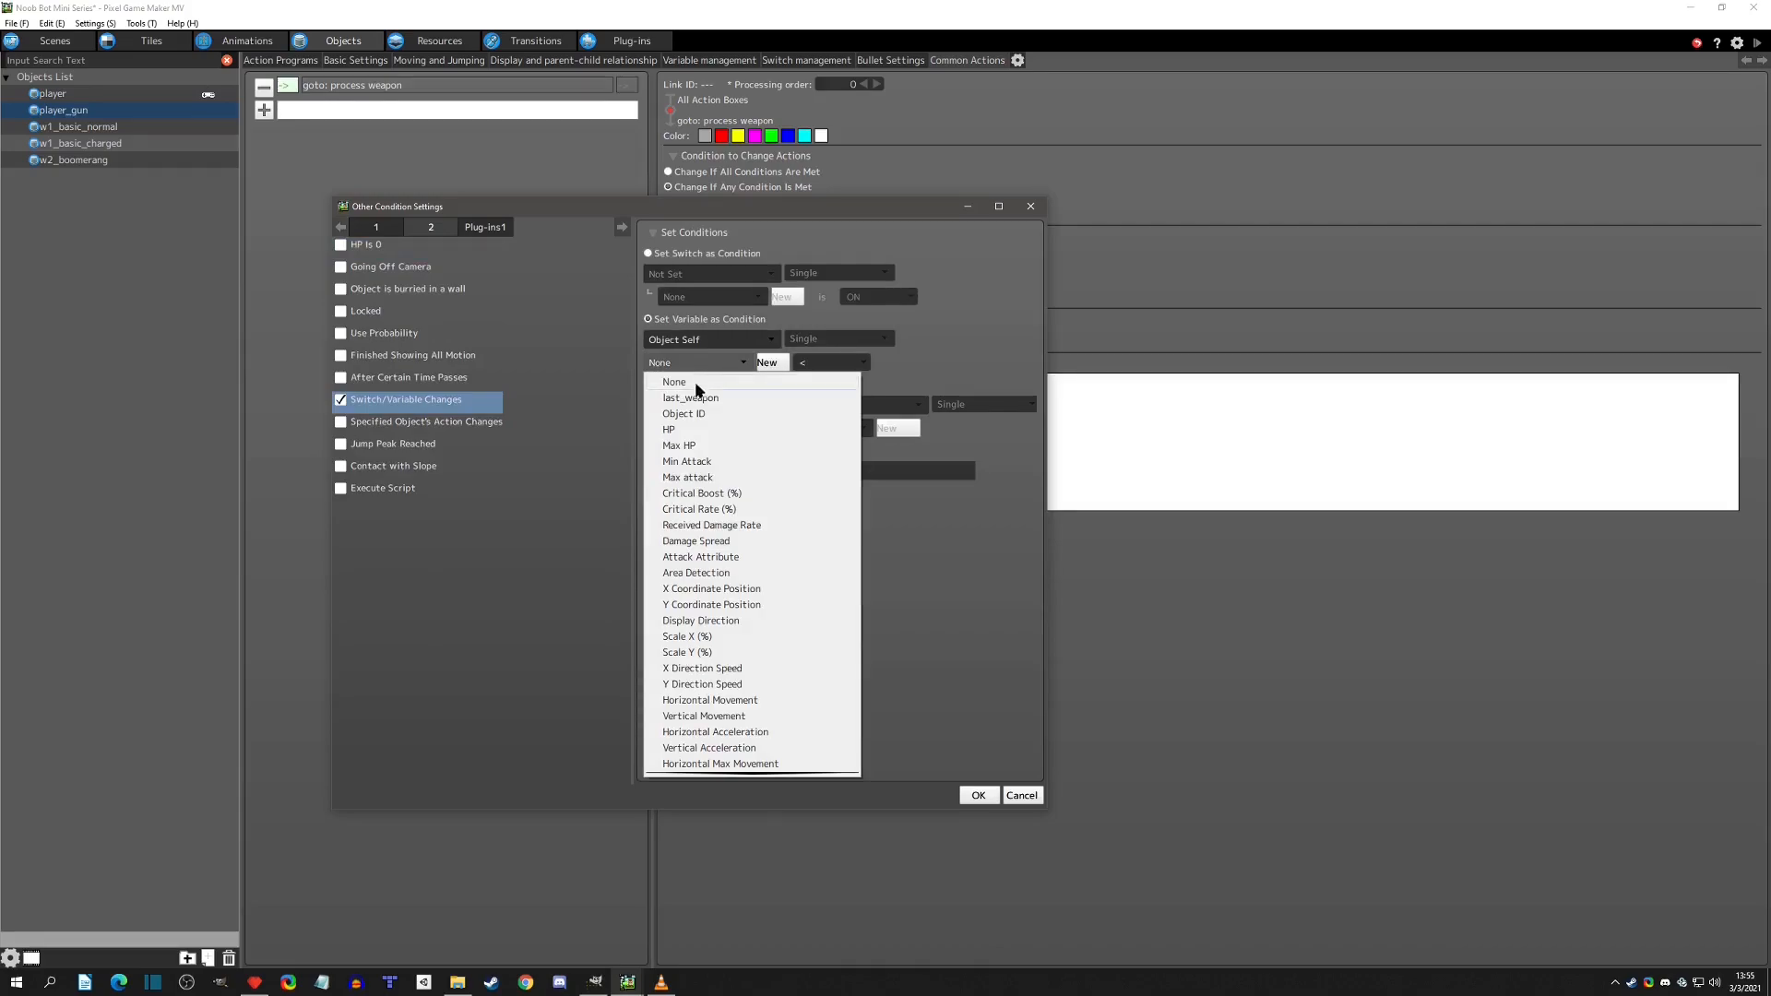
left_click(699, 398)
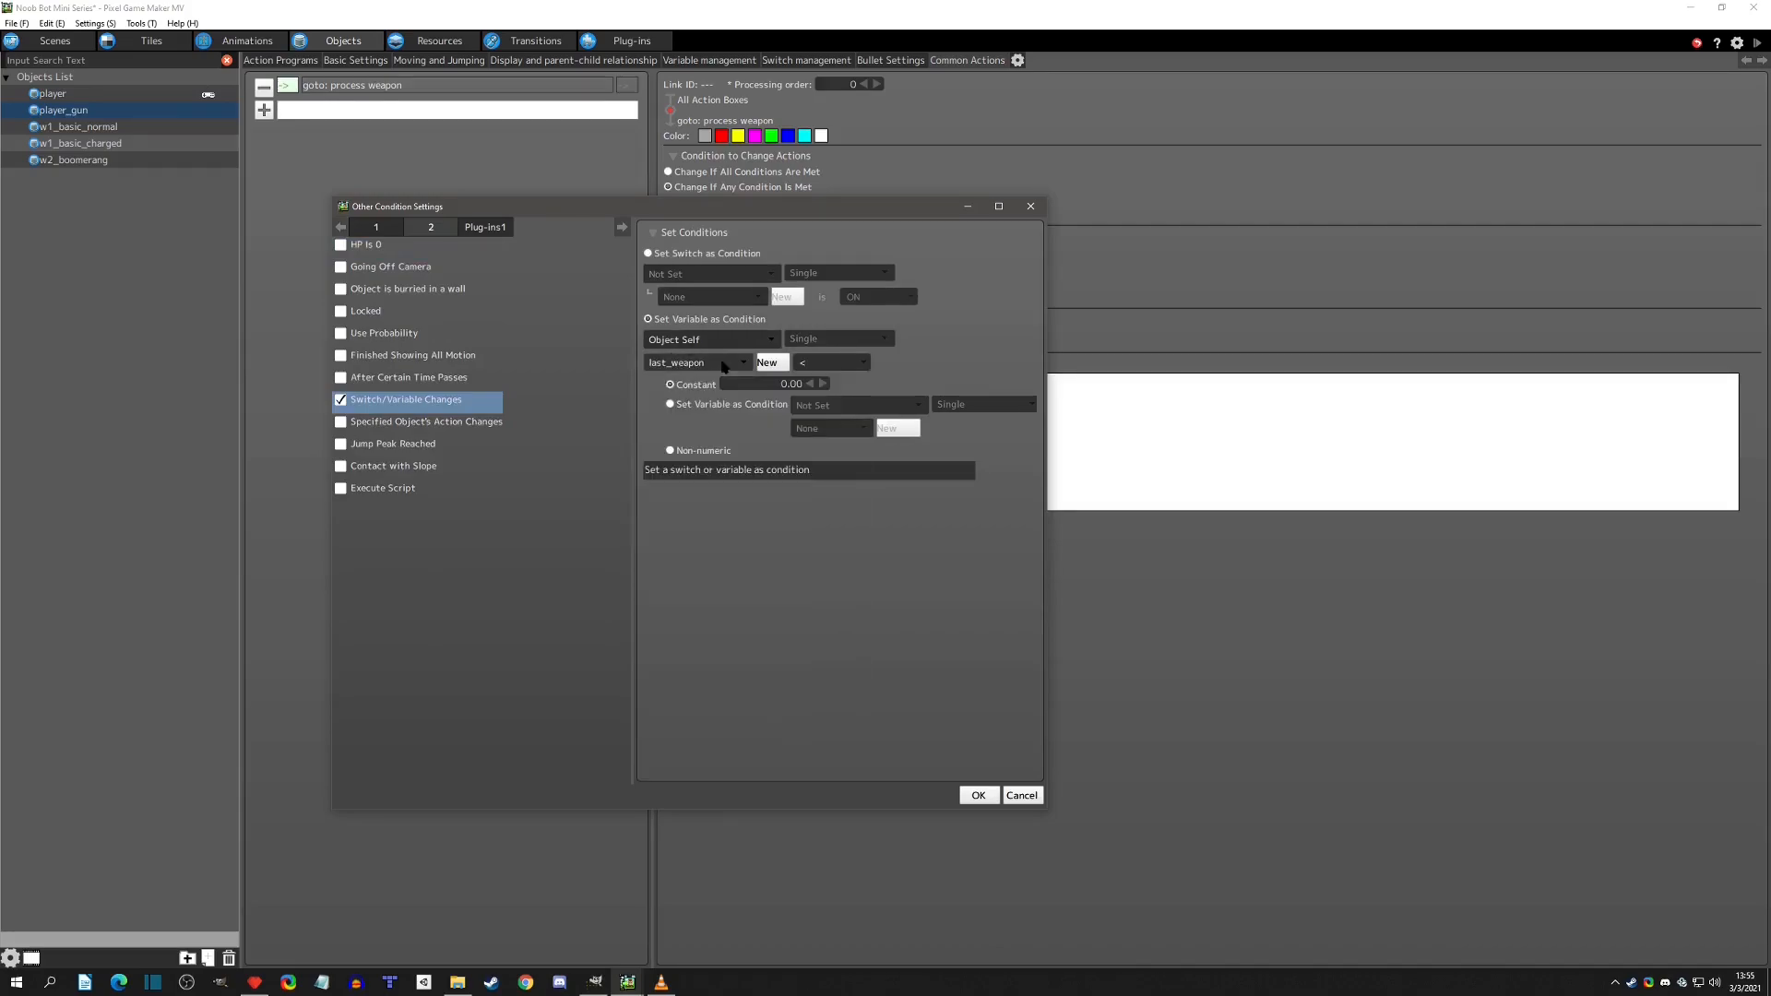
Make the last_weapon condition compare as != against the Noob Bot Mini Series Common variable CurrentWeapon, and apply it.
left_click(840, 366)
left_click(826, 403)
left_click(747, 410)
left_click(835, 406)
left_click(849, 465)
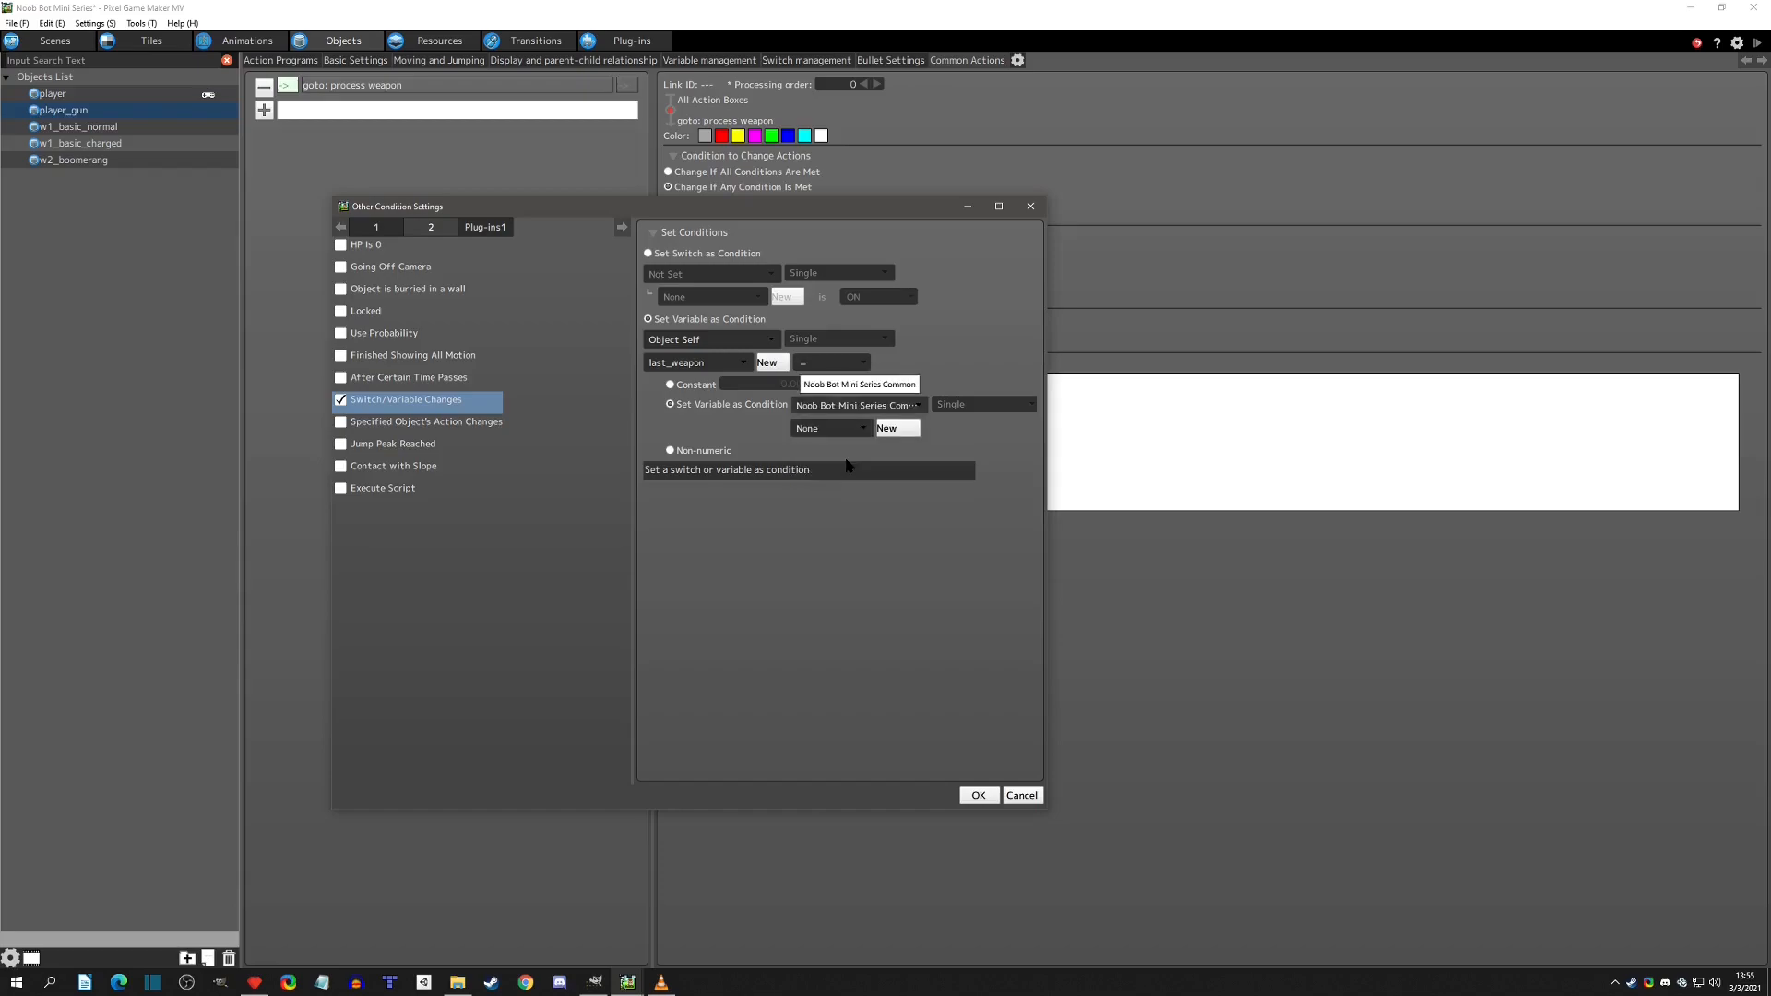
left_click(835, 364)
left_click(830, 453)
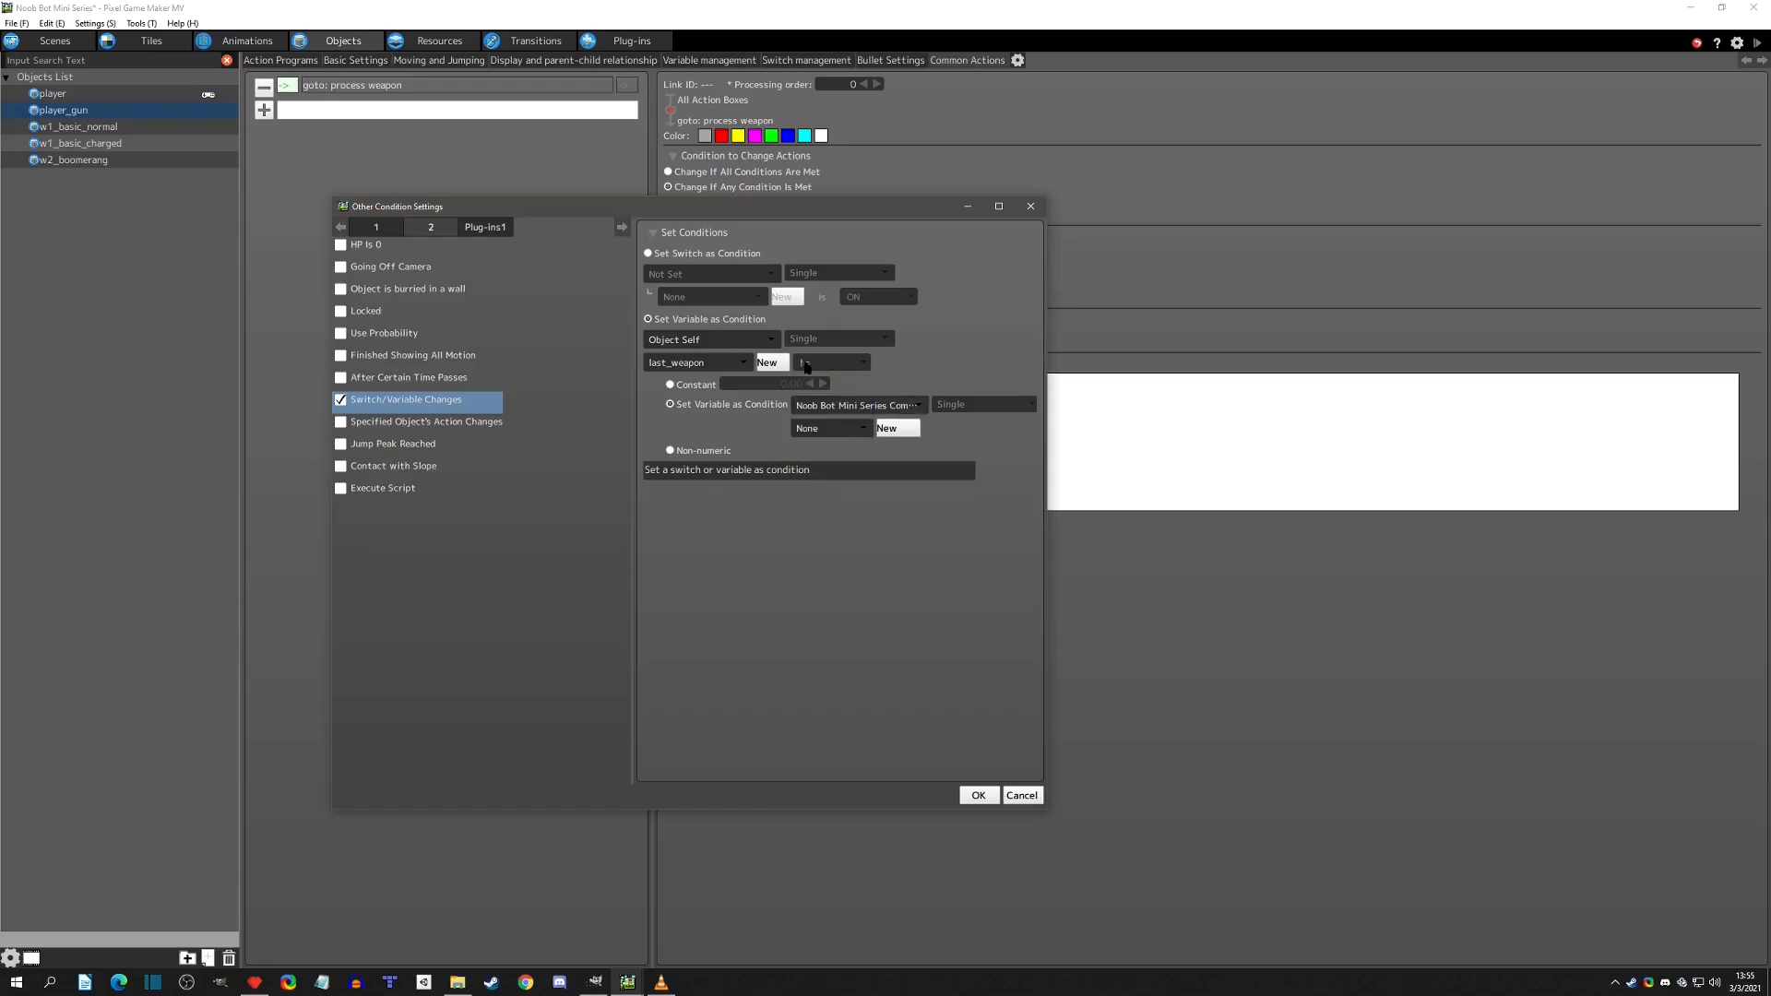
left_click(831, 430)
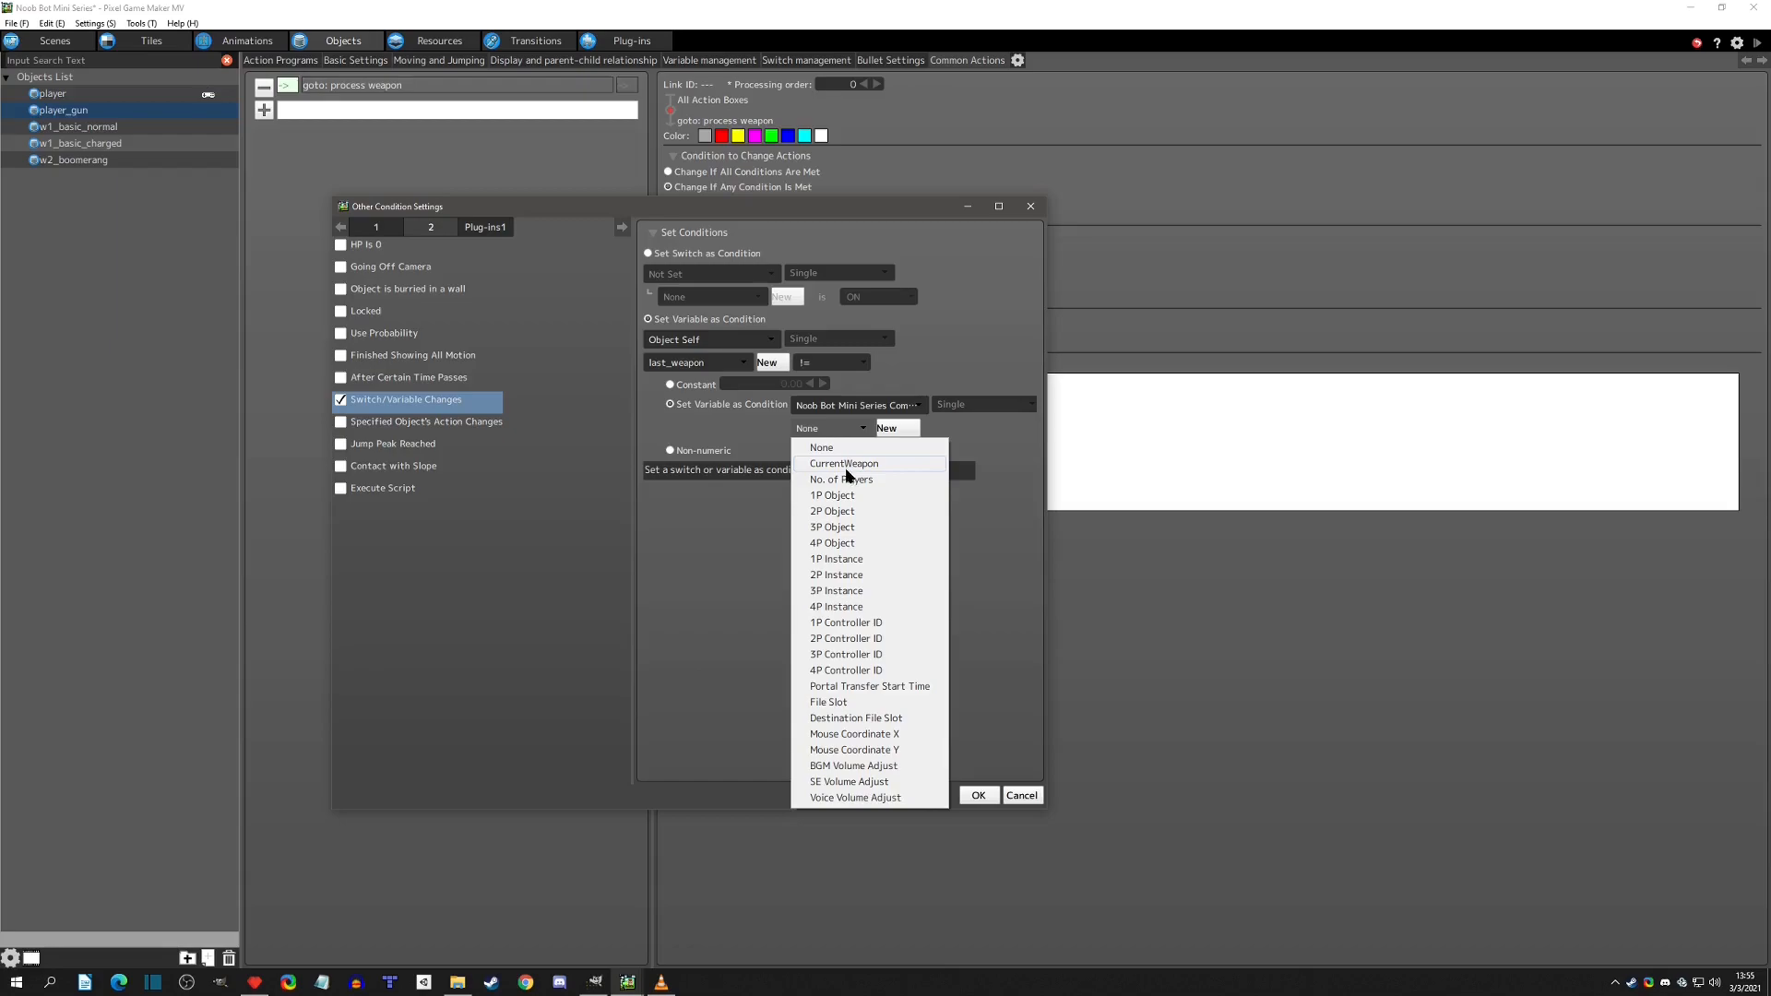
left_click(846, 466)
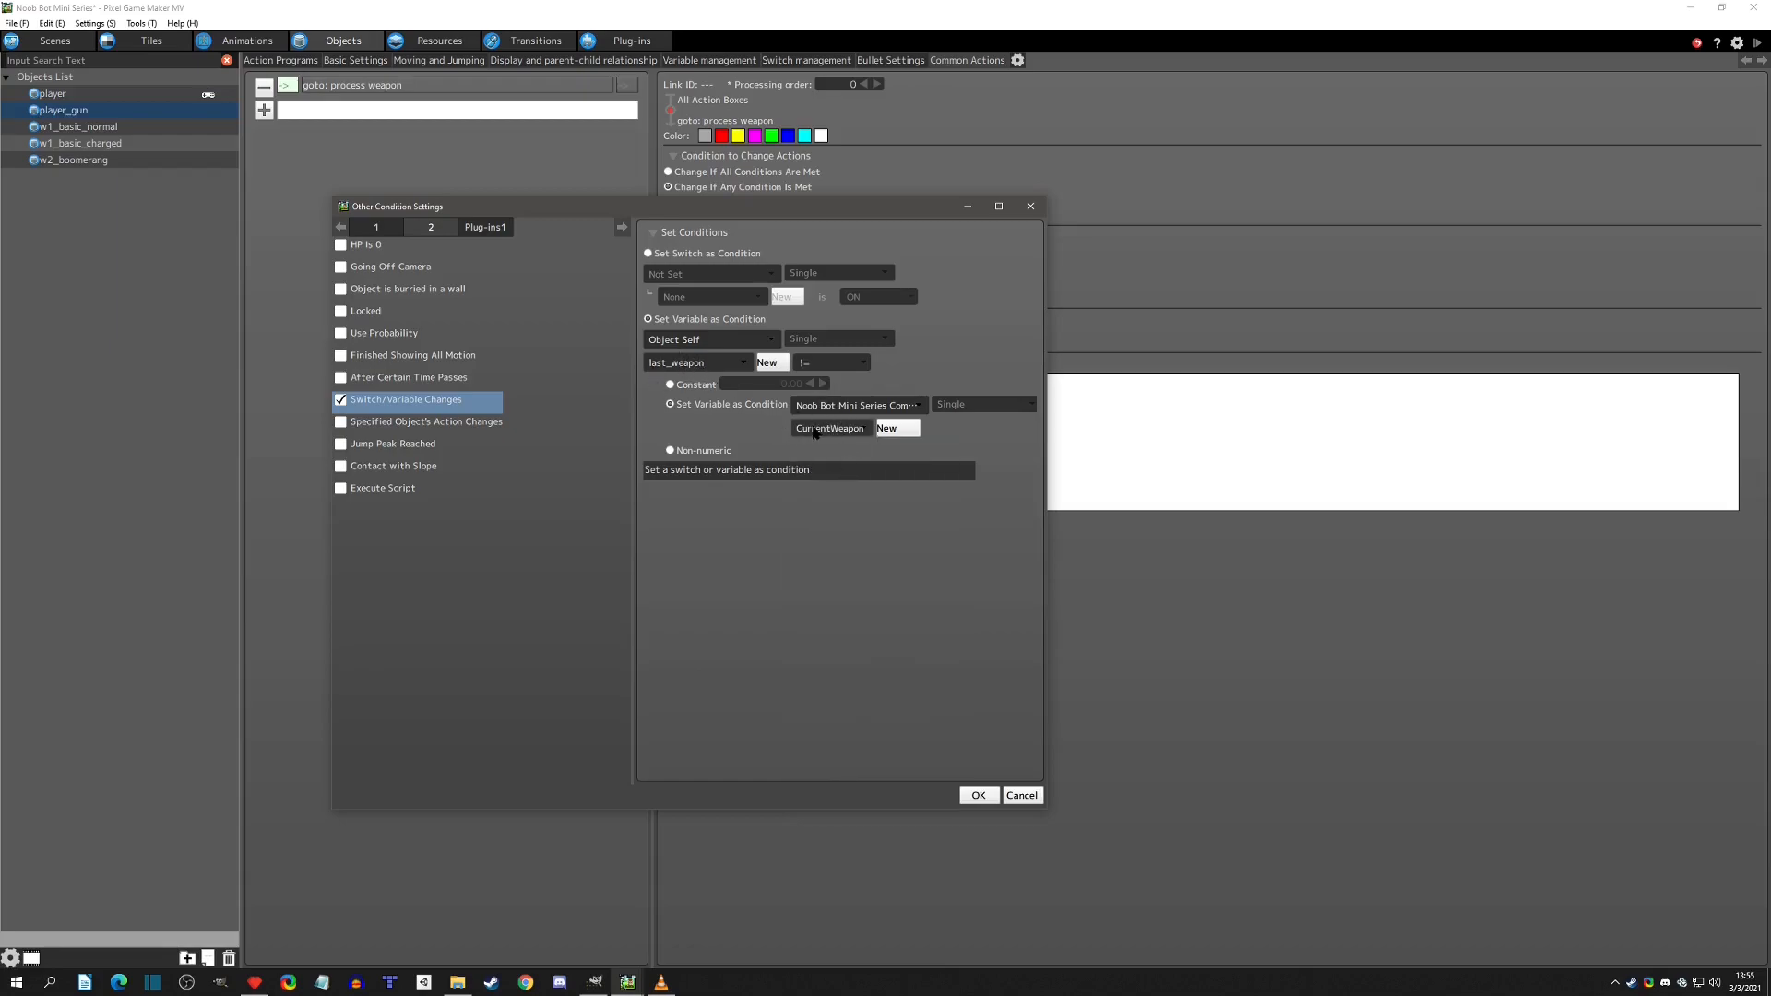
mouse_move(815, 433)
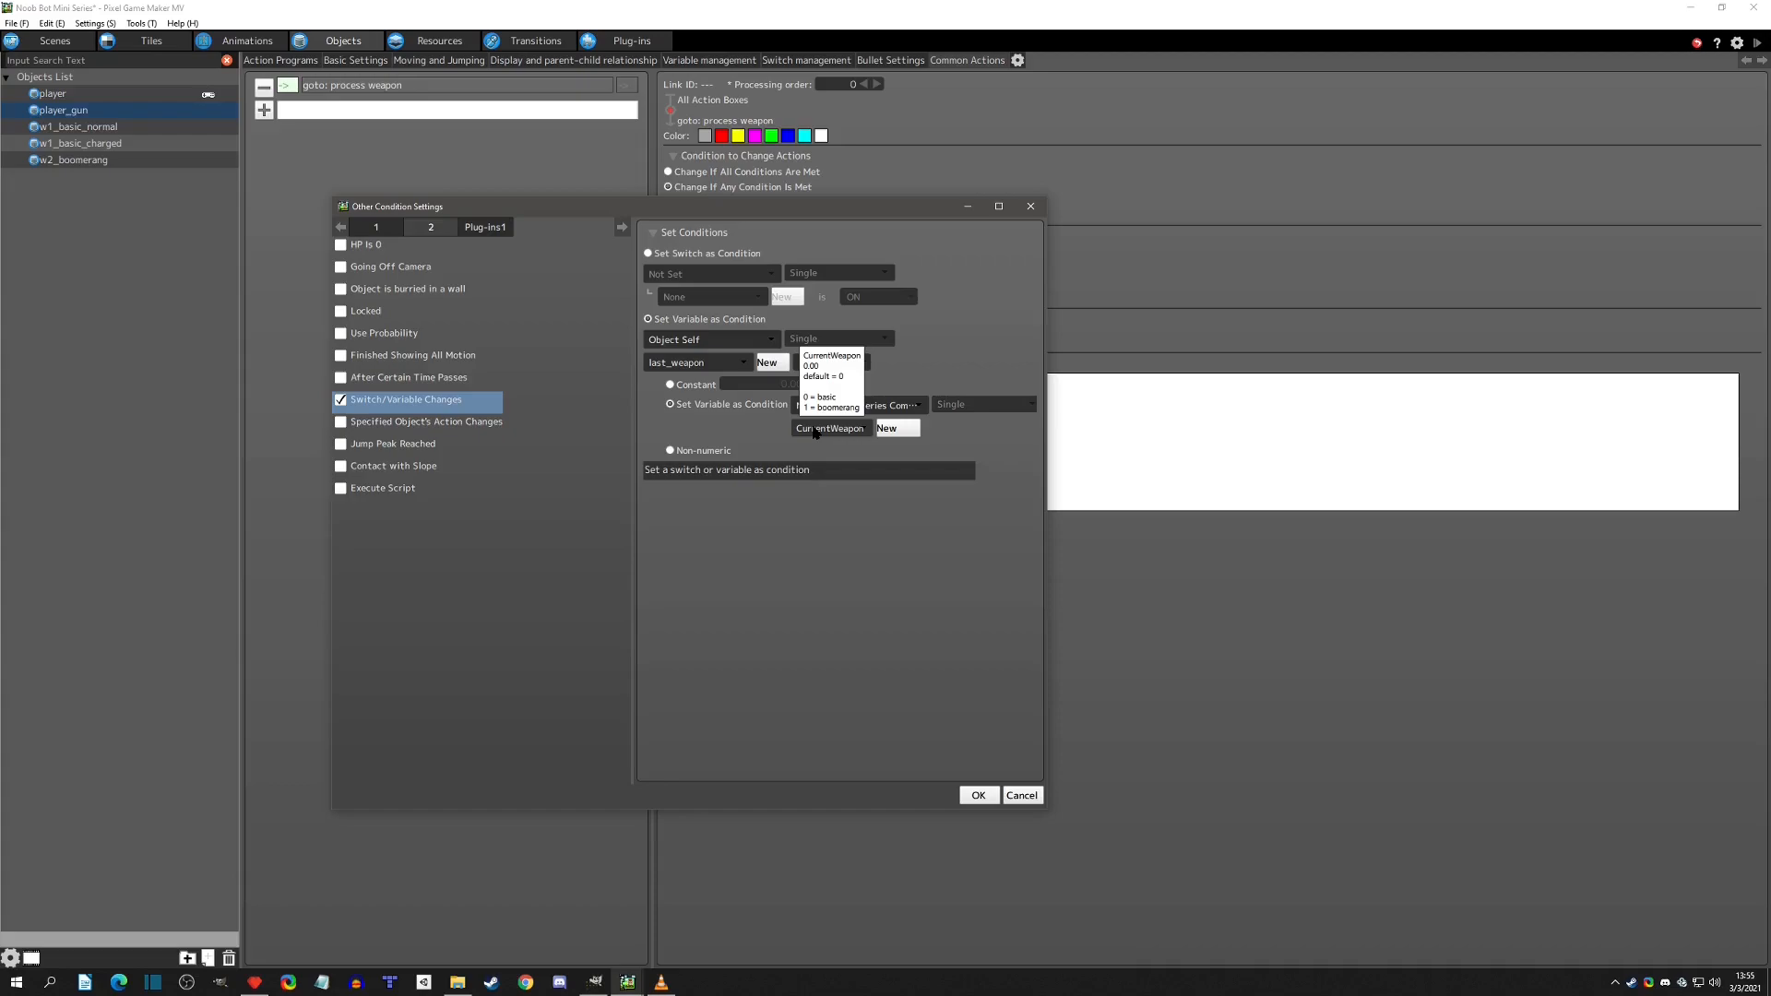
left_click(976, 795)
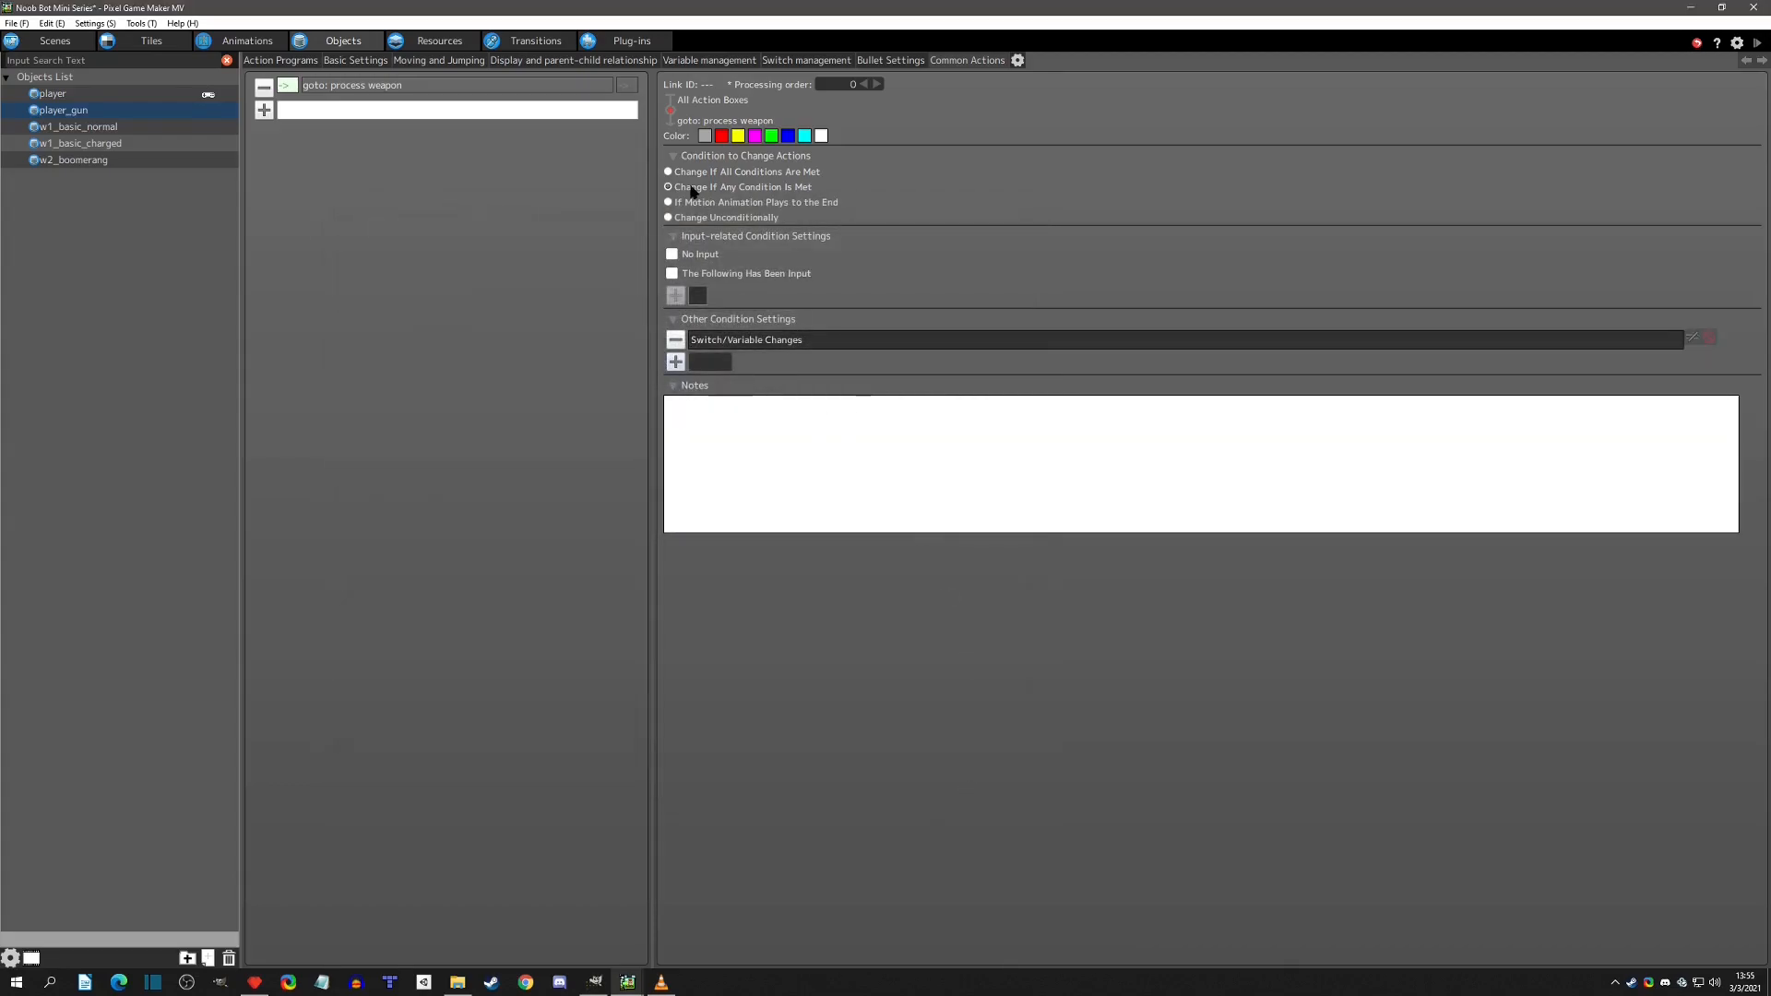
Review the goto: process weapon and PROCESS WEAPON runtime actions and where the last_weapon variable is used.
left_click(356, 92)
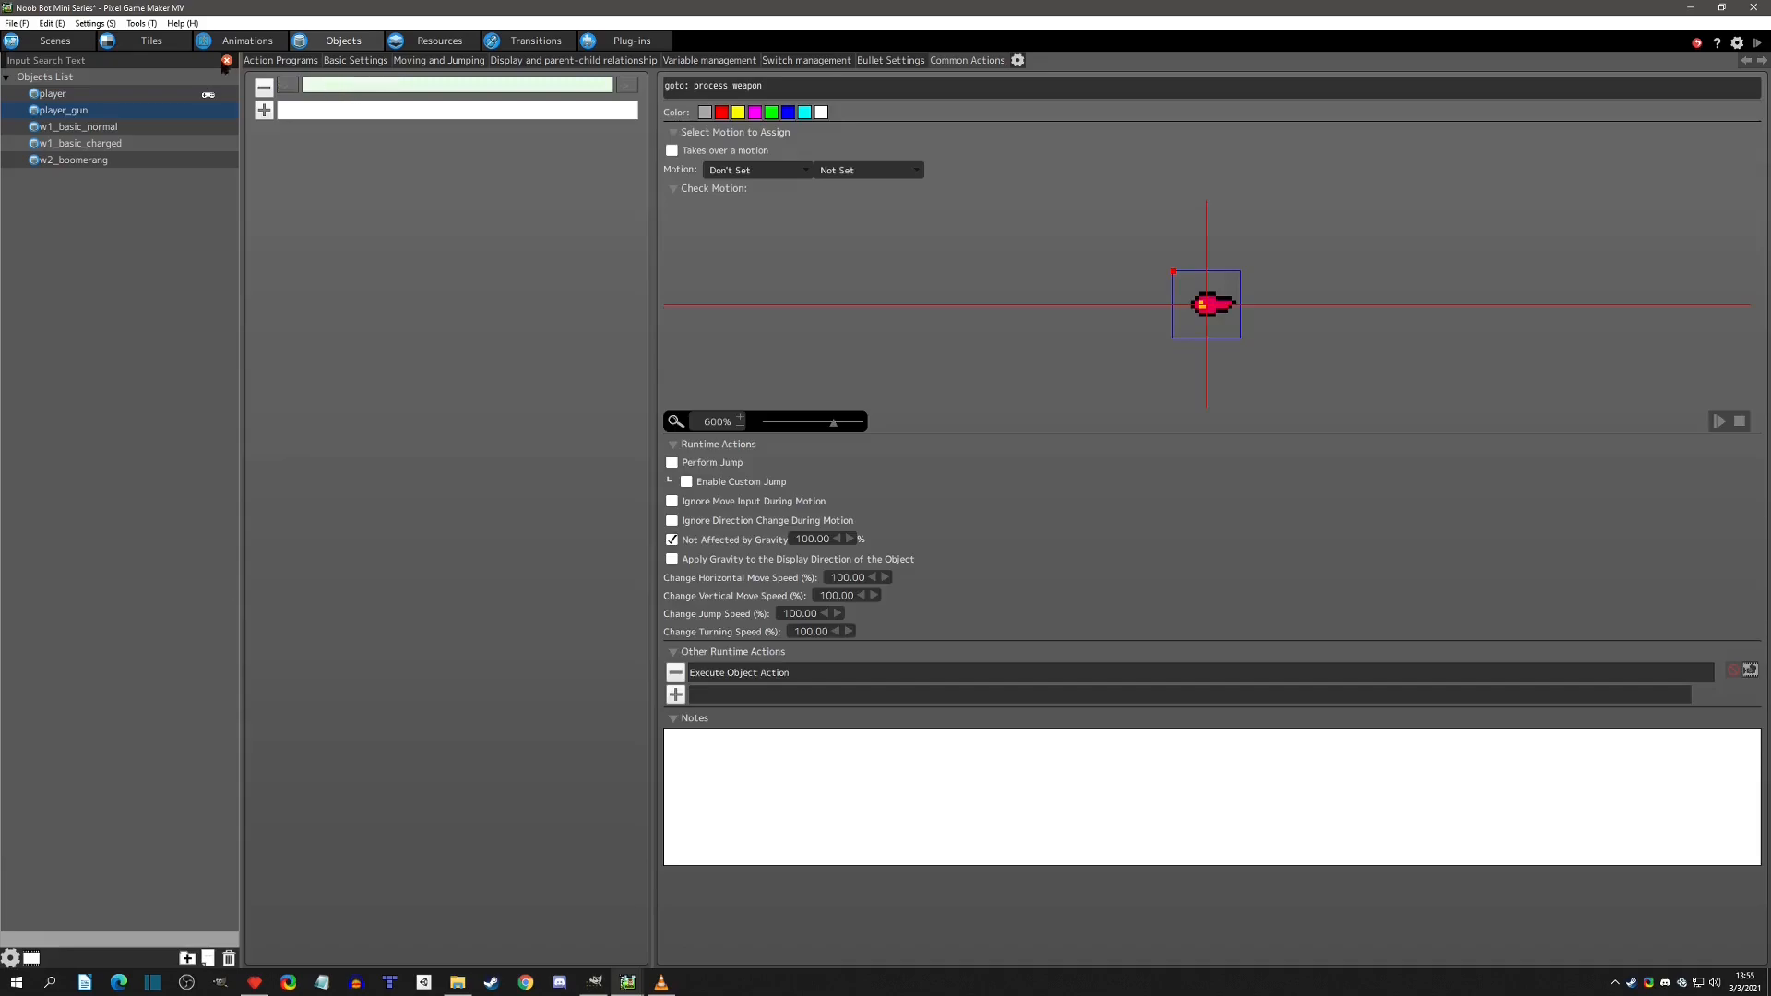
left_click(275, 60)
left_click(793, 347)
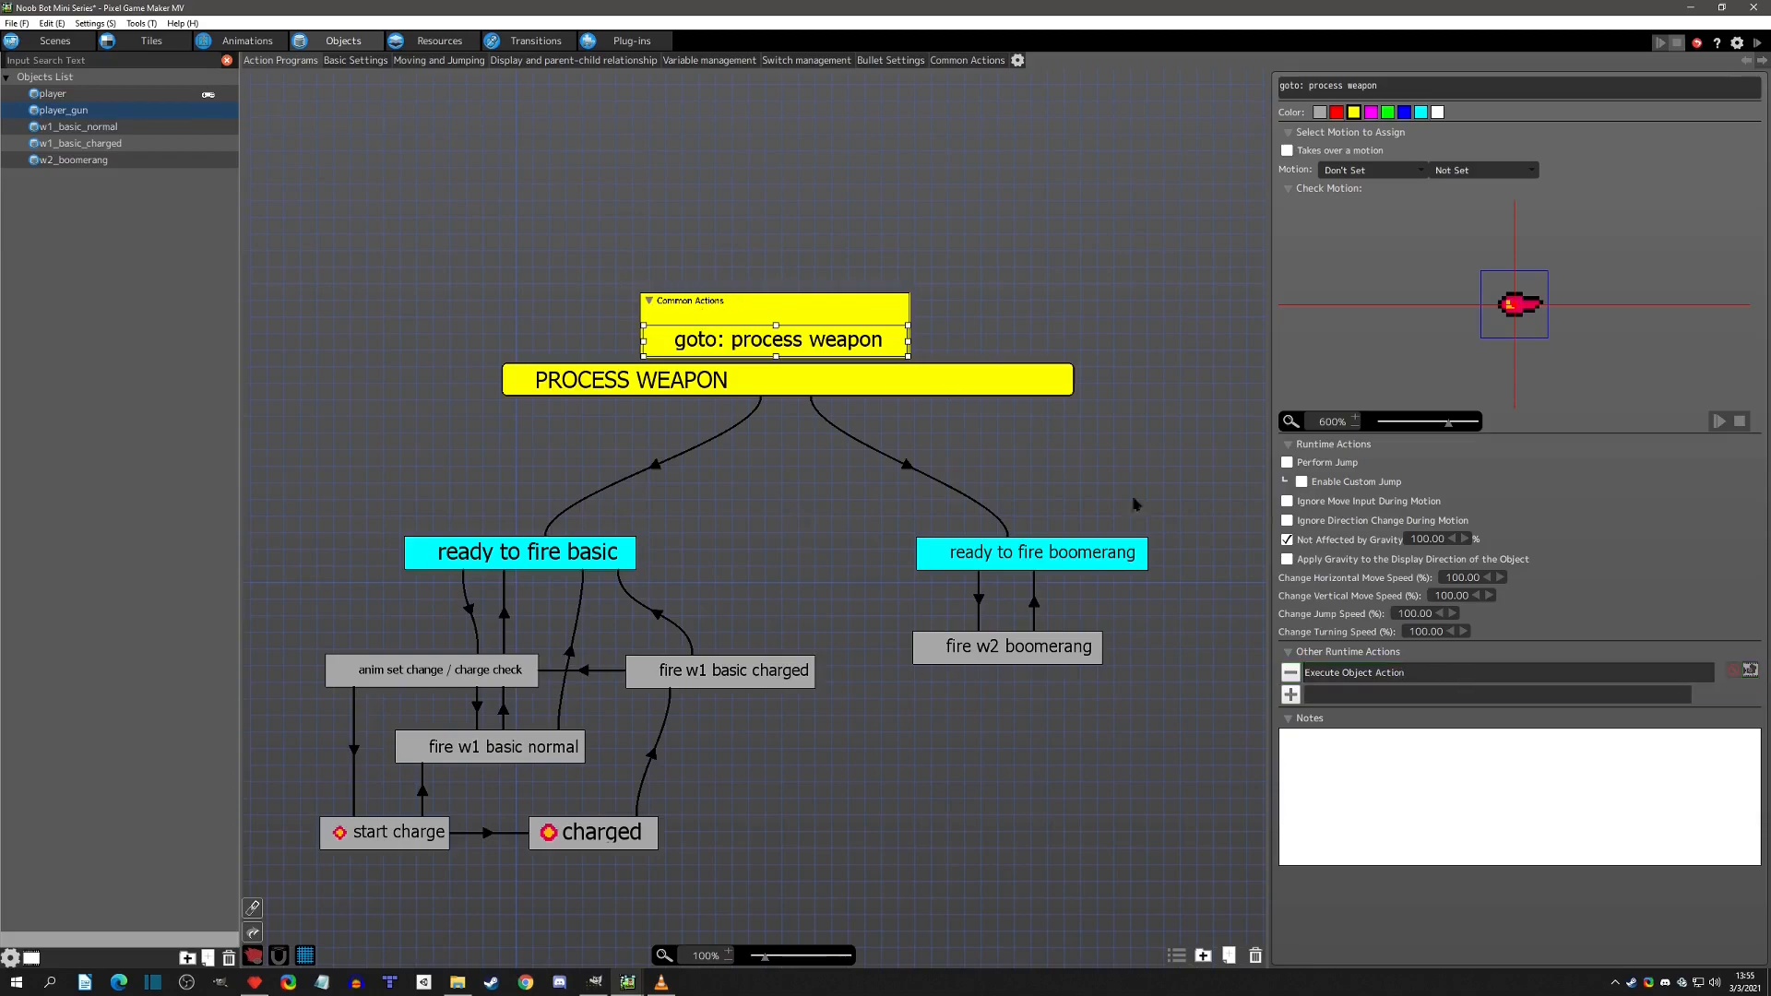
left_click(780, 389)
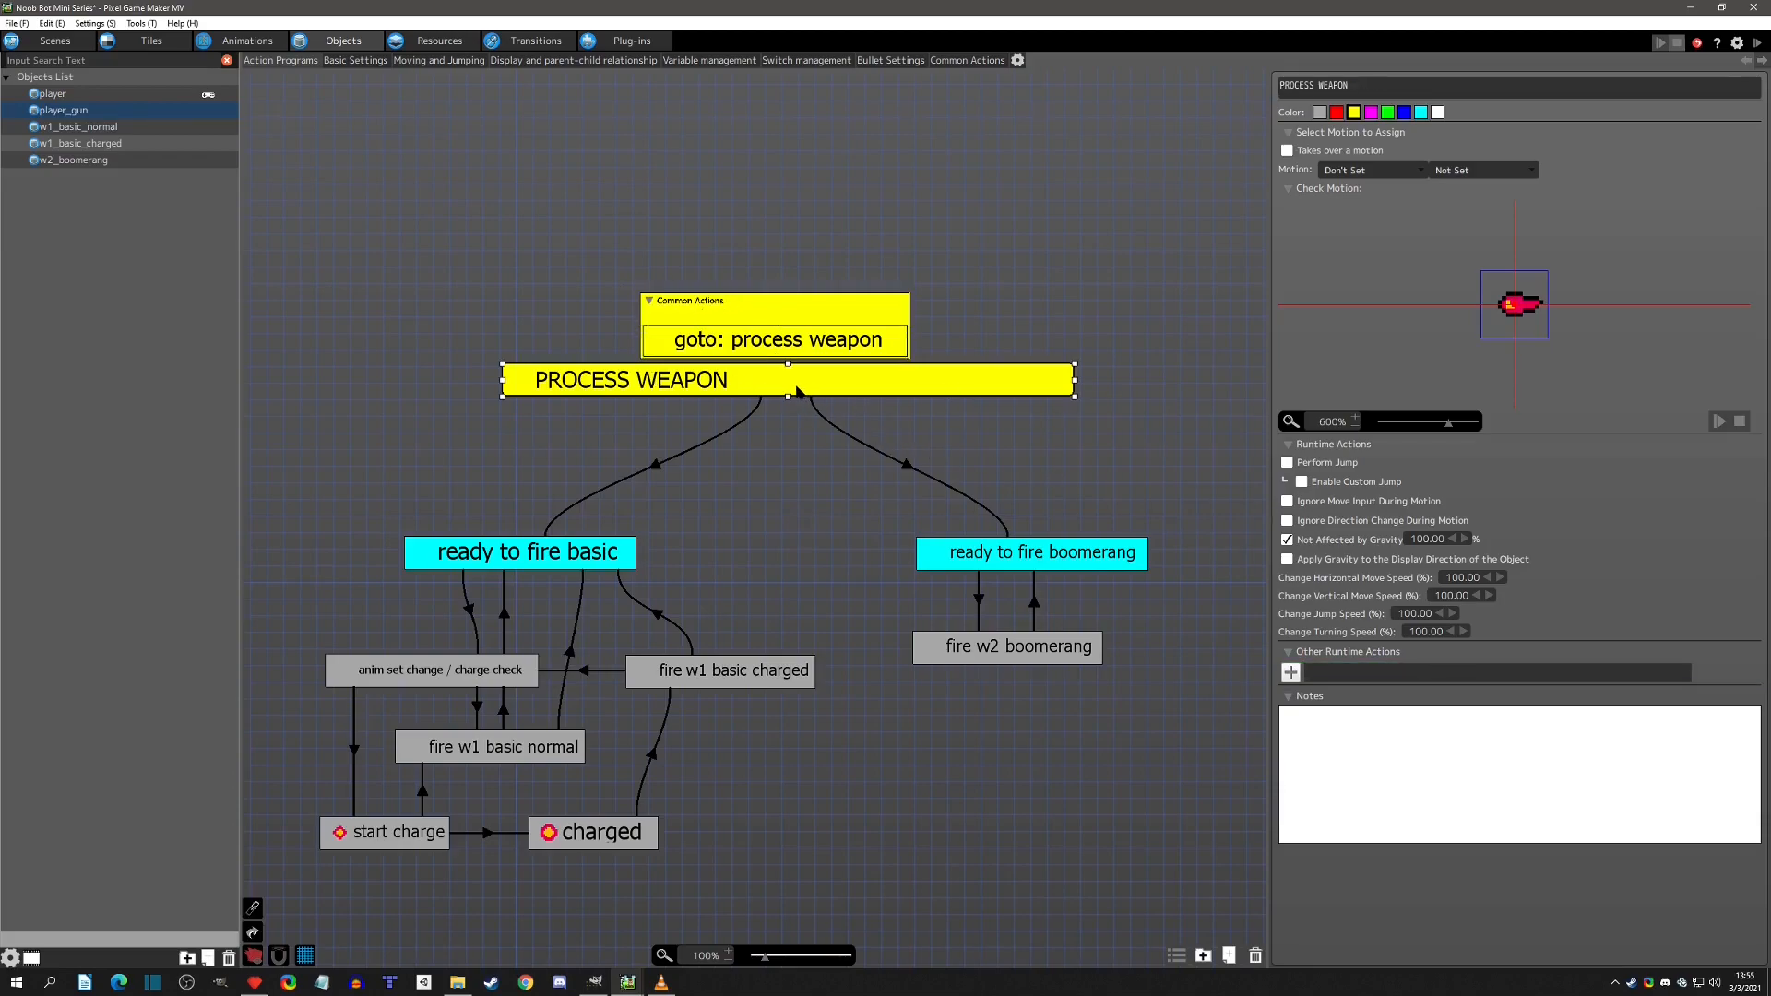
left_click(801, 353)
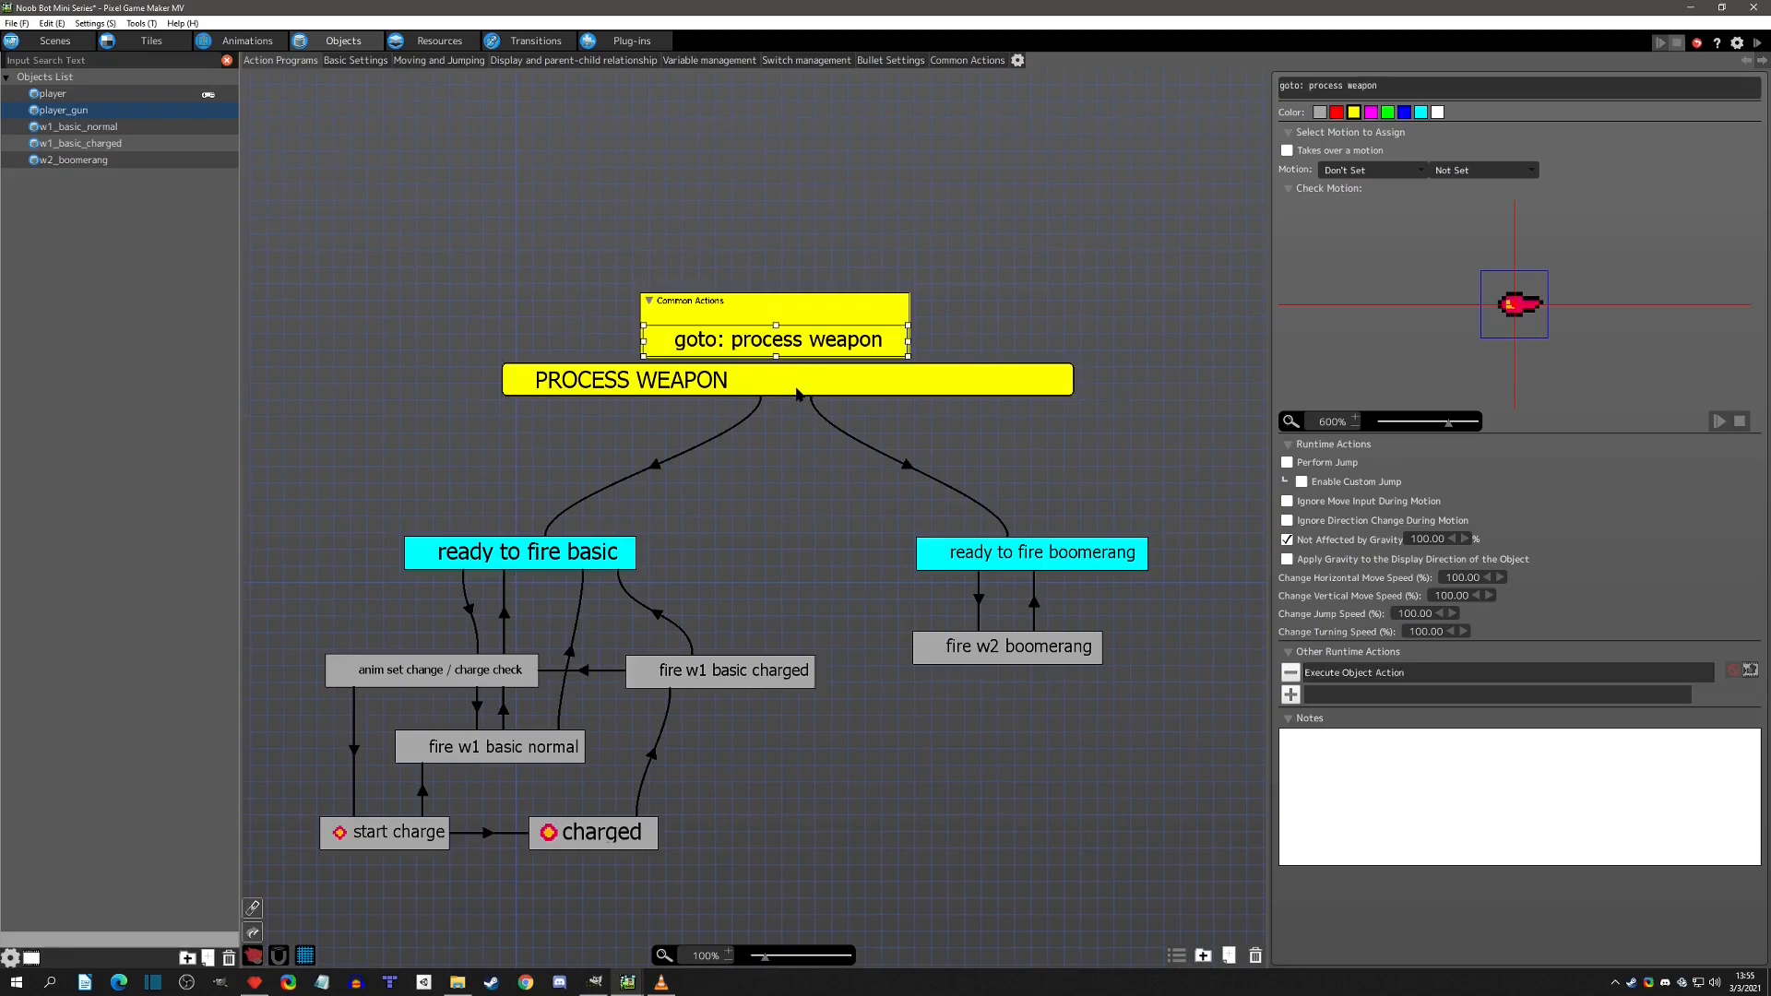
left_click(745, 61)
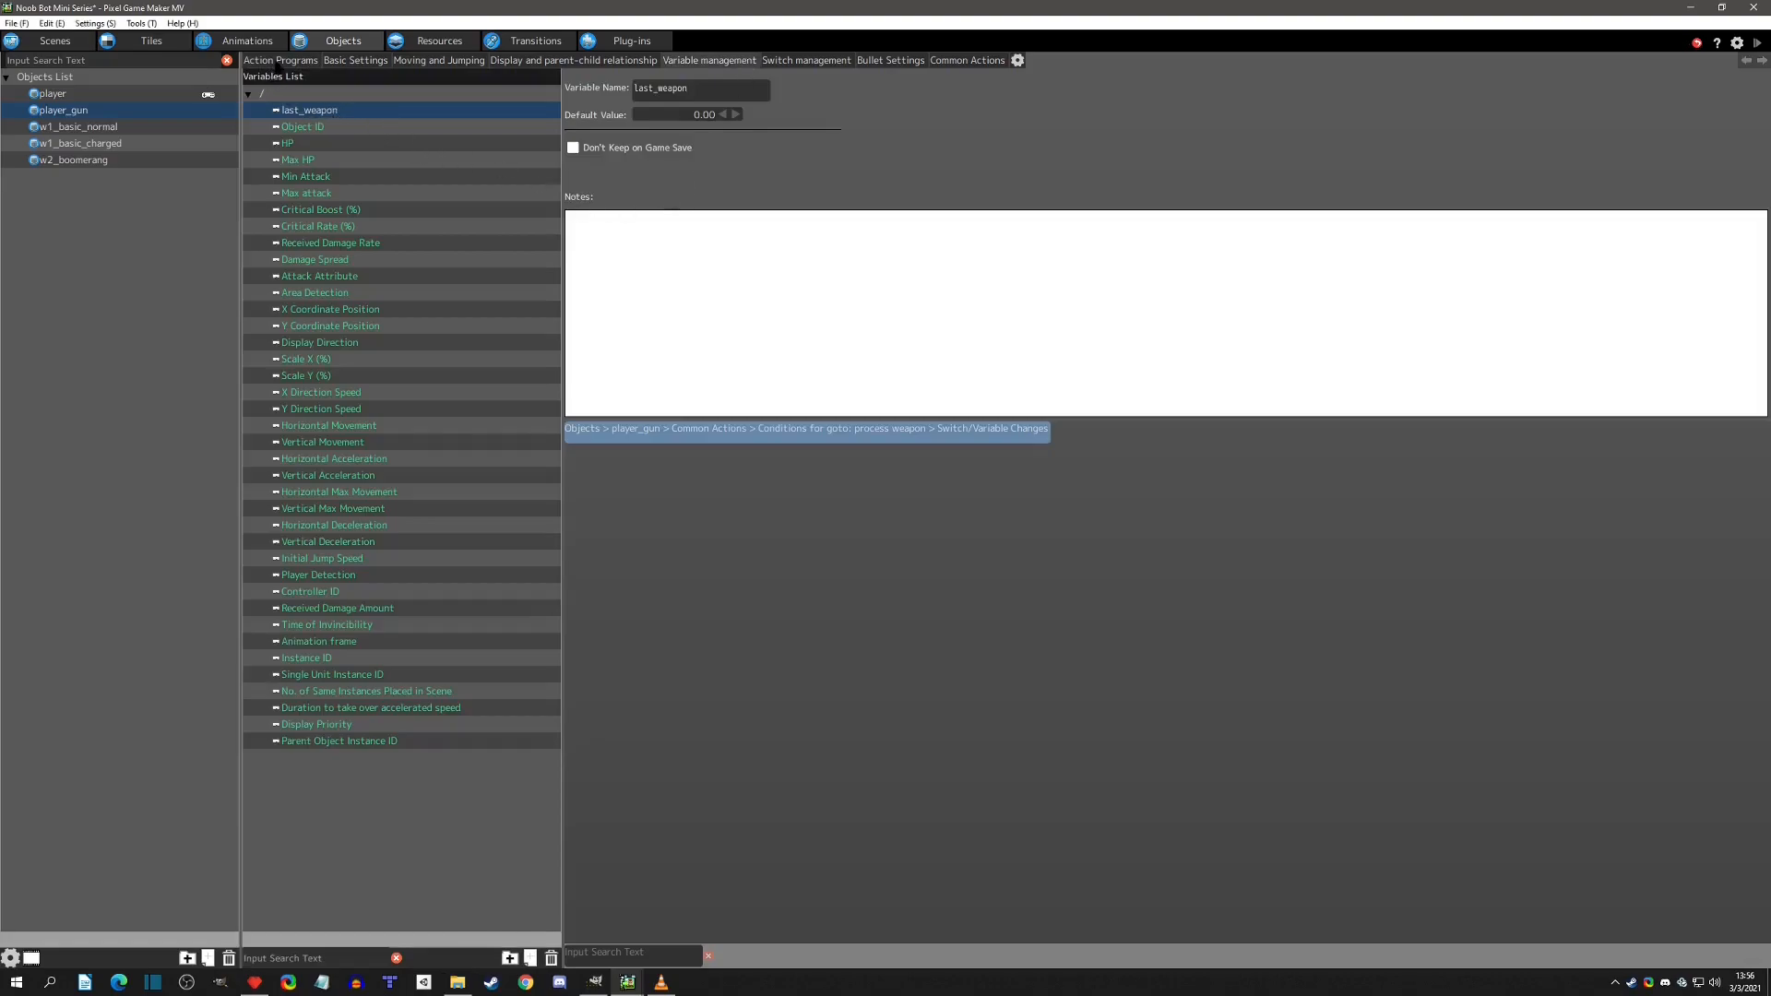
left_click(278, 61)
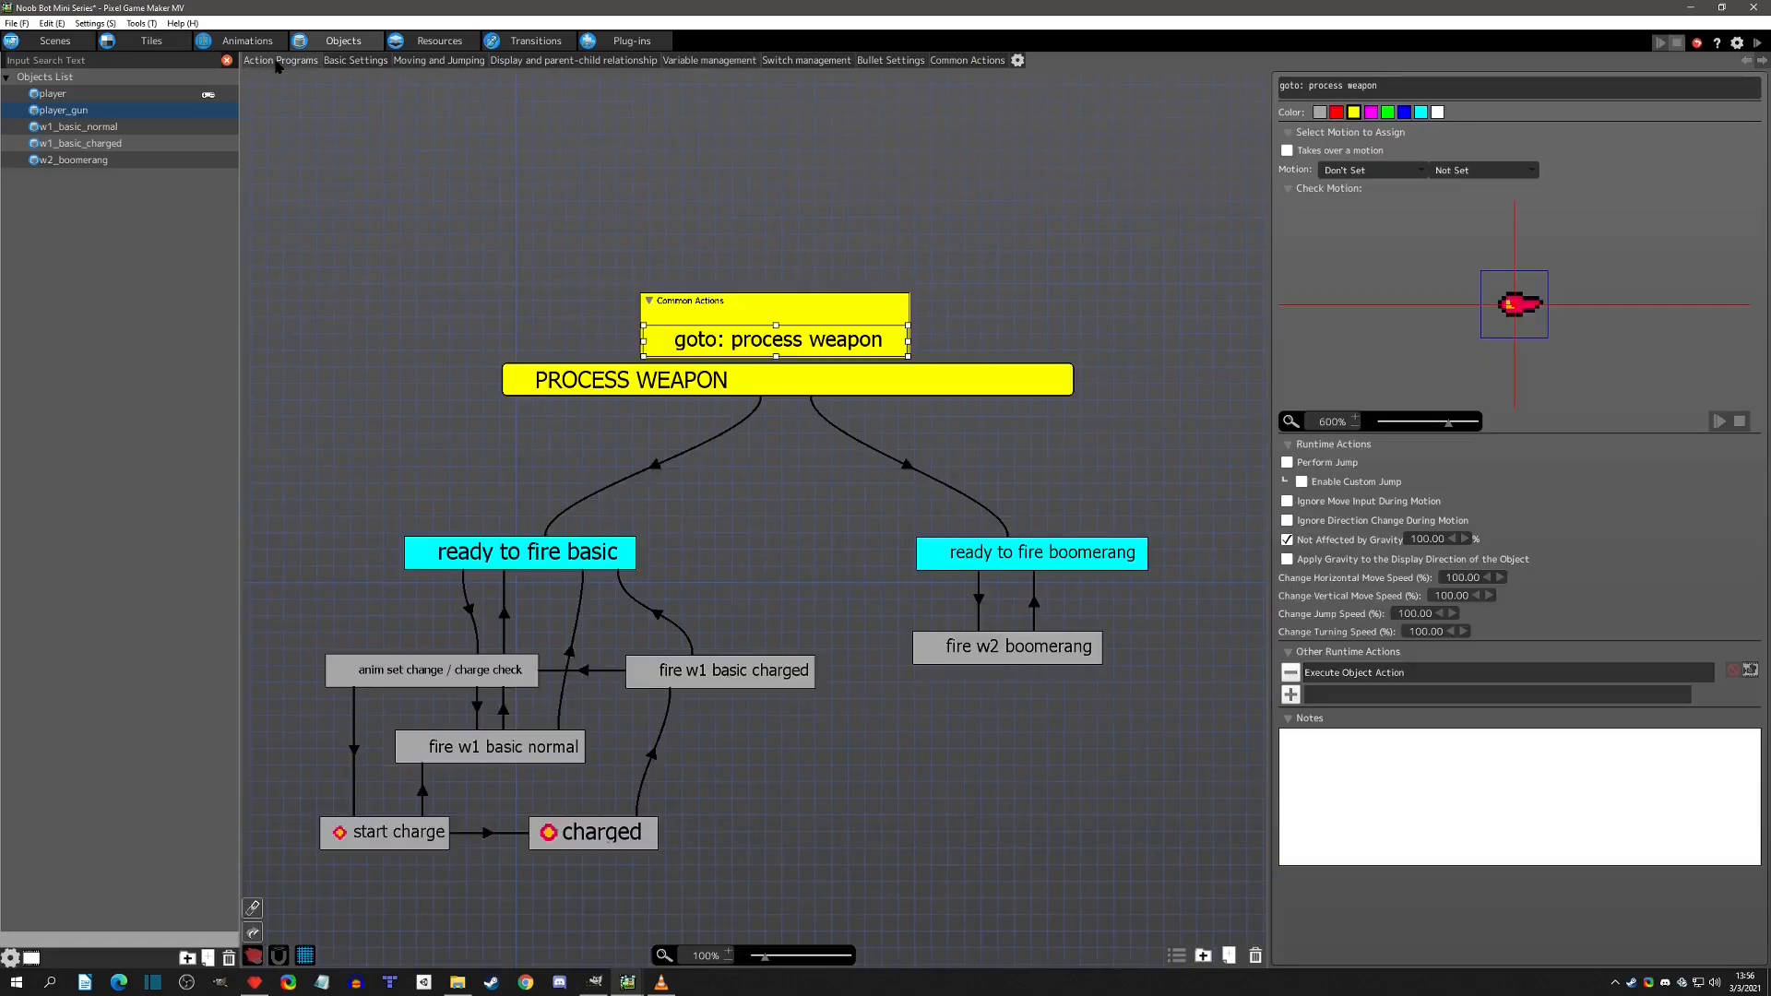
Add a Change Switch/Variable runtime action to goto: process weapon that changes Object Self's last_weapon variable.
left_click(1291, 694)
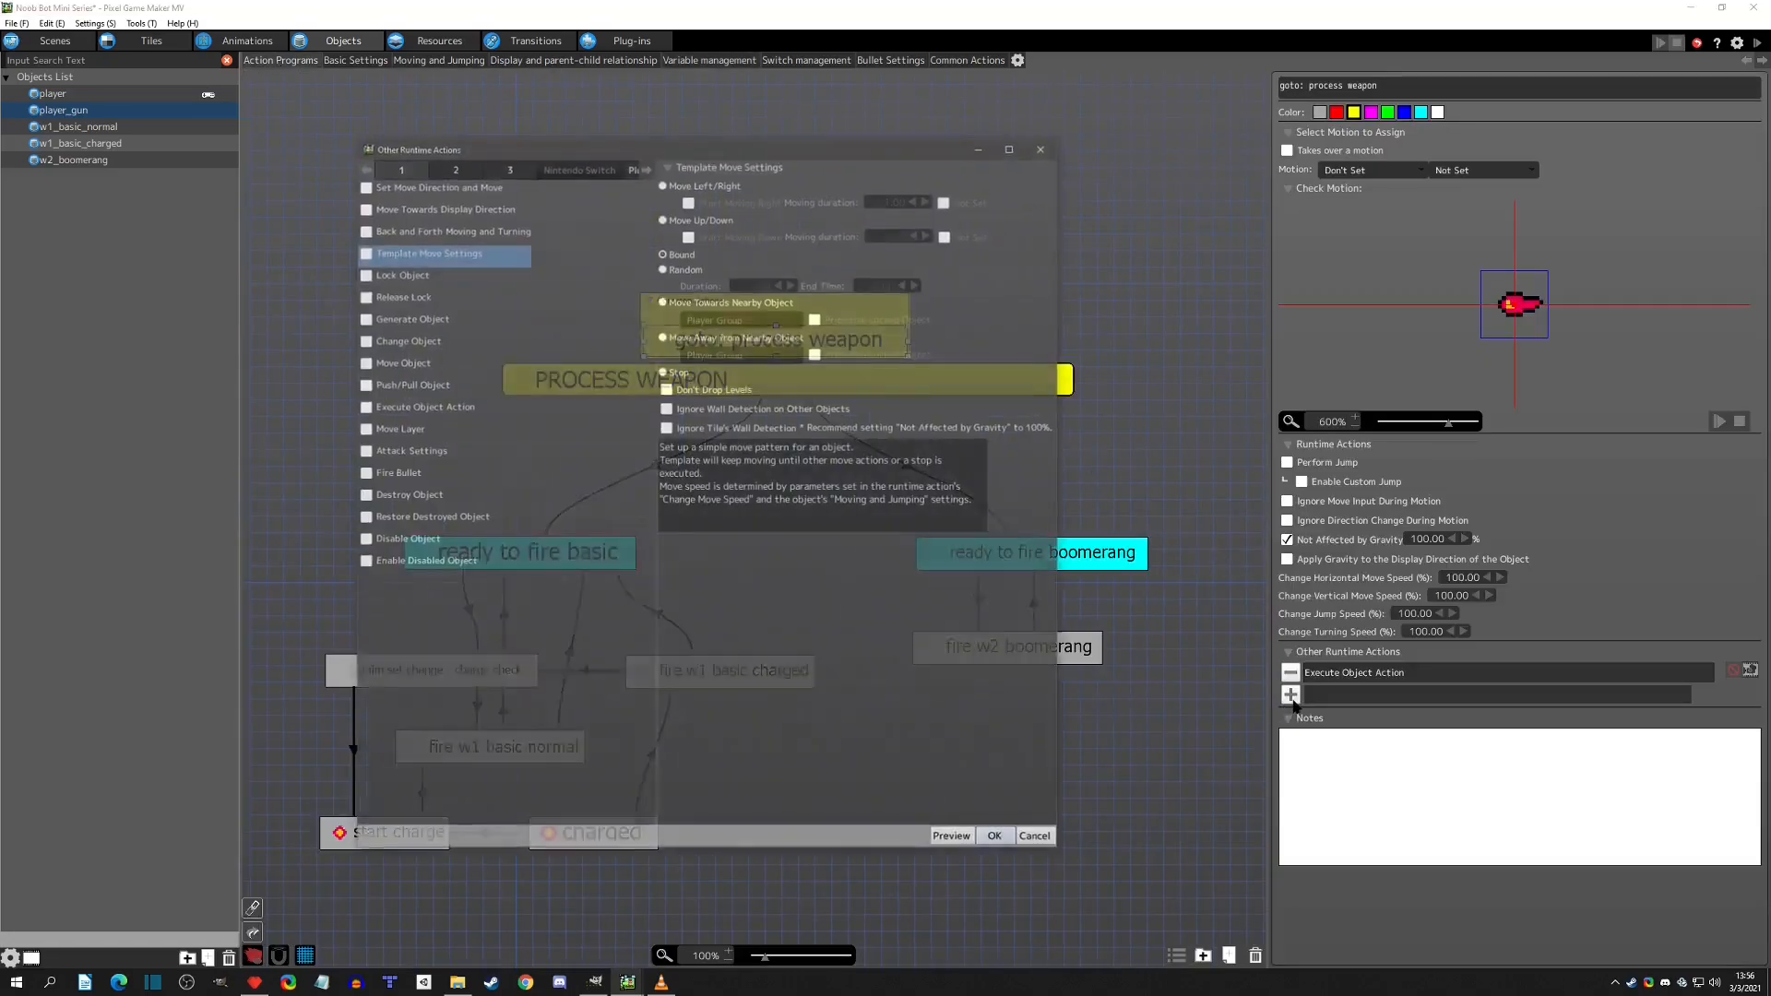
left_click(452, 168)
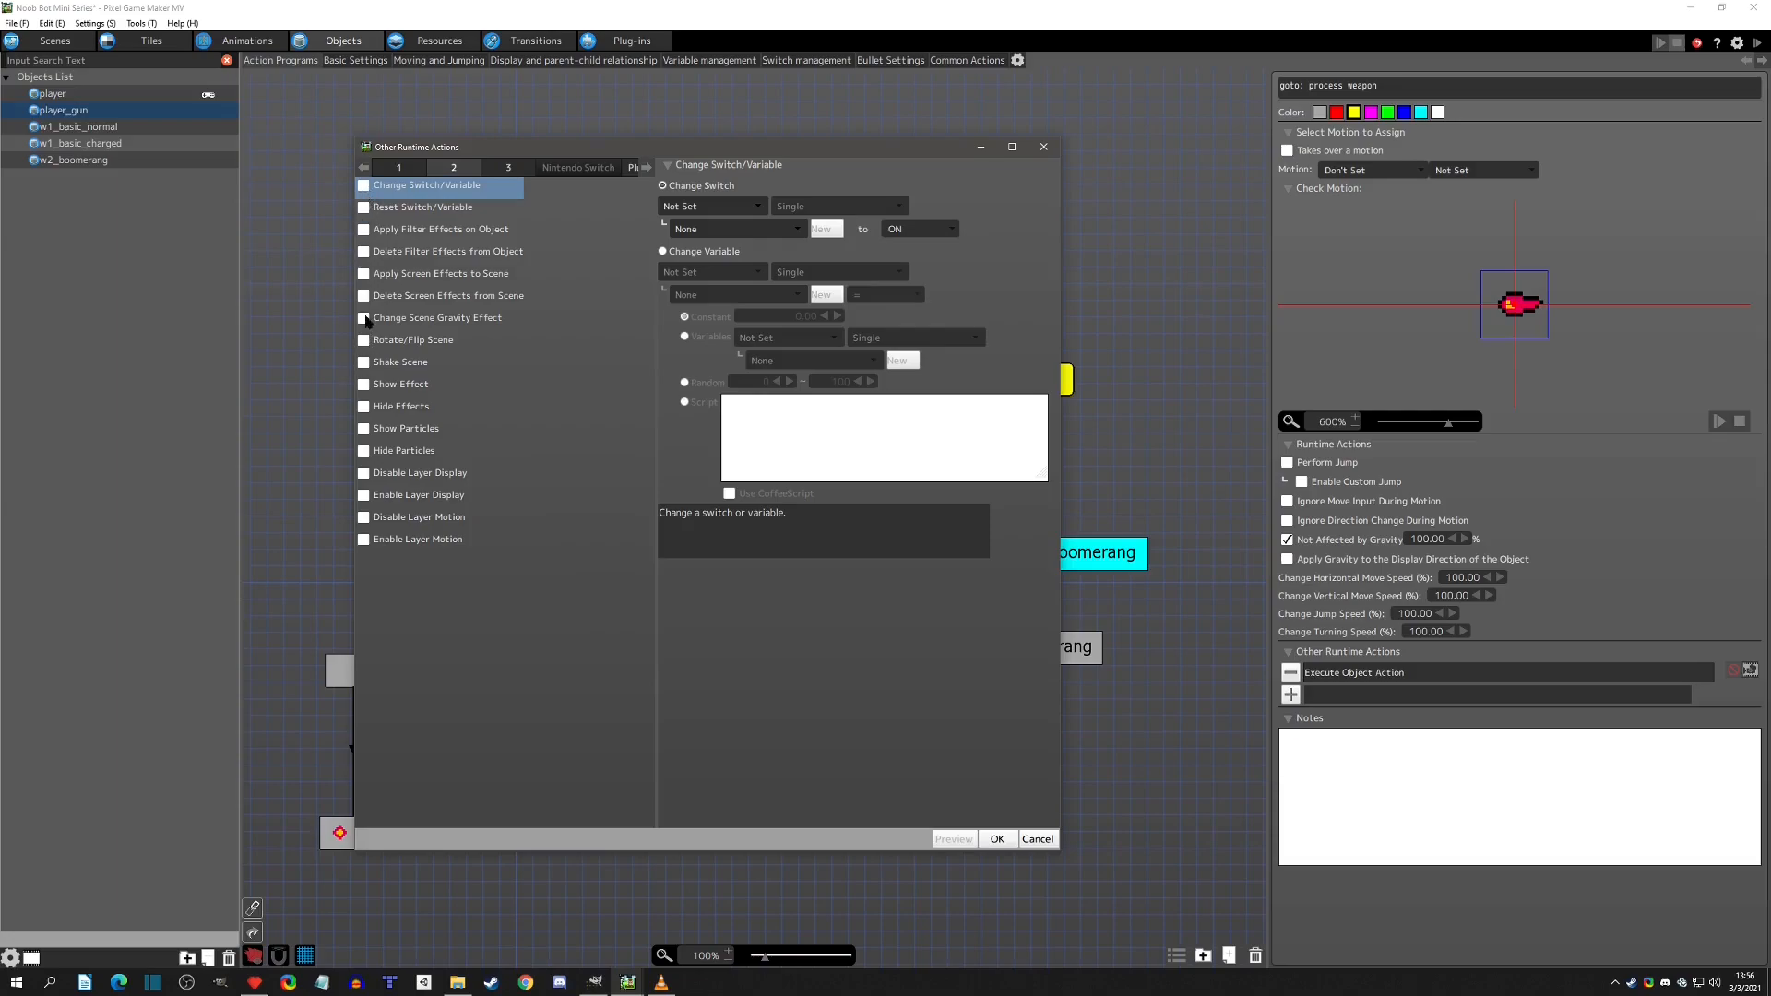
left_click(364, 186)
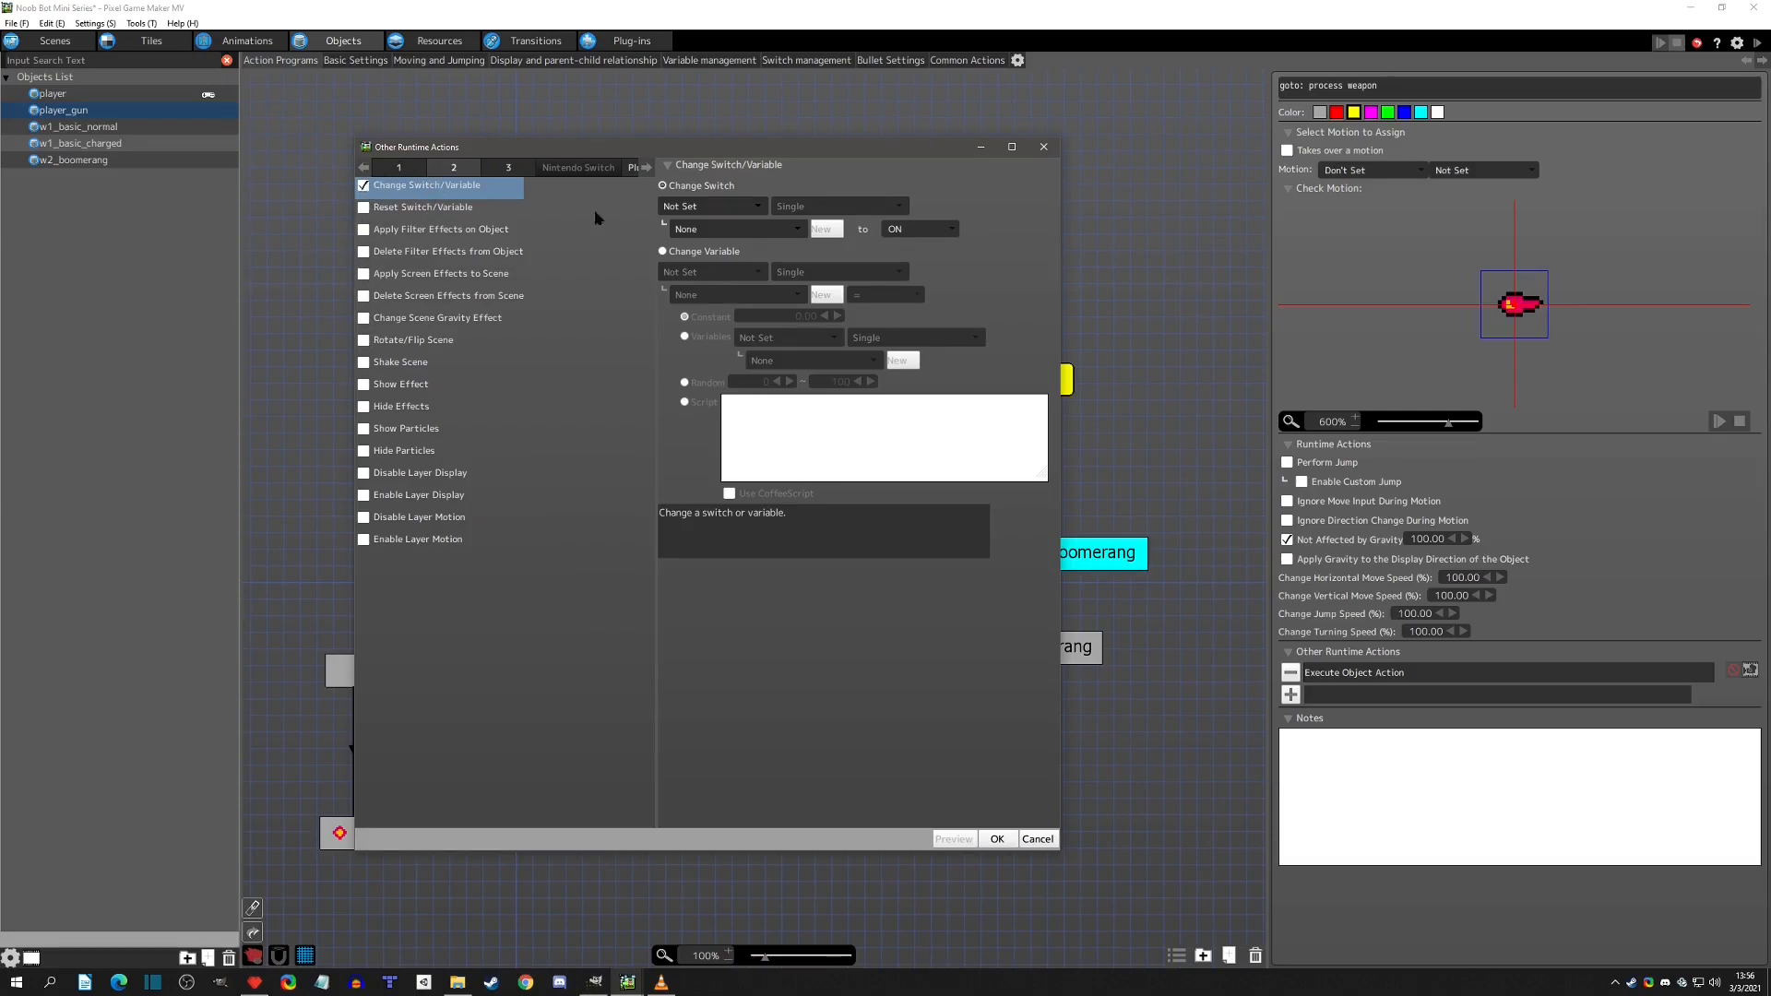
left_click(706, 251)
left_click(710, 272)
left_click(703, 308)
left_click(736, 295)
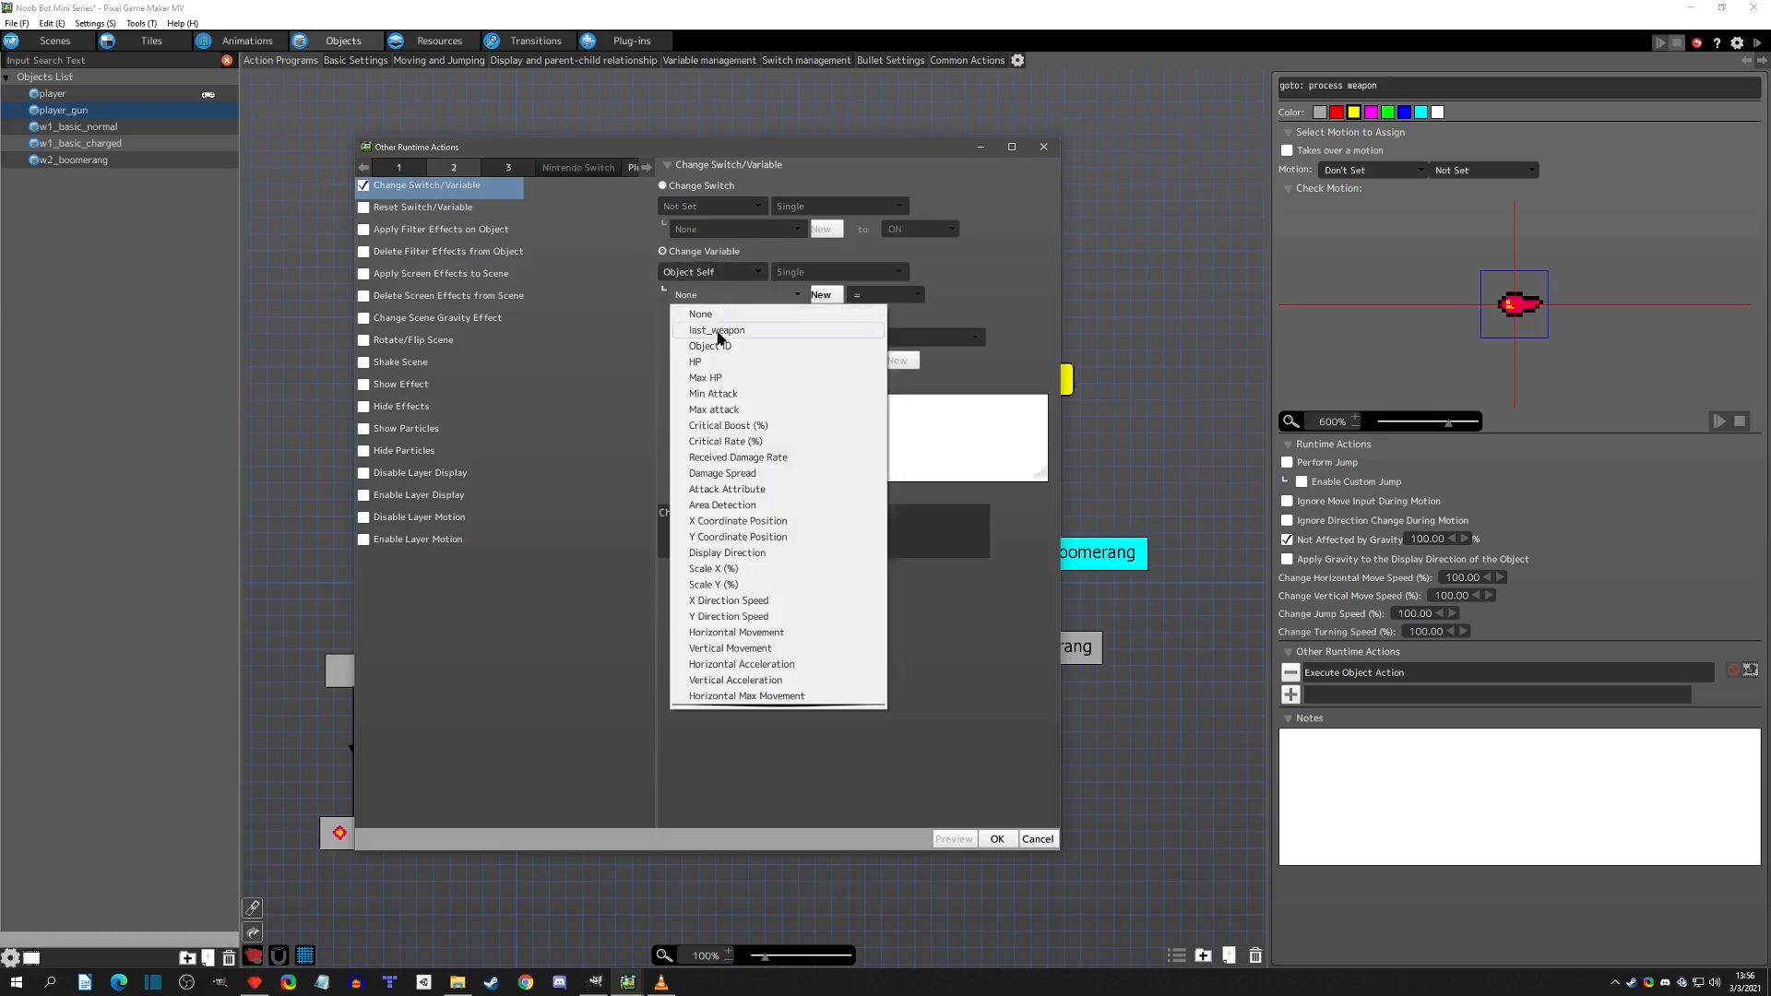
left_click(723, 337)
Assign the Noob Bot Mini Series Common variable CurrentWeapon to last_weapon, apply it, and move this action above Execute Object Action.
left_click(685, 337)
left_click(788, 337)
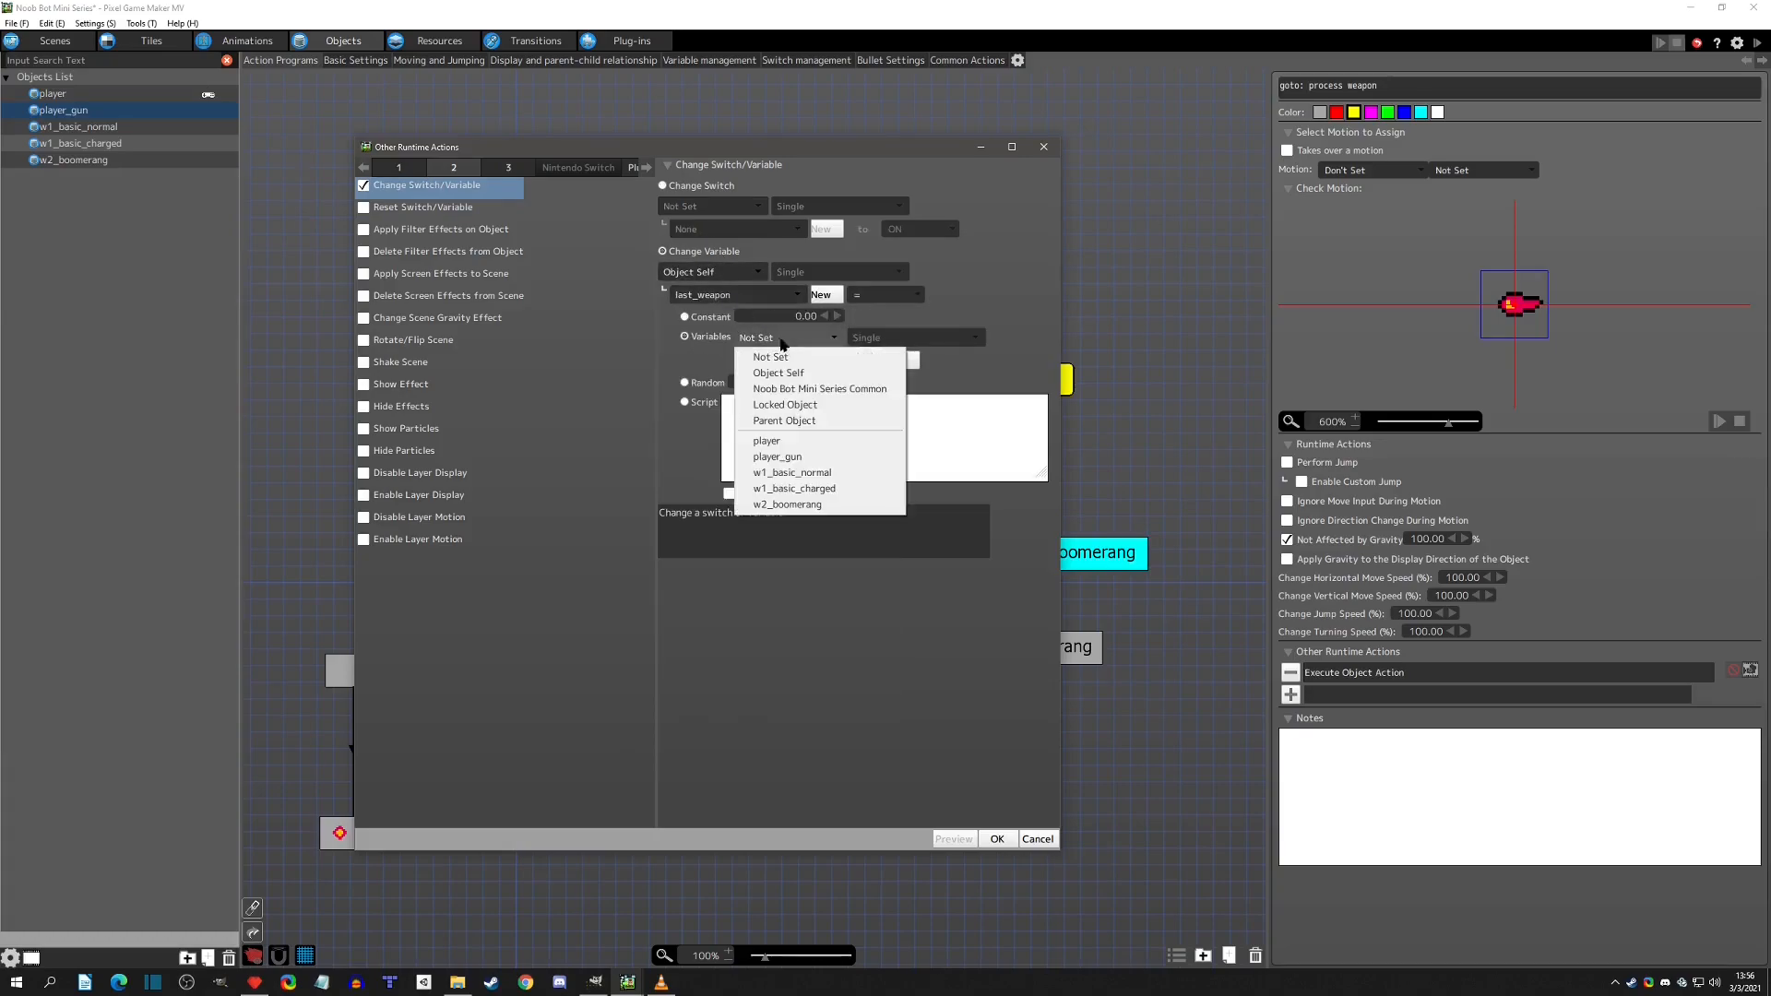
left_click(794, 370)
left_click(795, 361)
left_click(797, 399)
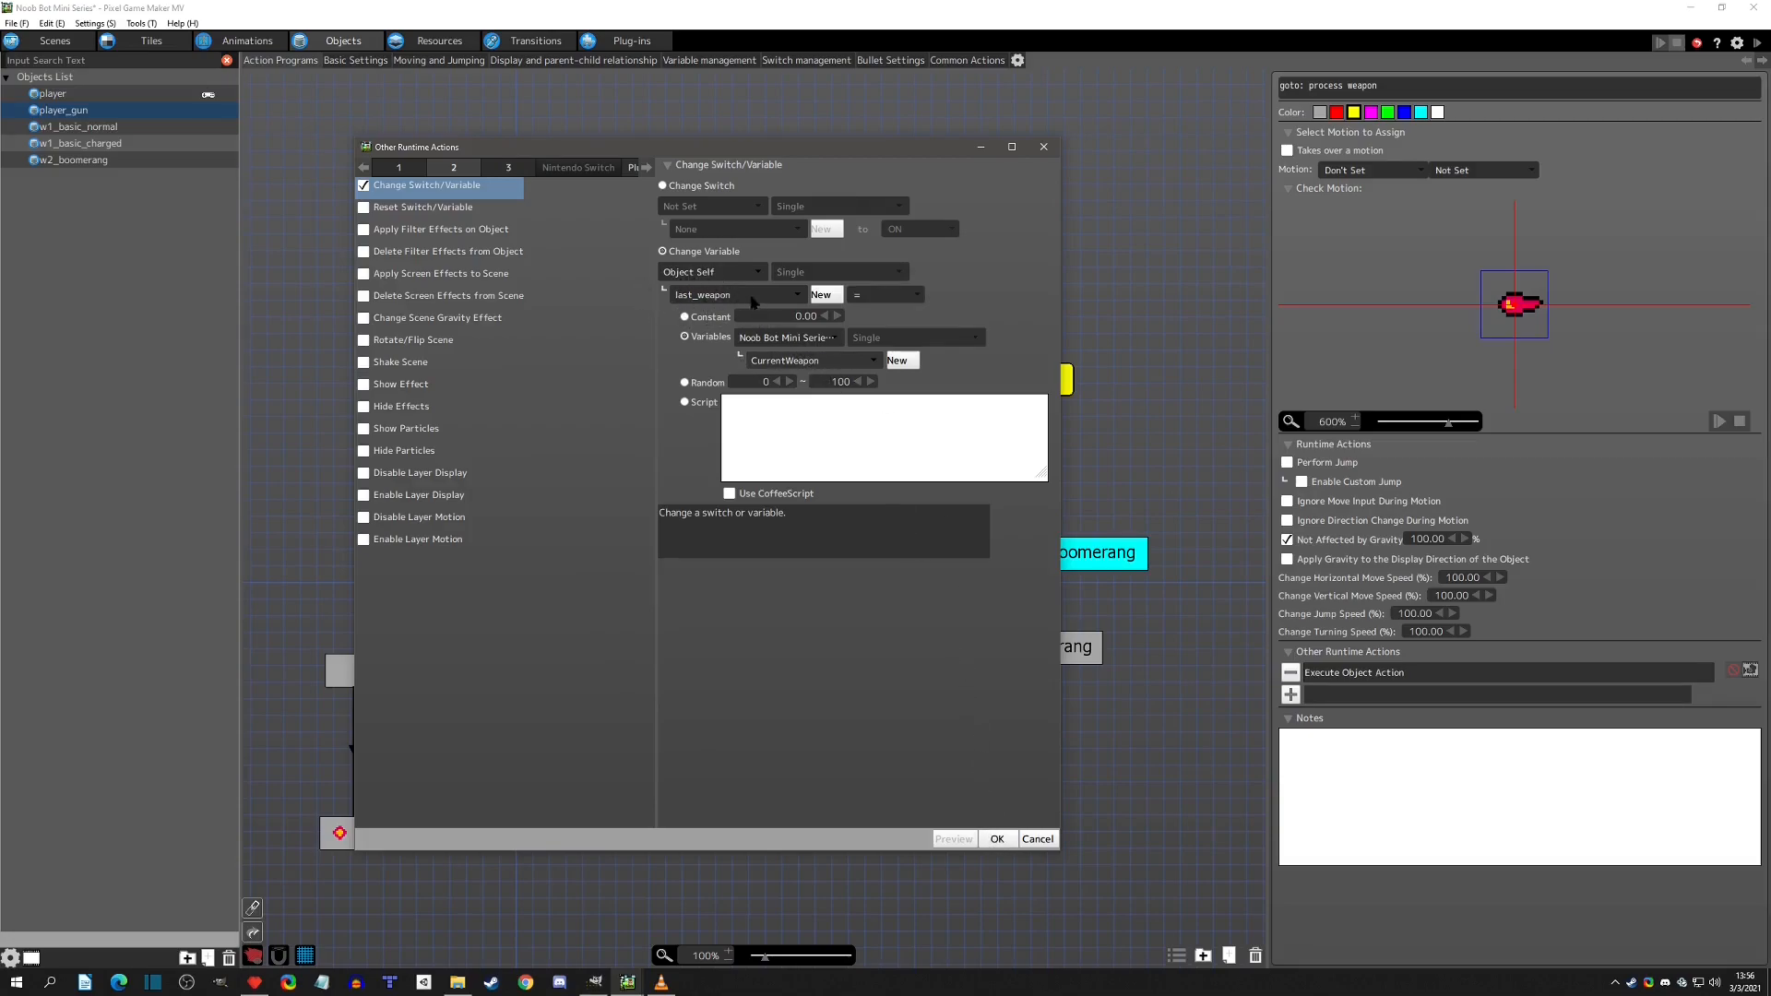
left_click(998, 839)
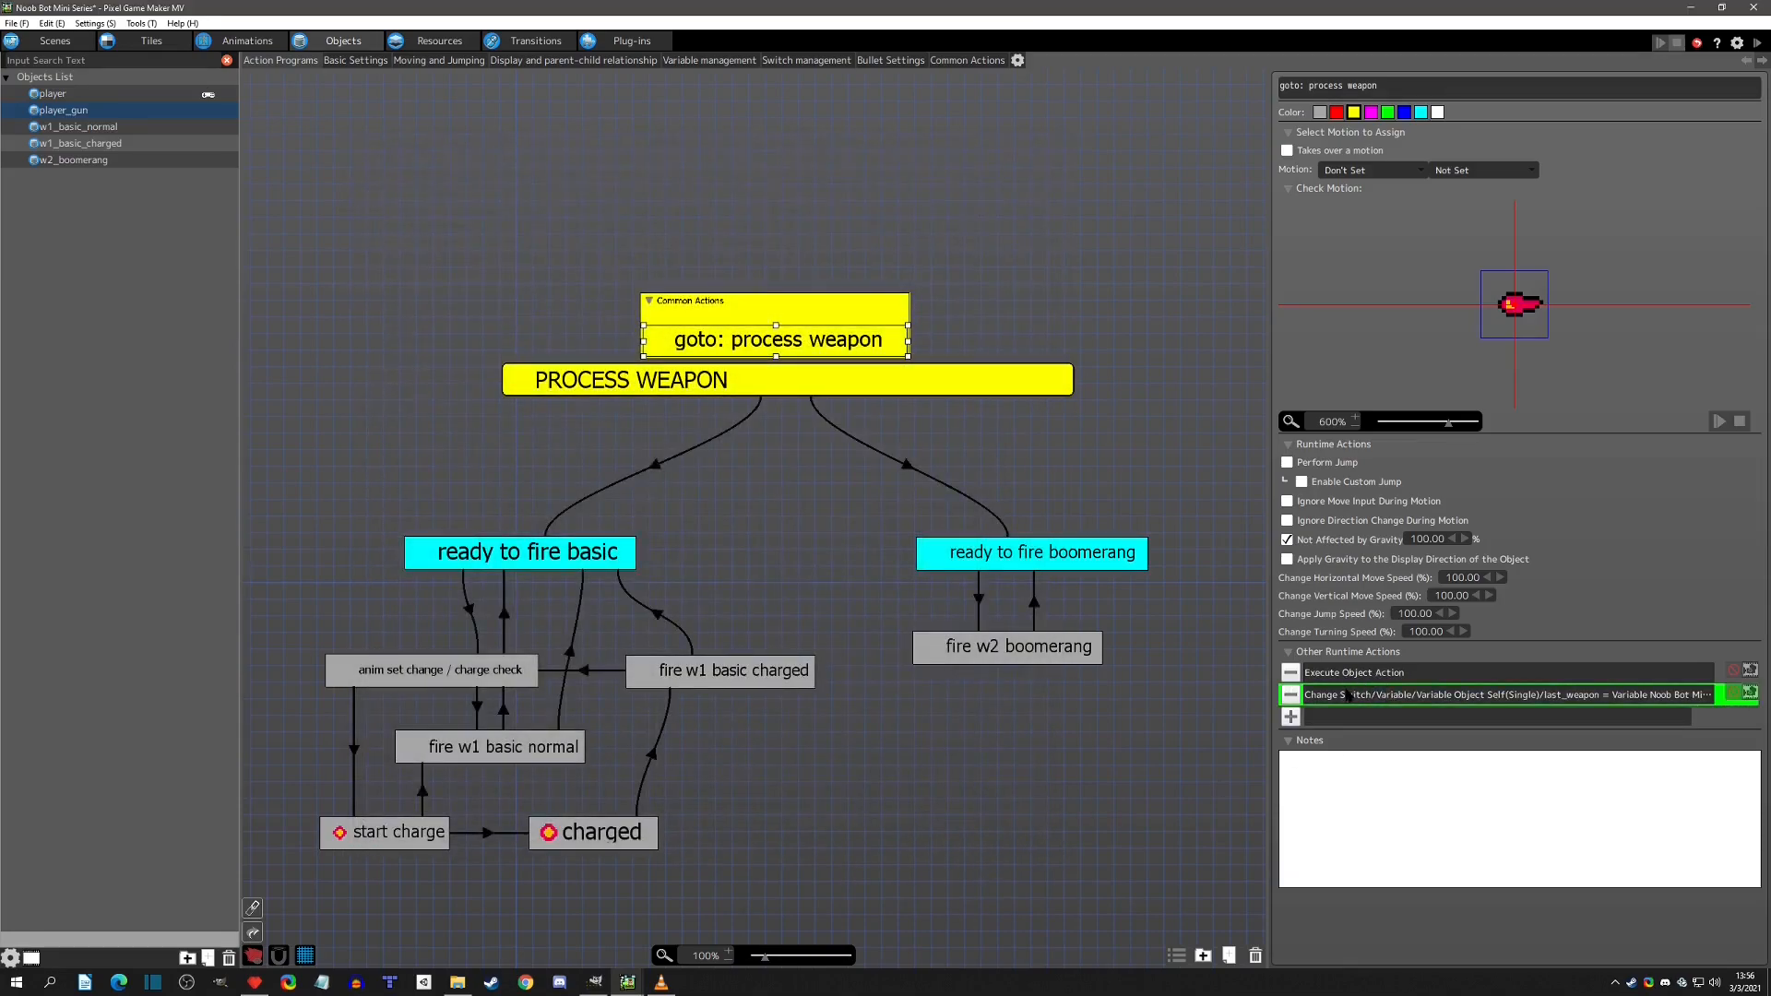
left_click_drag(1377, 695, 1393, 668)
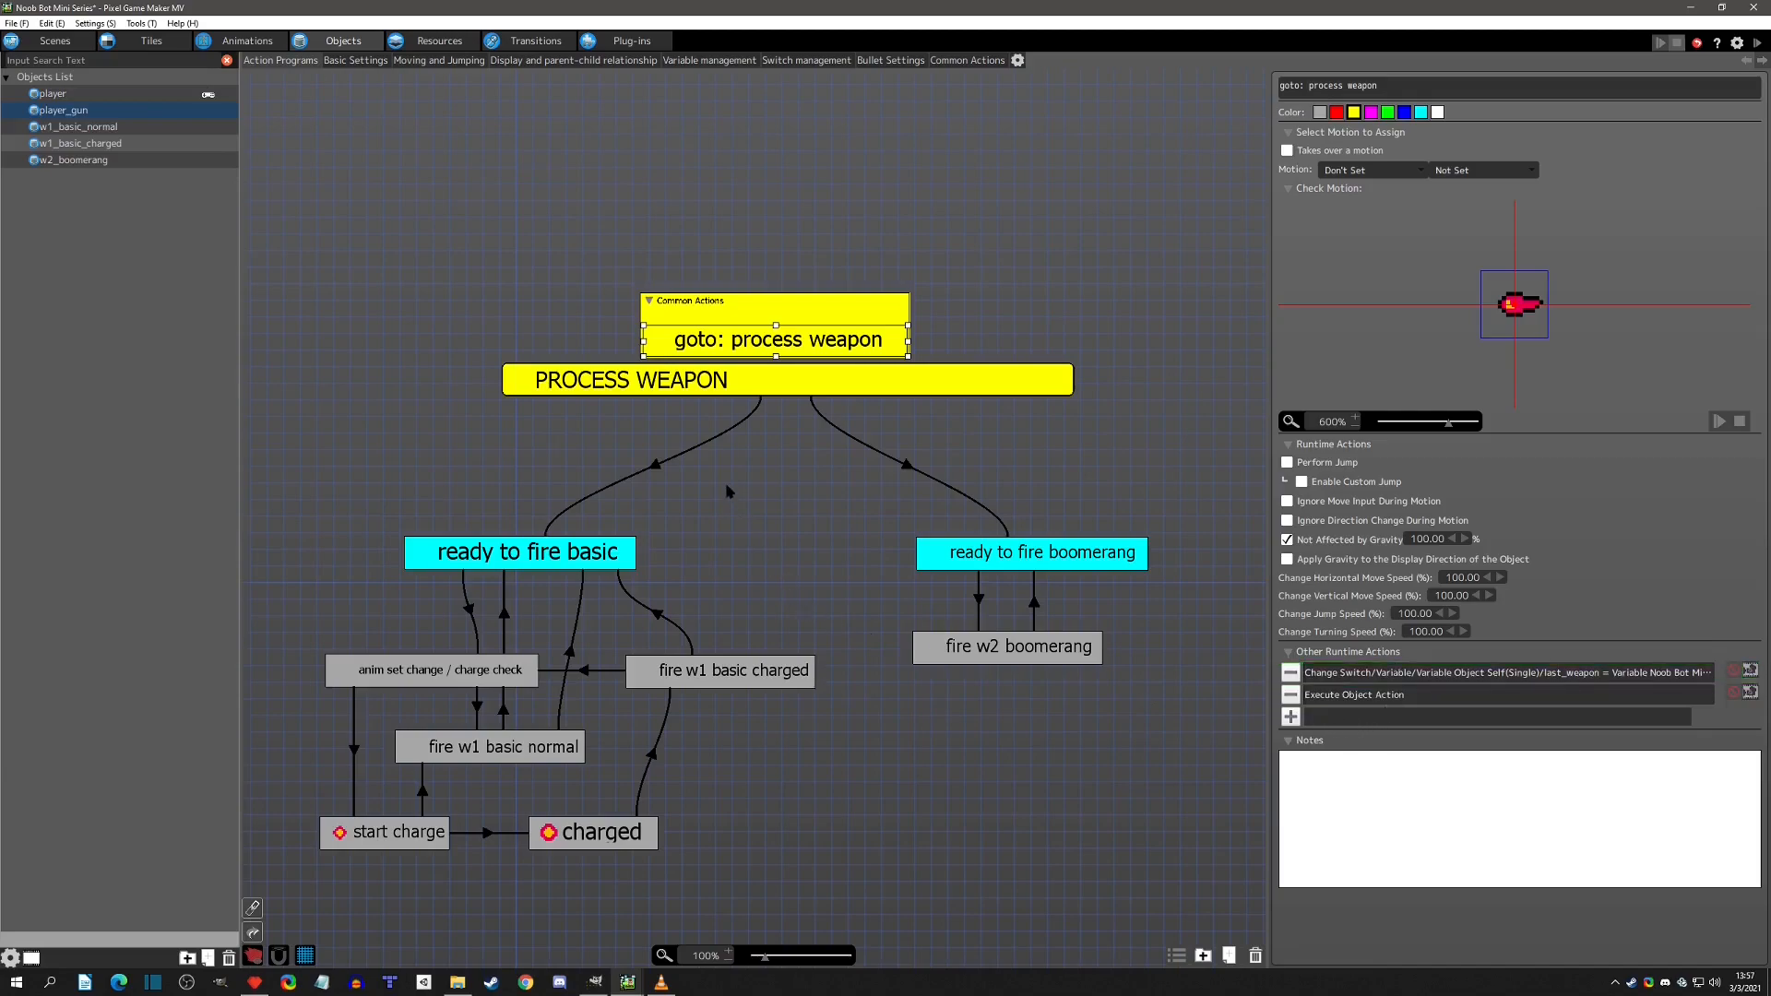
Review the weapon action boxes and the CurrentWeapon condition on the link from PROCESS WEAPON to ready to fire boomerang.
left_click(762, 378)
left_click(755, 417)
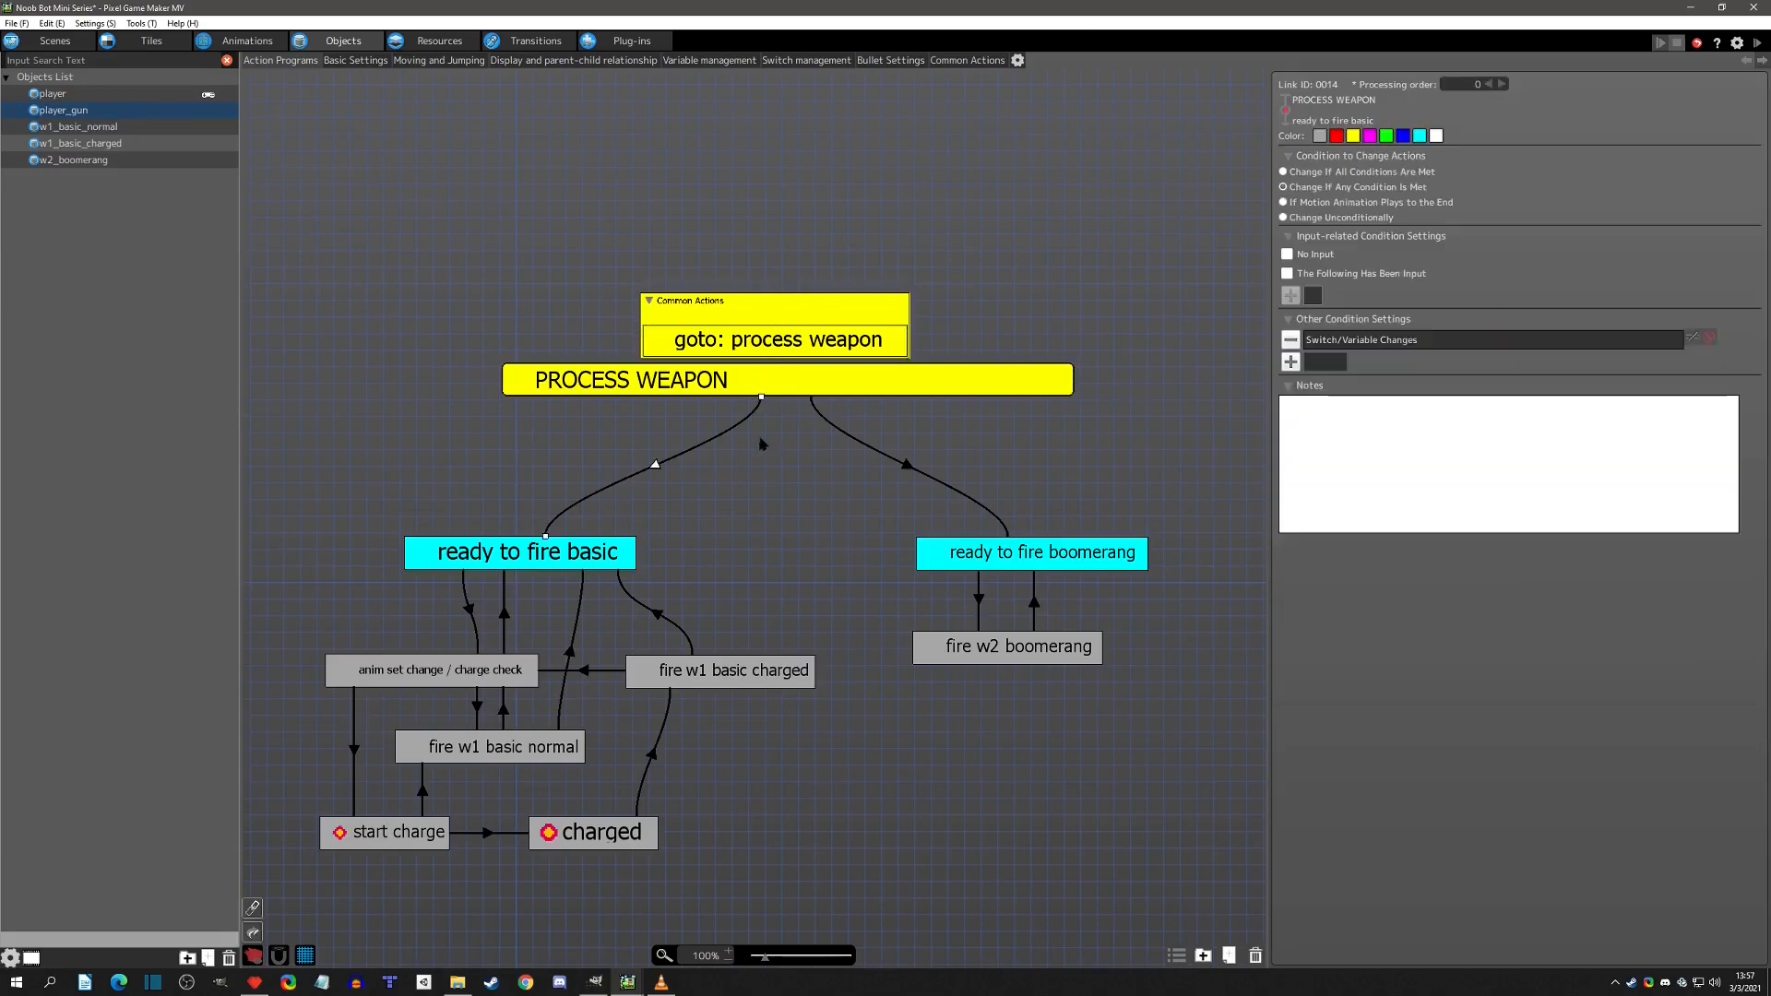
left_click(964, 646)
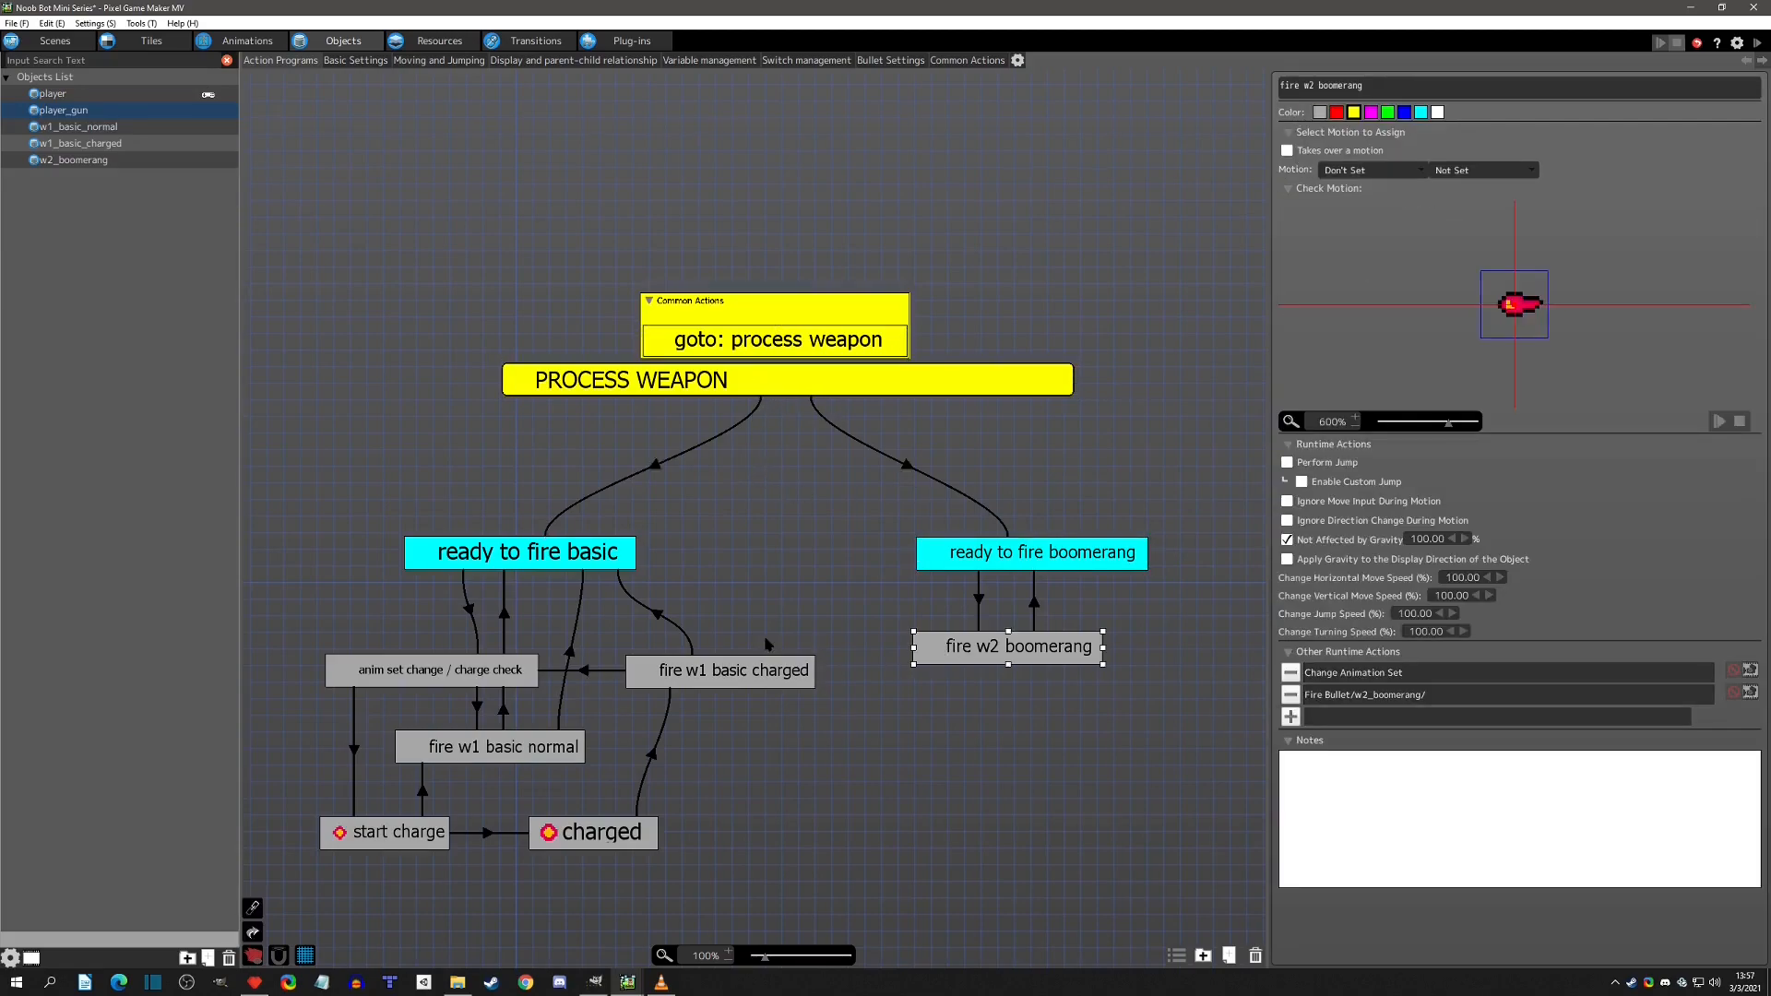
left_click(640, 840)
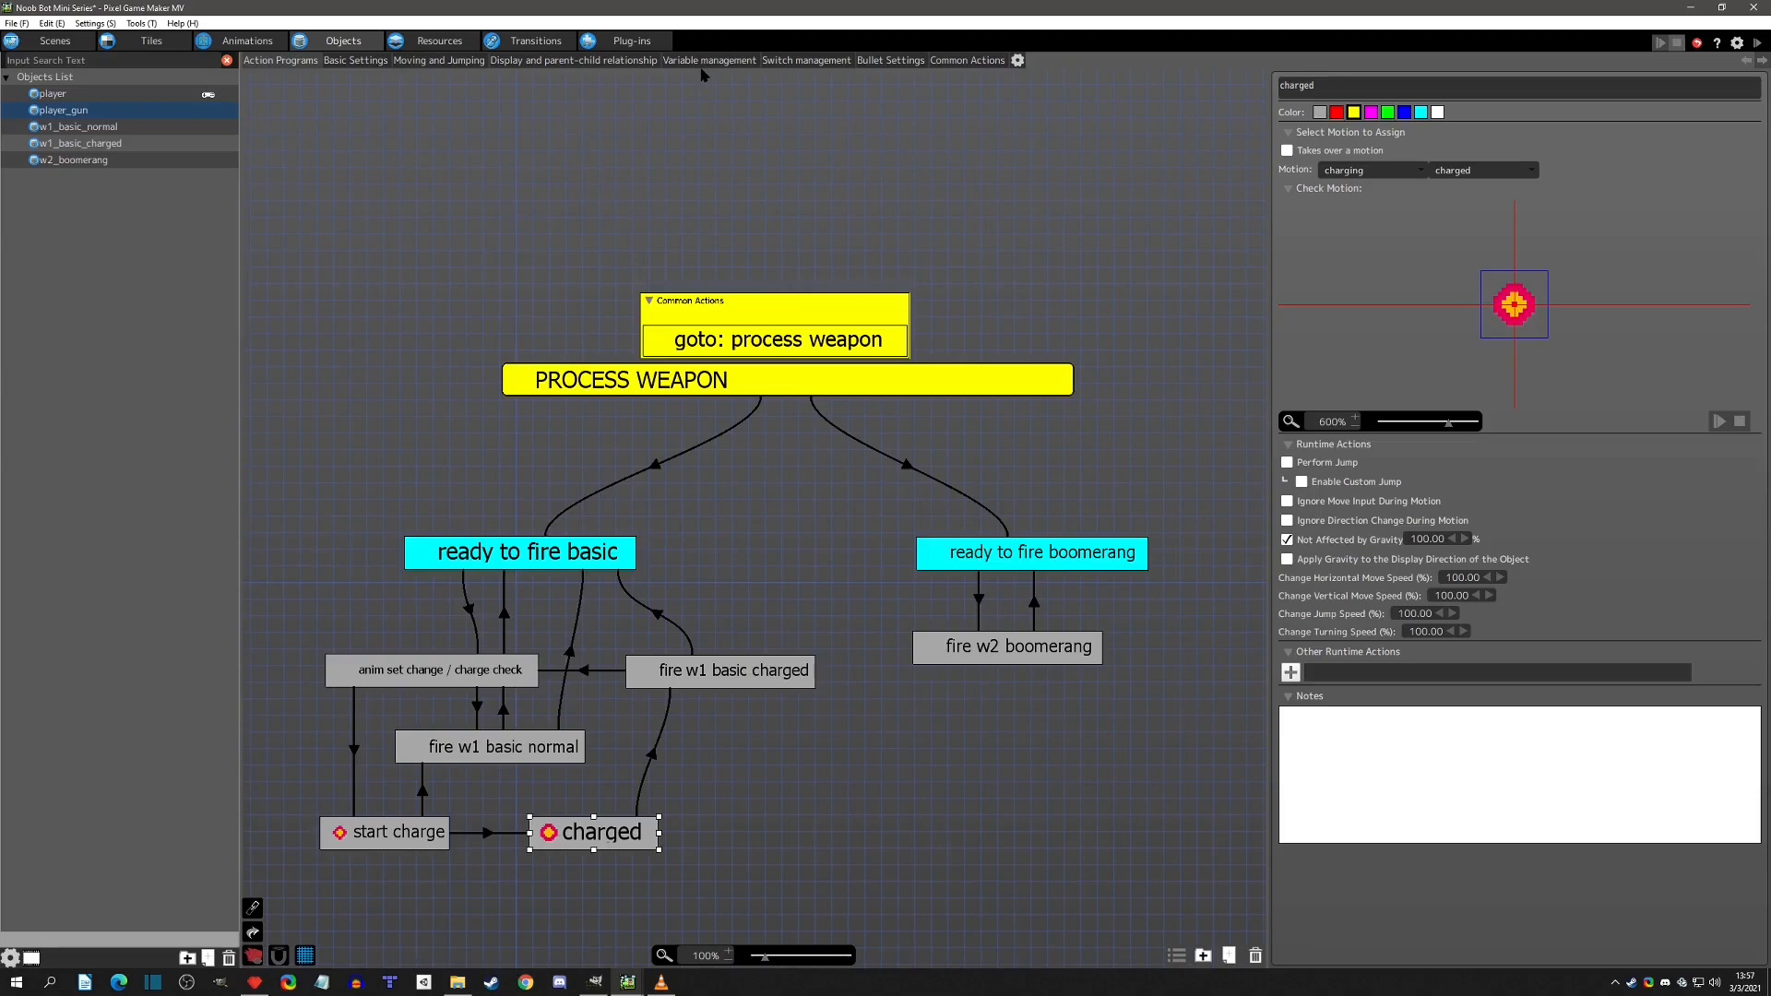
left_click(767, 344)
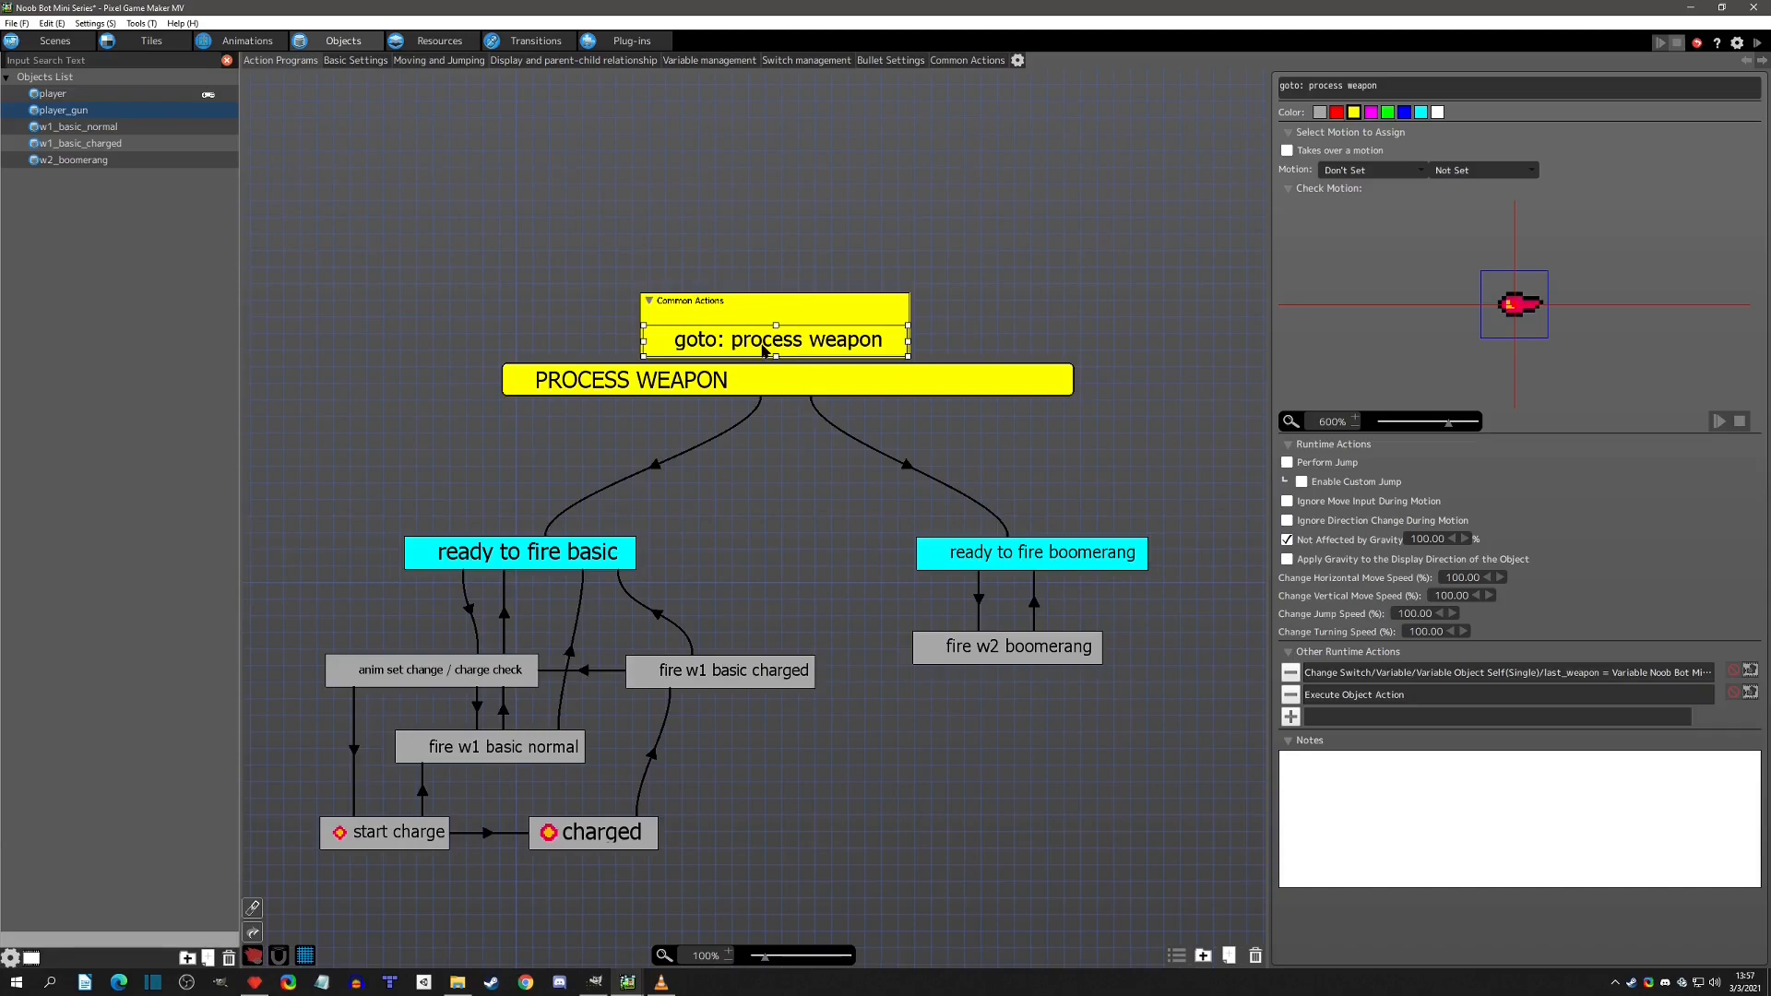
left_click(781, 388)
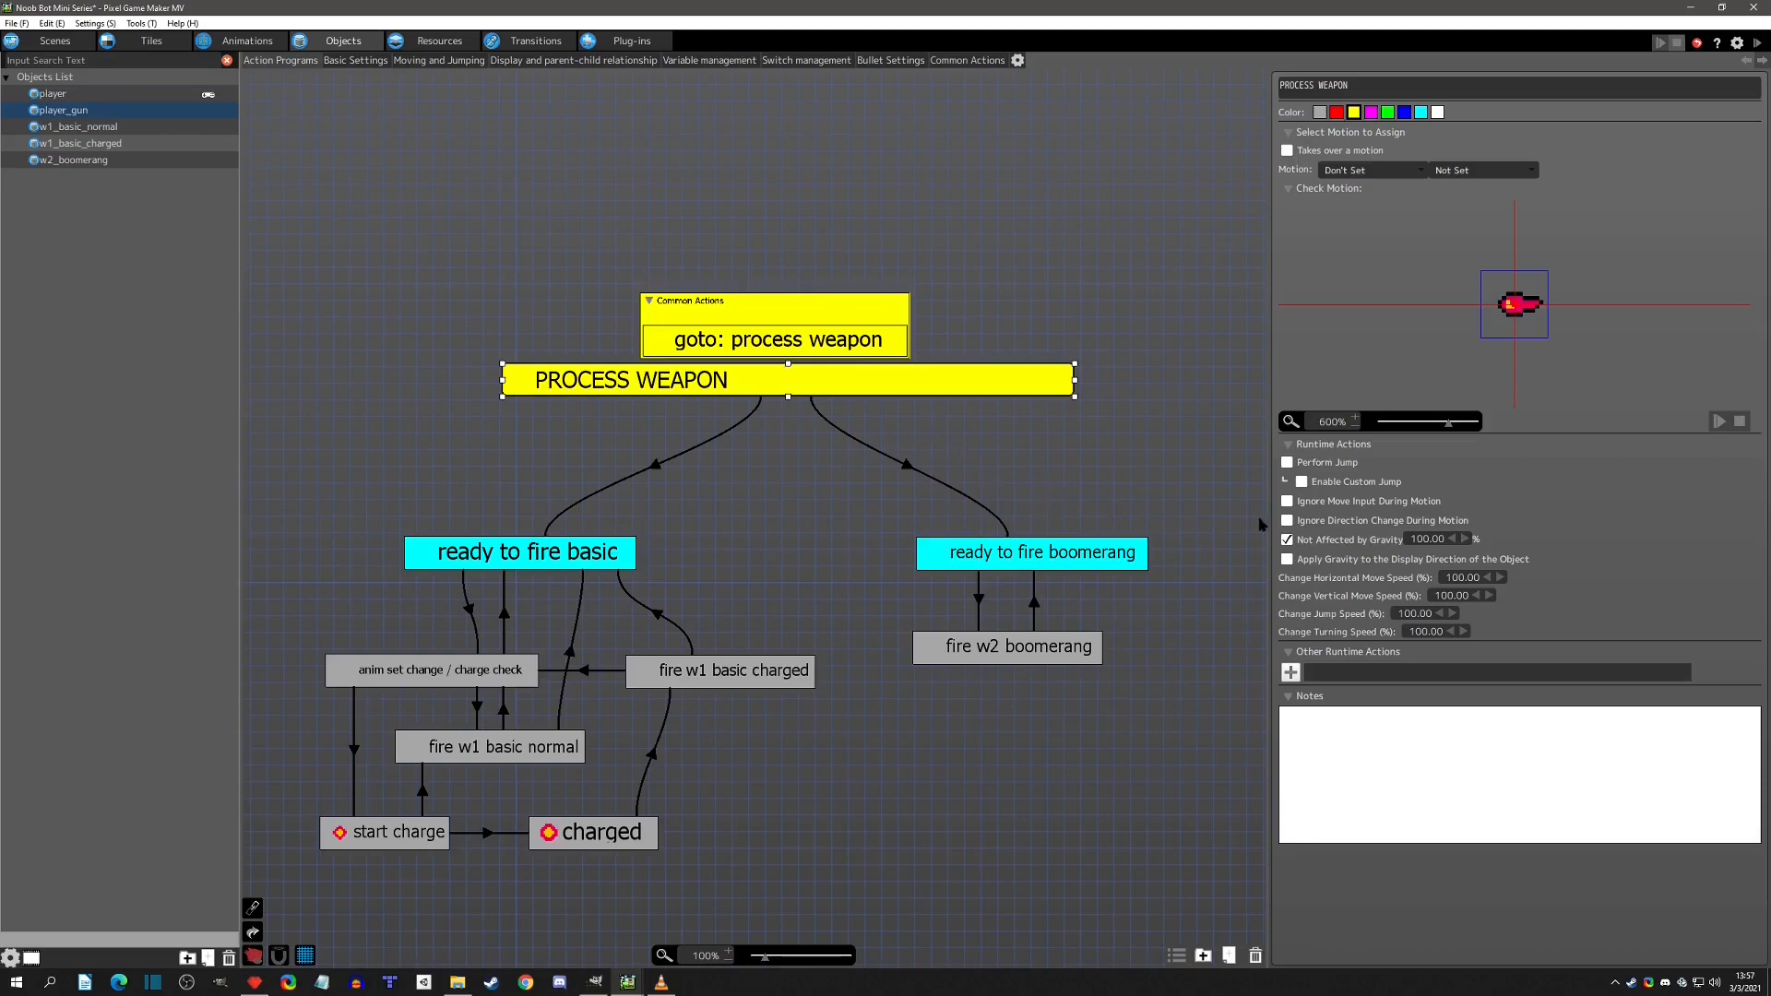
left_click(905, 468)
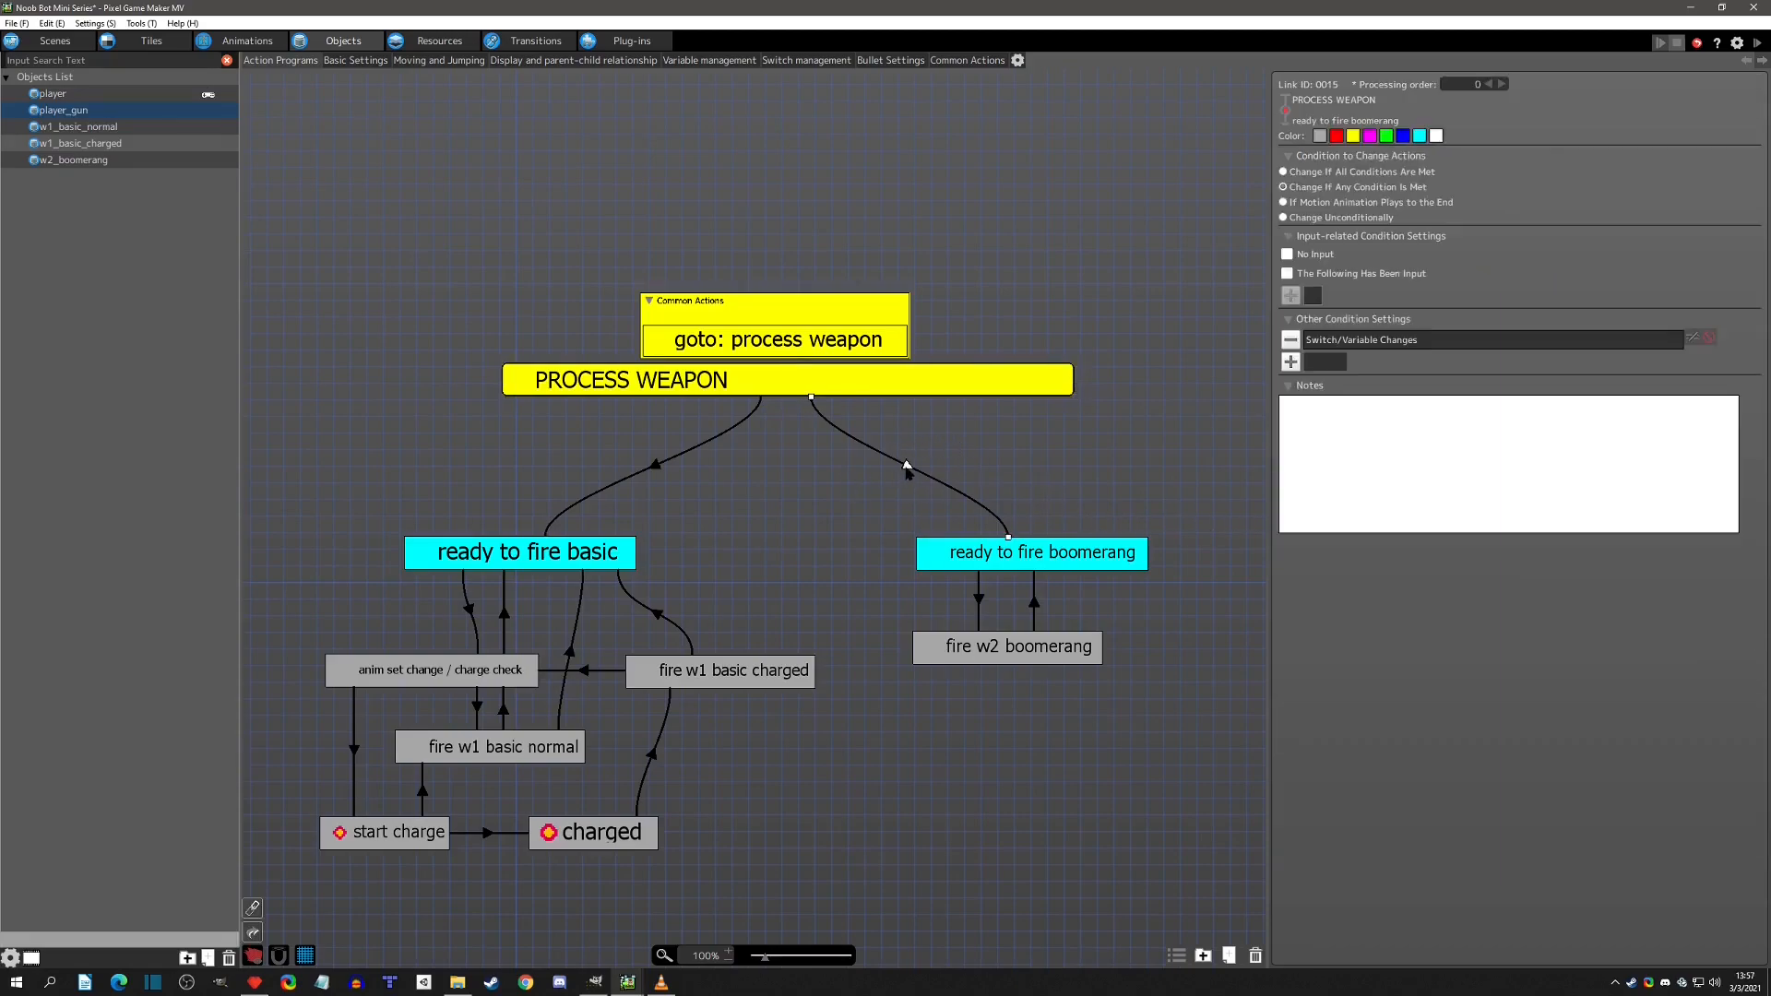
double_click(1415, 343)
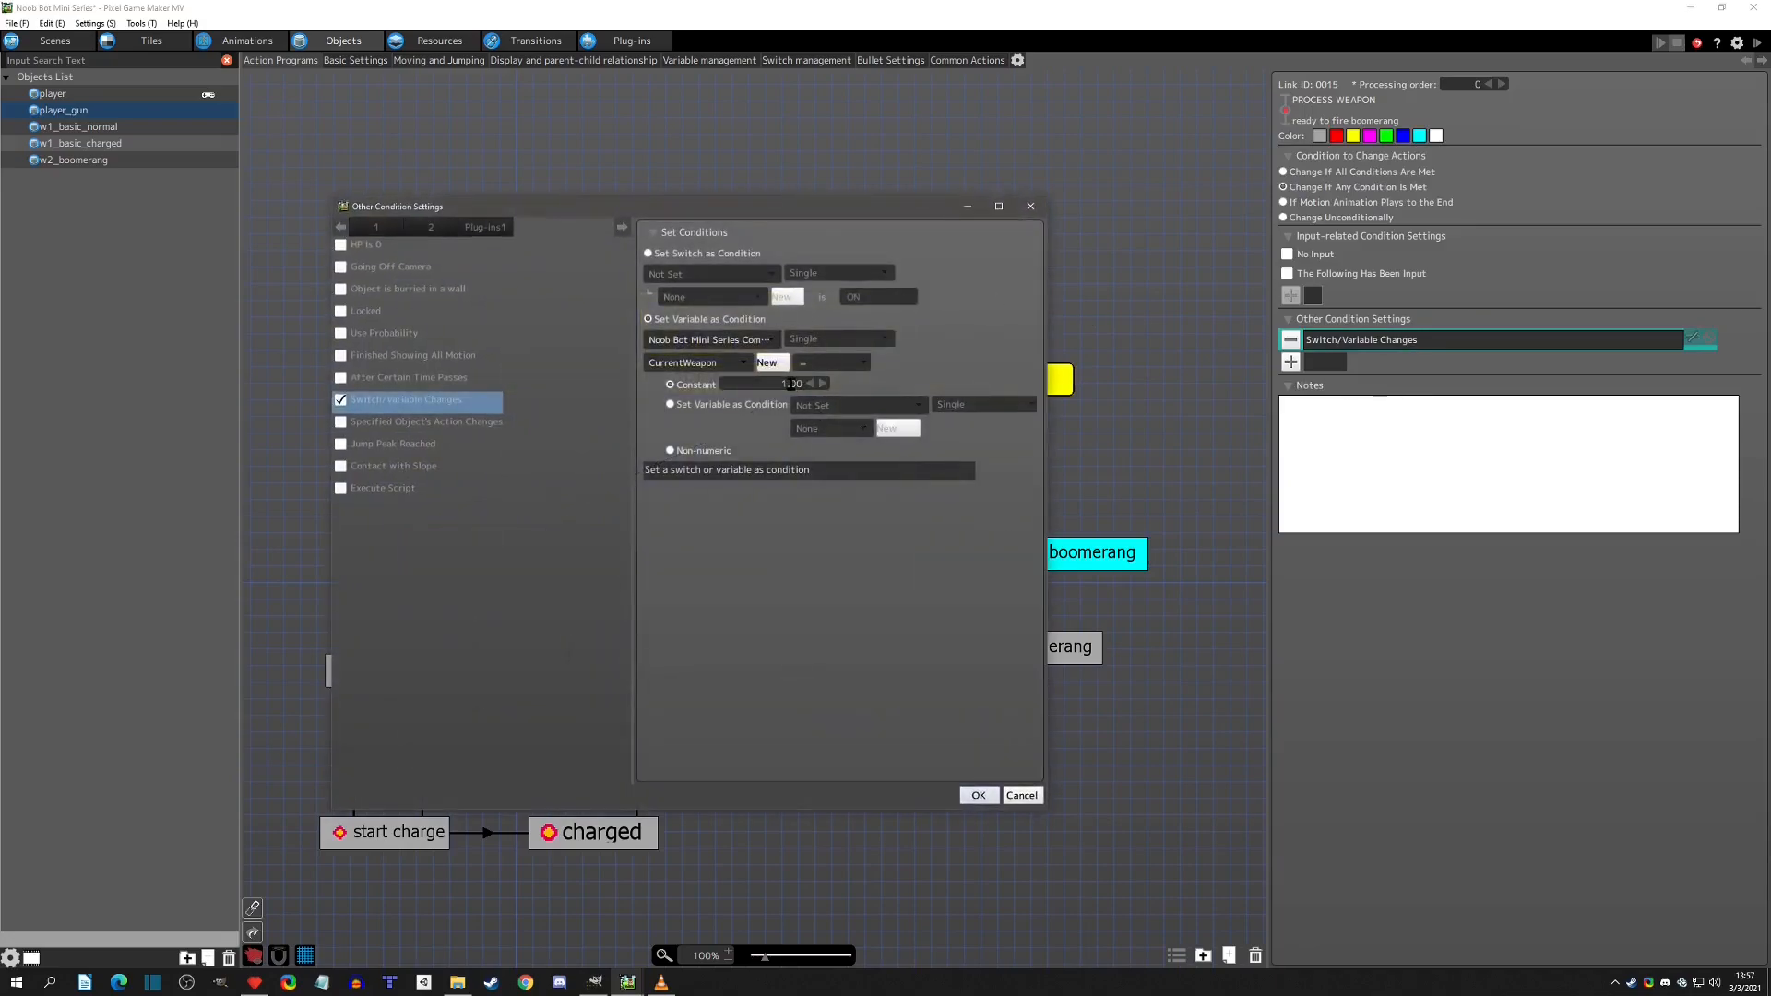
left_click(1032, 207)
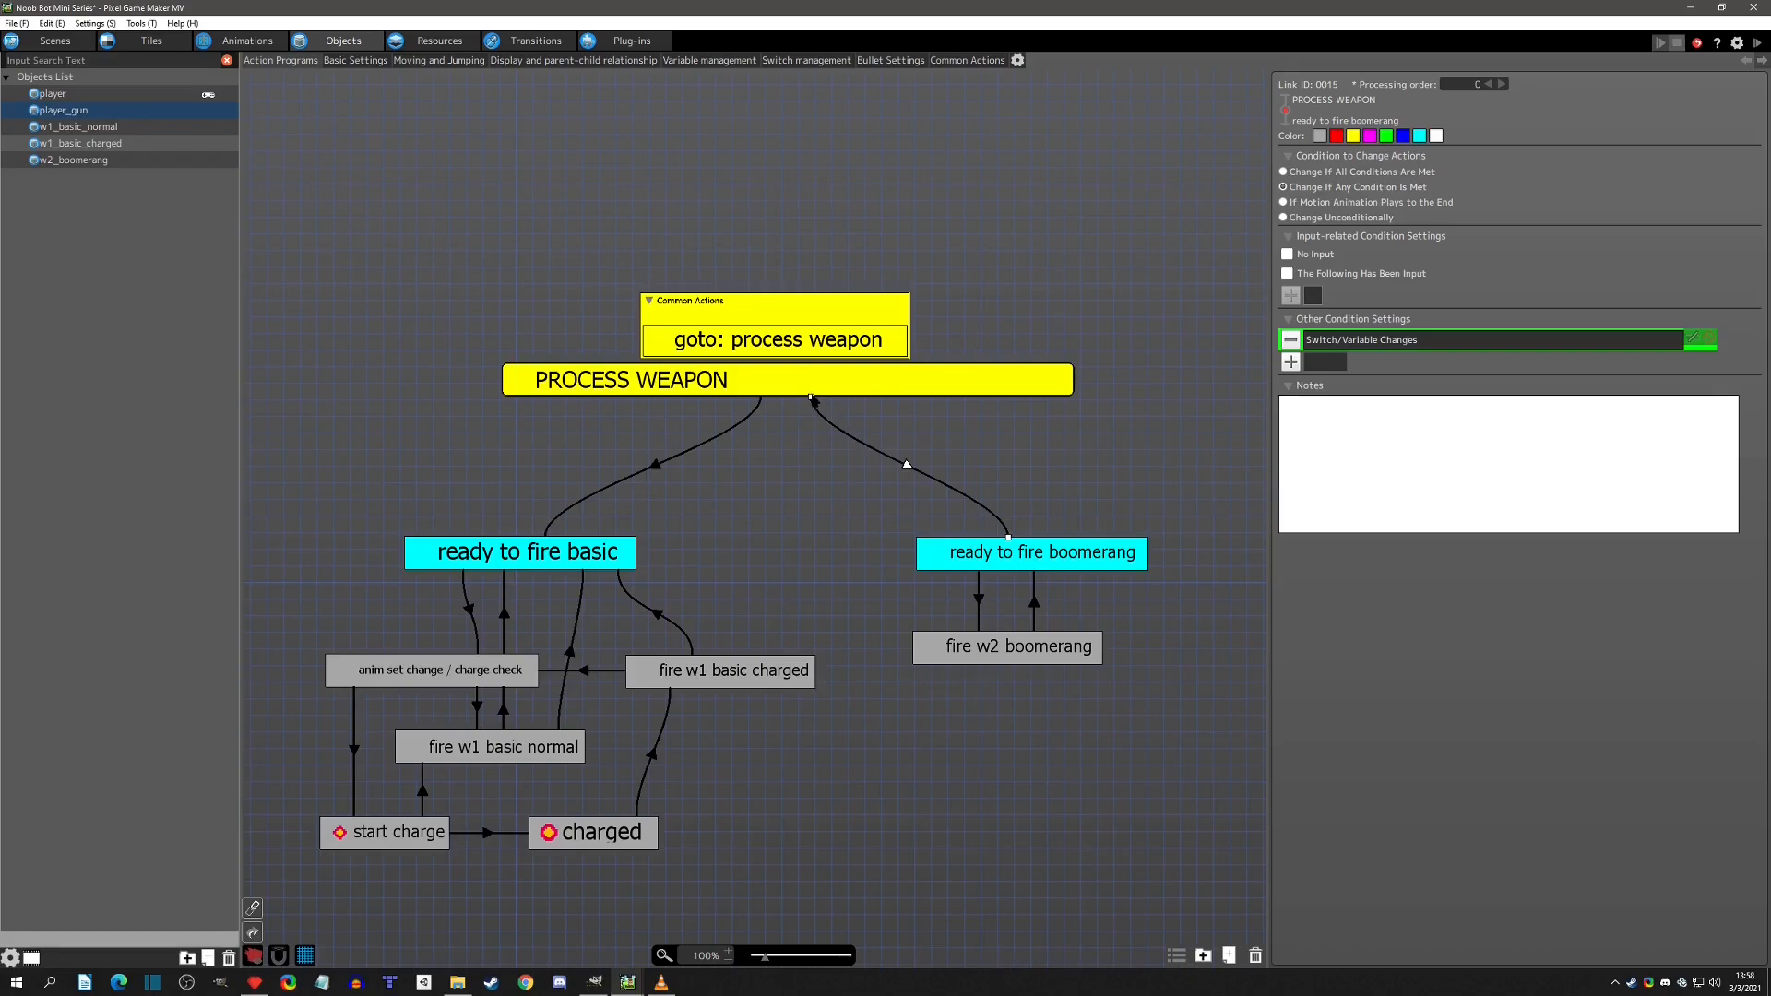
Create a motion animation named hud_switcher with its image resource left as Not Set, and use Center as its origin.
left_click(240, 40)
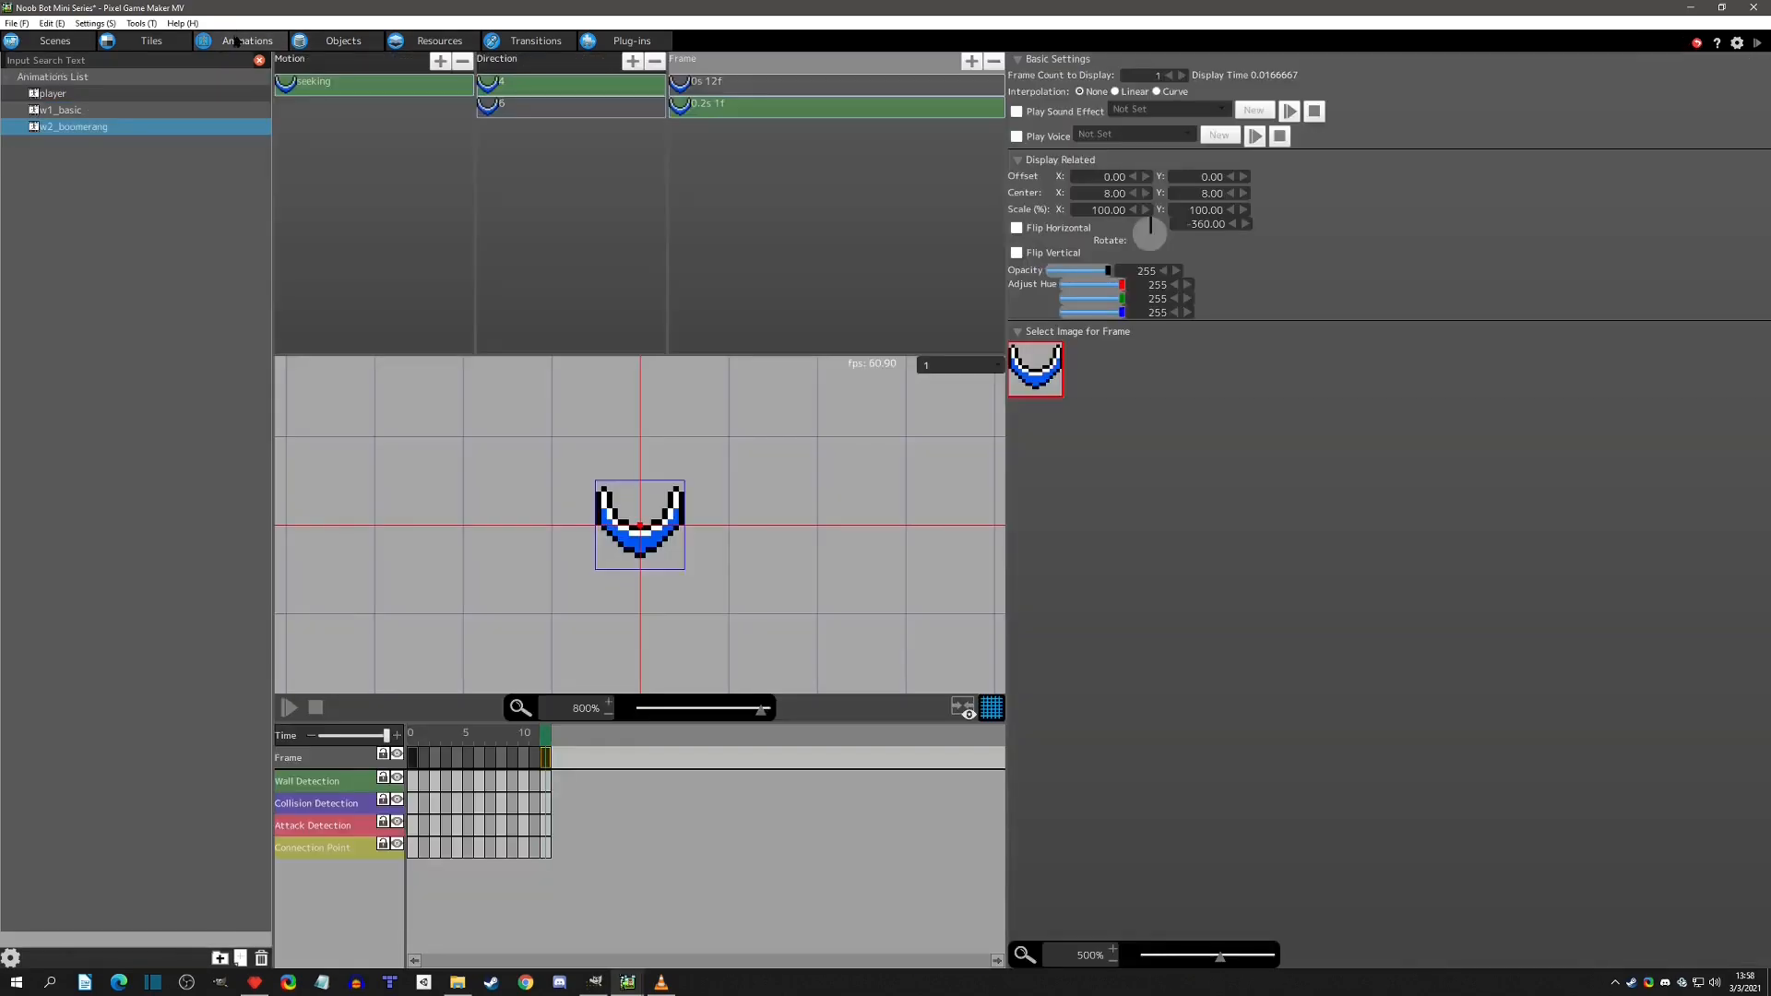
right_click(61, 168)
left_click(83, 185)
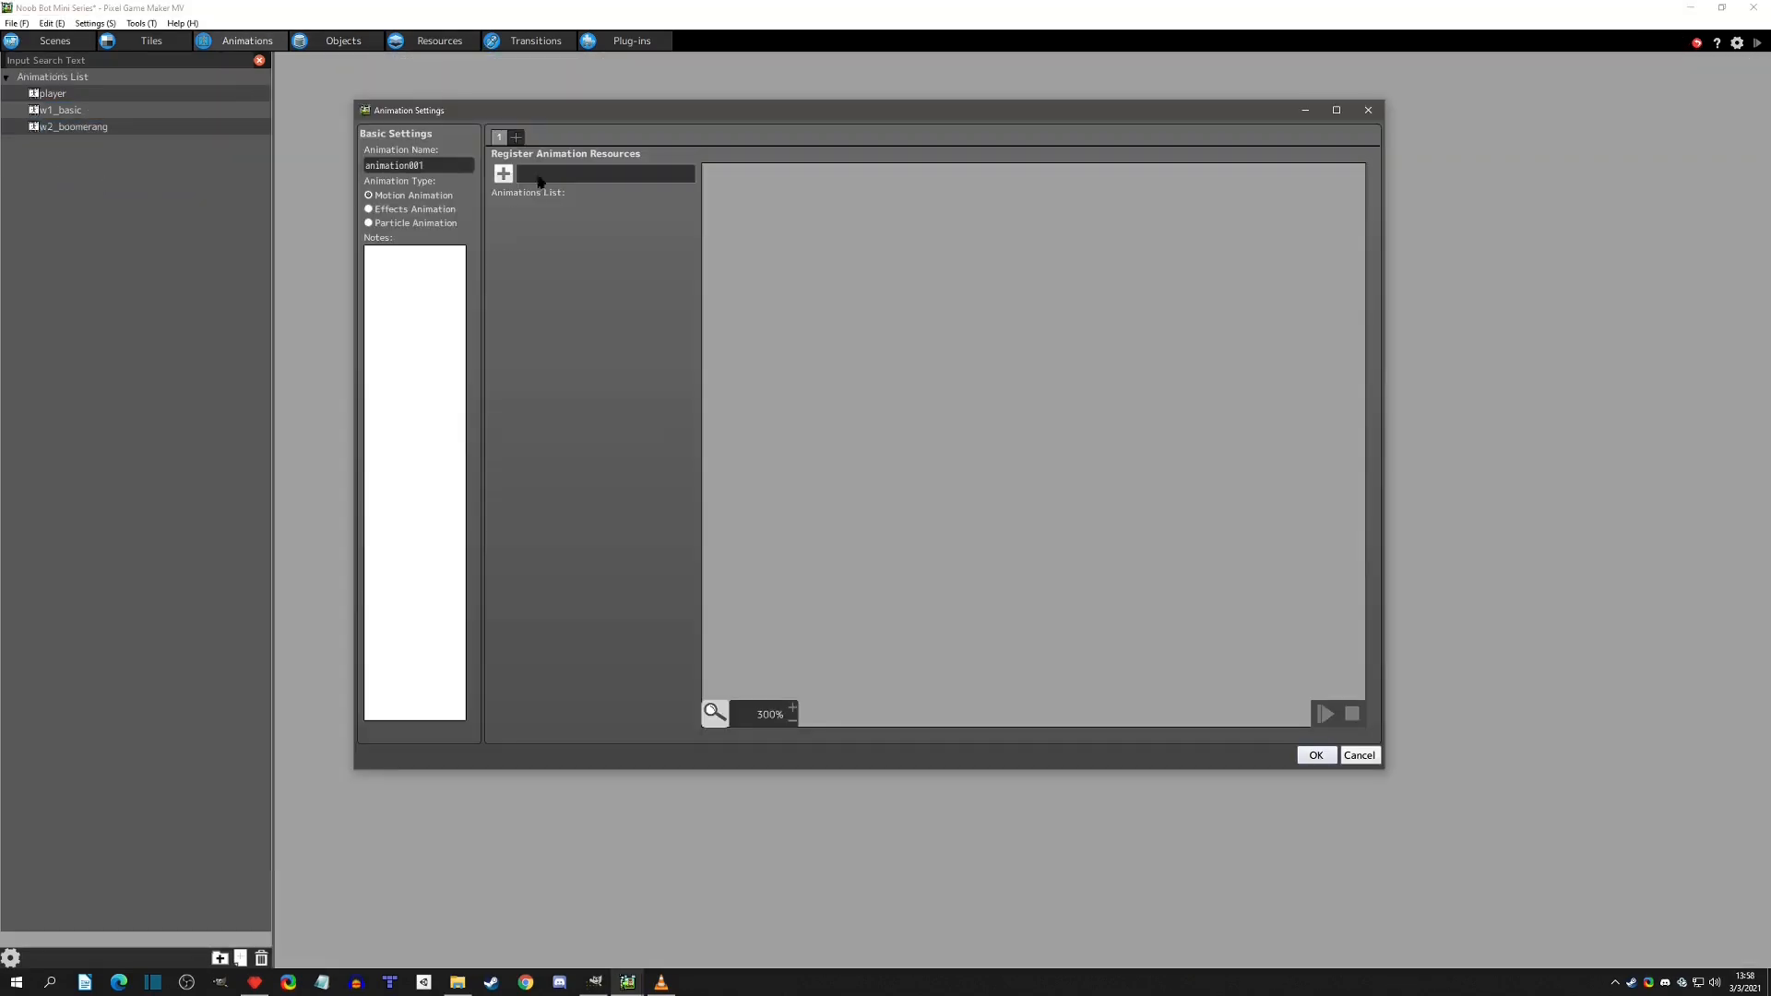
type("hud_switcher")
left_click(502, 173)
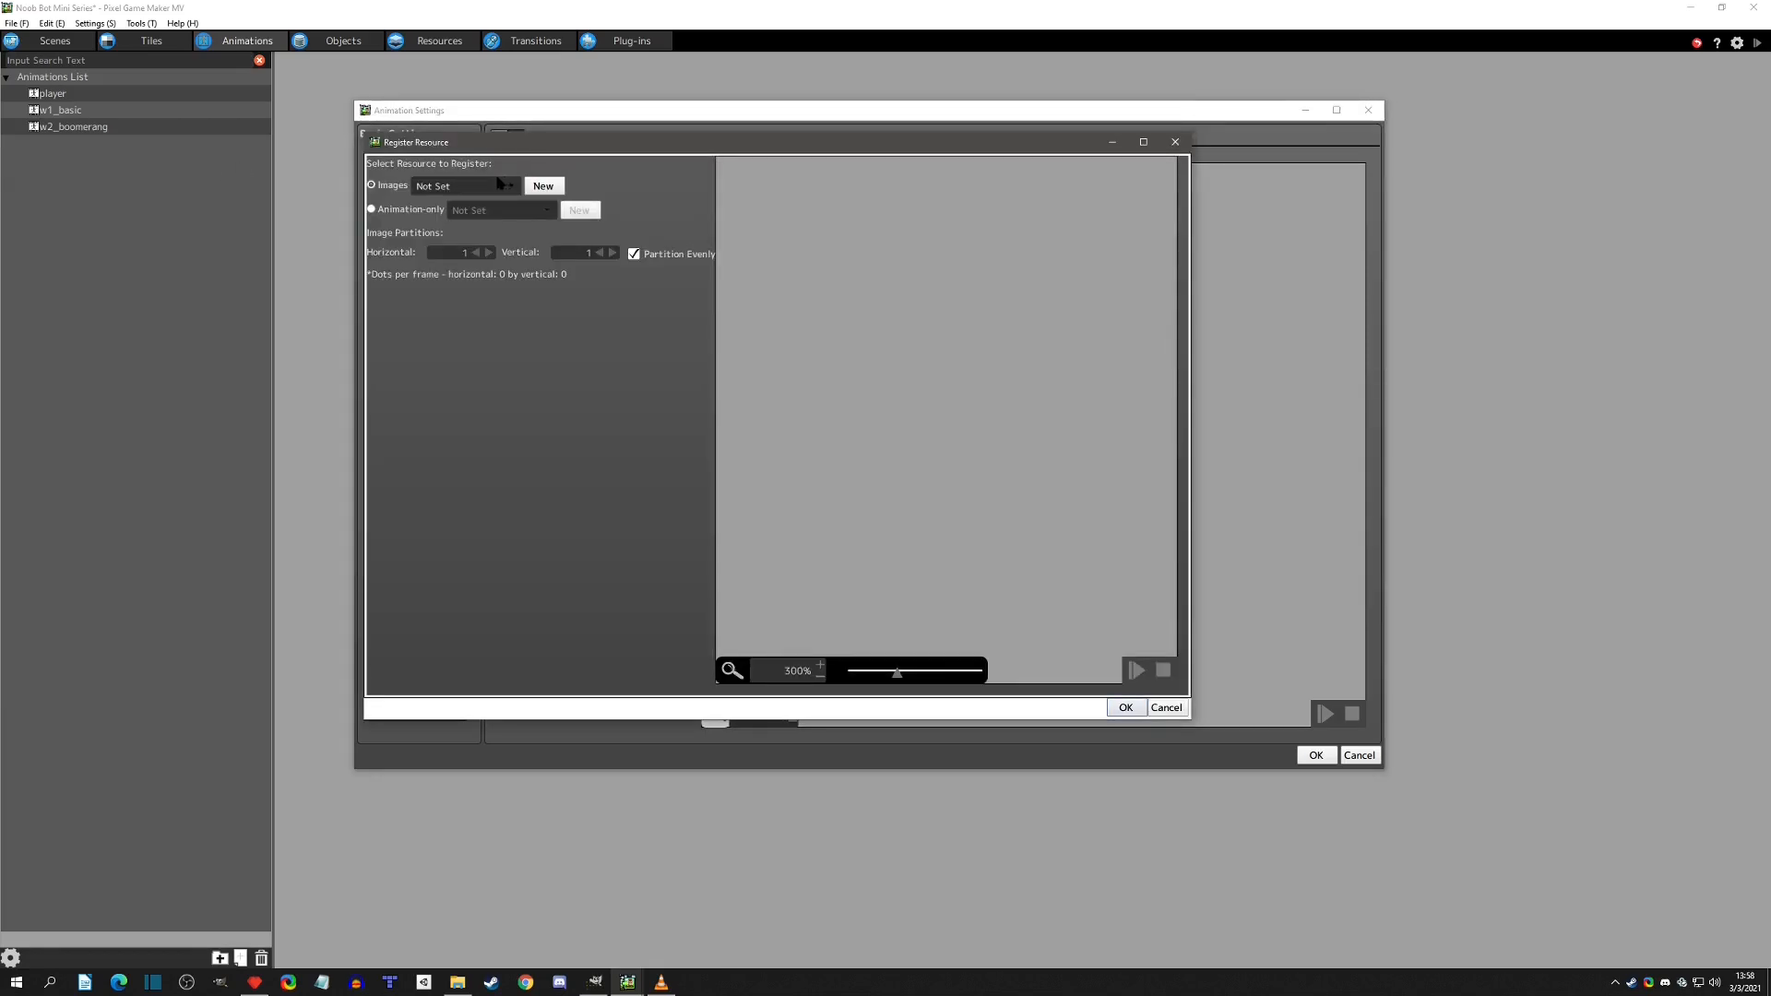
left_click(487, 185)
left_click(476, 184)
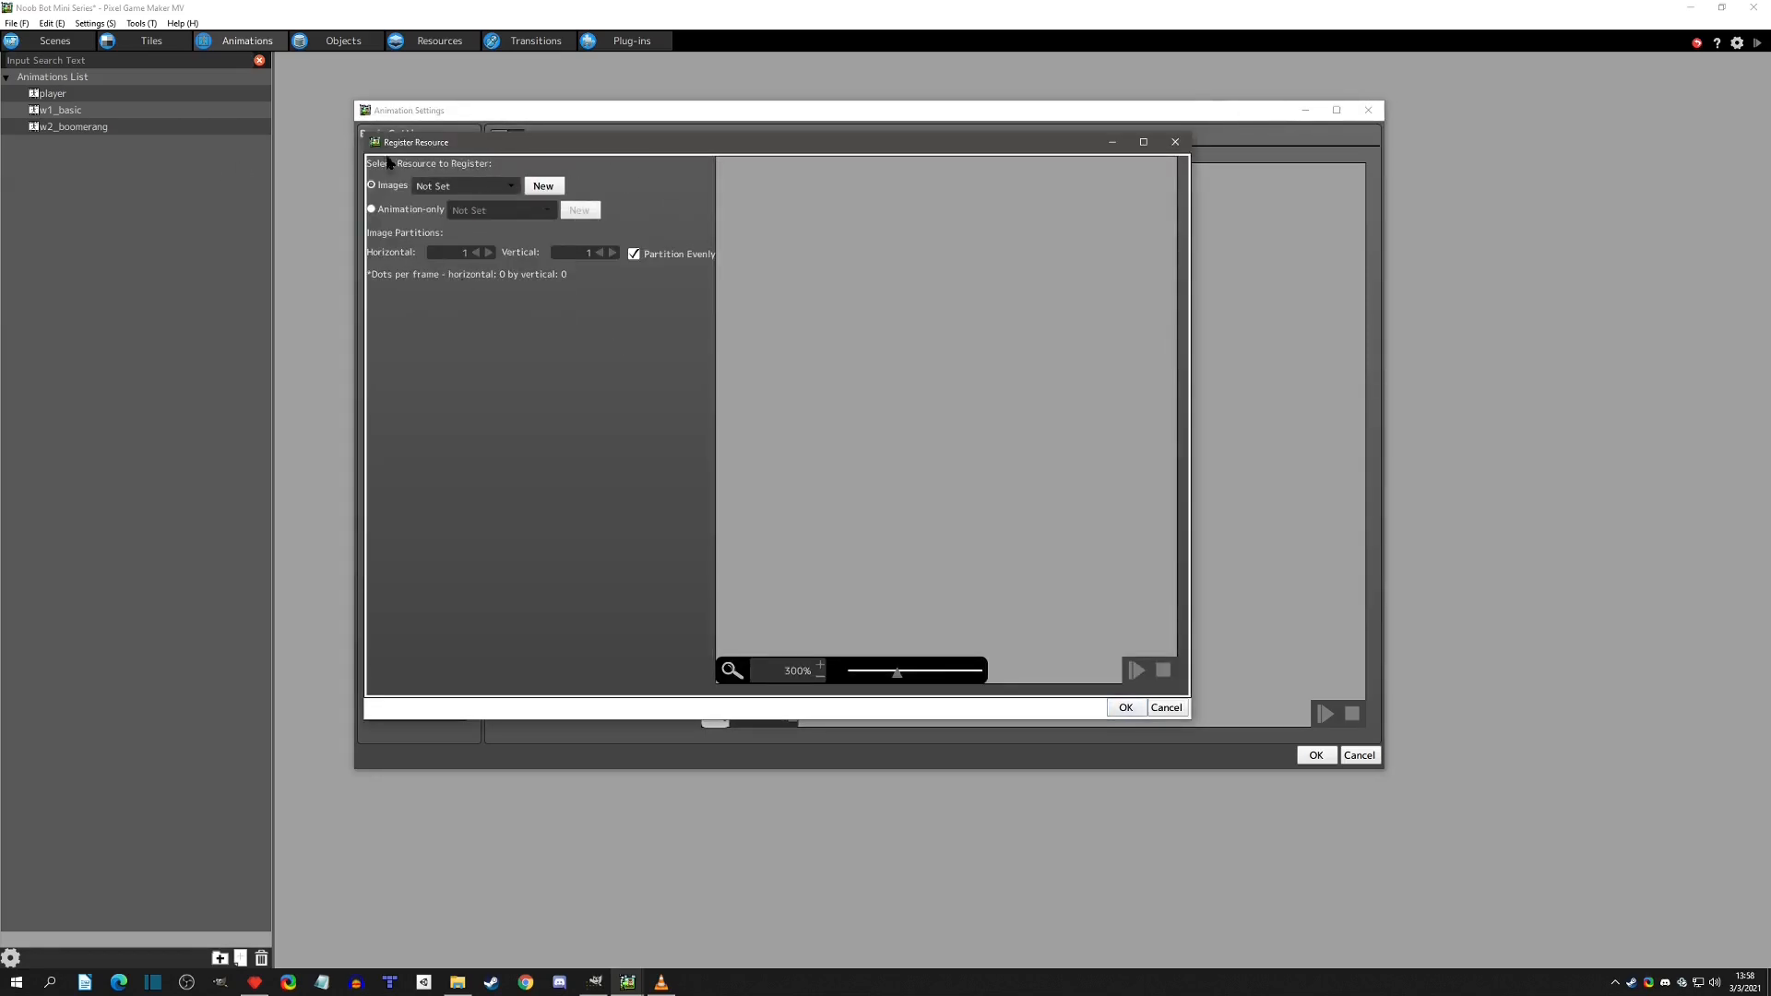
left_click(1135, 707)
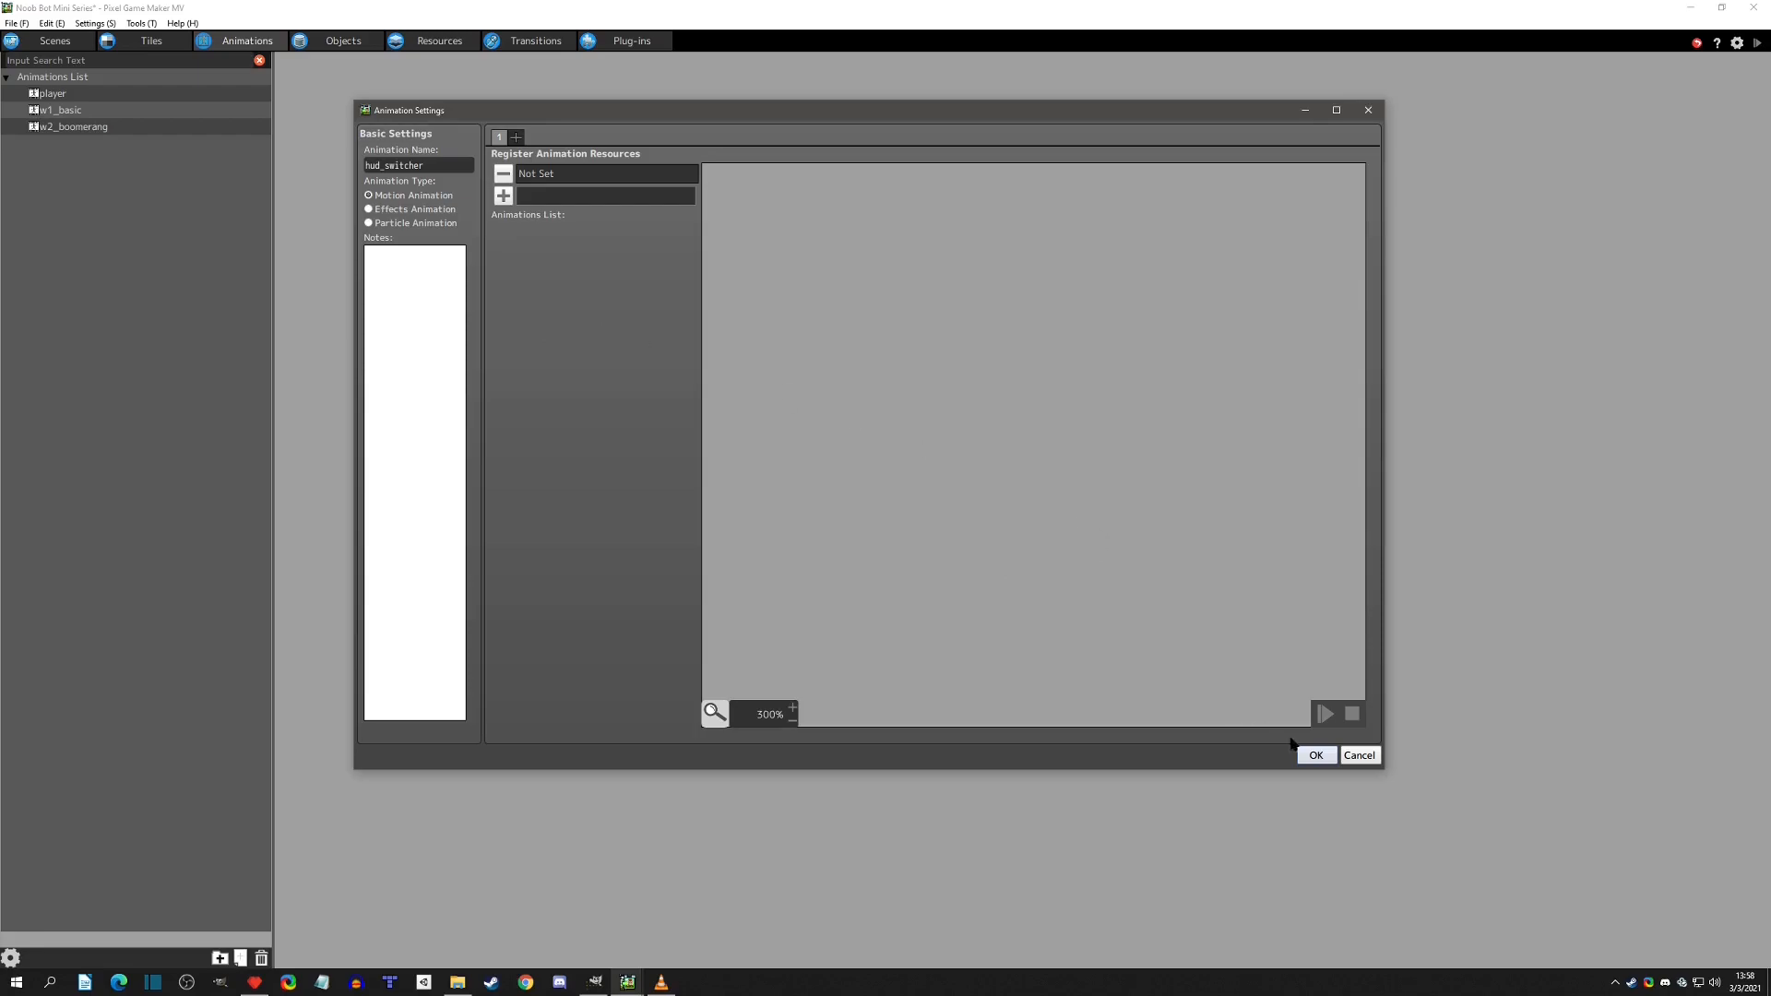
left_click(1315, 756)
left_click_drag(620, 470, 664, 510)
left_click(1024, 174)
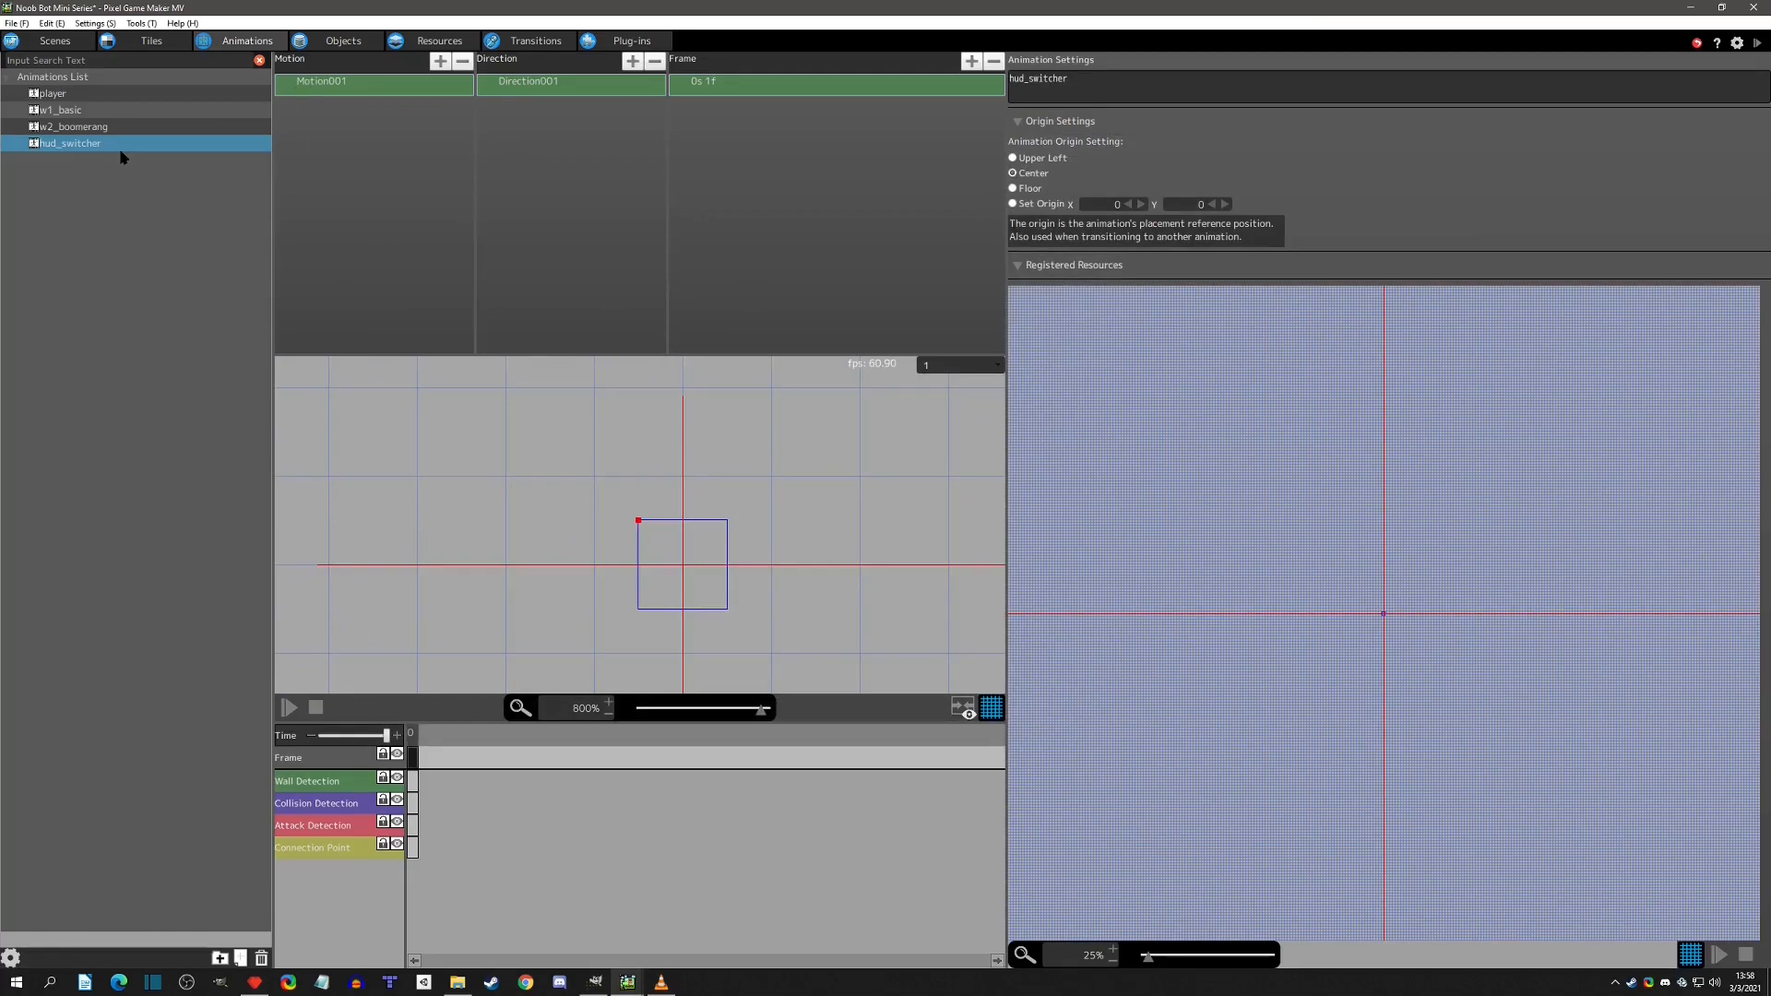
Copy the normal motion from w1_basic into hud_switcher, accepting registration of its image.
left_click(85, 113)
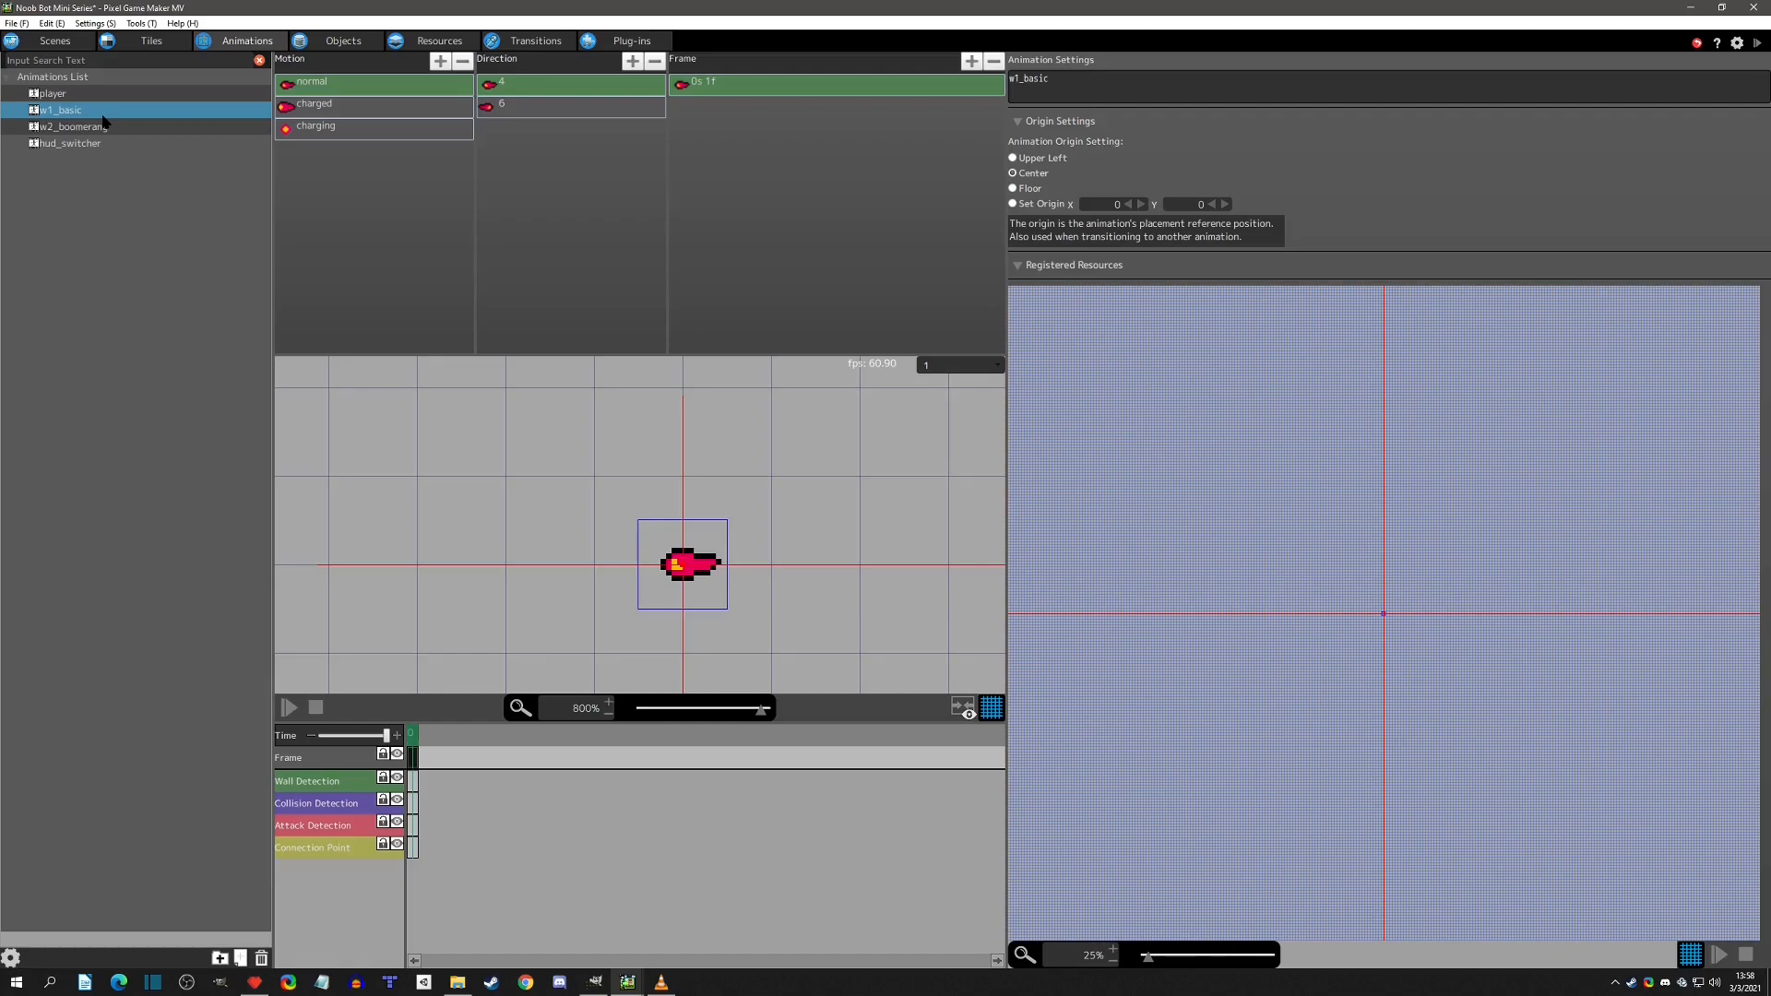
left_click(312, 92)
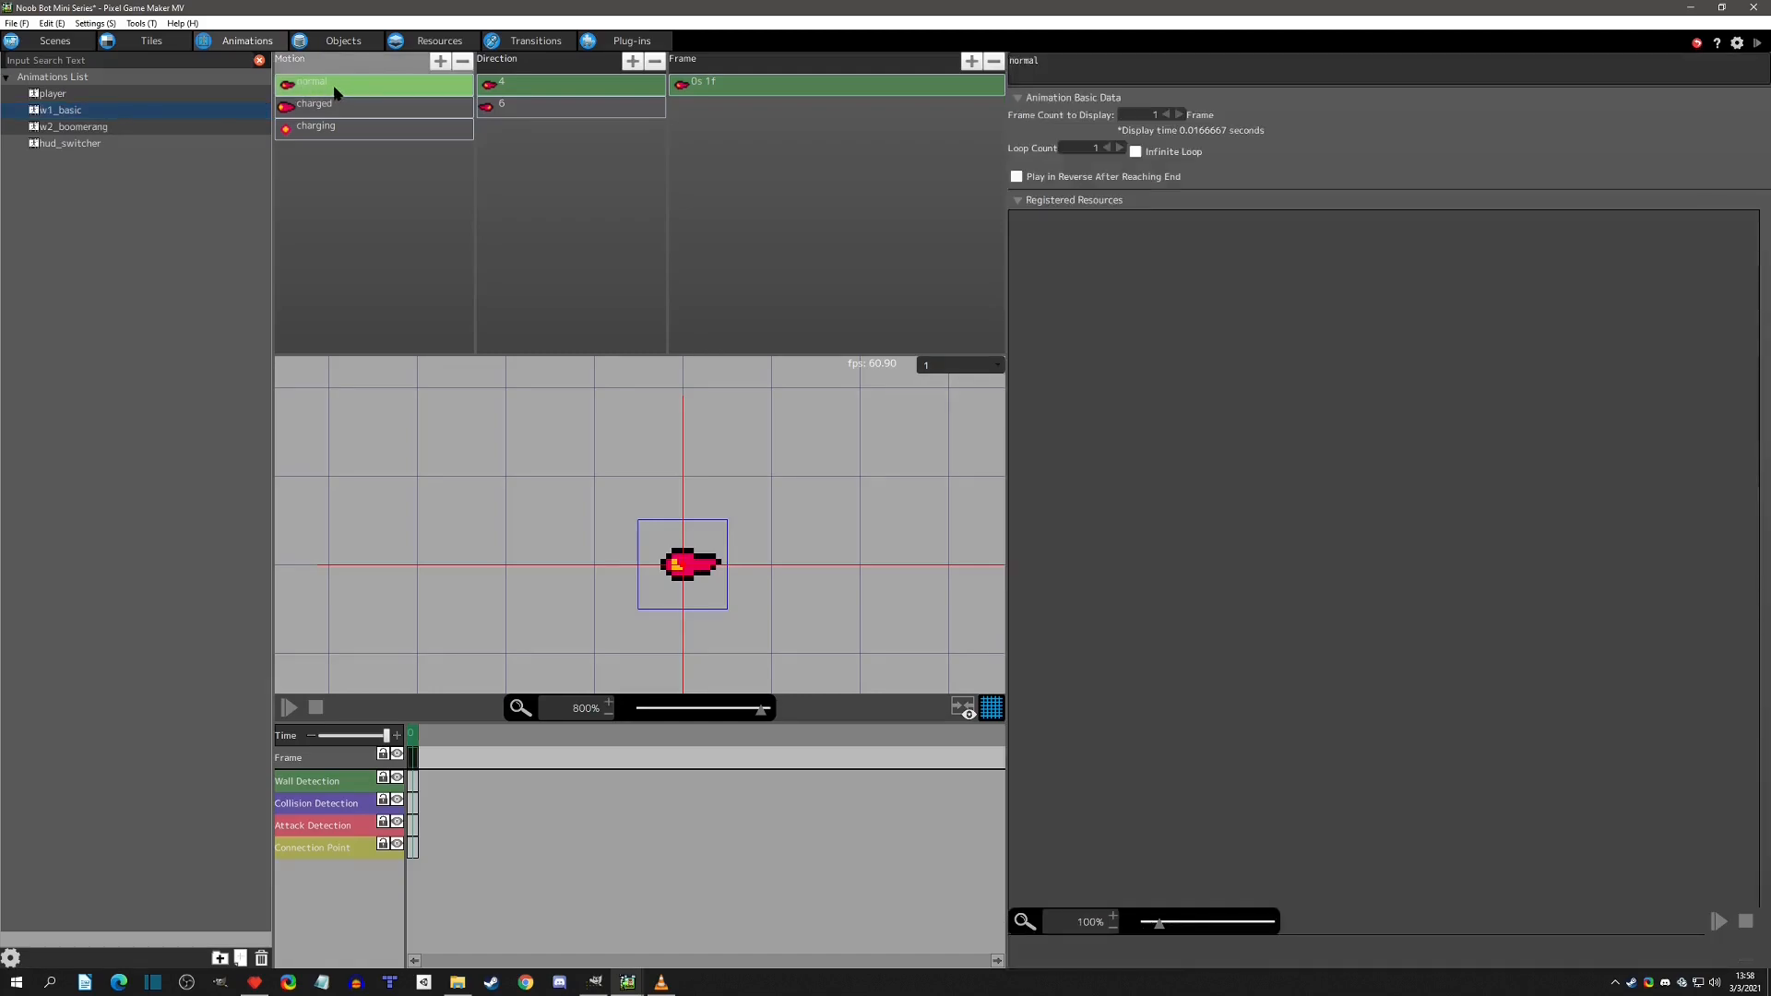
left_click(72, 143)
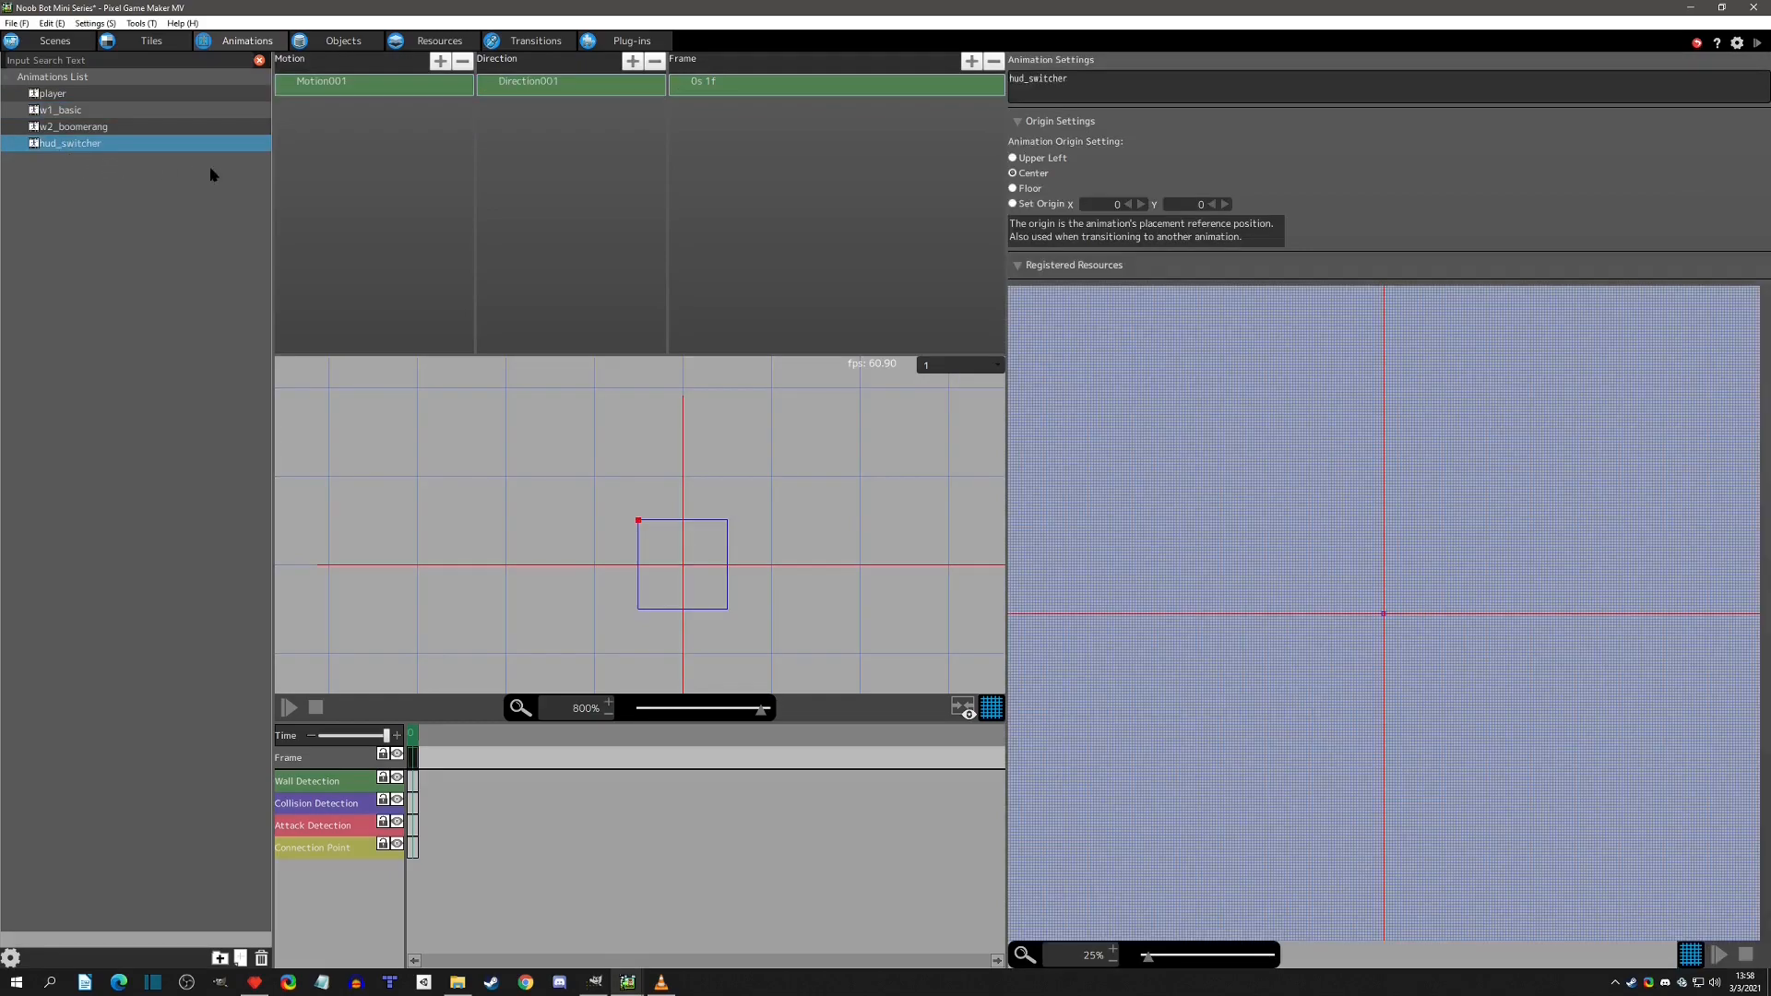
left_click(335, 166)
key("ctrl+v")
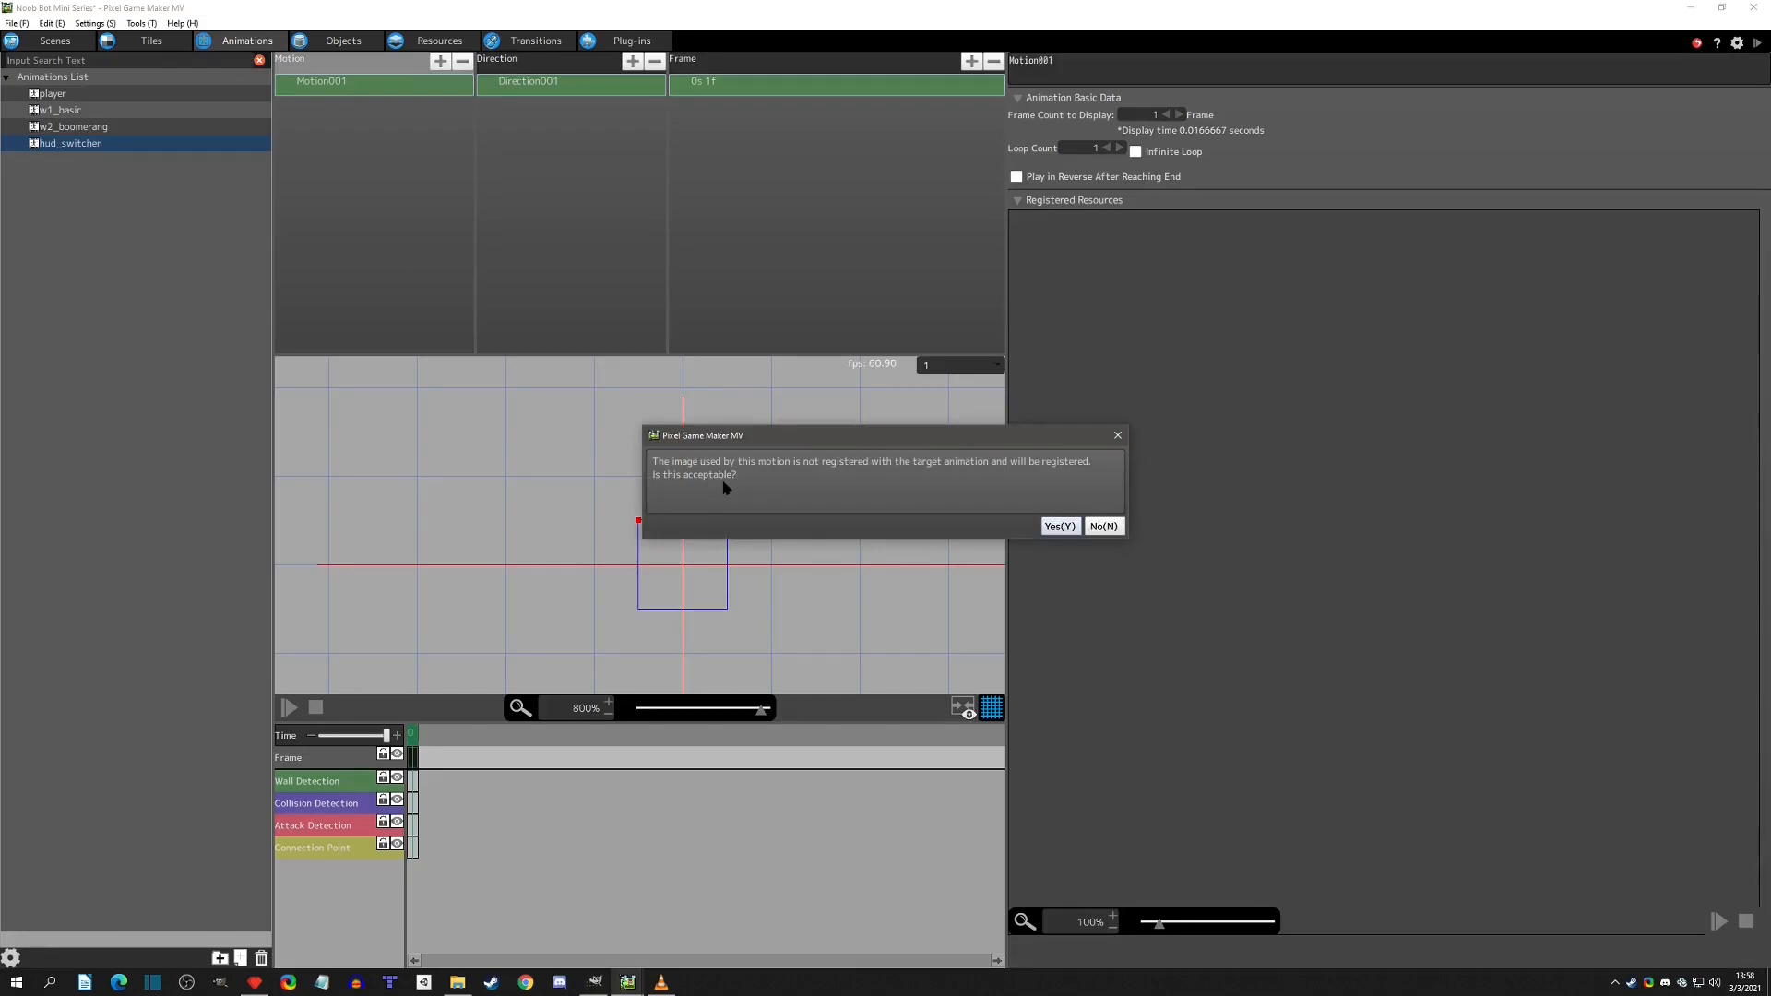
left_click(1070, 527)
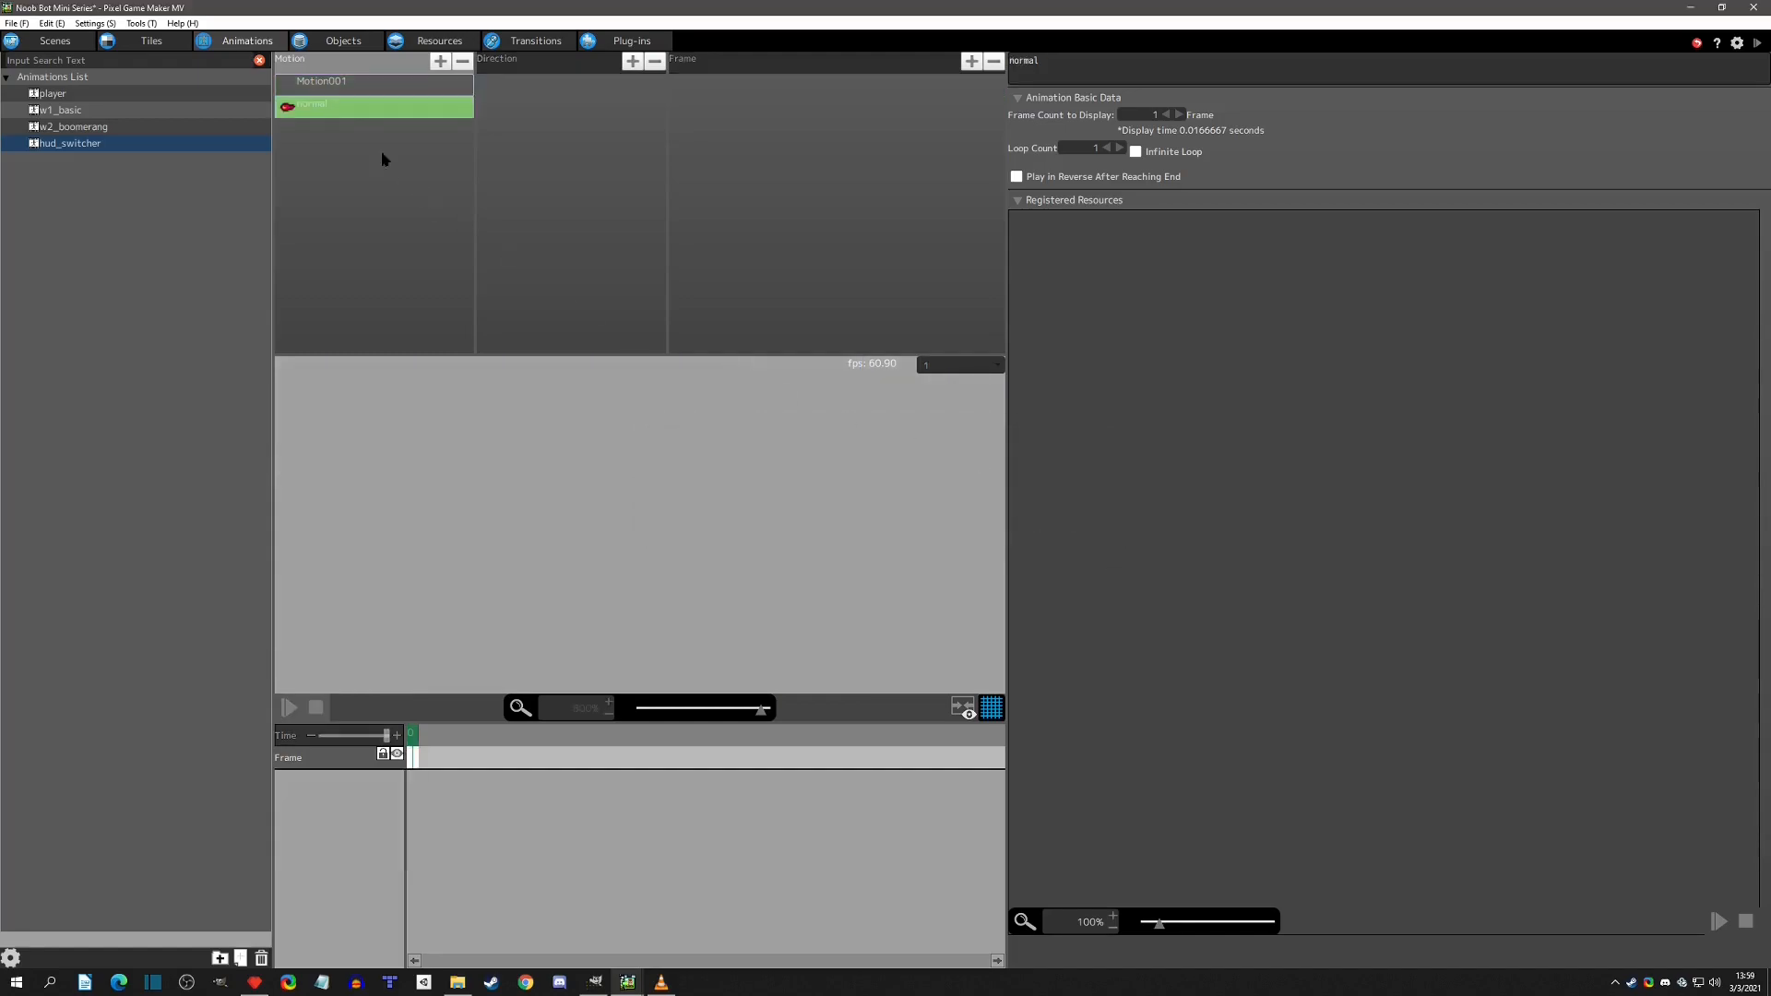
Delete direction 4 from hud_switcher's normal motion and rename direction 6 as single.
left_click(356, 99)
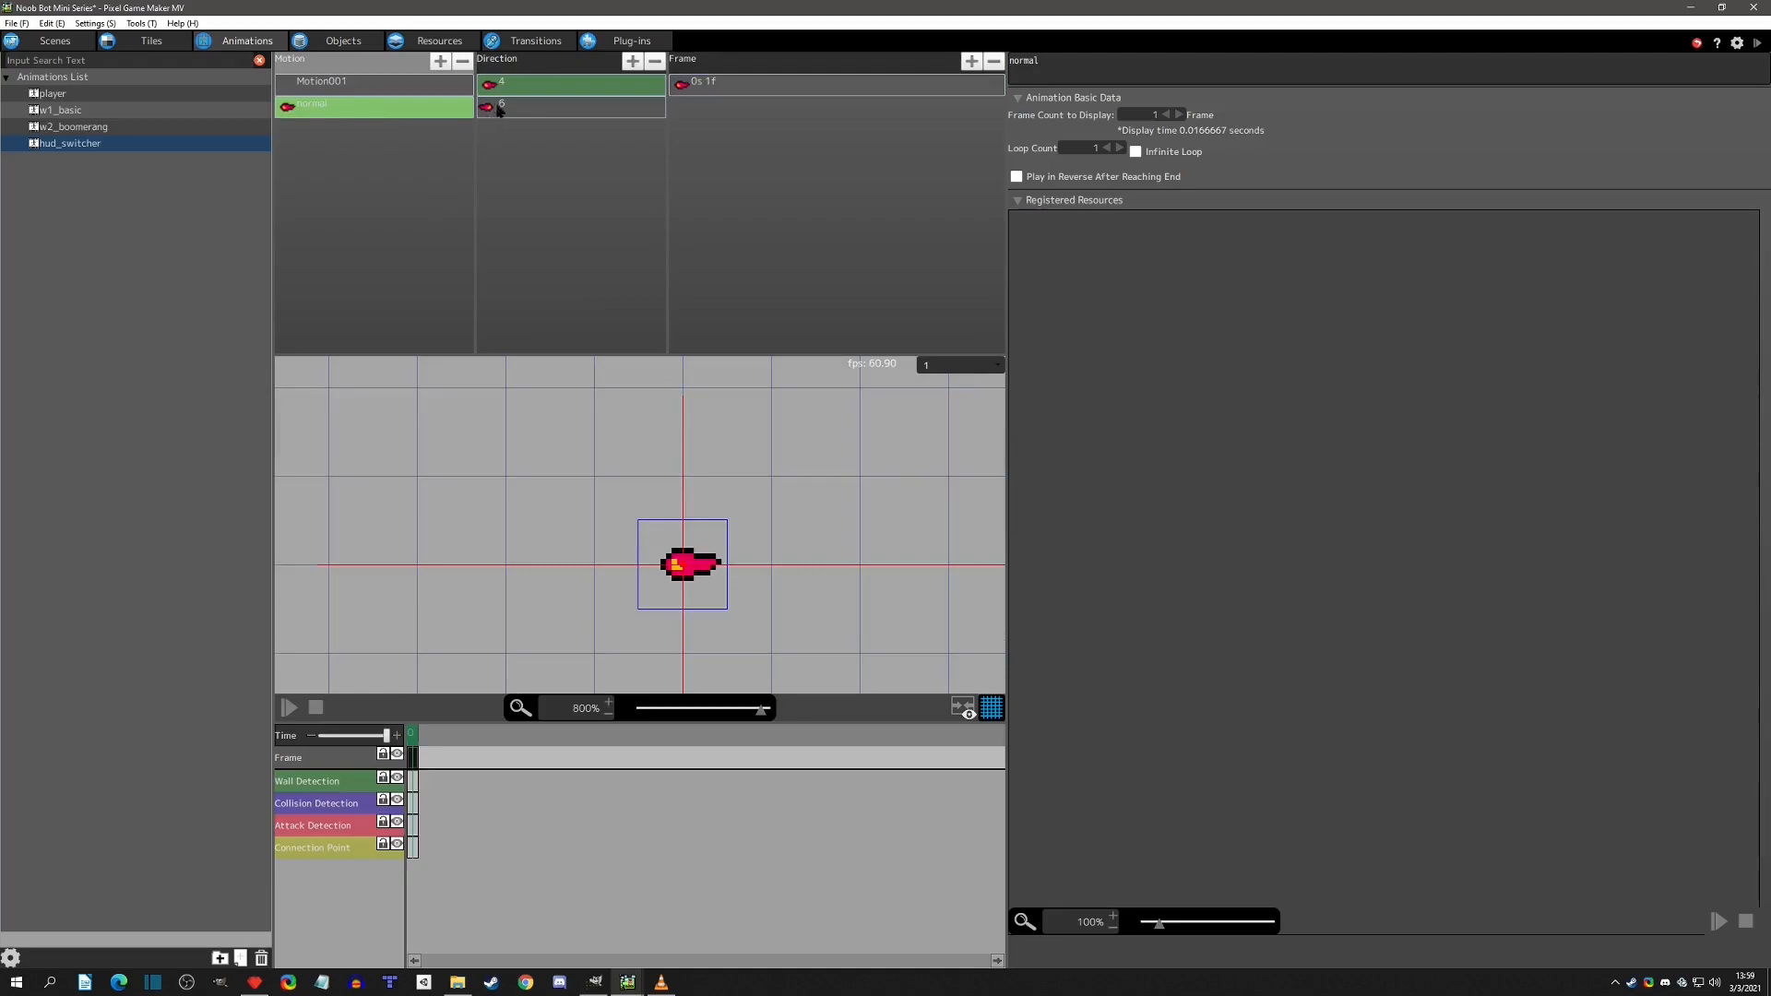
left_click(553, 84)
key("Delete")
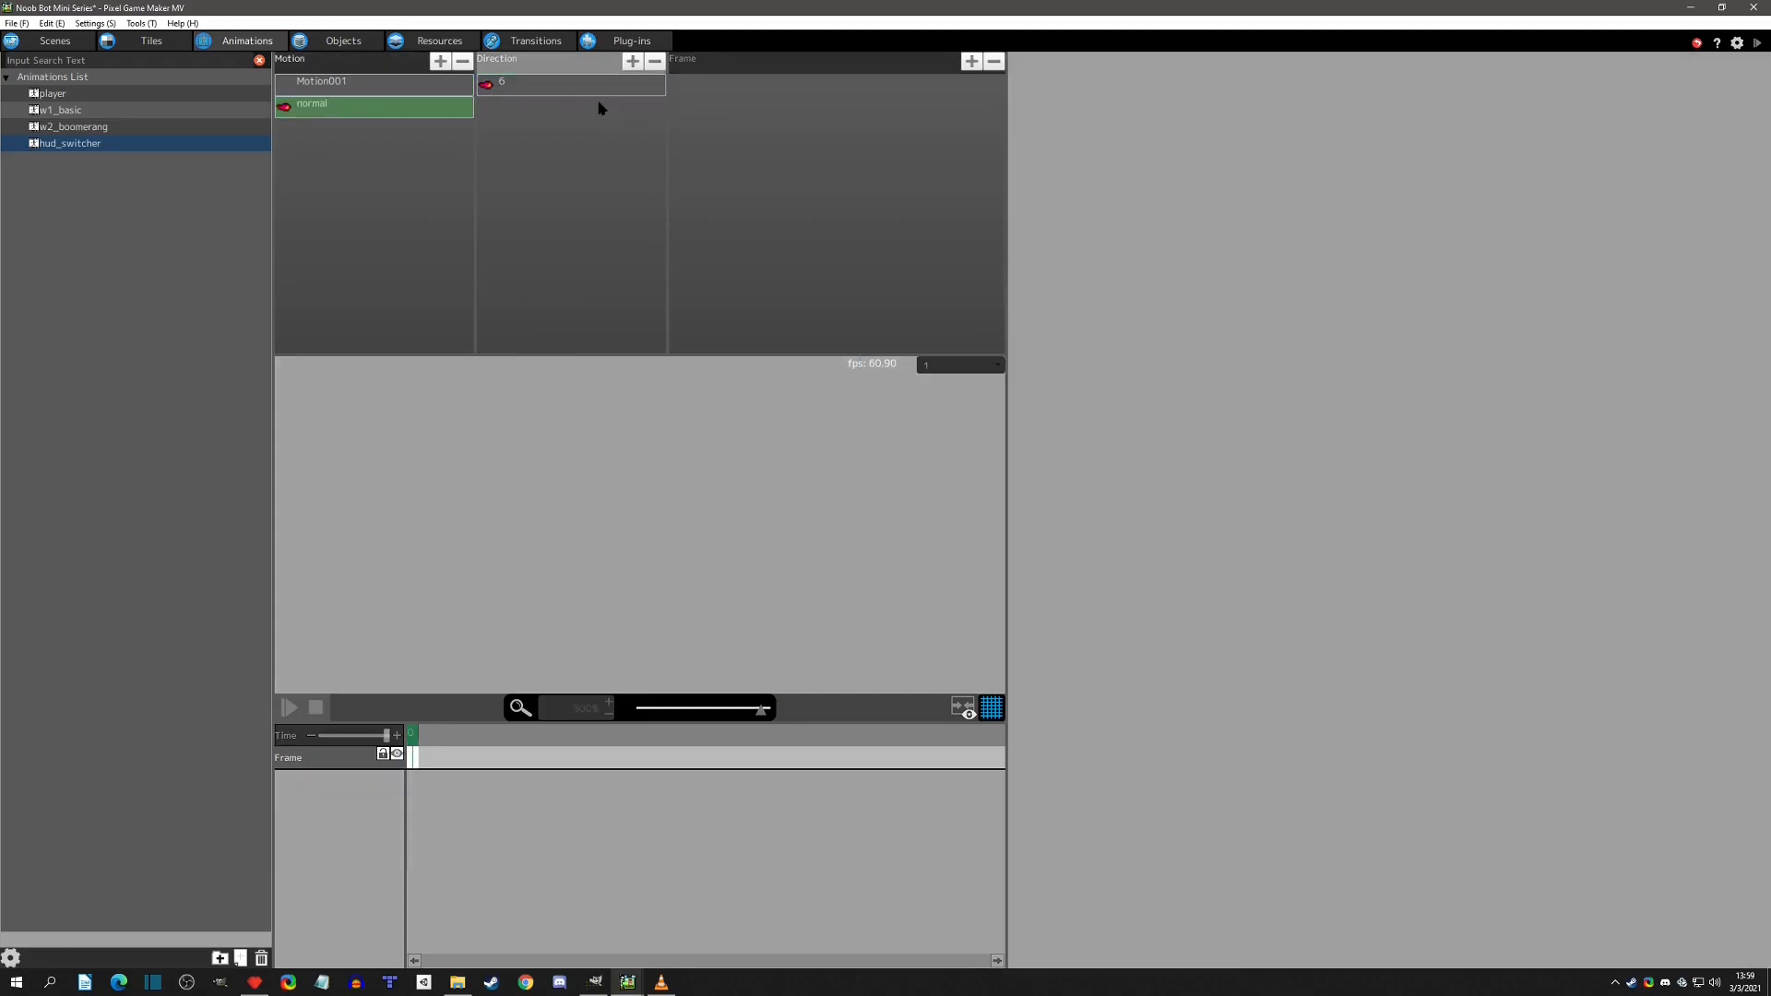
double_click(546, 81)
type("single")
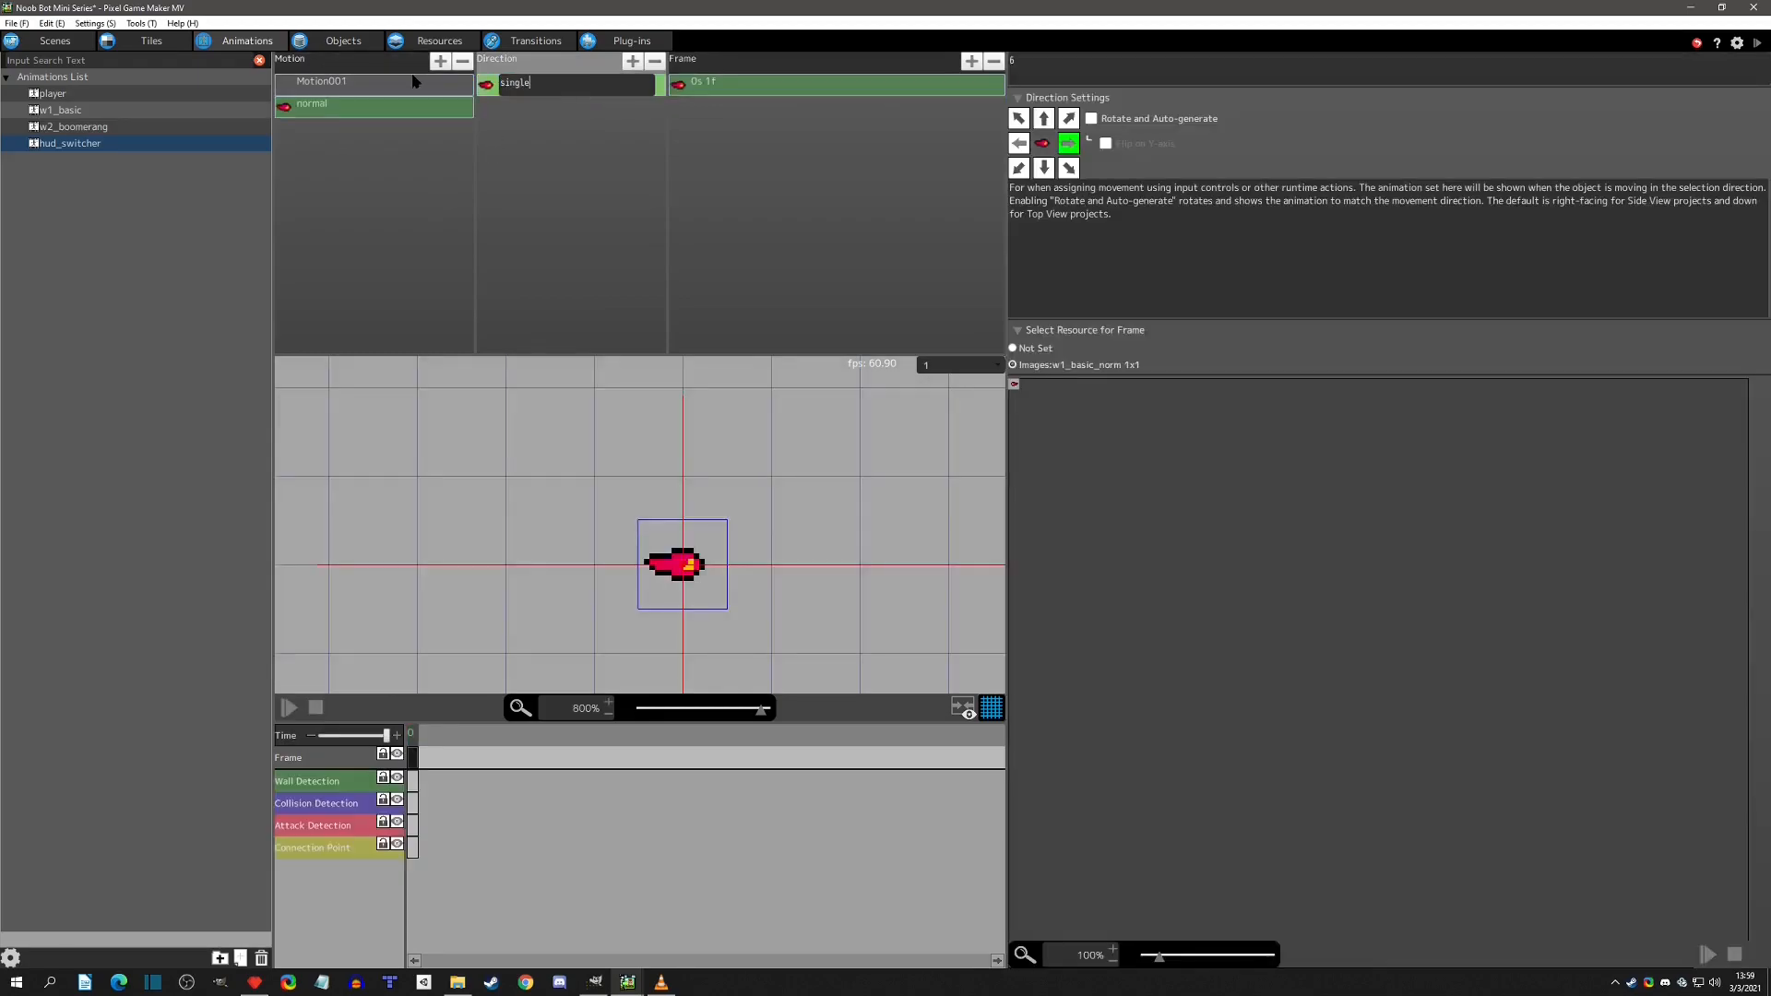
key("Return")
Delete the empty Motion001 from hud_switcher, keeping the normal motion.
left_click(704, 81)
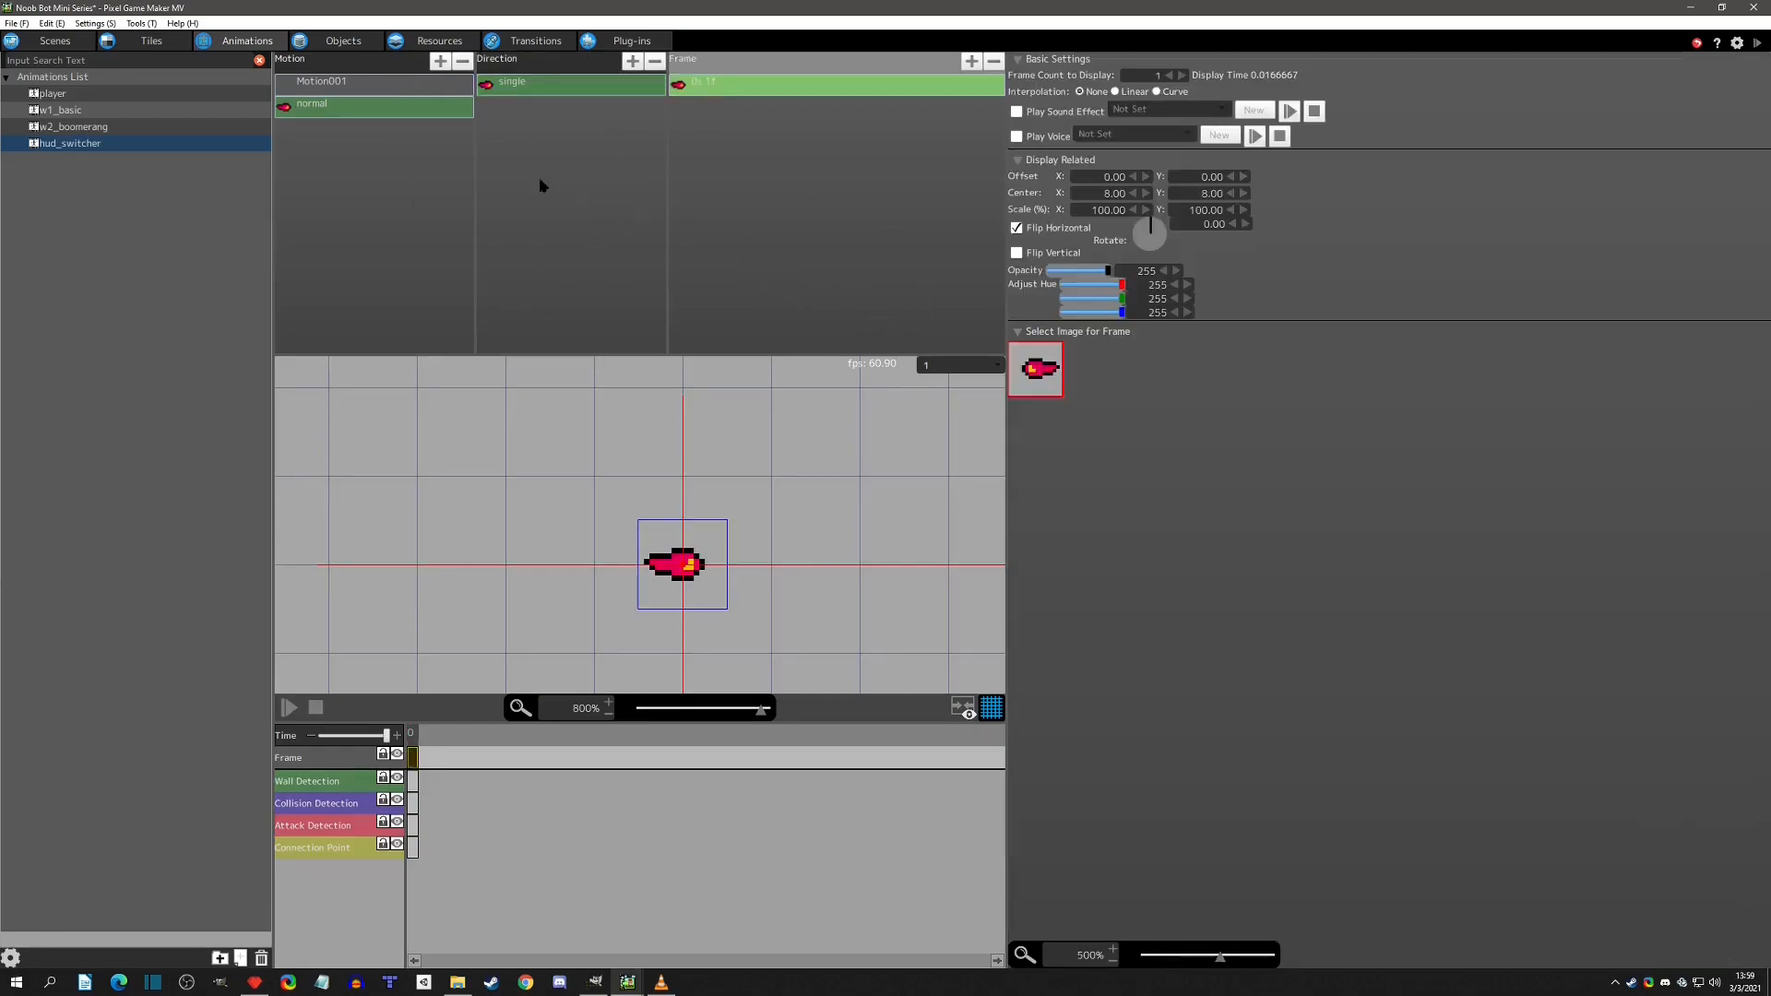
left_click(344, 85)
key("Delete")
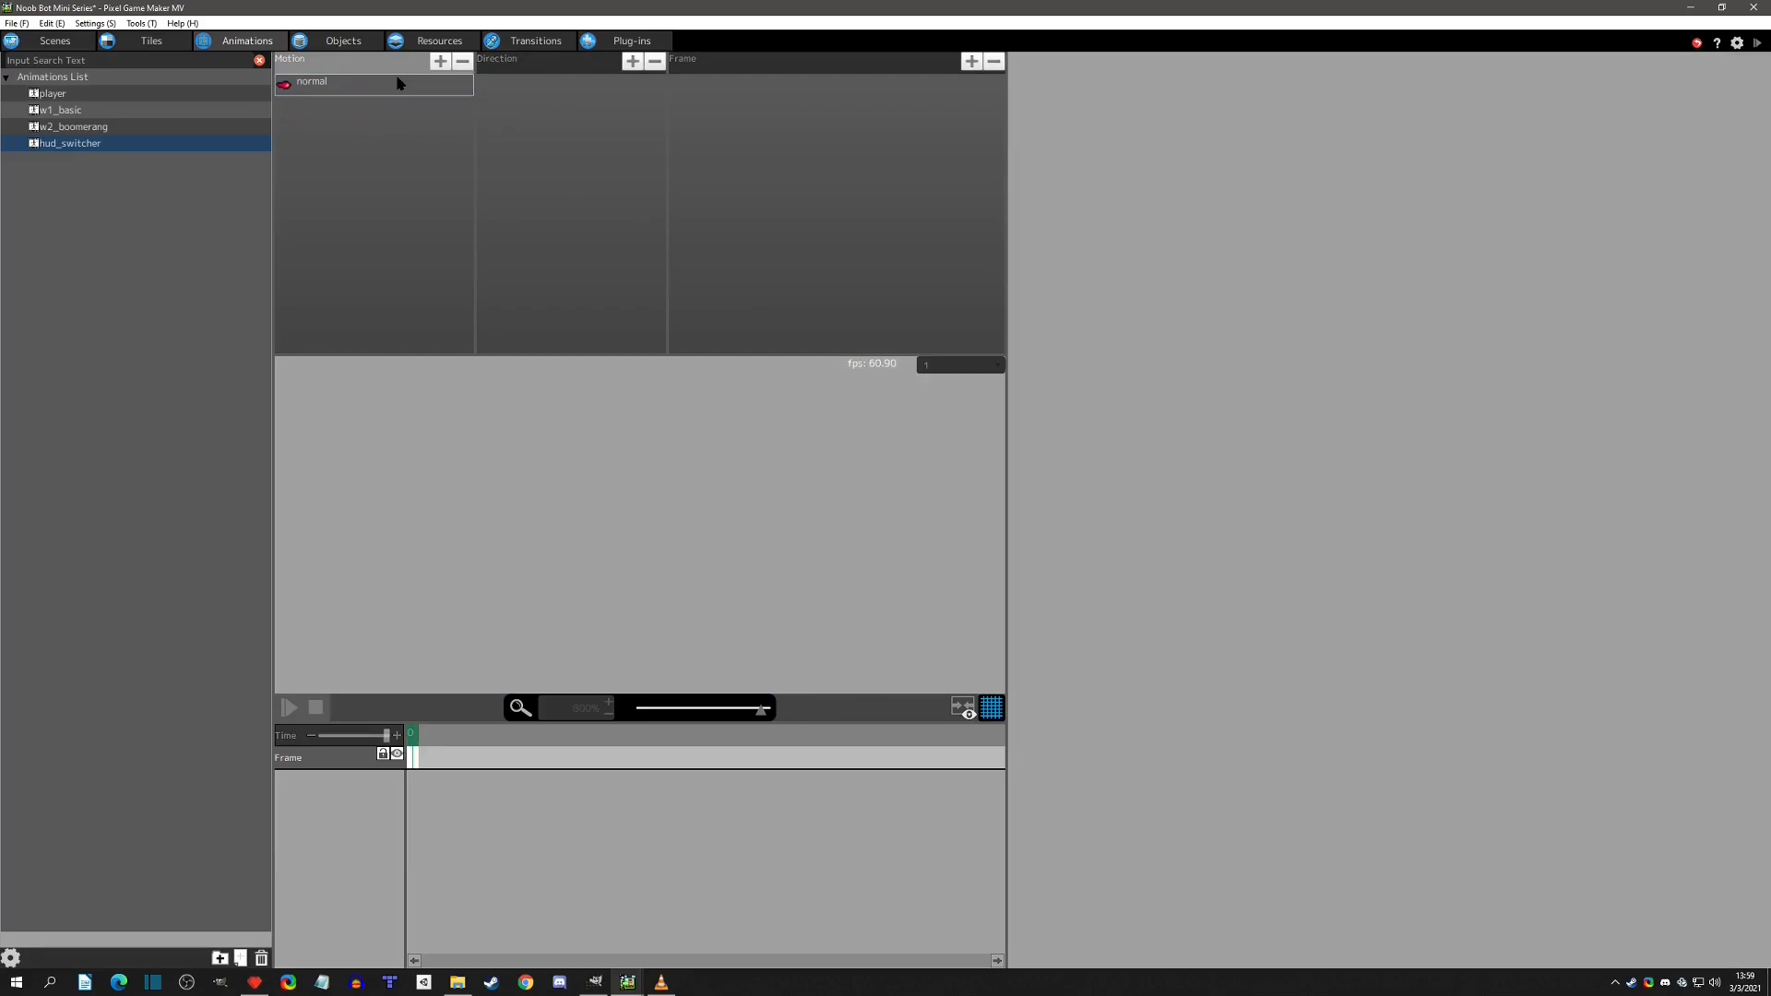
left_click(341, 83)
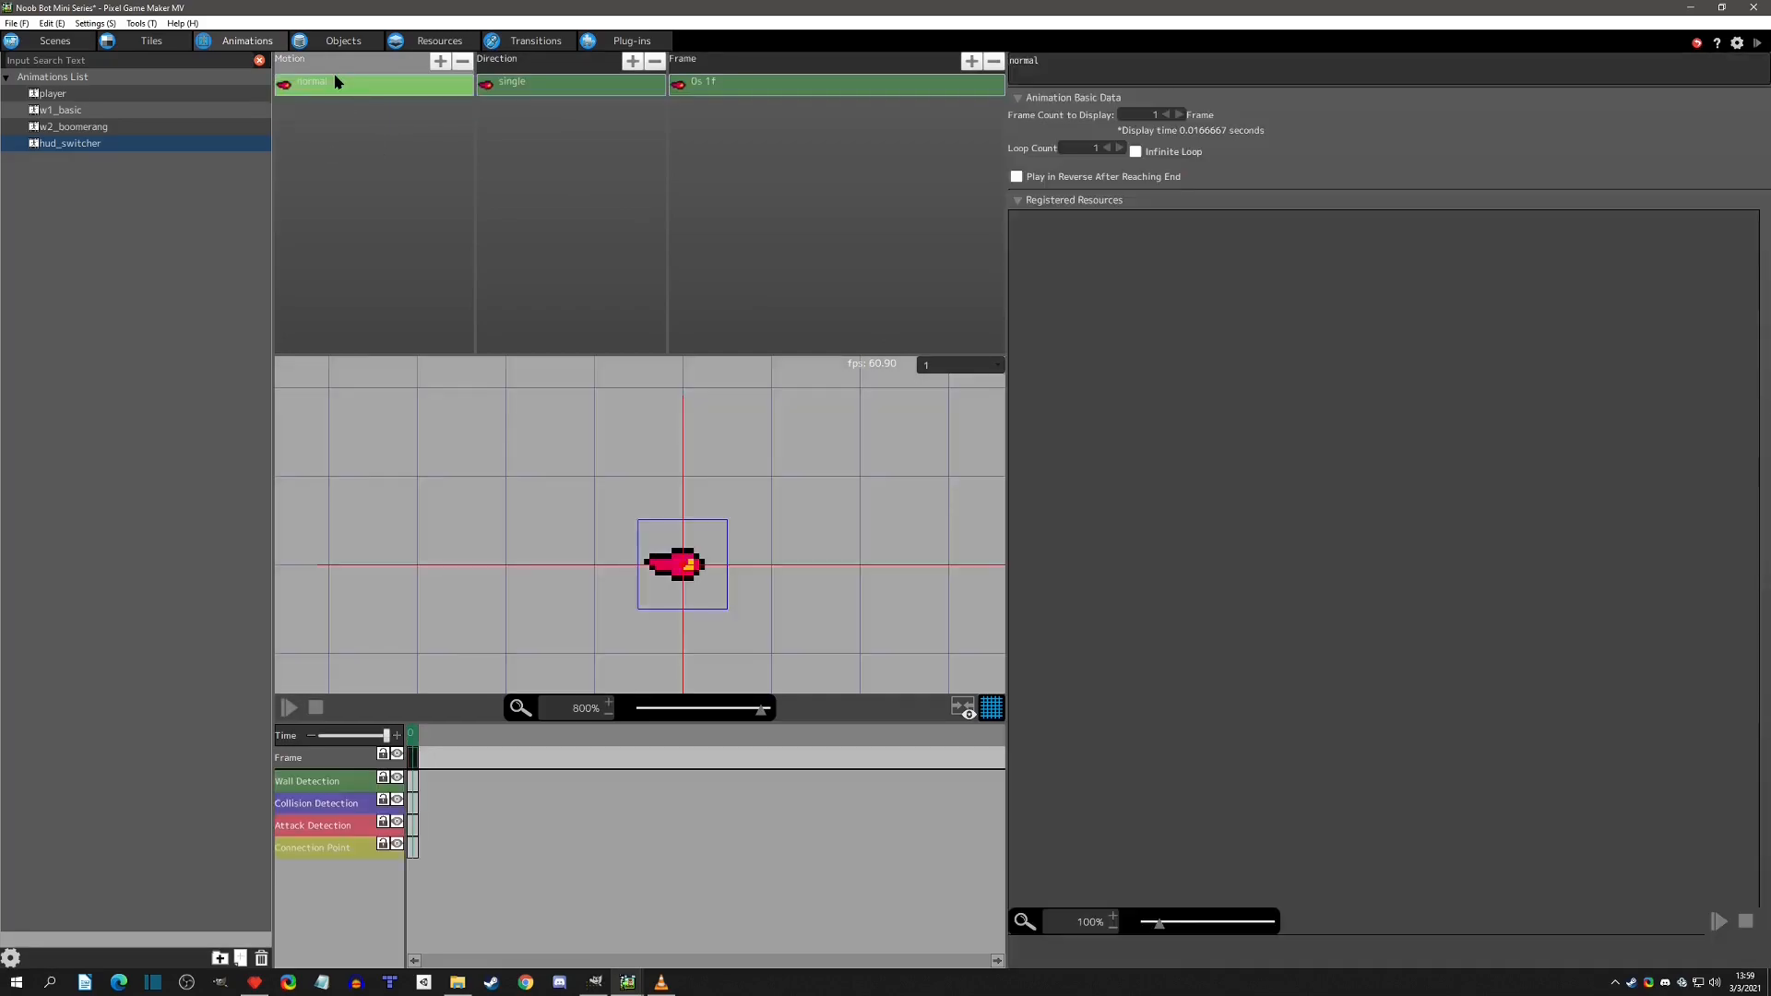
Copy the seeking motion from w2_boomerang into hud_switcher, accepting registration of its image.
left_click(75, 126)
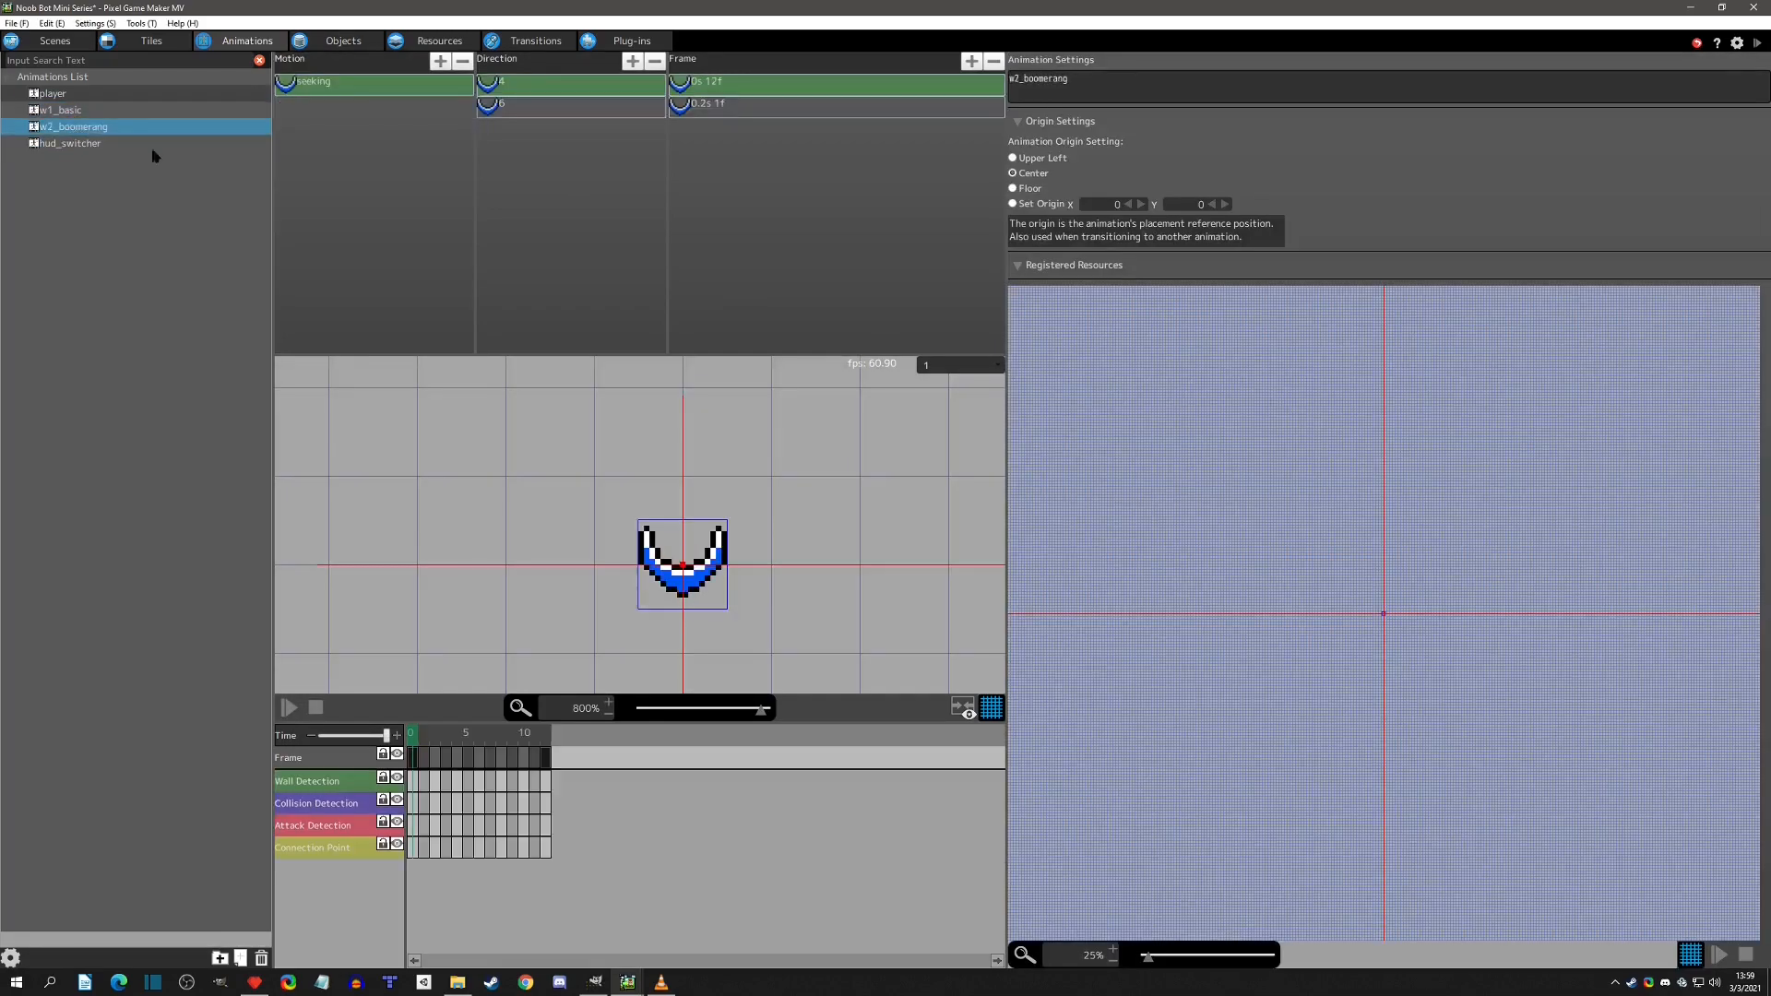
left_click(347, 90)
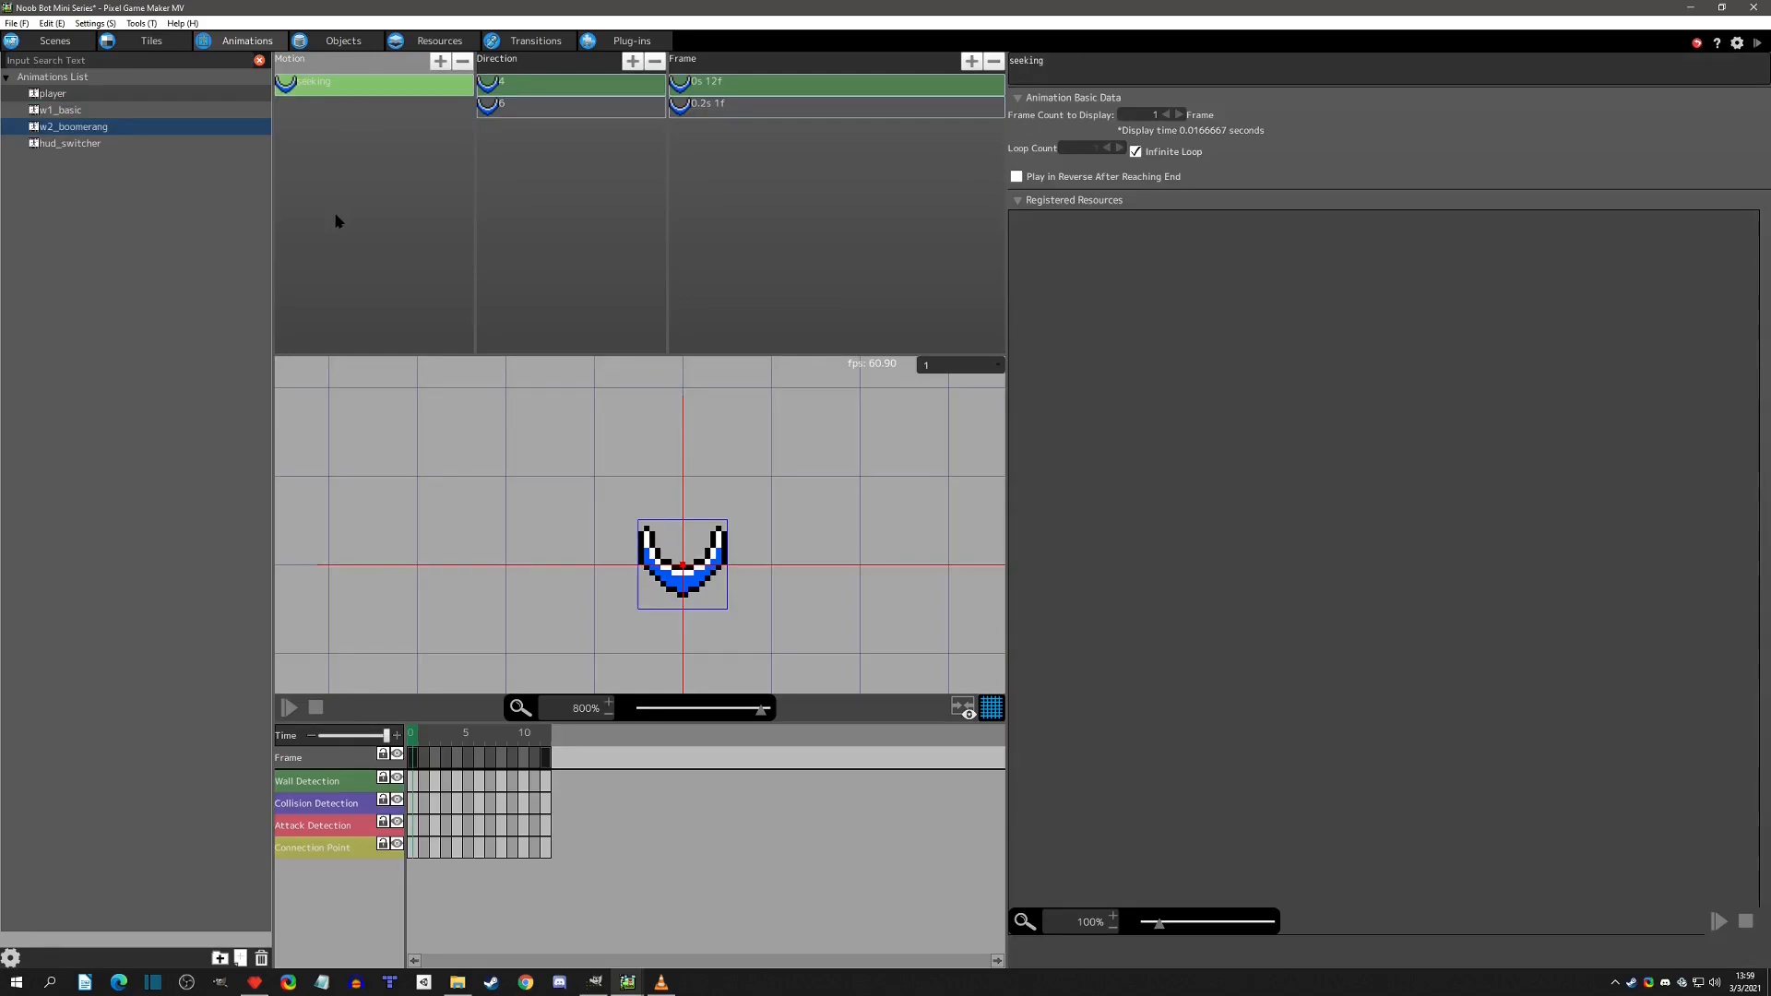
left_click(111, 144)
left_click(347, 171)
key("ctrl+v")
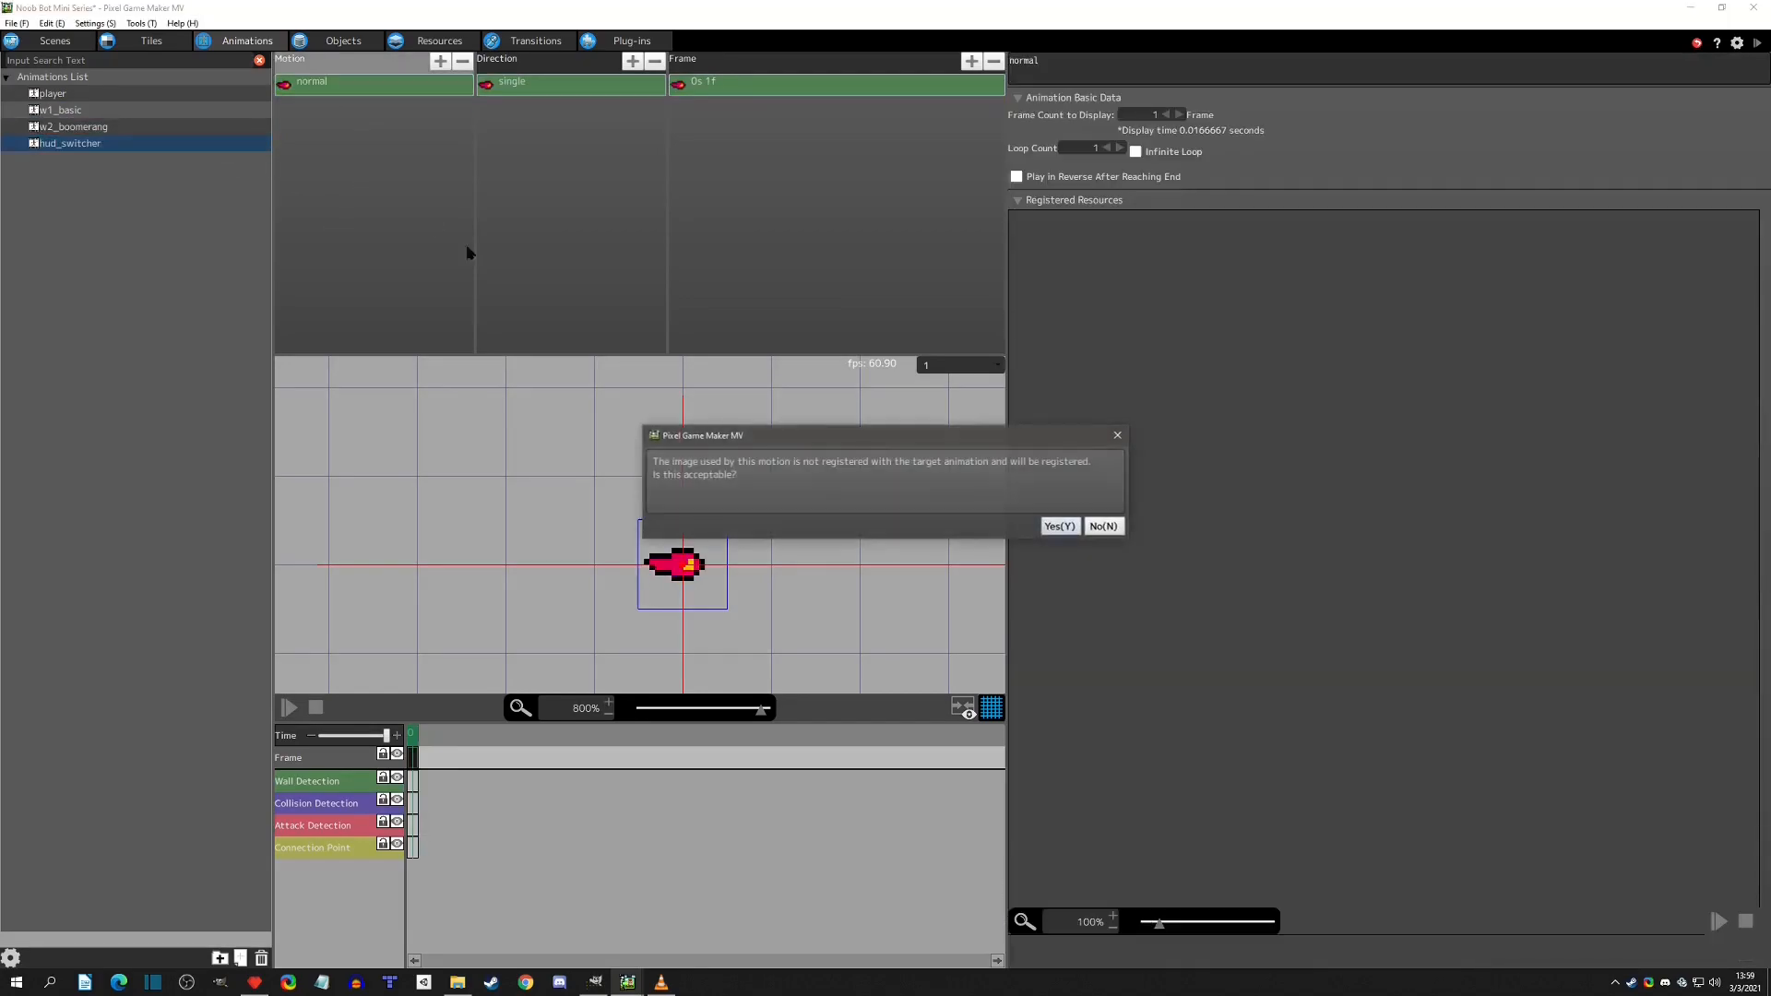
left_click(1059, 526)
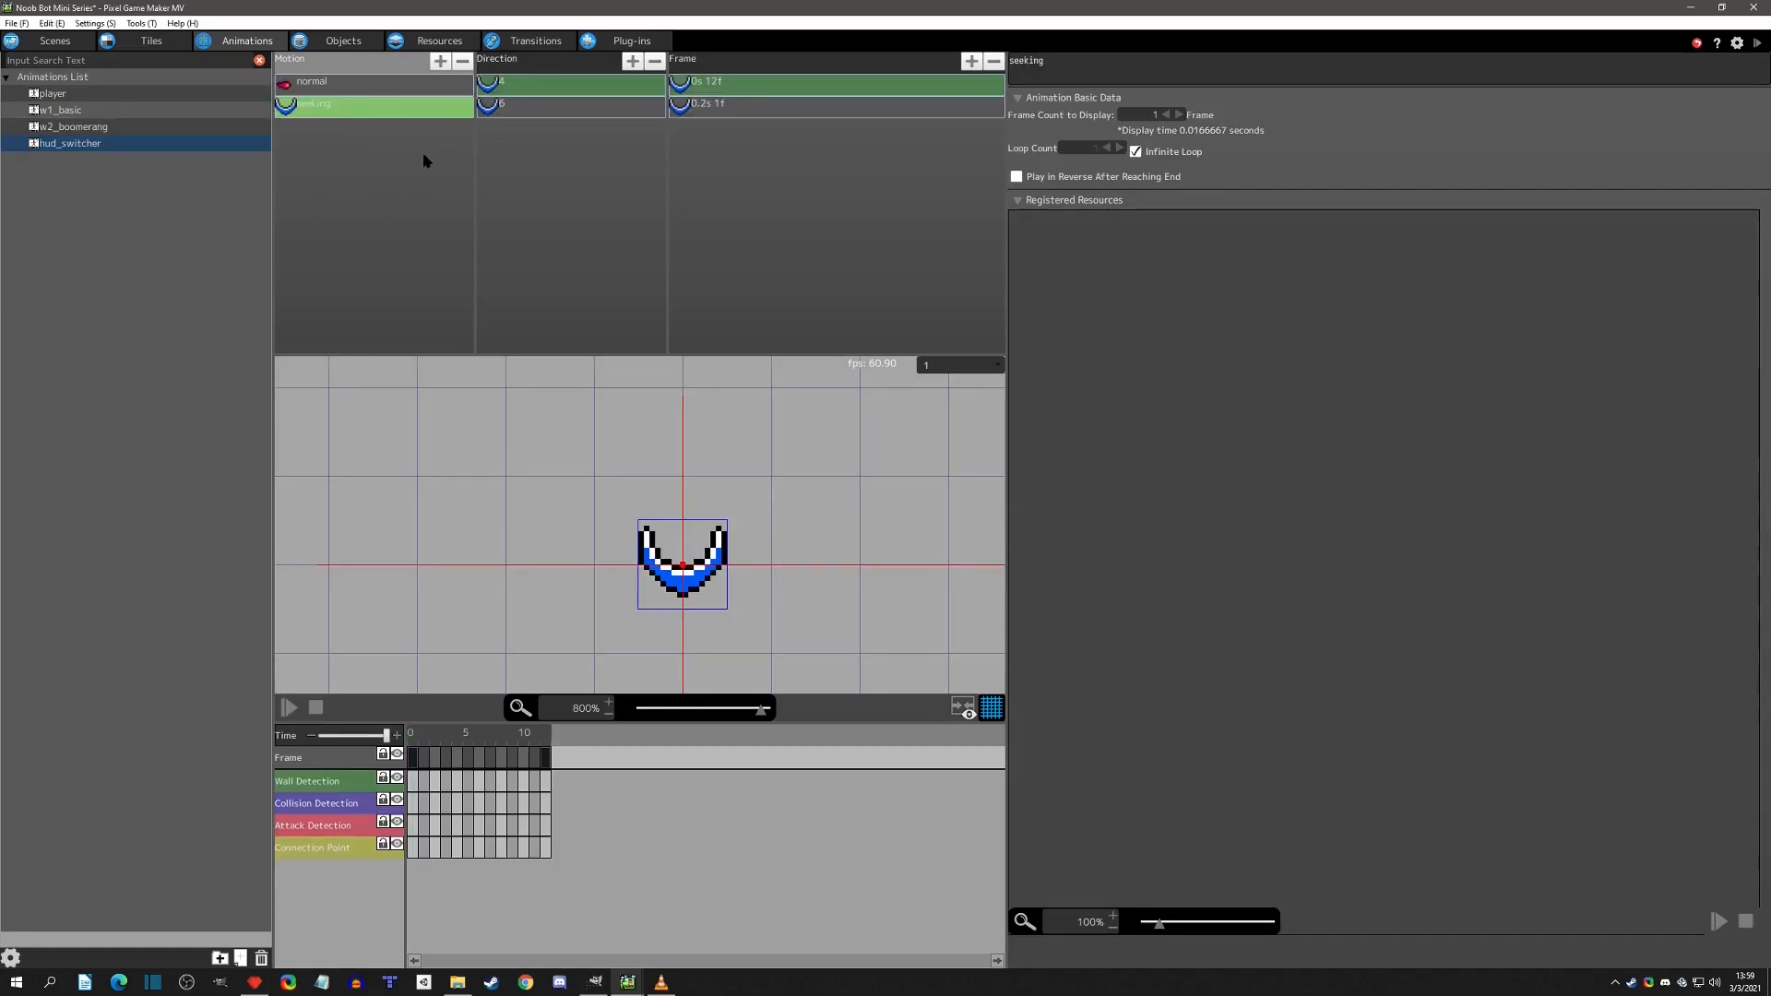
Delete direction 6 from hud_switcher's seeking motion and rename direction 4 as single.
left_click(509, 108)
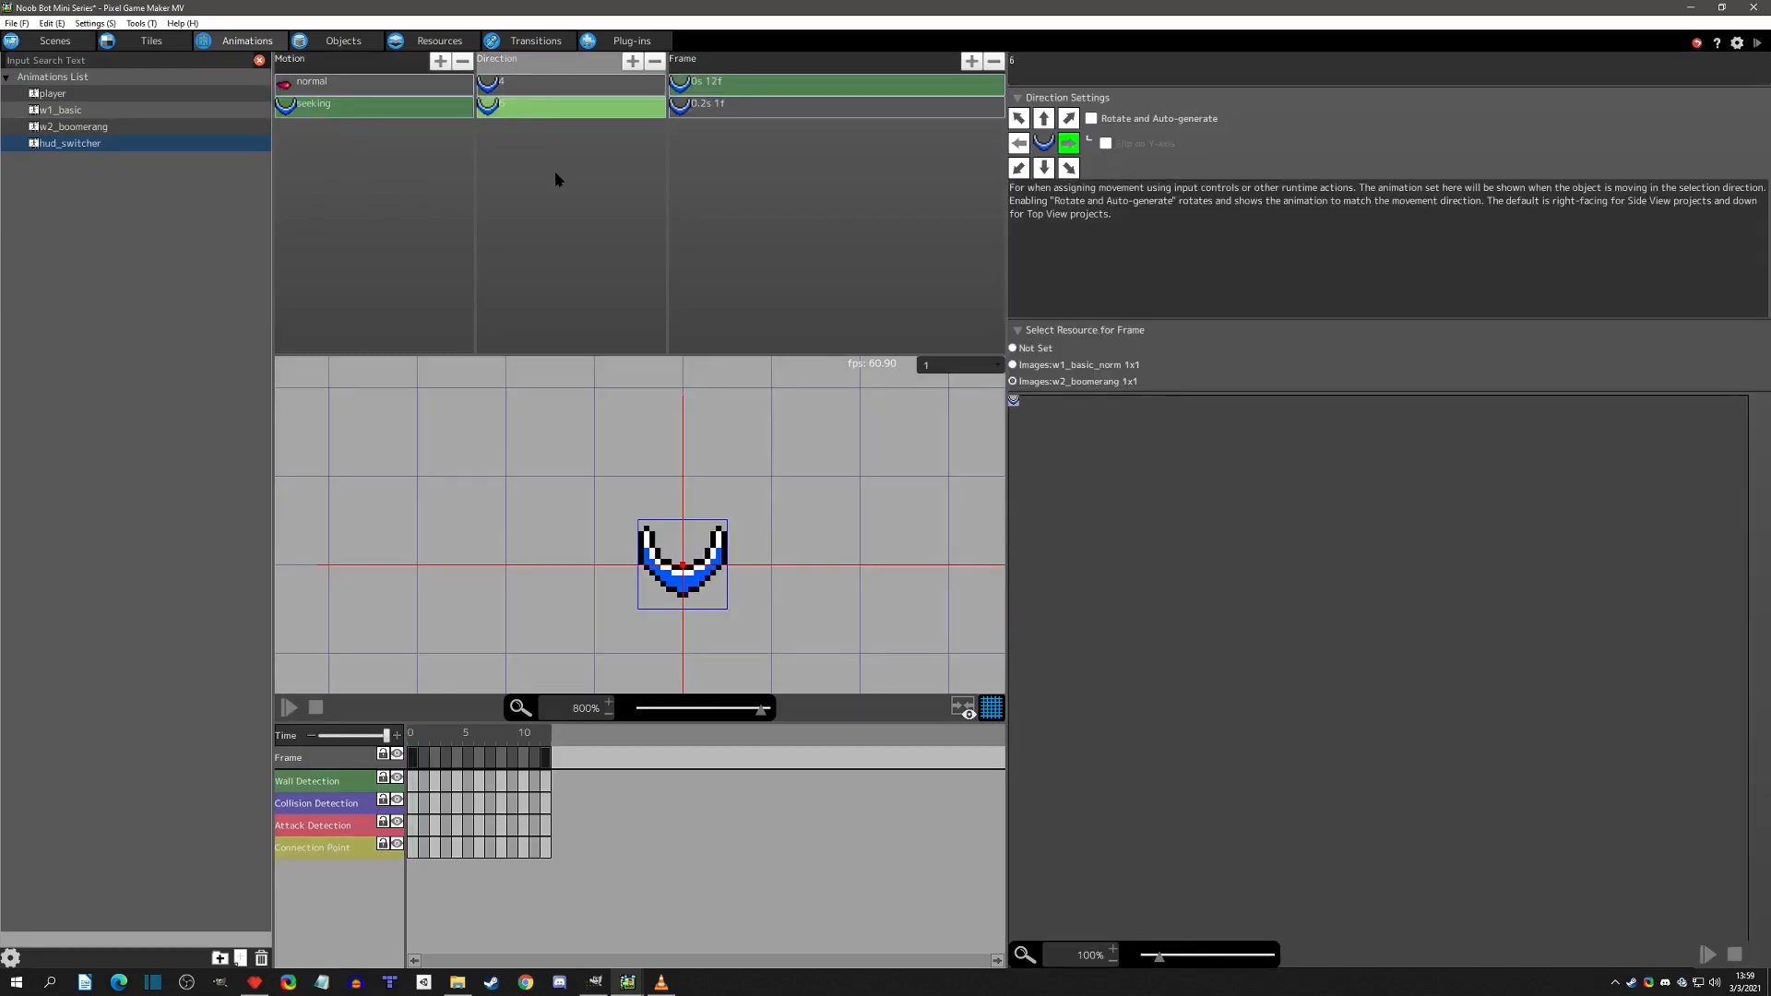
key("Delete")
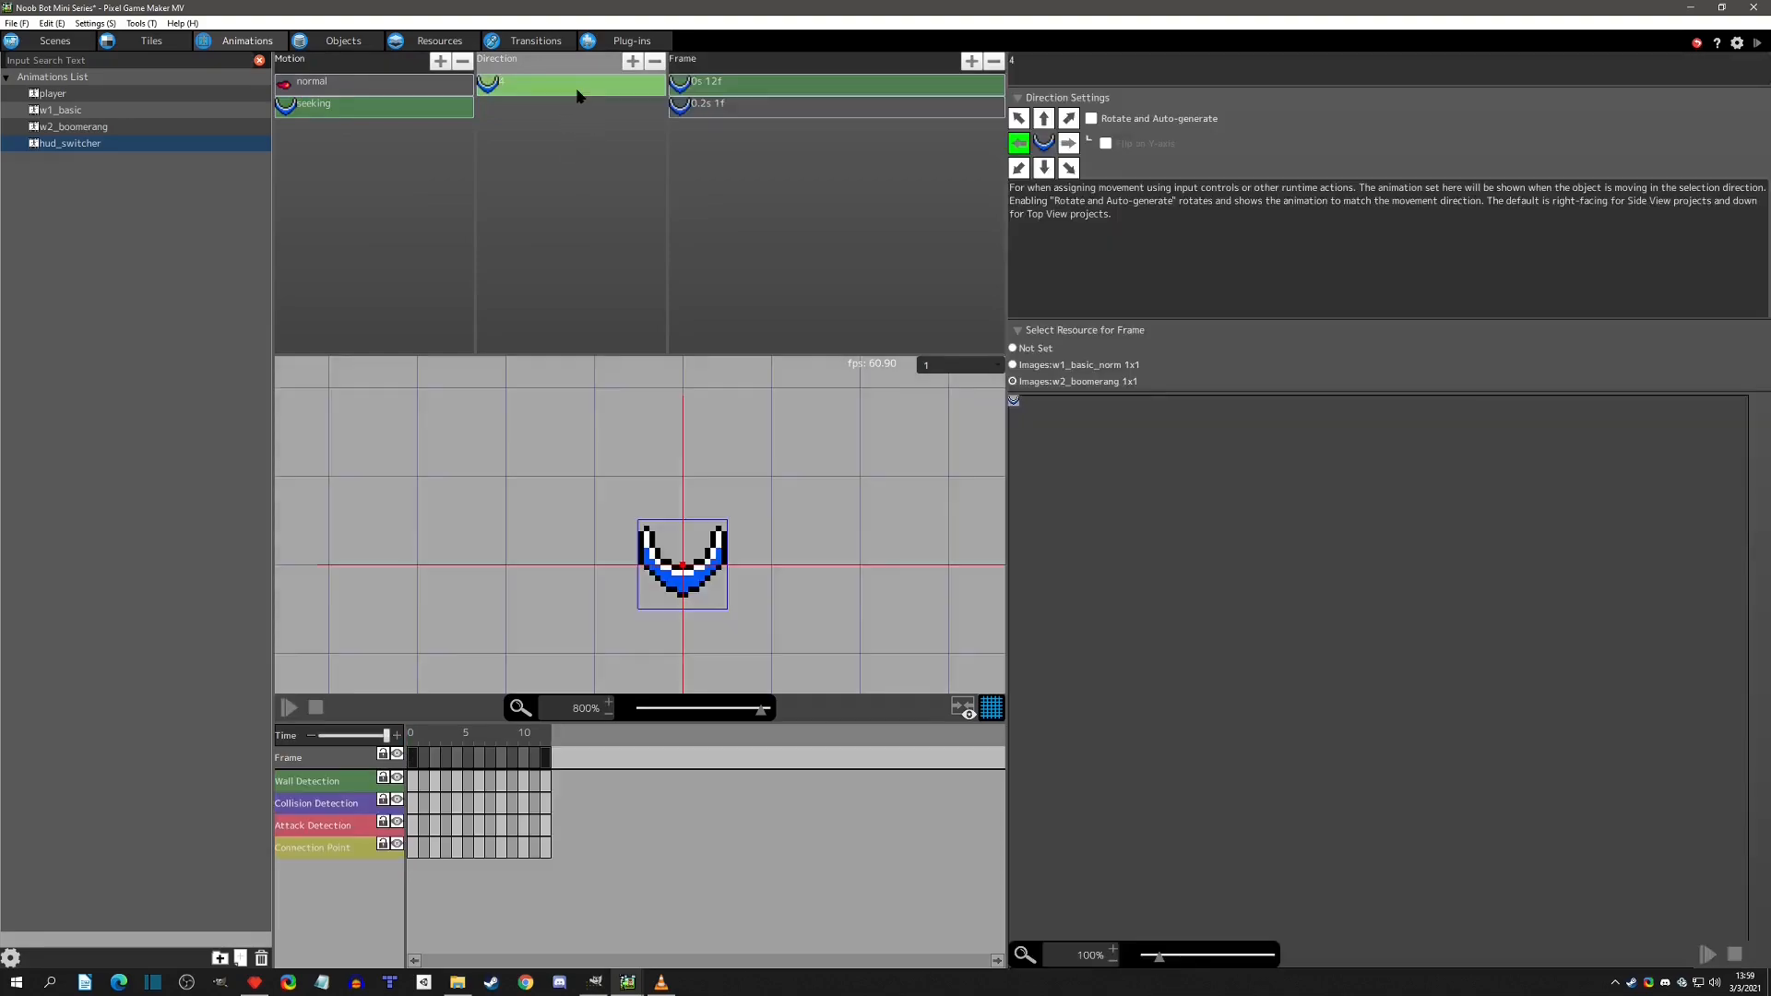
double_click(546, 85)
type("single")
key("Return")
Rename hud_switcher's seeking motion as boomerang and its normal motion as basic.
double_click(351, 110)
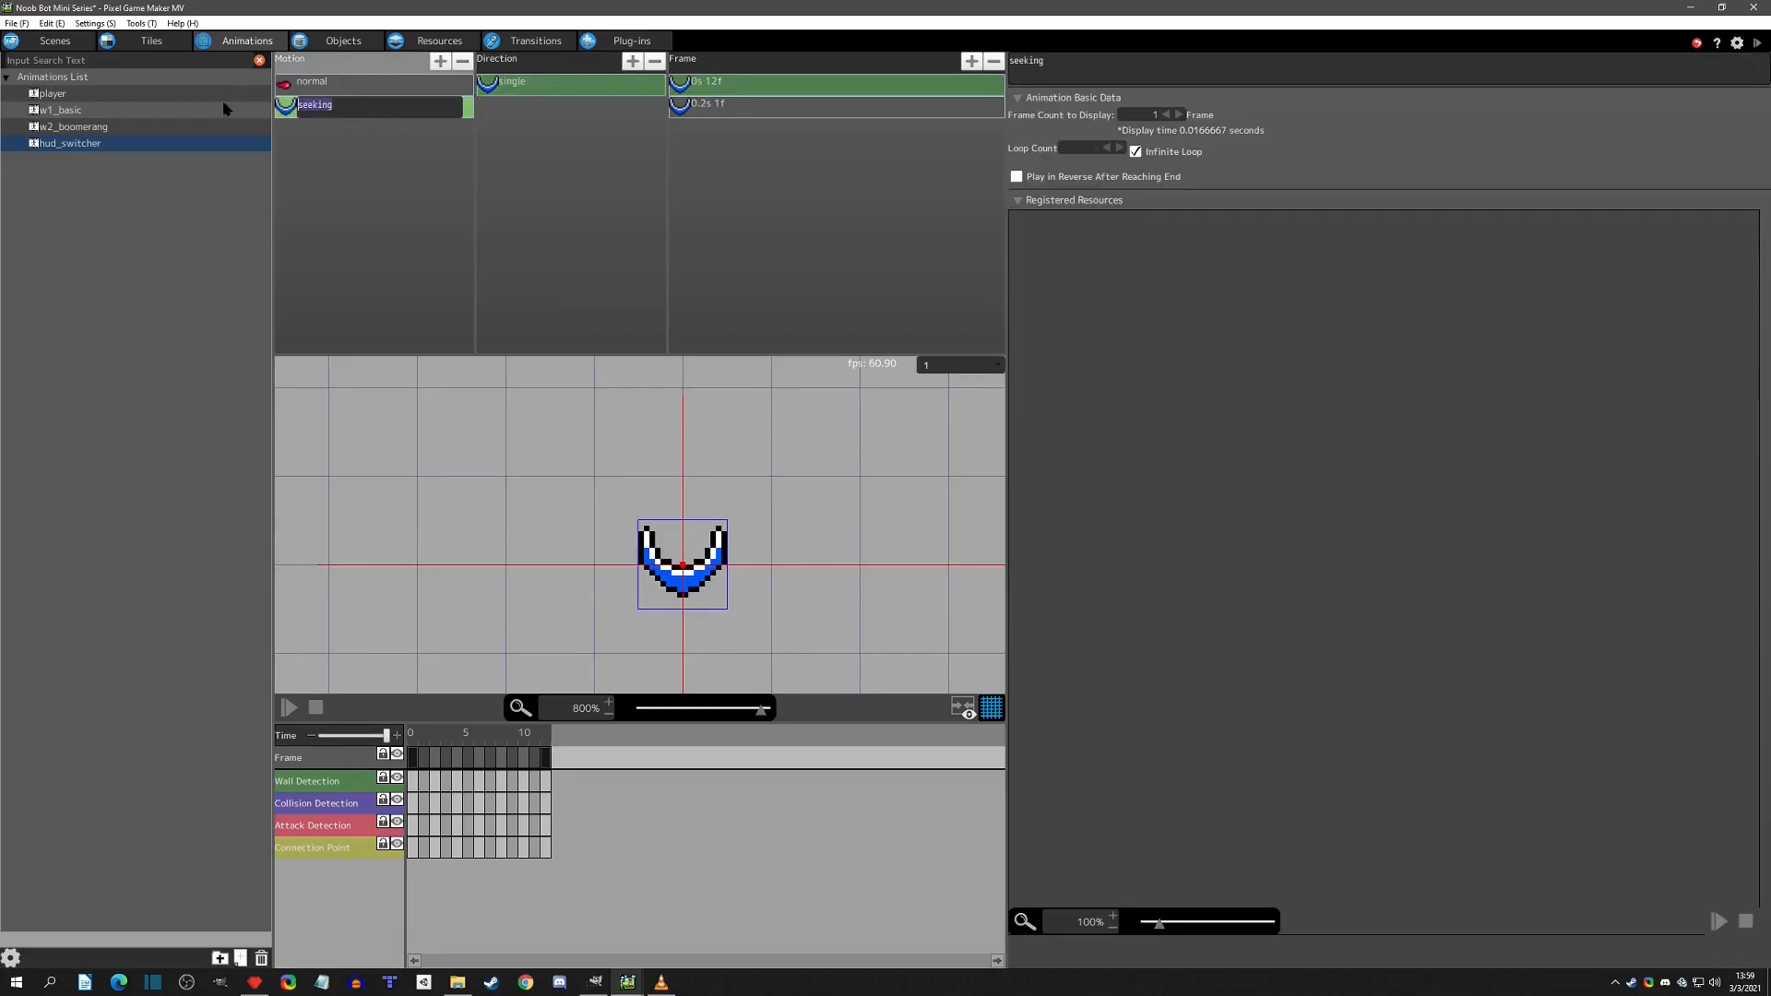
type("boomerang")
key("Return")
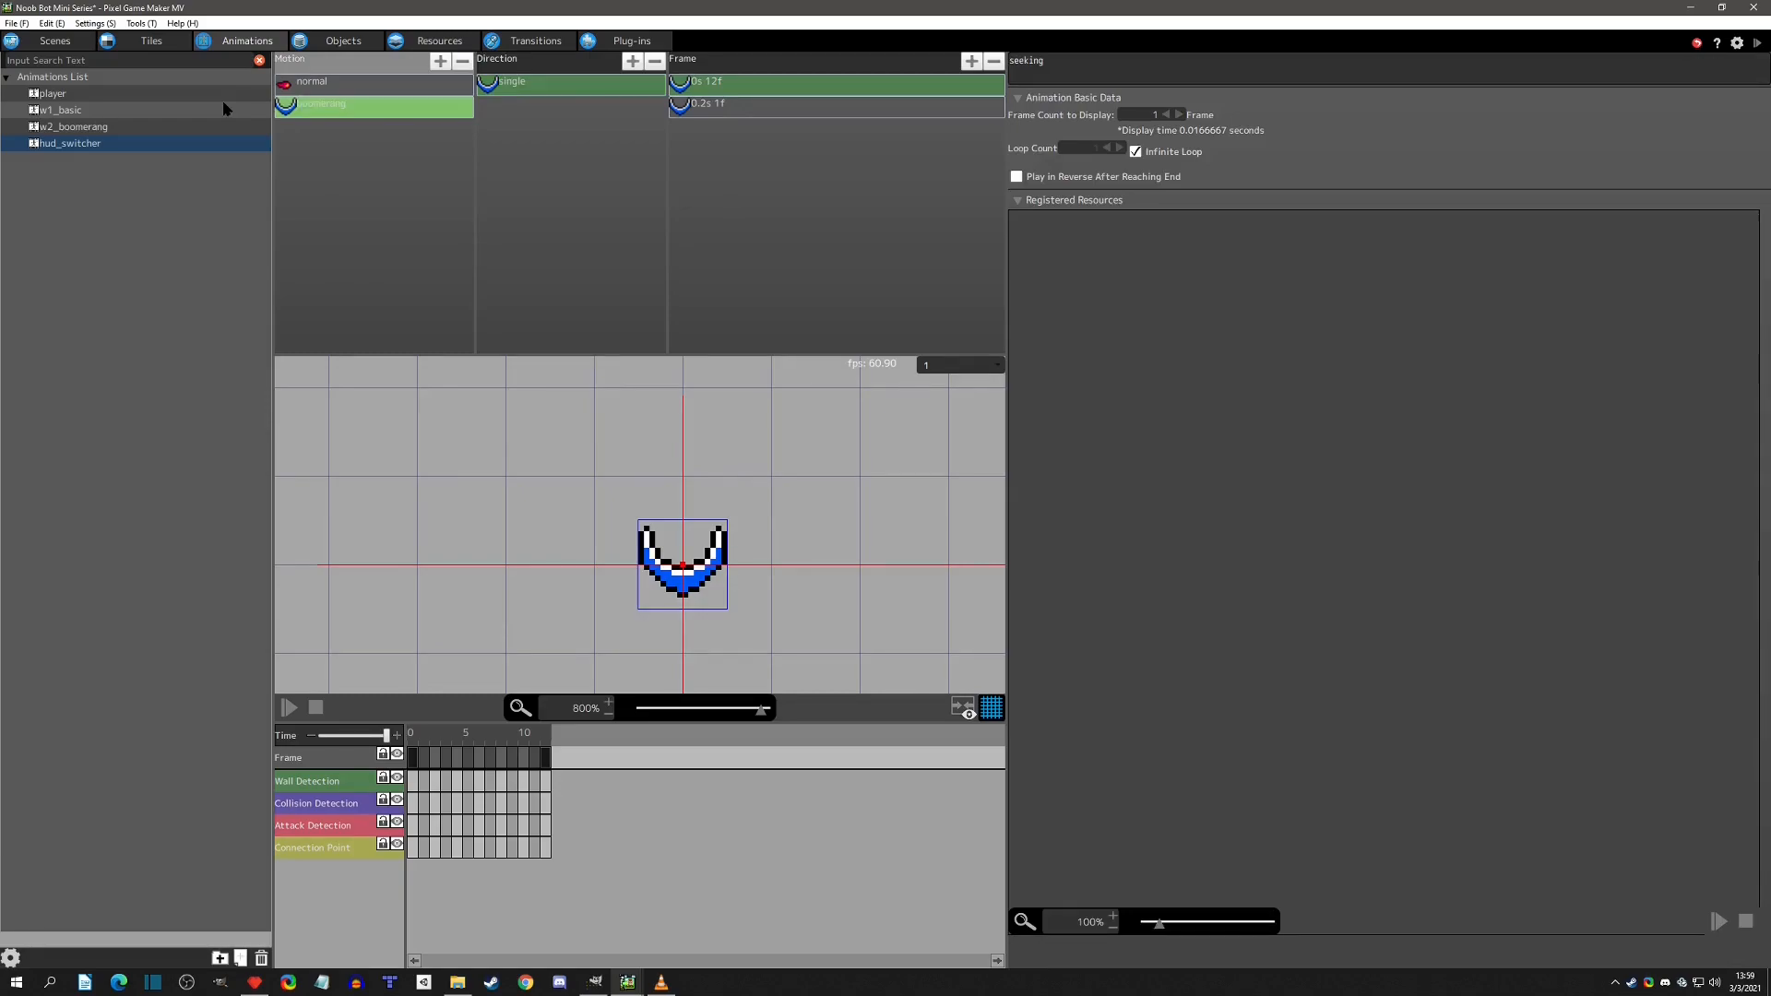
left_click(335, 87)
left_click(335, 87)
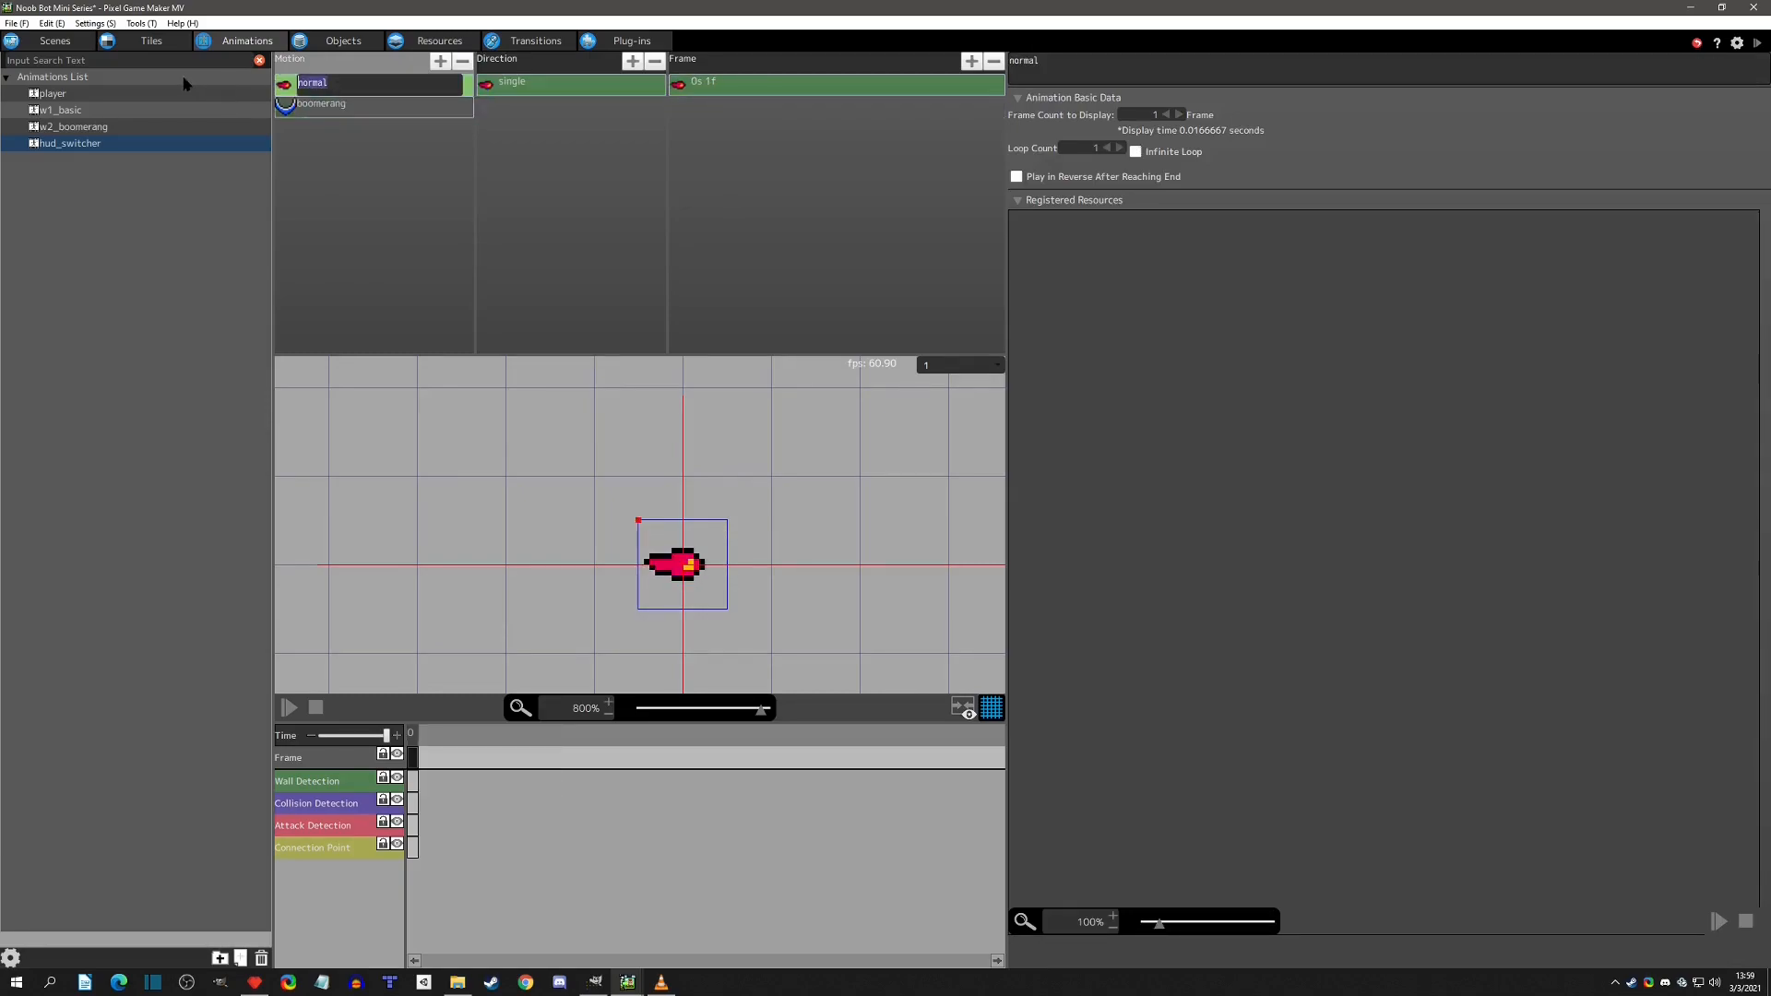
type("basic")
key("Return")
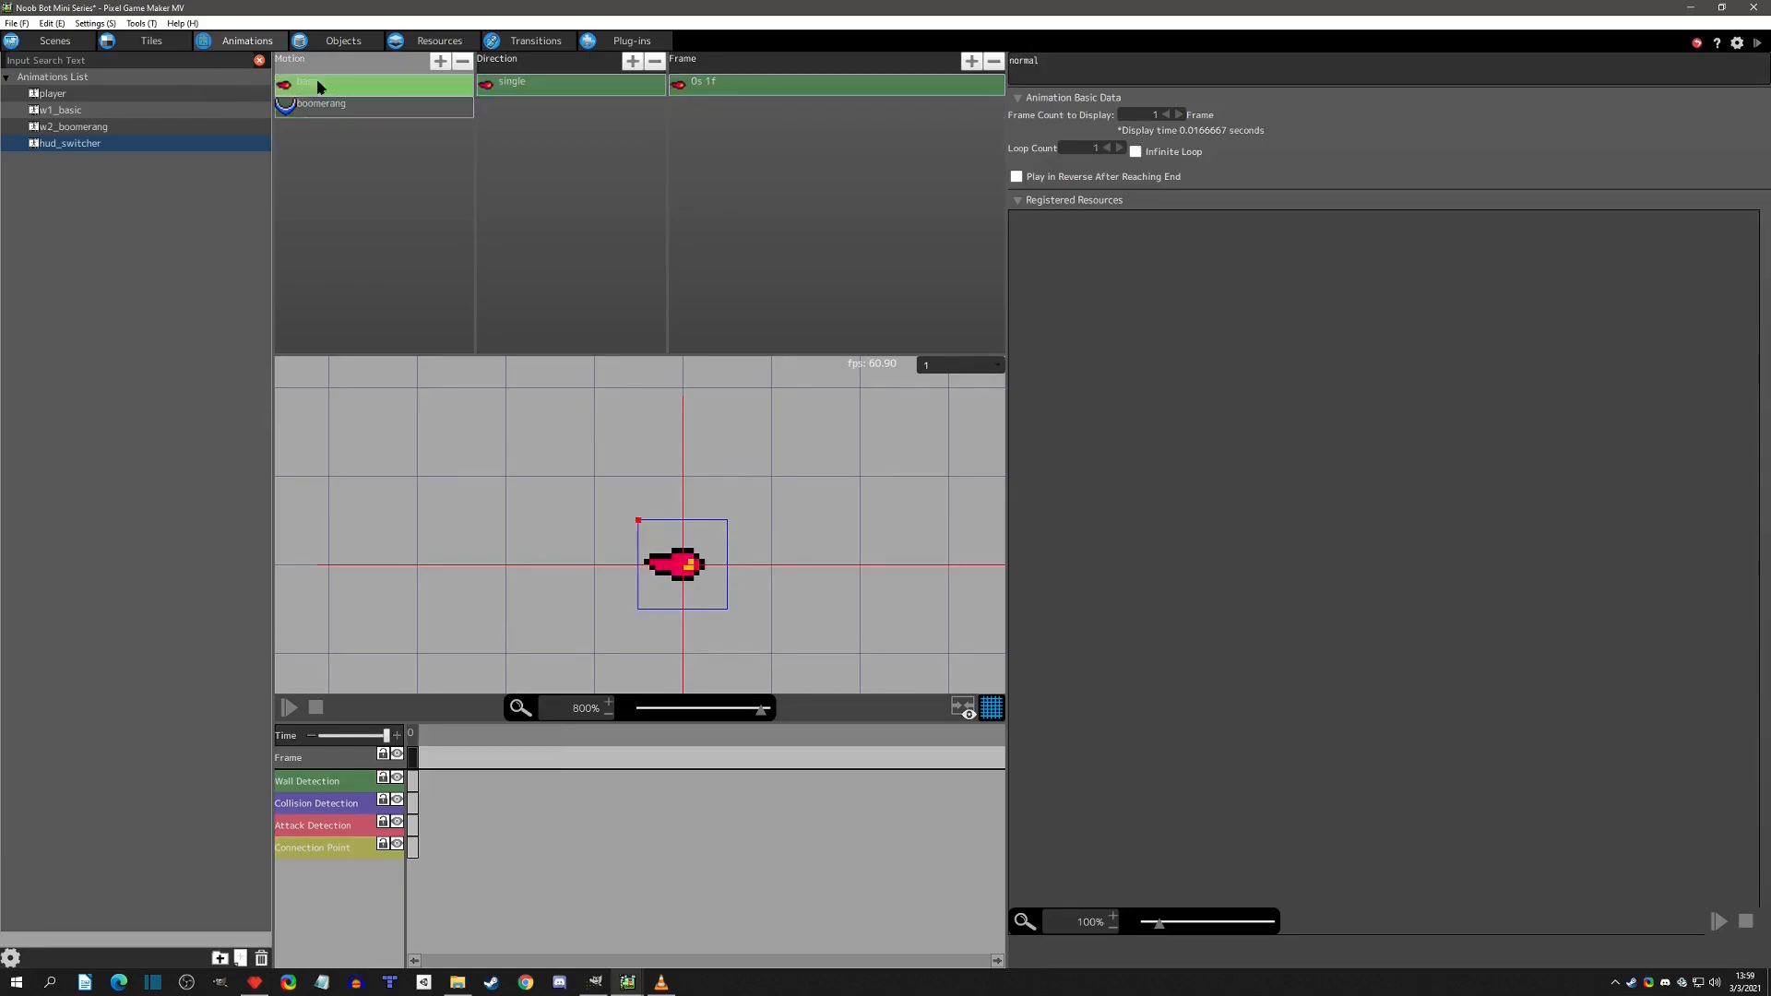
Delete the first, 12-frame-long frame from hud_switcher's boomerang motion, keeping the single-frame one.
left_click(335, 114)
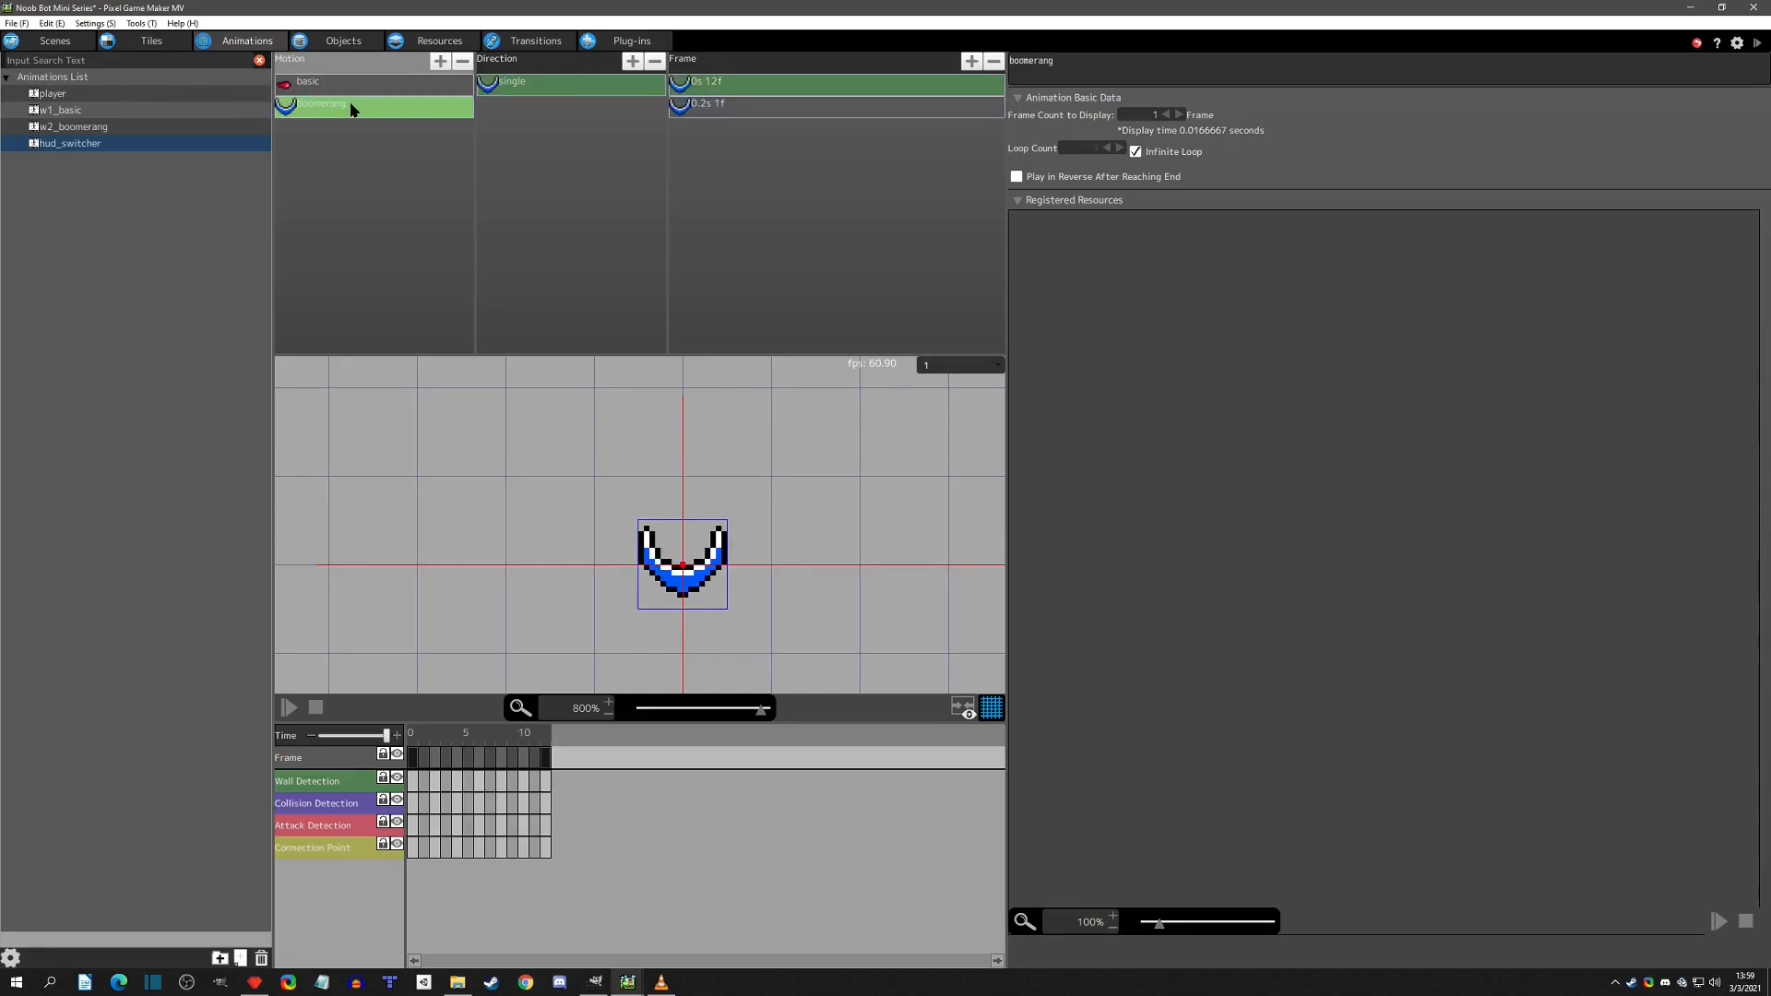
left_click(350, 89)
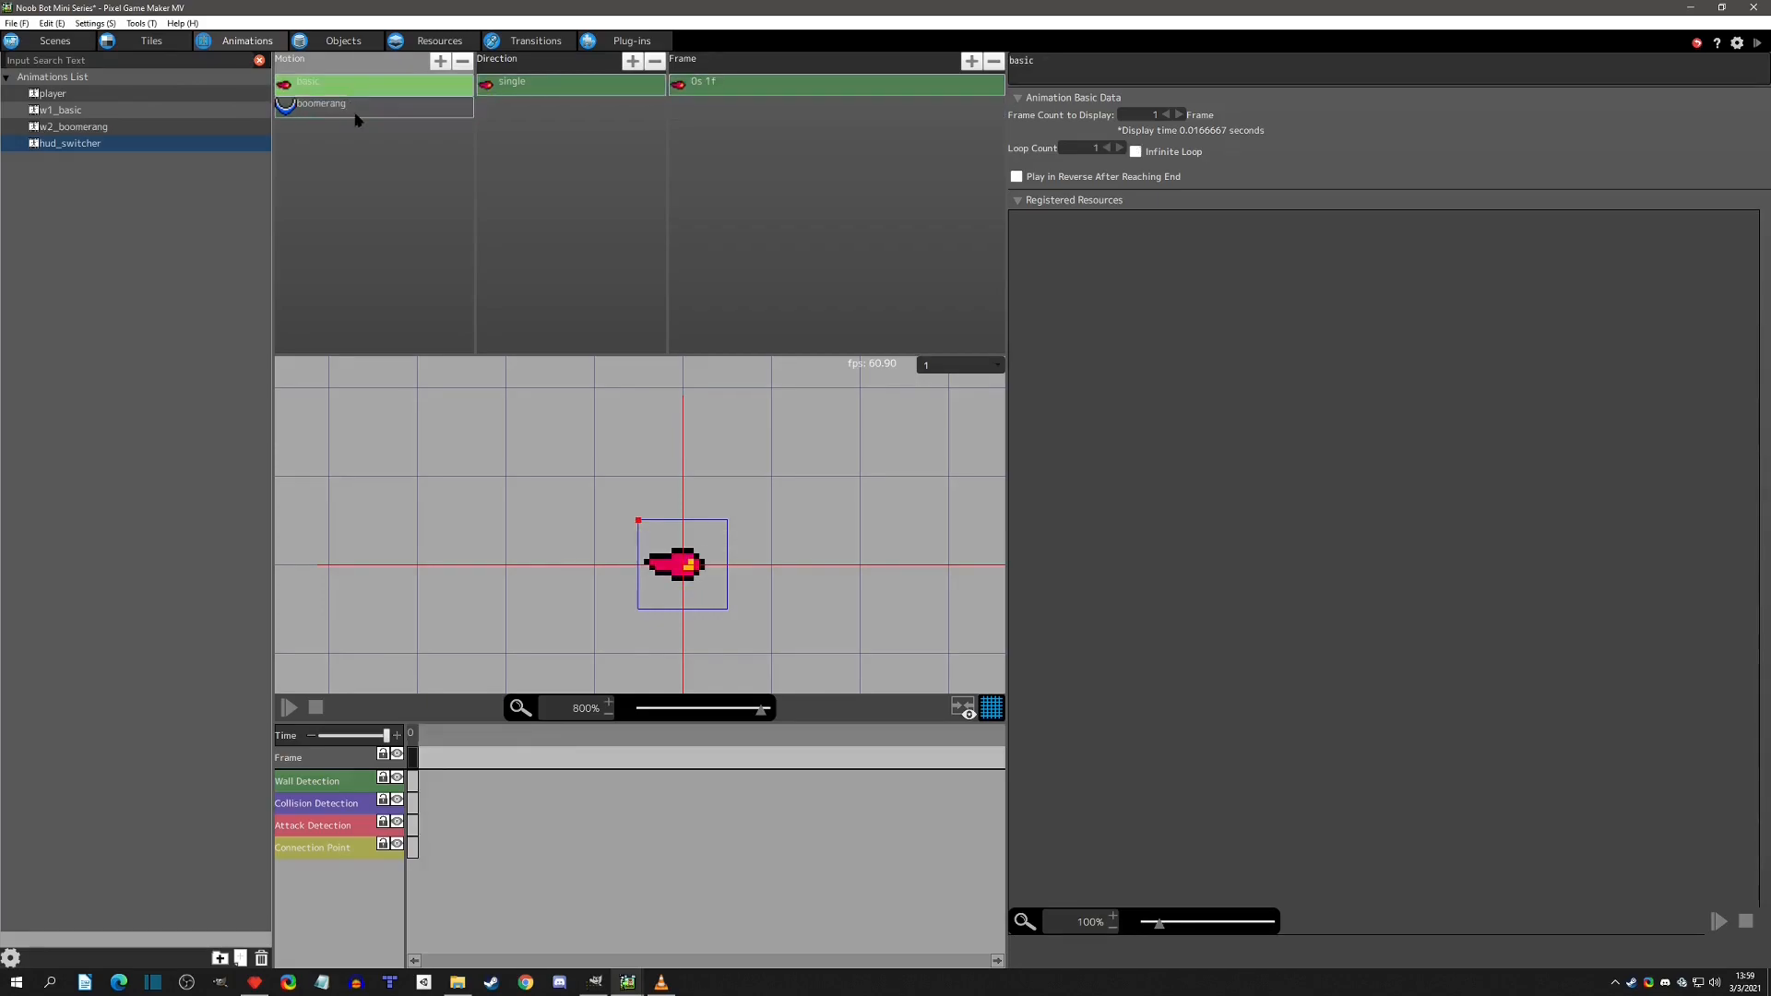
left_click(355, 115)
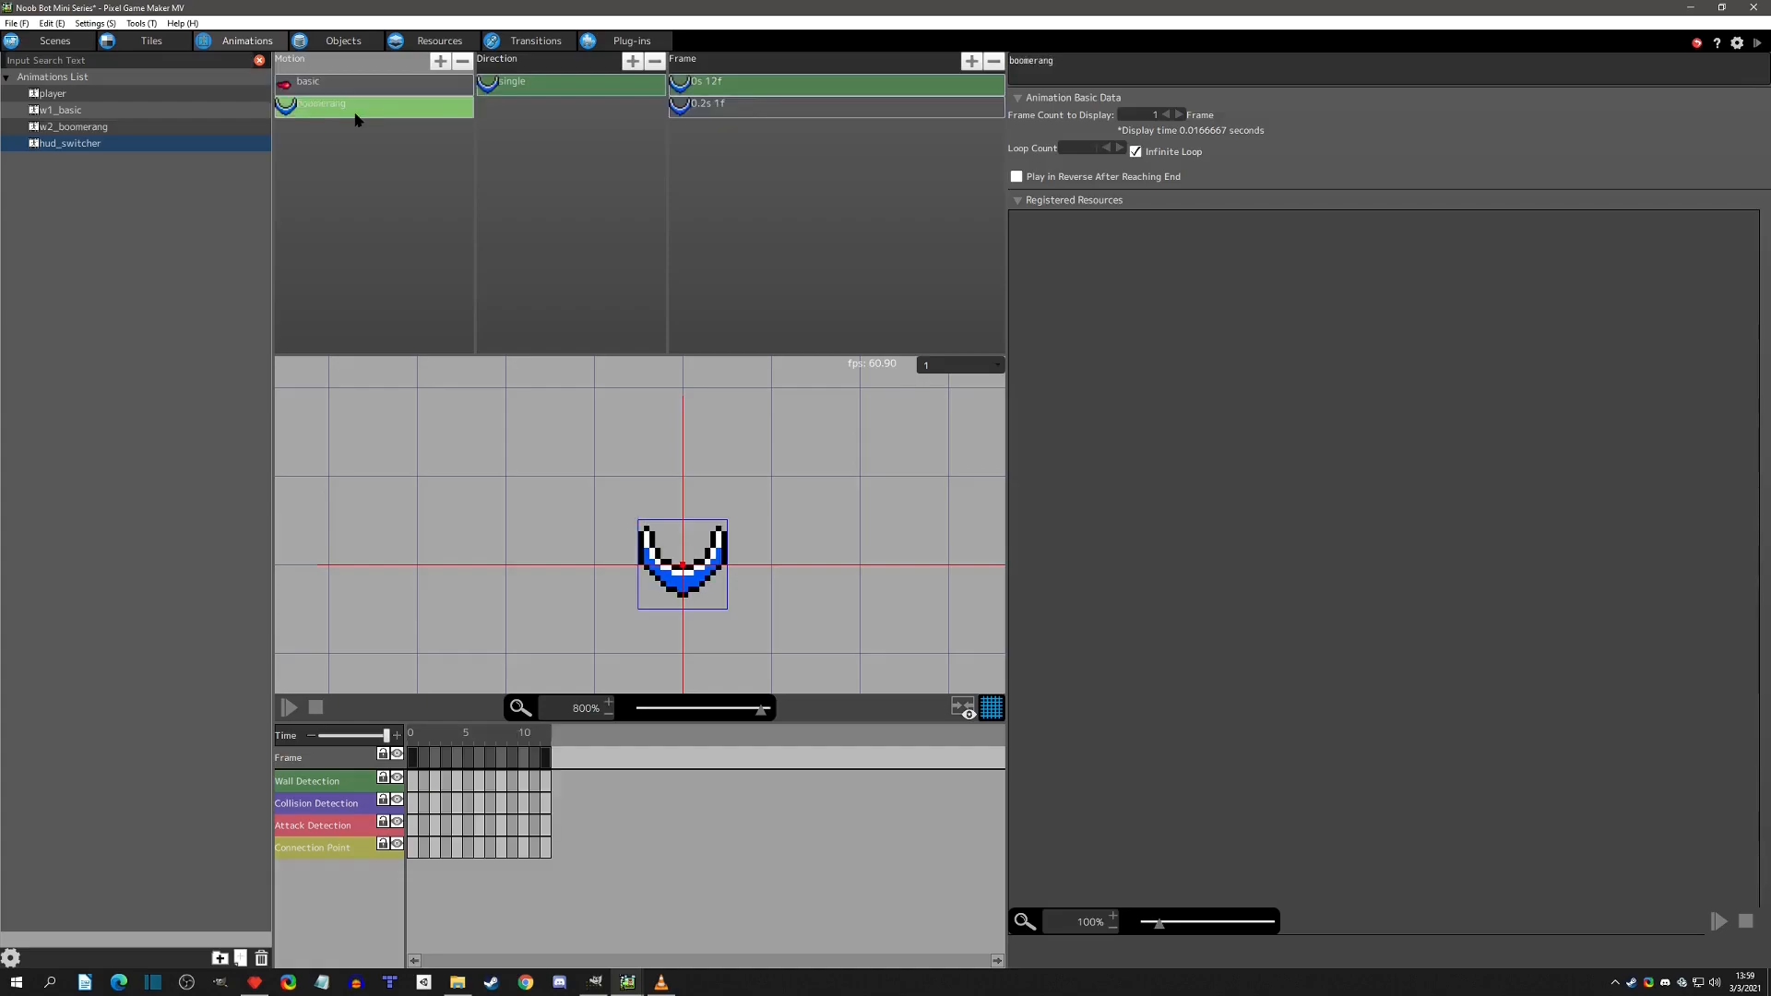
left_click(749, 92)
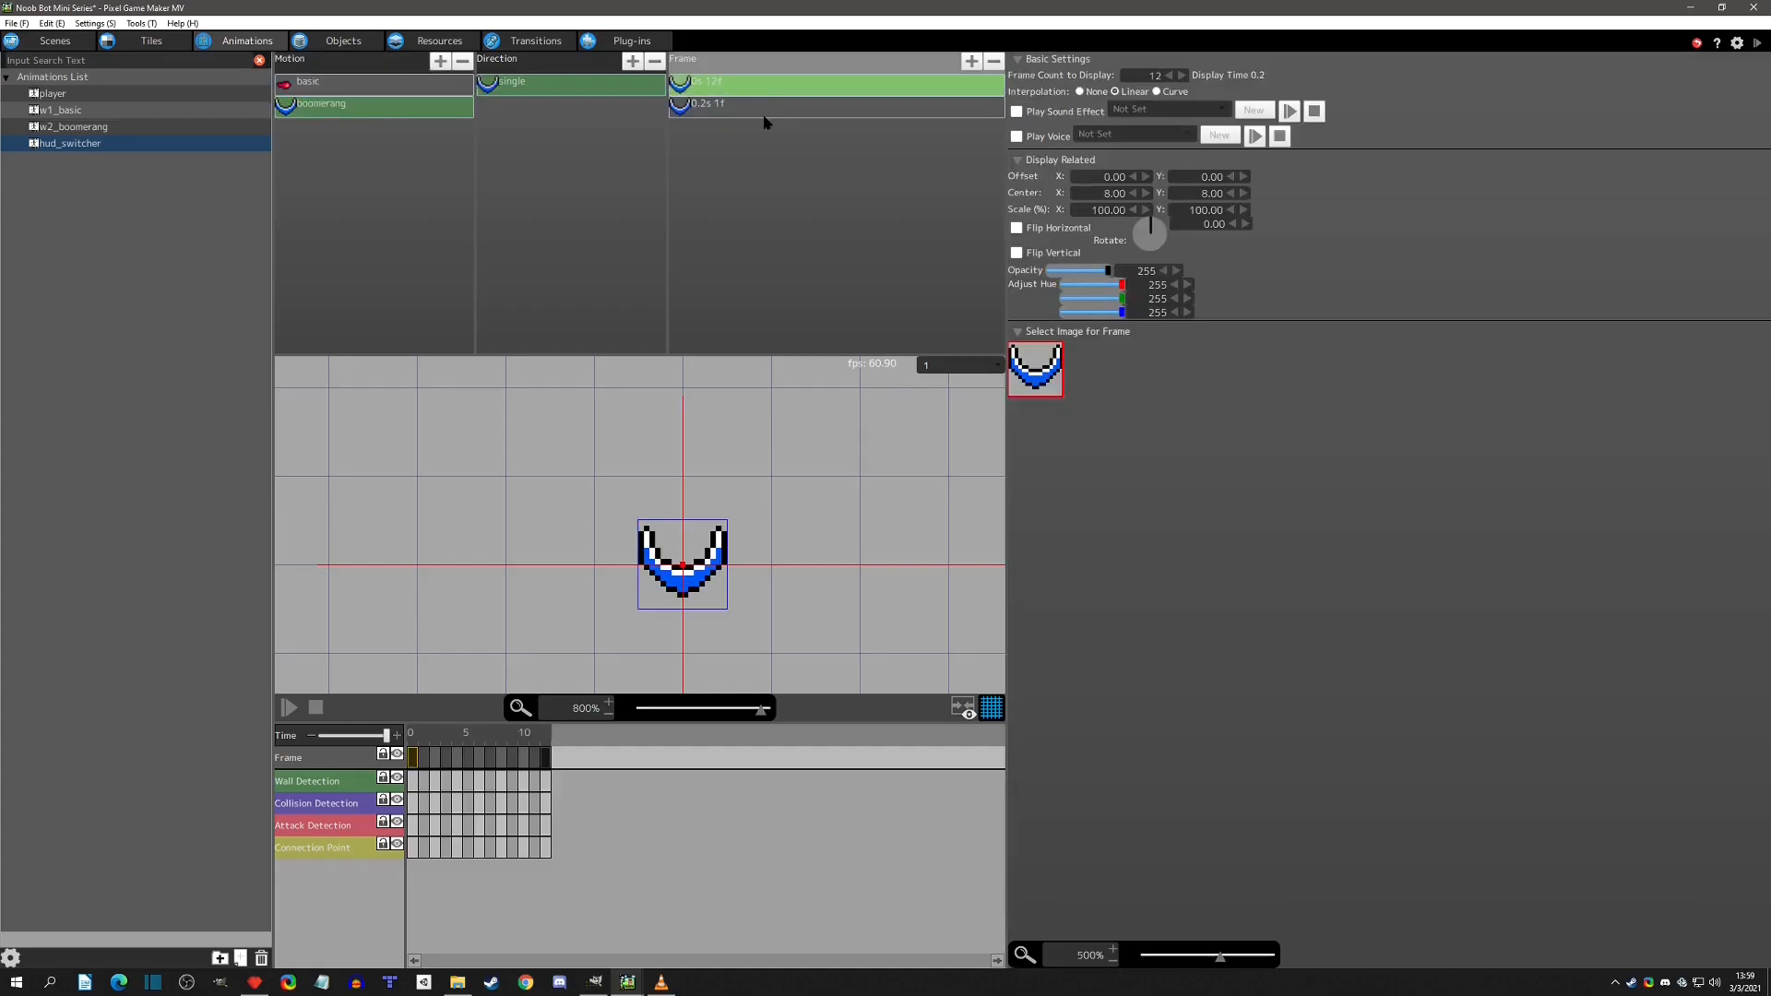
left_click(738, 111)
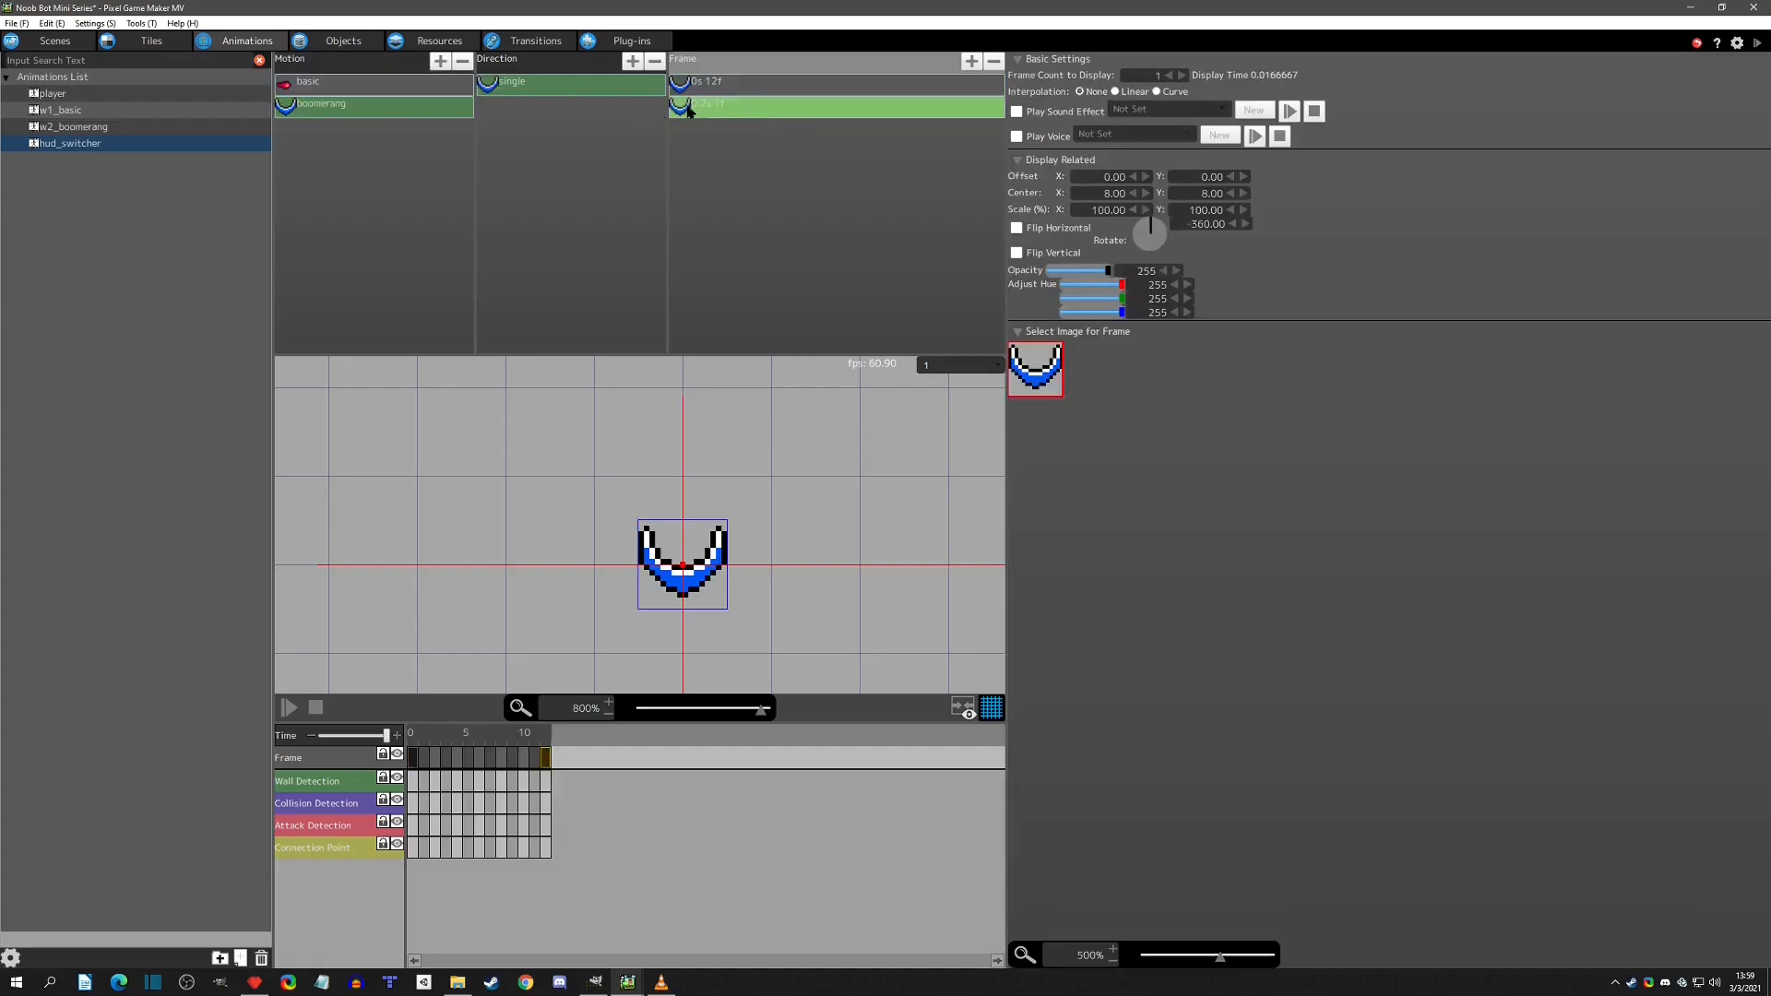
left_click(701, 90)
key("Delete")
Set the rotation of the boomerang motion's remaining frame to 0.
left_click(740, 90)
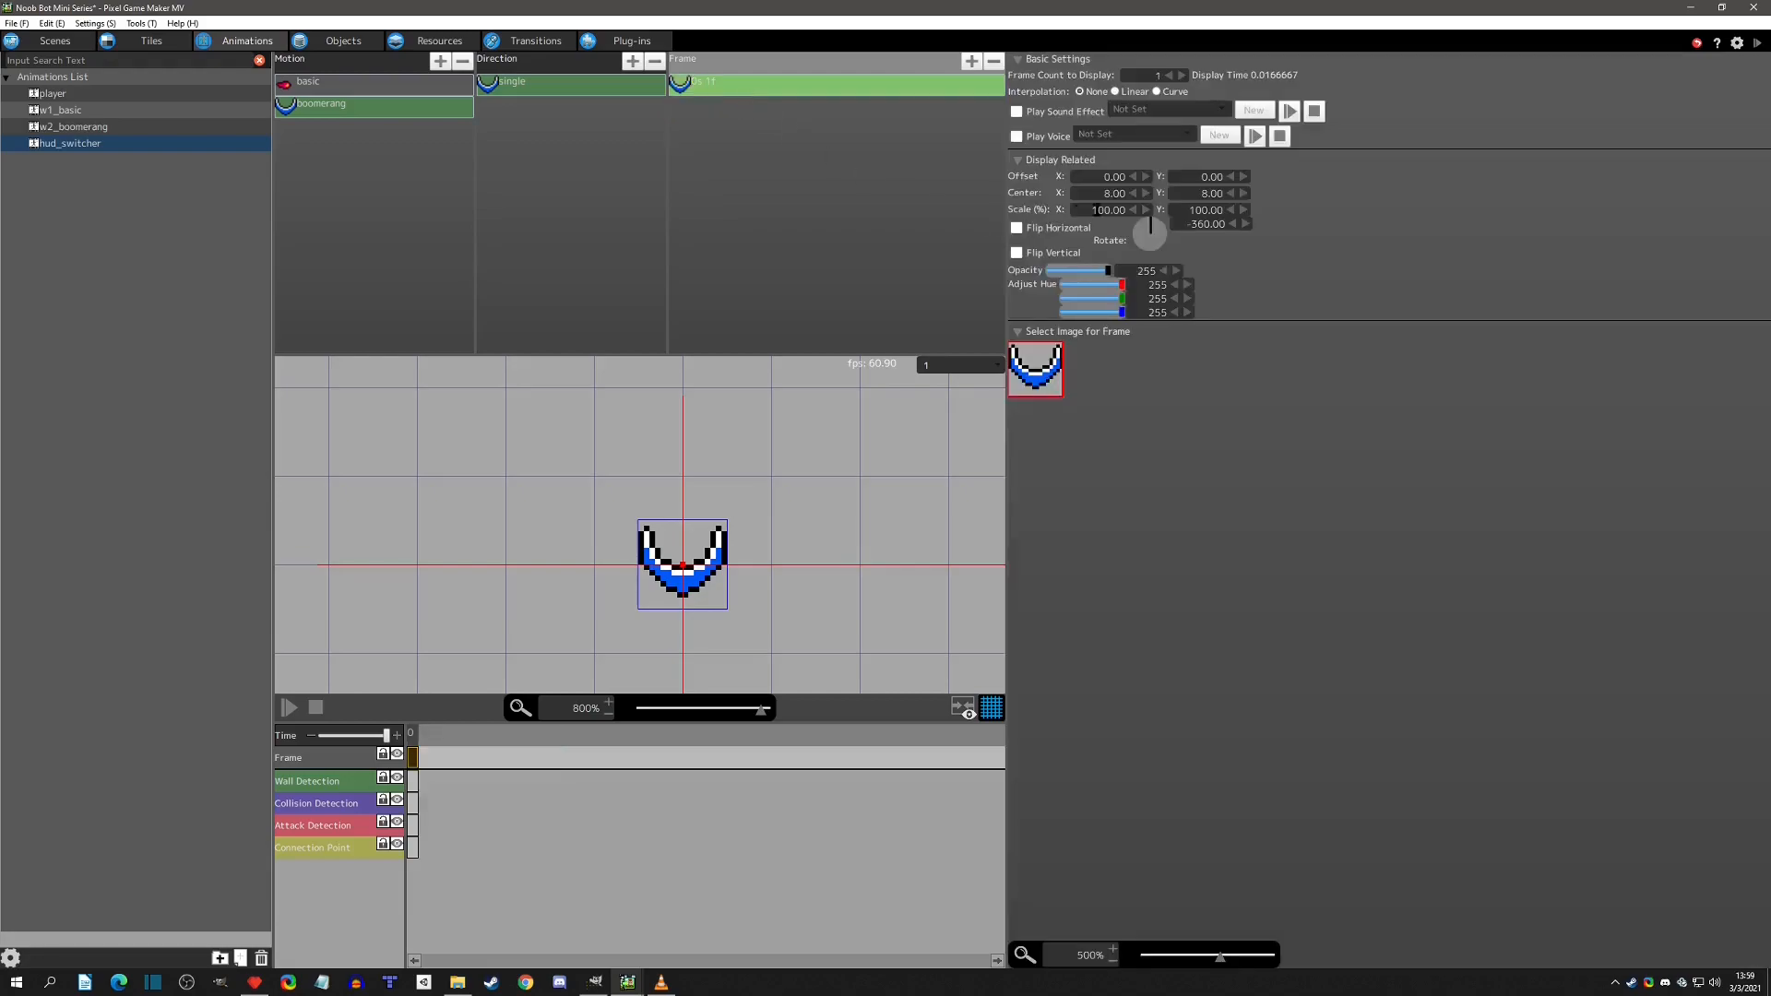
left_click(1202, 225)
type("0")
key("Return")
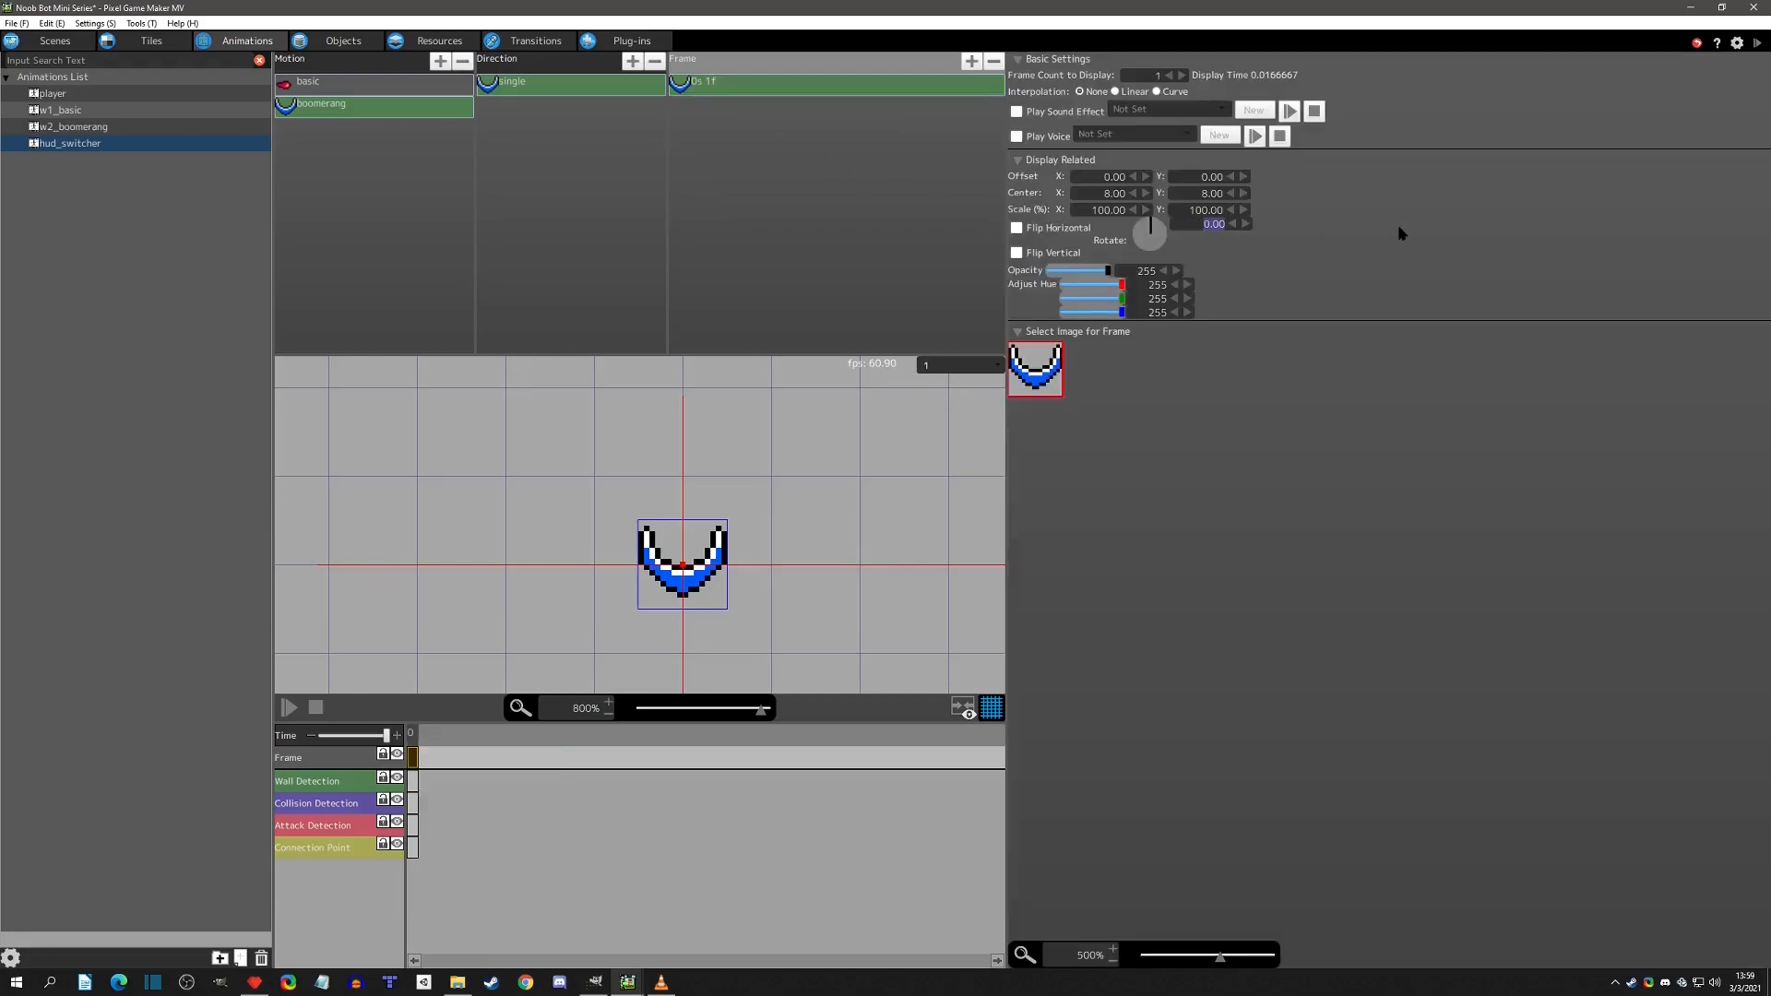
left_click(409, 126)
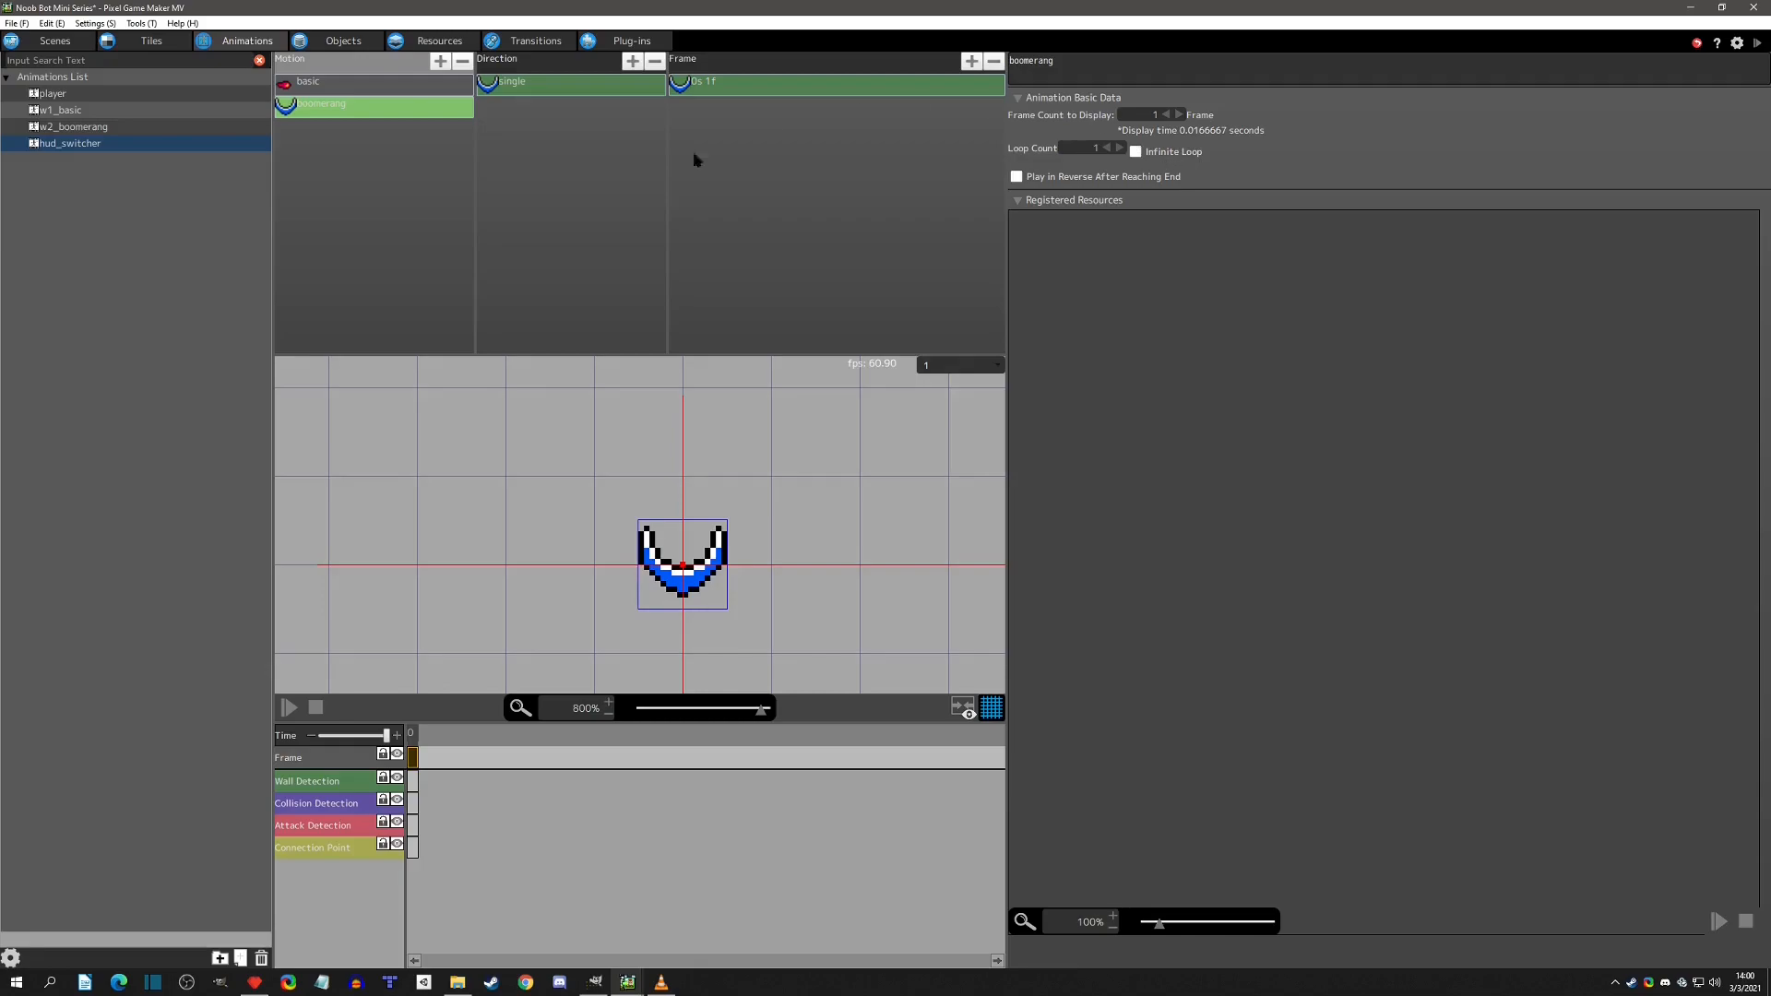
left_click(421, 89)
left_click(413, 107)
left_click(431, 89)
left_click(480, 90)
left_click(406, 104)
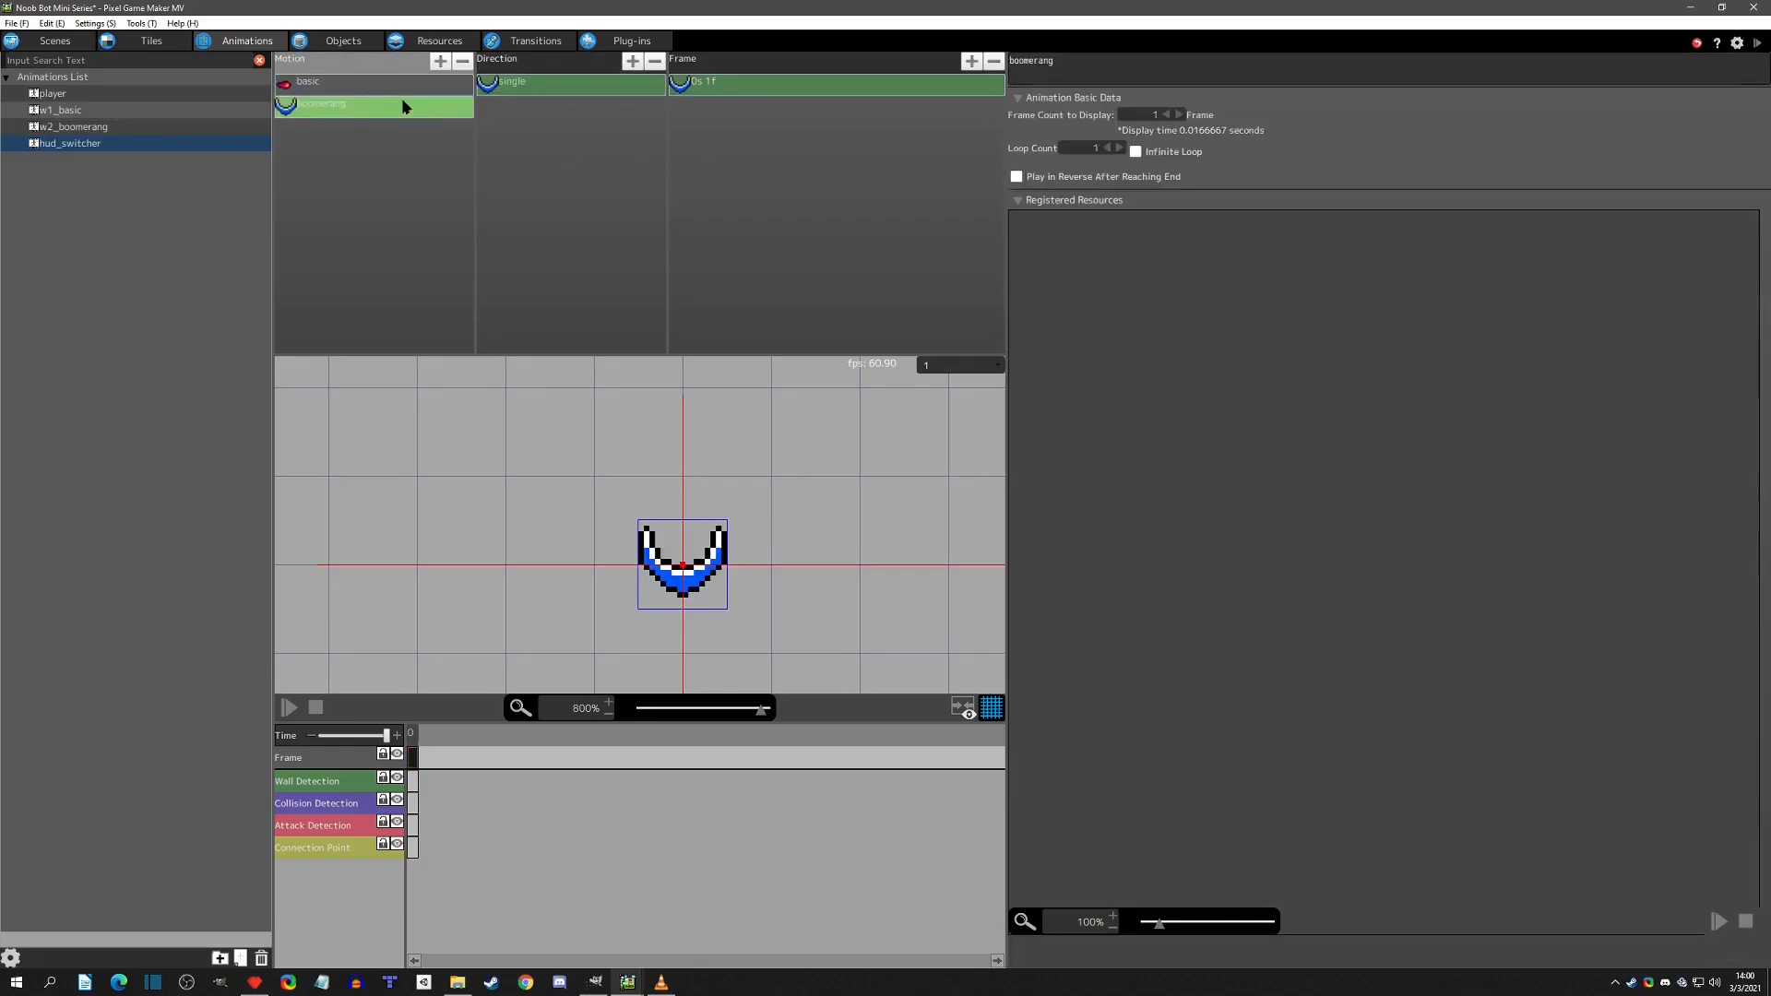
Add a new object named hud_switcher that uses the hud_switcher animation.
left_click(340, 41)
right_click(65, 217)
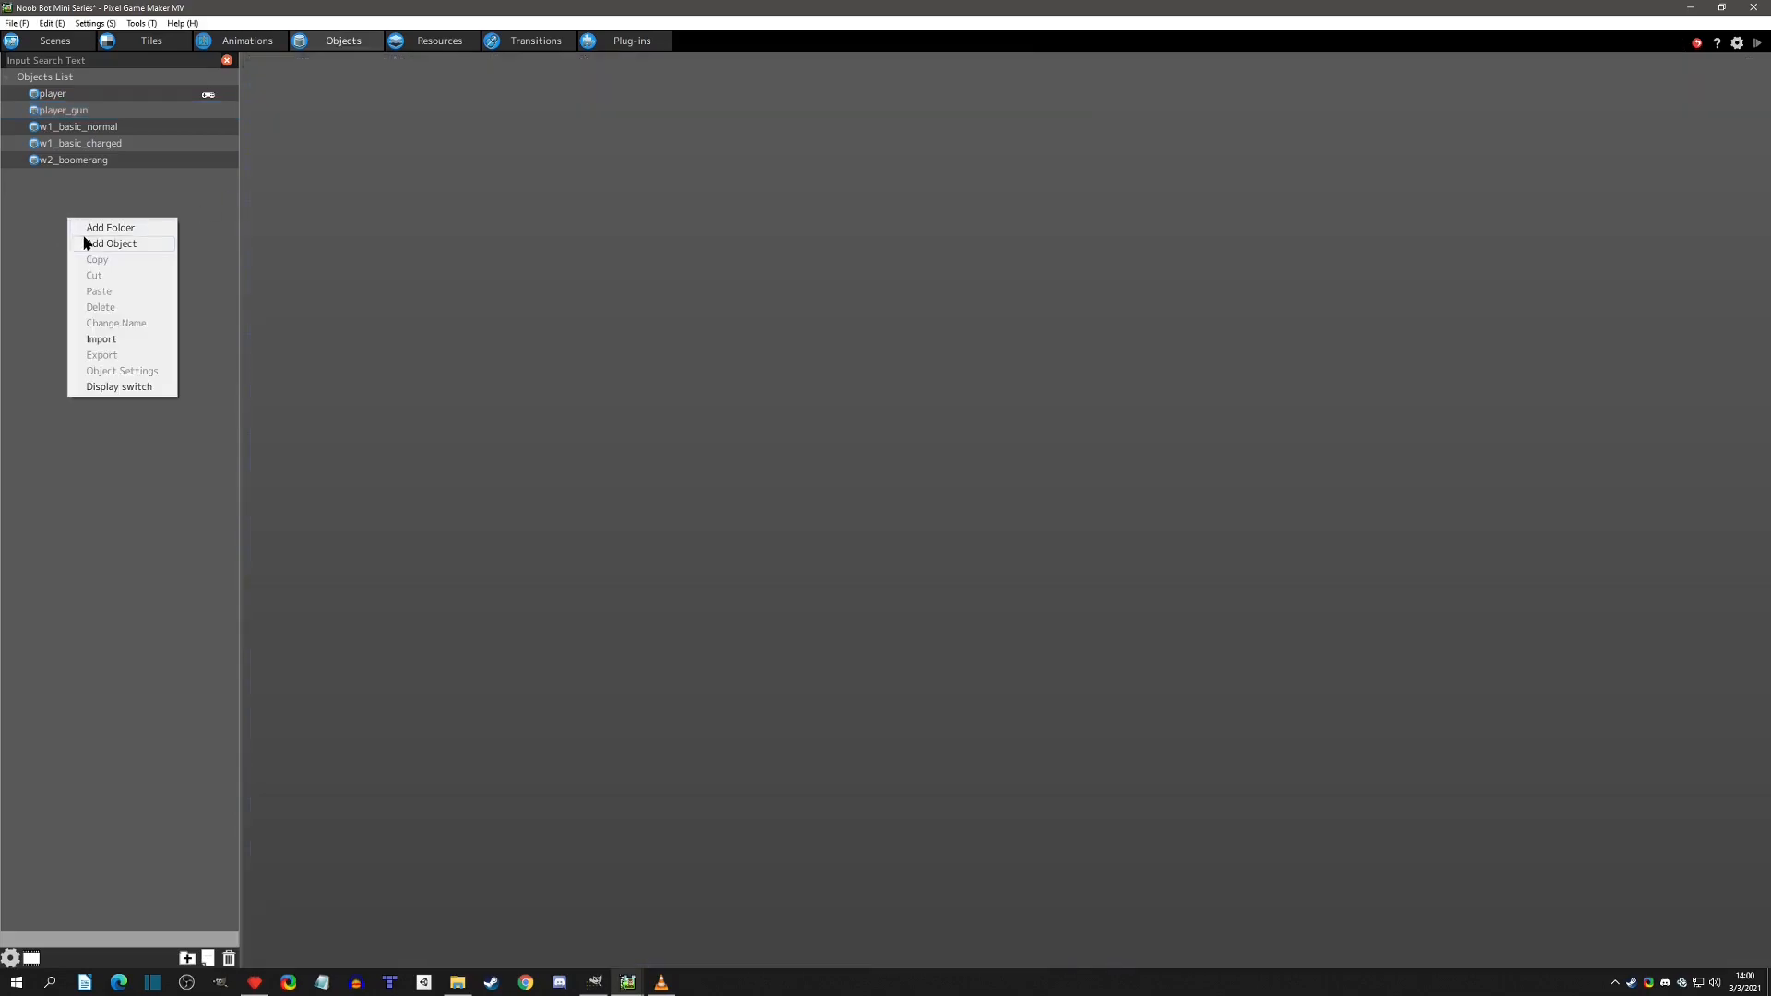
left_click(87, 242)
left_click(539, 196)
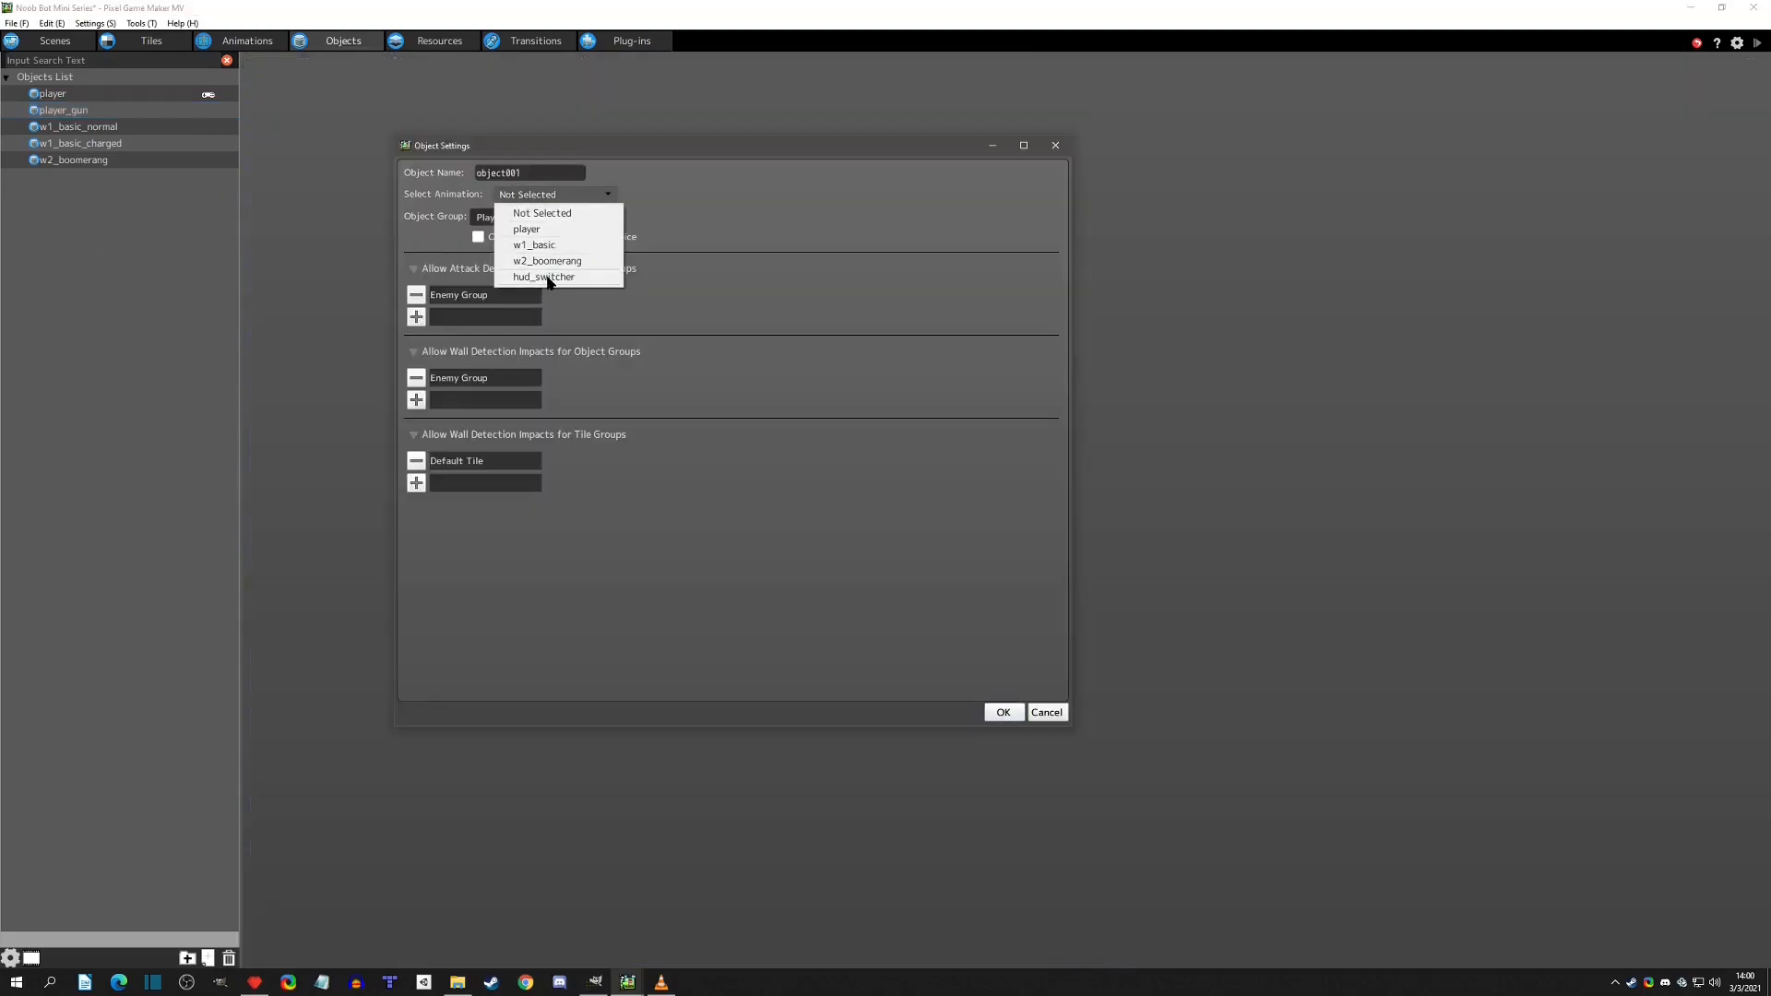
left_click(559, 275)
left_click(535, 219)
left_click(577, 218)
left_click(552, 216)
left_click(552, 216)
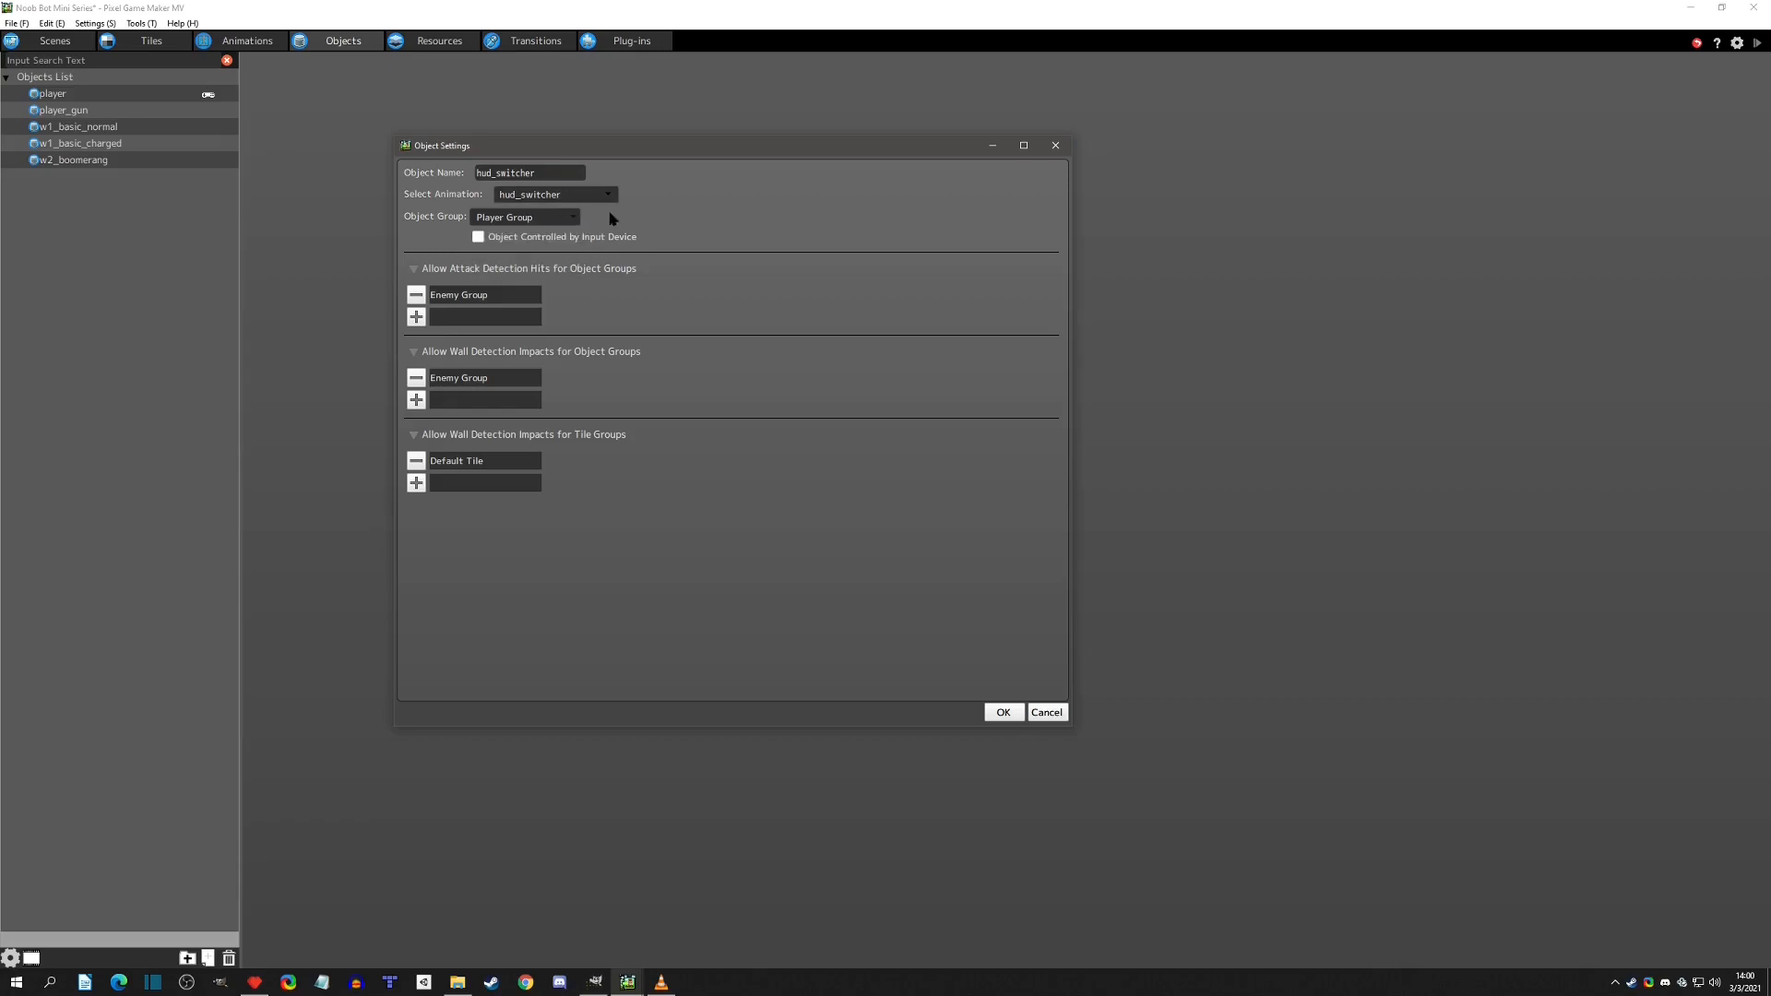
Remove every attack and wall detection group from the new object, keep it in Player Group and create it.
left_click(416, 294)
left_click(416, 355)
left_click(416, 416)
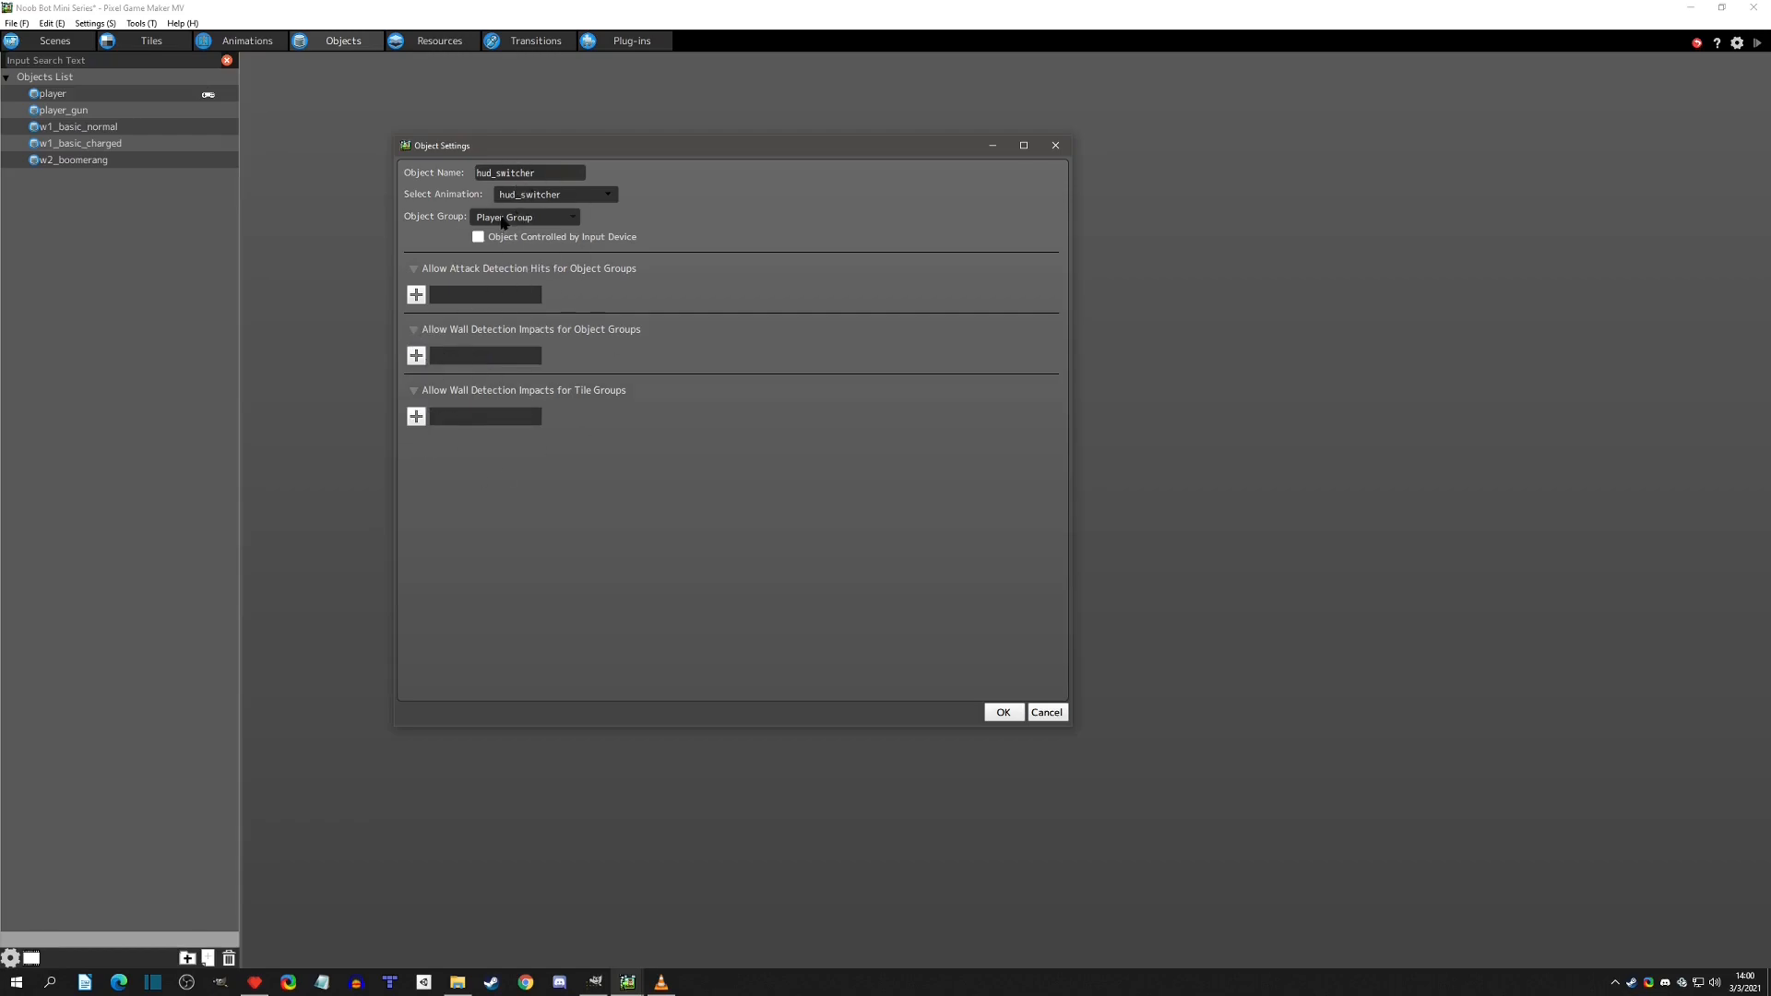
left_click(539, 219)
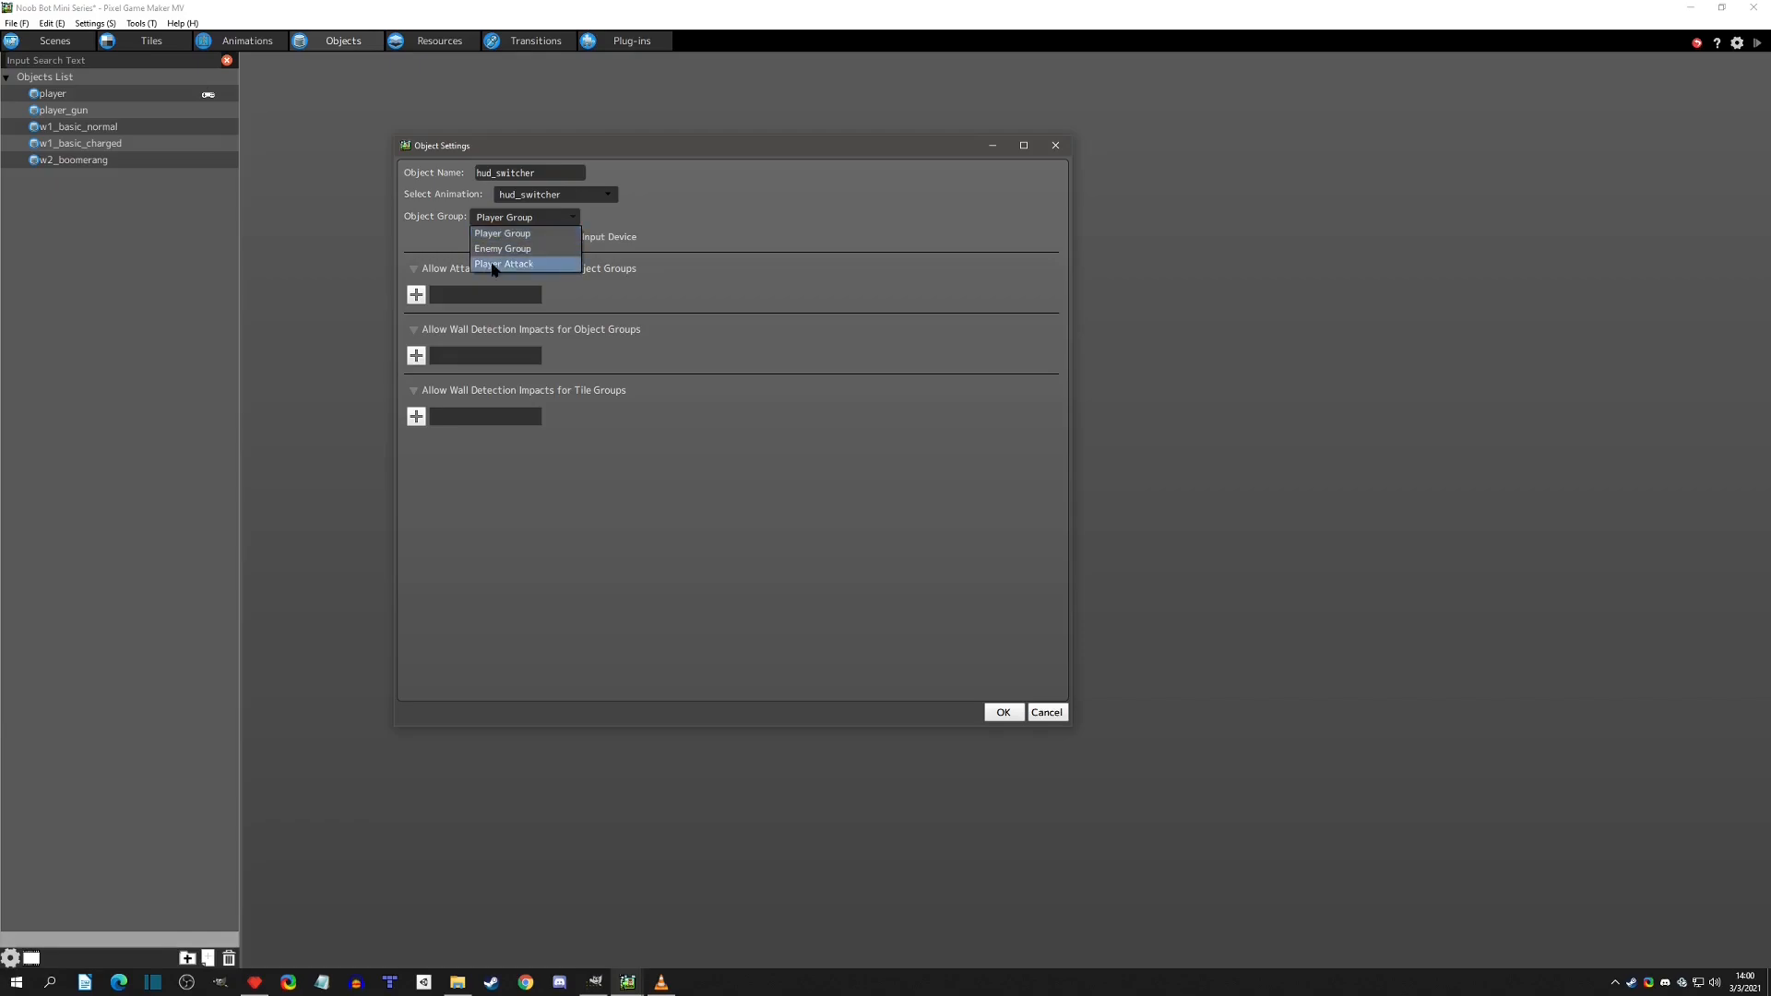
left_click(786, 251)
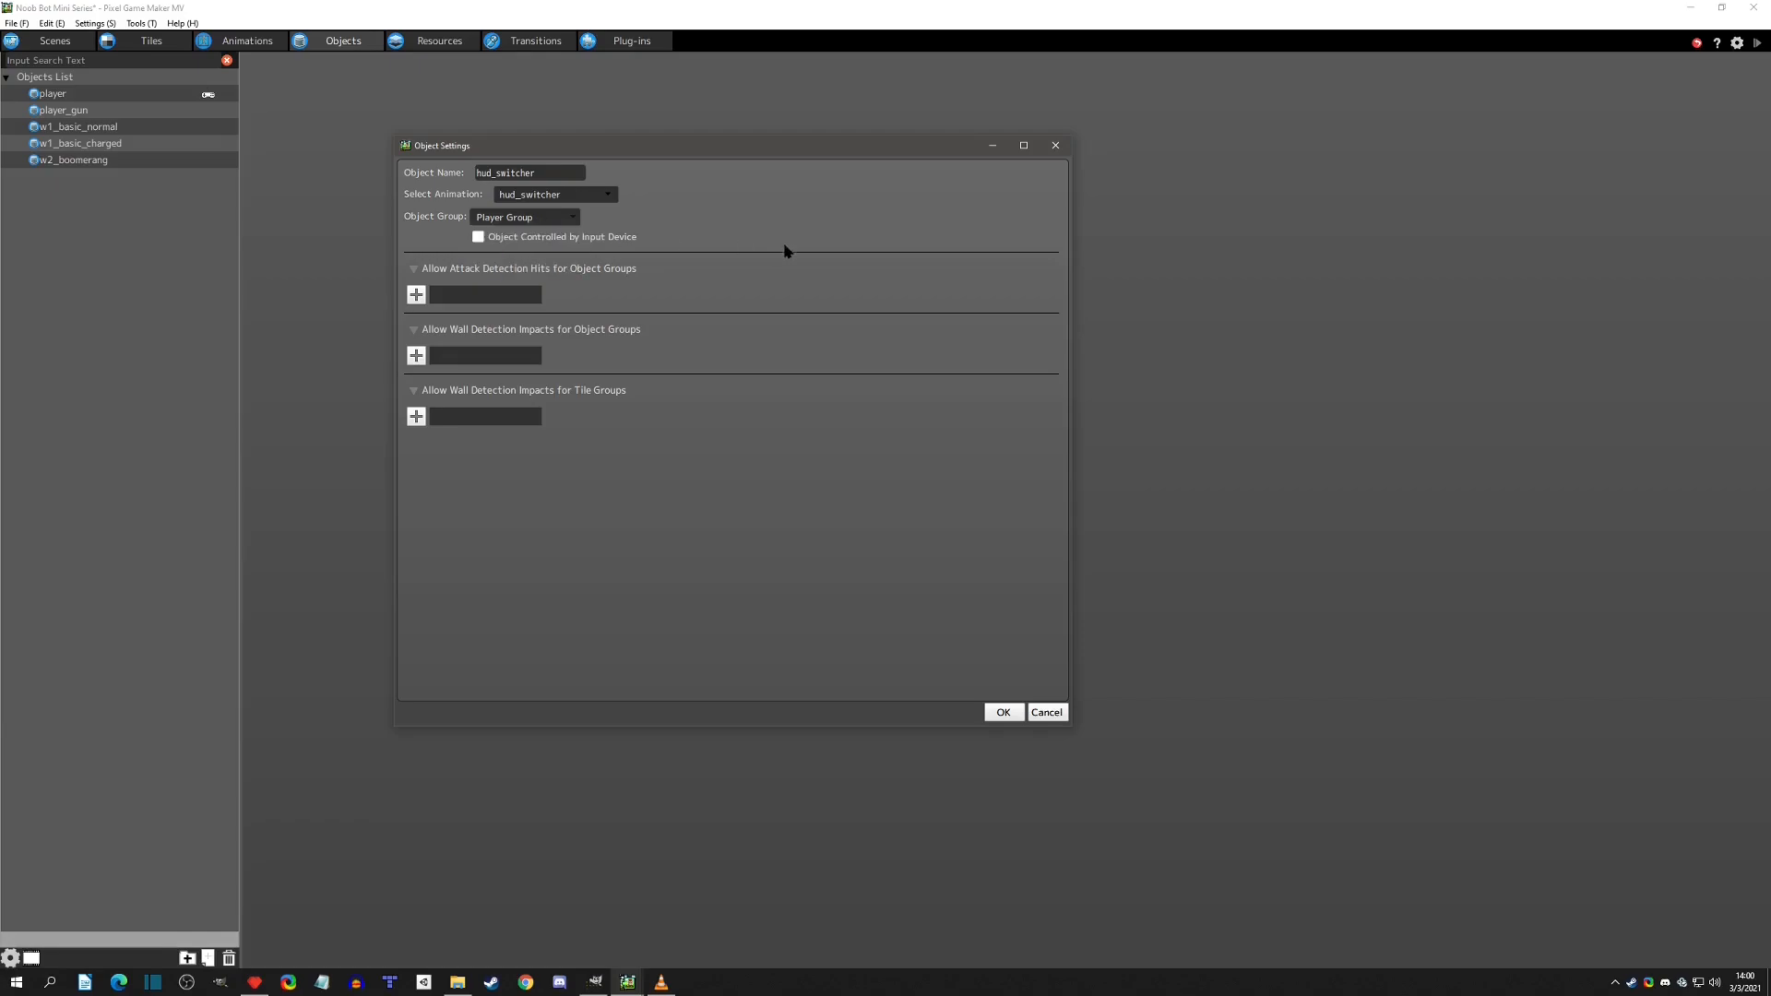
left_click(1012, 715)
Add an object group named Neutral in the project's group management settings.
left_click(95, 23)
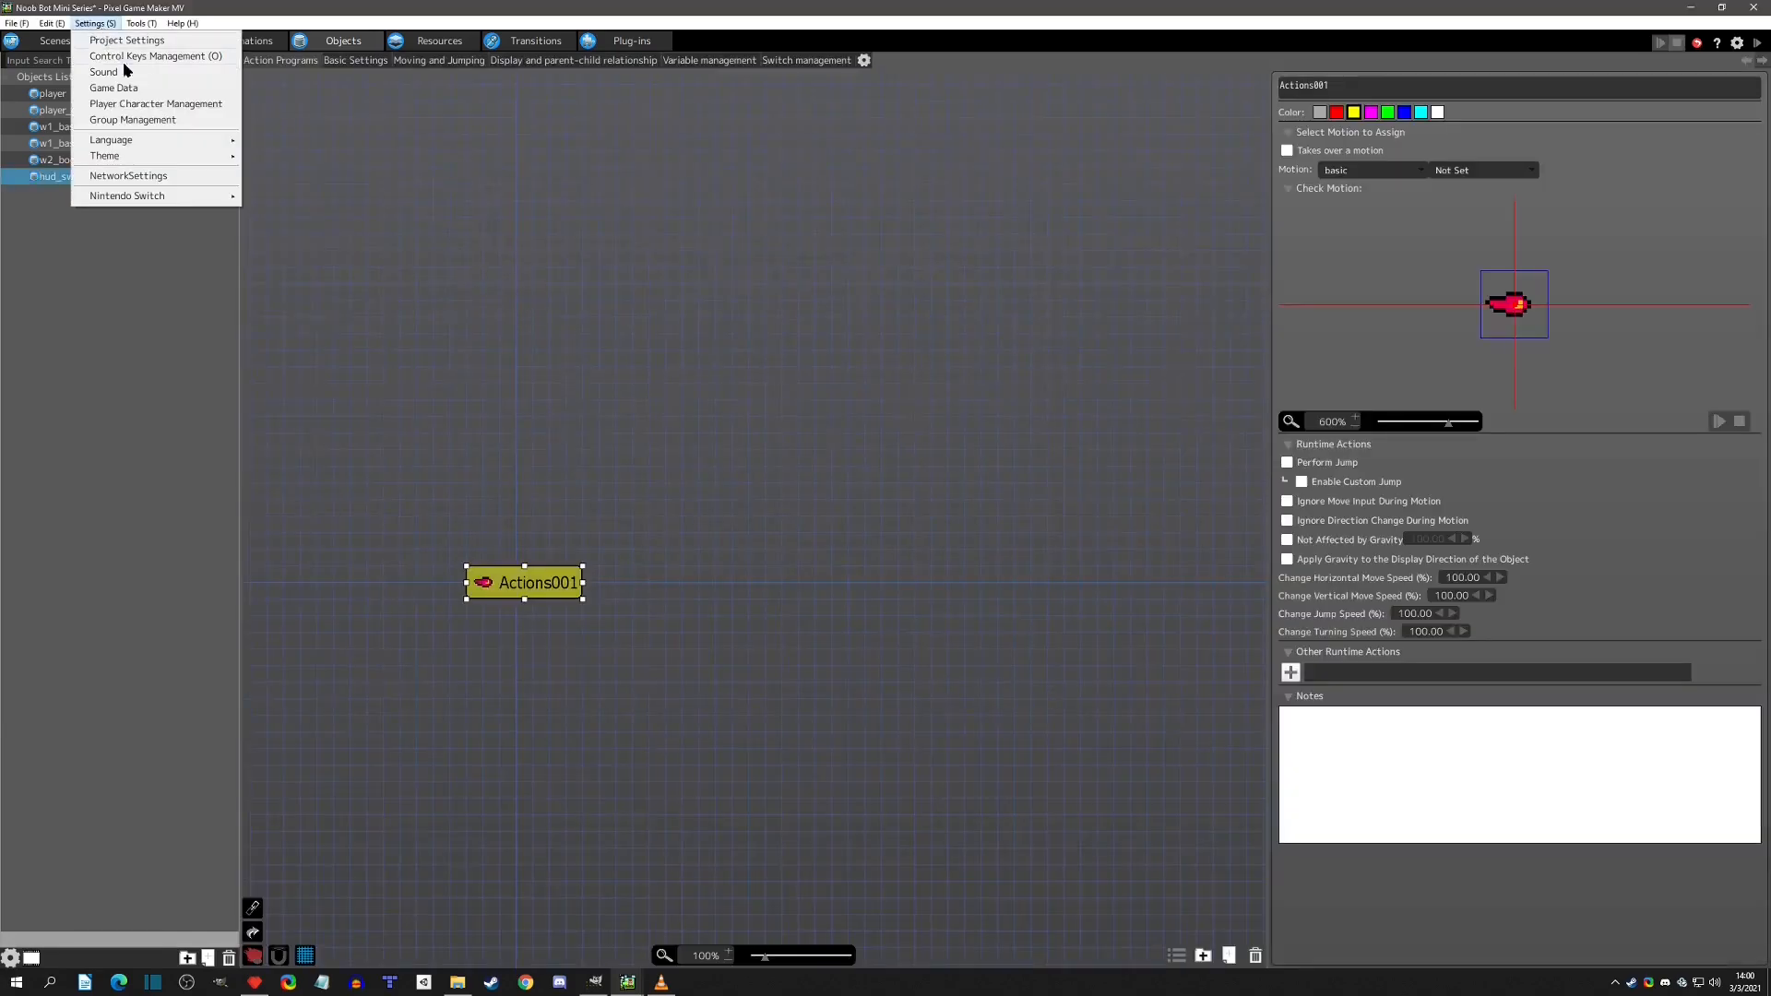
left_click(140, 128)
left_click(527, 227)
type("N")
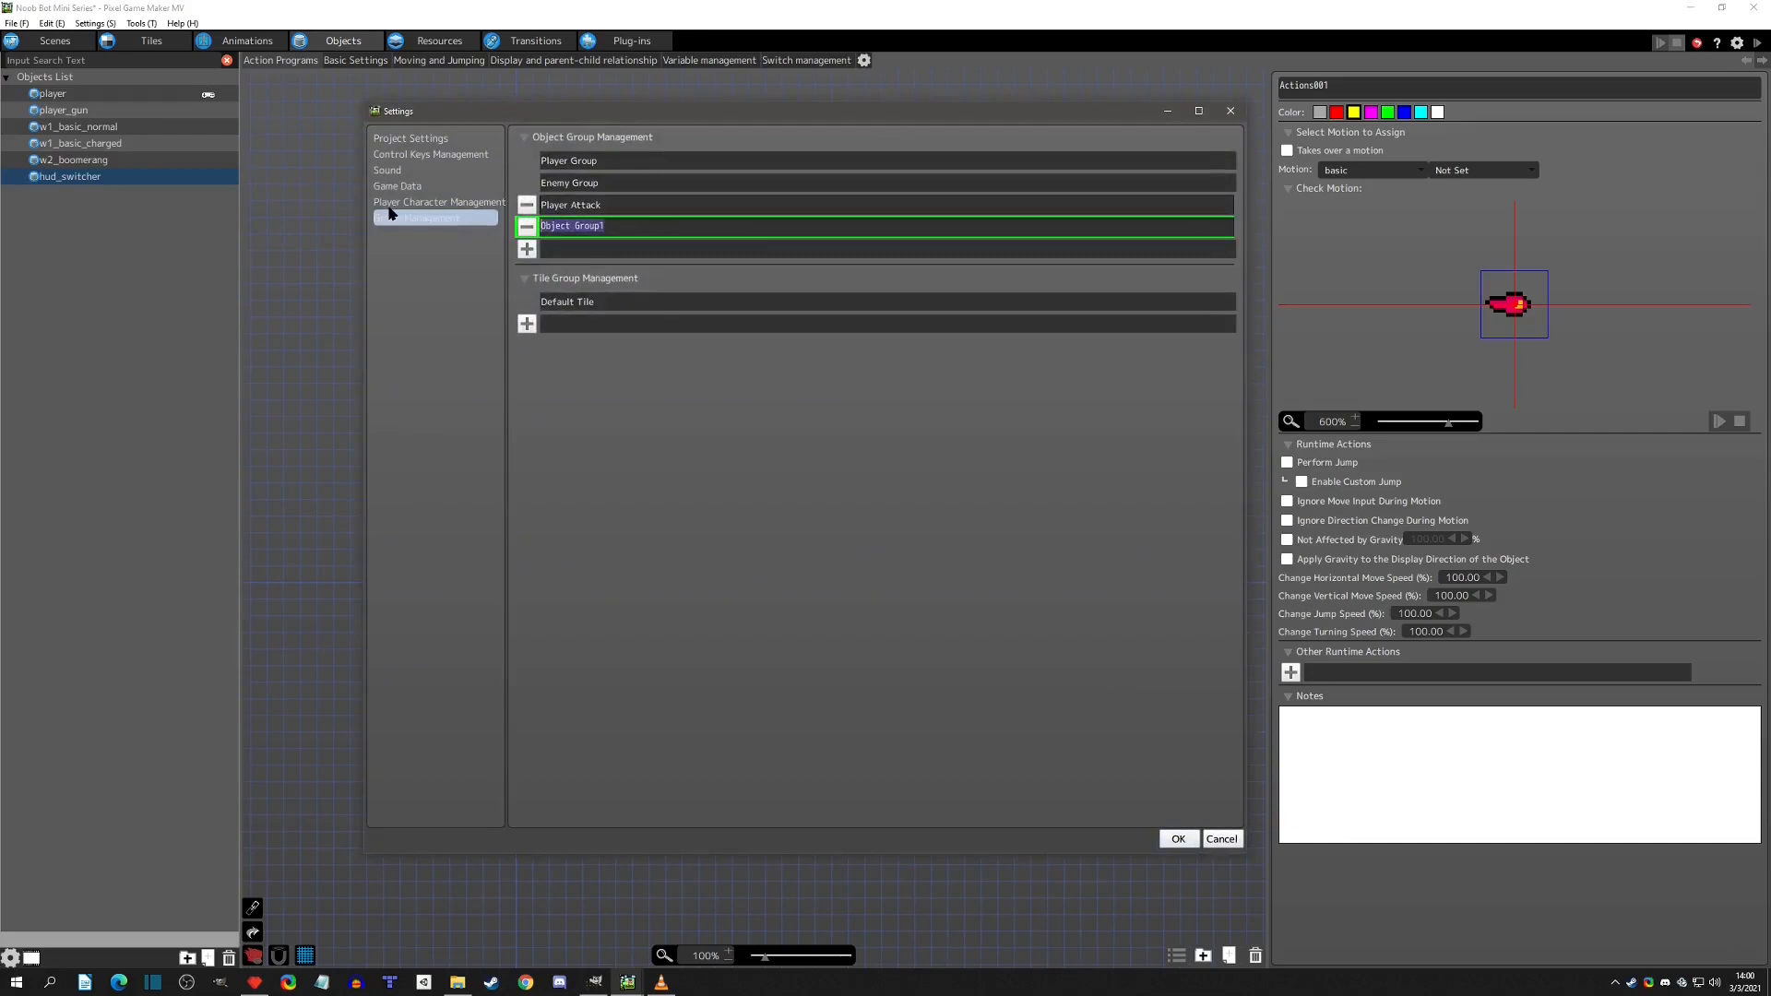
type("eutral")
key("Return")
left_click(1179, 838)
Change the hud_switcher object's group to Neutral.
right_click(90, 174)
left_click(146, 326)
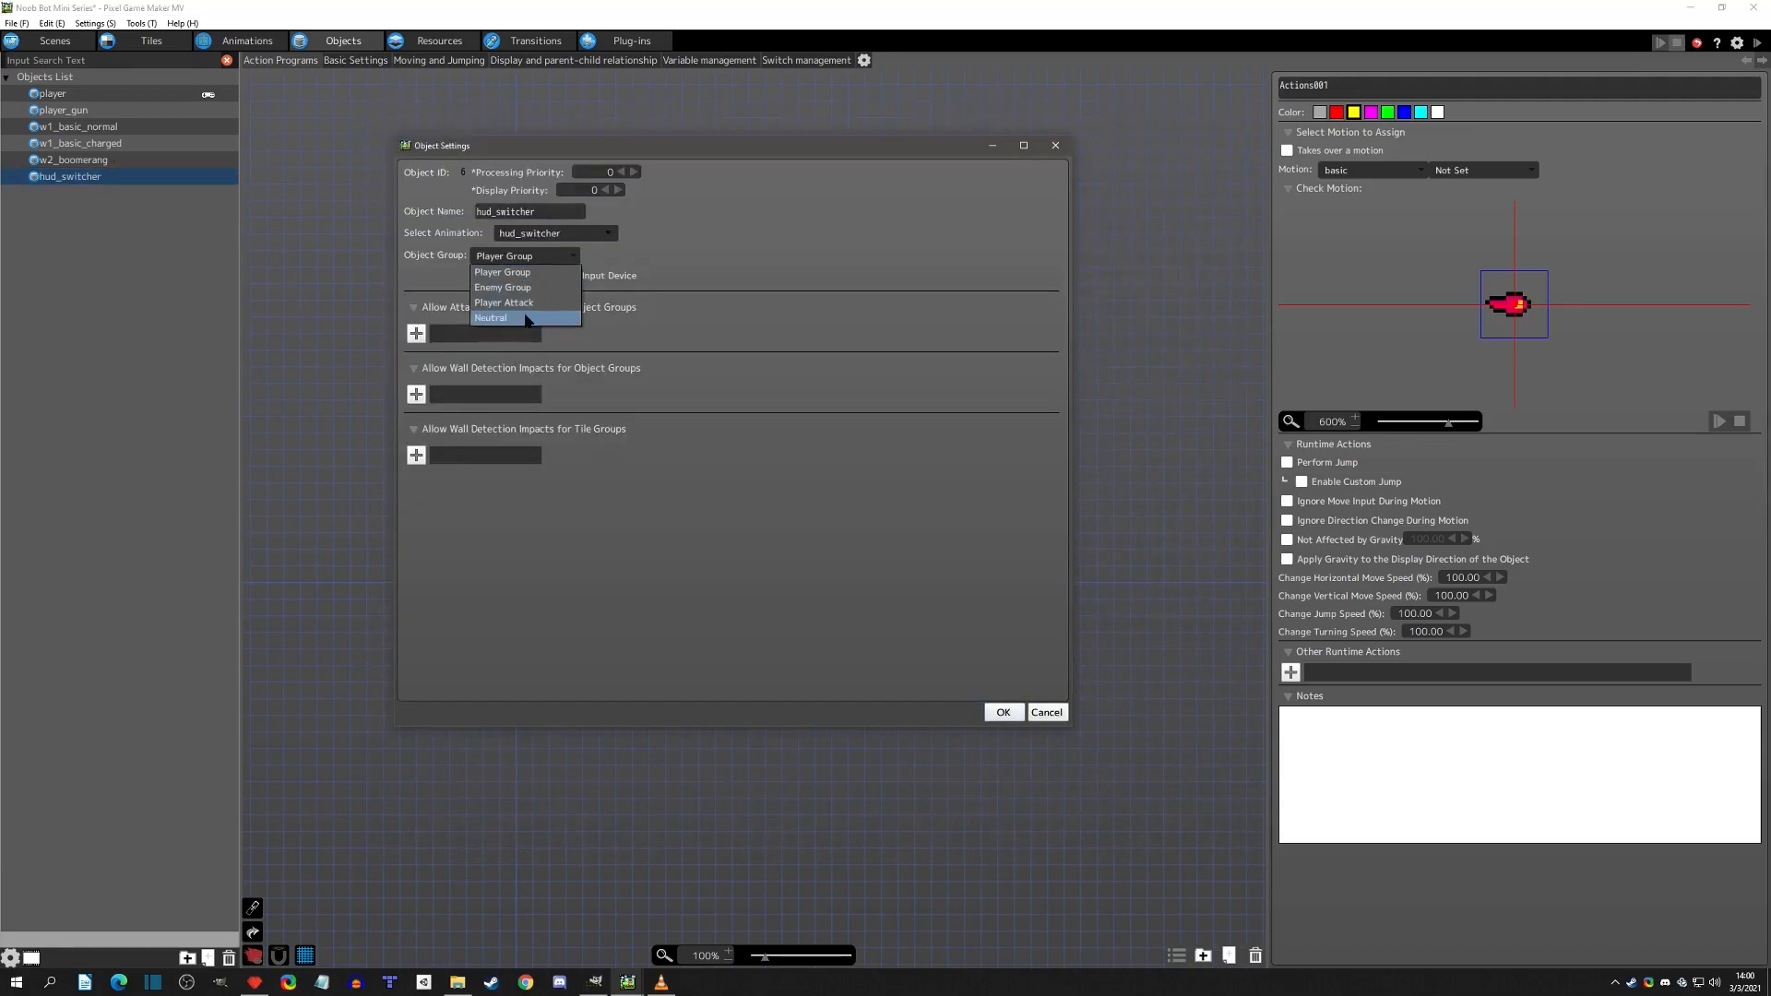
left_click(503, 318)
left_click(752, 480)
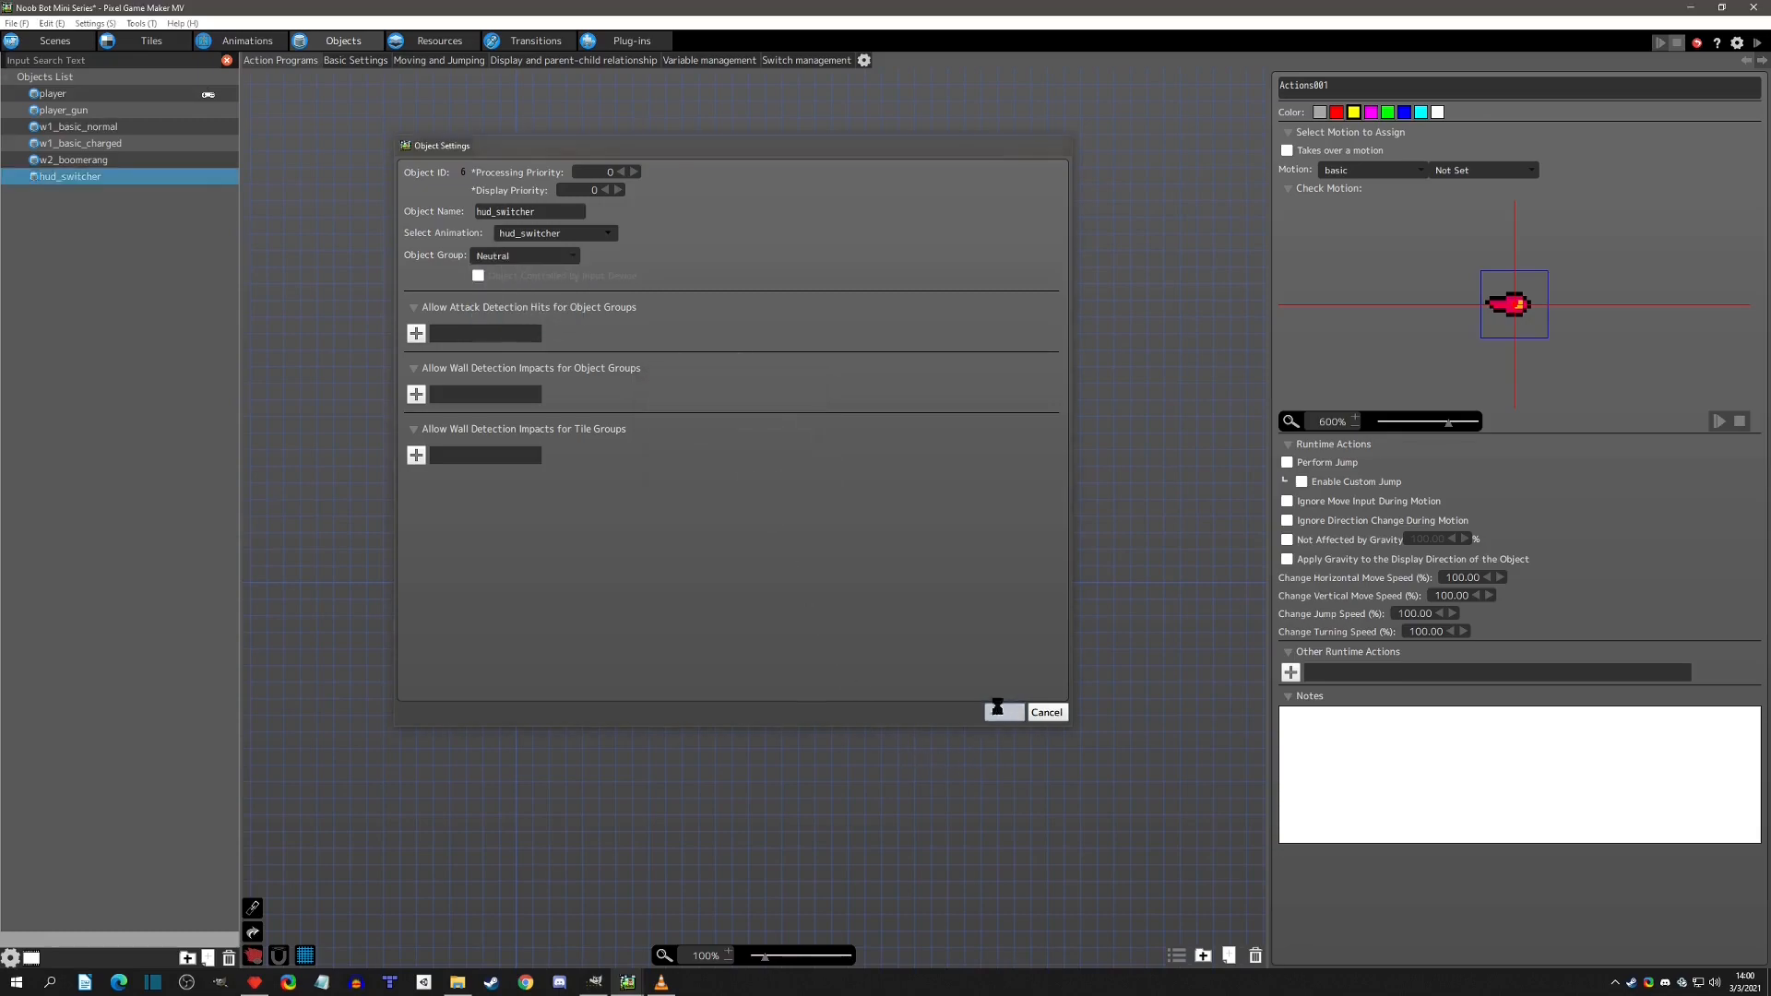
left_click(1003, 712)
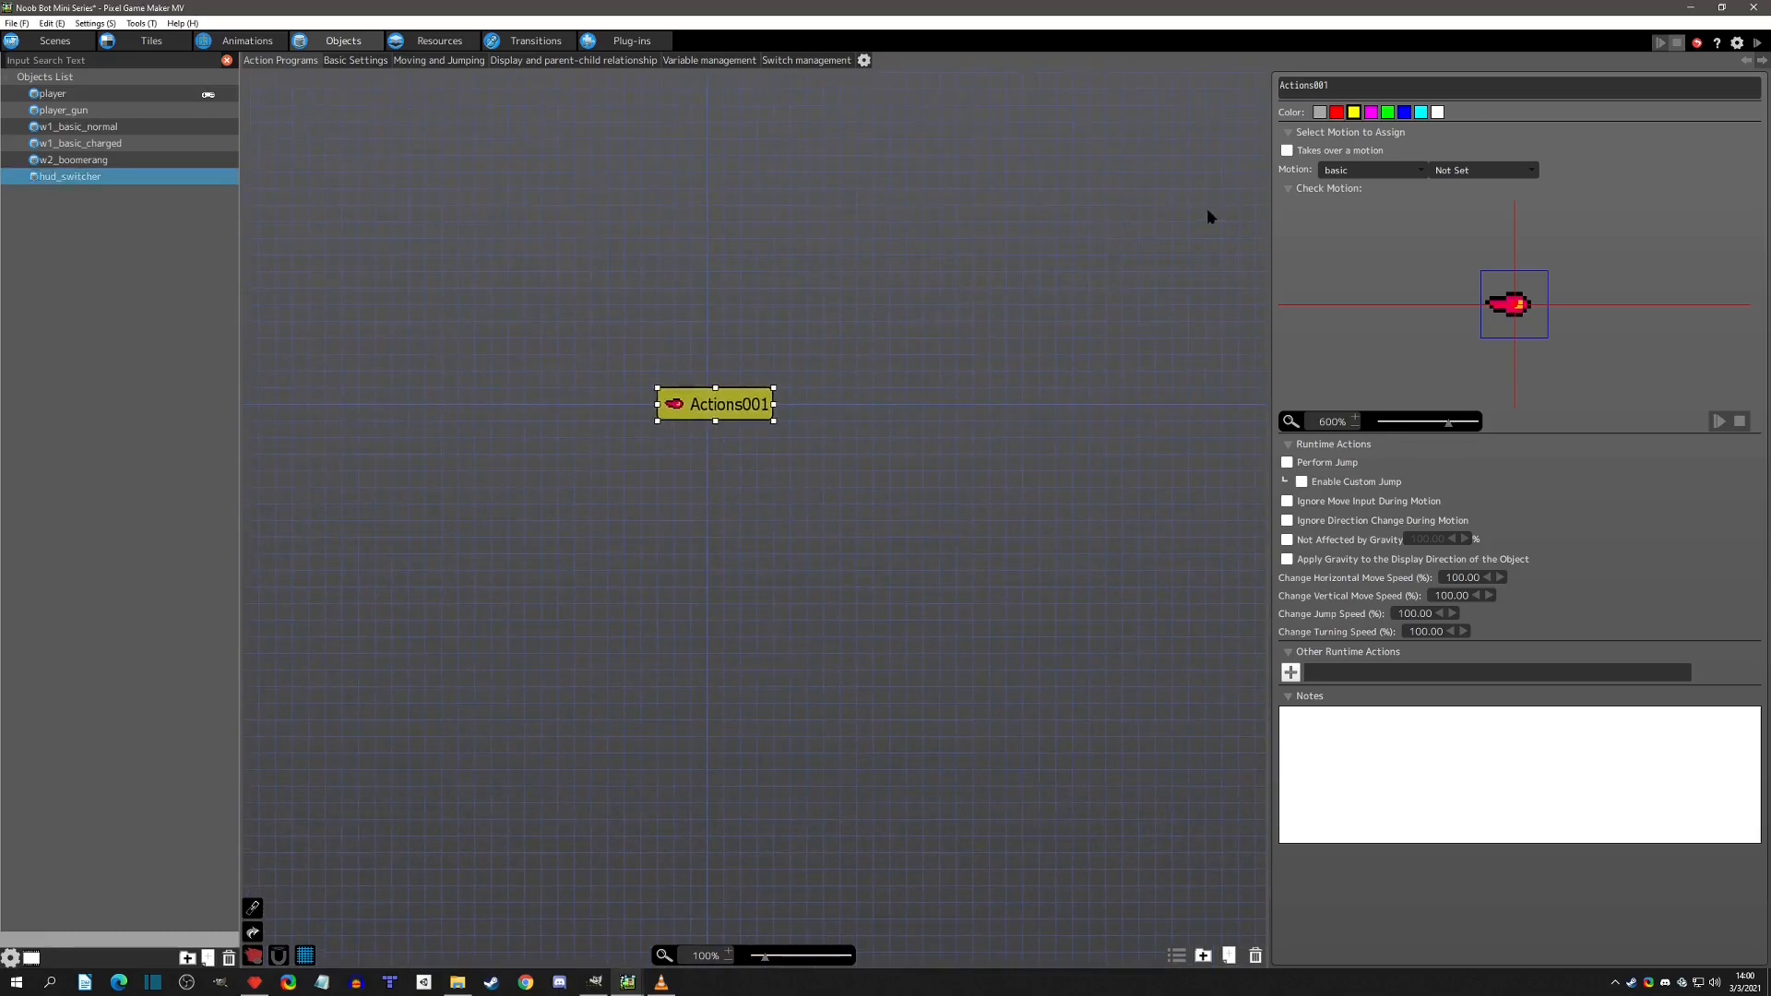
Colour hud_switcher's Actions001 grey and rename it as basic selected.
left_click(1321, 112)
left_click_drag(708, 408, 714, 412)
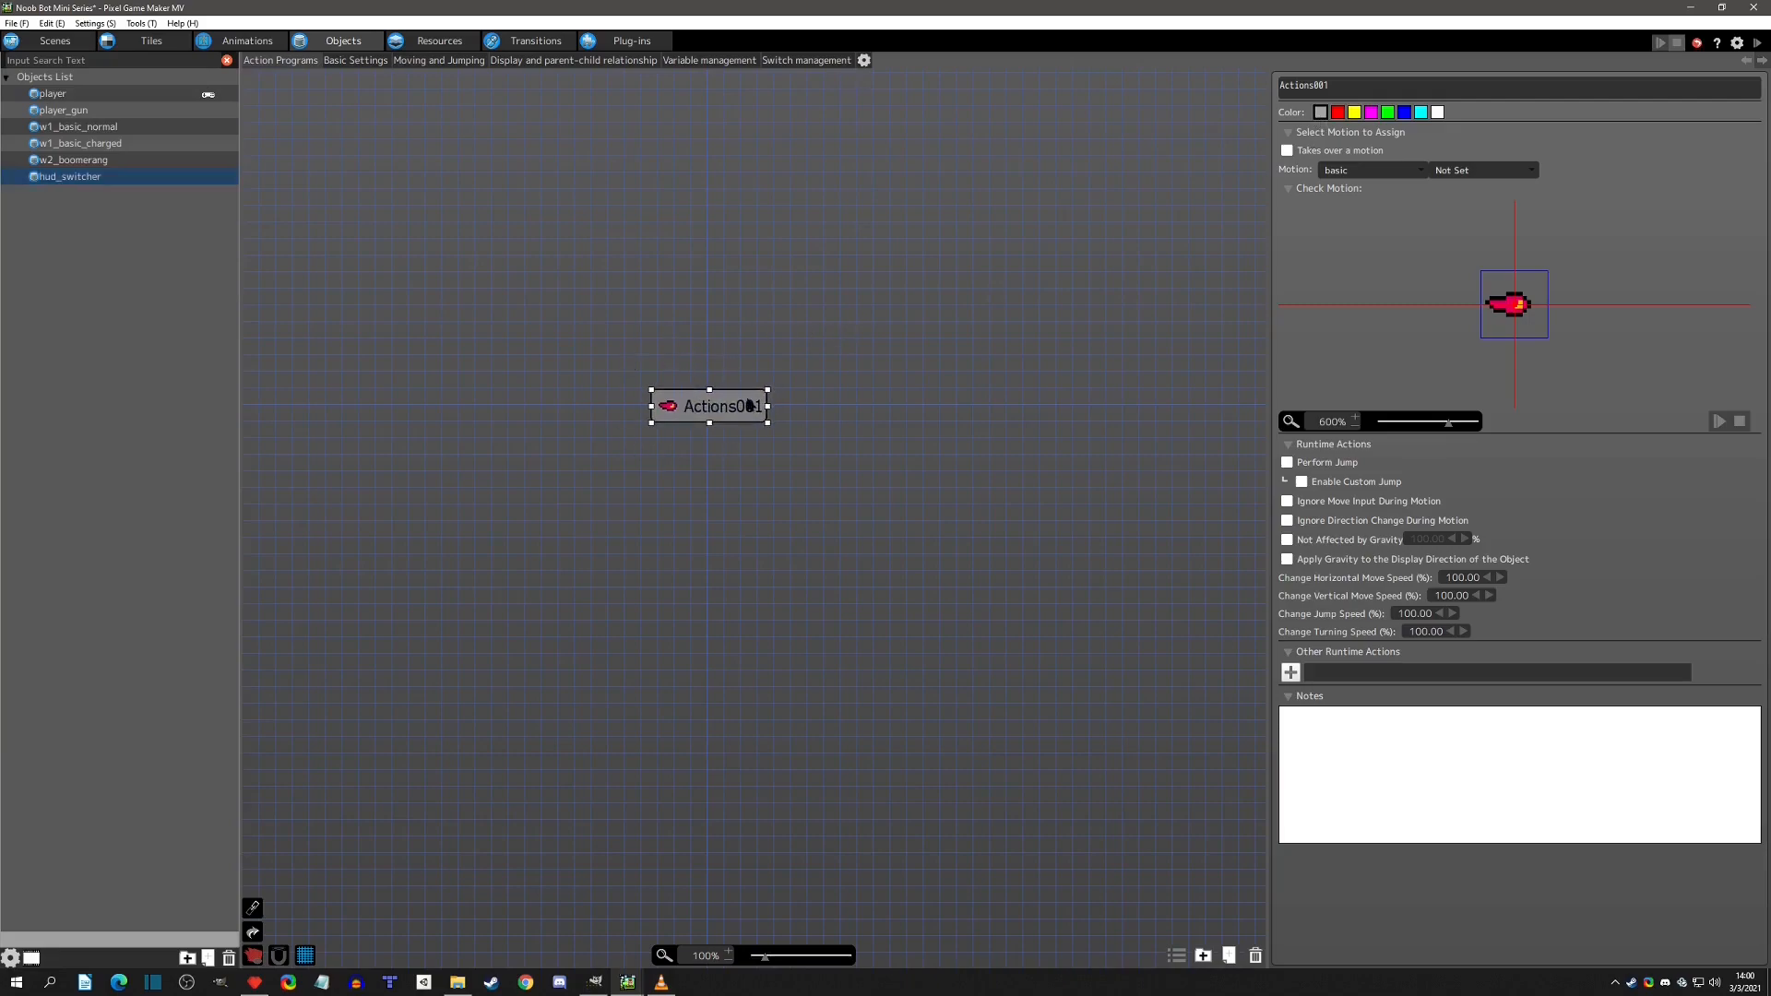
double_click(1307, 85)
type("basic selected")
key("Return")
Duplicate the basic selected action, place the copy below it and assign it the boomerang motion.
key("ctrl+c")
key("ctrl+v")
left_click_drag(711, 477, 704, 493)
left_click(1369, 170)
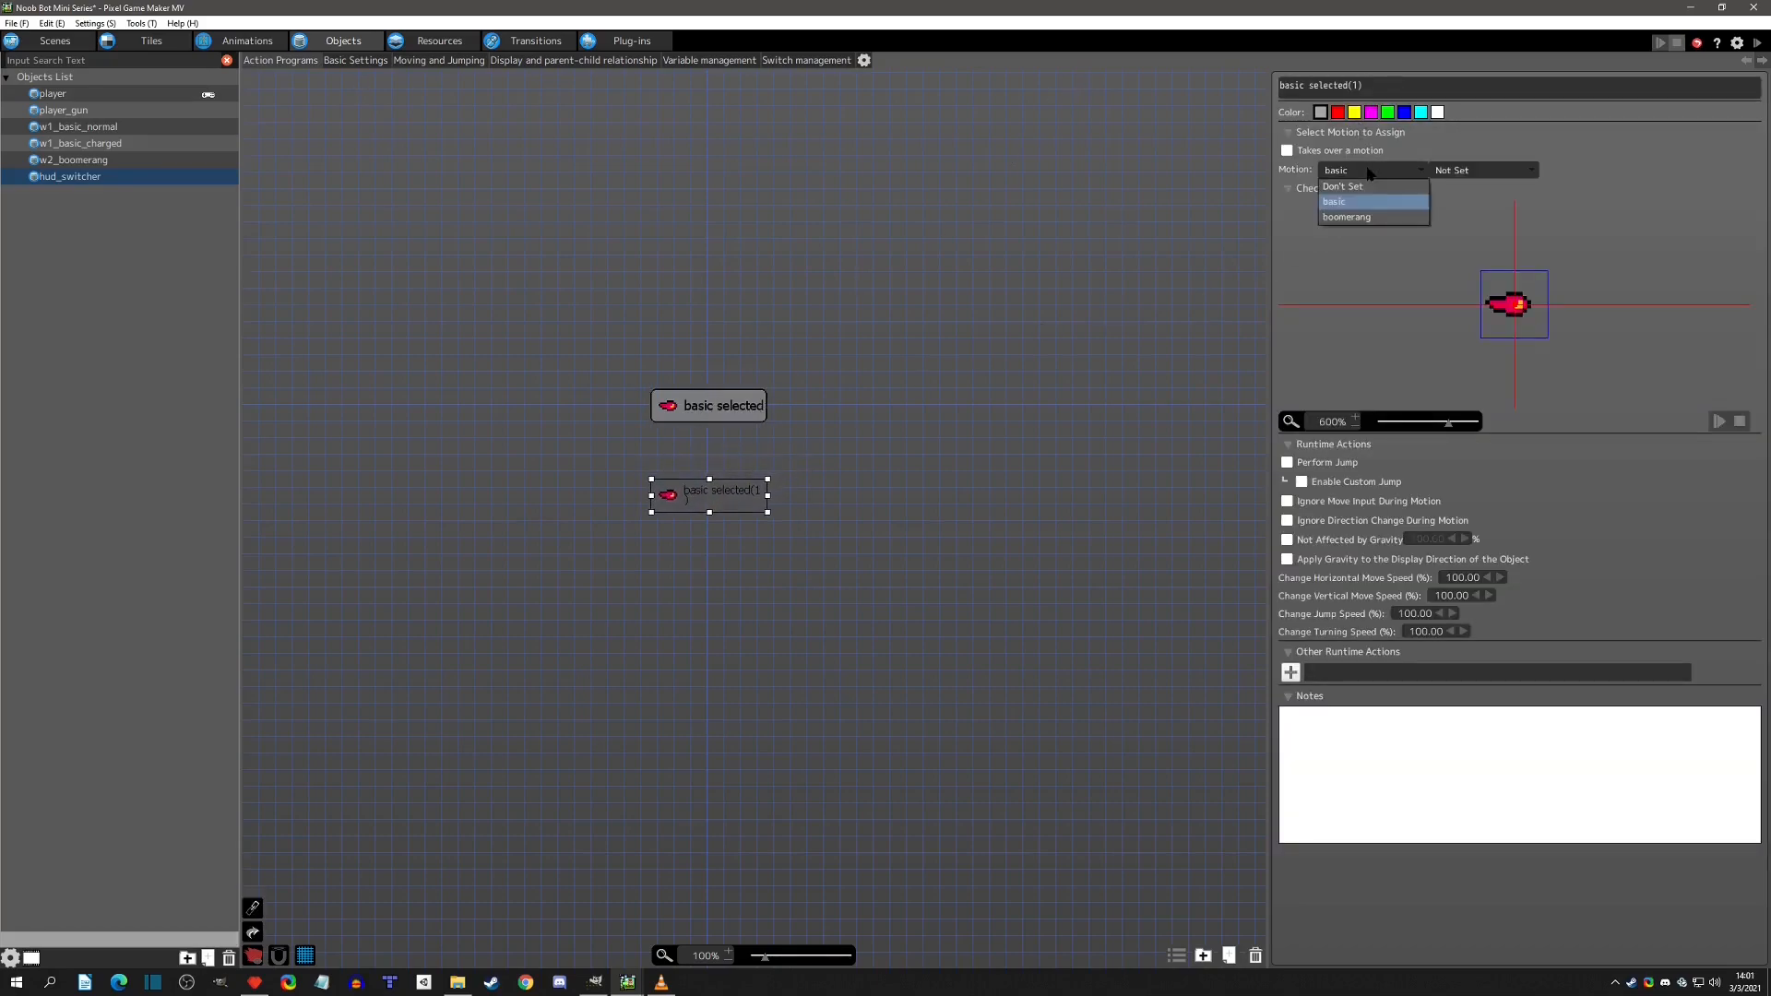
left_click(1366, 217)
Rename the copied action as boomerang selected, widen its box to fit the name and centre it under basic selected.
left_click(1393, 87)
type("boomerang")
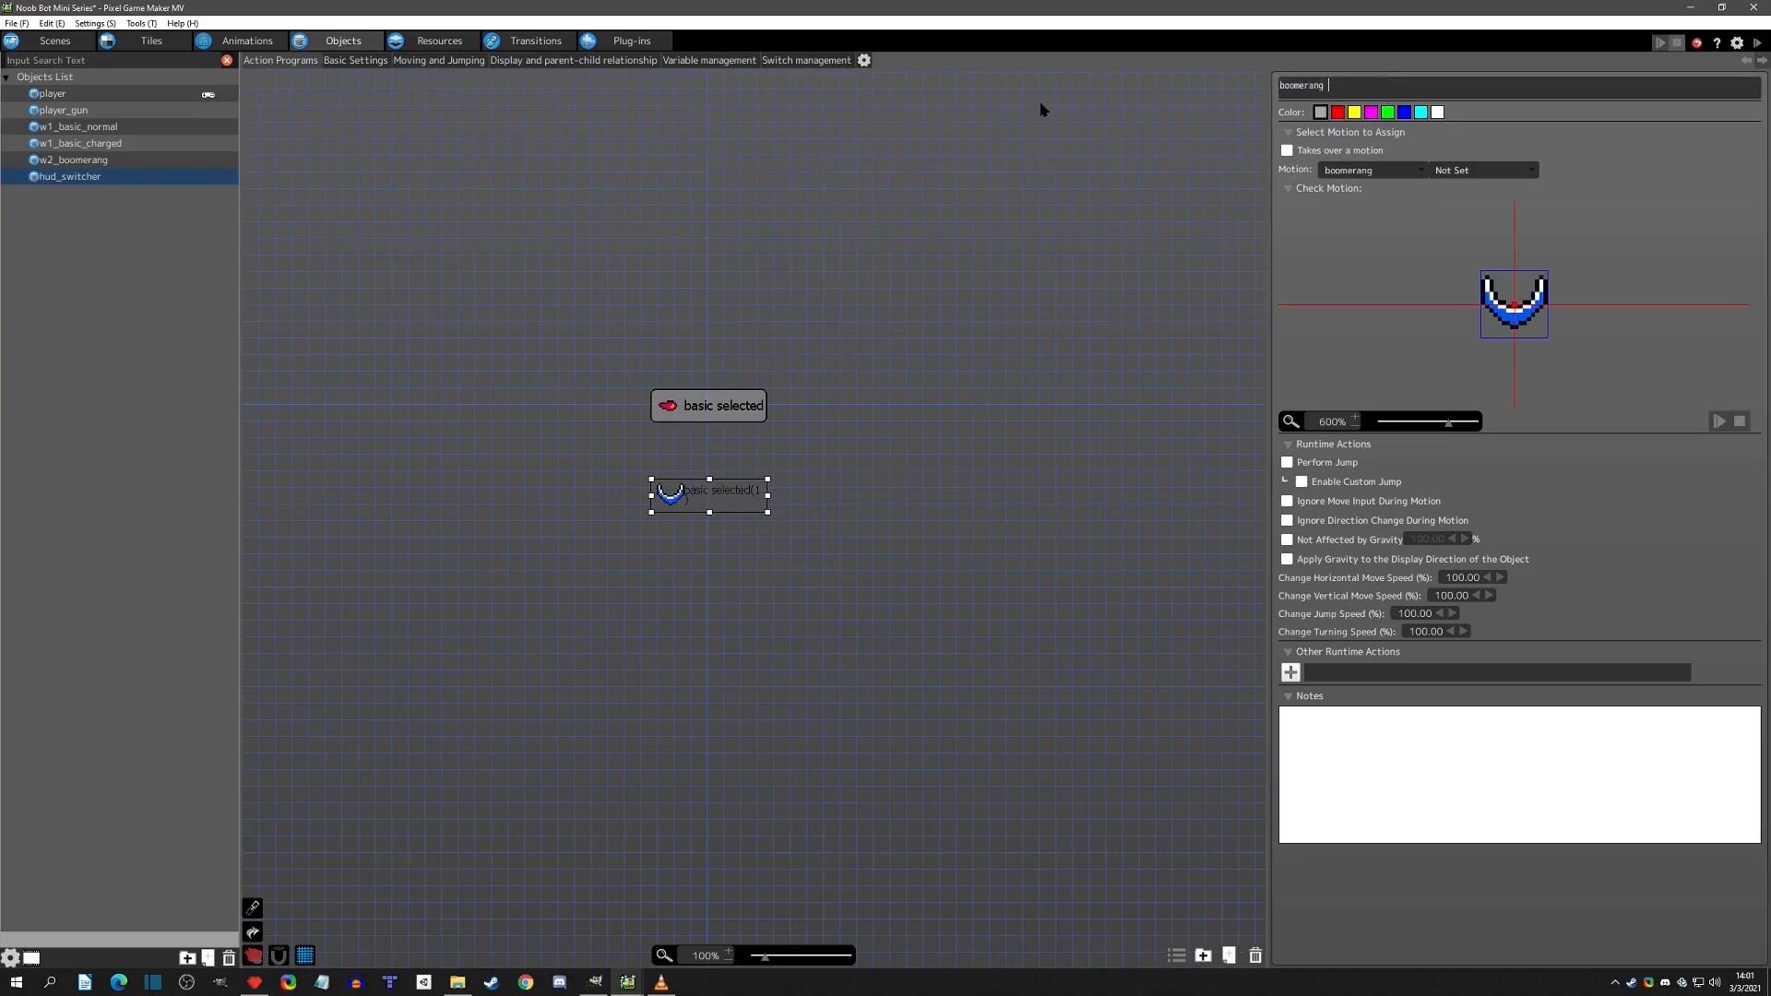
type(" selected")
left_click_drag(770, 500, 817, 501)
left_click_drag(782, 500, 756, 504)
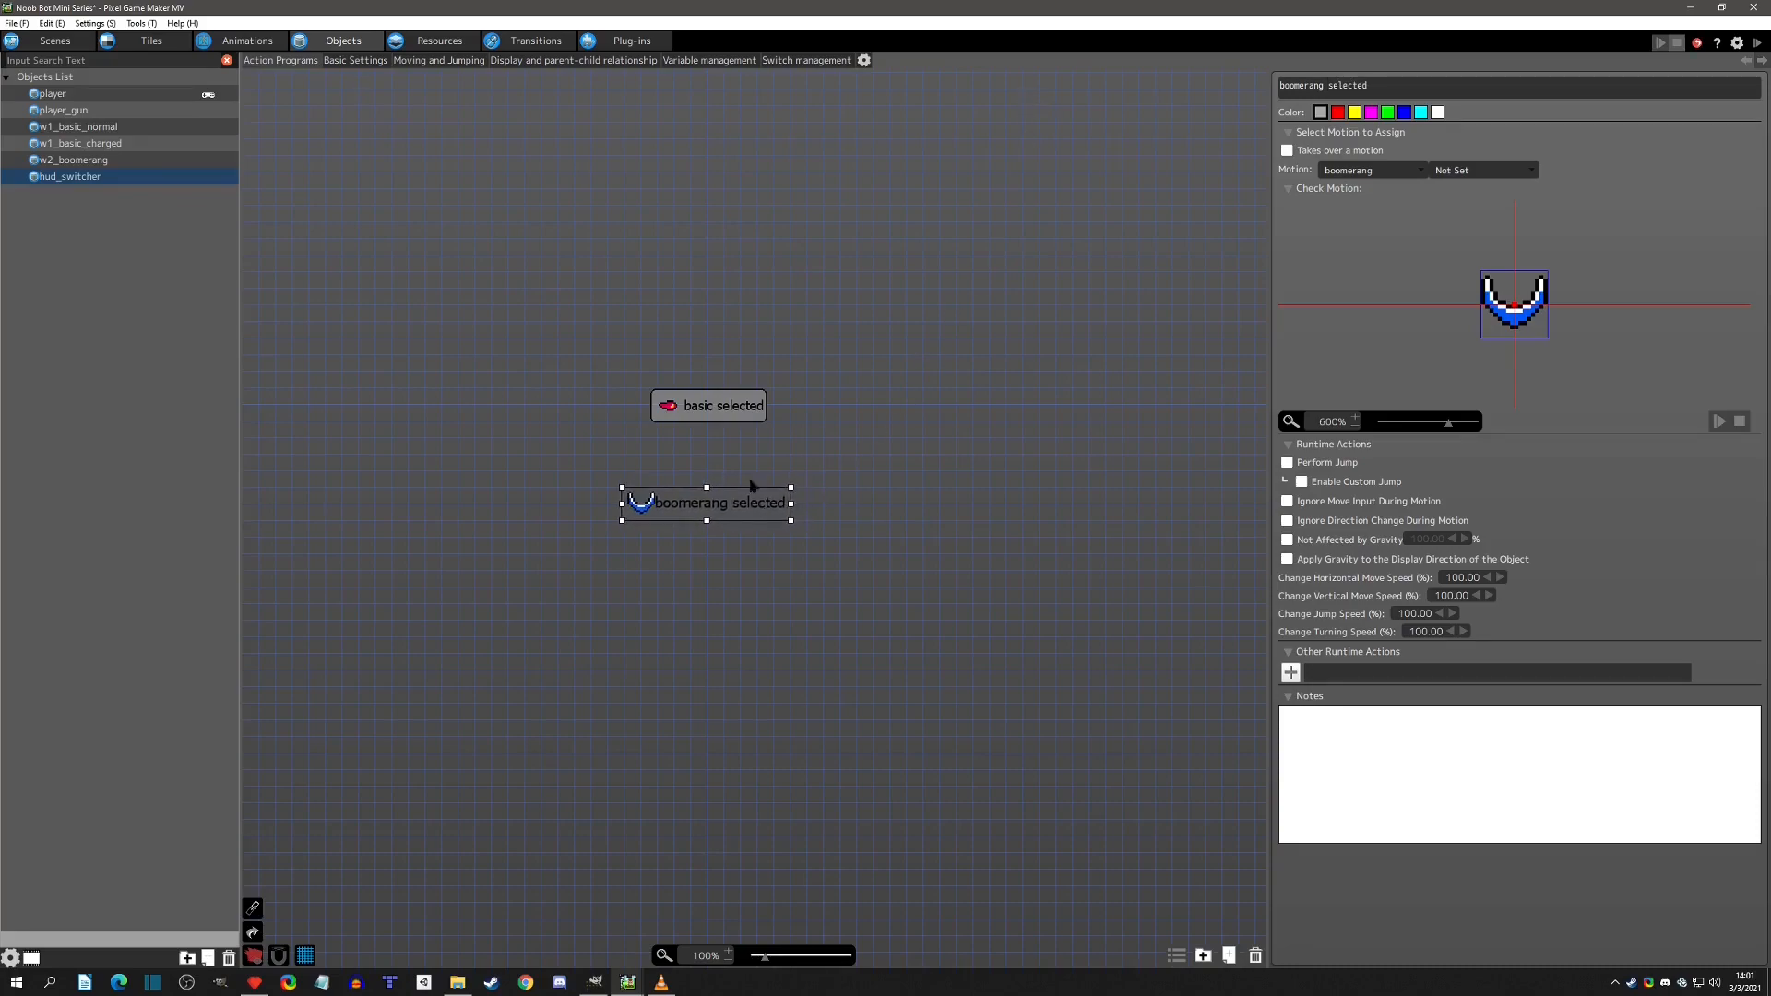
Add a link from the basic selected action to the boomerang selected action.
left_click(676, 415)
right_click(685, 409)
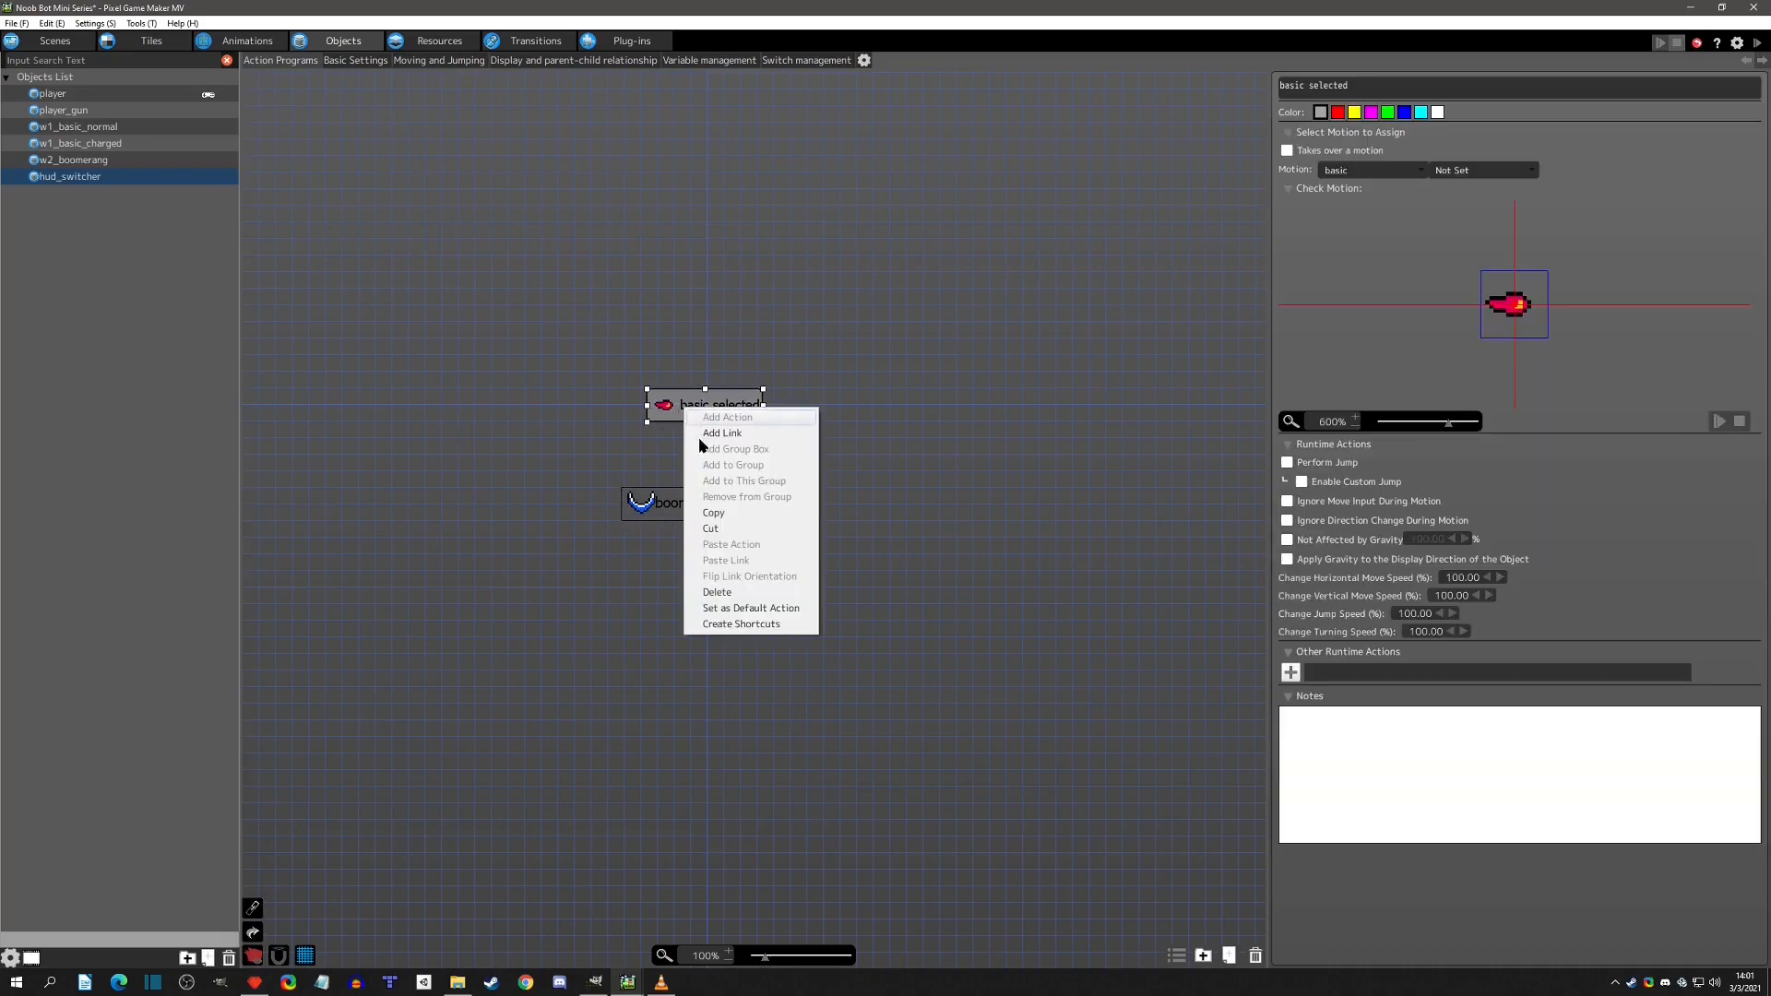
left_click(701, 437)
left_click(703, 502)
Enable the input condition on the new link and add R1 with the On Press trigger.
left_click(1288, 273)
left_click(1291, 295)
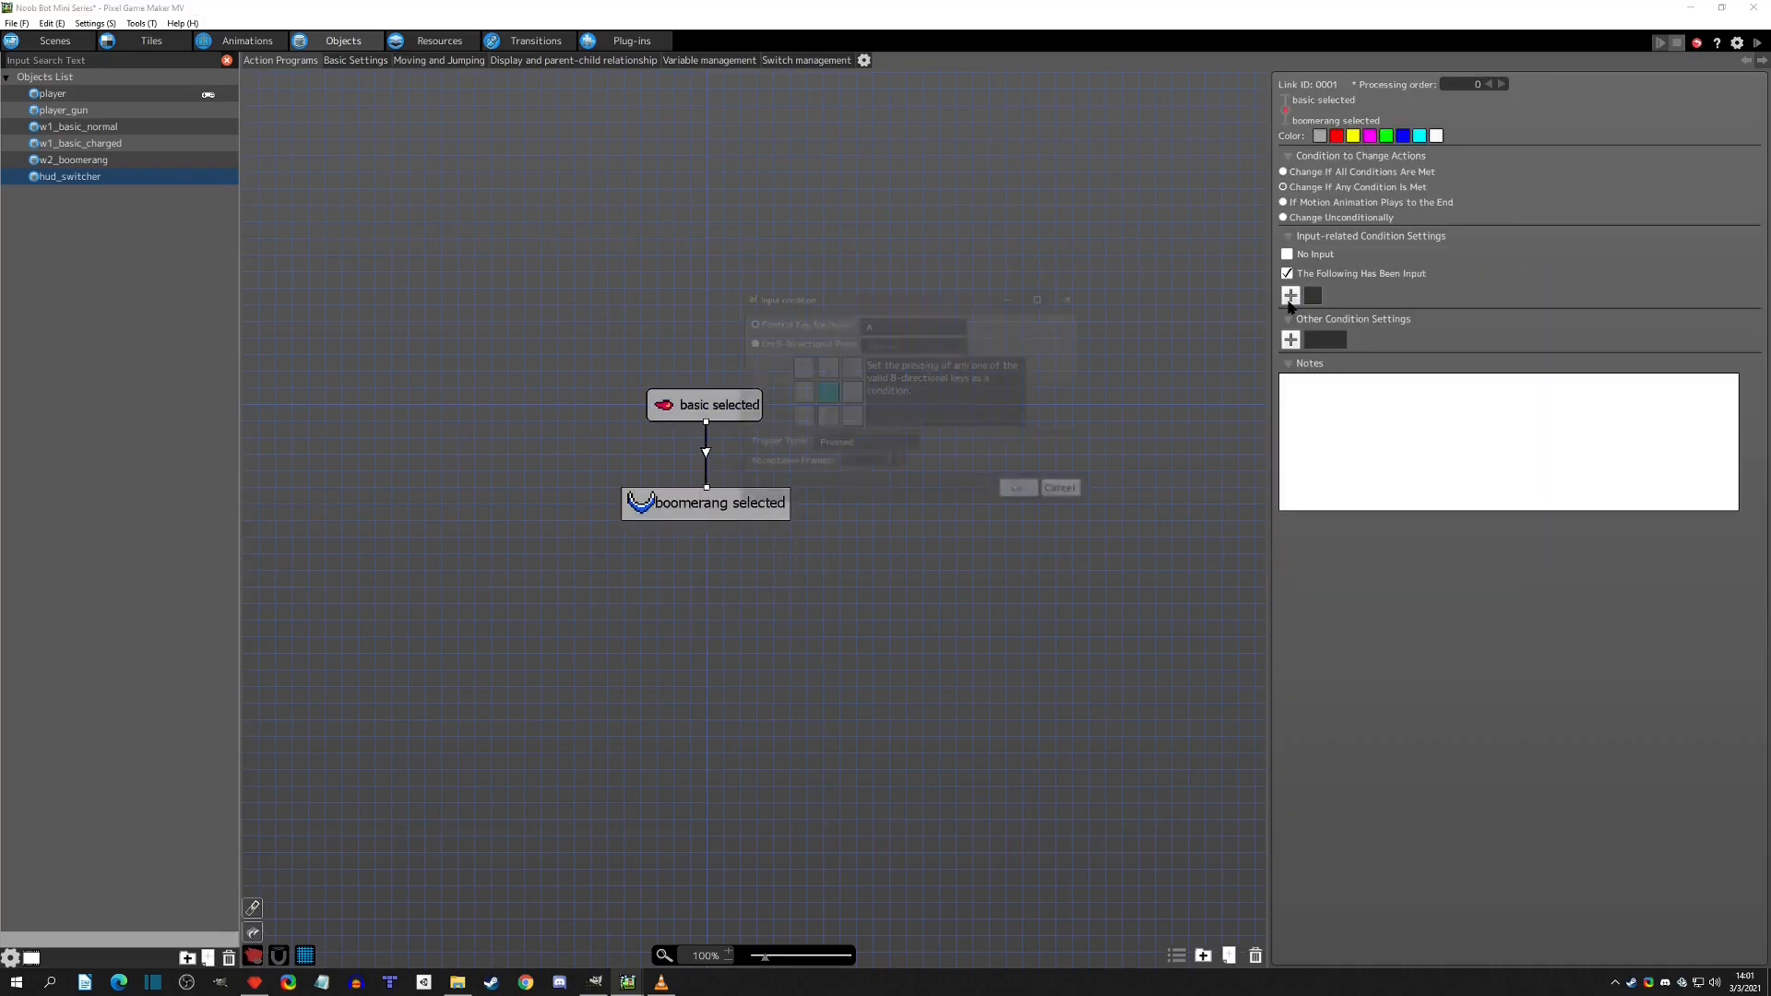
left_click(910, 328)
left_click(894, 405)
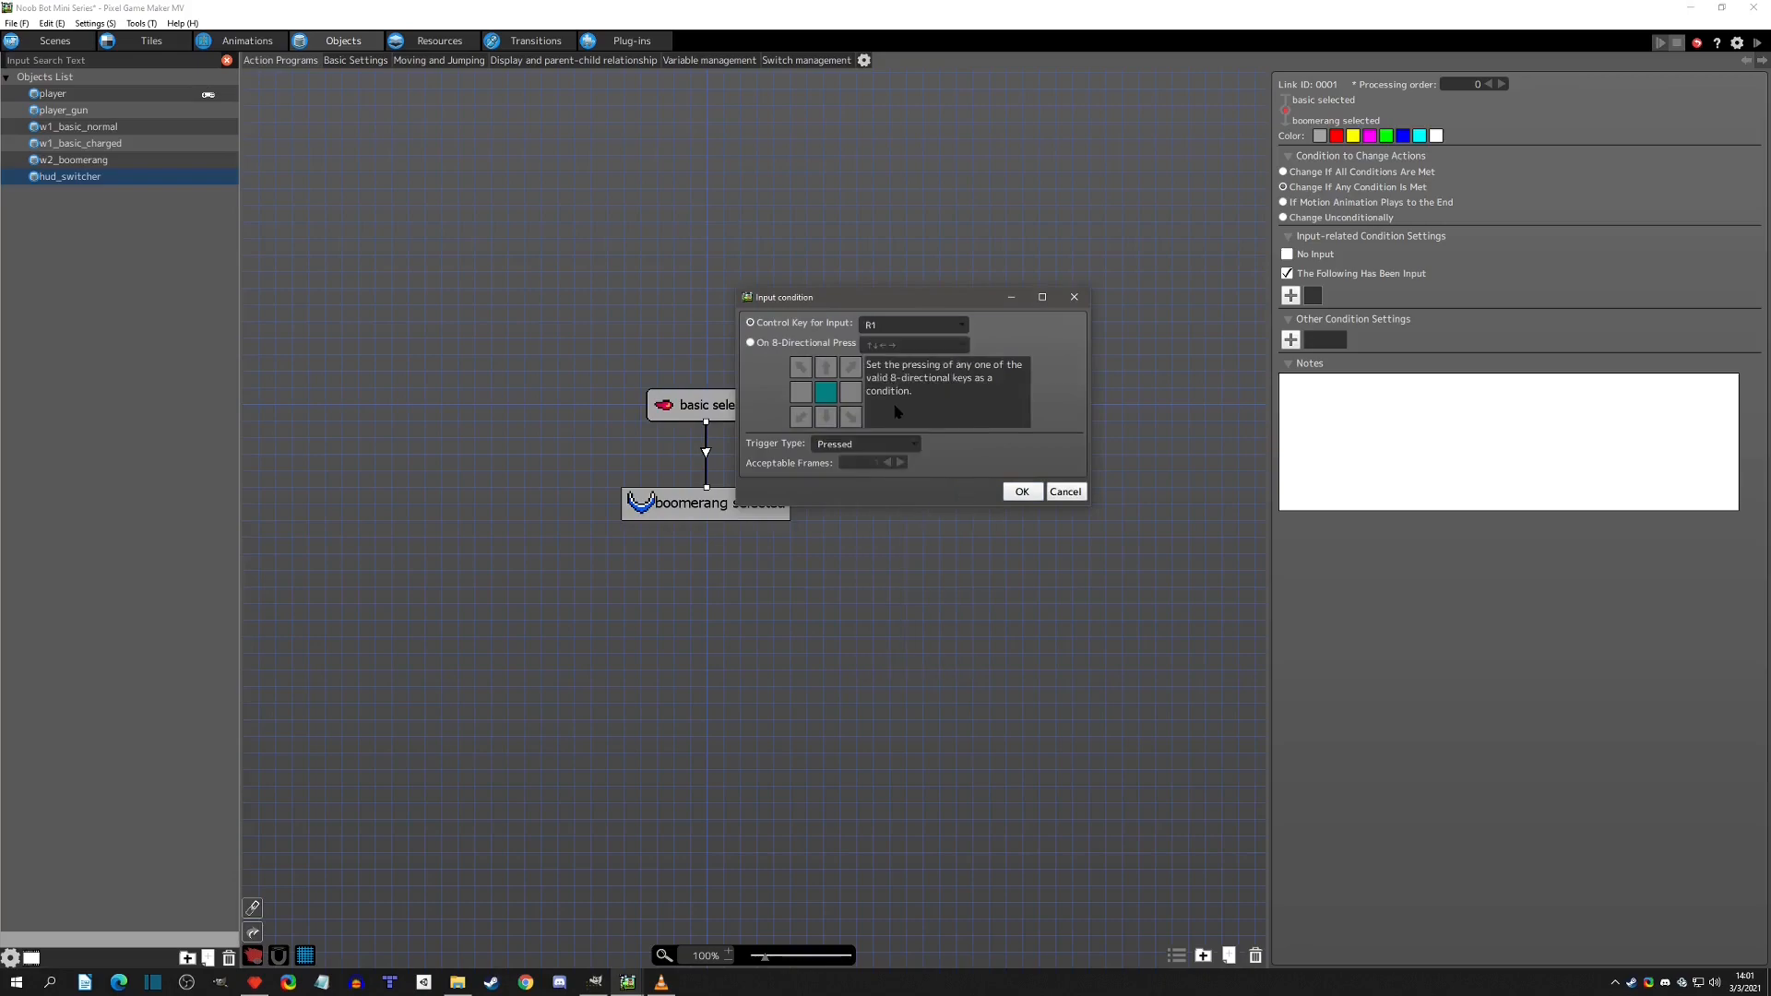
left_click(895, 448)
left_click(871, 460)
left_click(1031, 491)
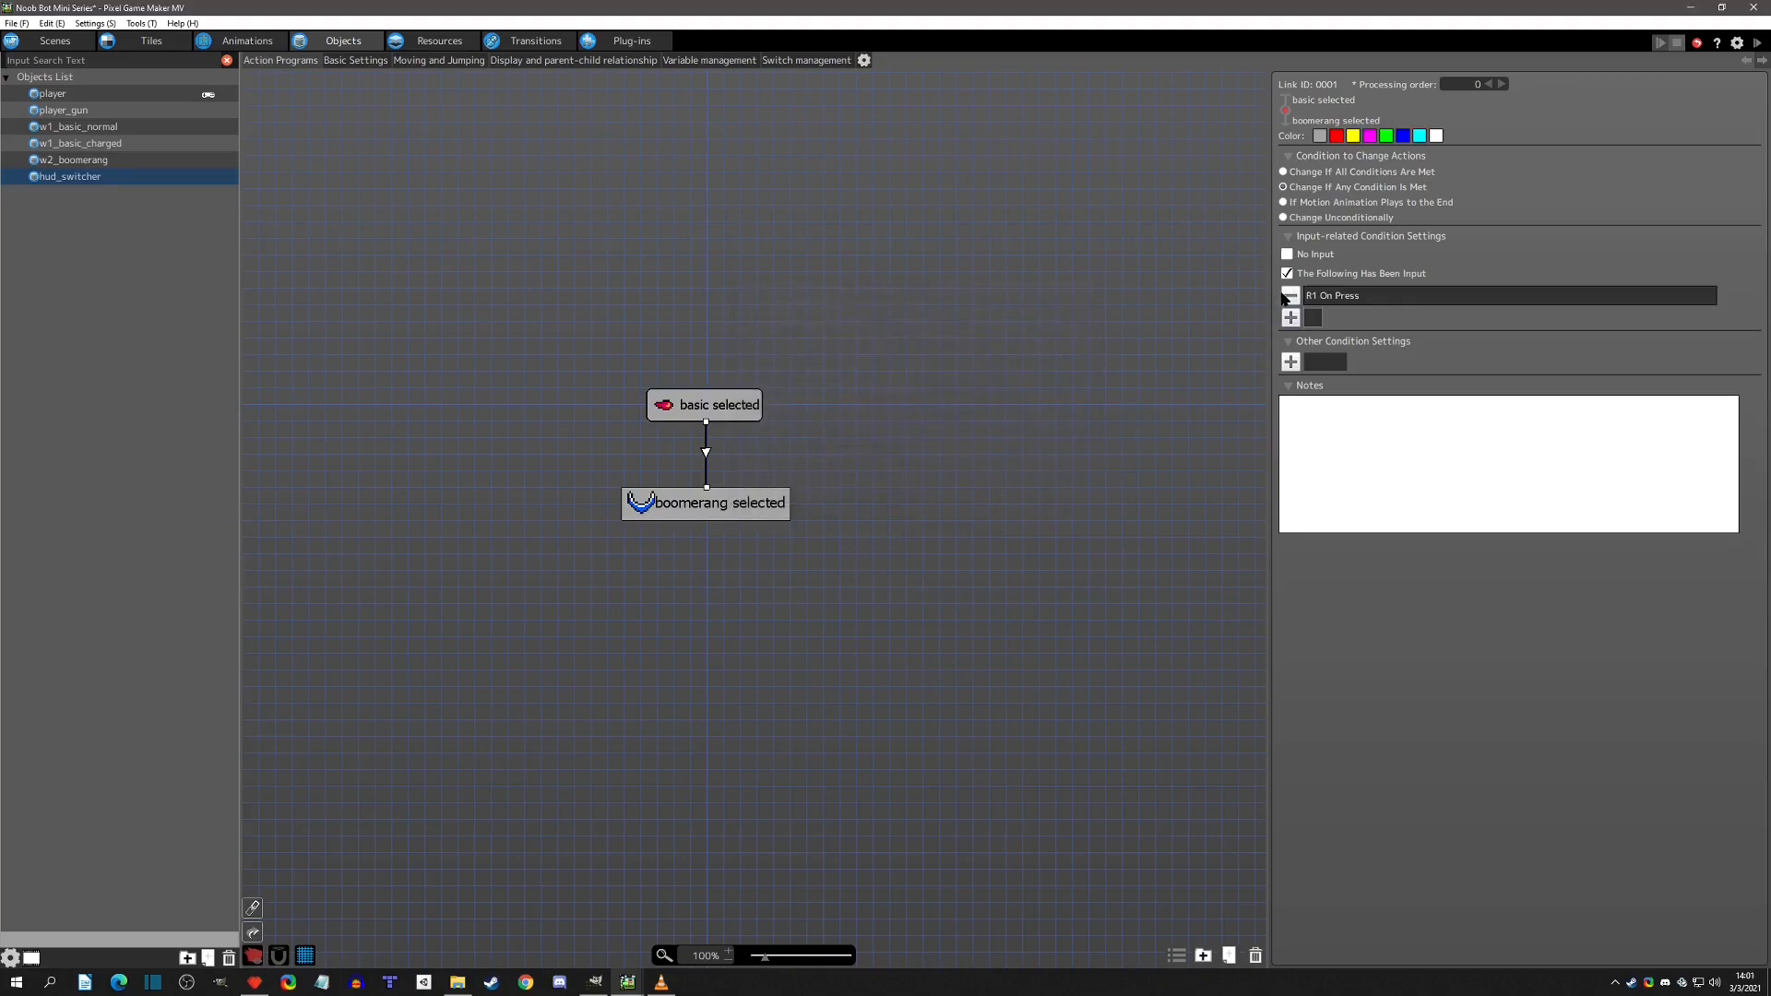
Add an L1 On Press input condition to the same link and combine the two inputs with OR.
left_click(896, 330)
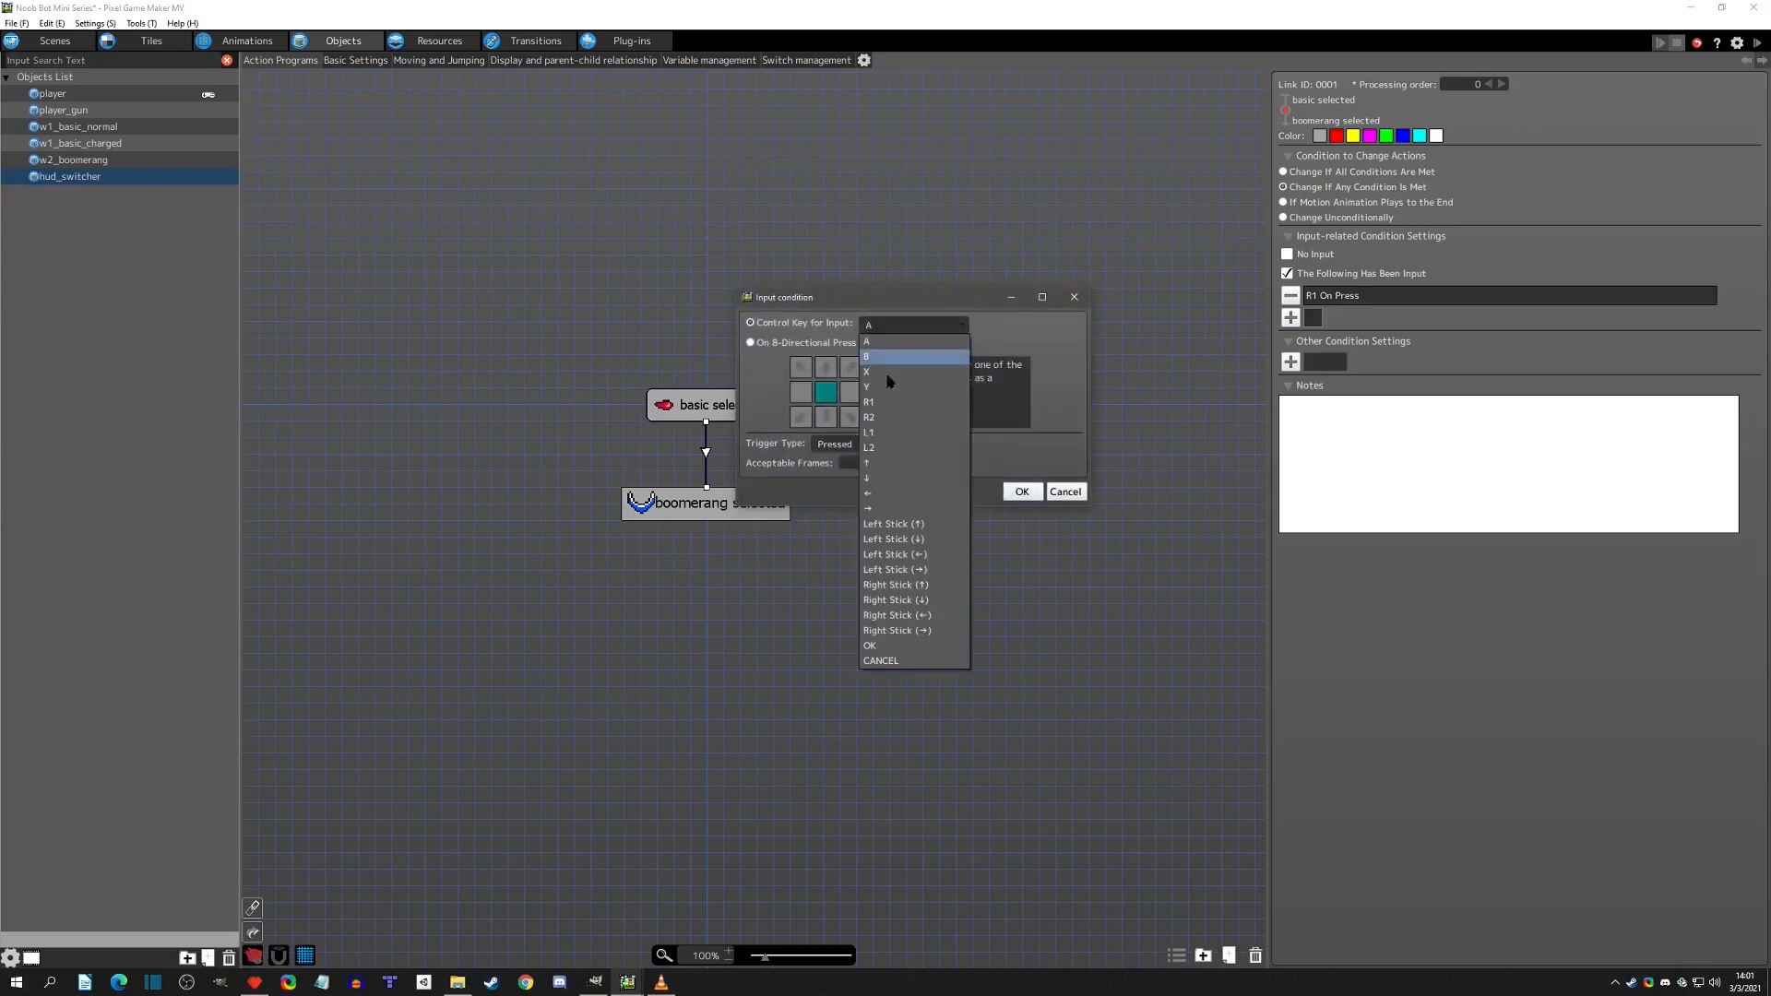
left_click(881, 449)
left_click(874, 446)
left_click(869, 462)
left_click(1022, 492)
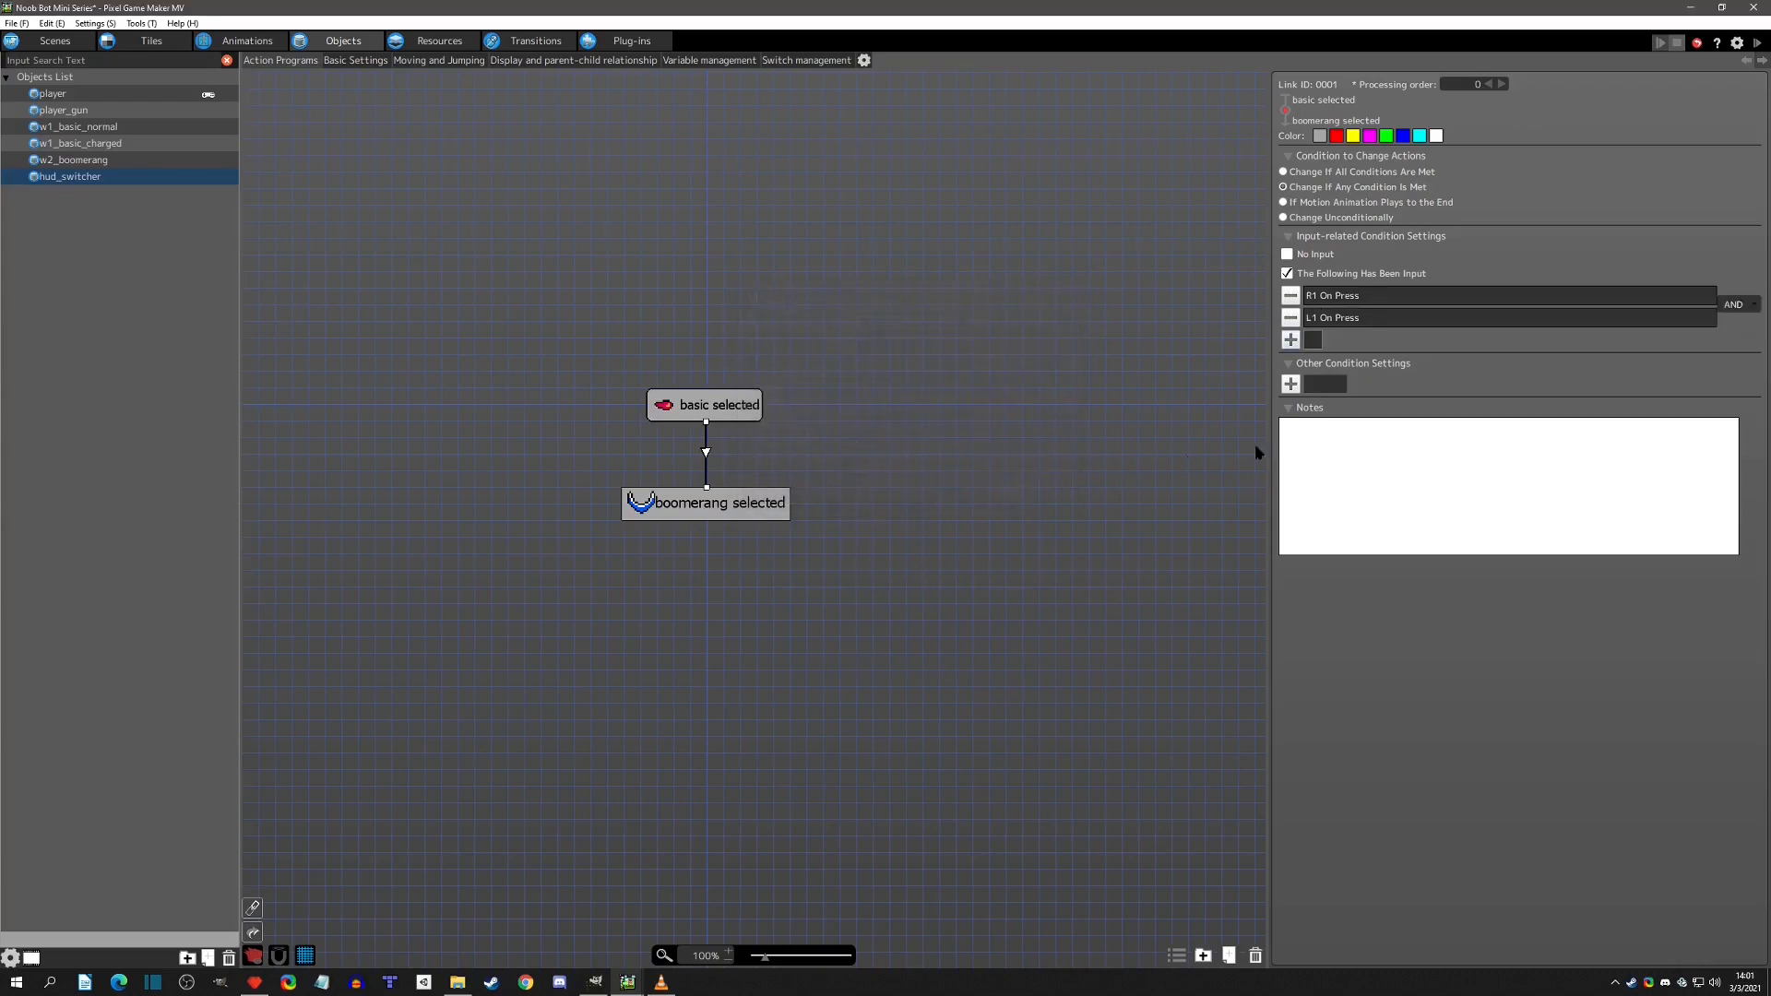
left_click(1738, 306)
left_click(1721, 339)
Shift the existing link sideways and add a return link from boomerang selected to basic selected with the same R1 or L1 conditions.
left_click_drag(708, 427, 683, 430)
left_click_drag(740, 502, 731, 414)
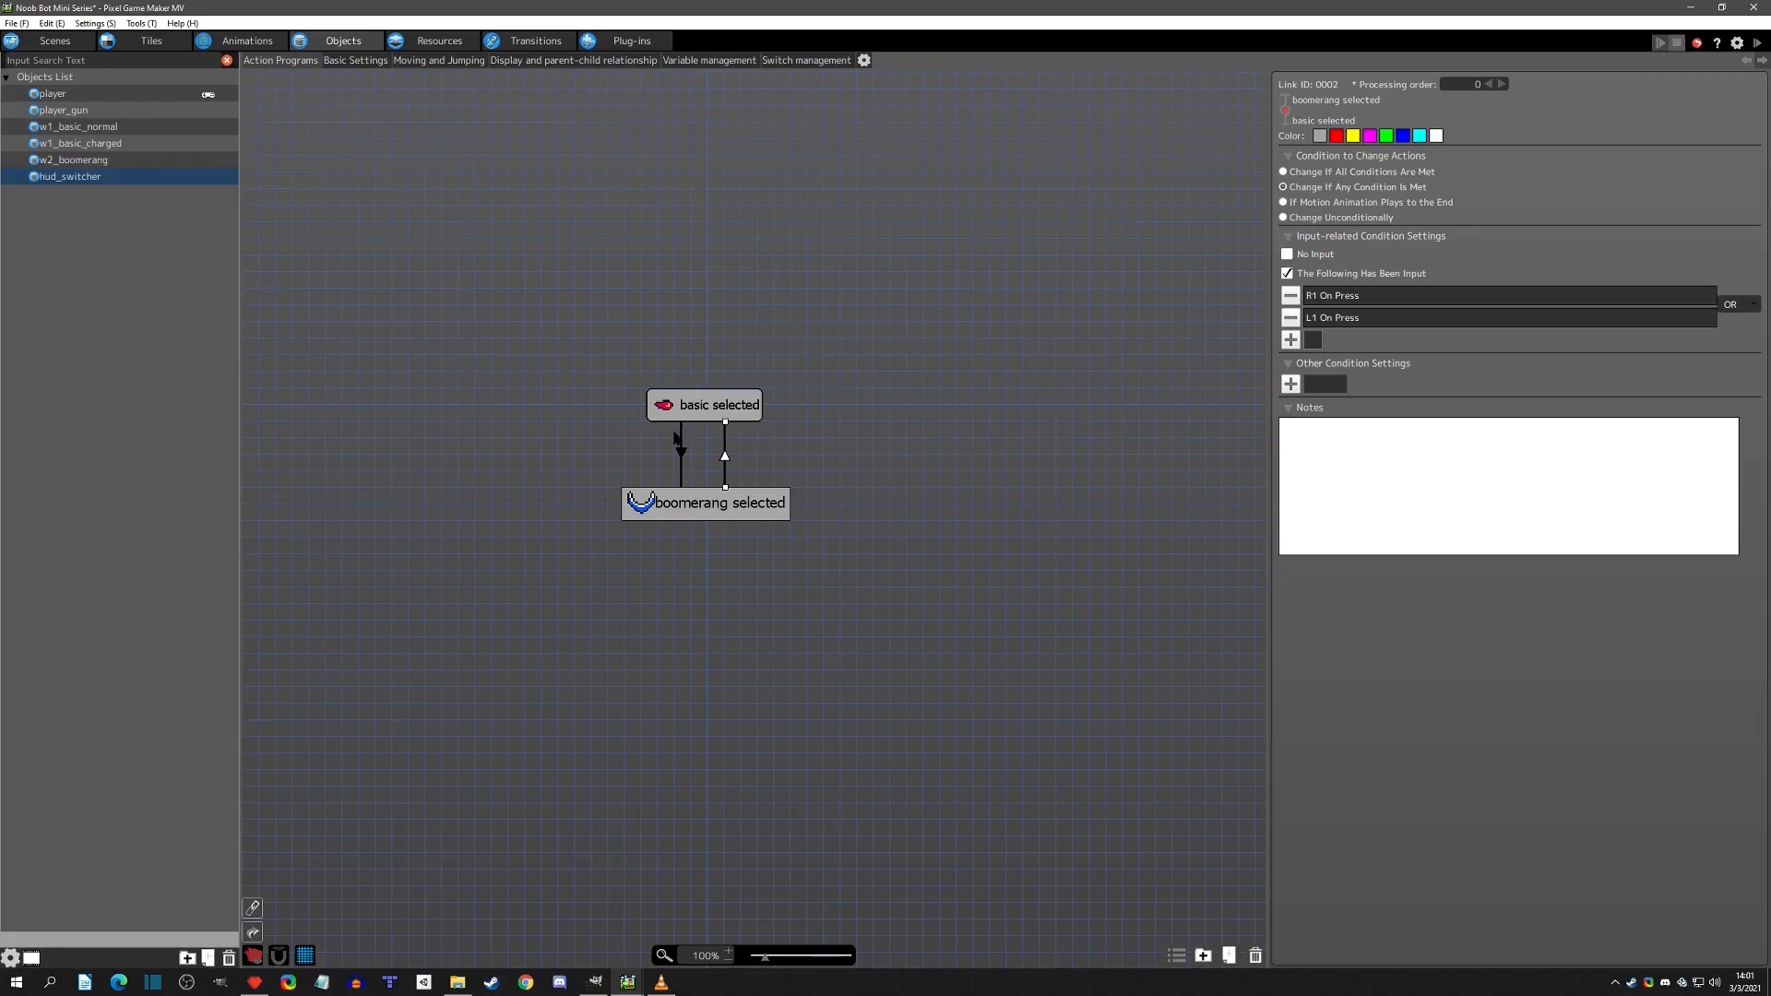
left_click(721, 411)
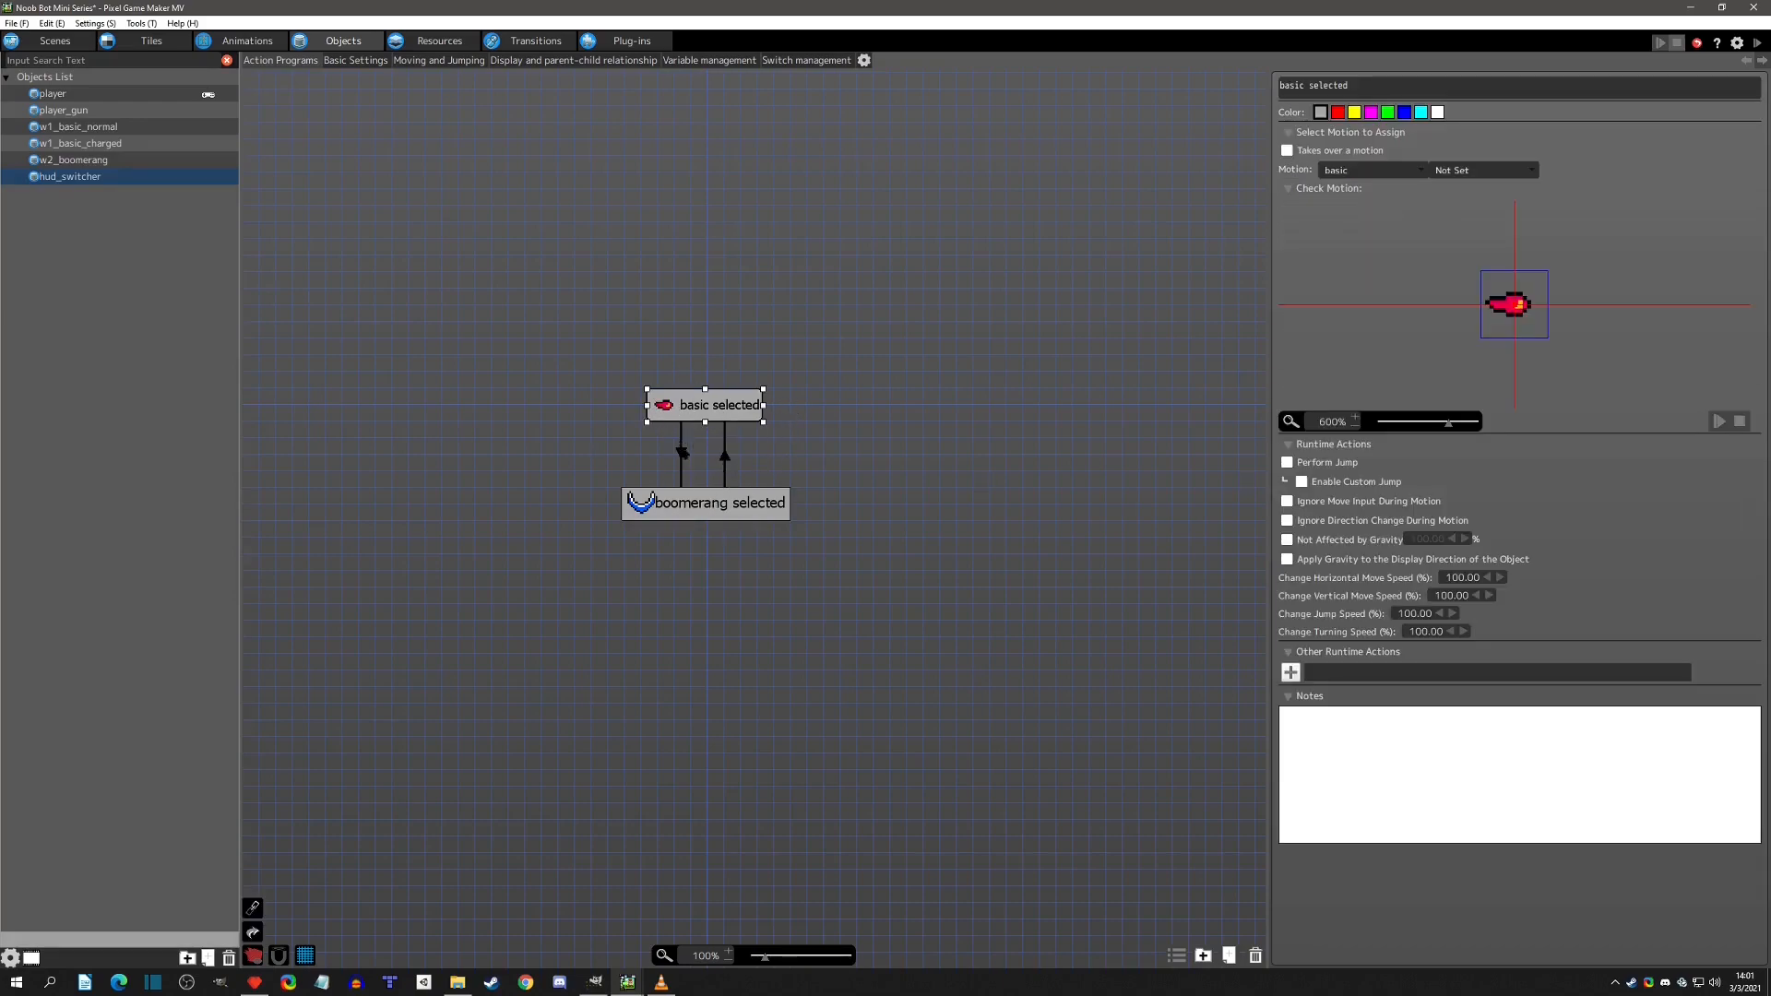
left_click(706, 430)
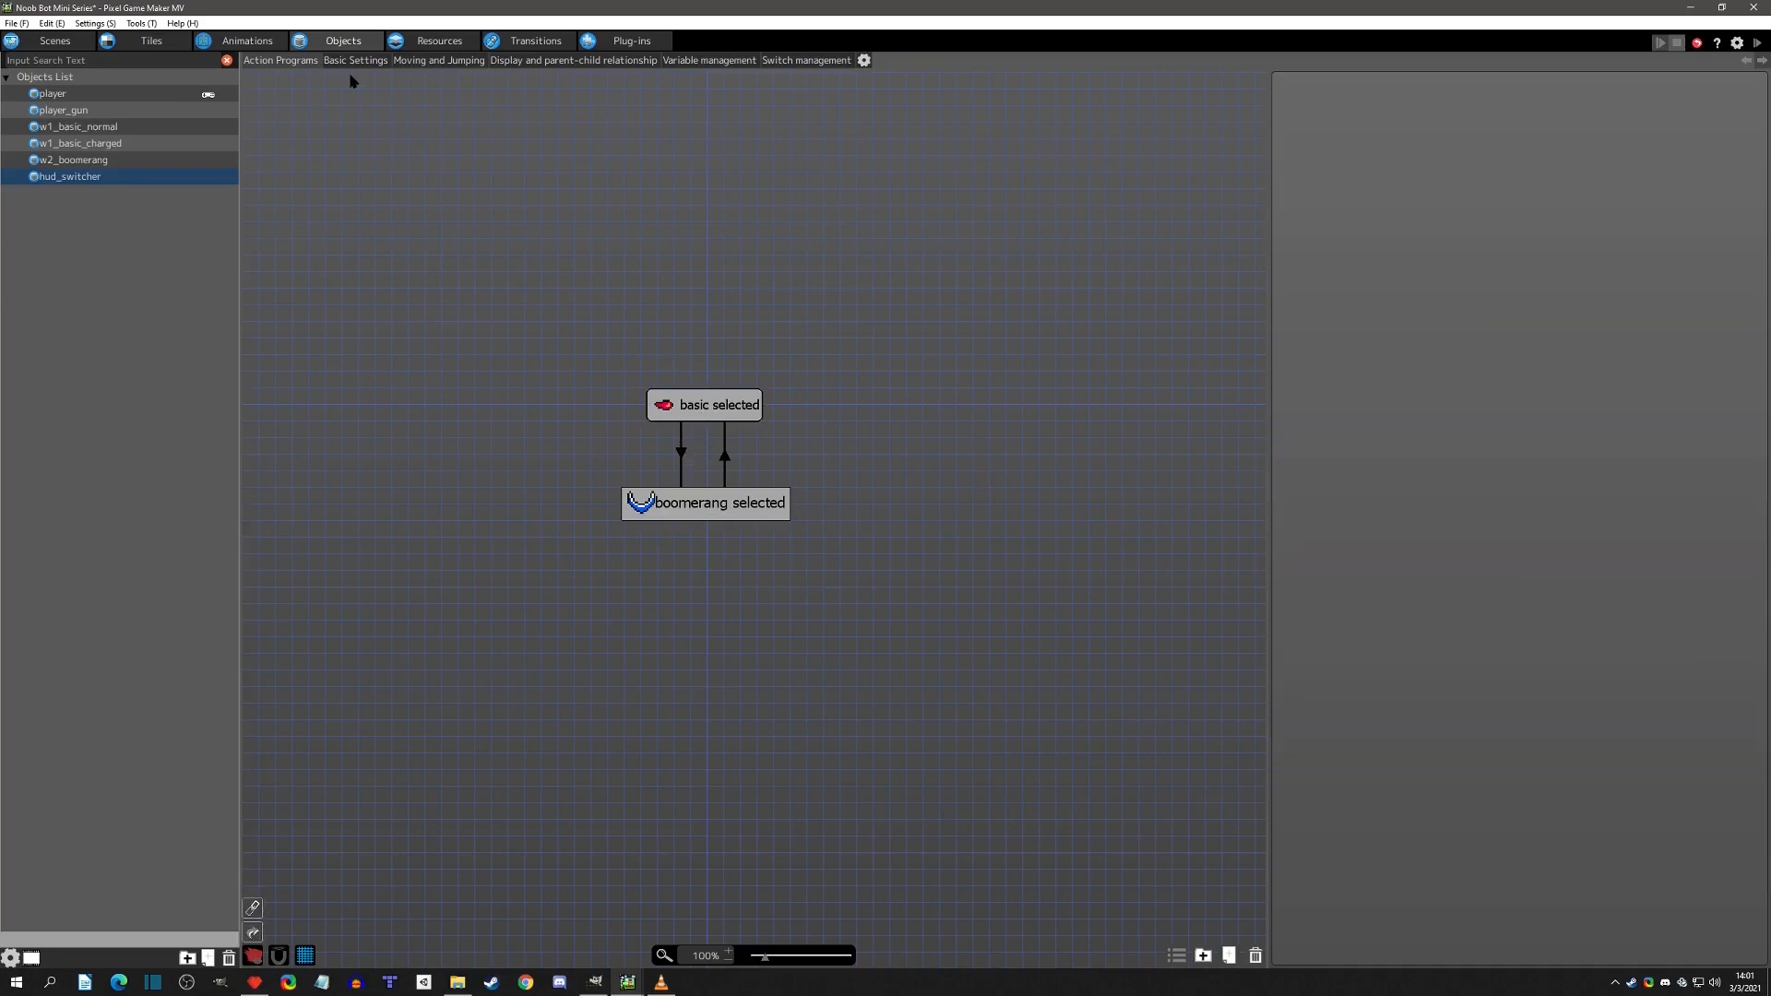
Add a Change Switch/Variable runtime action to basic selected that sets the project variable CurrentWeapon to the constant 0.
left_click(717, 399)
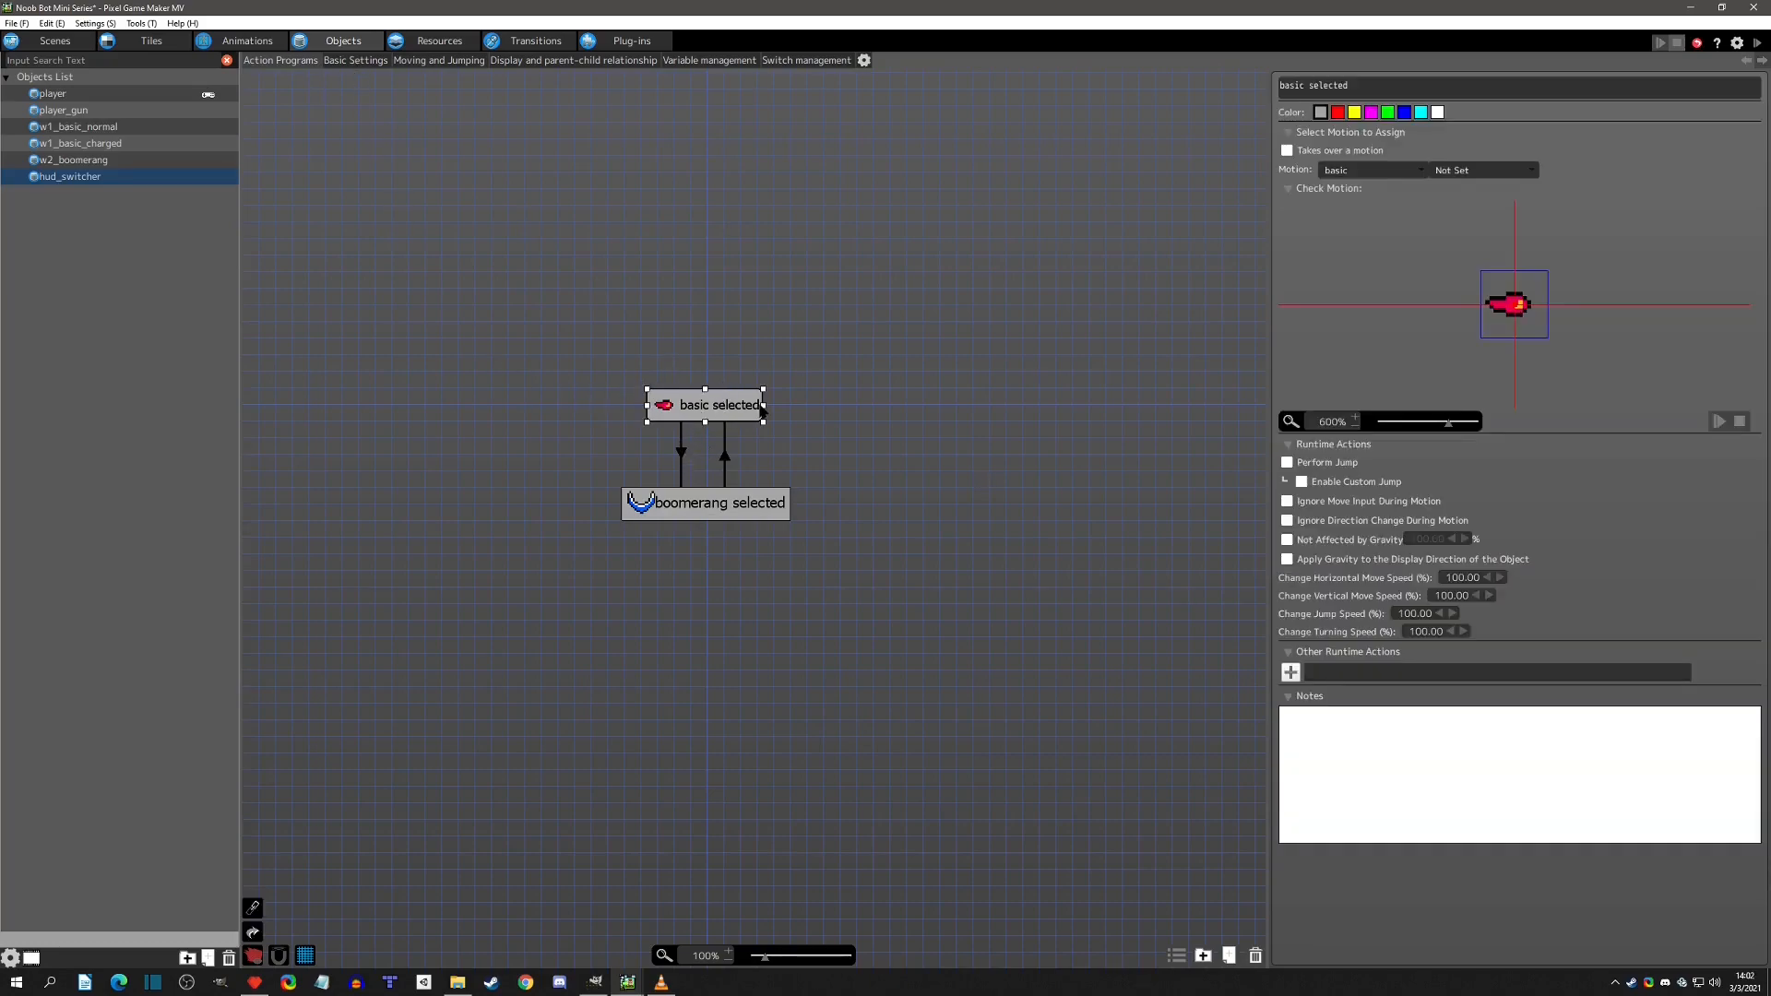
left_click(1291, 673)
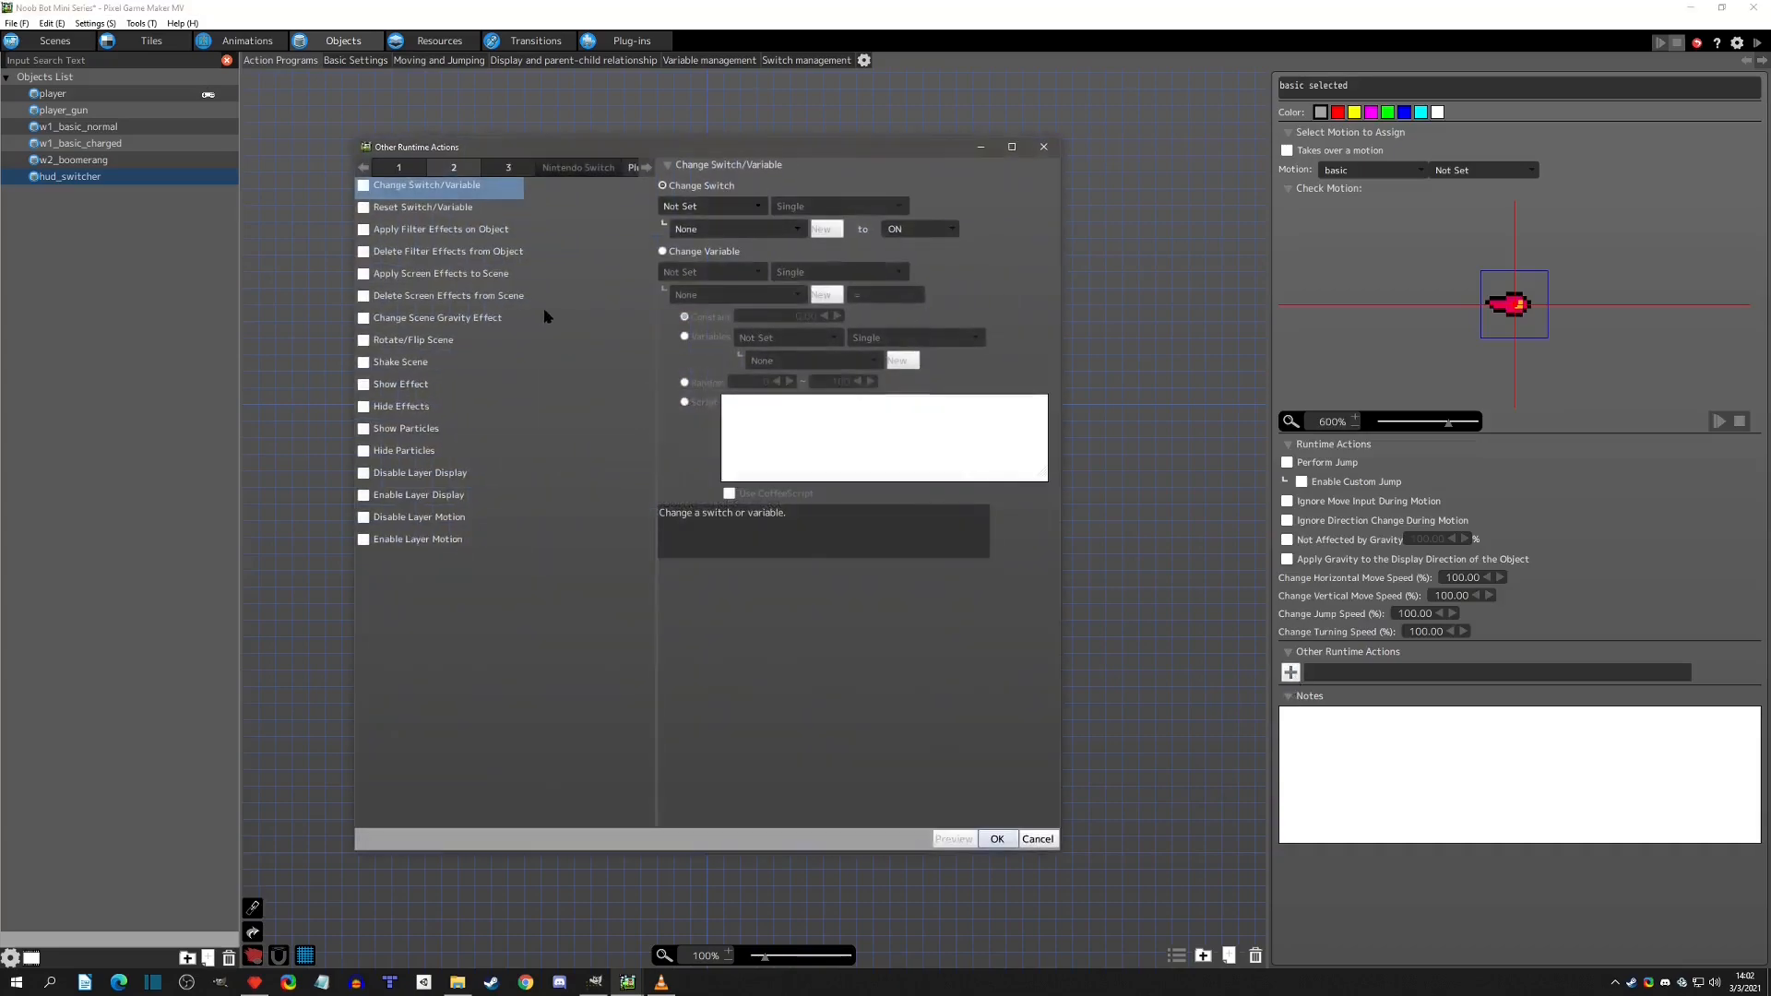
left_click(409, 188)
left_click(713, 259)
left_click(710, 273)
left_click(743, 319)
left_click(738, 294)
left_click(723, 331)
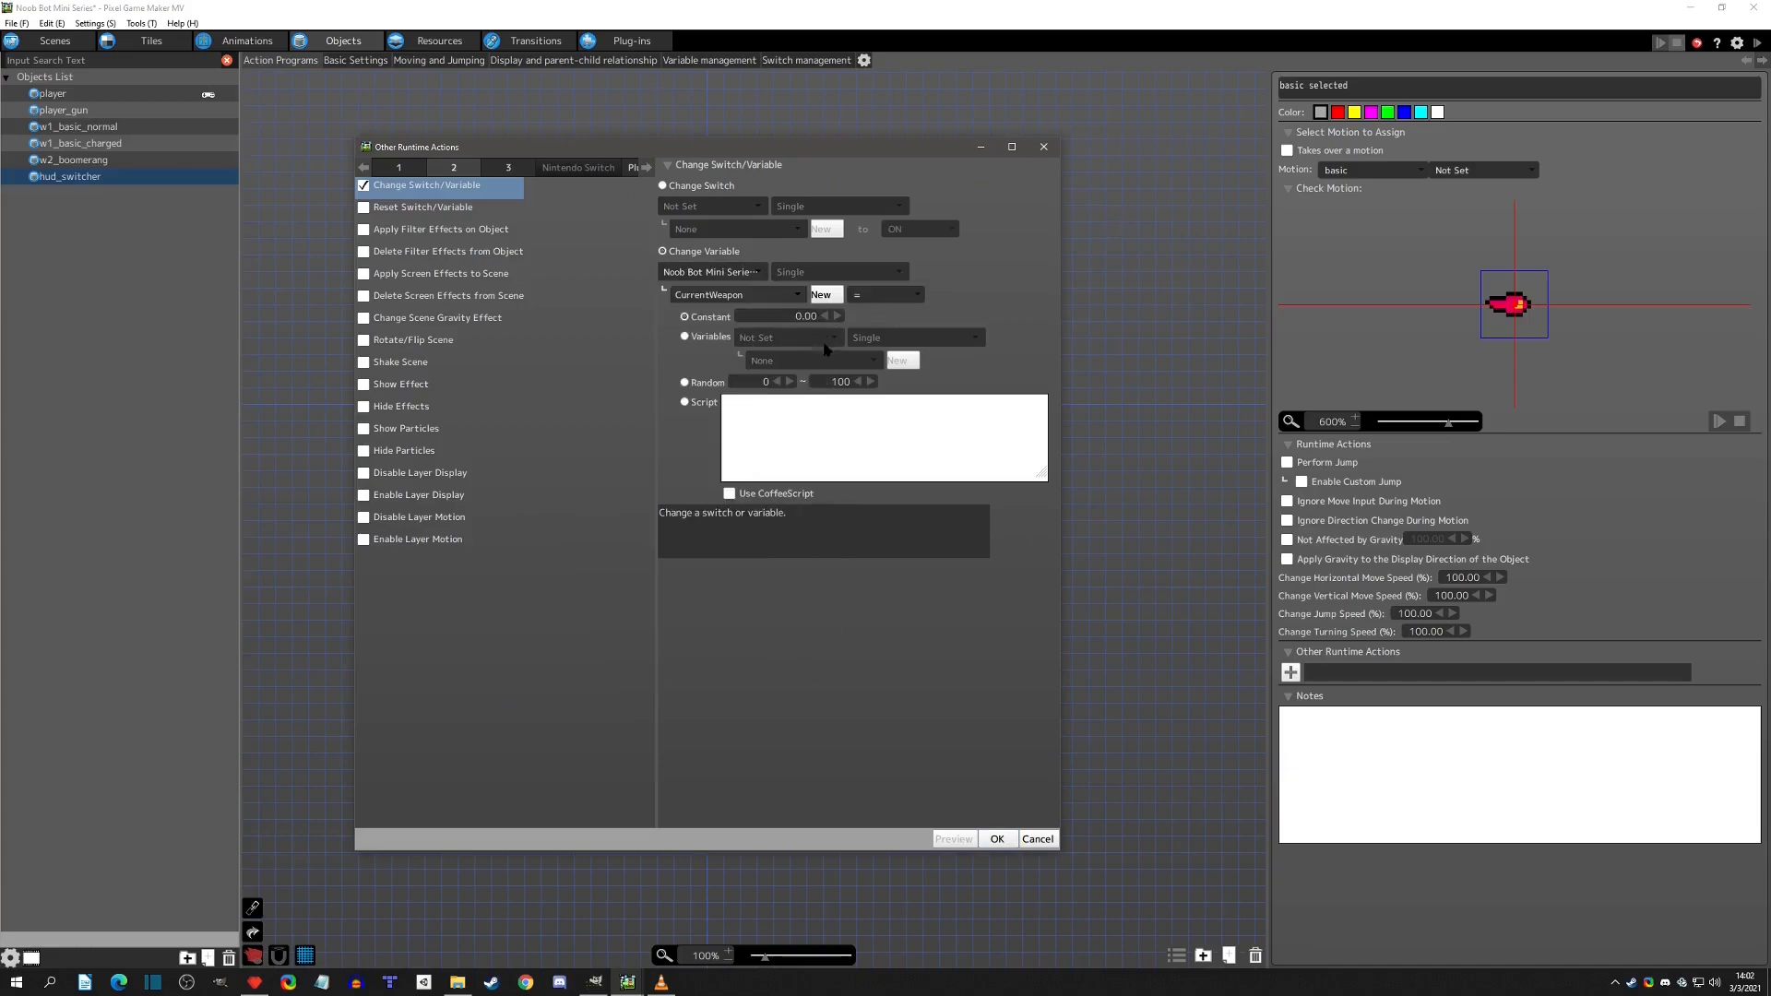
left_click(997, 839)
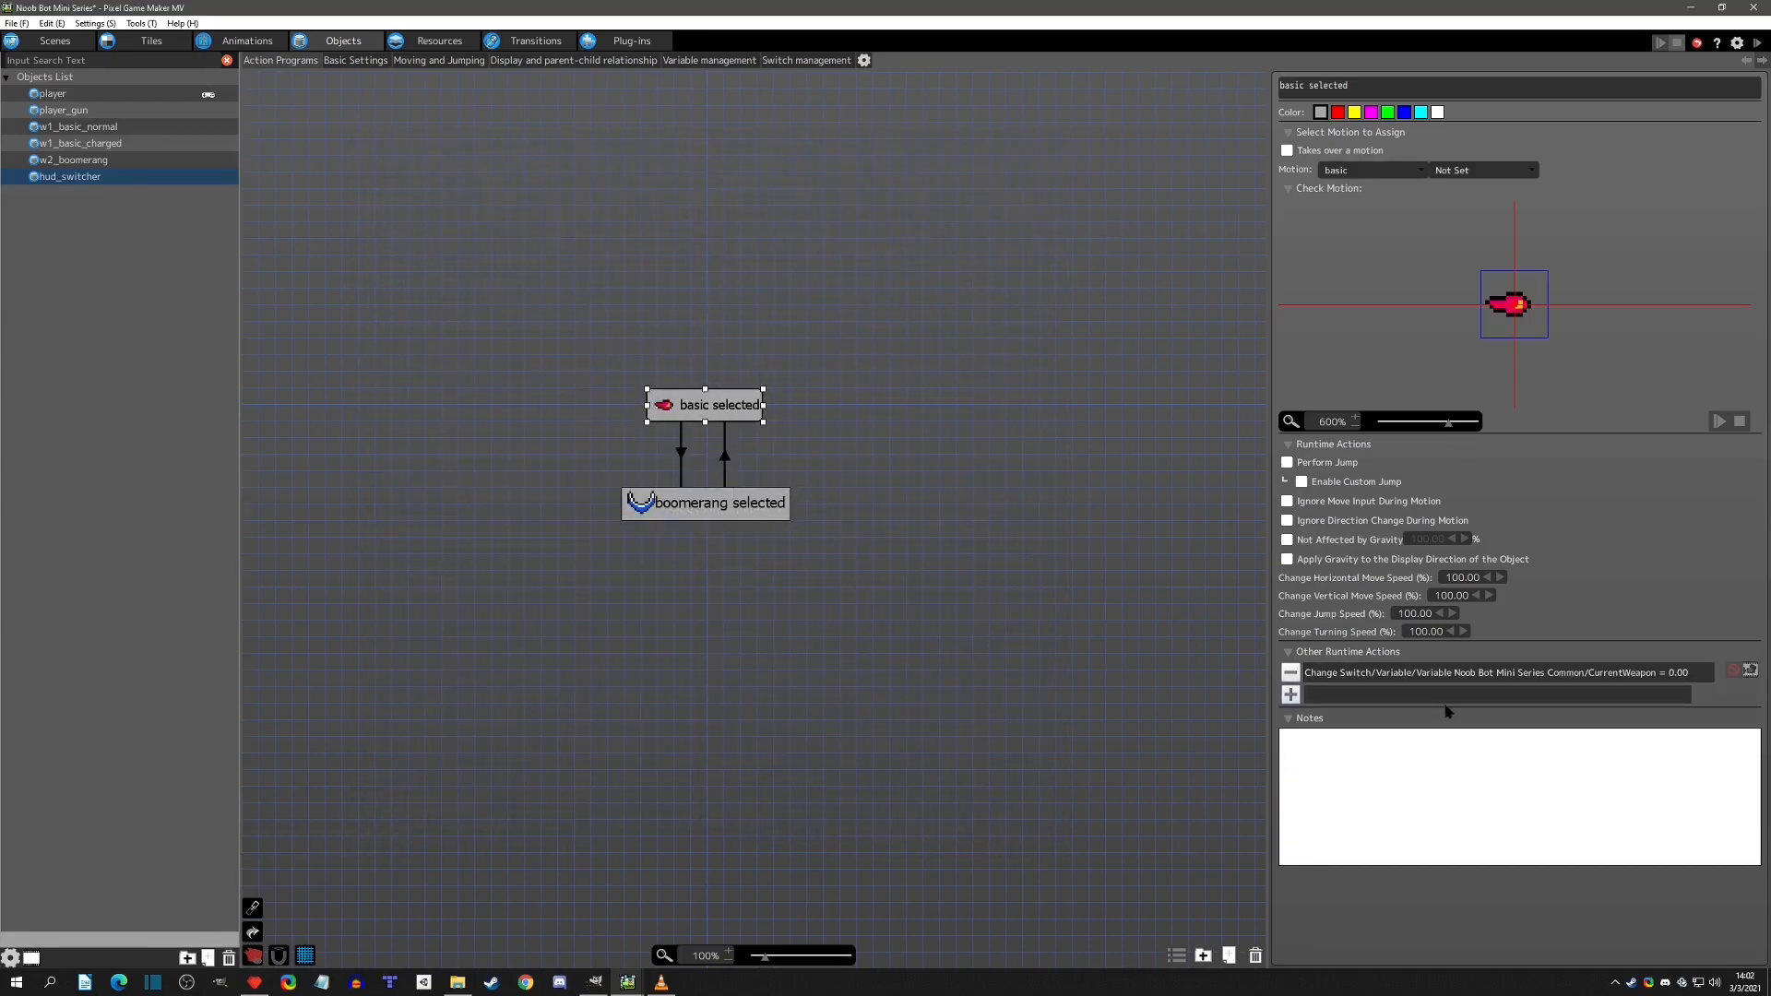
Copy the CurrentWeapon runtime action from basic selected to boomerang selected and set its constant to 1.
left_click(1391, 677)
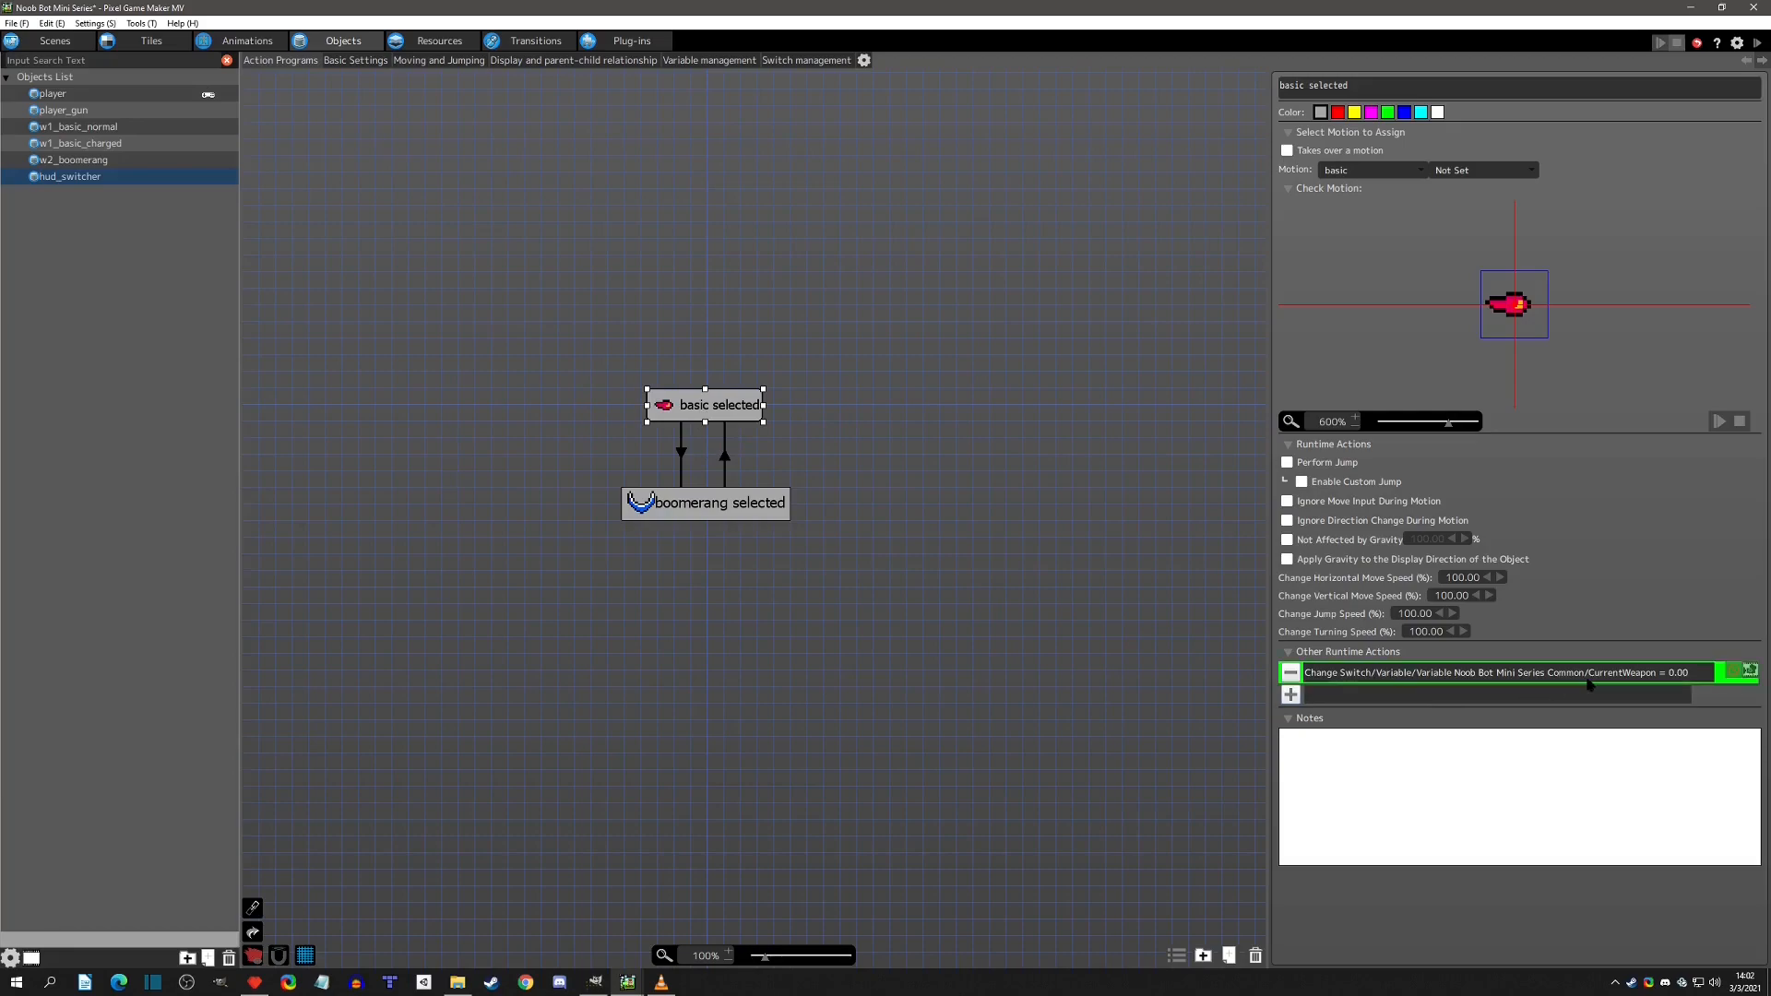
key("ctrl+z")
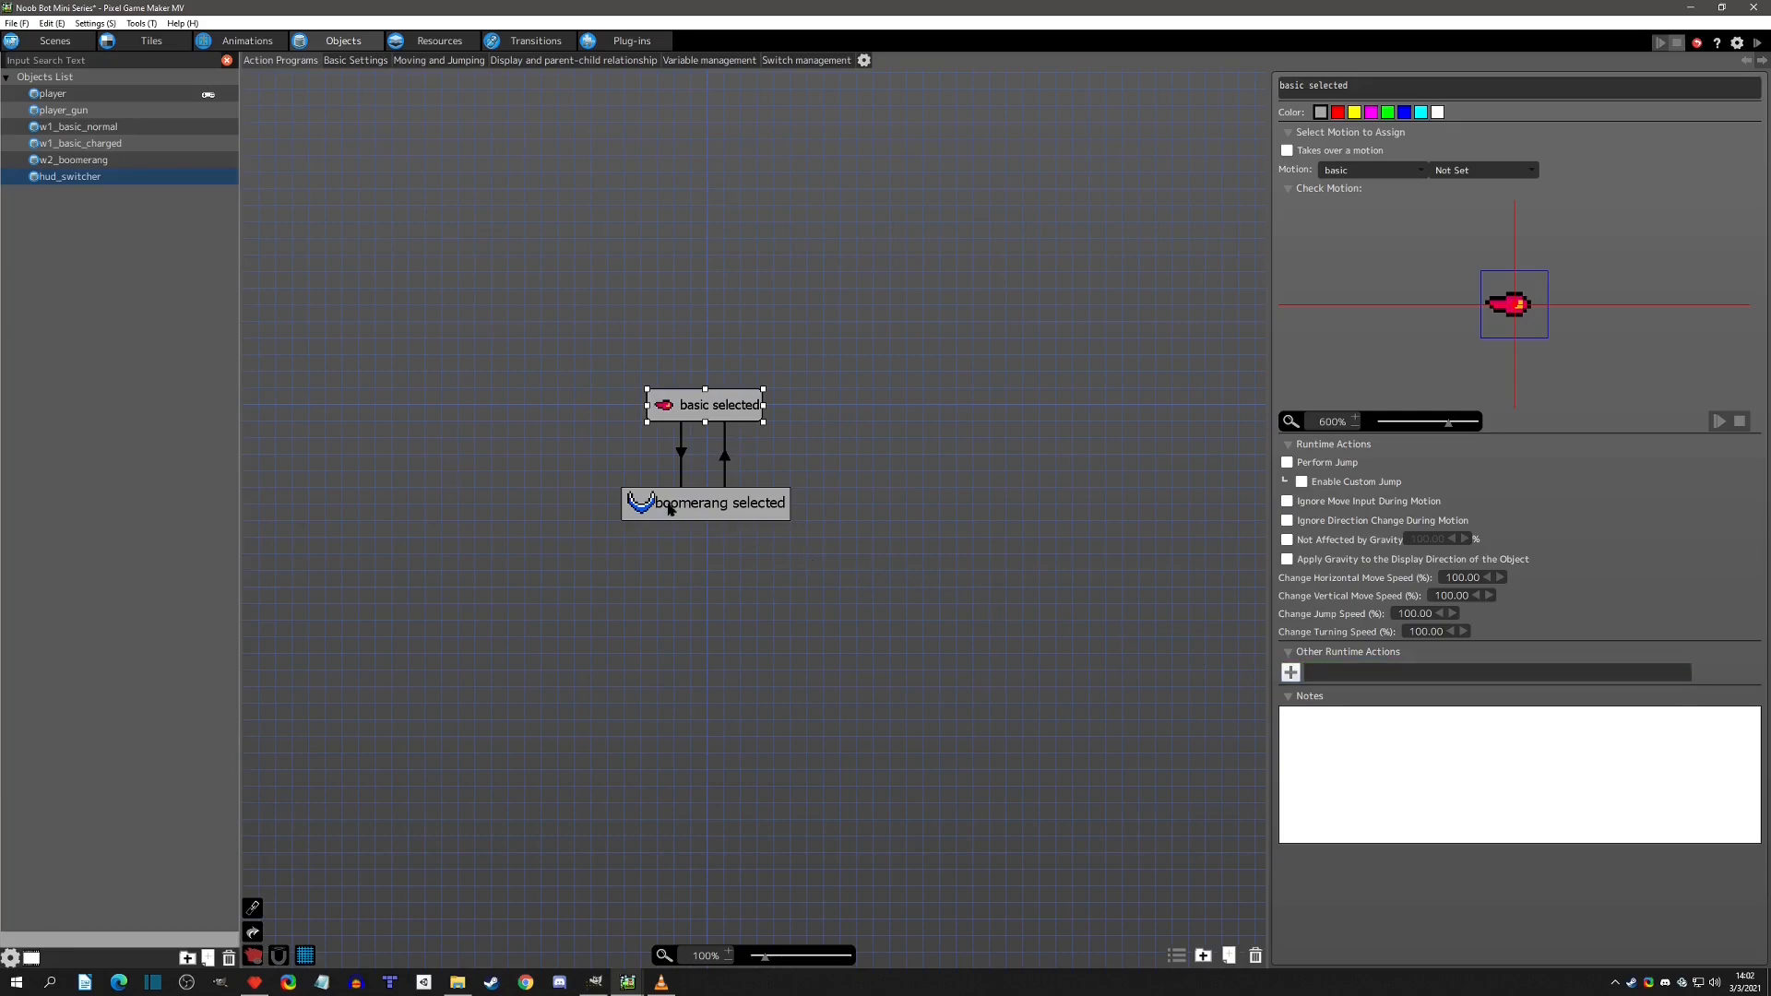
key("ctrl+y")
left_click(1472, 682)
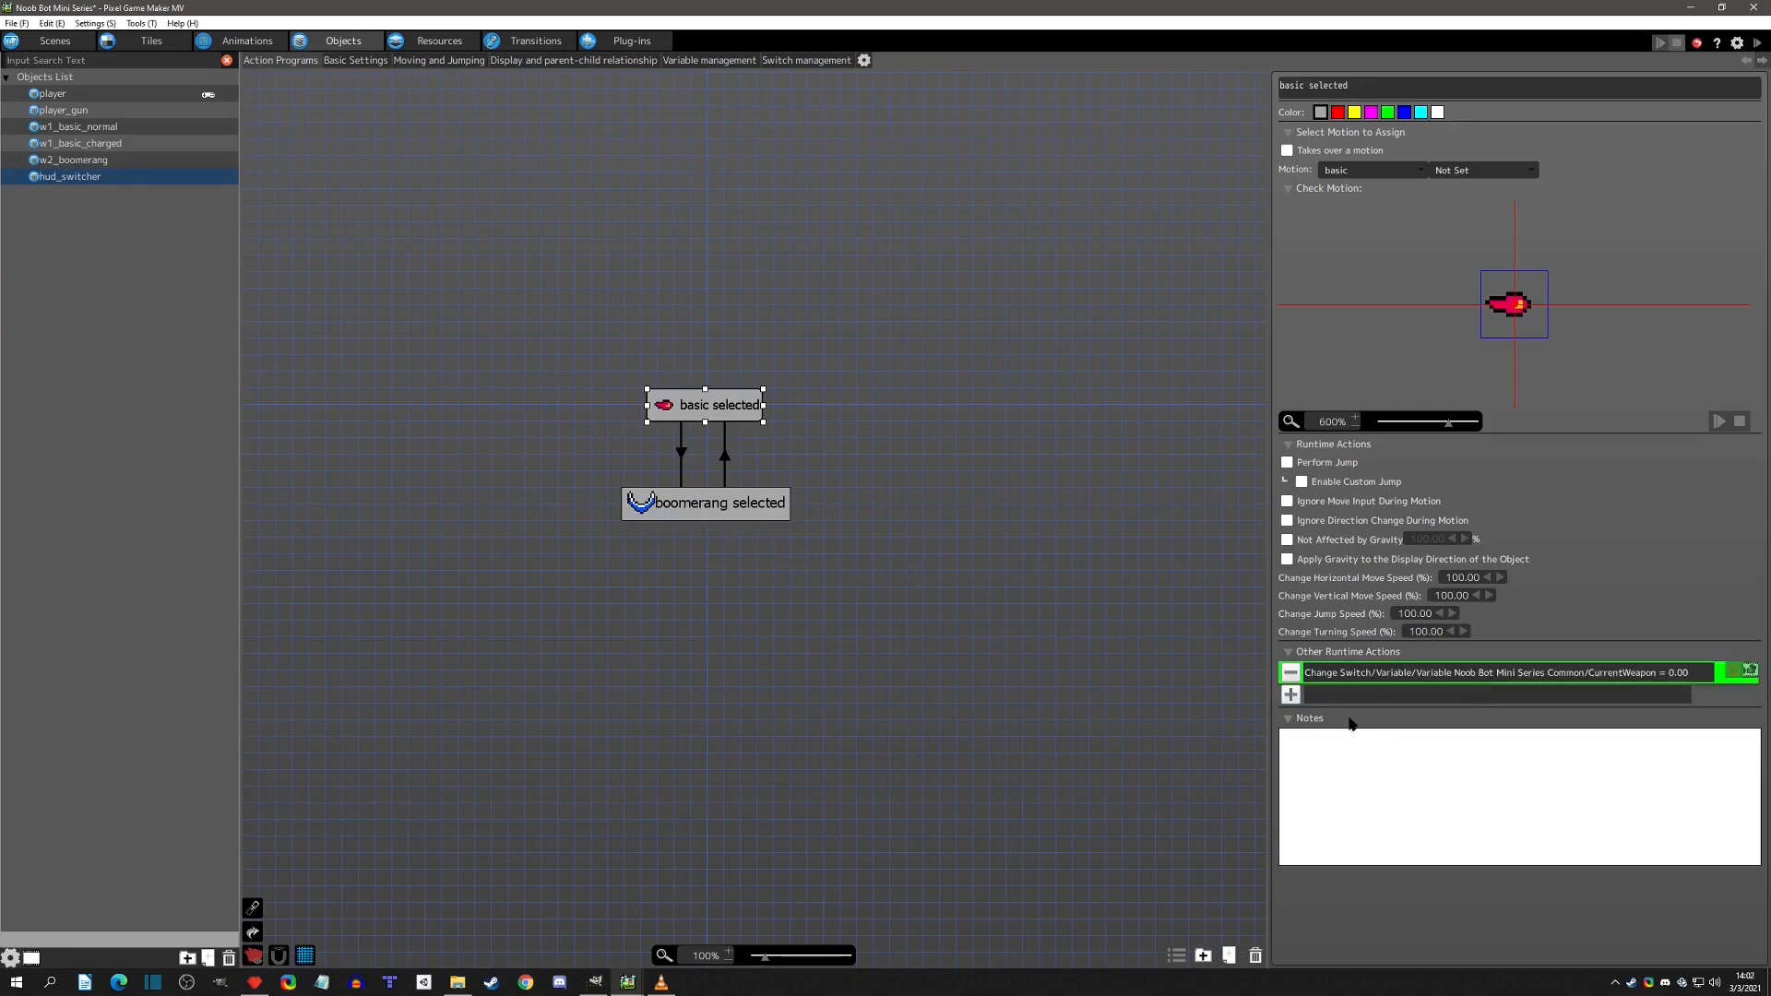
left_click(758, 508)
key("ctrl+v")
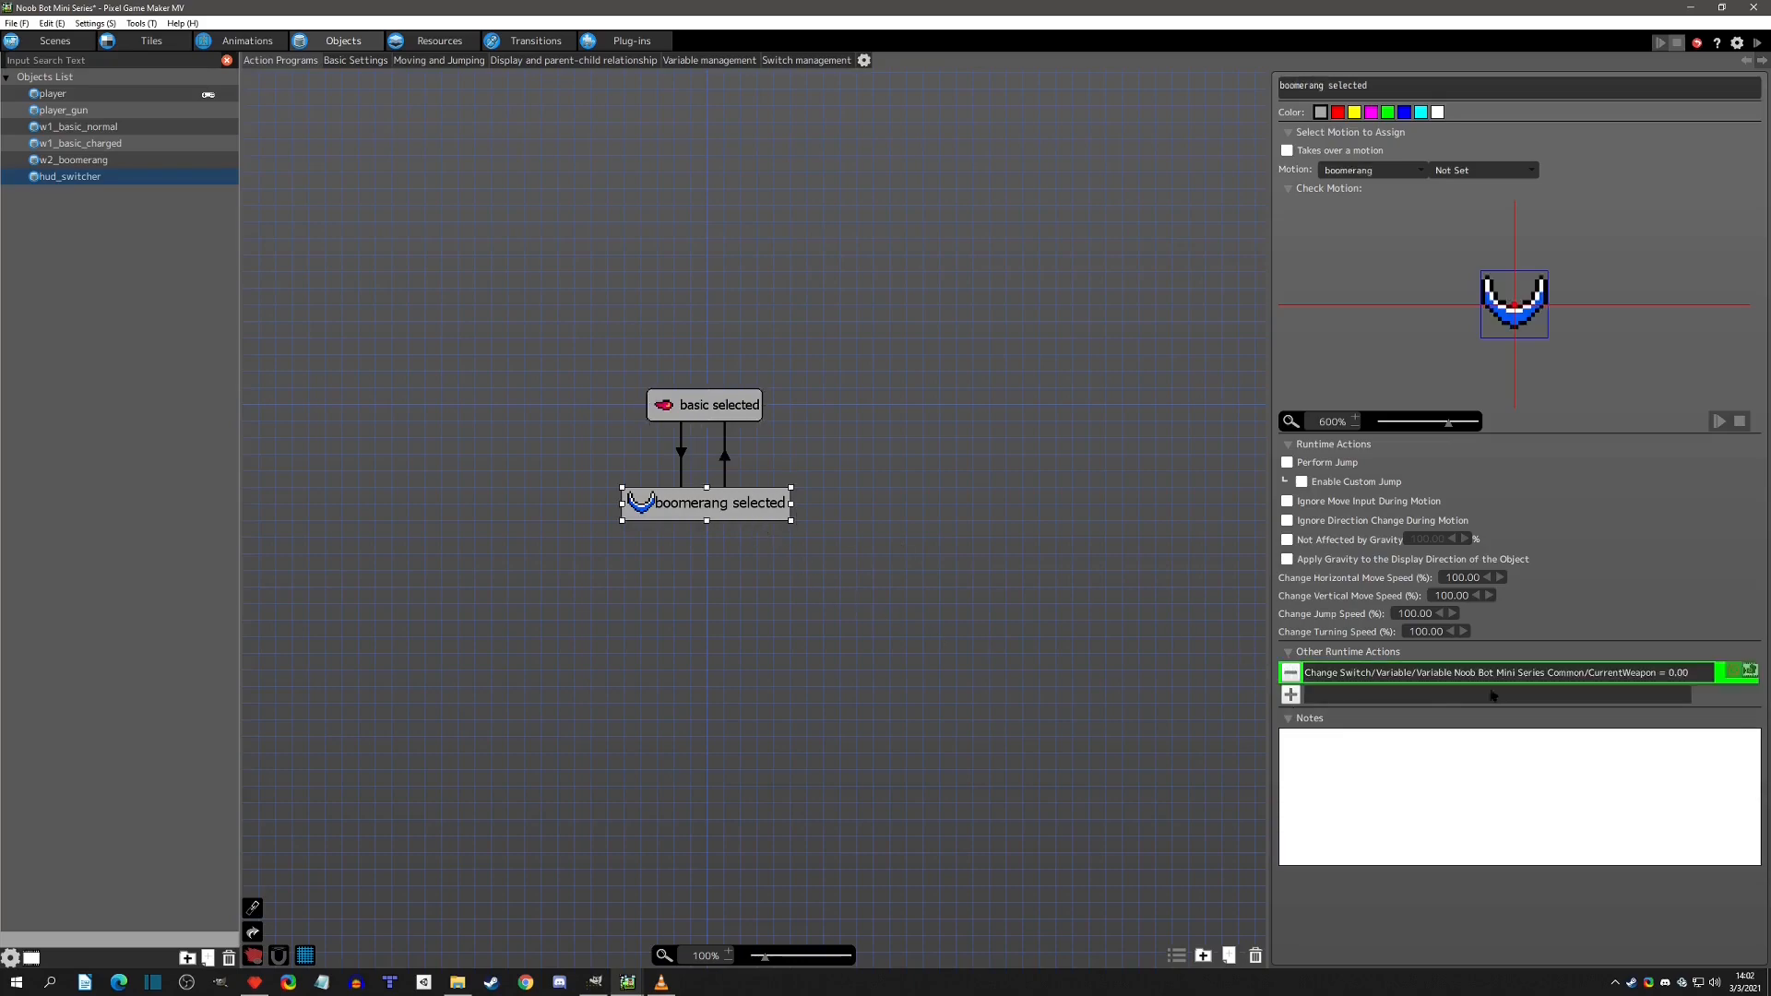
double_click(1594, 684)
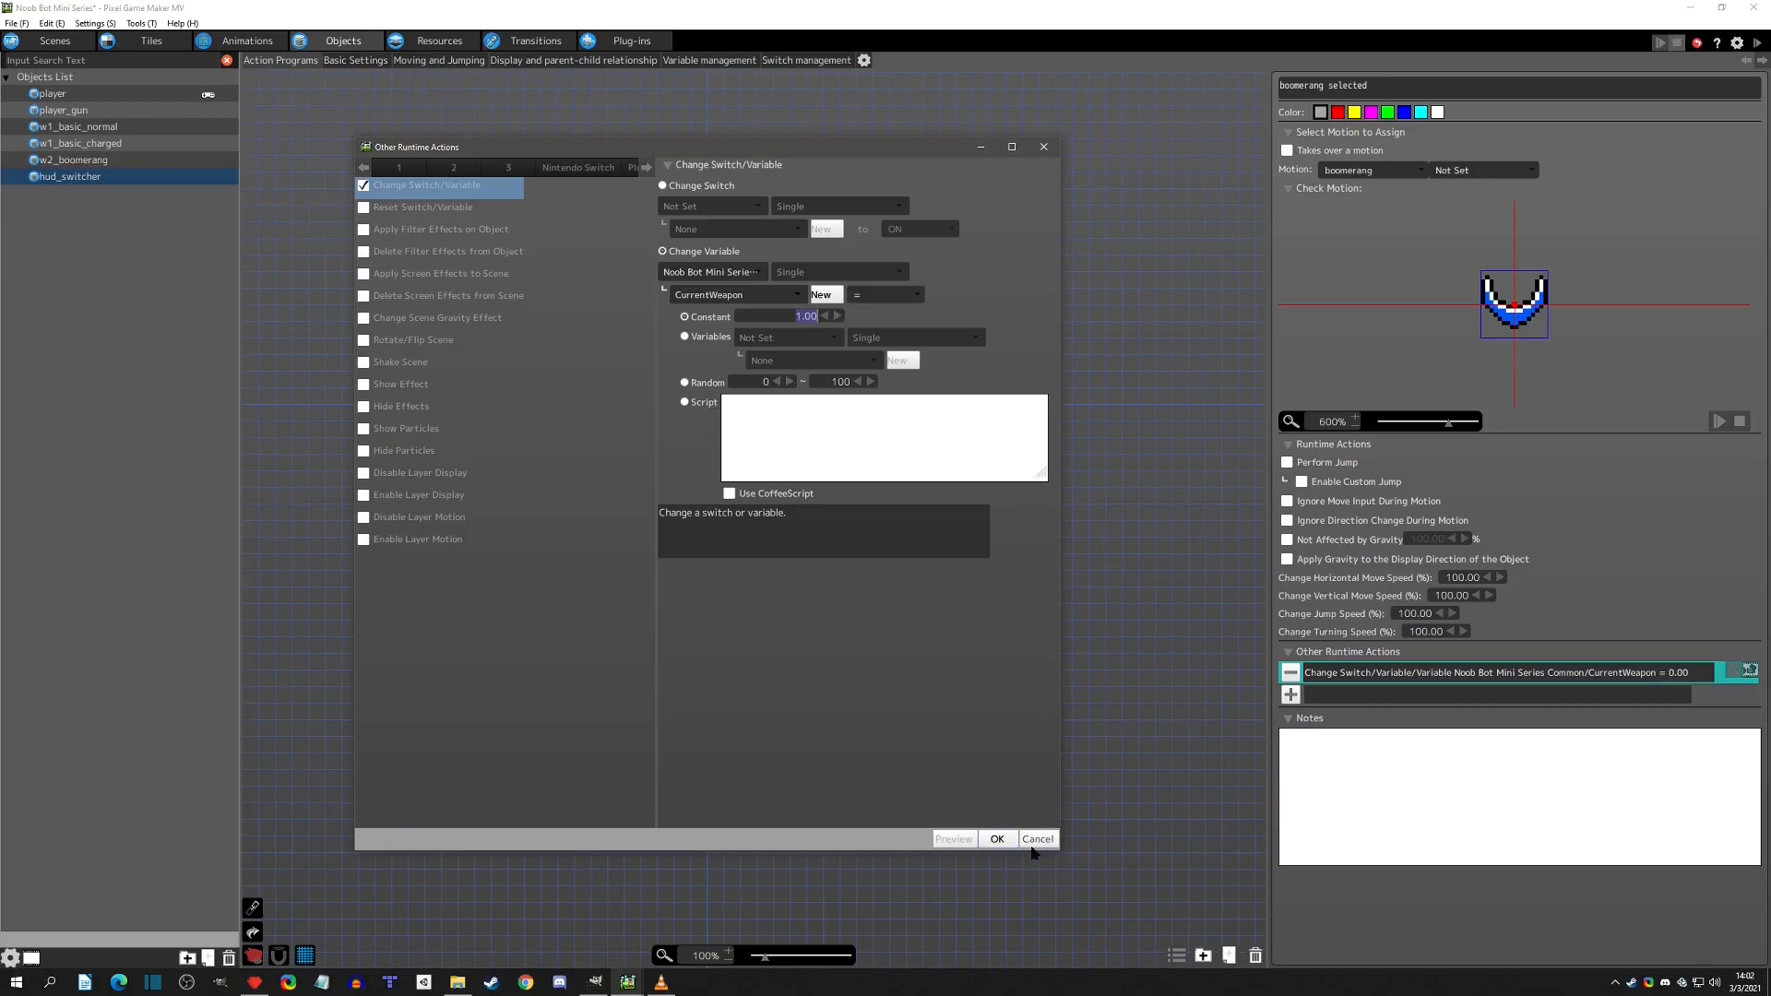
left_click(998, 839)
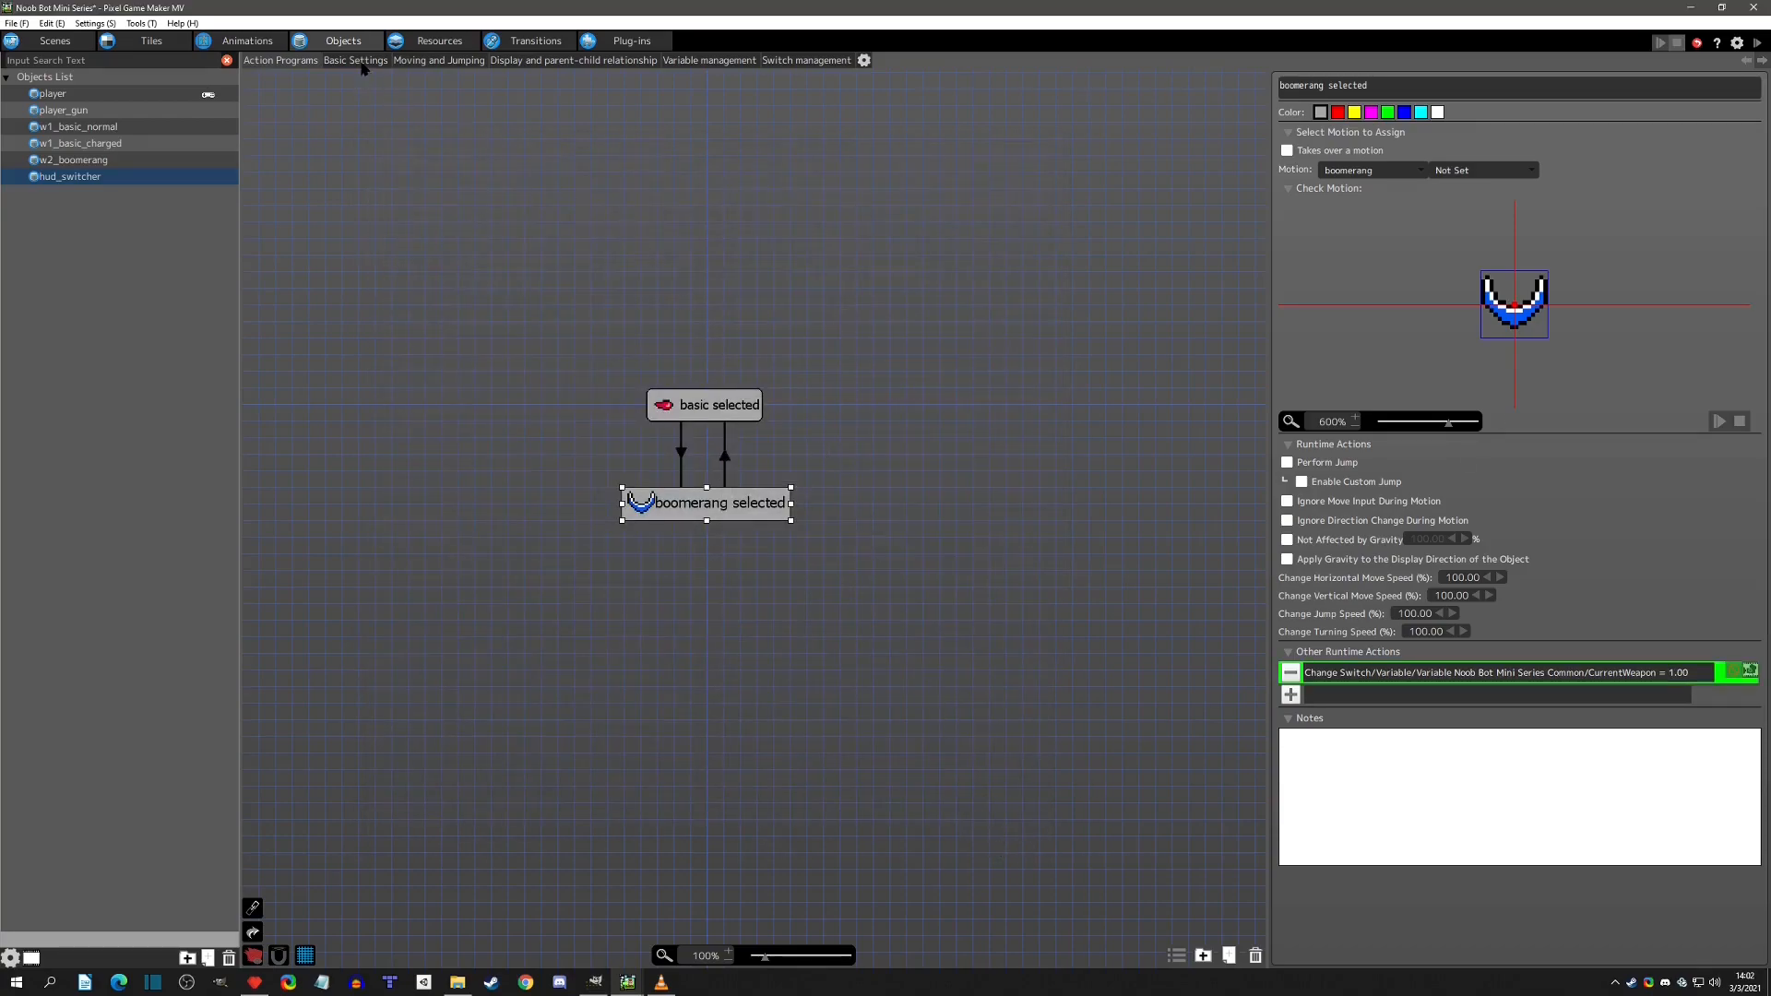
Open the test scene and rename Layer 1 as Player.
left_click(55, 40)
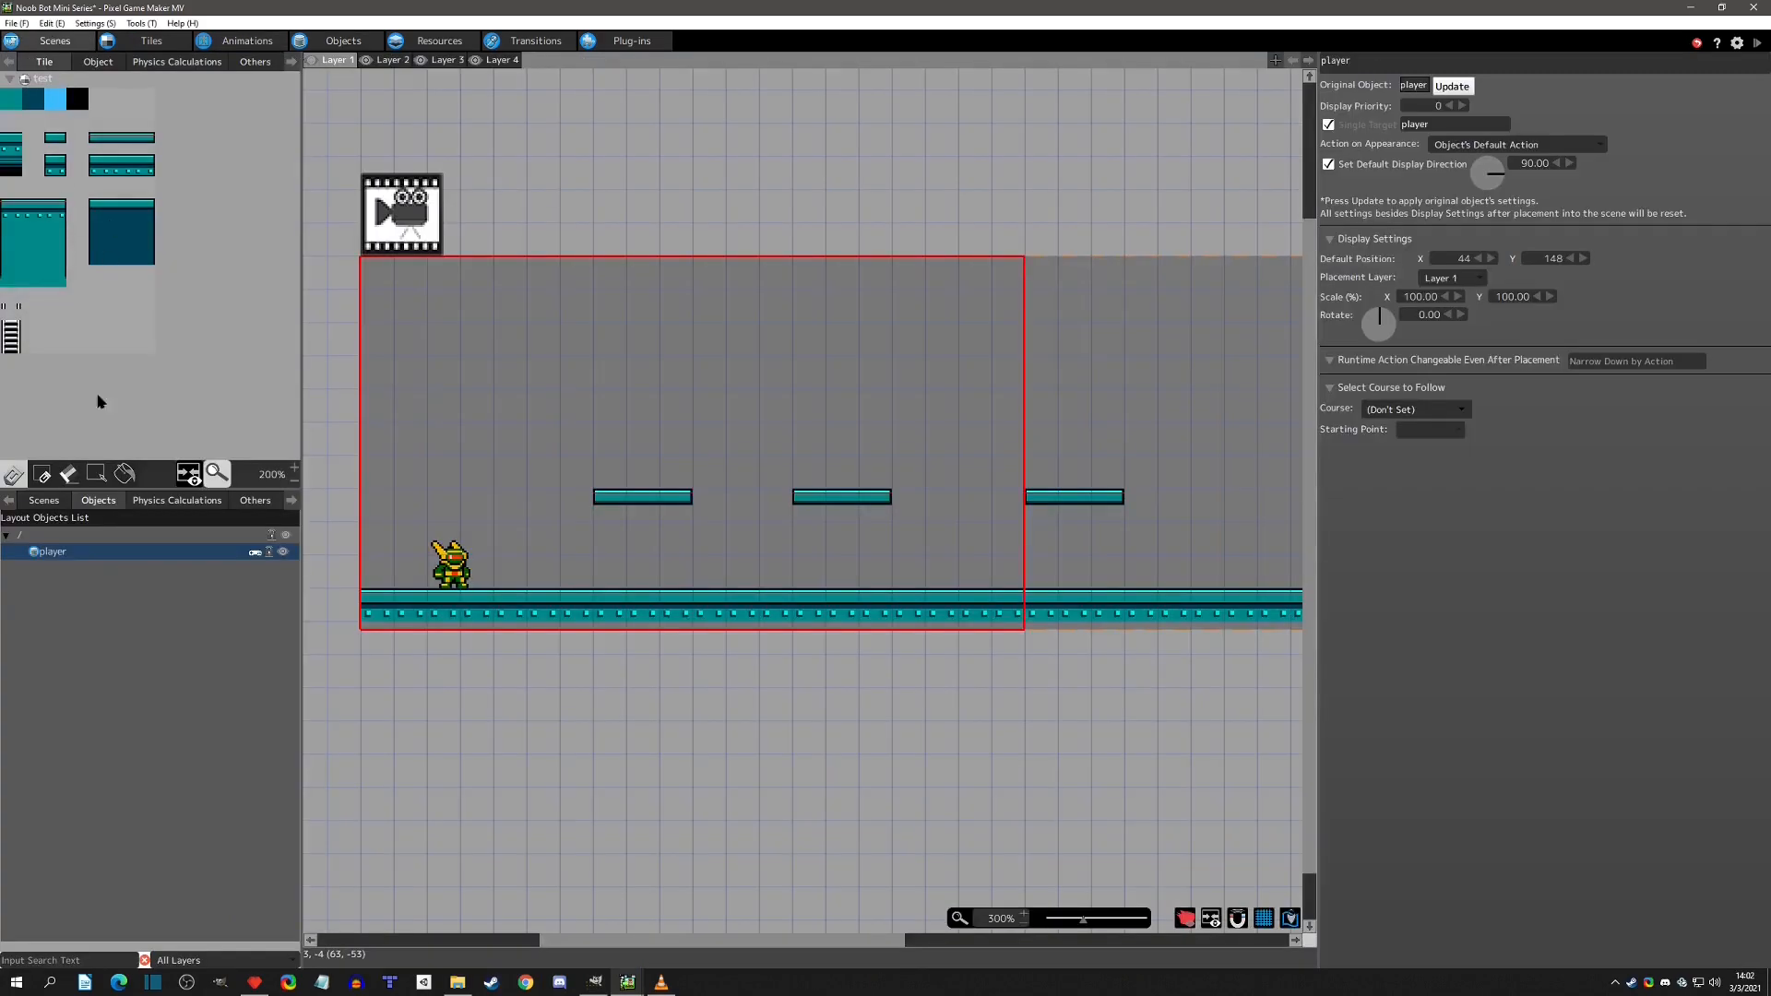
left_click(46, 500)
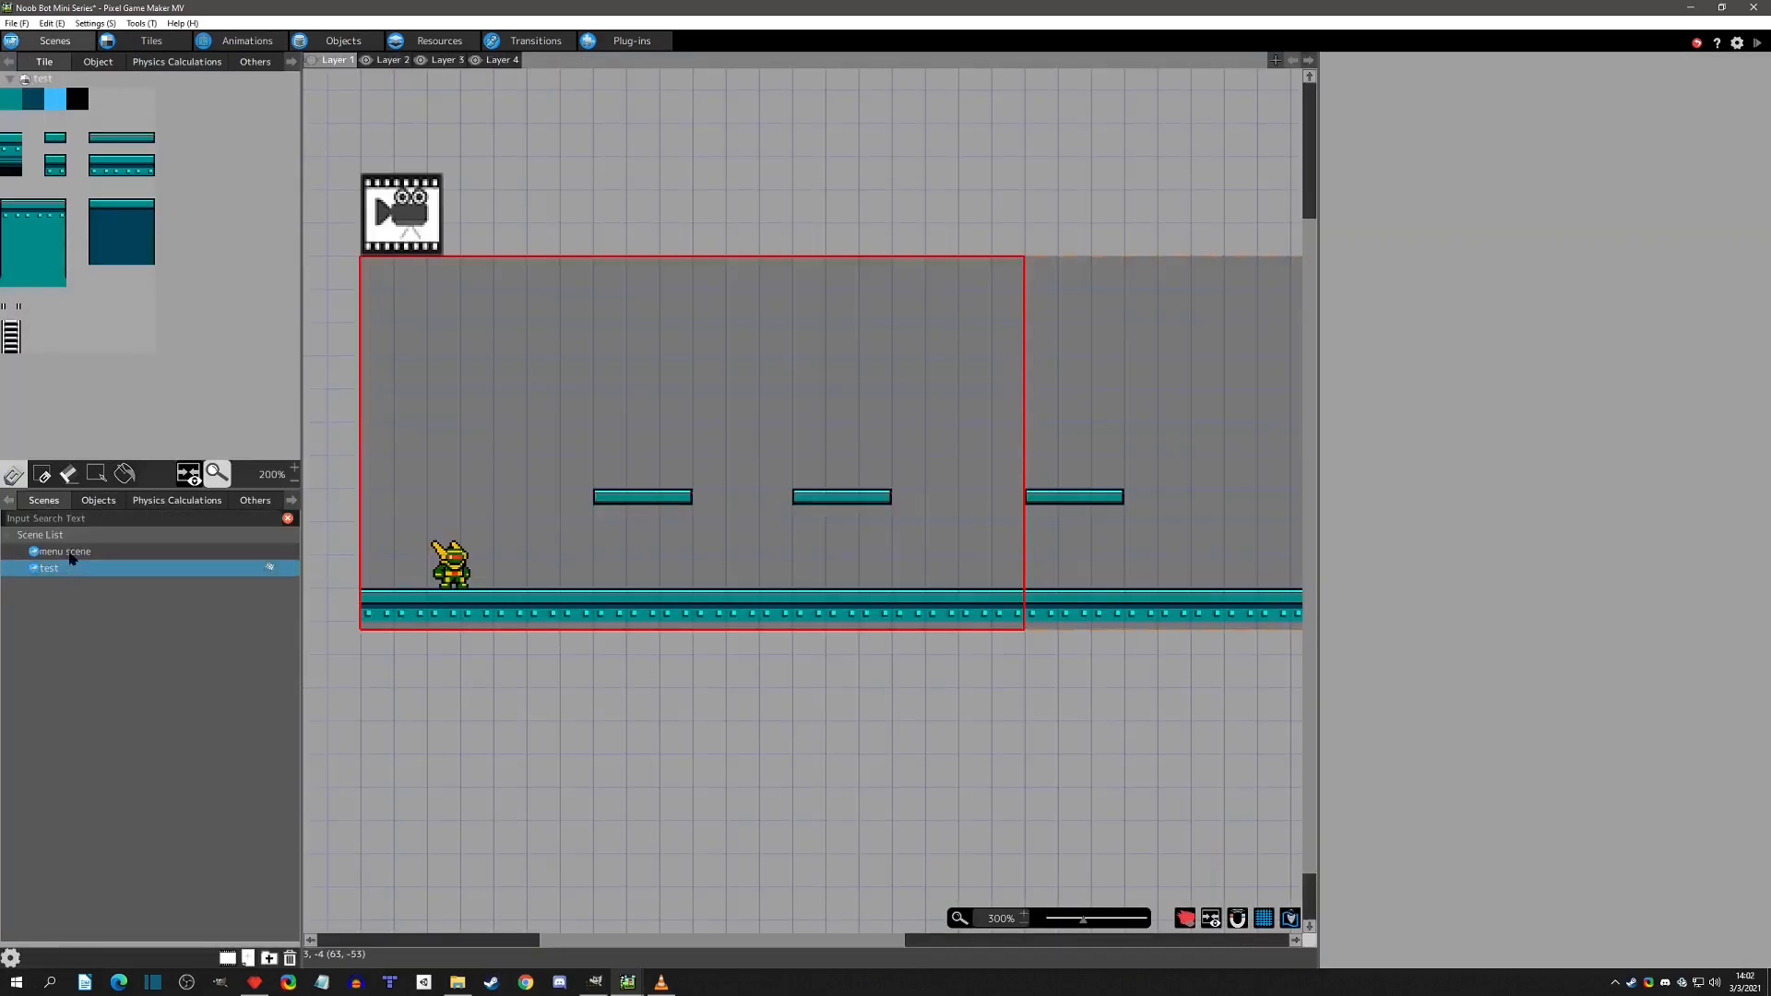
left_click(111, 554)
left_click(66, 570)
right_click(395, 62)
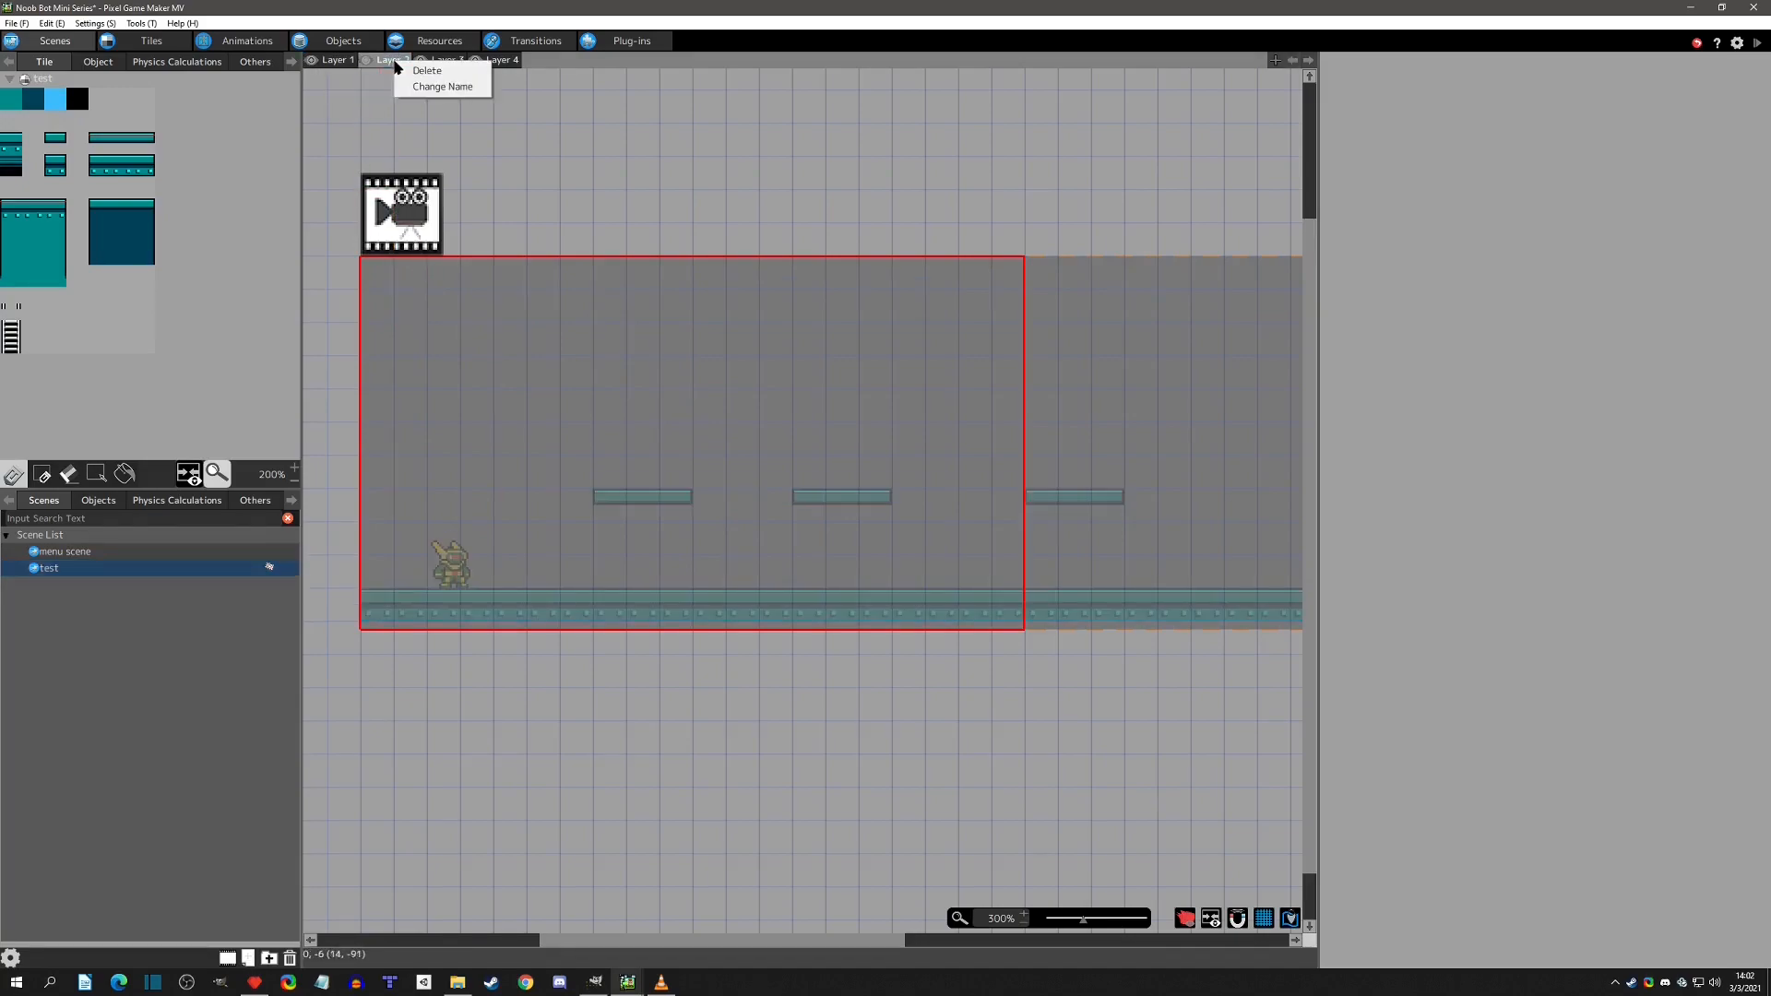
right_click(336, 60)
left_click(356, 87)
type("Player")
key("Return")
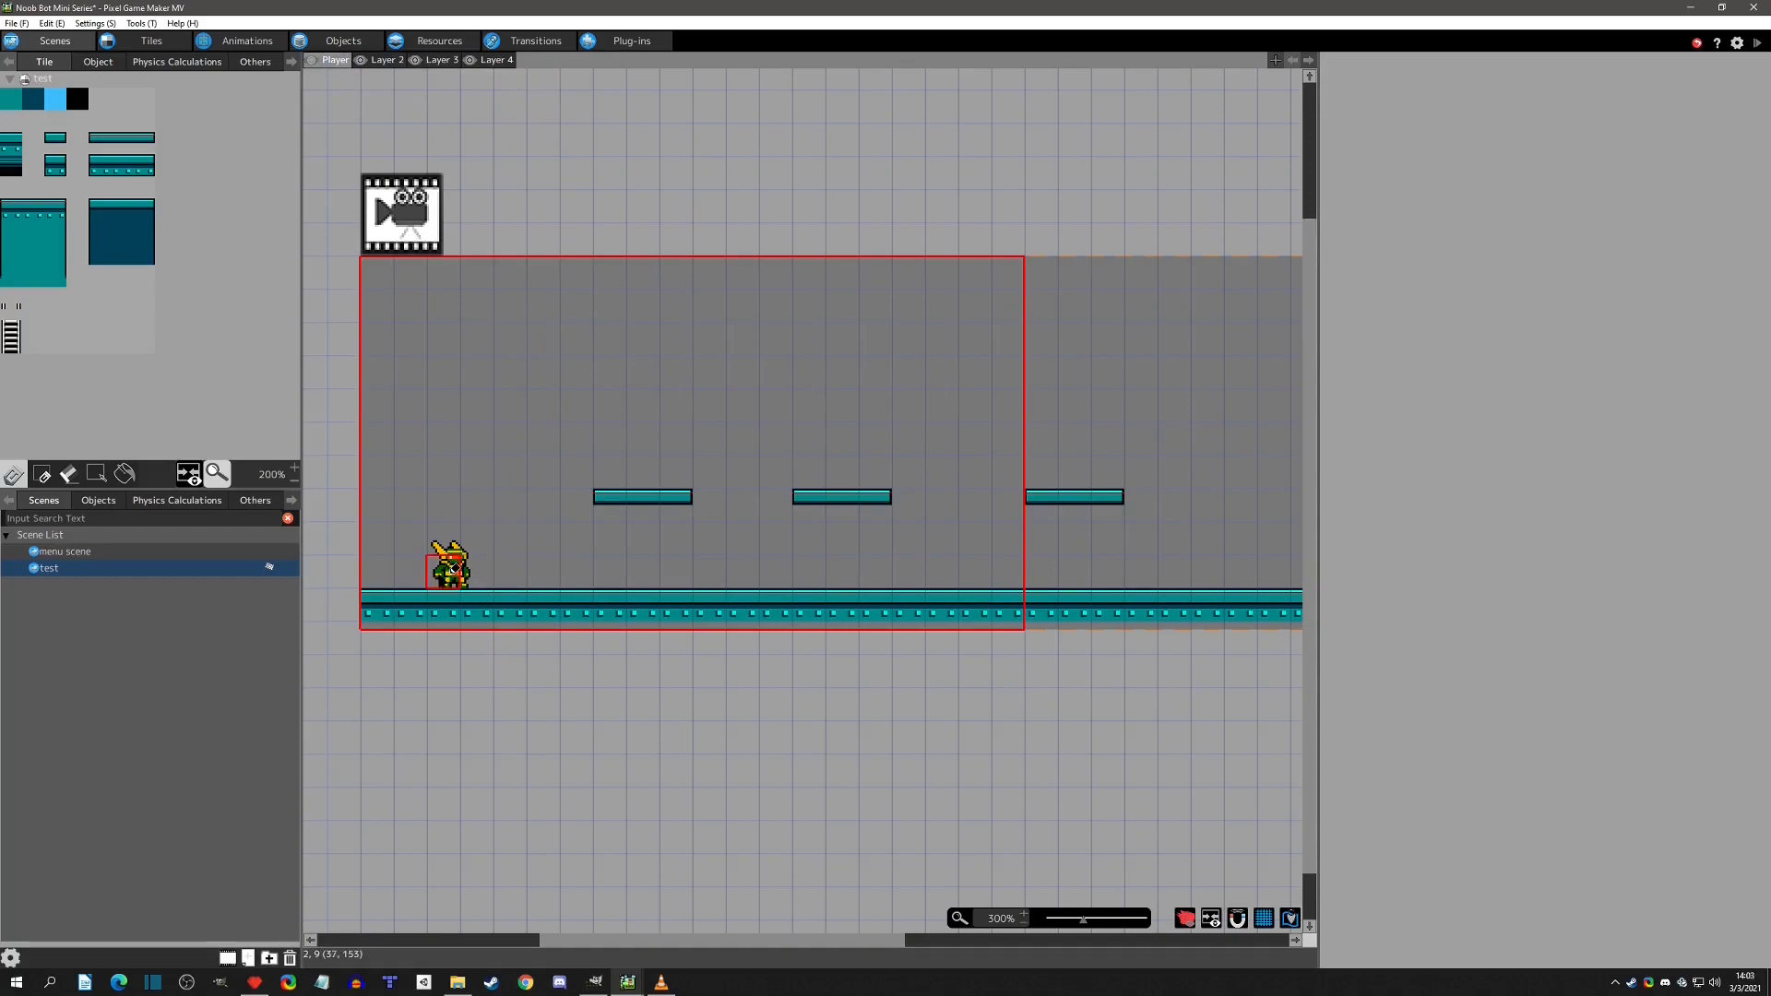
Move Layer 2 ahead of the Player layer and rename it as Above.
left_click(386, 61)
left_click_drag(386, 60, 325, 61)
left_click(325, 61)
right_click(336, 59)
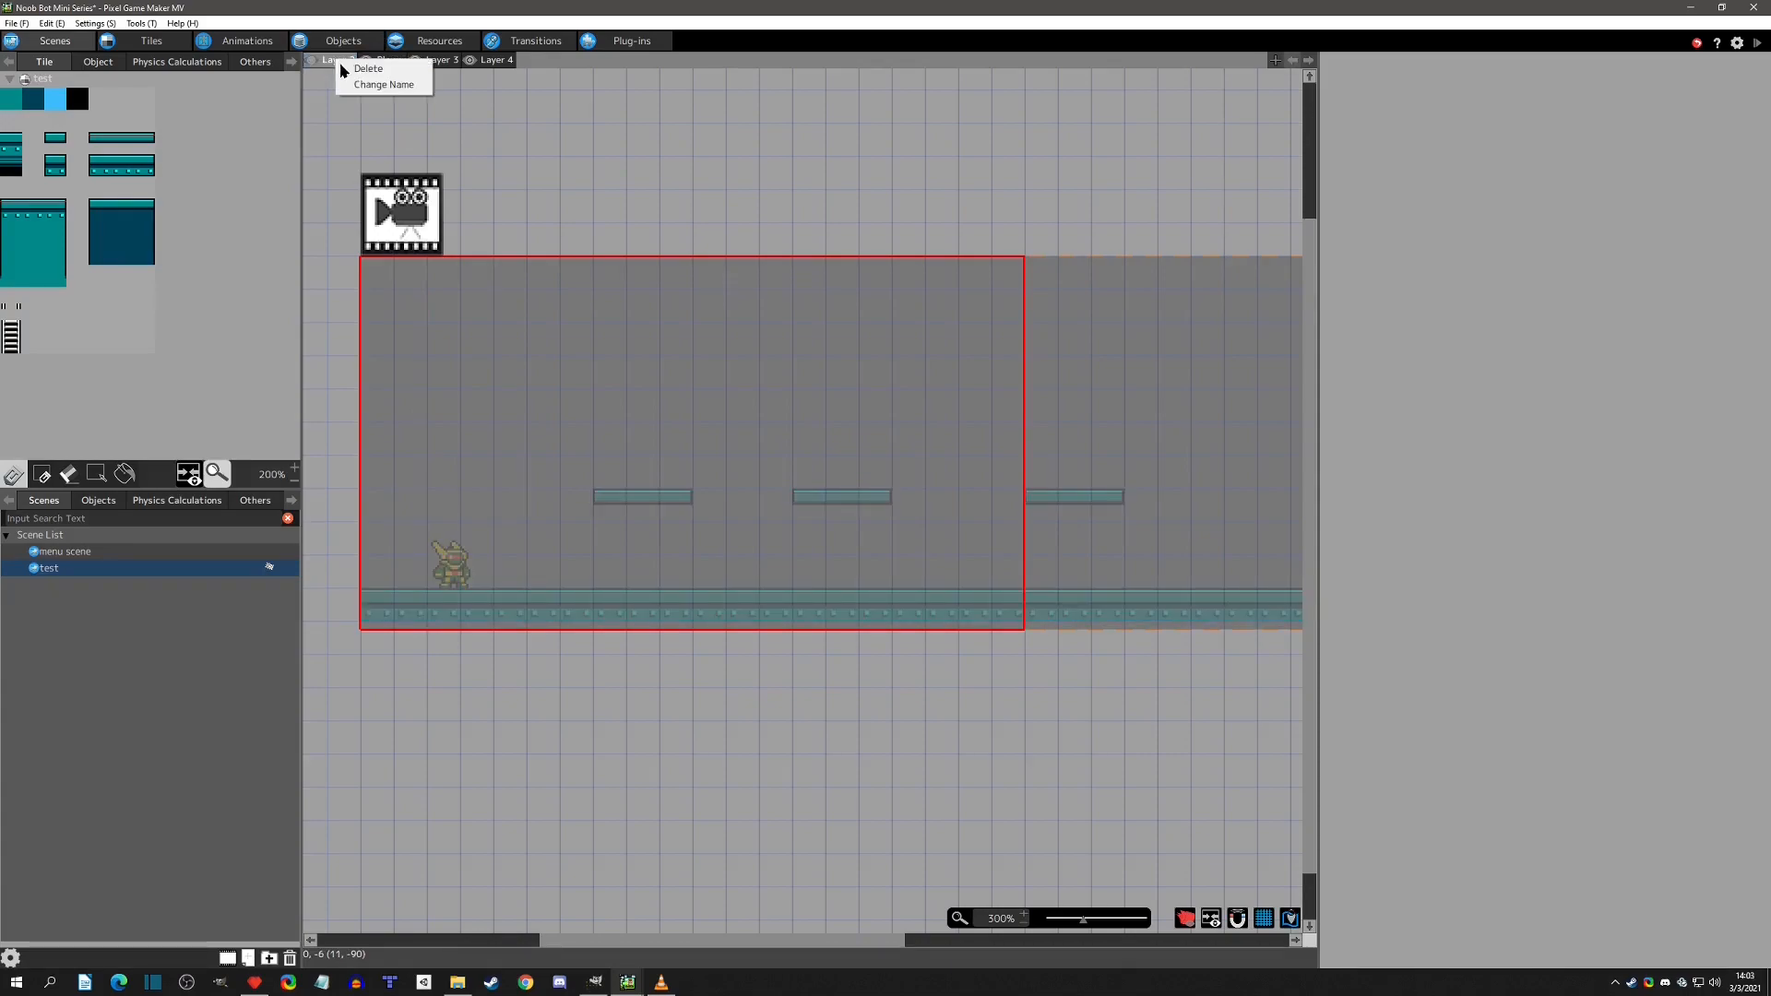
left_click(356, 86)
type("A")
key("Return")
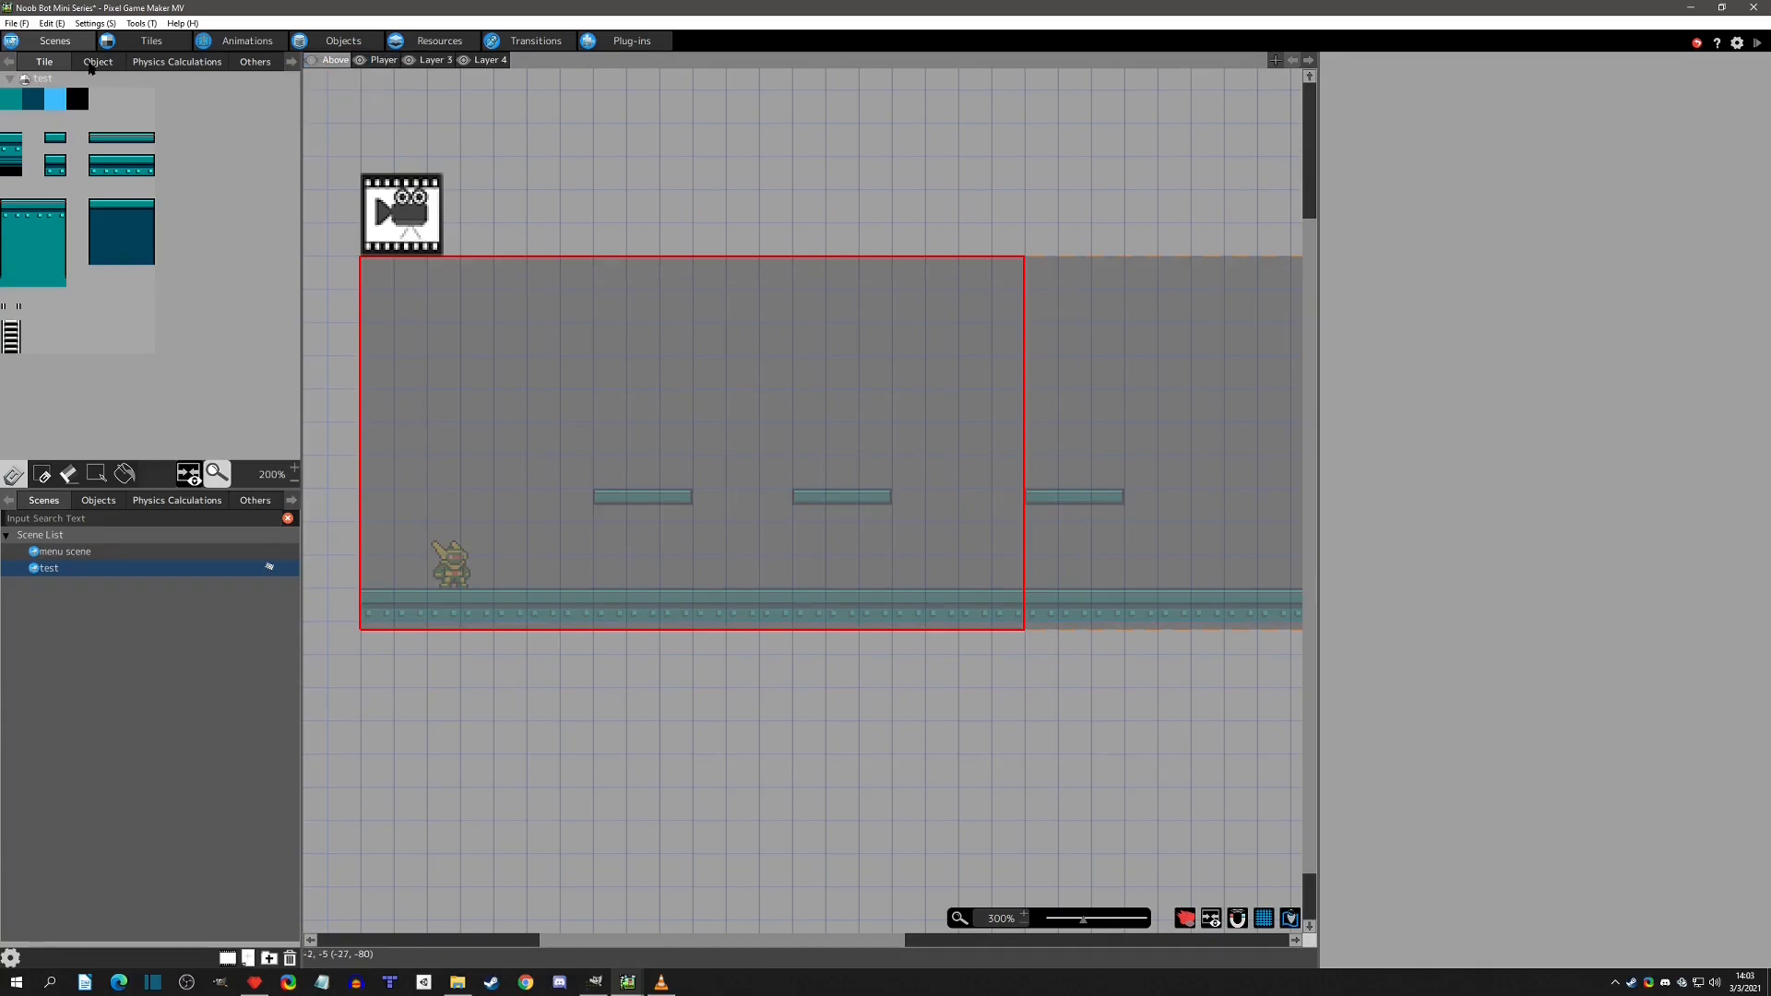
Place the hud_switcher object in the test scene at about X 33, Y 38, above the player.
left_click(98, 62)
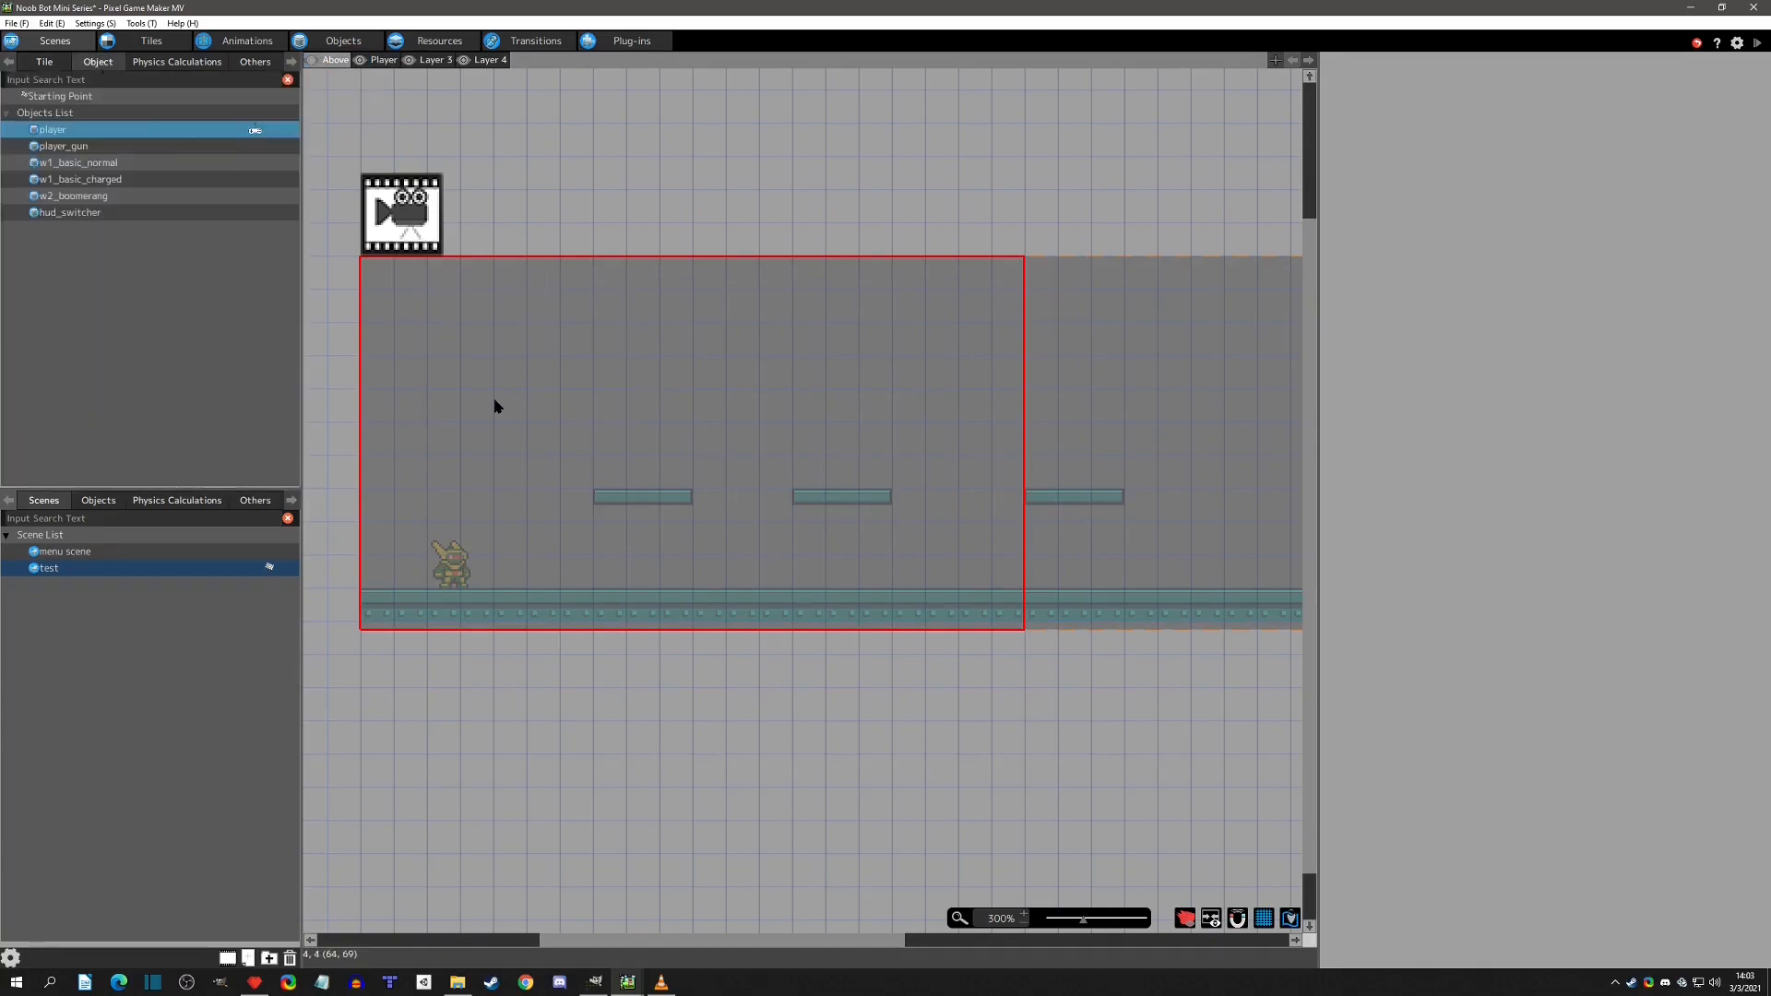
left_click(98, 213)
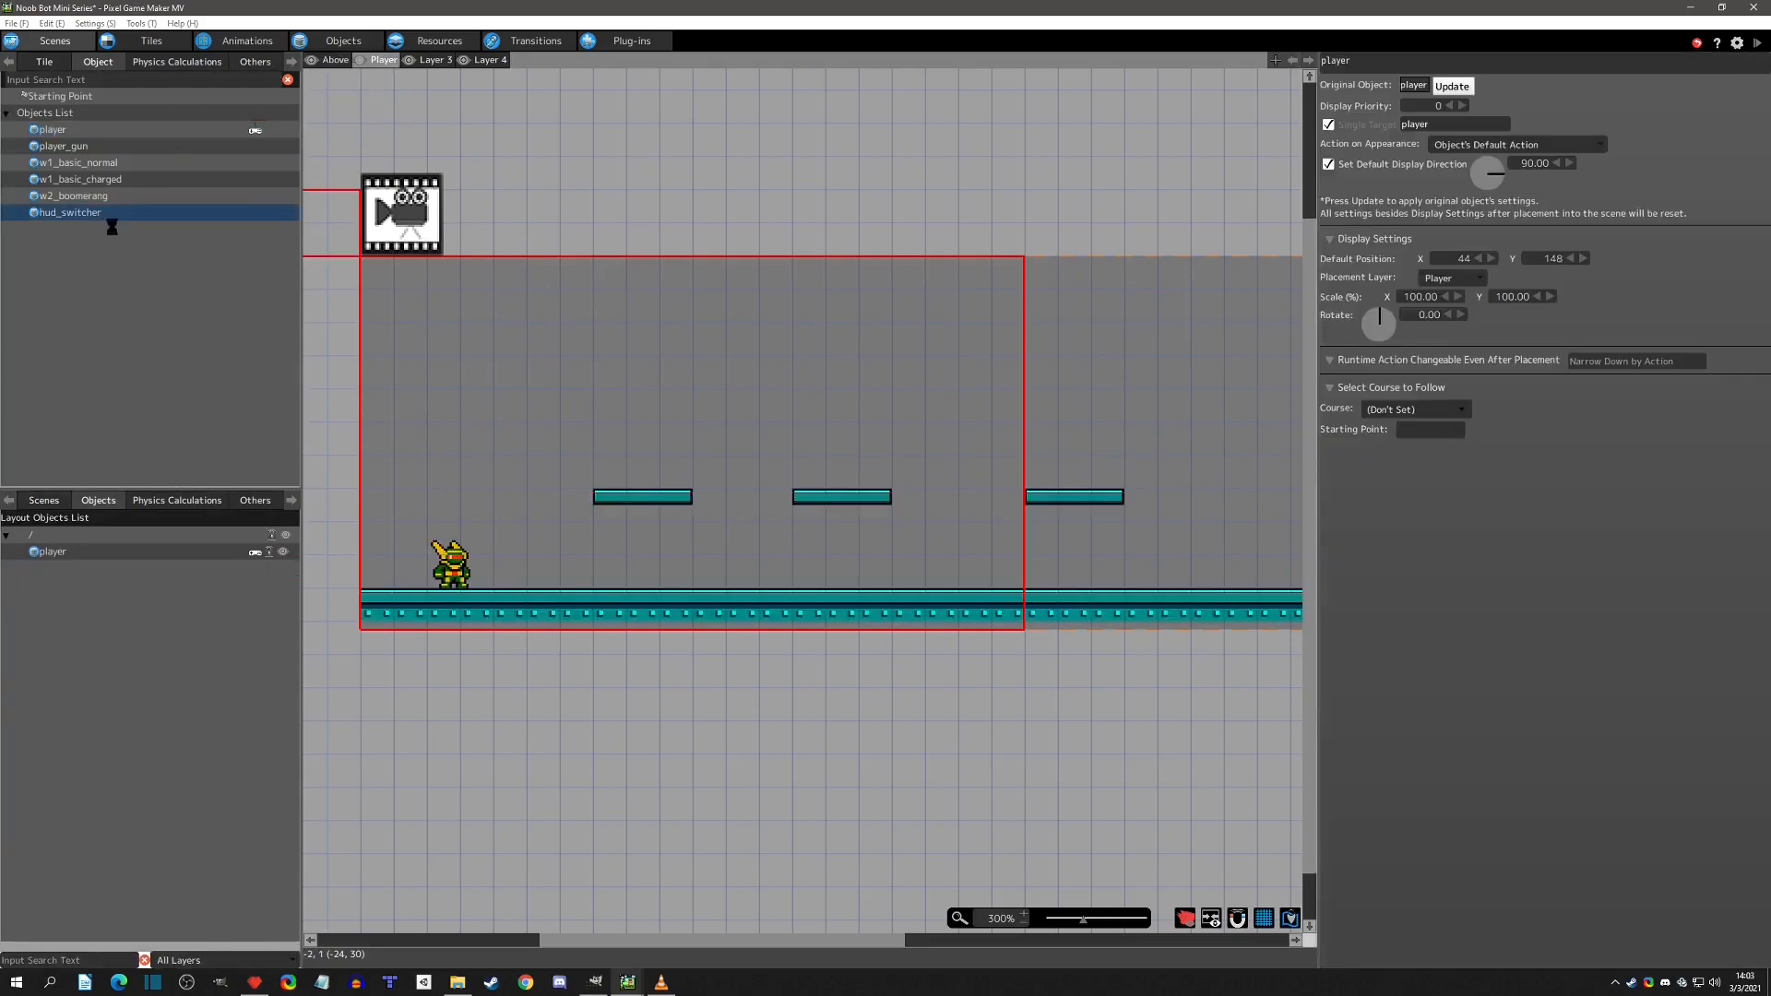
left_click(429, 334)
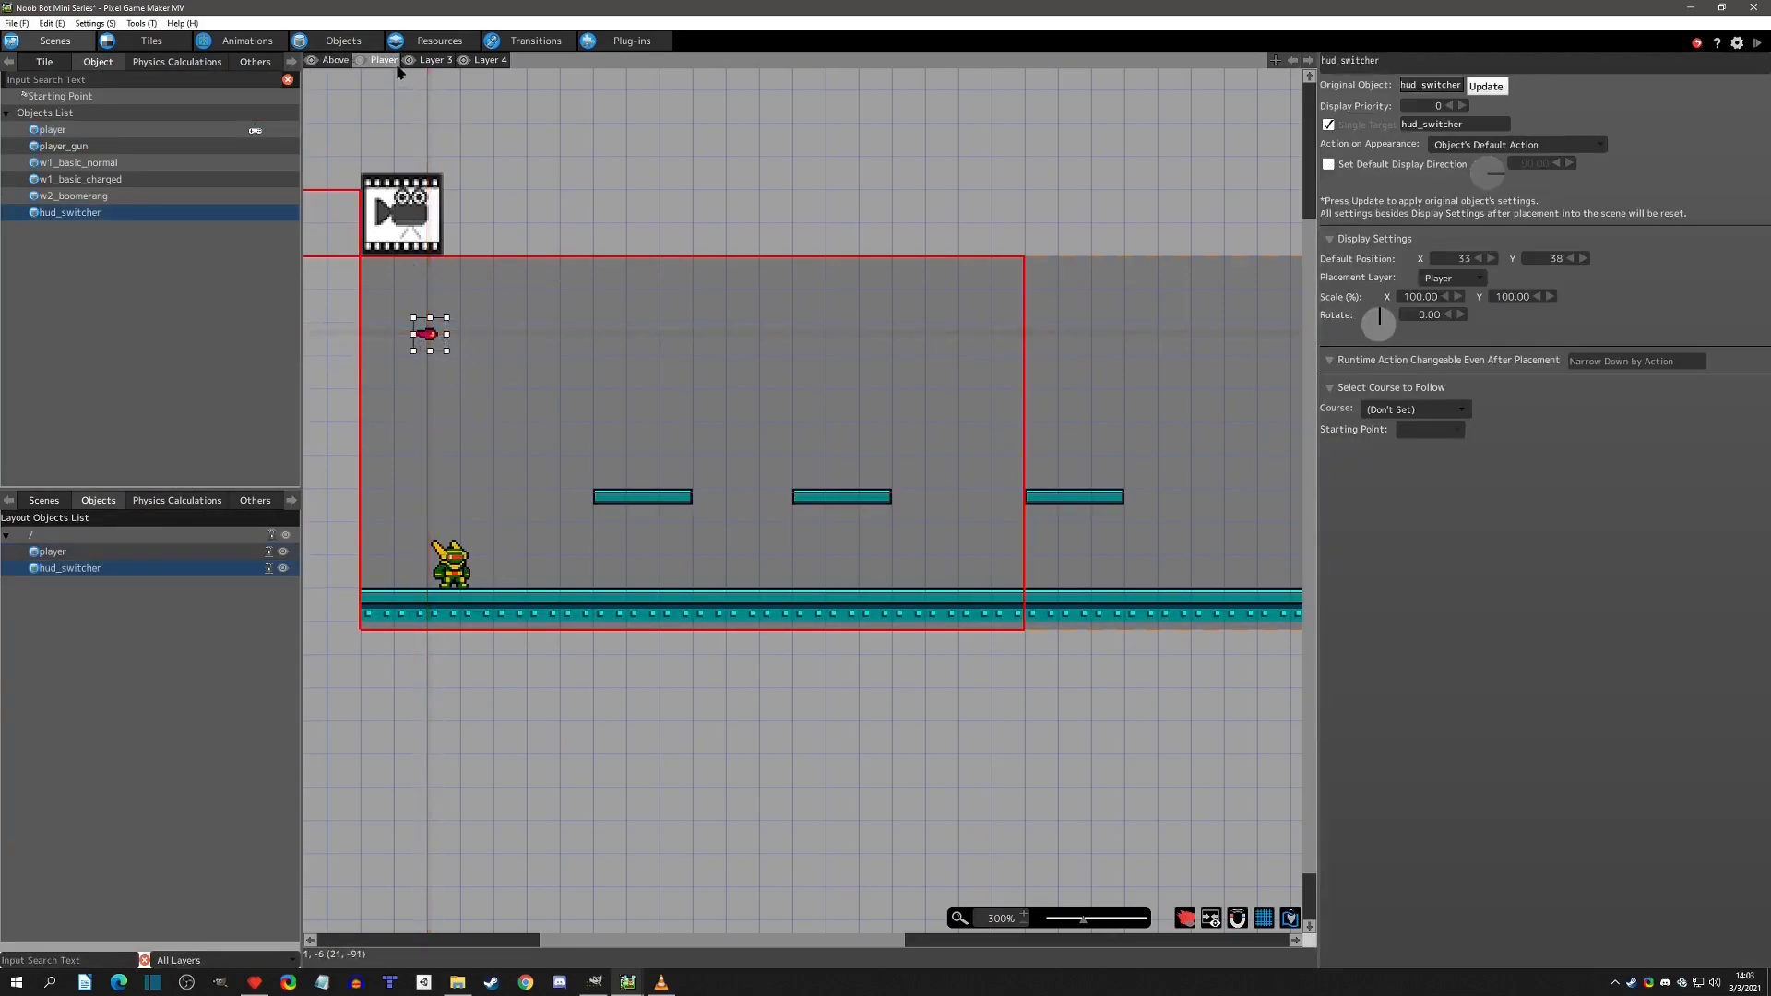
Assign the placed hud_switcher to the Above layer and move it to X 16, Y 16 in the camera frame's corner.
left_click(1456, 279)
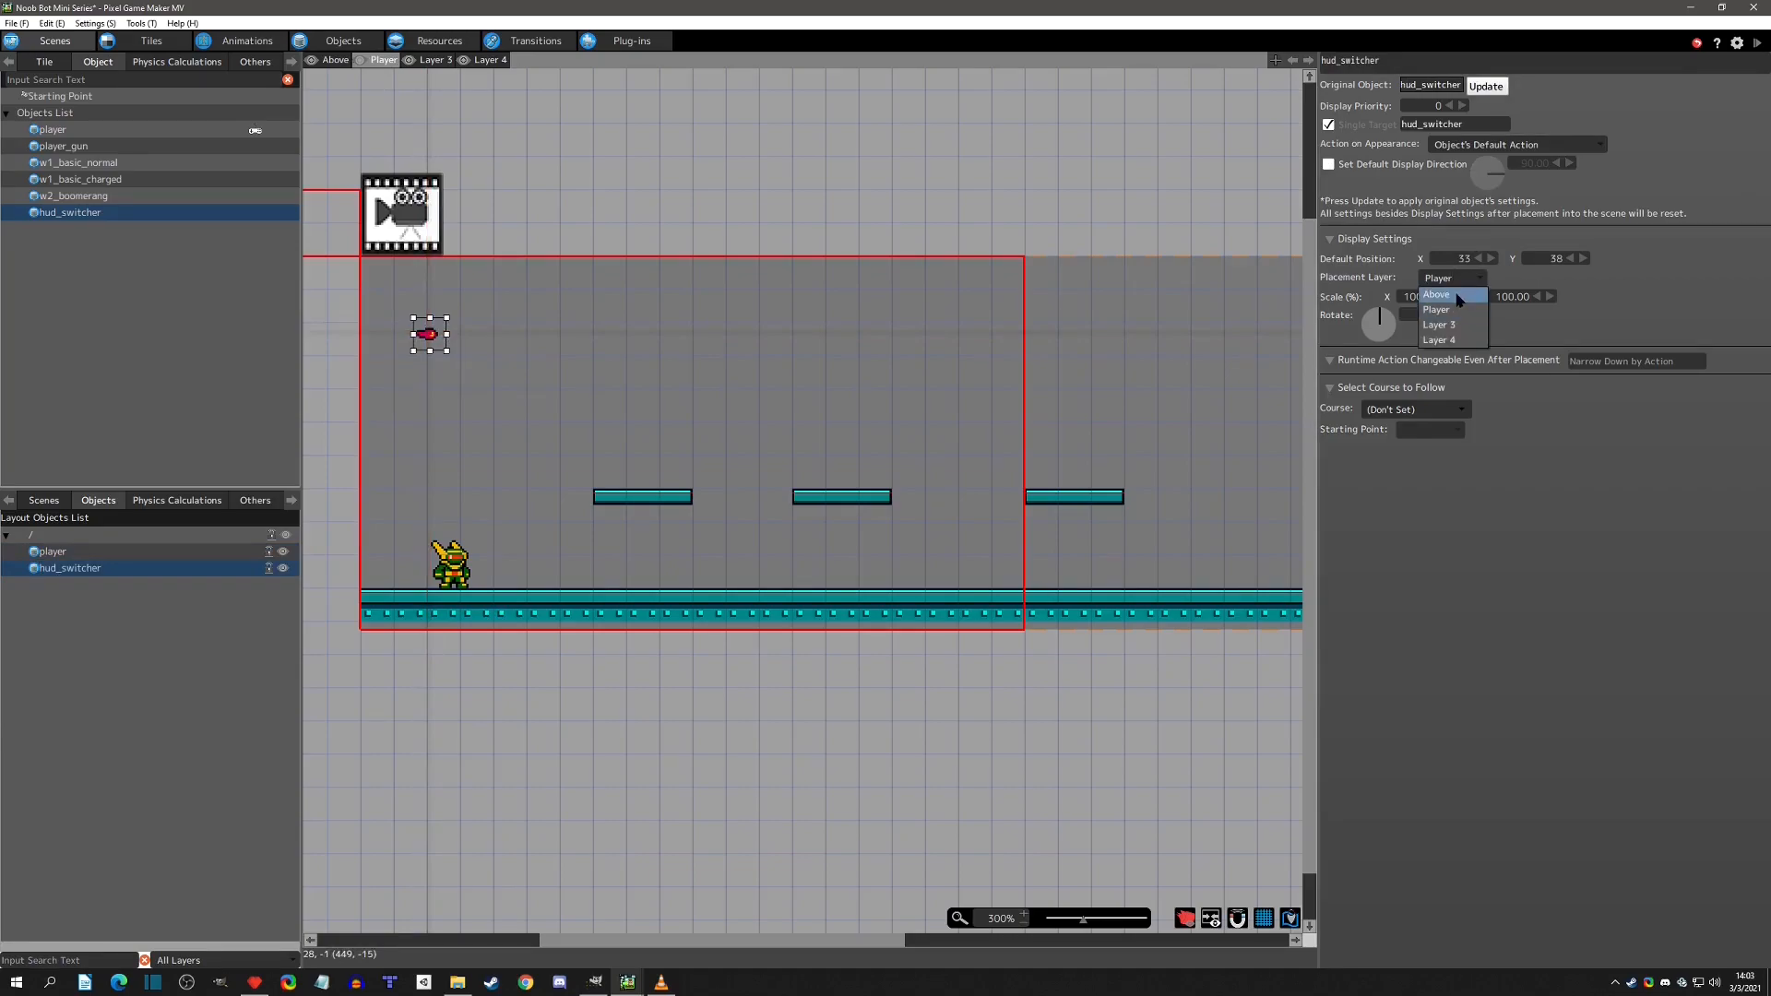
left_click(1444, 293)
left_click_drag(436, 333, 403, 286)
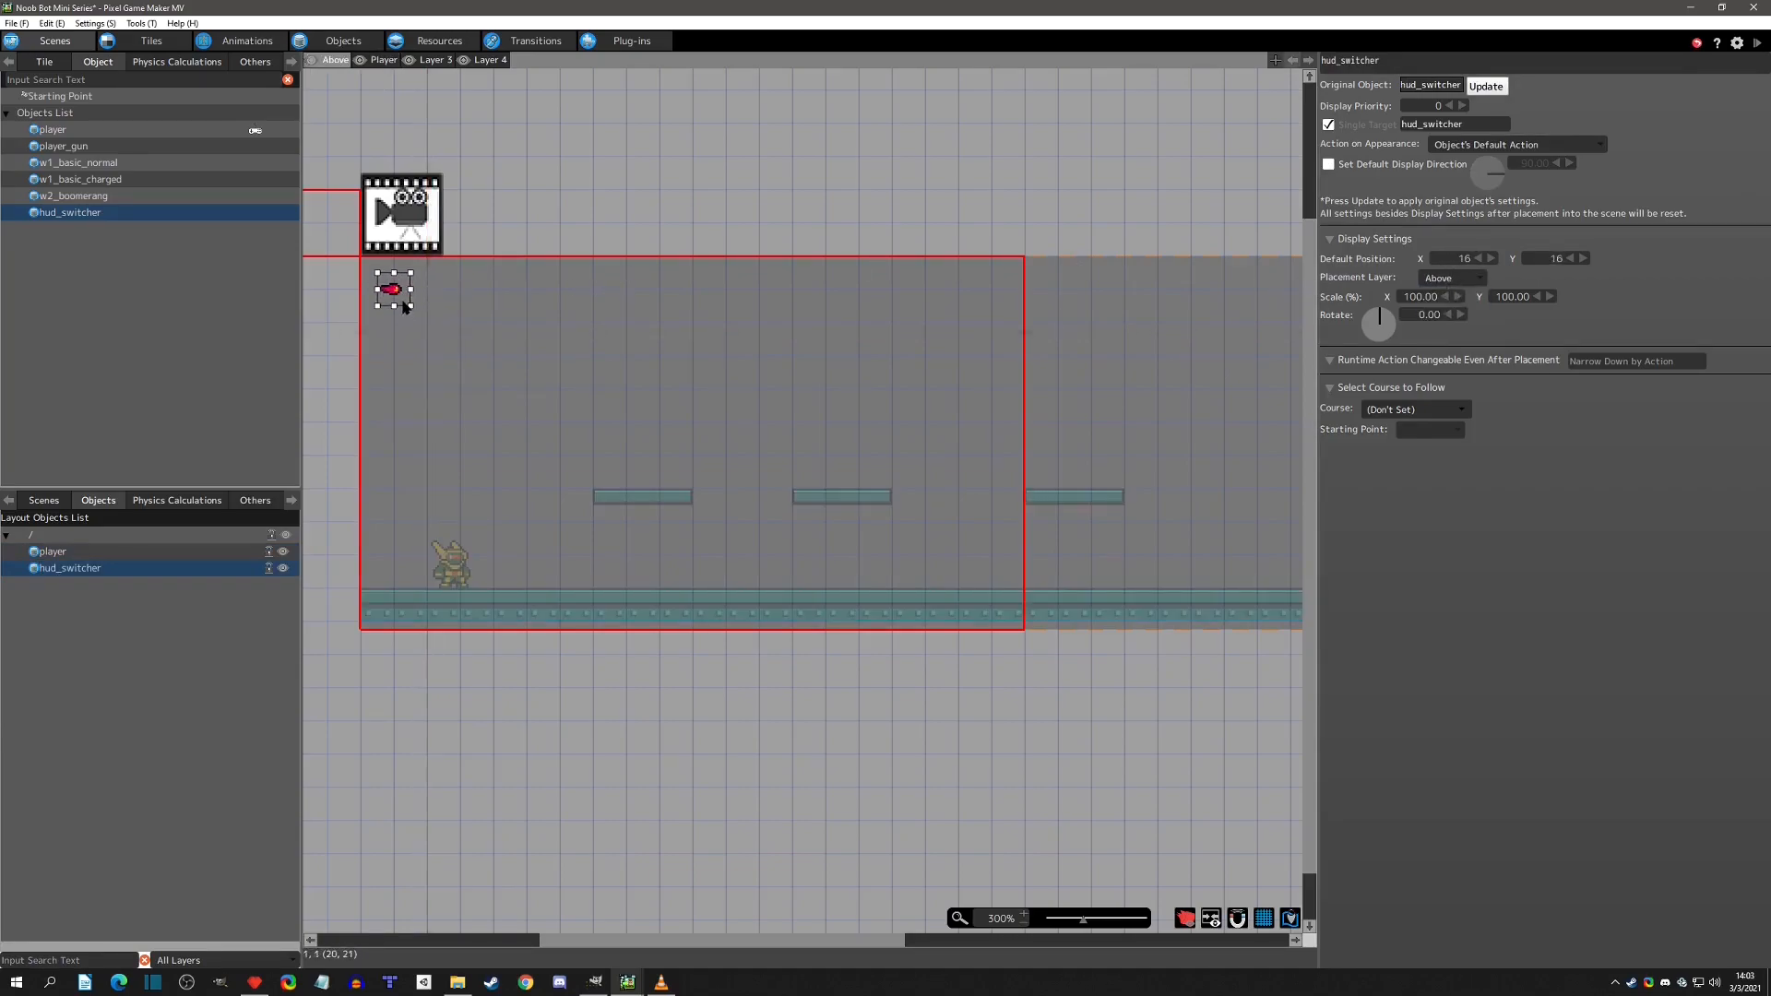
left_click(487, 371)
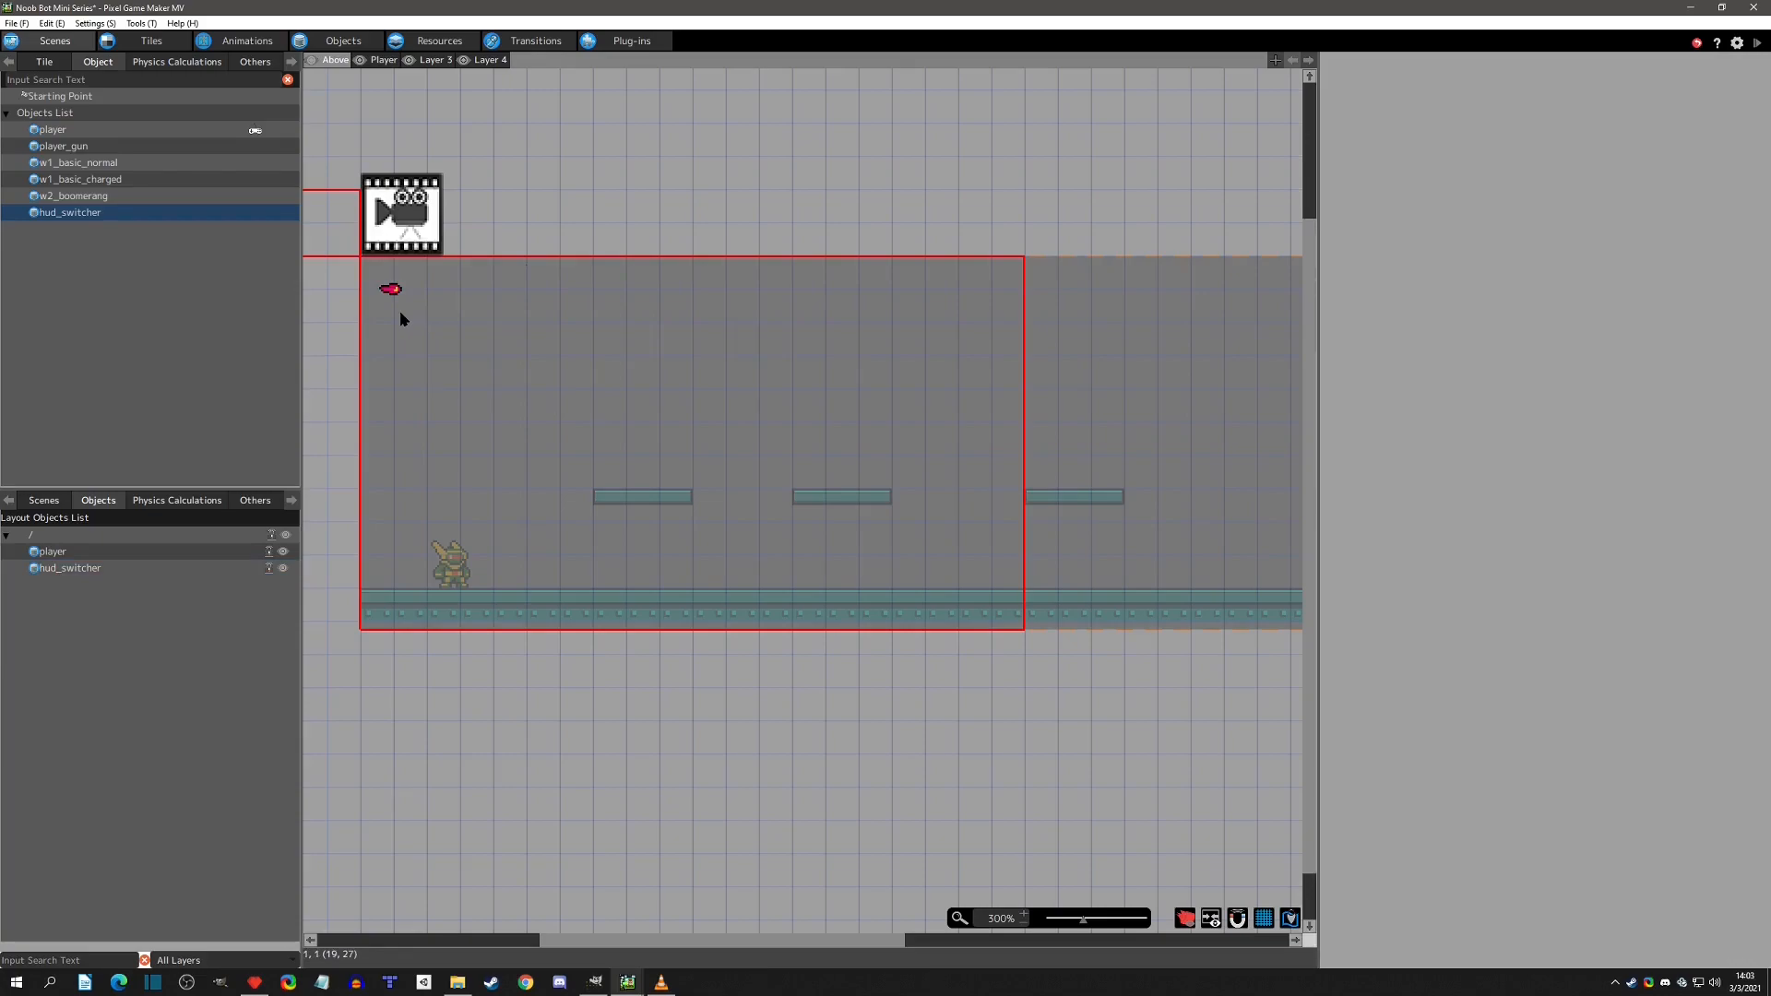
Fix hud_switcher's relative position to the camera and turn off its critical attack, temporary invincibility and blinking in the object's basic settings.
left_click(341, 41)
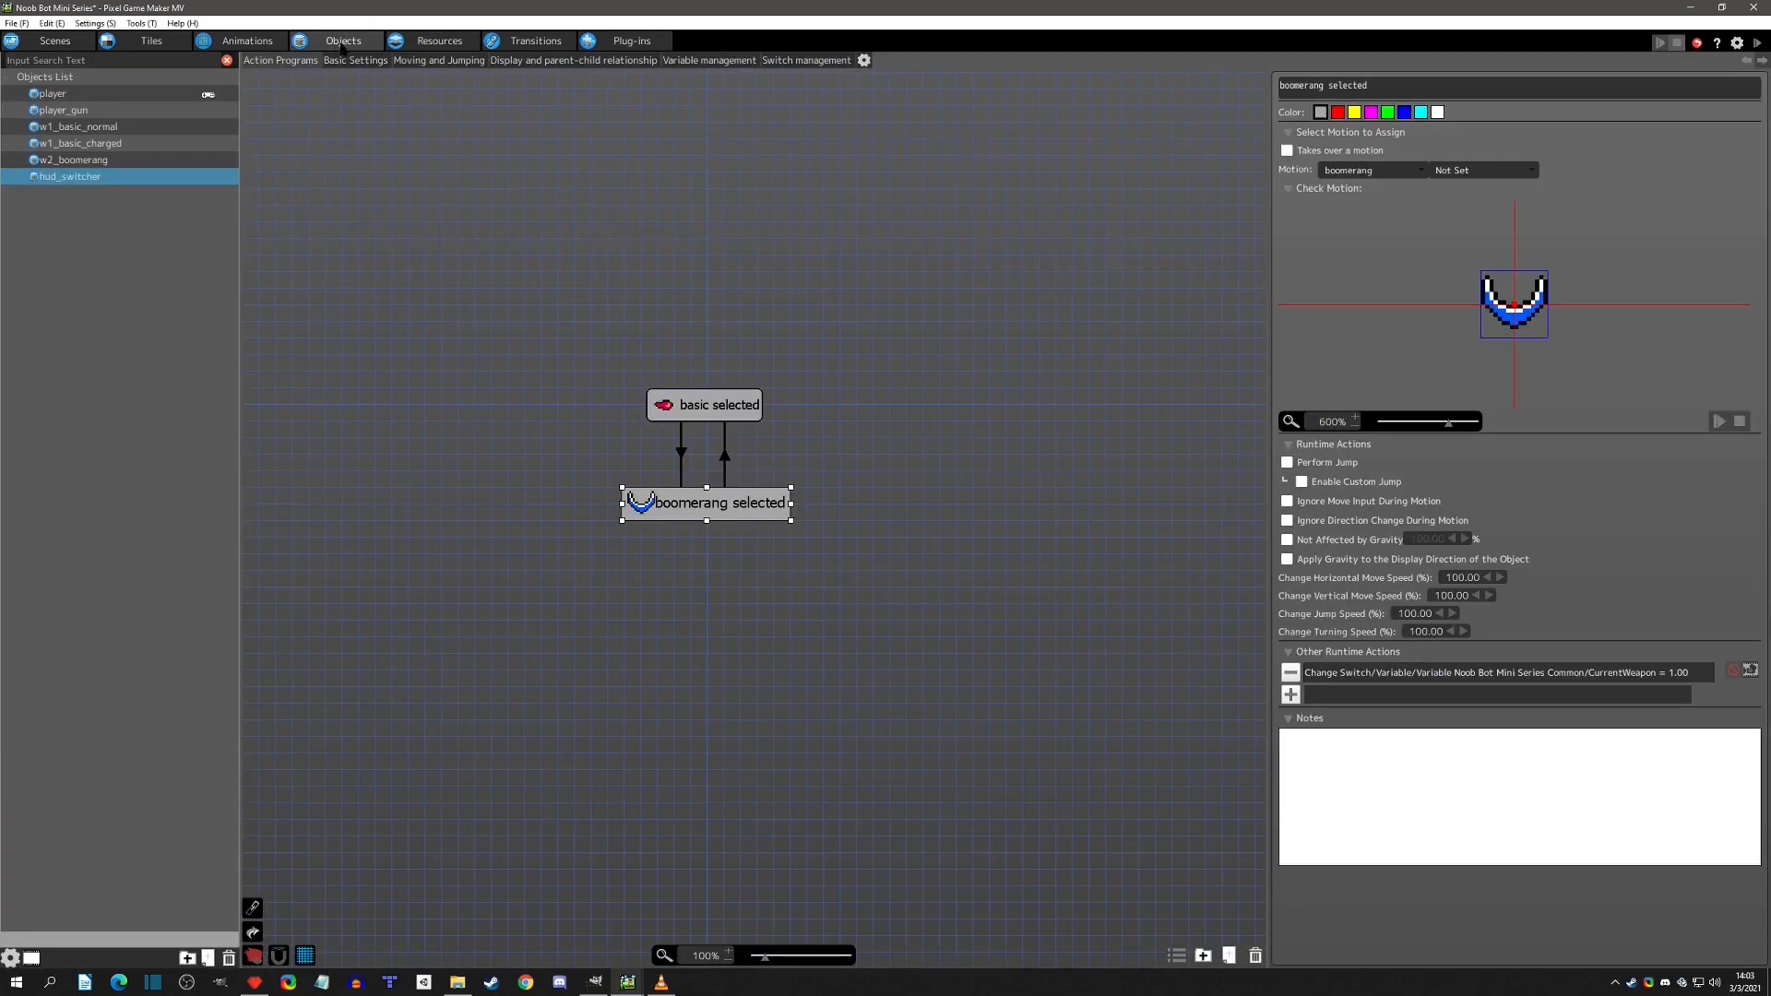
left_click(353, 62)
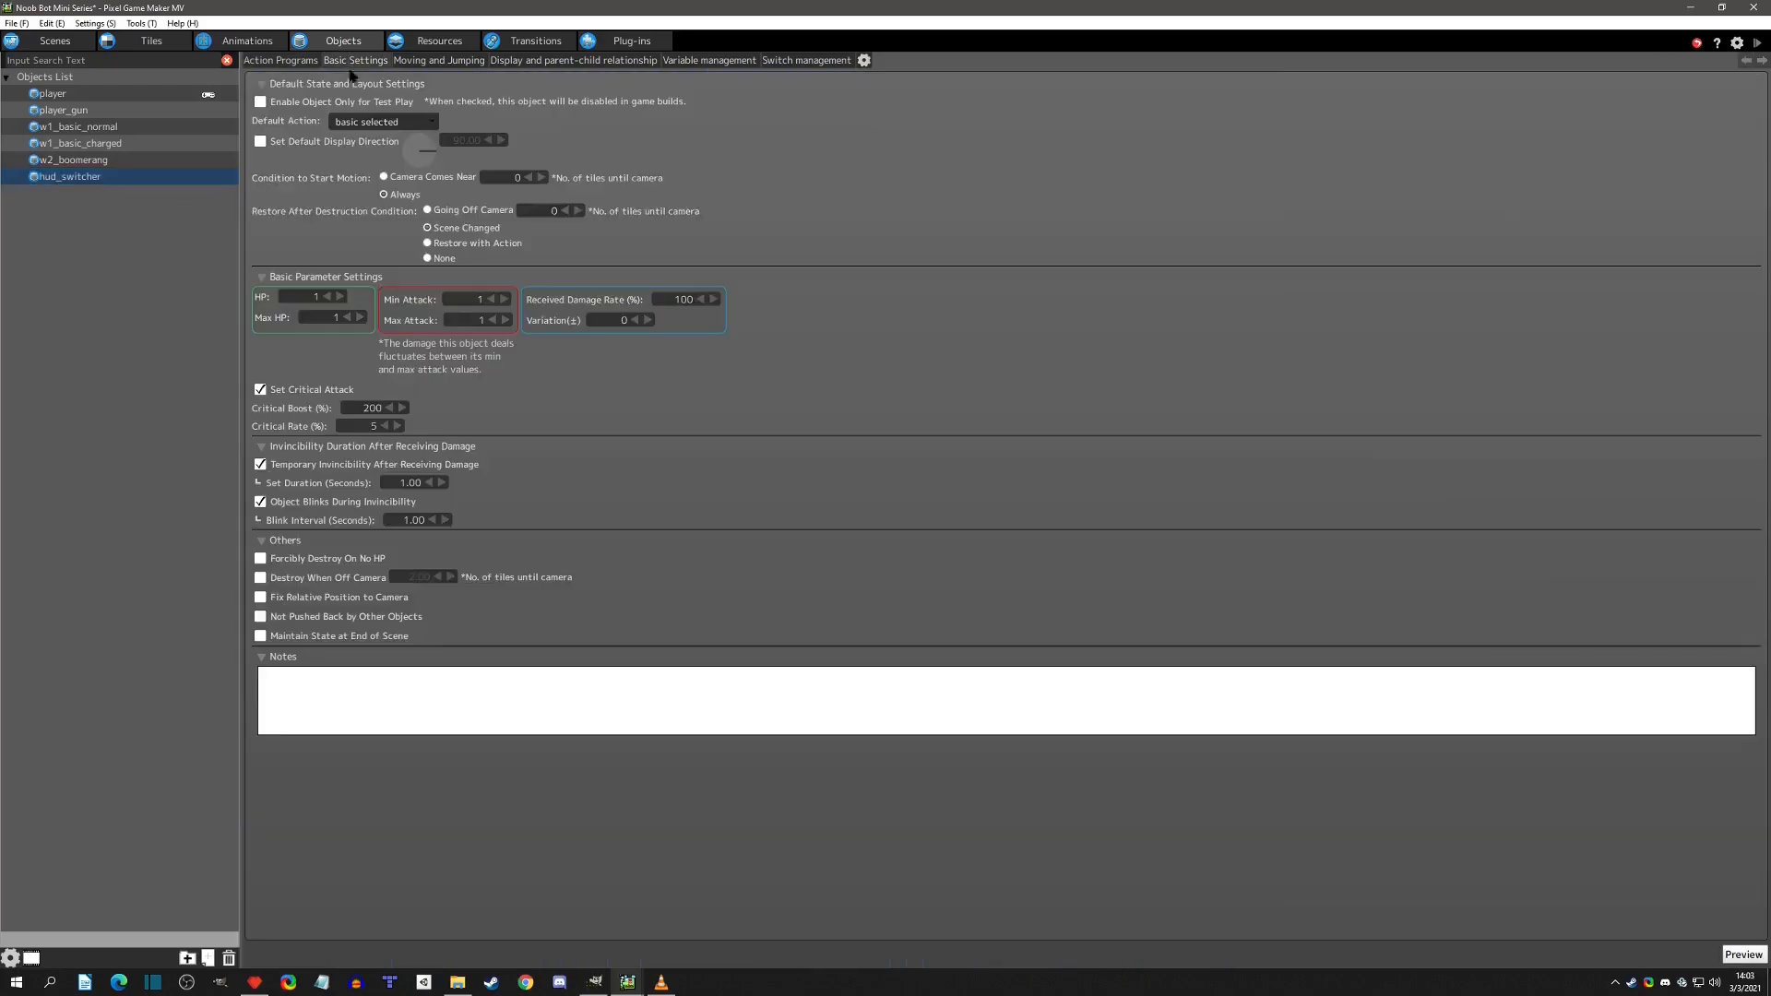
left_click(261, 600)
left_click(261, 503)
left_click(261, 466)
left_click(261, 391)
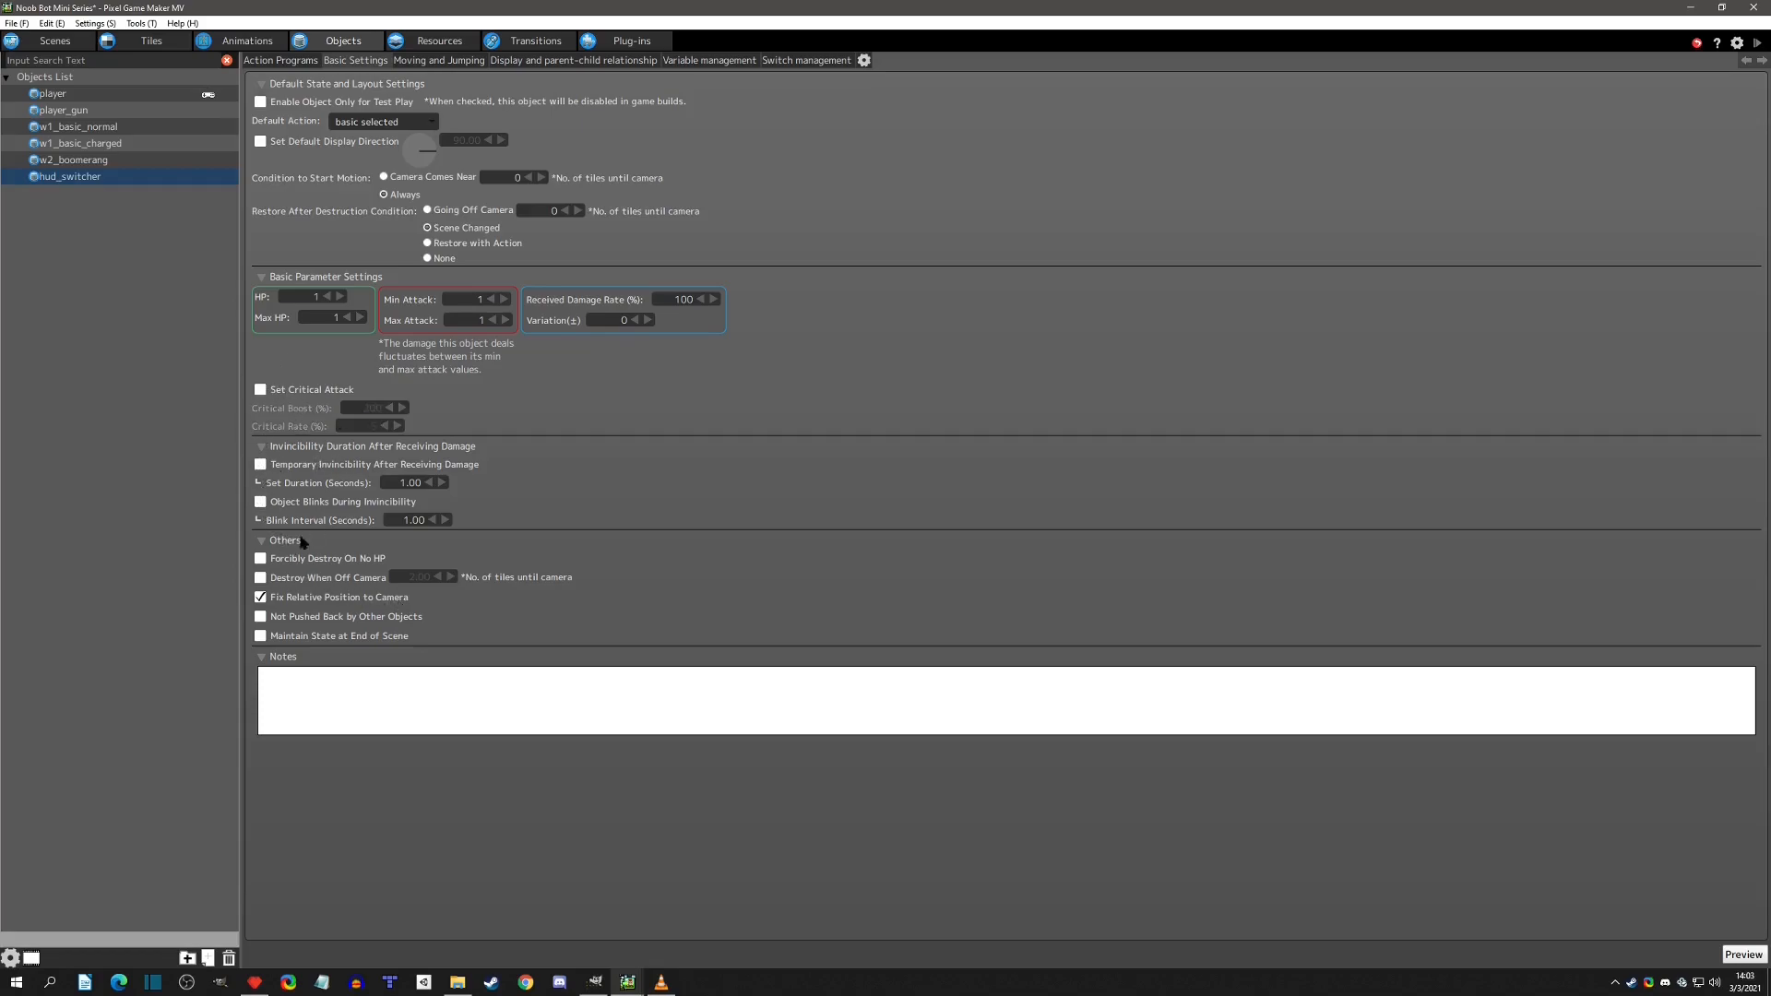
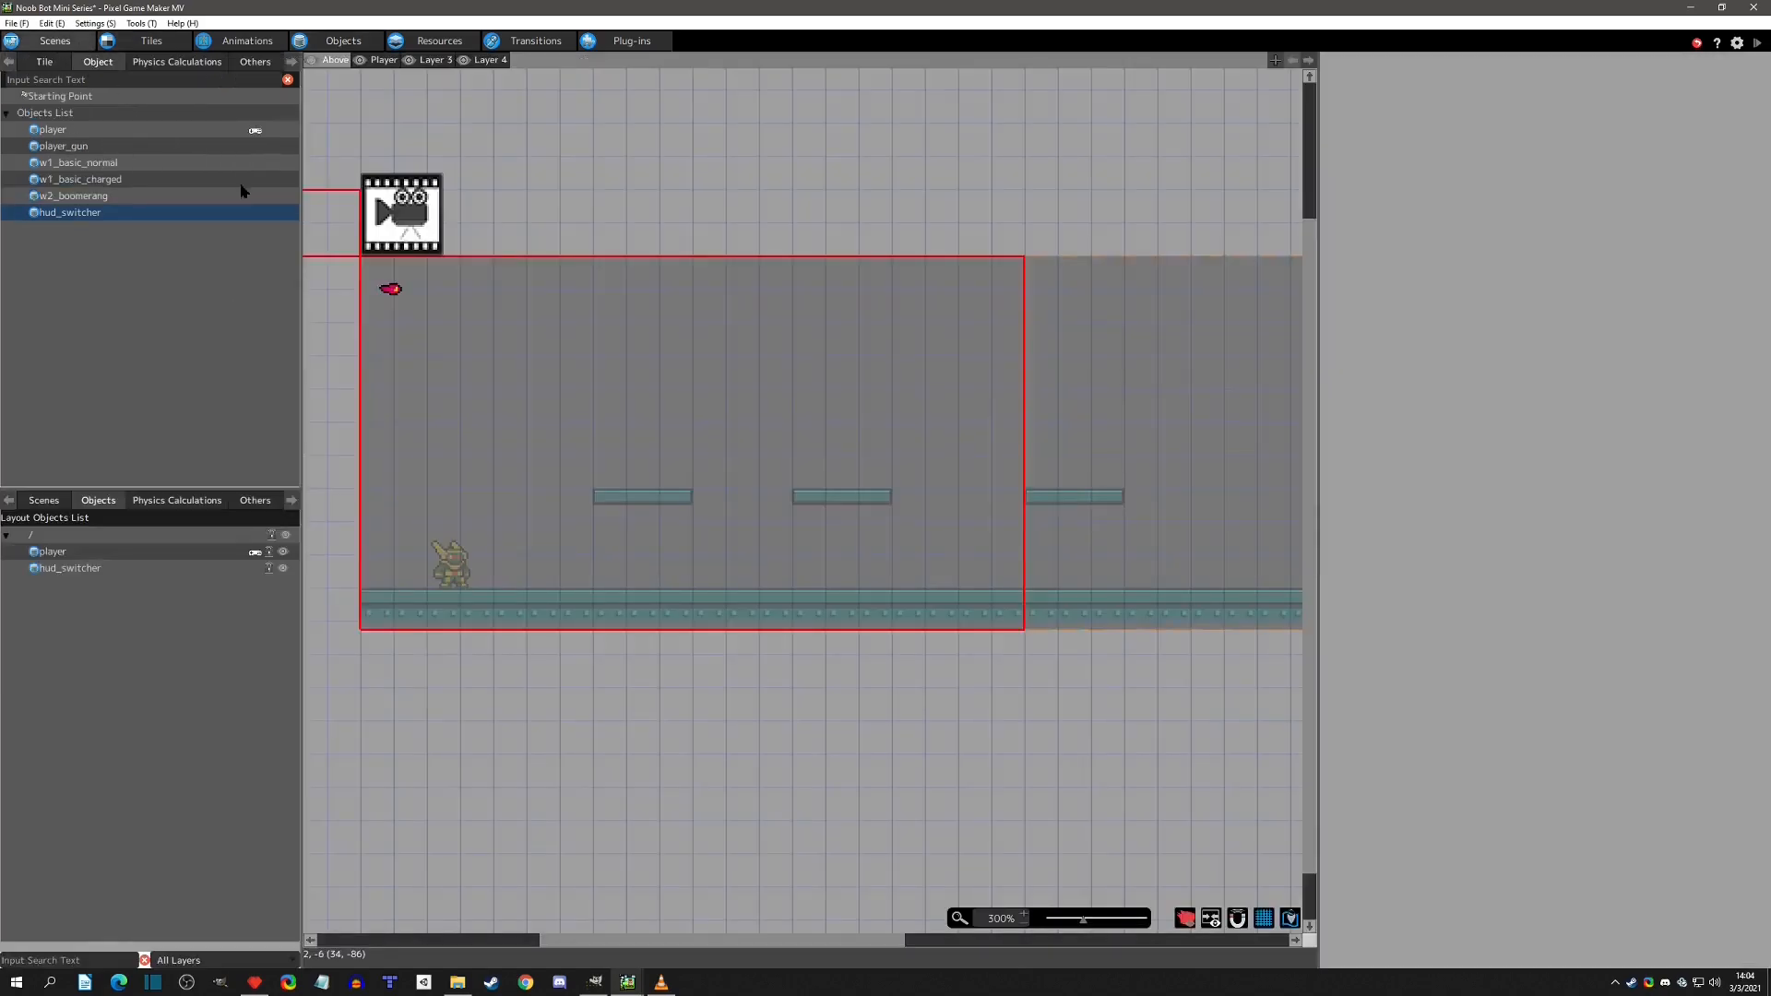
Test-play the scene to check whether the hud_switcher icon is displayed, and close the game window.
left_click(55, 41)
left_click(1758, 44)
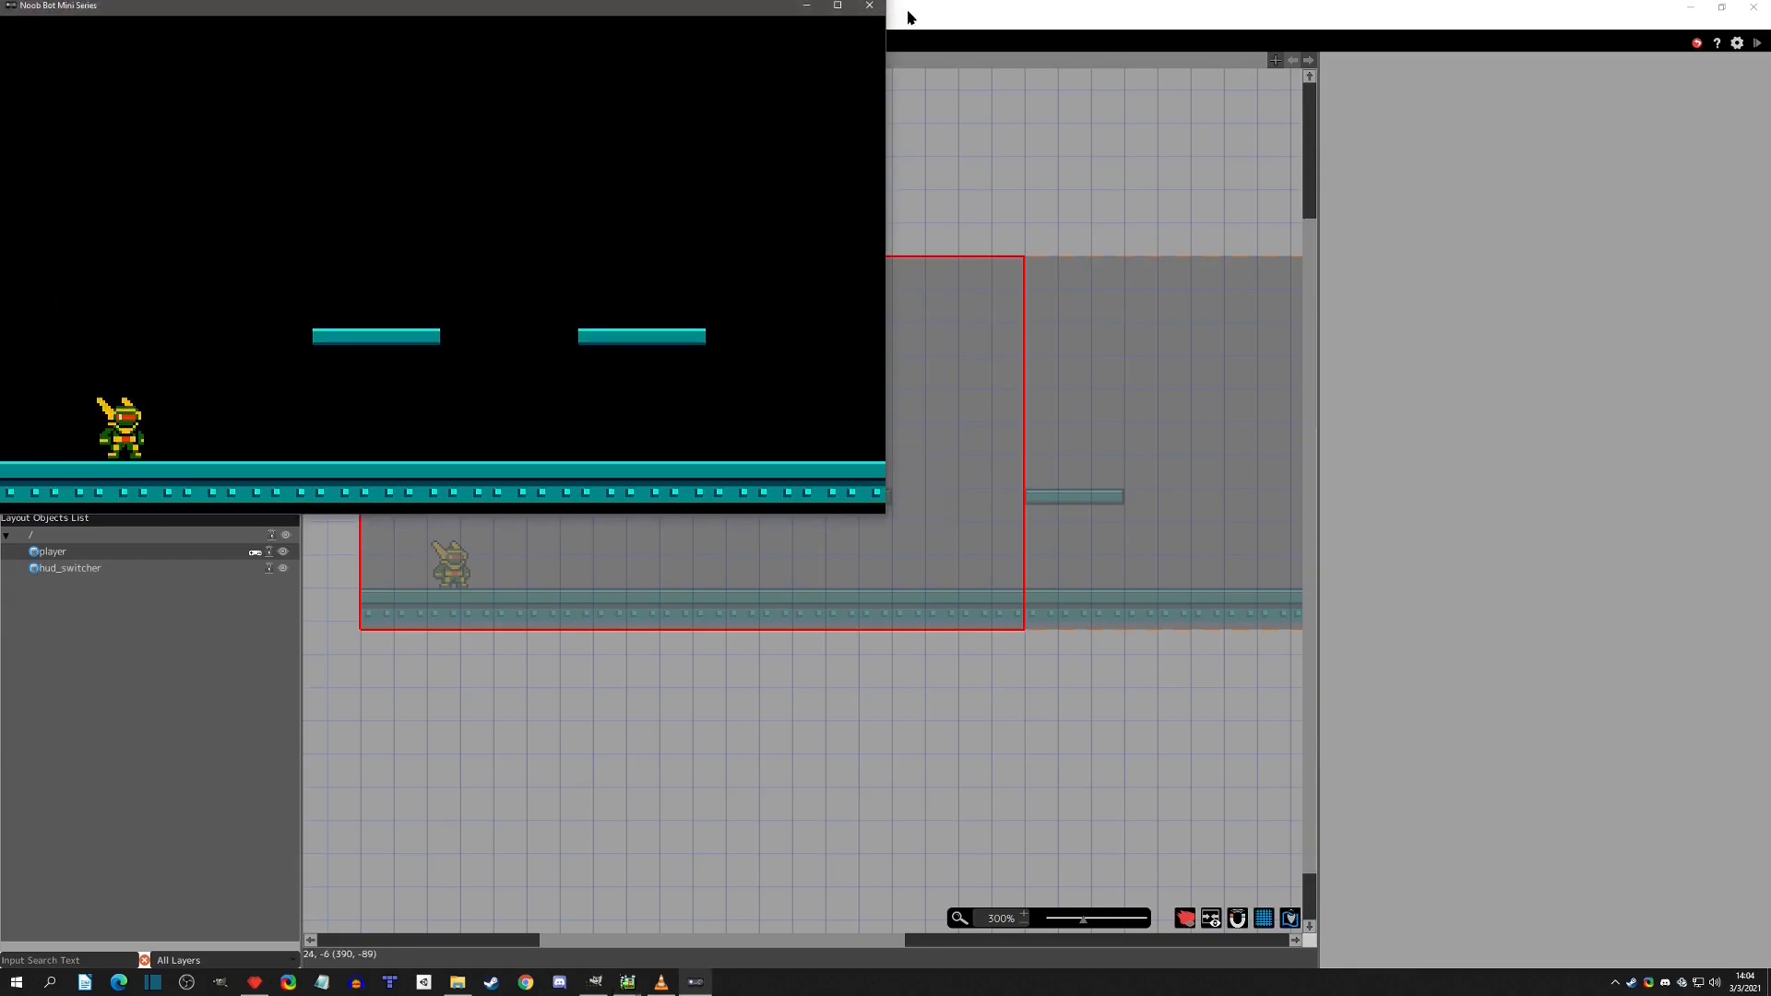
left_click(869, 6)
Turn on Not Affected by Gravity for hud_switcher's basic selected and boomerang selected actions.
left_click(341, 41)
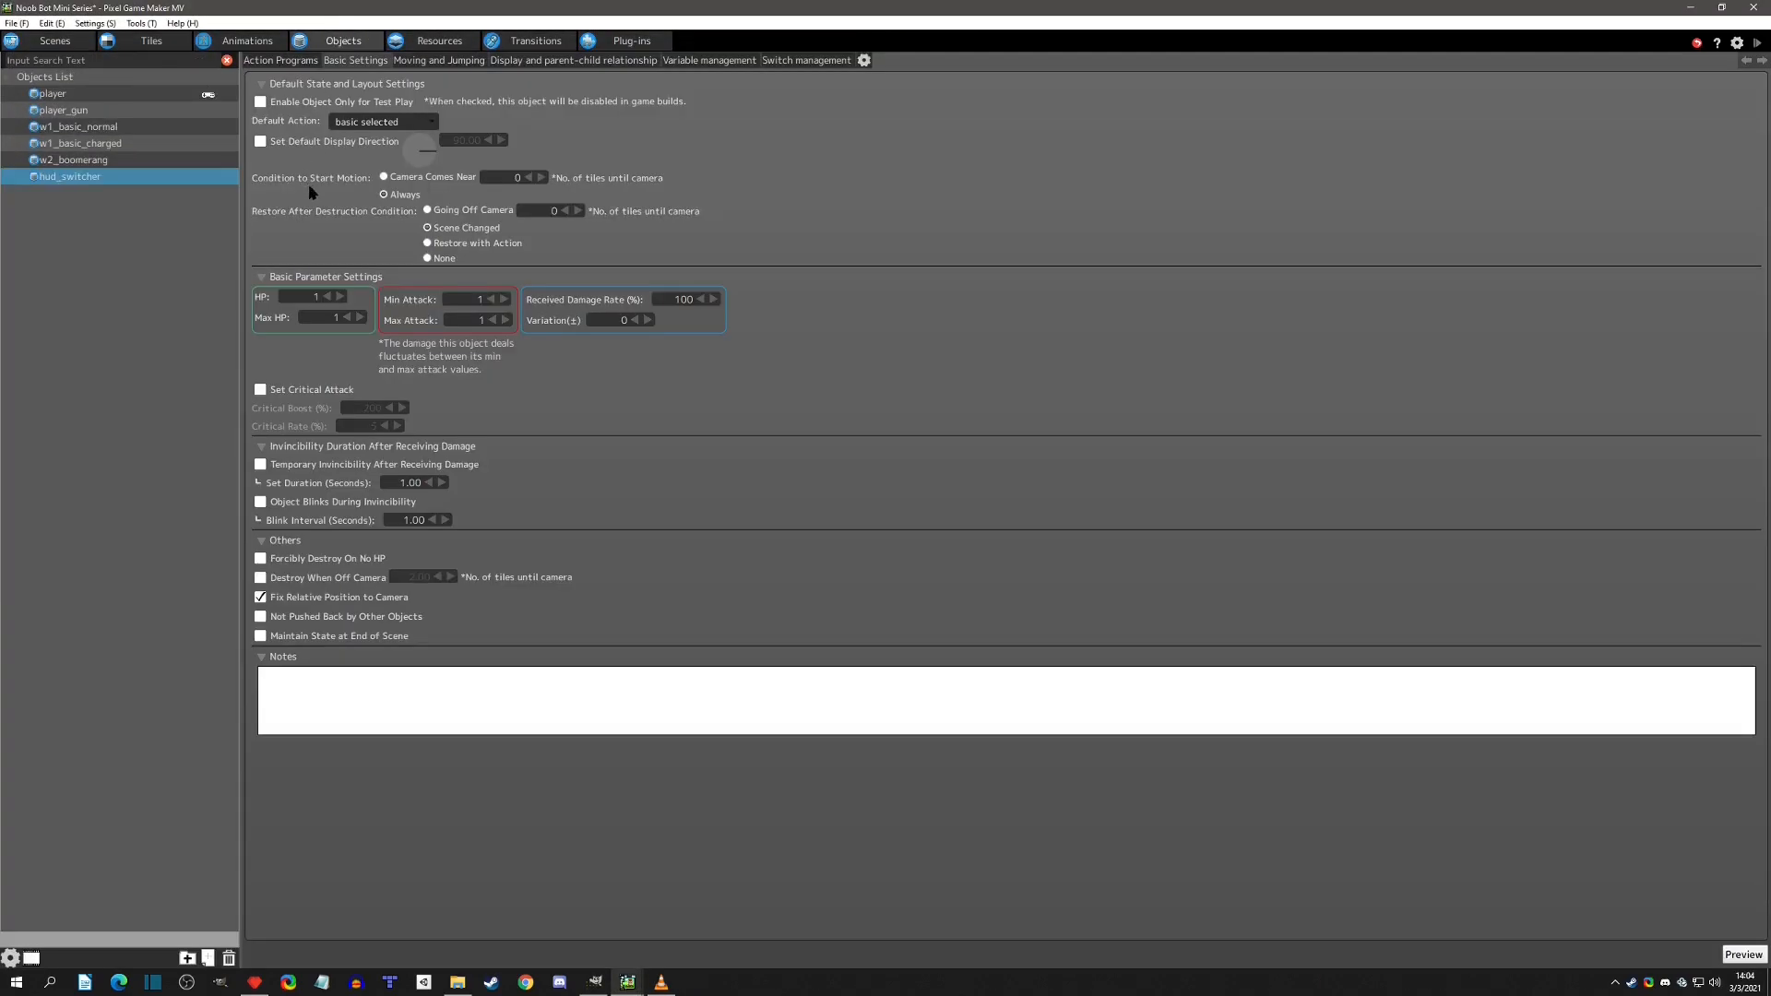
left_click(266, 61)
left_click(697, 405)
left_click(1320, 541)
left_click(755, 502)
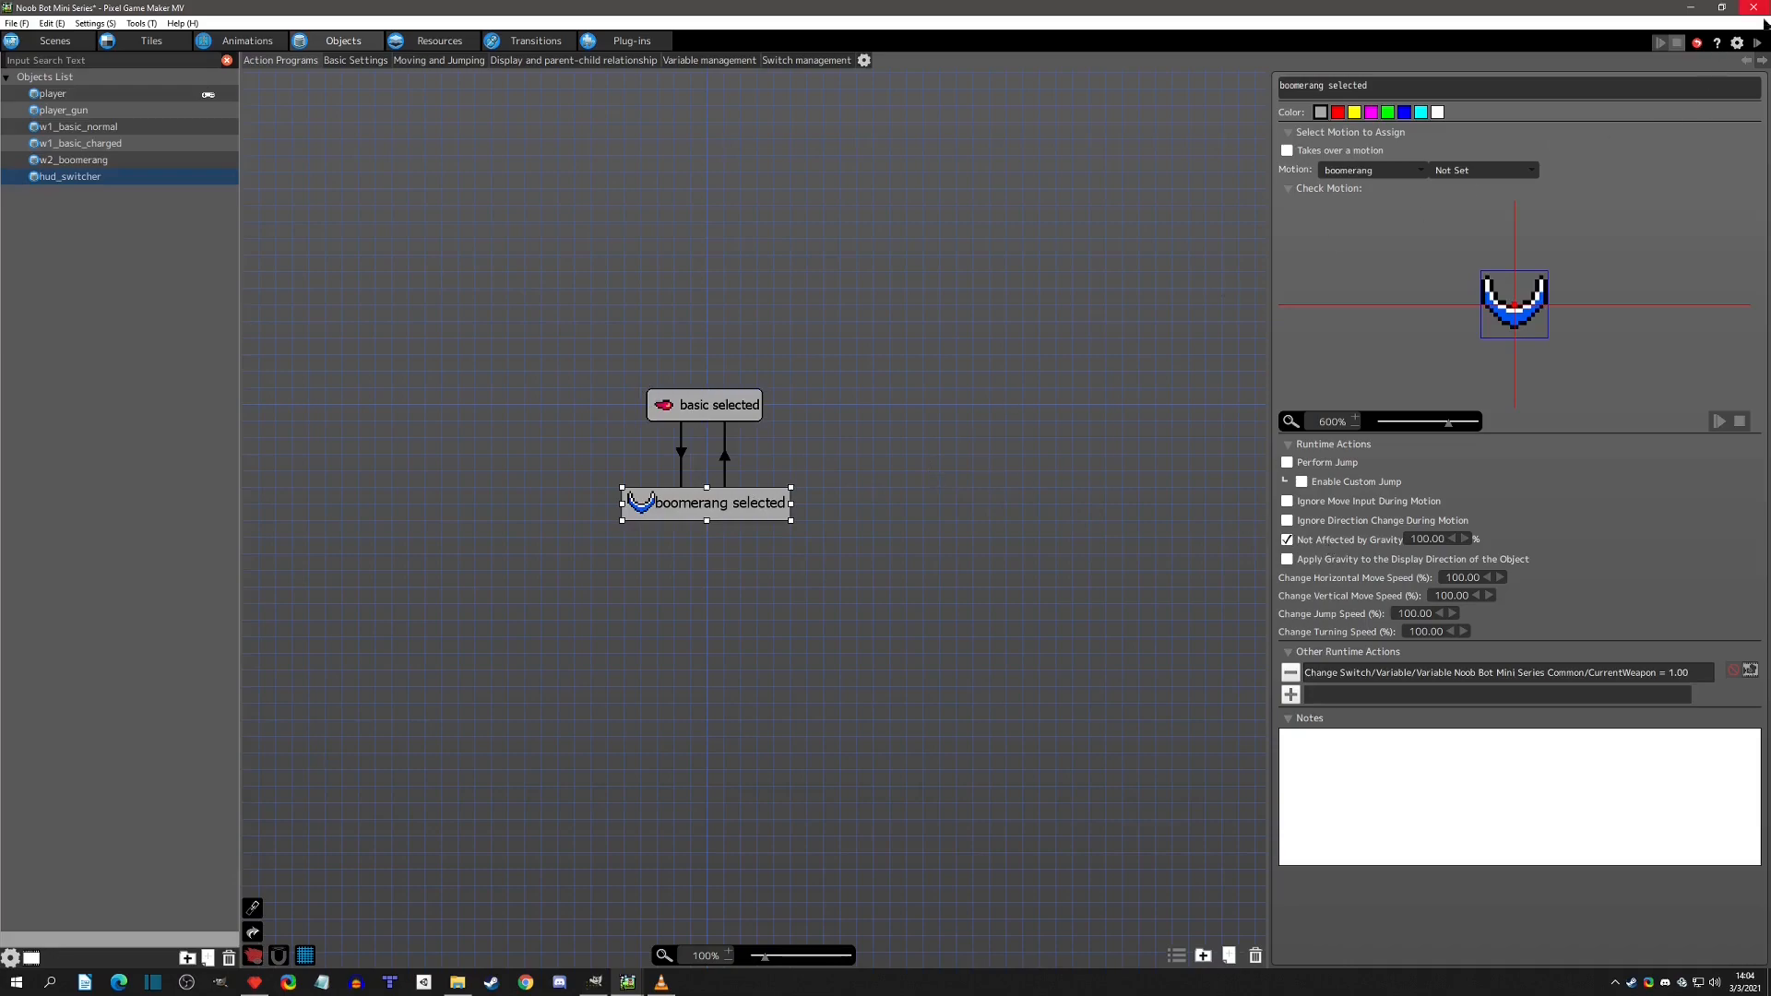
Start a test play and run and jump with the player, moving the game window to the middle of the editor.
left_click(1758, 44)
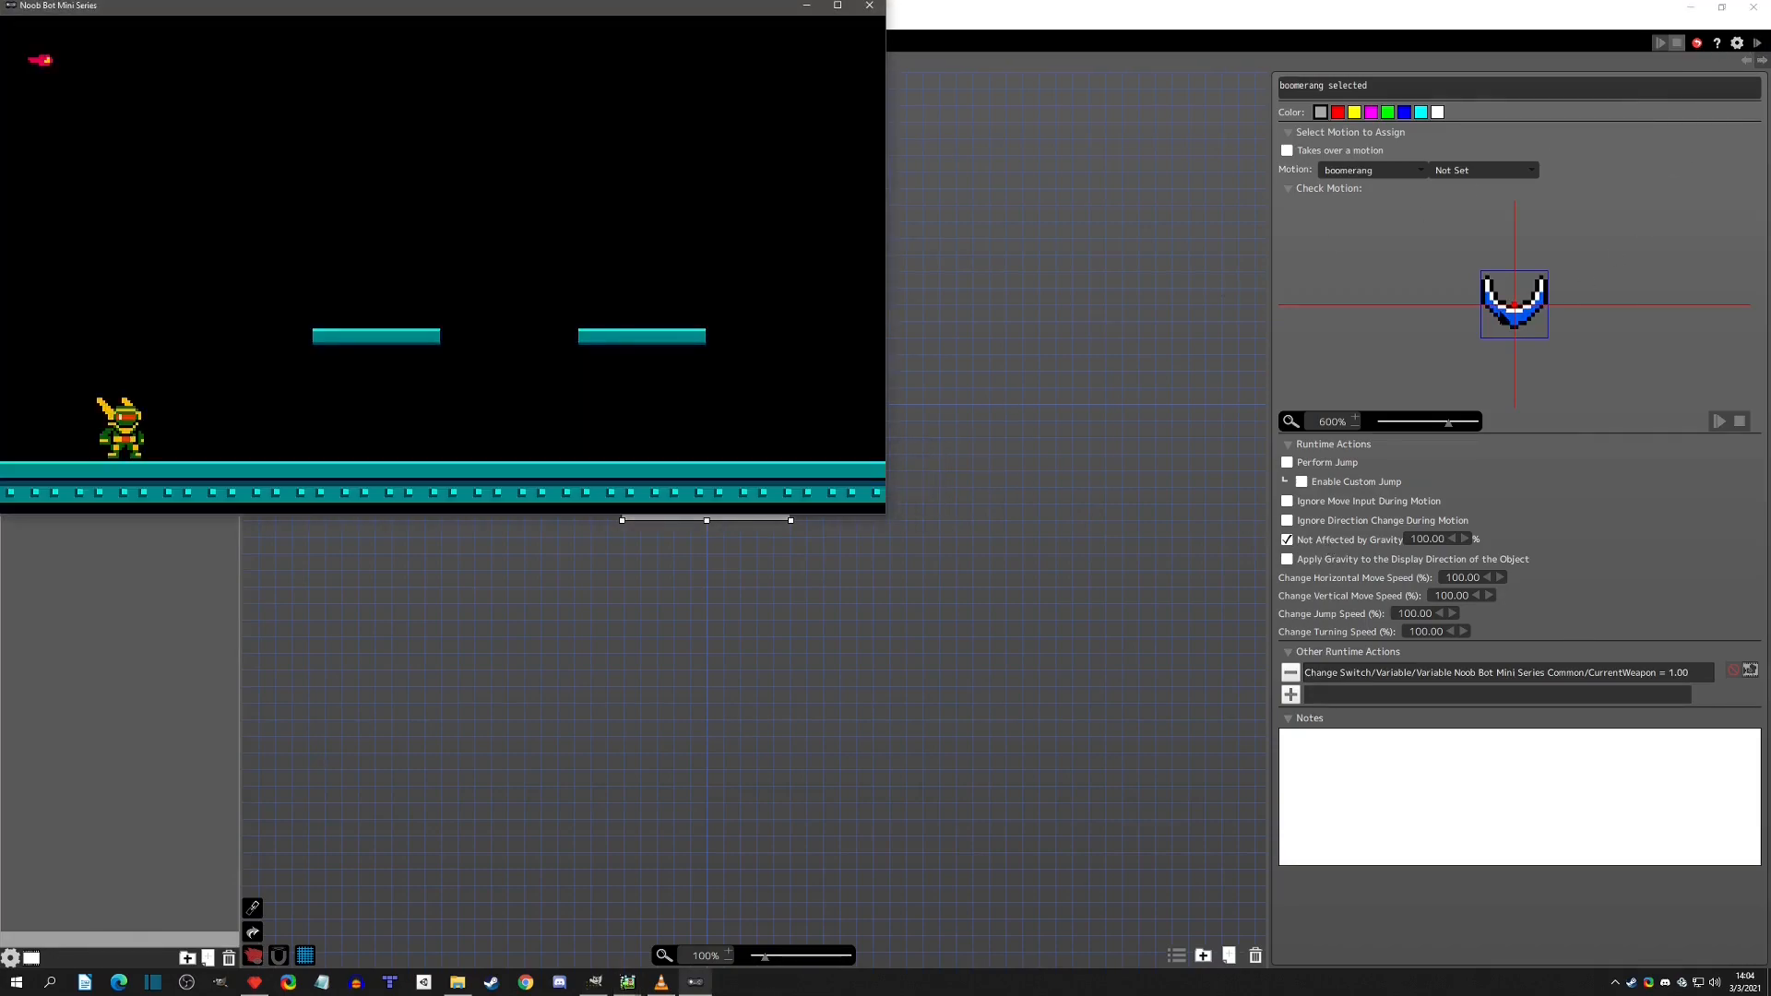
key("Right")
key("z")
key("Right")
key("Right")
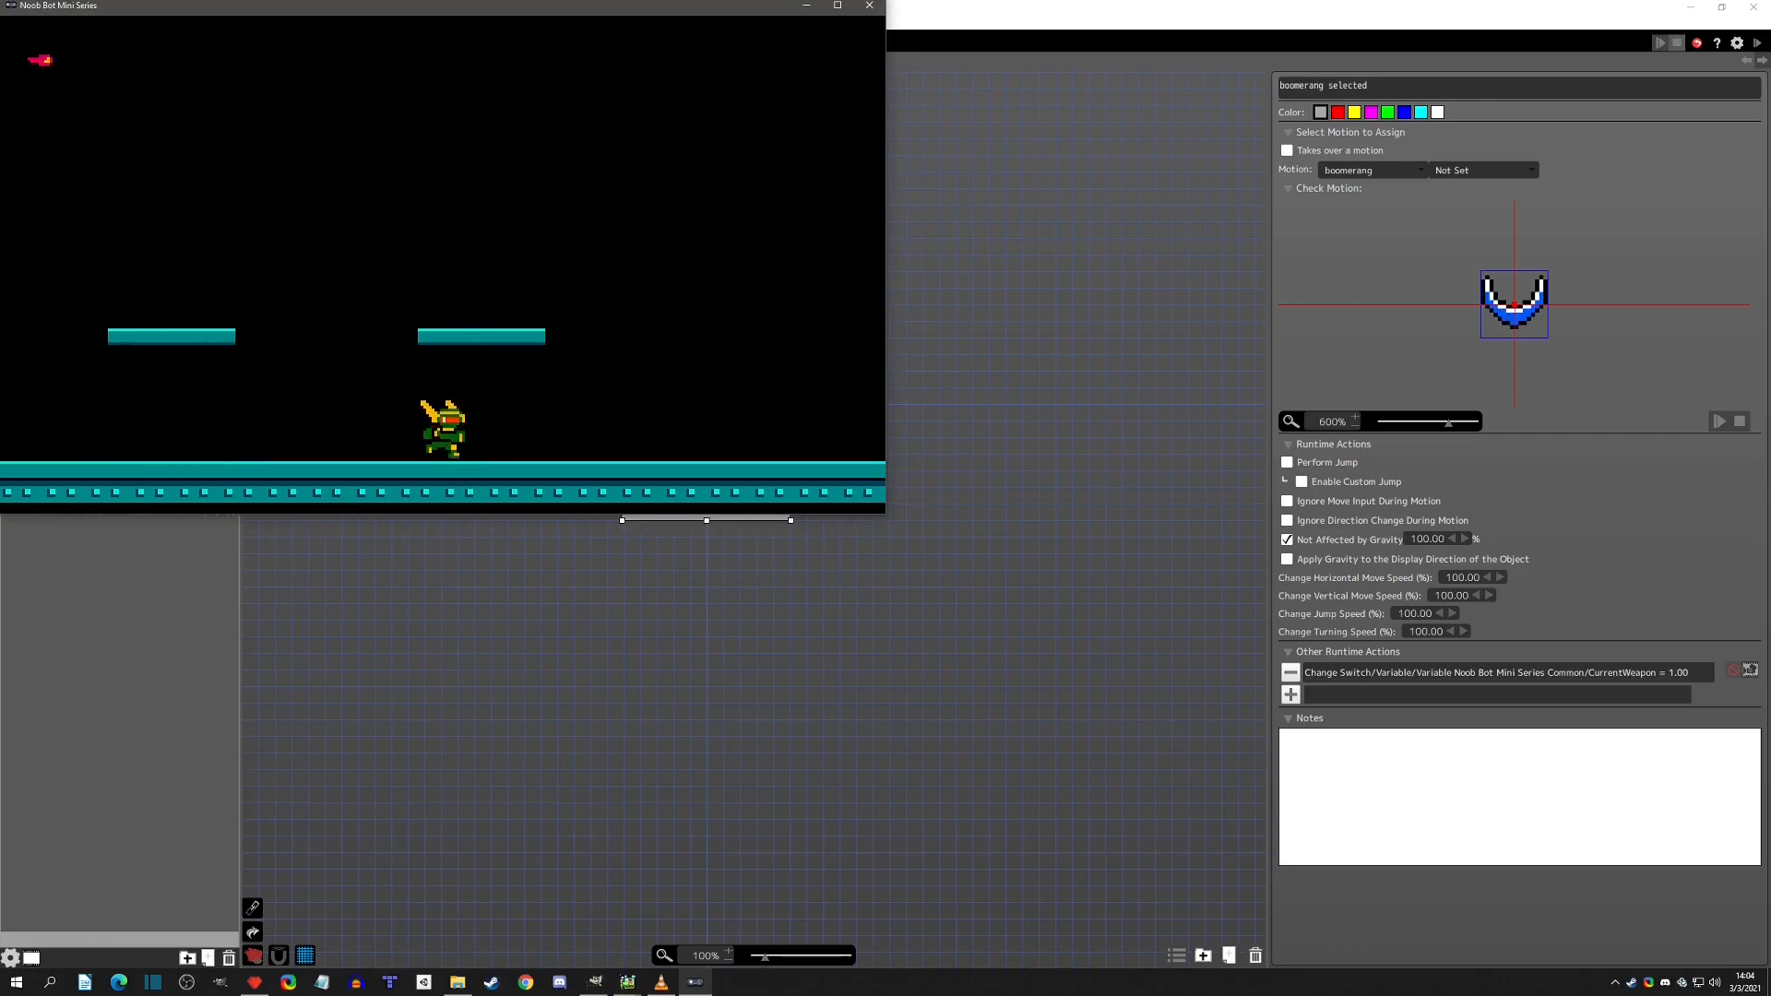
left_click_drag(614, 16, 924, 244)
key("Left")
key("z")
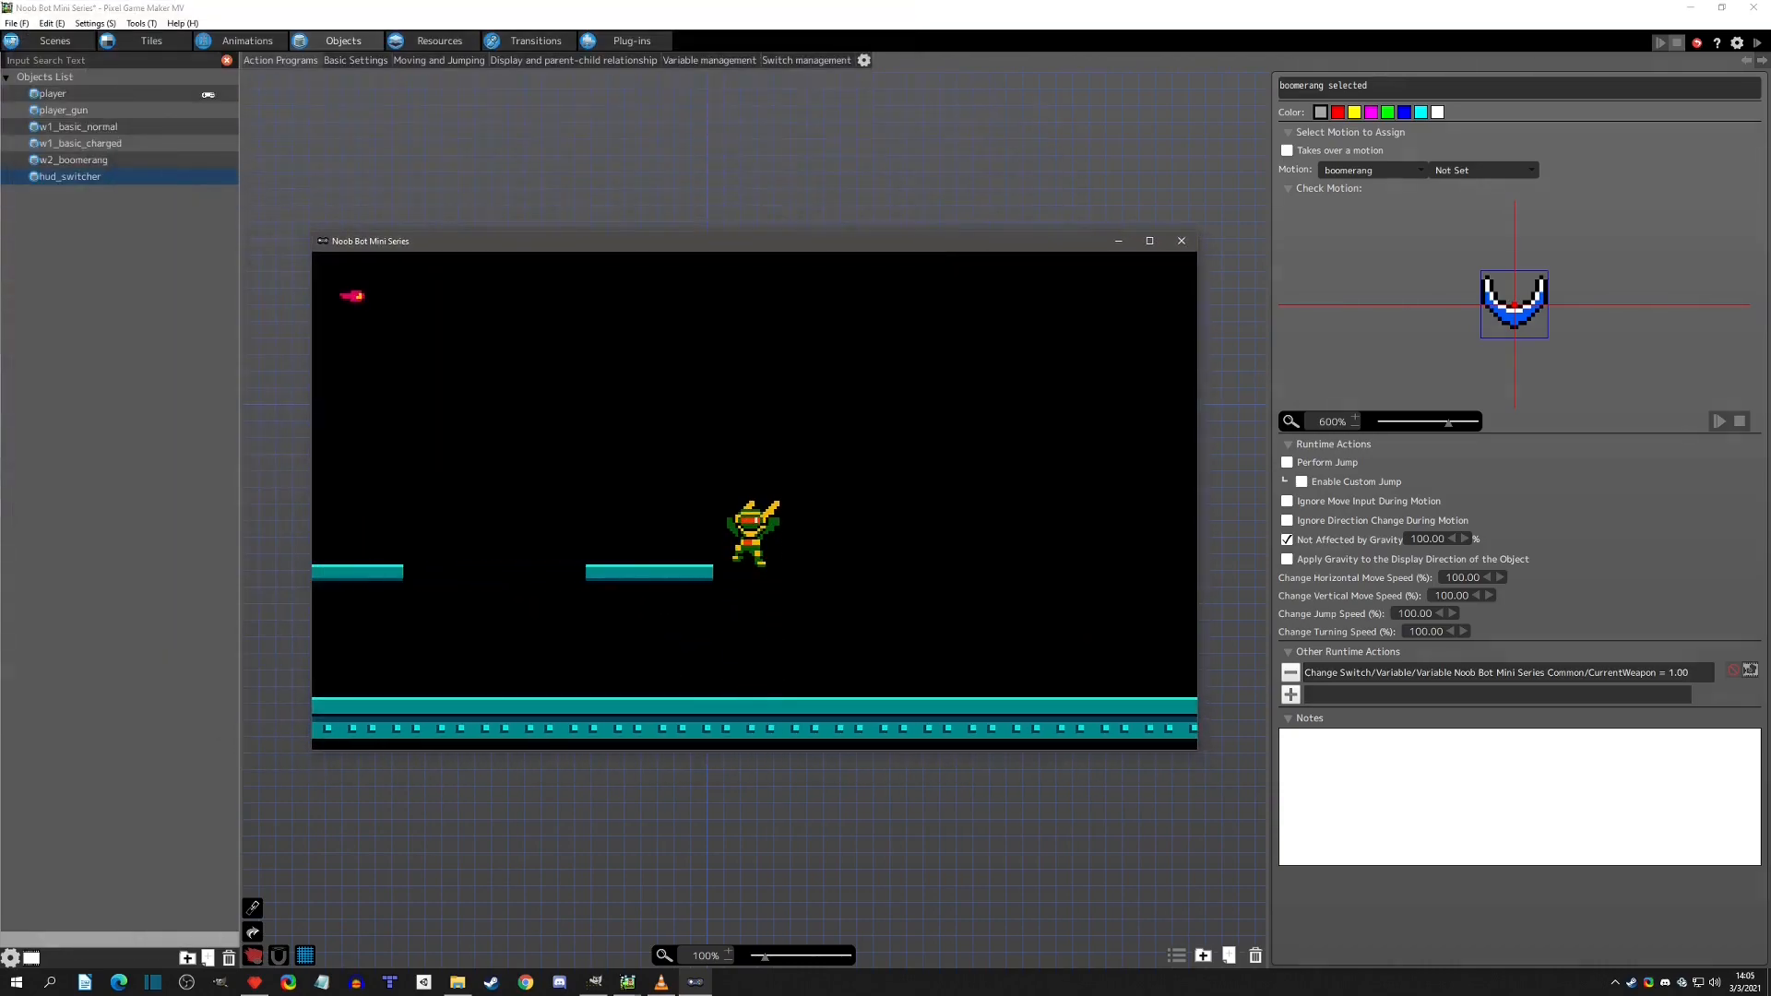
Switch the player to the boomerang in the test play and throw it while moving on the platforms.
key("z")
key("Right")
key("Right")
key("z")
key("a")
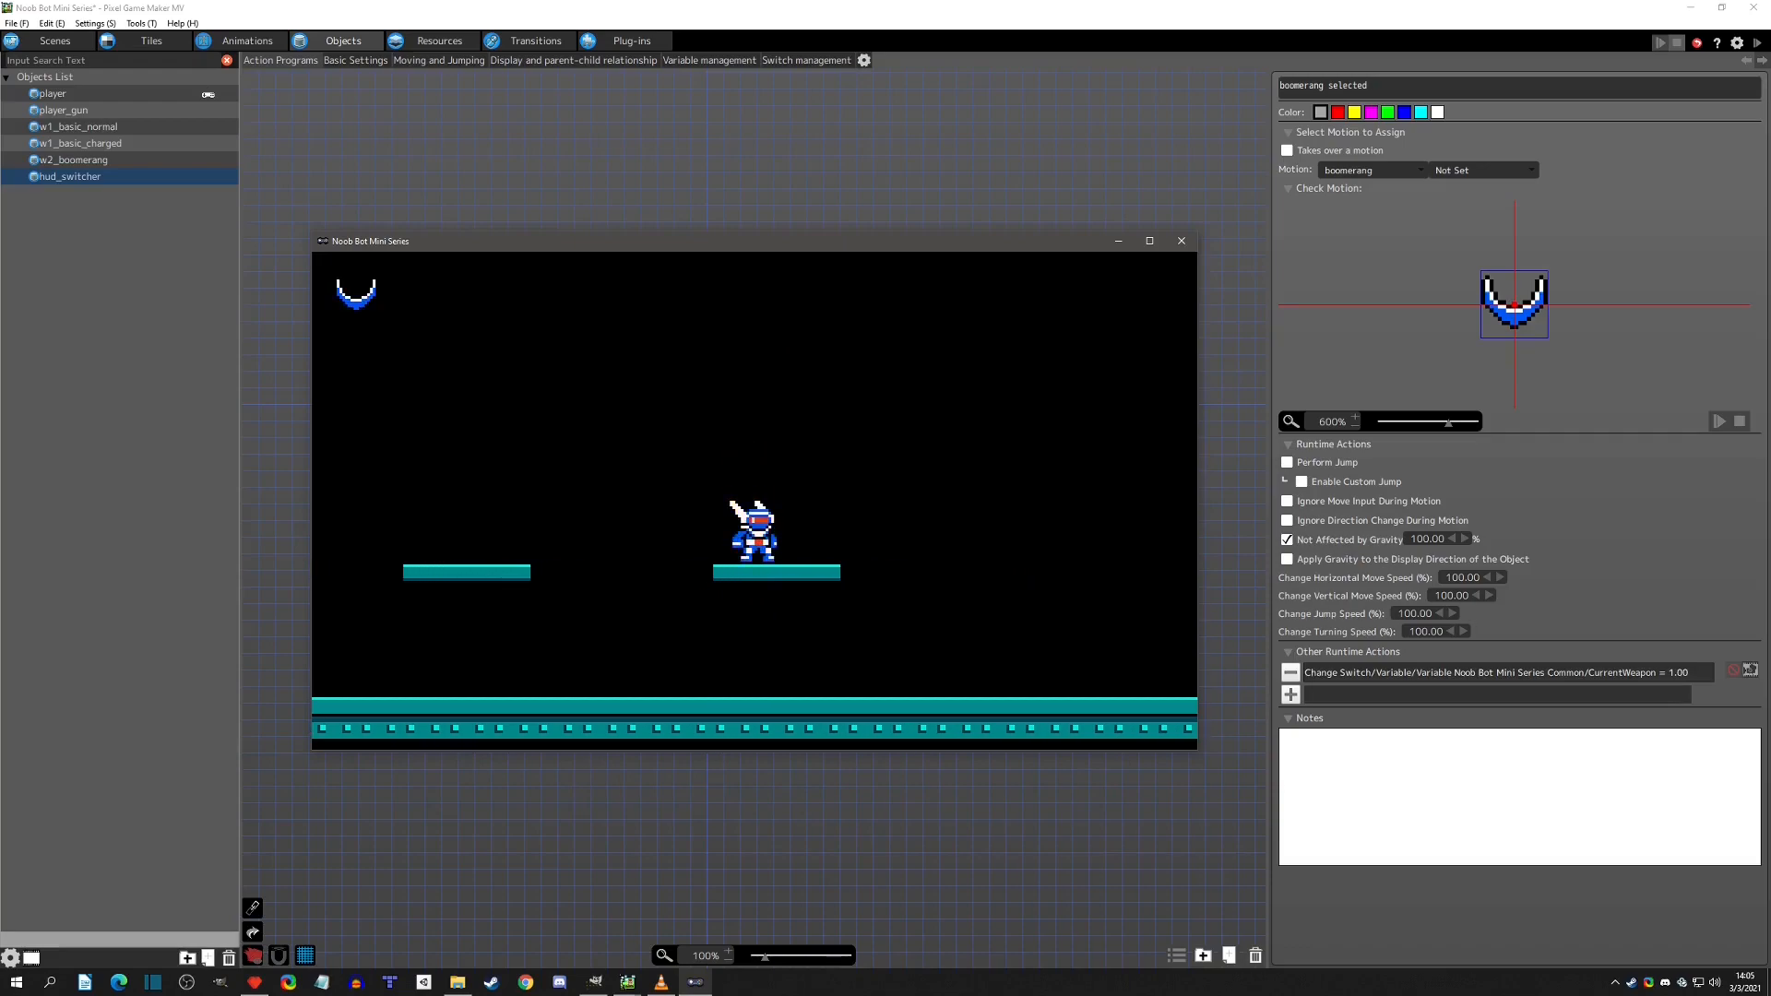
key("Left")
key("z")
key("x")
key("x")
key("x")
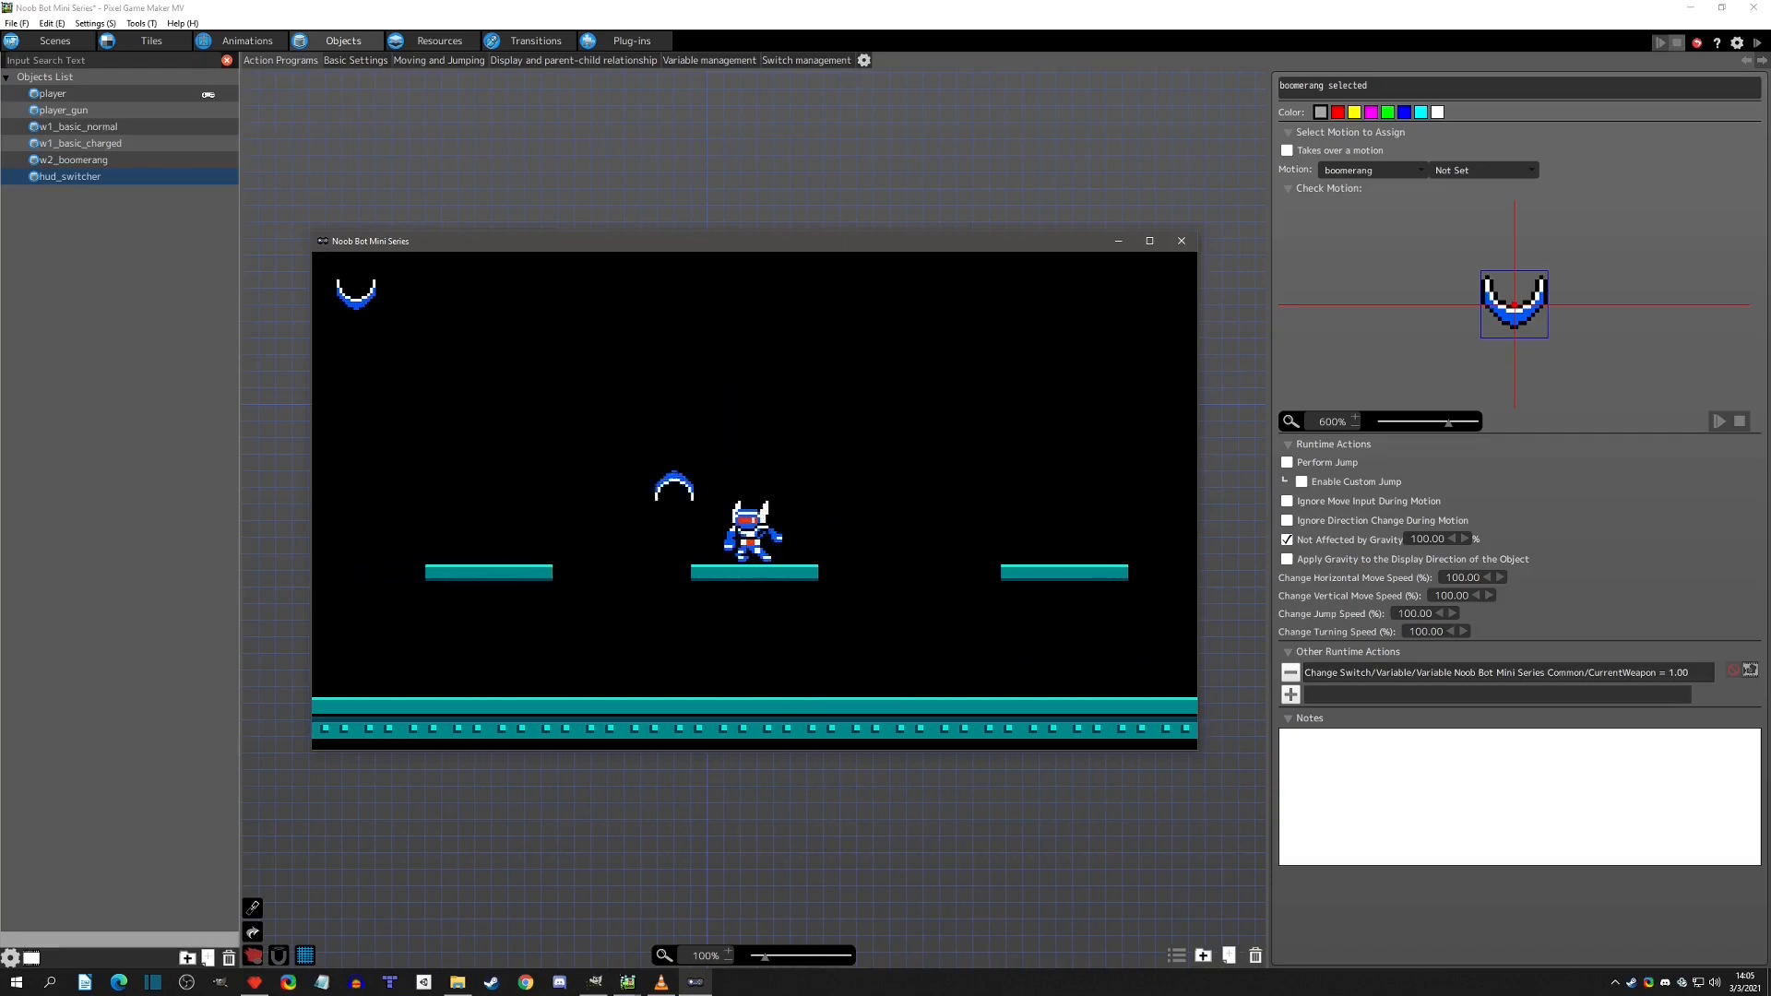
Switch back to the basic weapon and fire repeated shots in both directions while jumping.
key("Right")
key("z")
key("a")
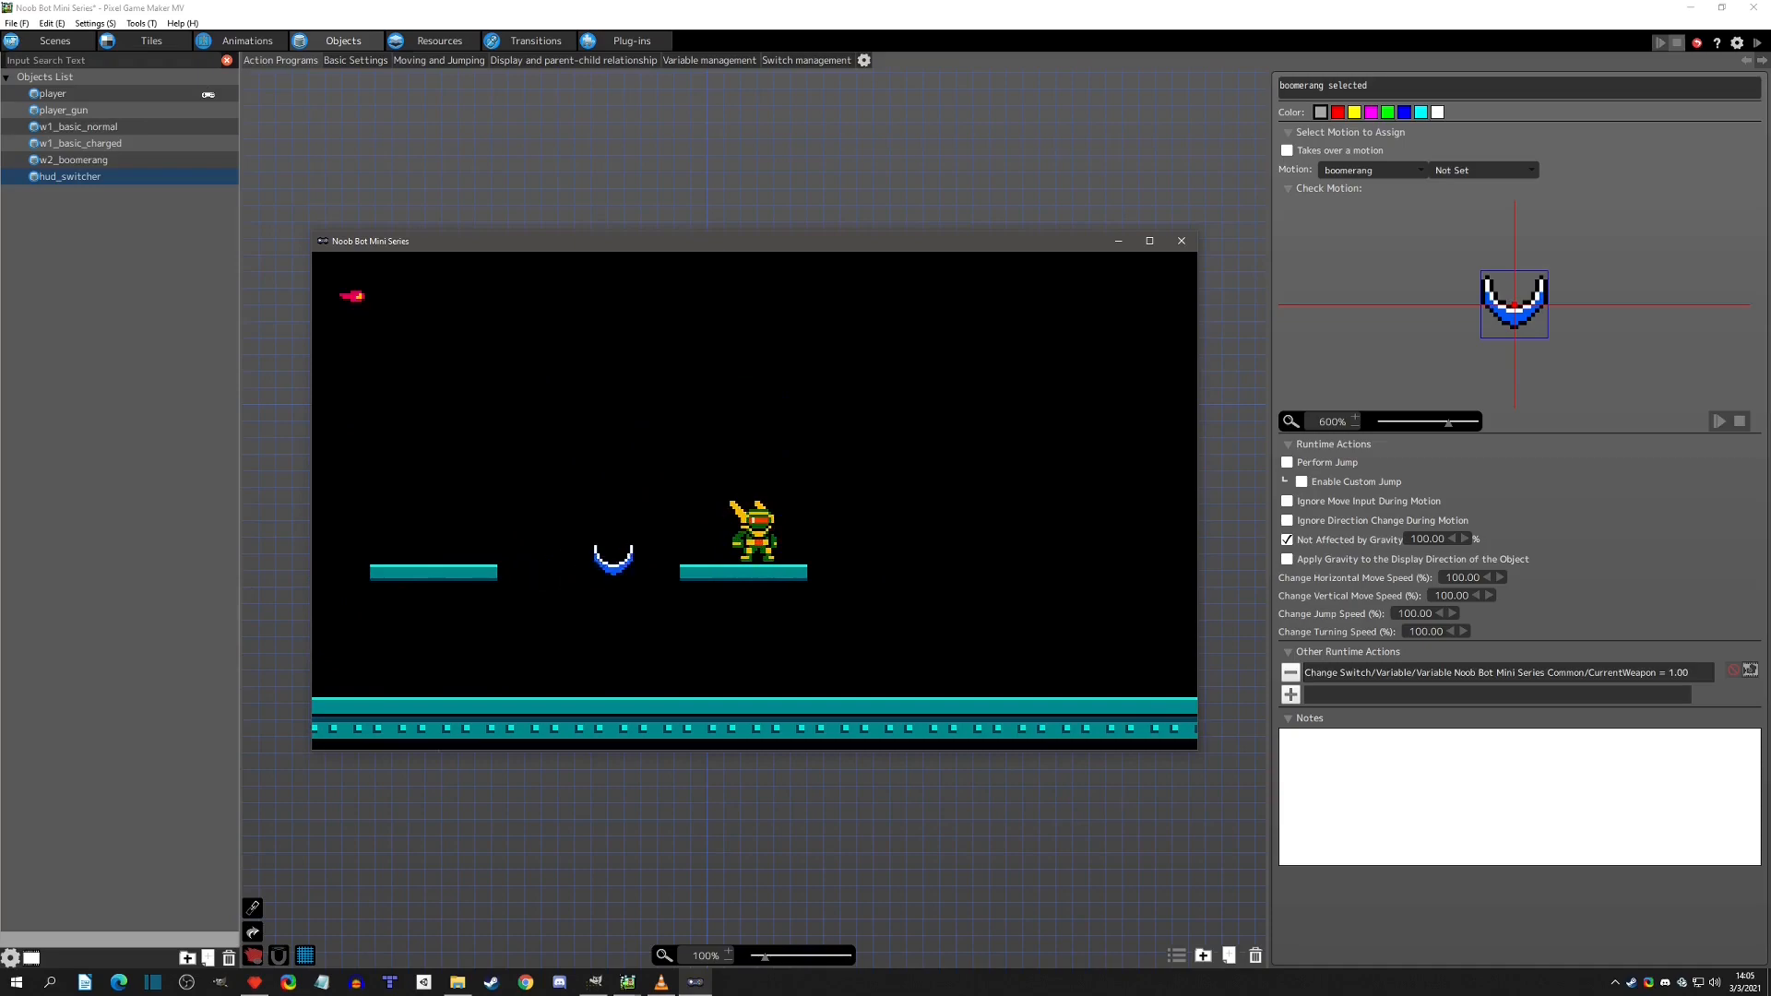
key("x")
key("x")
key("x")
key("x")
key("x")
key("Left")
key("z")
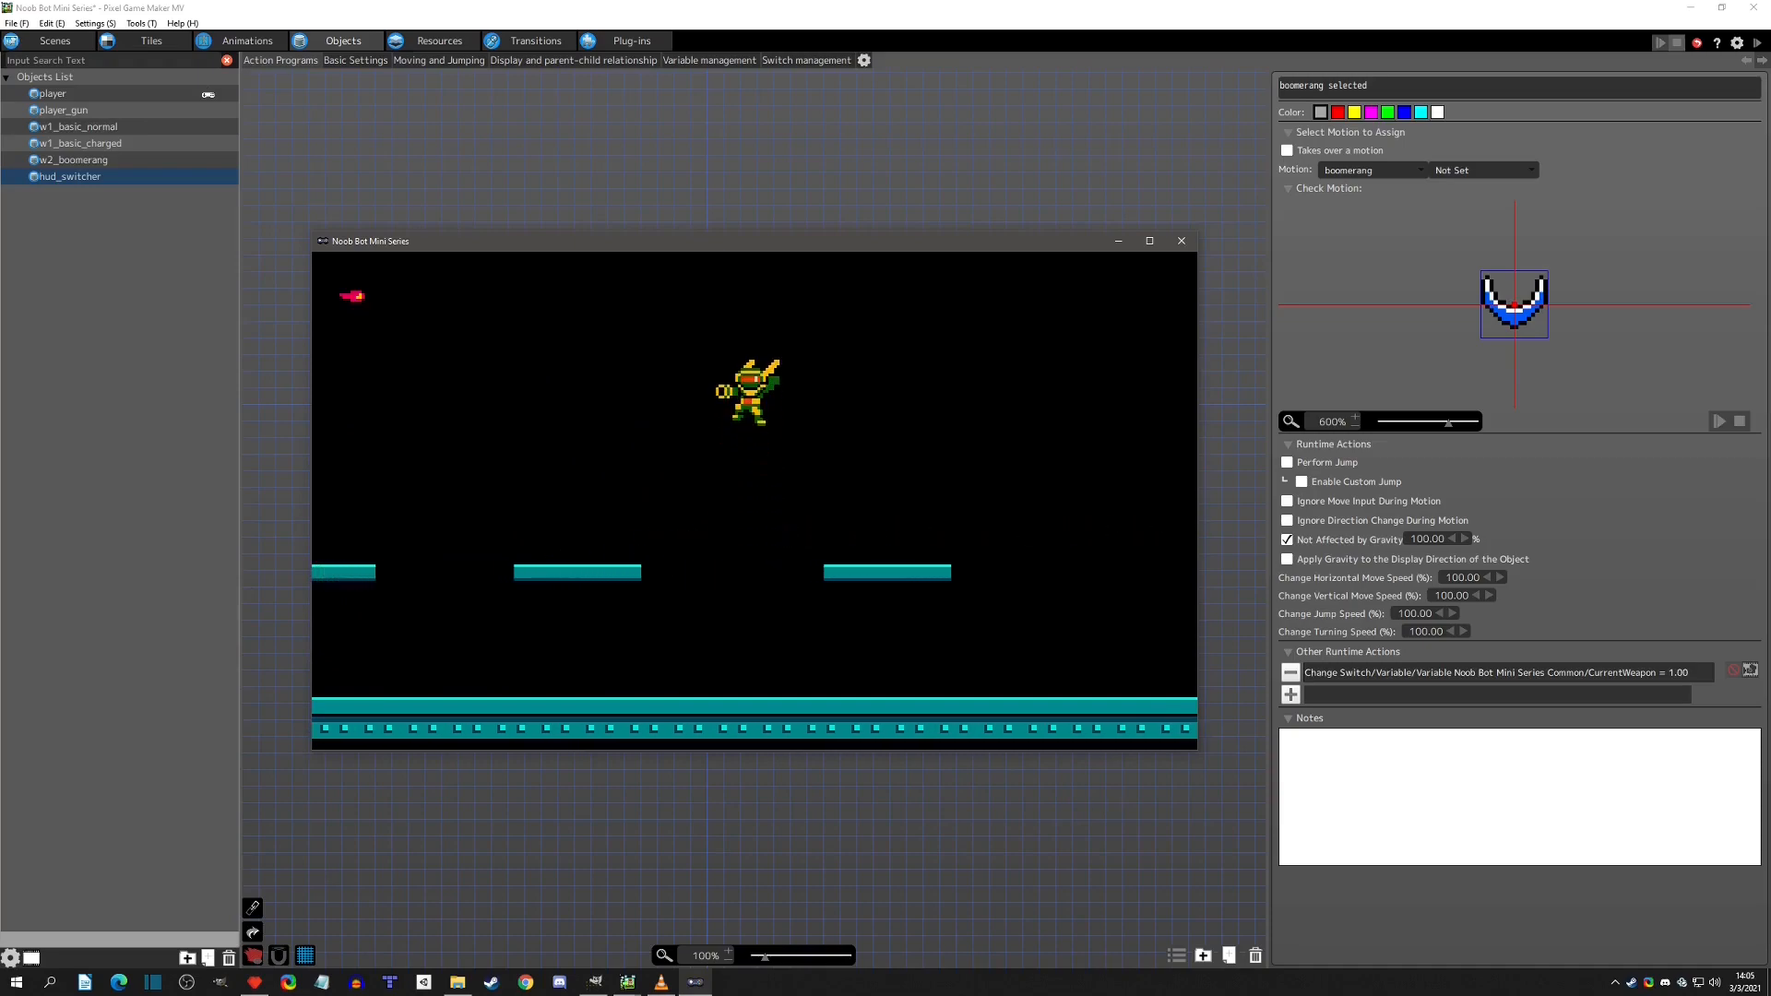
key("x")
key("x")
key("x")
key("x")
key("x")
key("Right")
key("z")
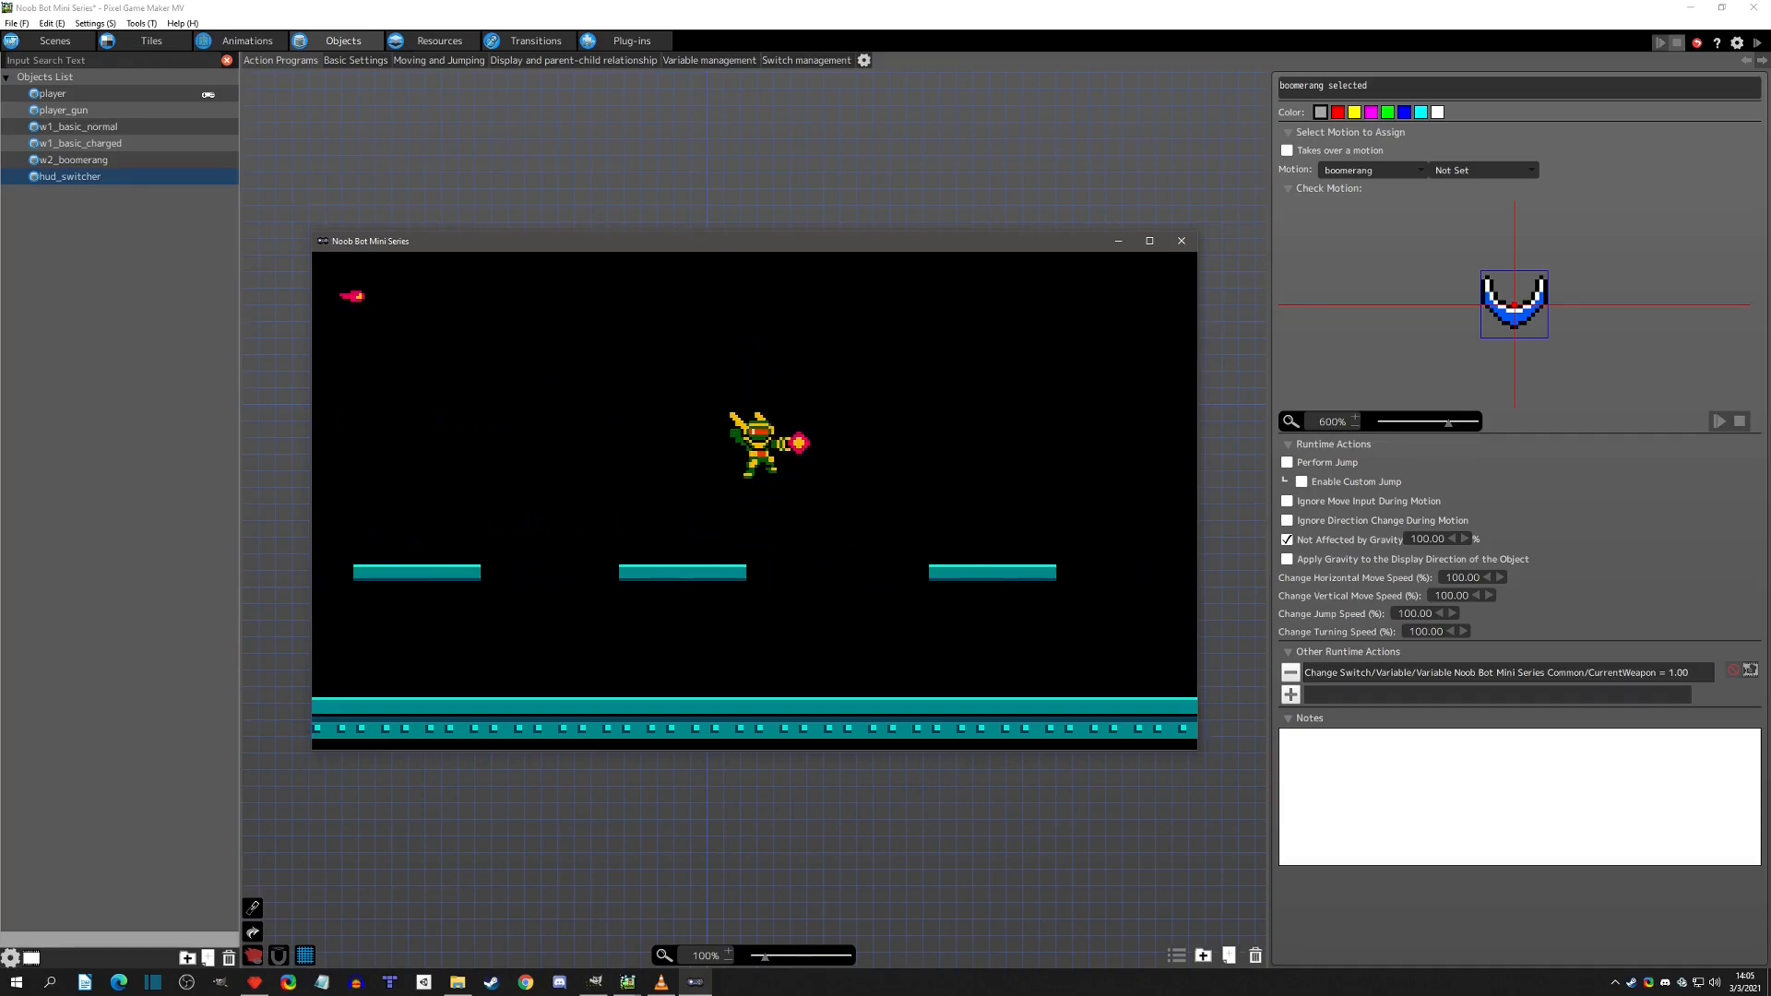
key("x")
Select the boomerang again and test throwing it while walking and jumping both ways.
key("s")
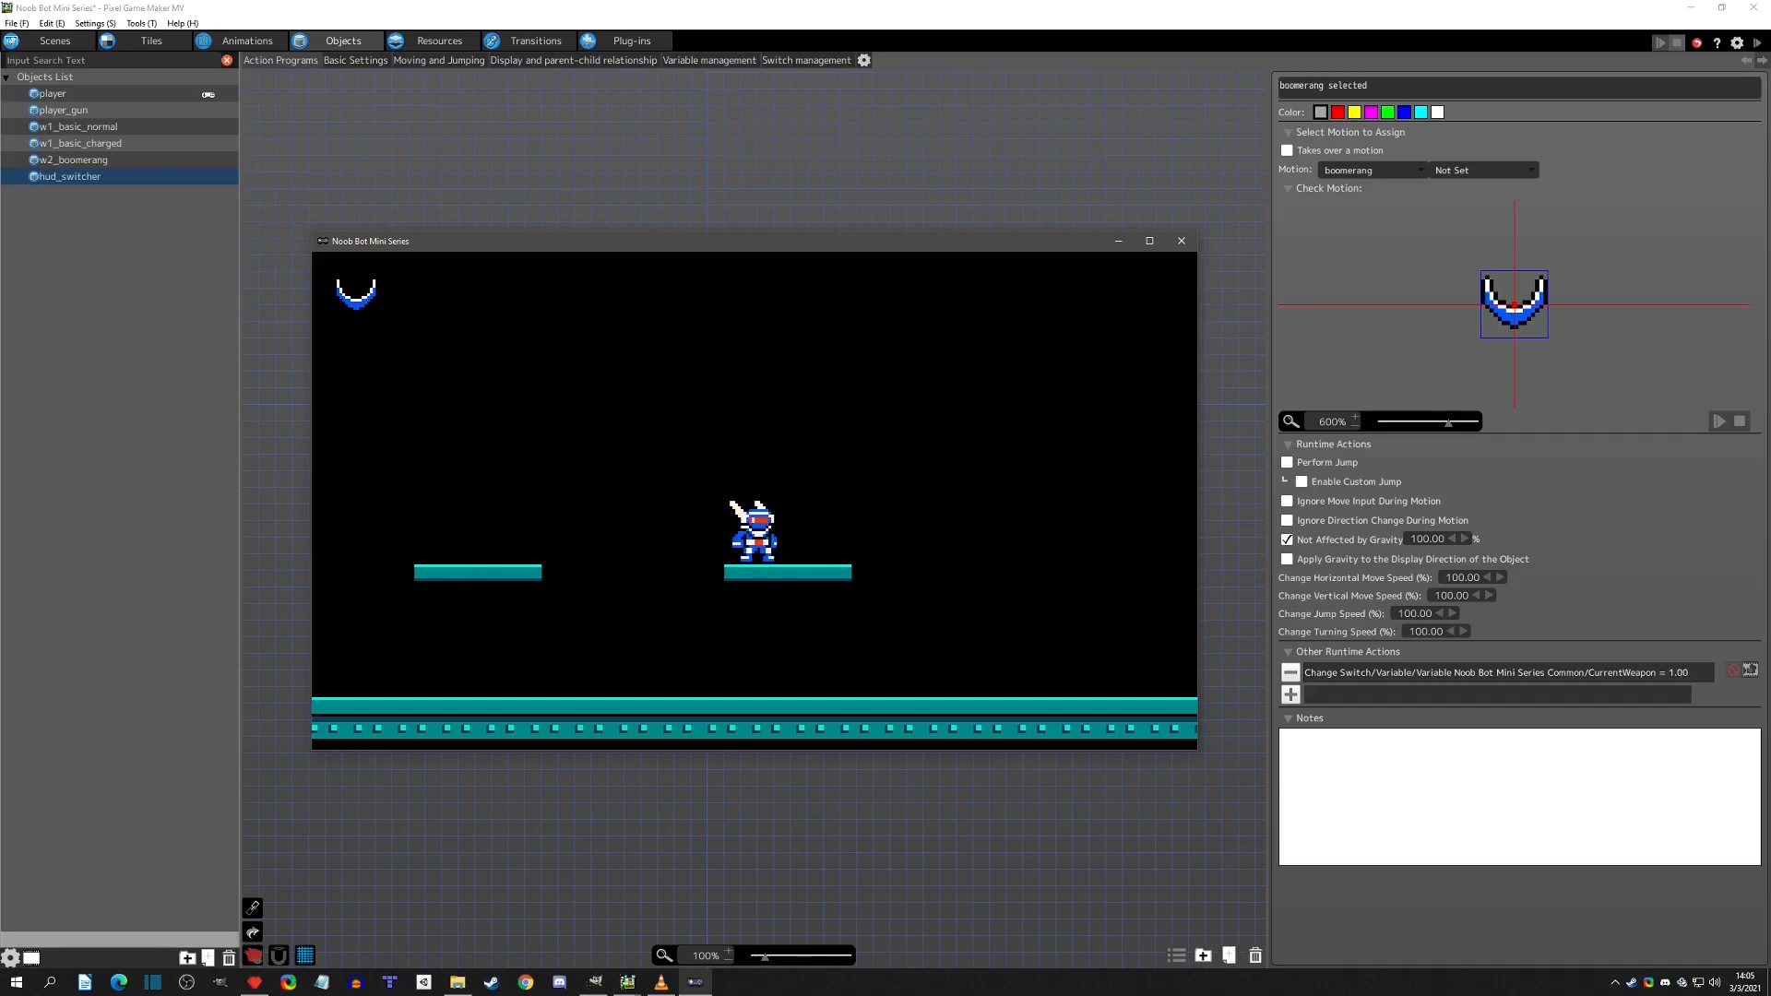
key("Right")
key("Left")
key("x")
key("x")
key("x")
key("z")
key("Left")
key("Right")
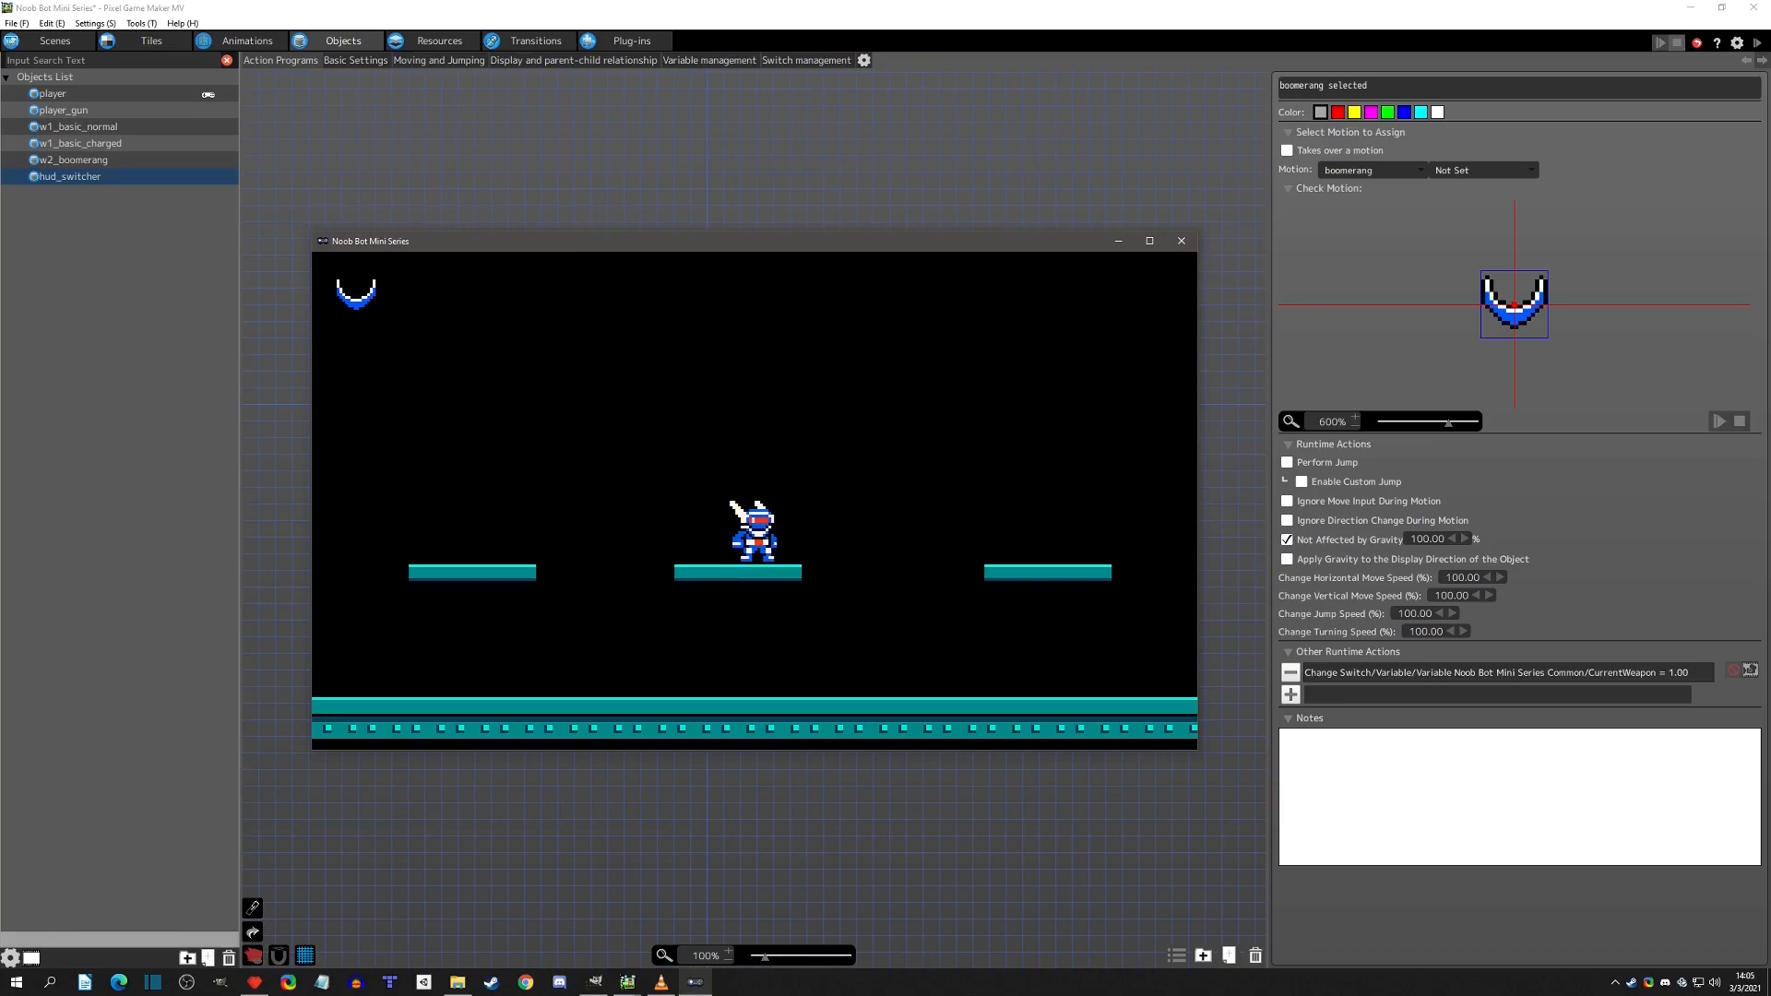
Toggle between the two weapons repeatedly while moving and jumping to check the HUD icon, and end the test play.
key("Right")
key("z")
key("q")
key("q")
key("q")
key("Left")
key("Right")
key("Left")
key("z")
key("q")
key("z")
key("Right")
key("q")
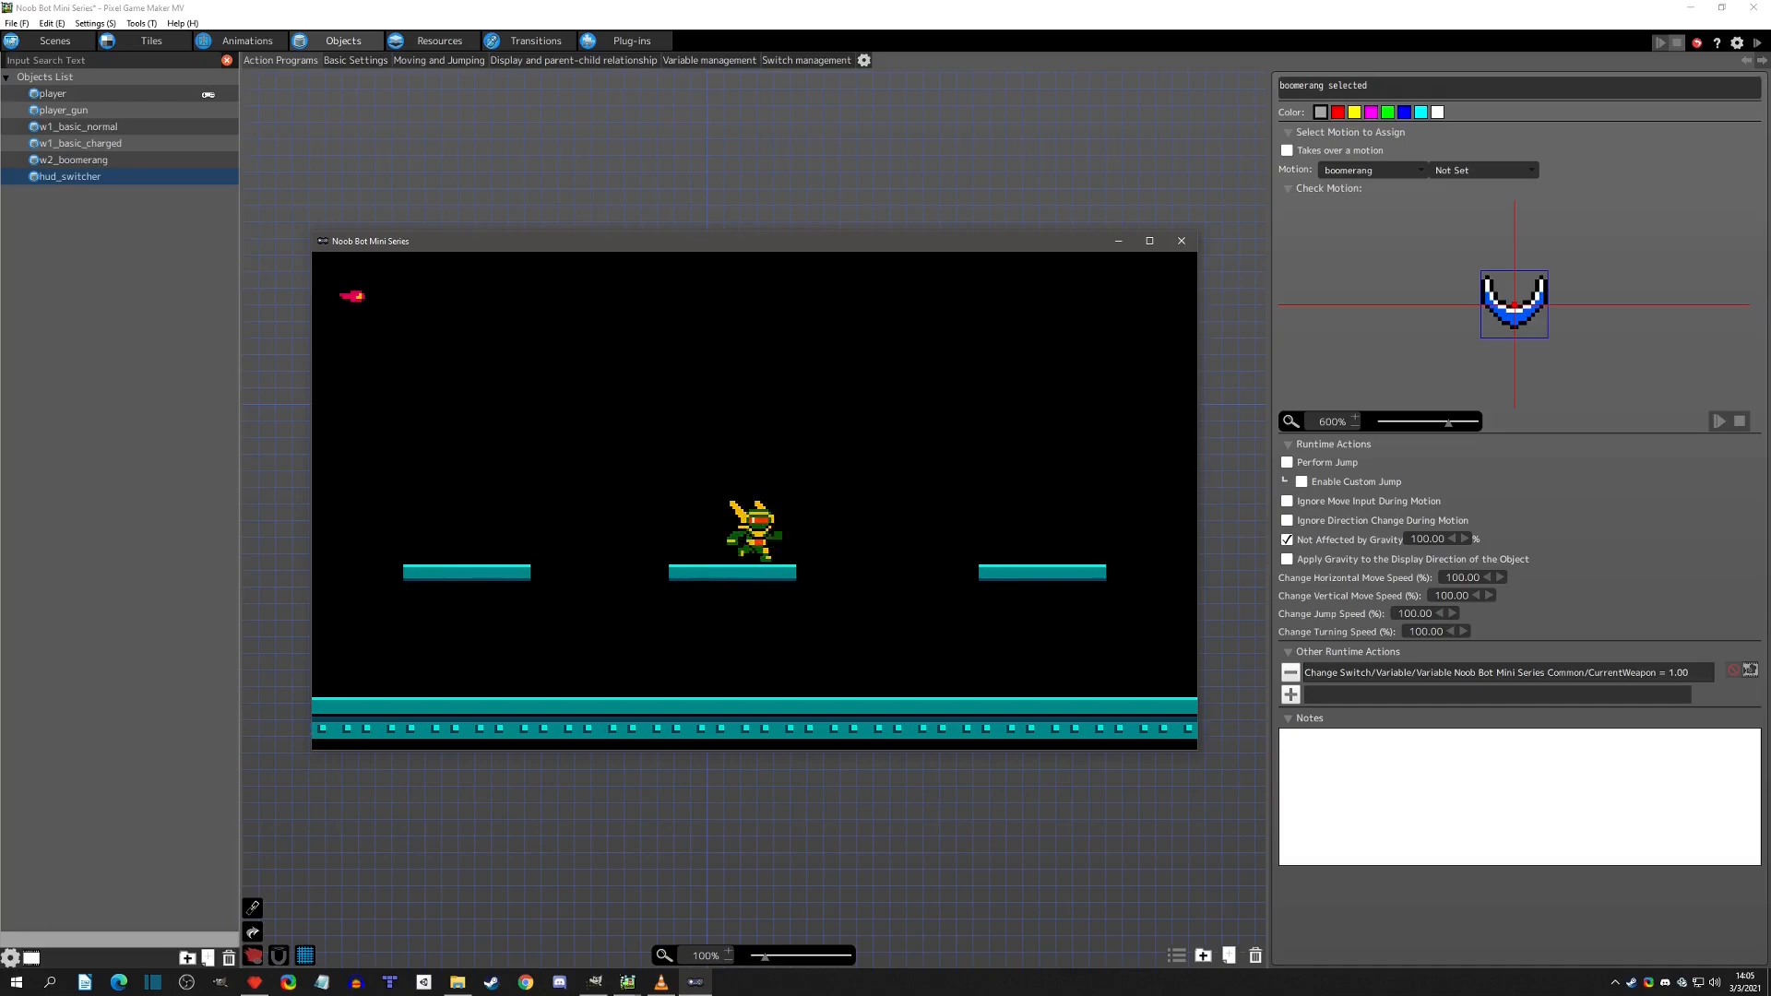
key("z")
key("Right")
key("q")
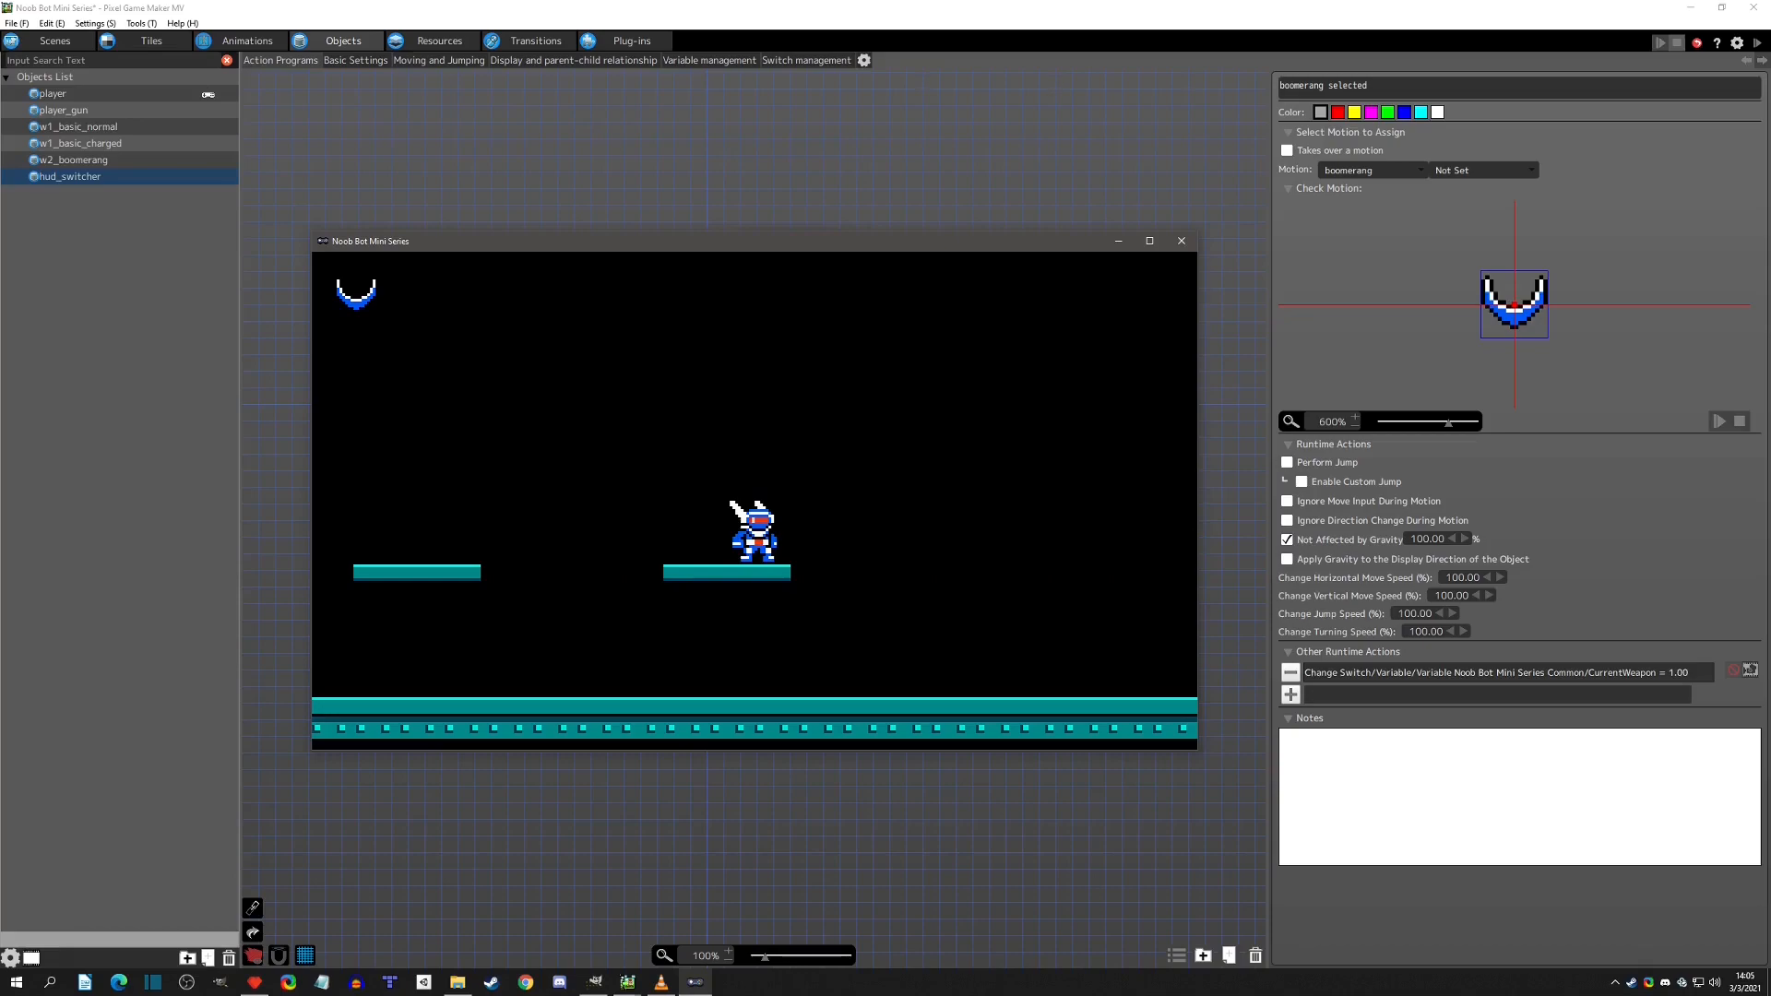
left_click(1181, 241)
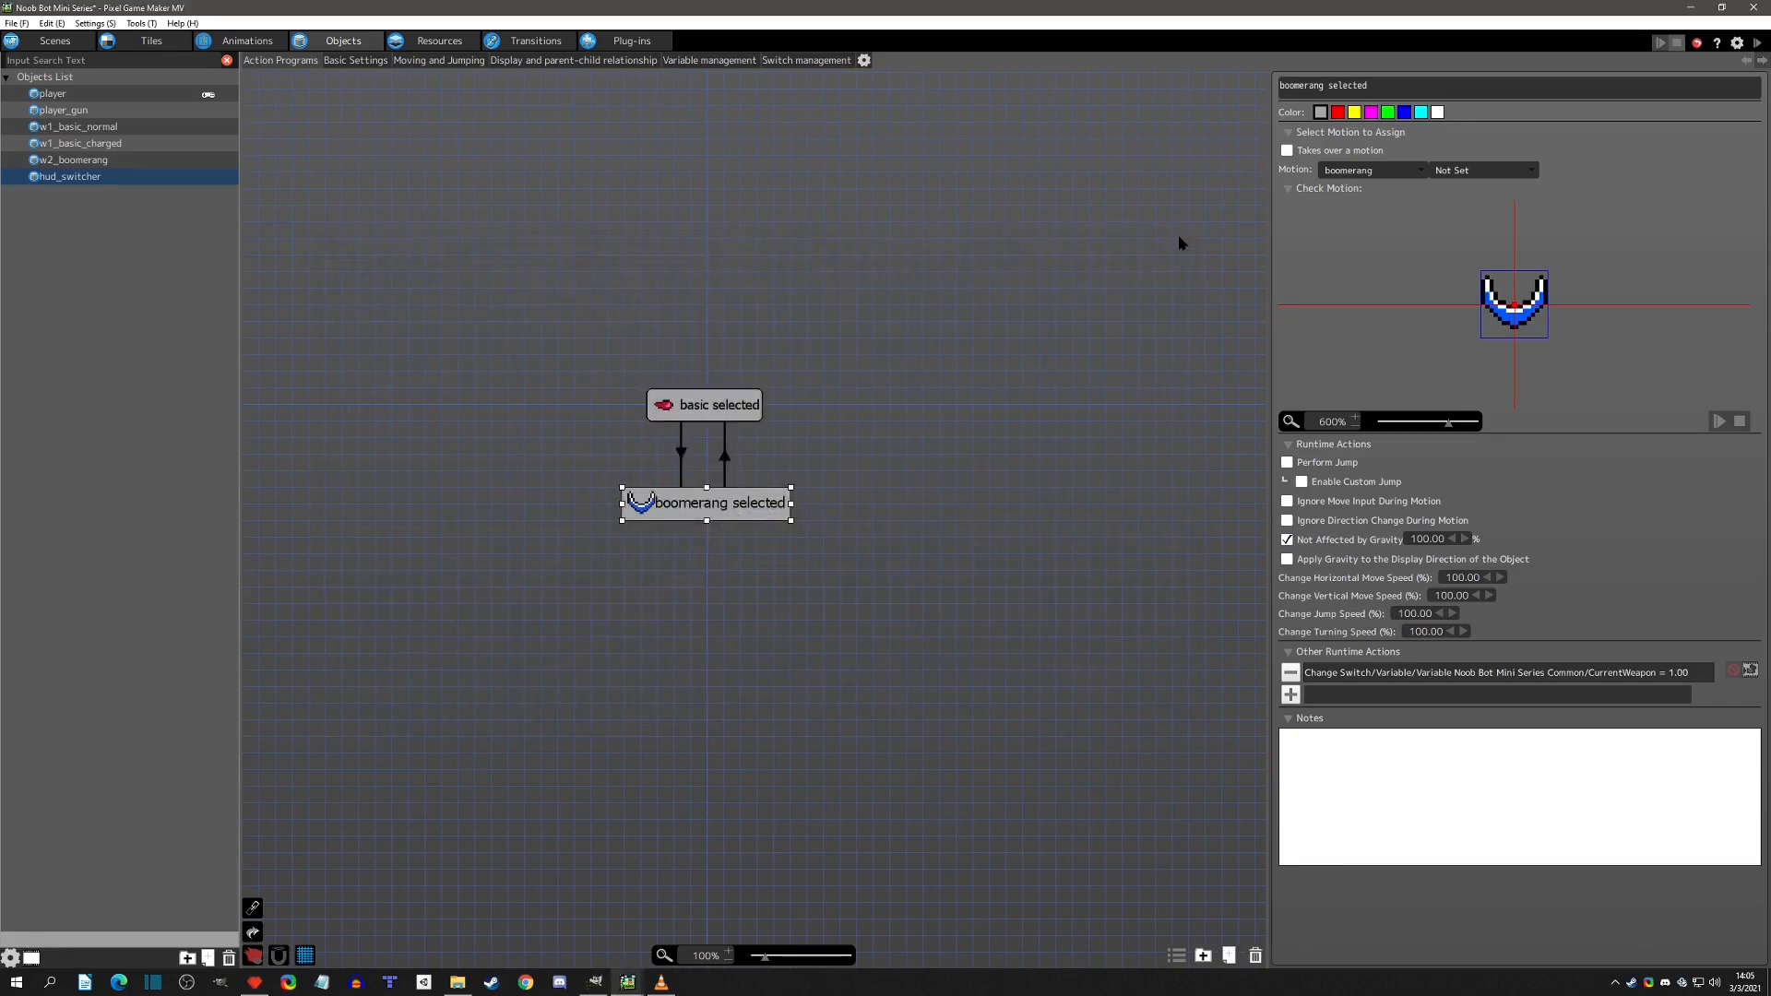
Duplicate the frame of hud_switcher's basic motion and set the first frame's display count to 6.
left_click(248, 41)
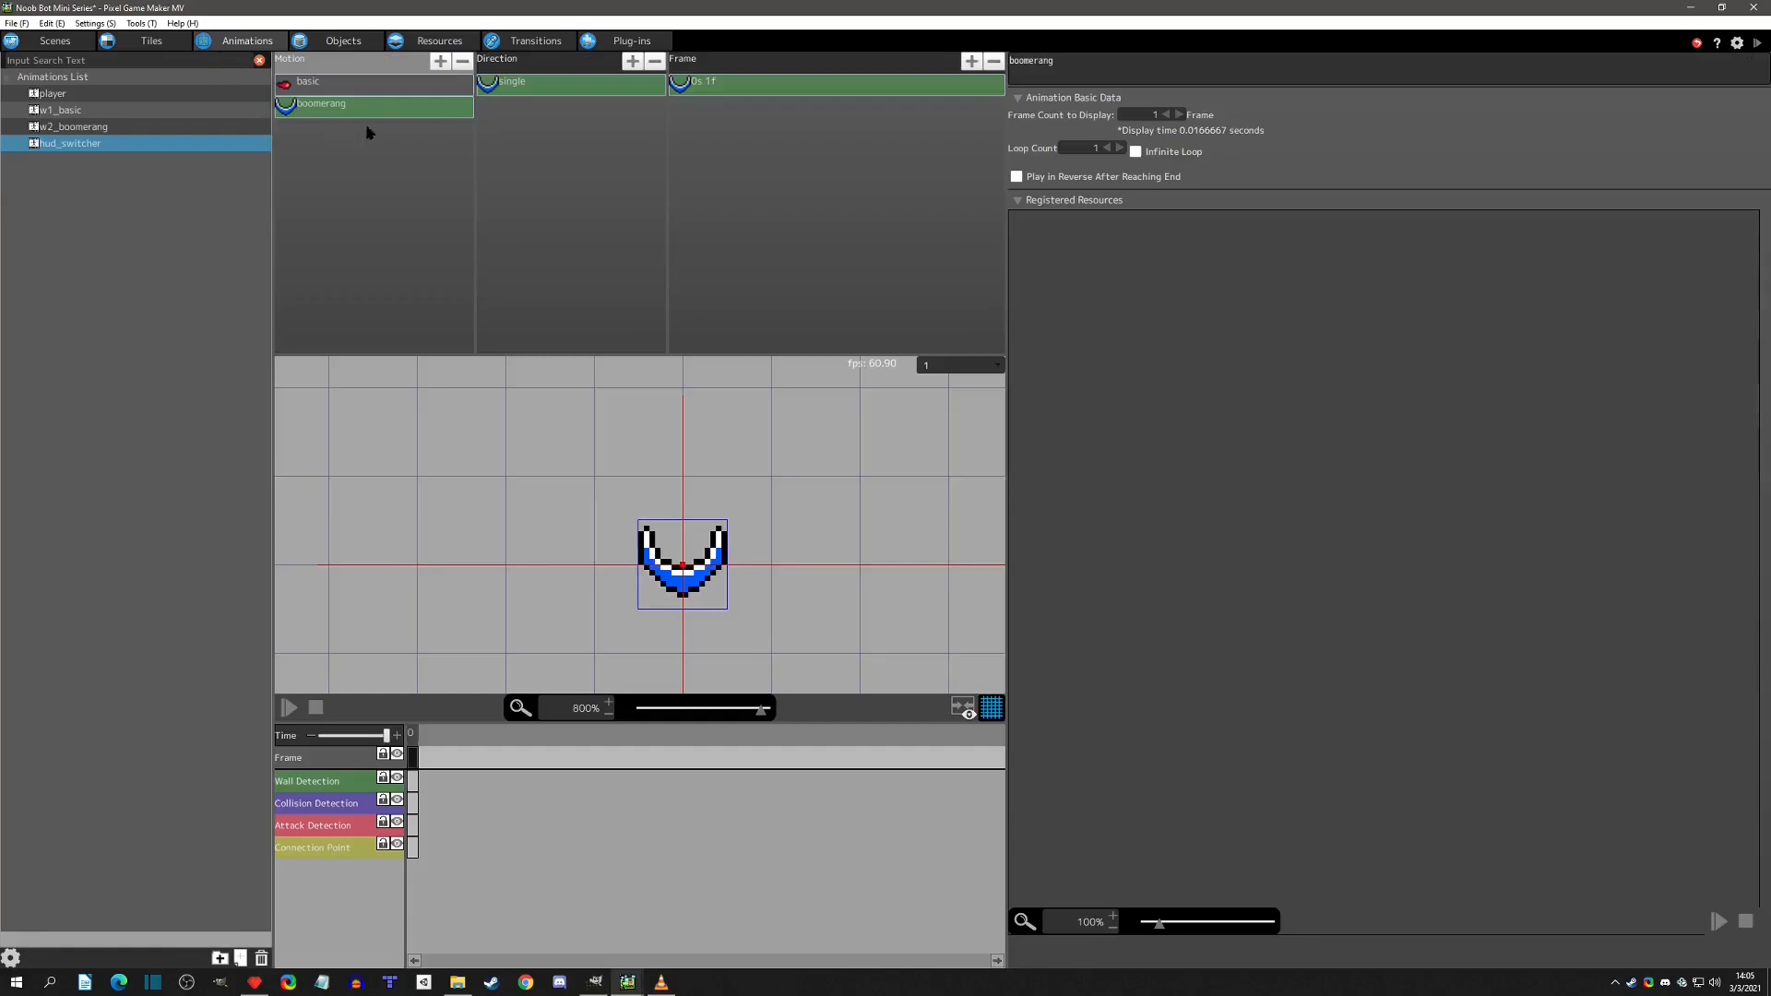
left_click(435, 84)
left_click(794, 92)
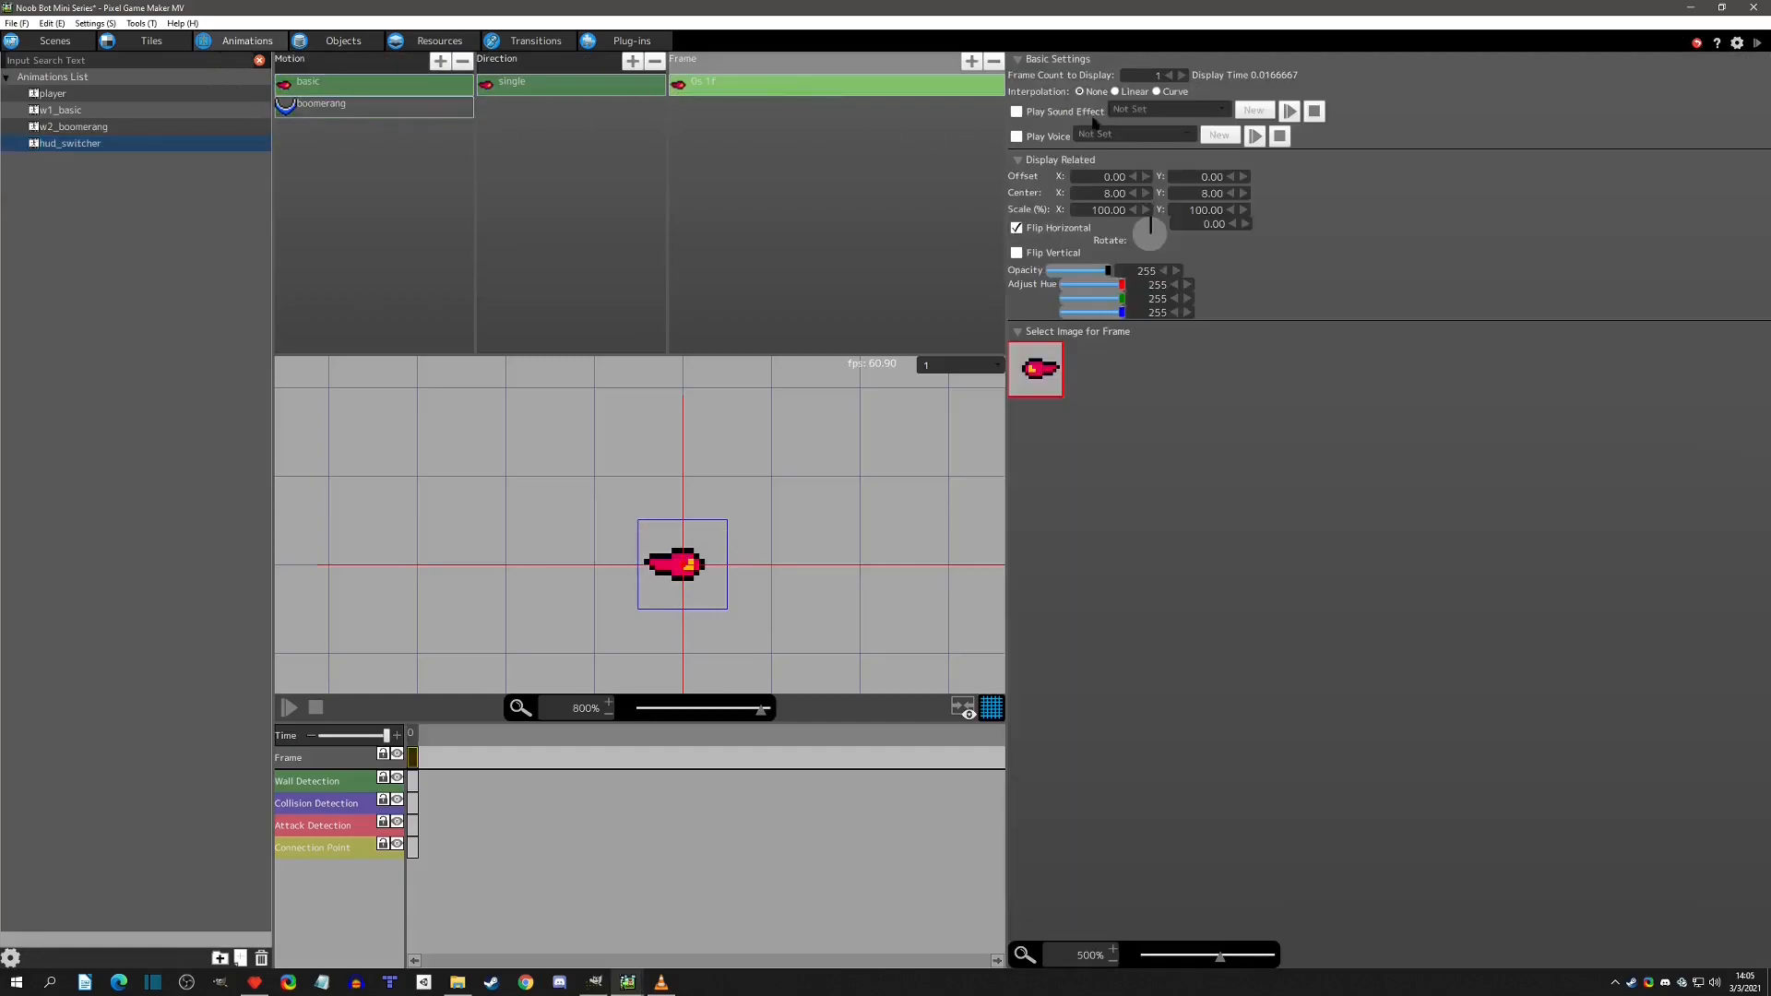
key("ctrl+v")
left_click(721, 93)
left_click_drag(1140, 76, 1380, 78)
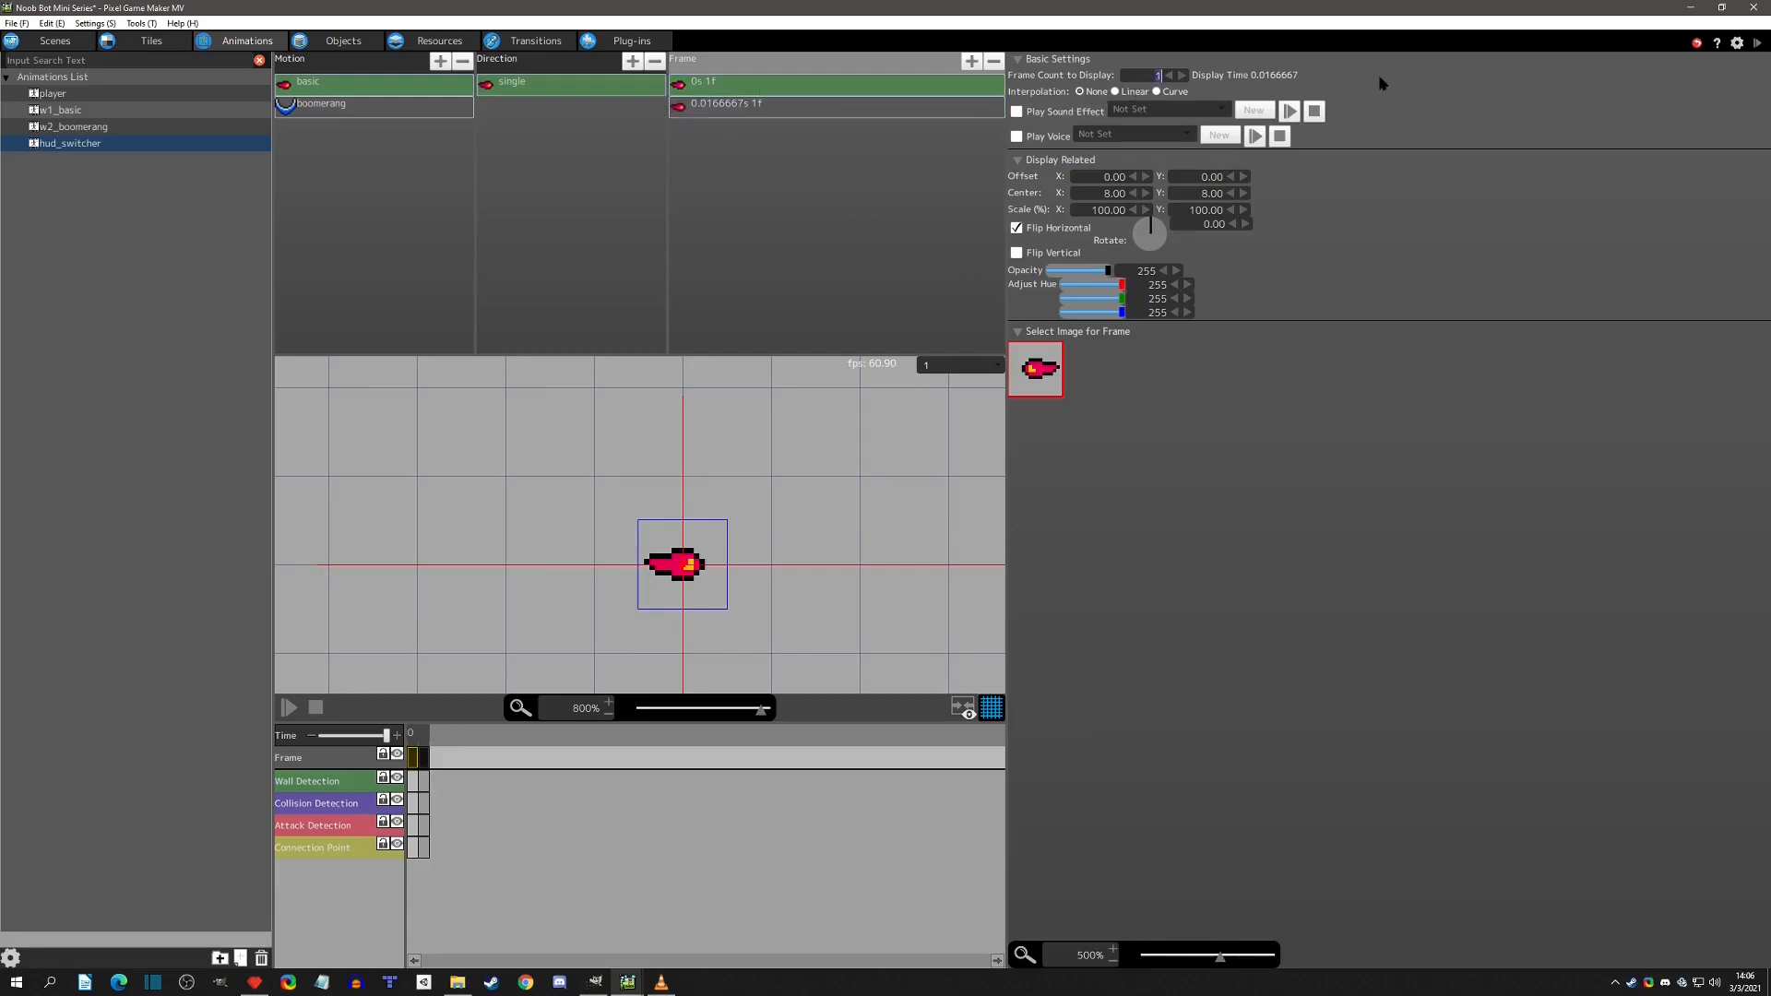
type("6")
key("Return")
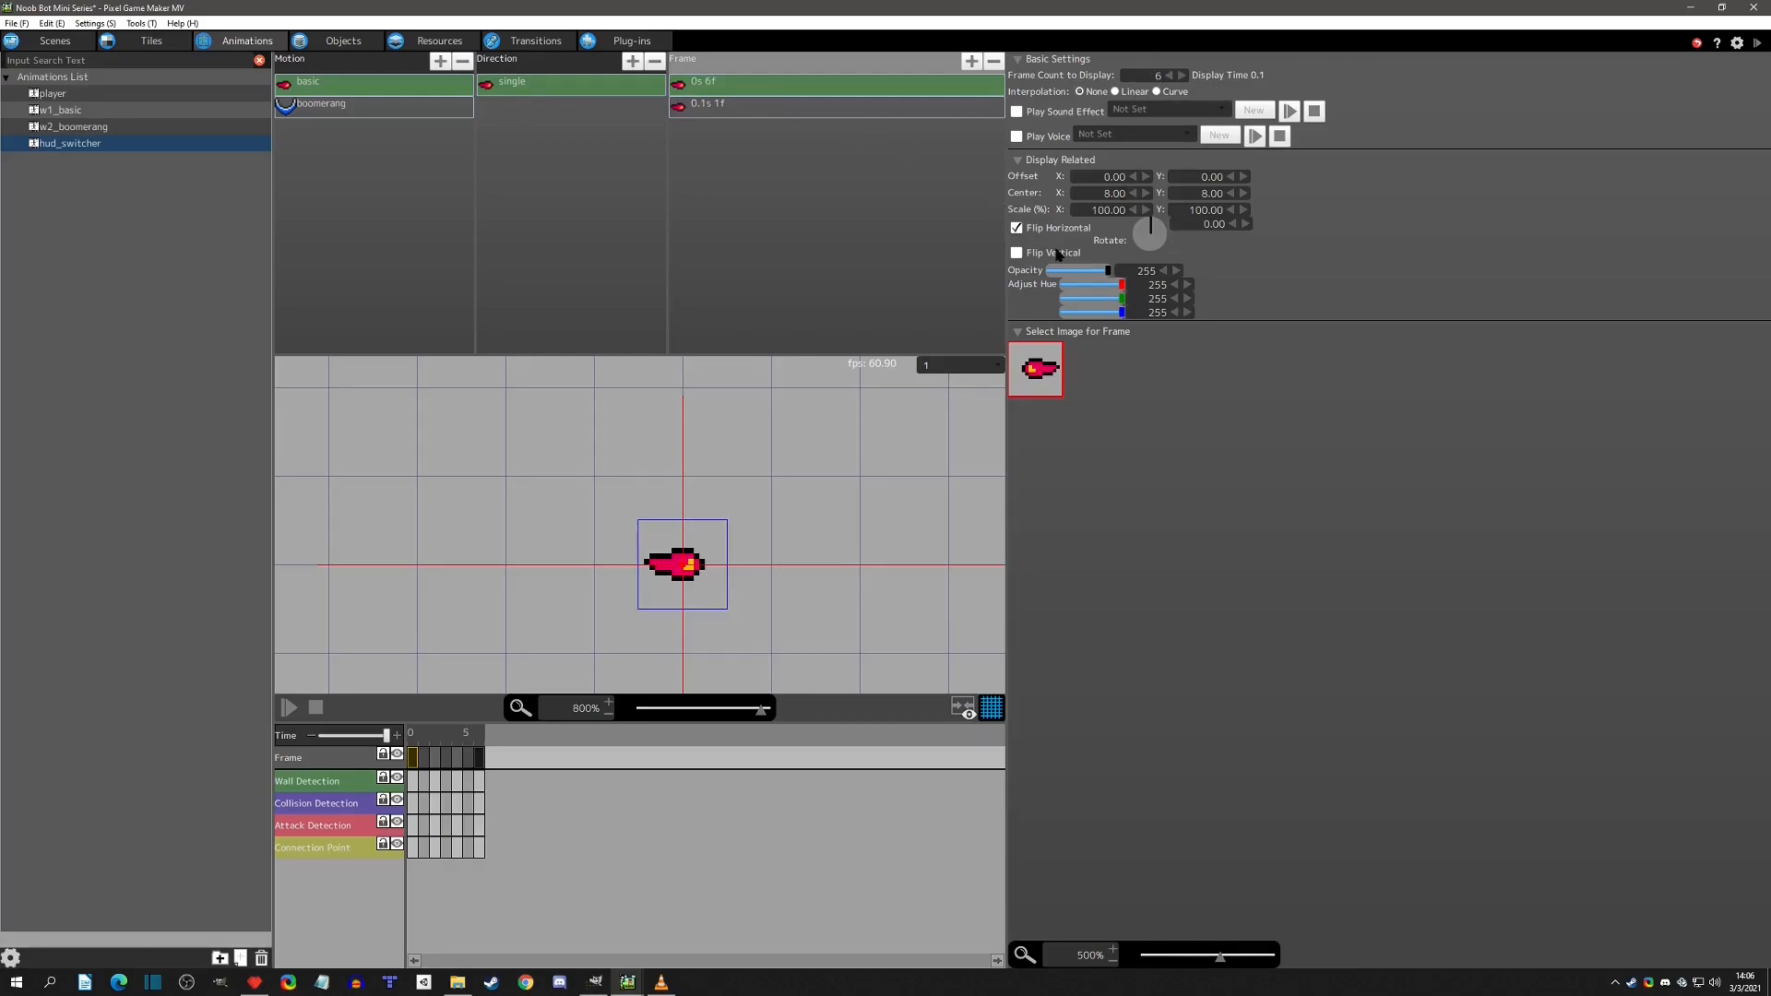
Scale the basic motion's first frame to 150% in X and Y, compare it with the second frame and preview the animation.
left_click_drag(1083, 210, 1128, 211)
type("150")
key("Tab")
type("15")
key("Return")
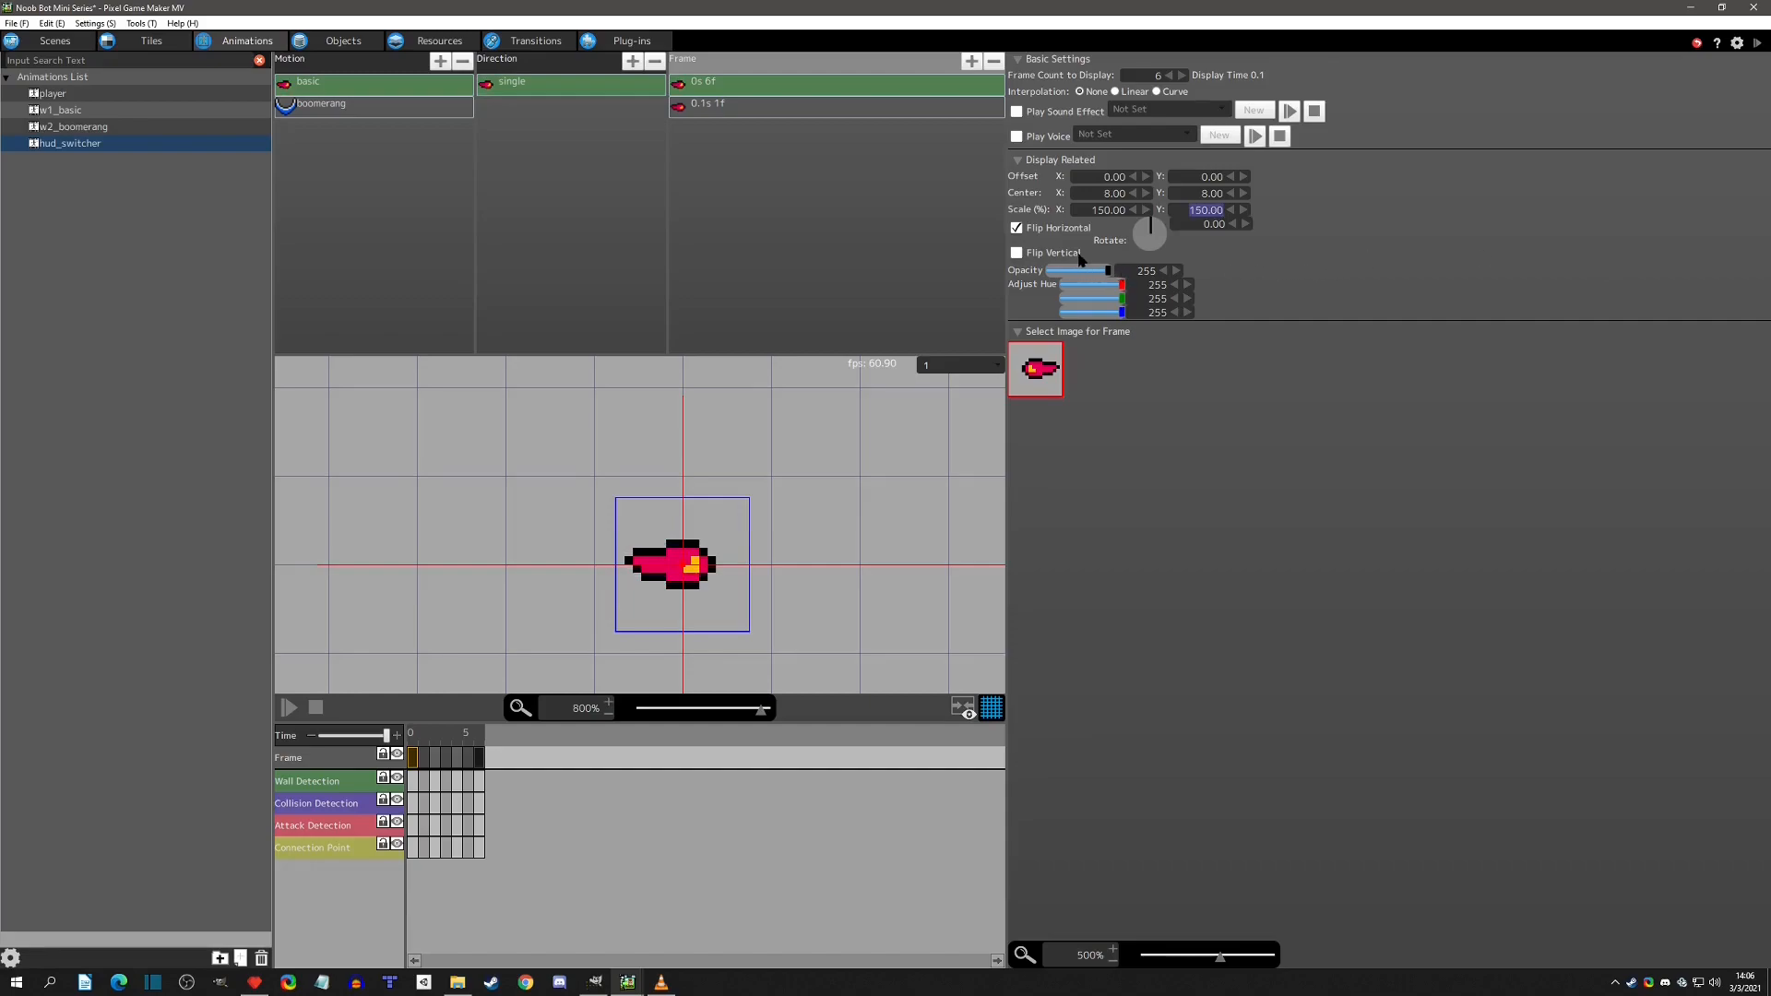
double_click(1100, 210)
double_click(1200, 209)
left_click(701, 107)
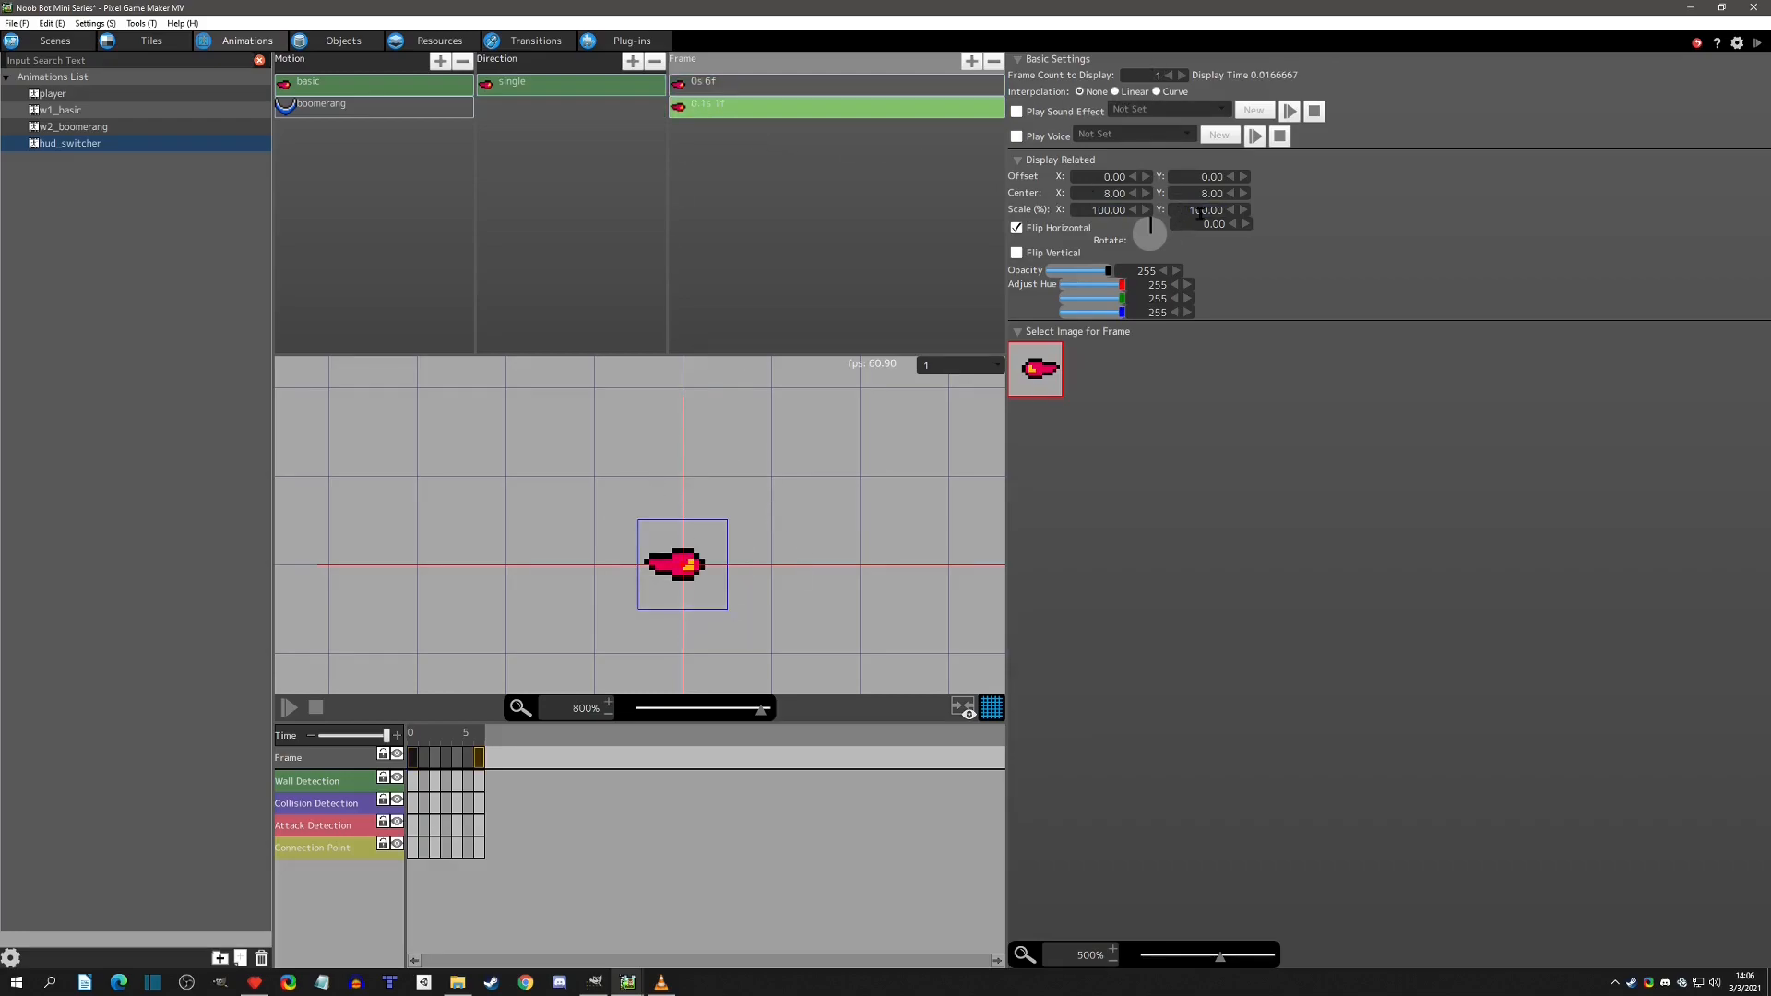
left_click(289, 707)
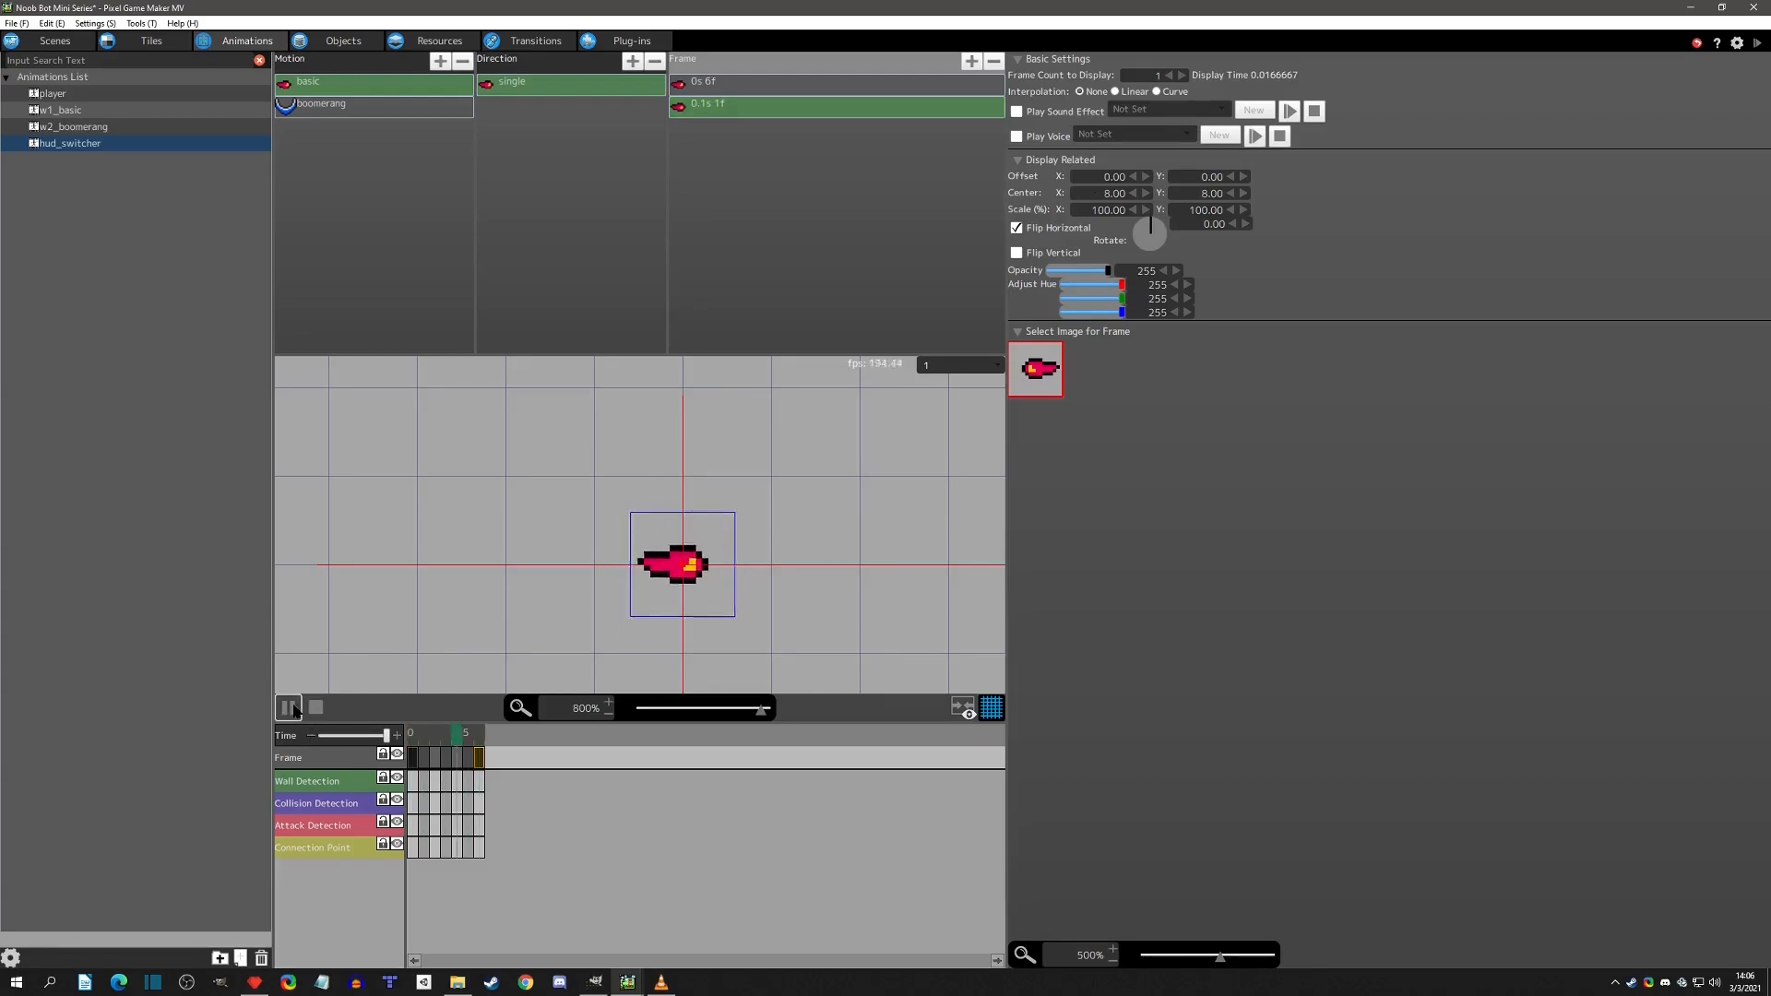
Duplicate the boomerang motion's frame and set the first frame to a display count of 6 with linear interpolation.
left_click(410, 107)
left_click(763, 83)
key("ctrl+v")
left_click(827, 84)
left_click(1137, 75)
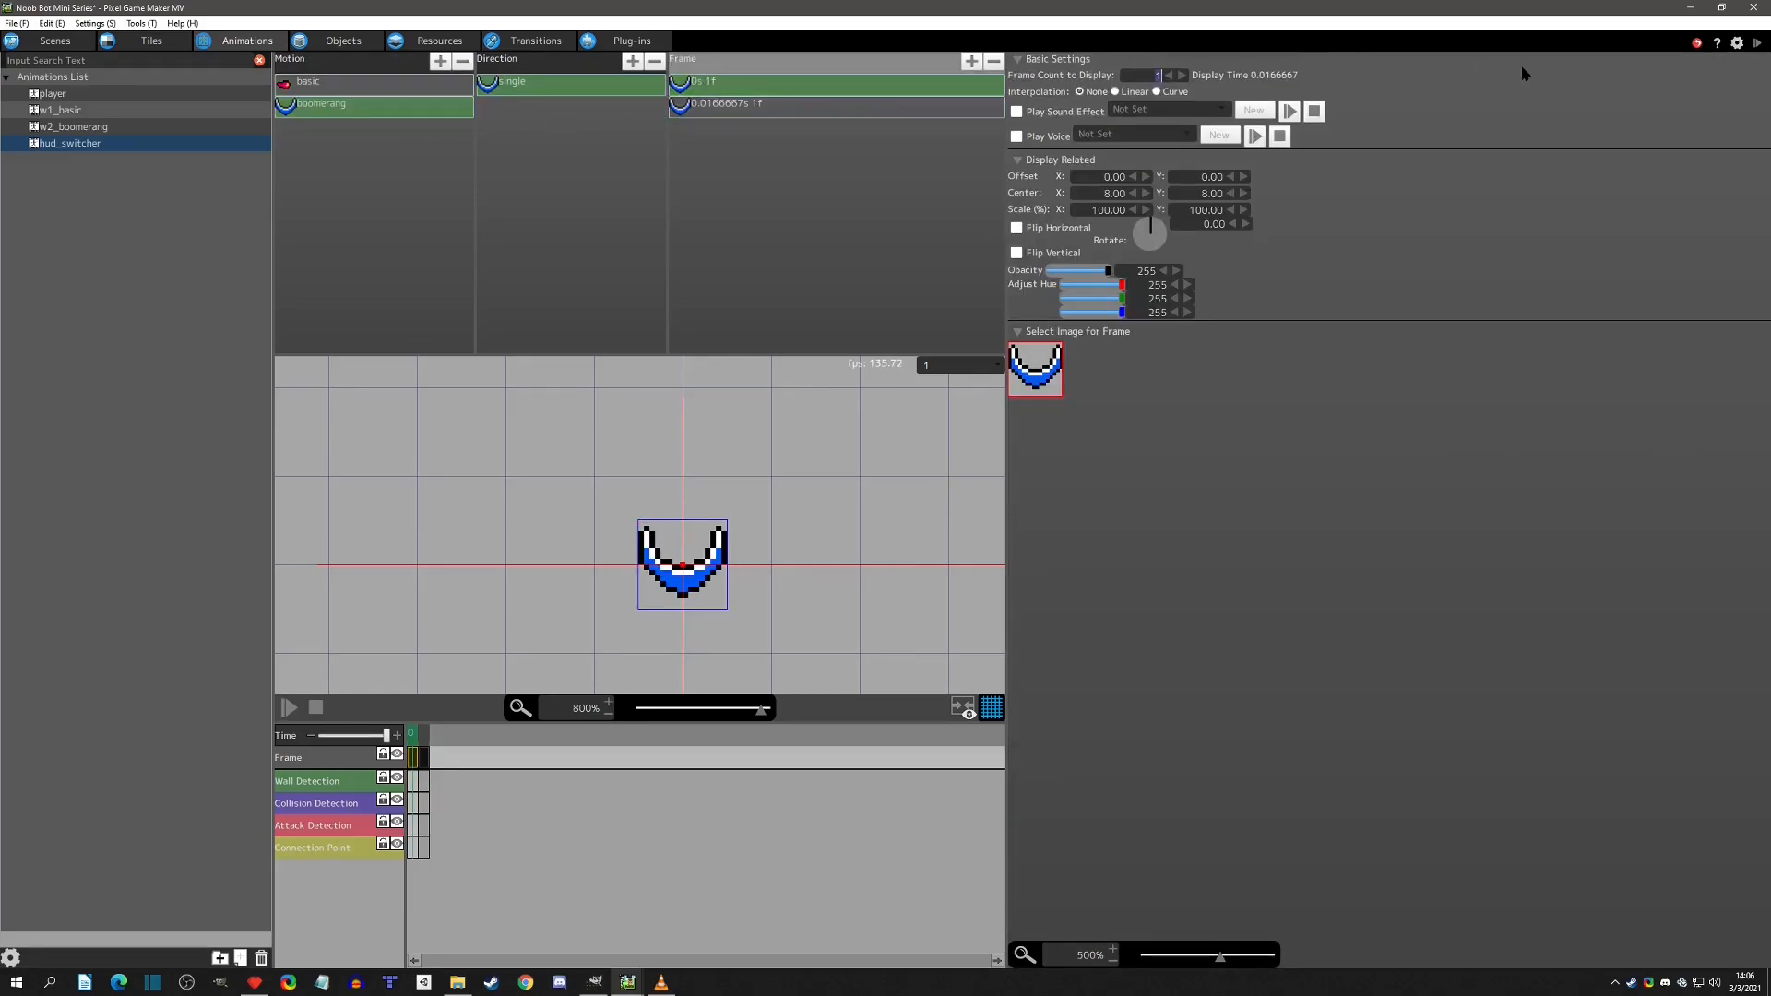
type("6")
Scale the boomerang motion's first frame to 150% in X and Y and preview the animation.
left_click(1107, 211)
type("1")
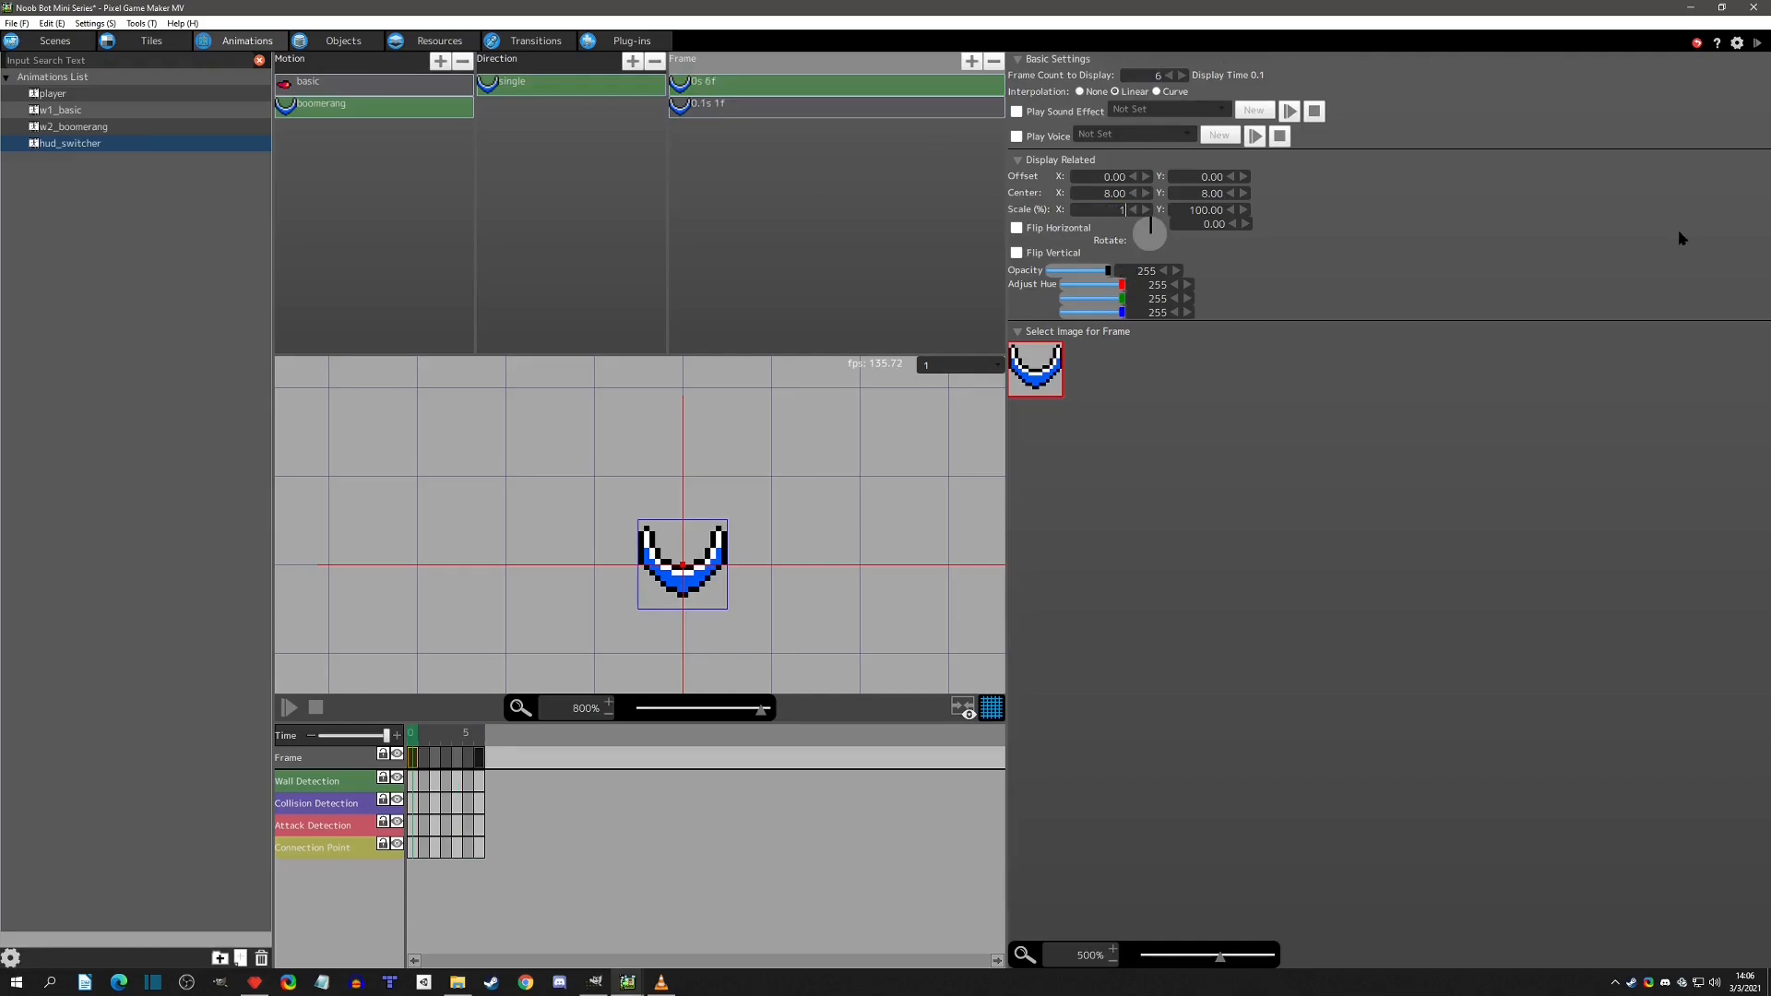
type("50")
key("Tab")
type("150")
key("Return")
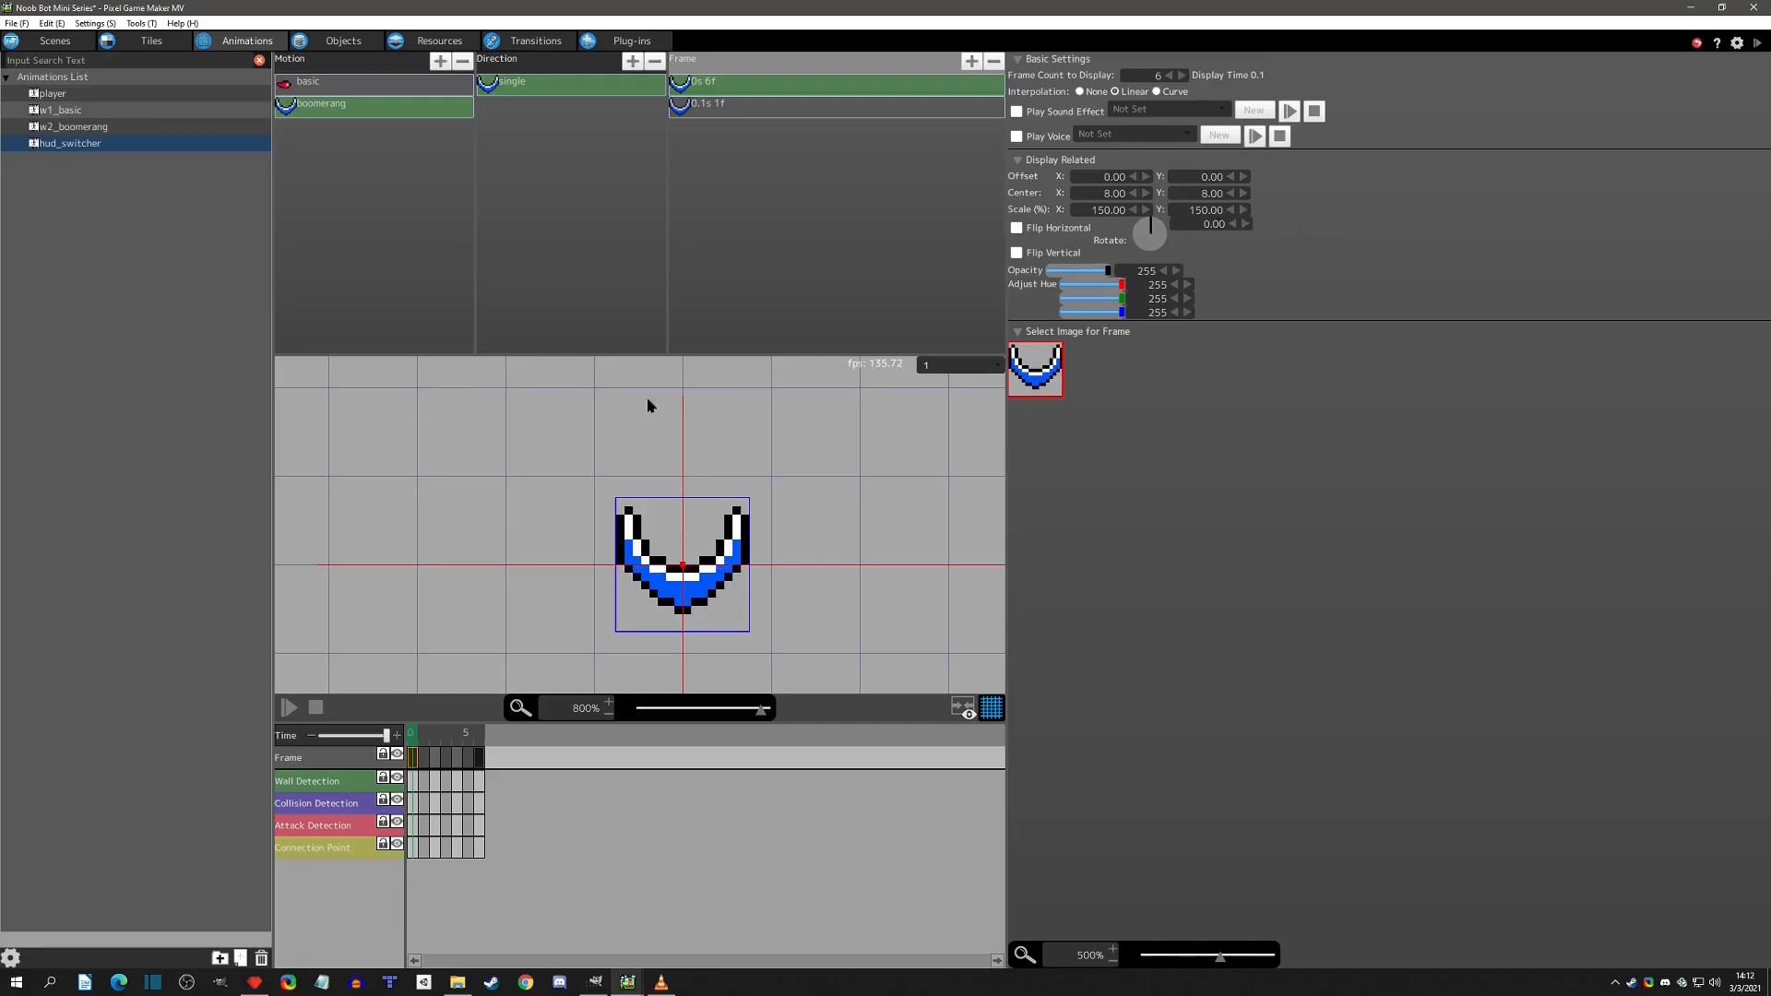
left_click(289, 708)
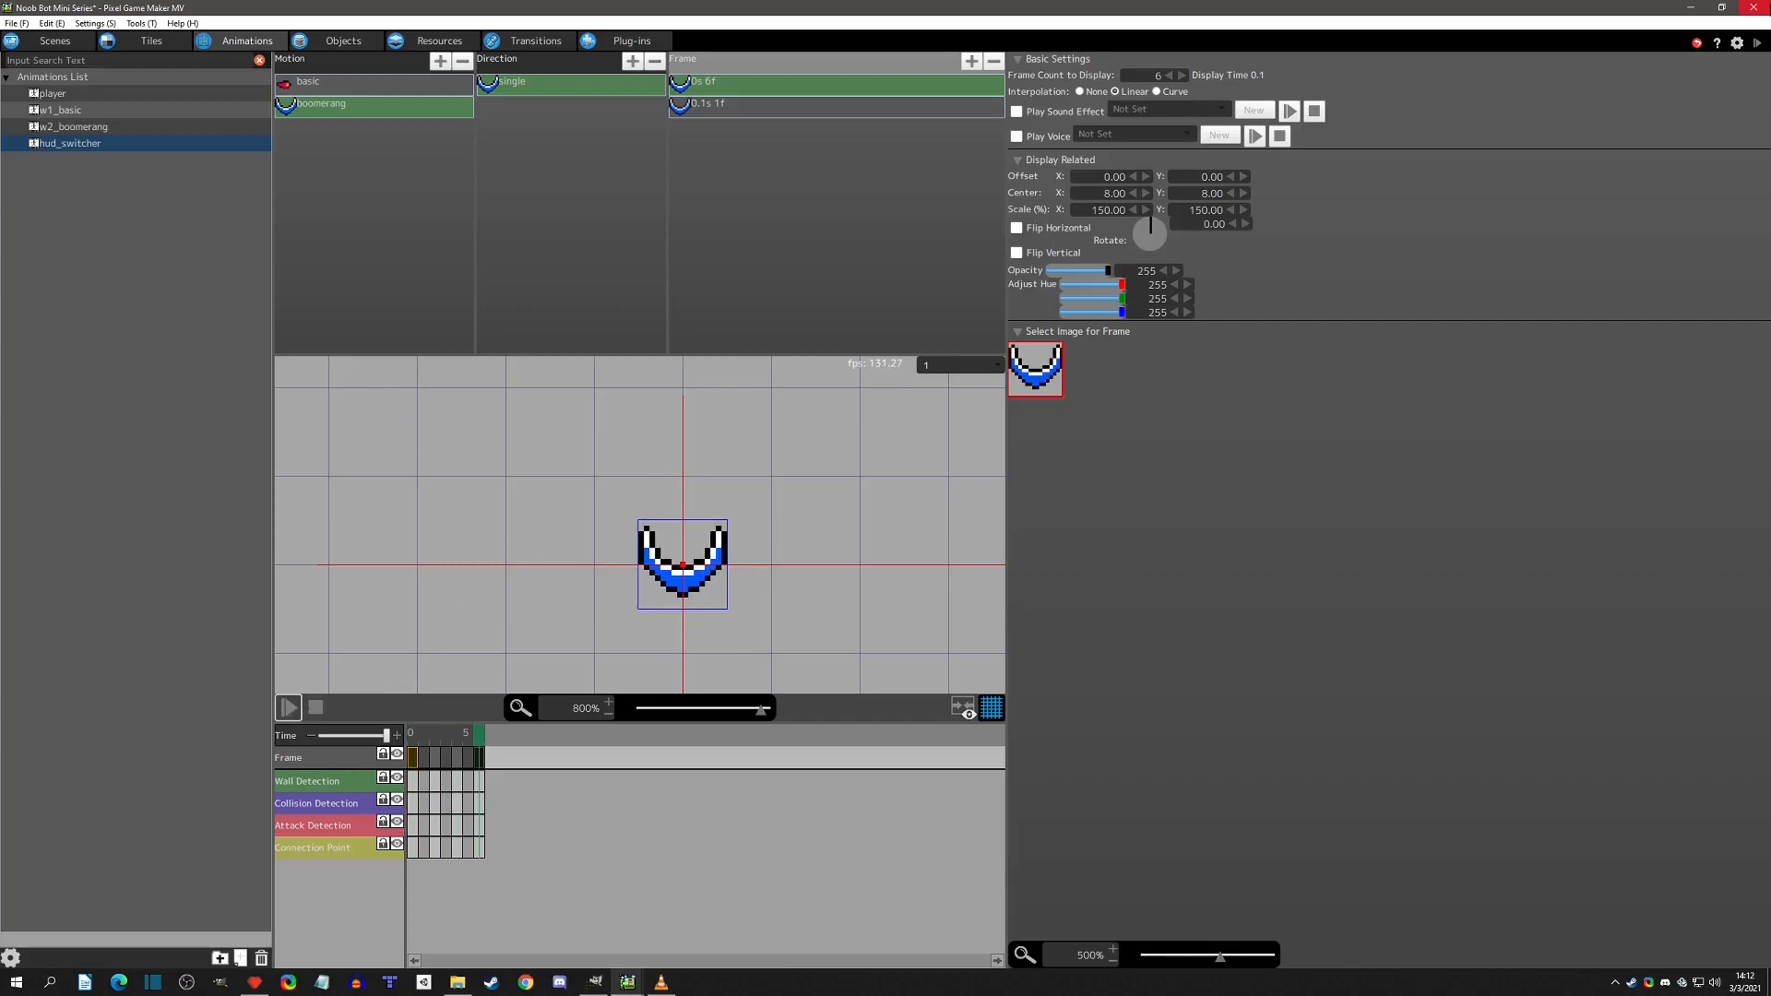
Test-play the game, toggling the weapons repeatedly to check the HUD icon's scaling animation, and close the game window.
left_click(1758, 43)
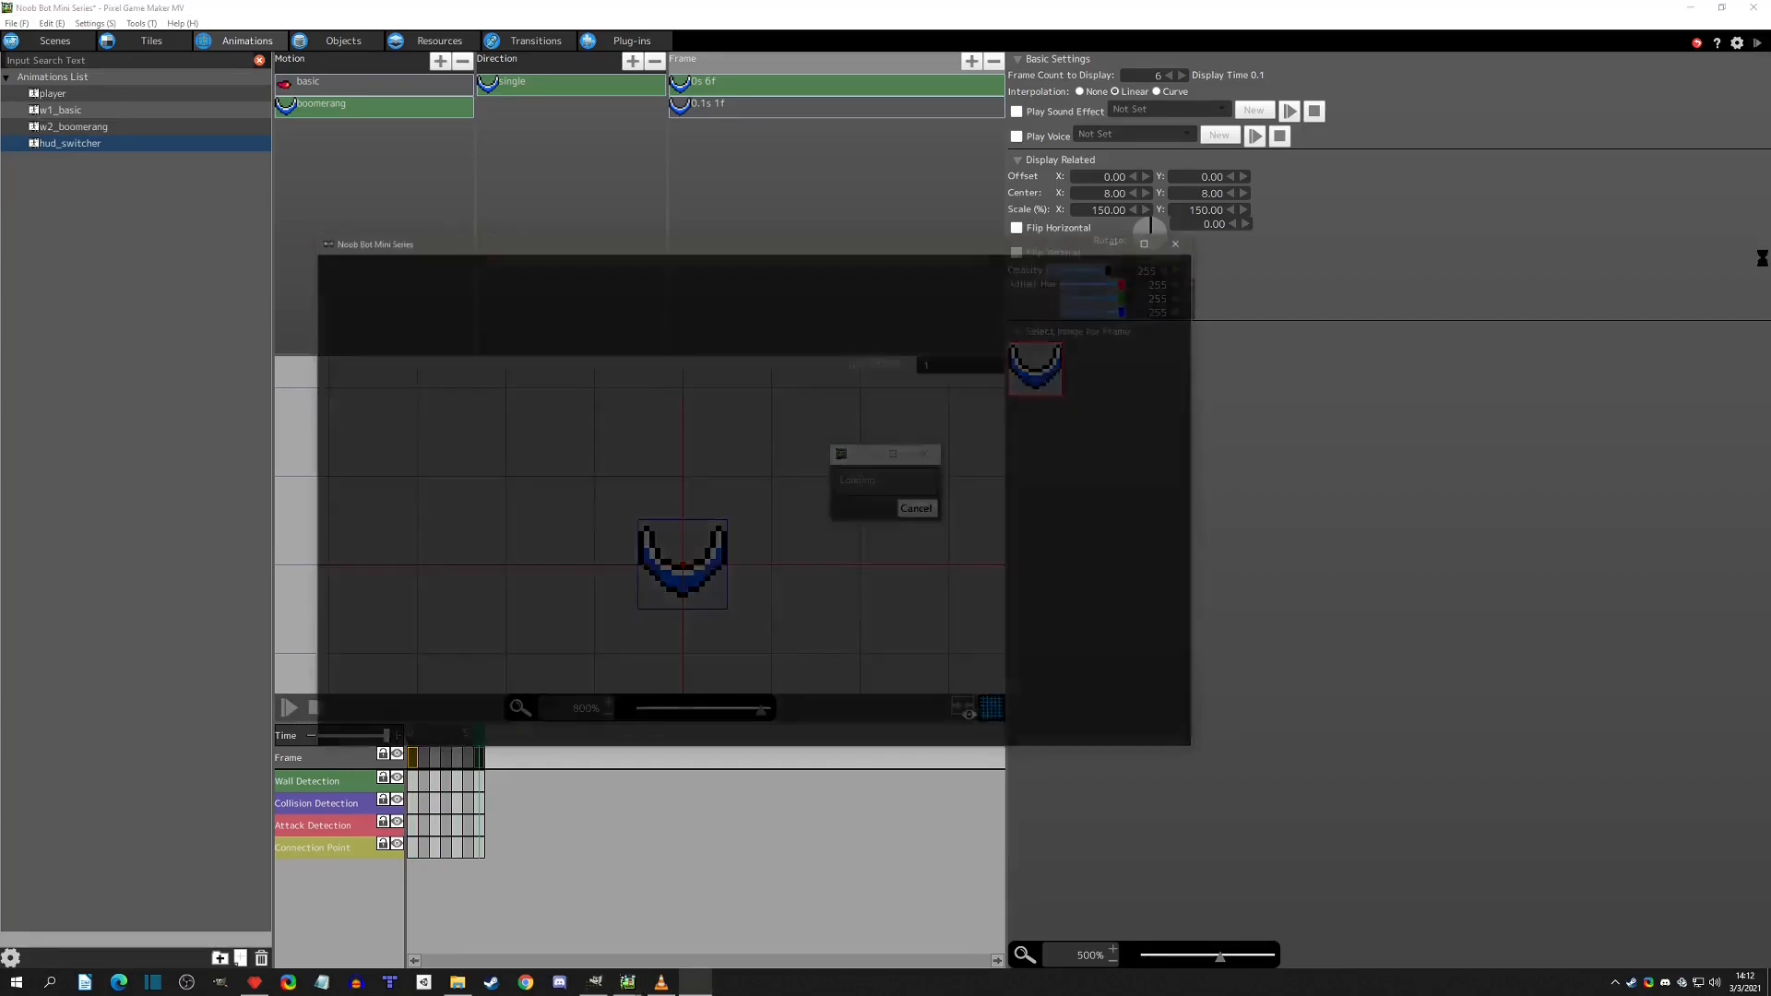
key("Right")
key("z")
key("q")
key("q")
key("q")
key("q")
key("q")
key("q")
key("q")
key("q")
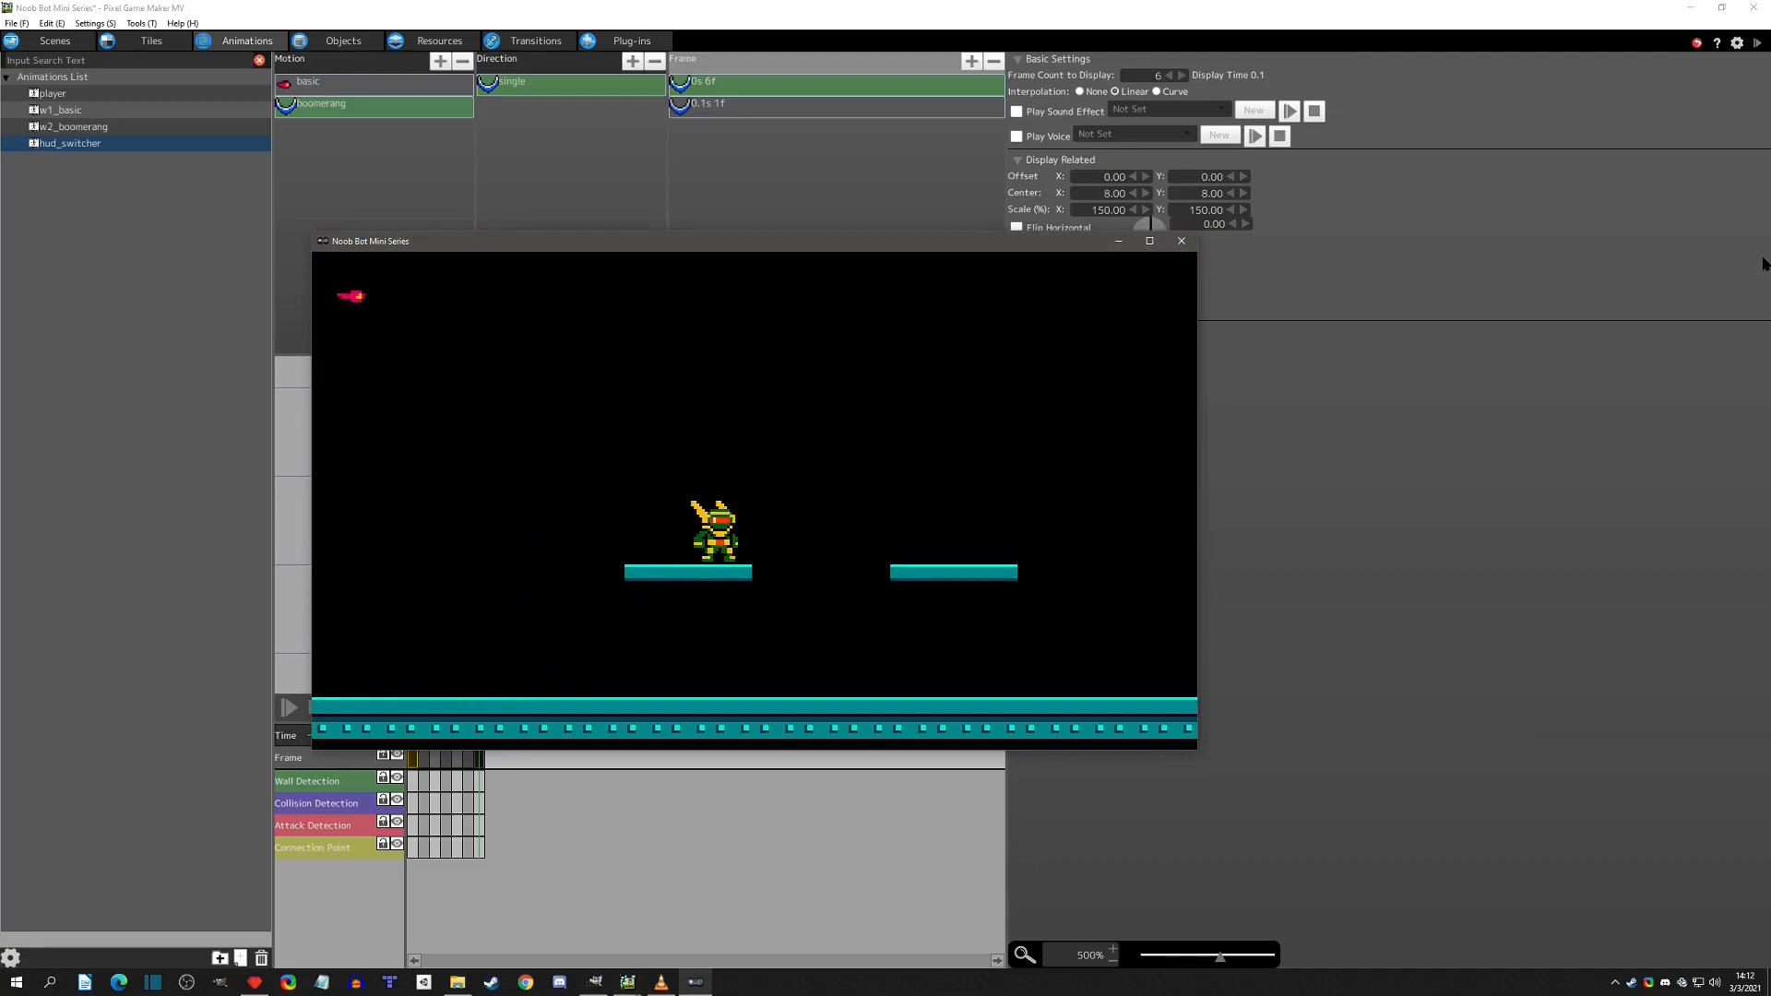
left_click(1182, 241)
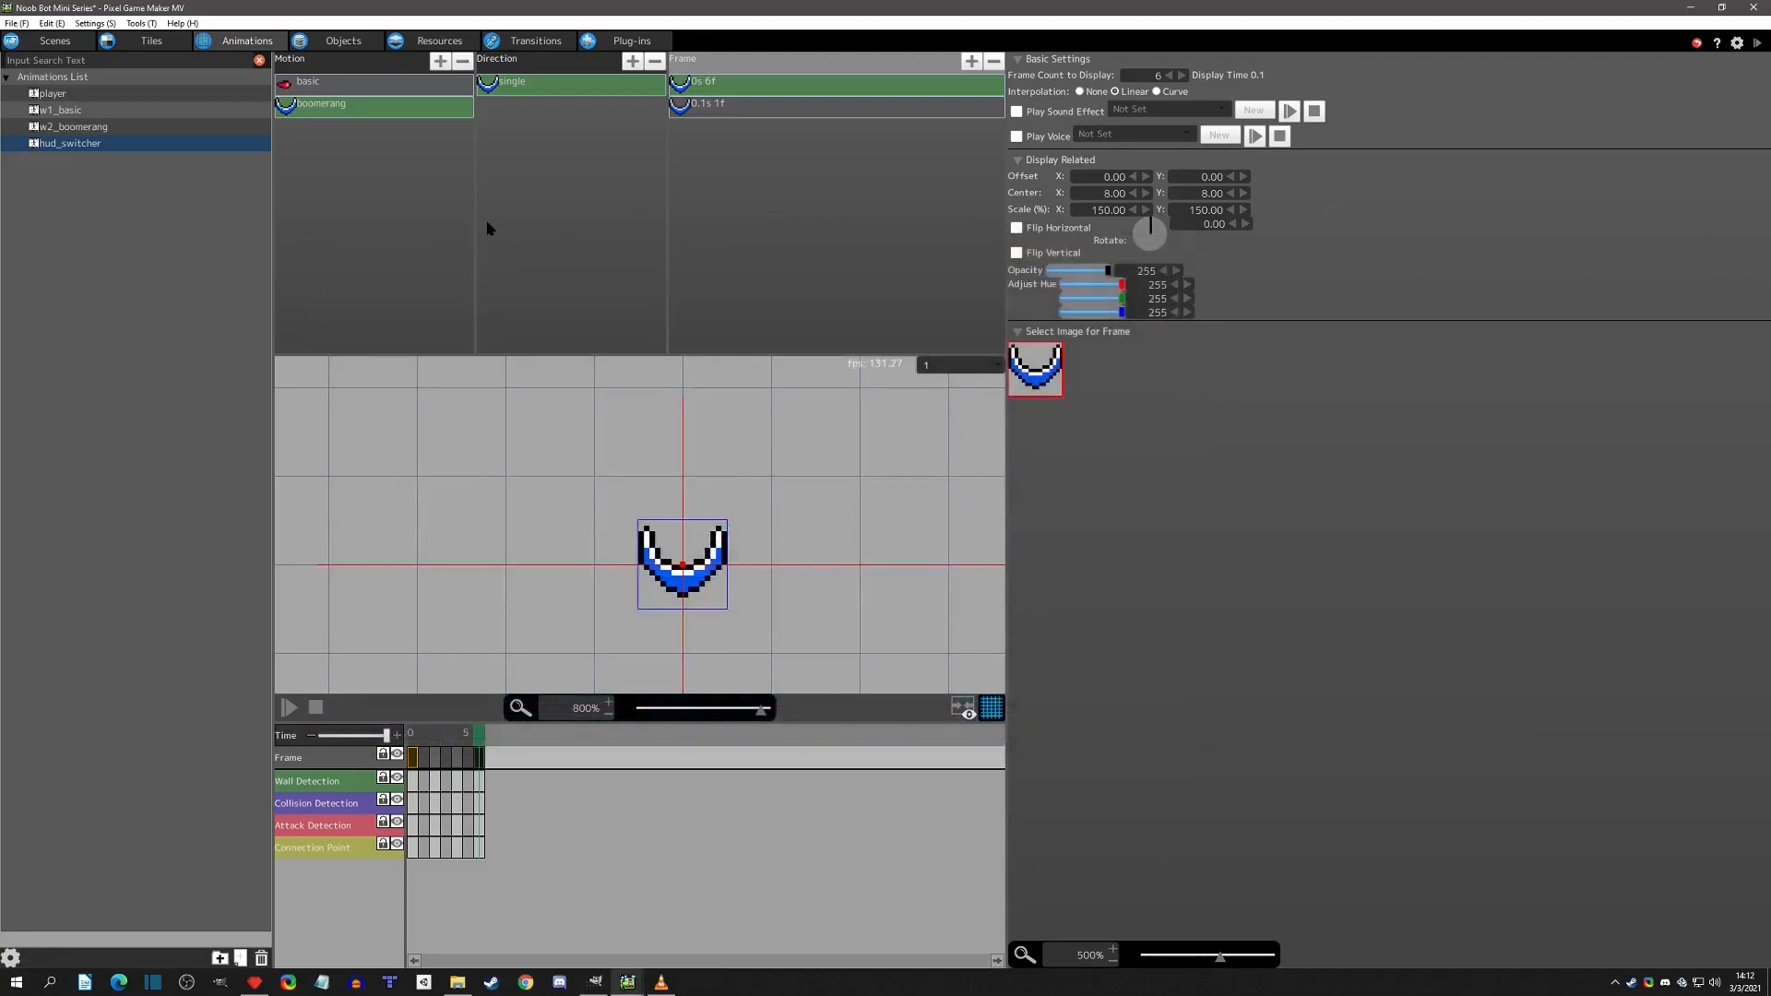
Add an Apply Filter Effects on Object runtime action to hud_switcher's basic selected: selected color white, opacity 200, completion time 0.00.
left_click(355, 39)
left_click(728, 408)
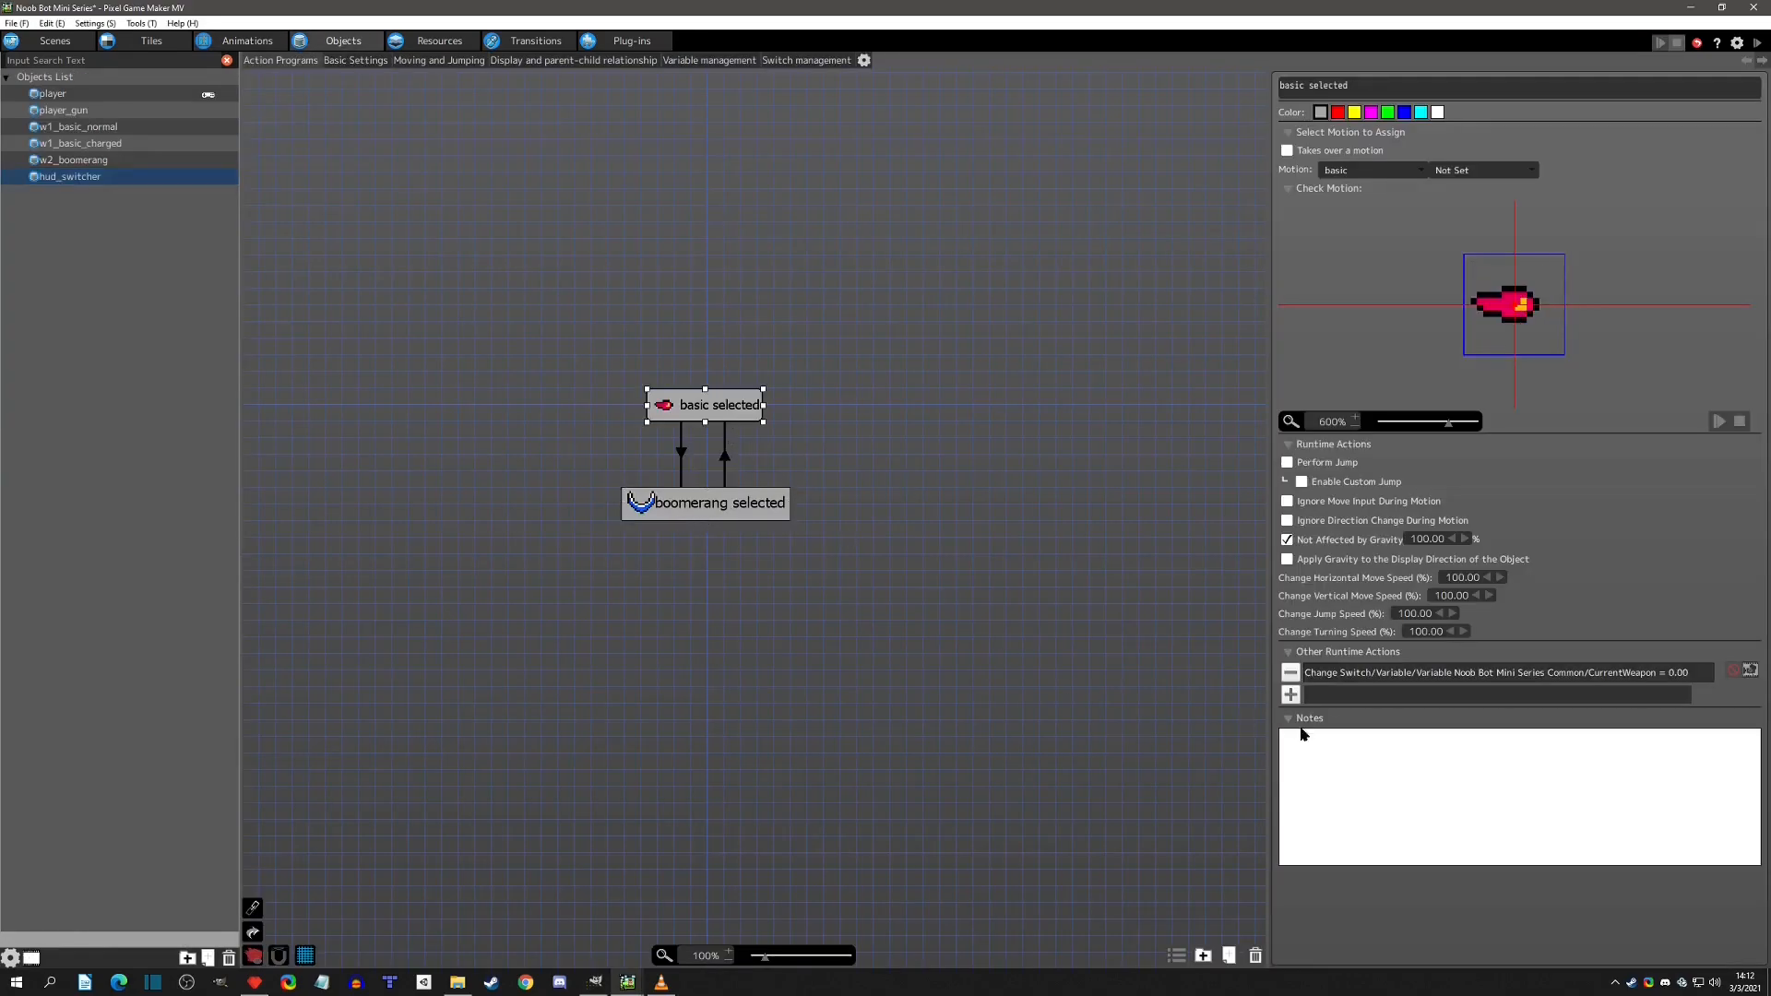
left_click(1291, 693)
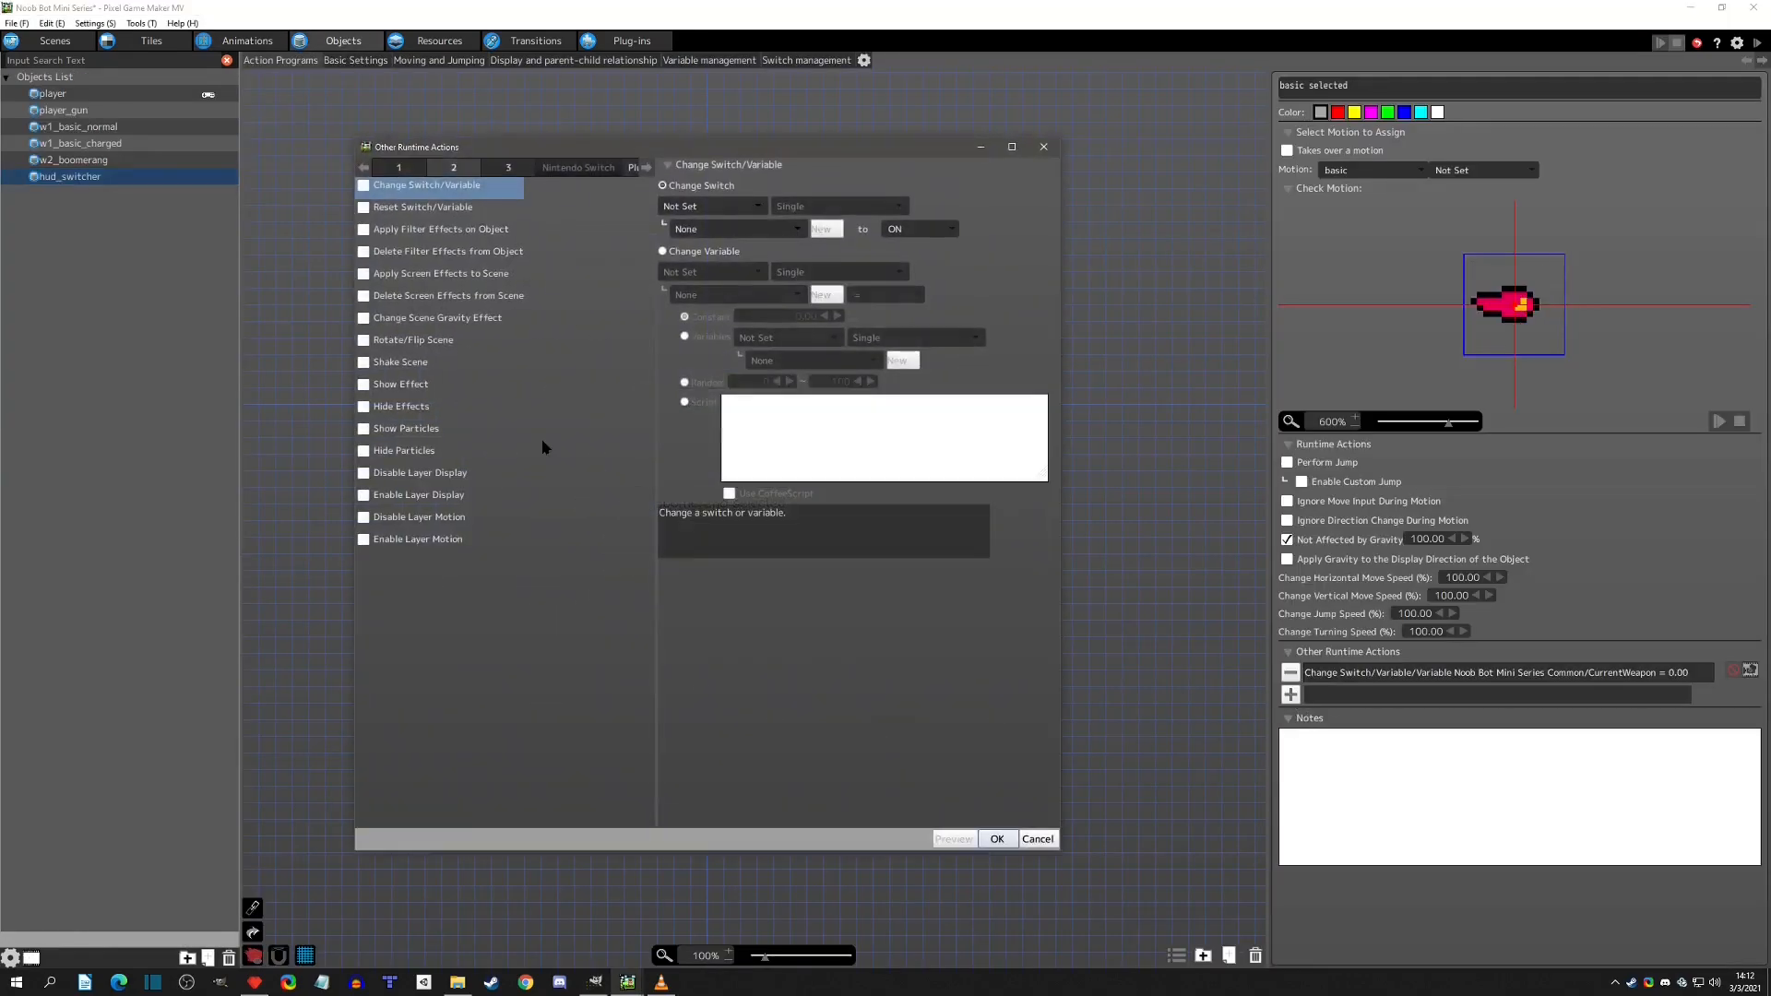
left_click(364, 229)
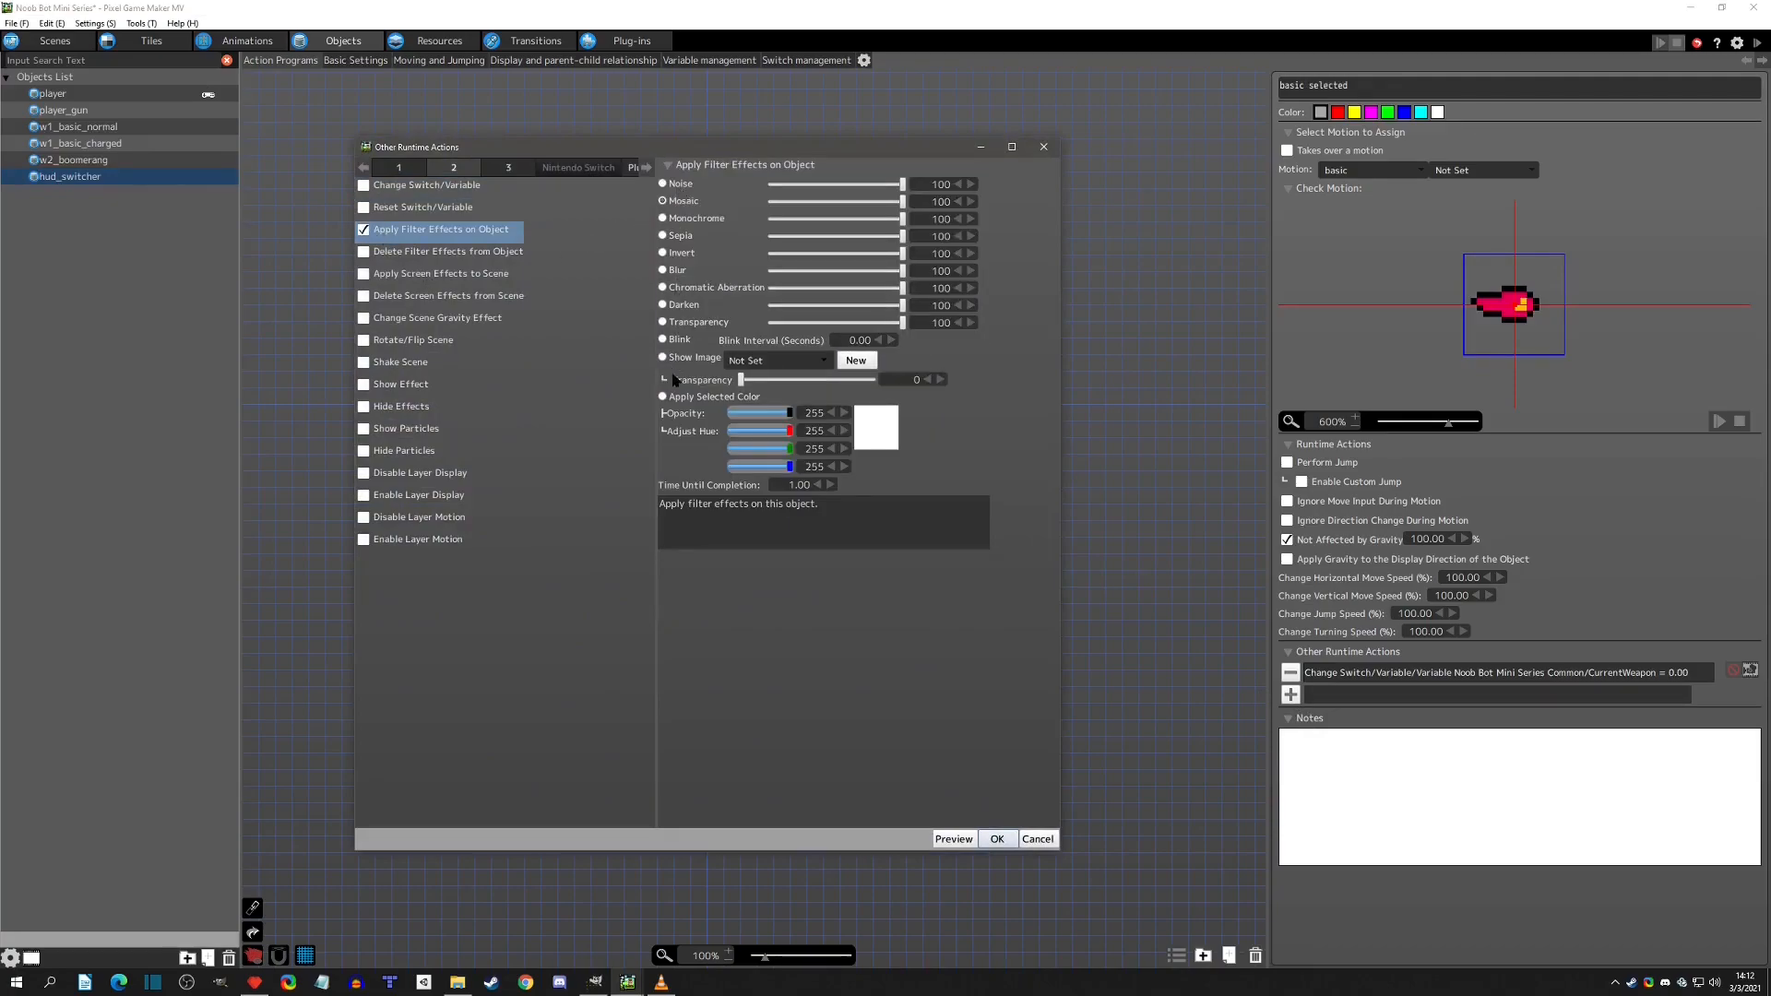
double_click(813, 414)
type("200")
left_click(1056, 443)
double_click(793, 487)
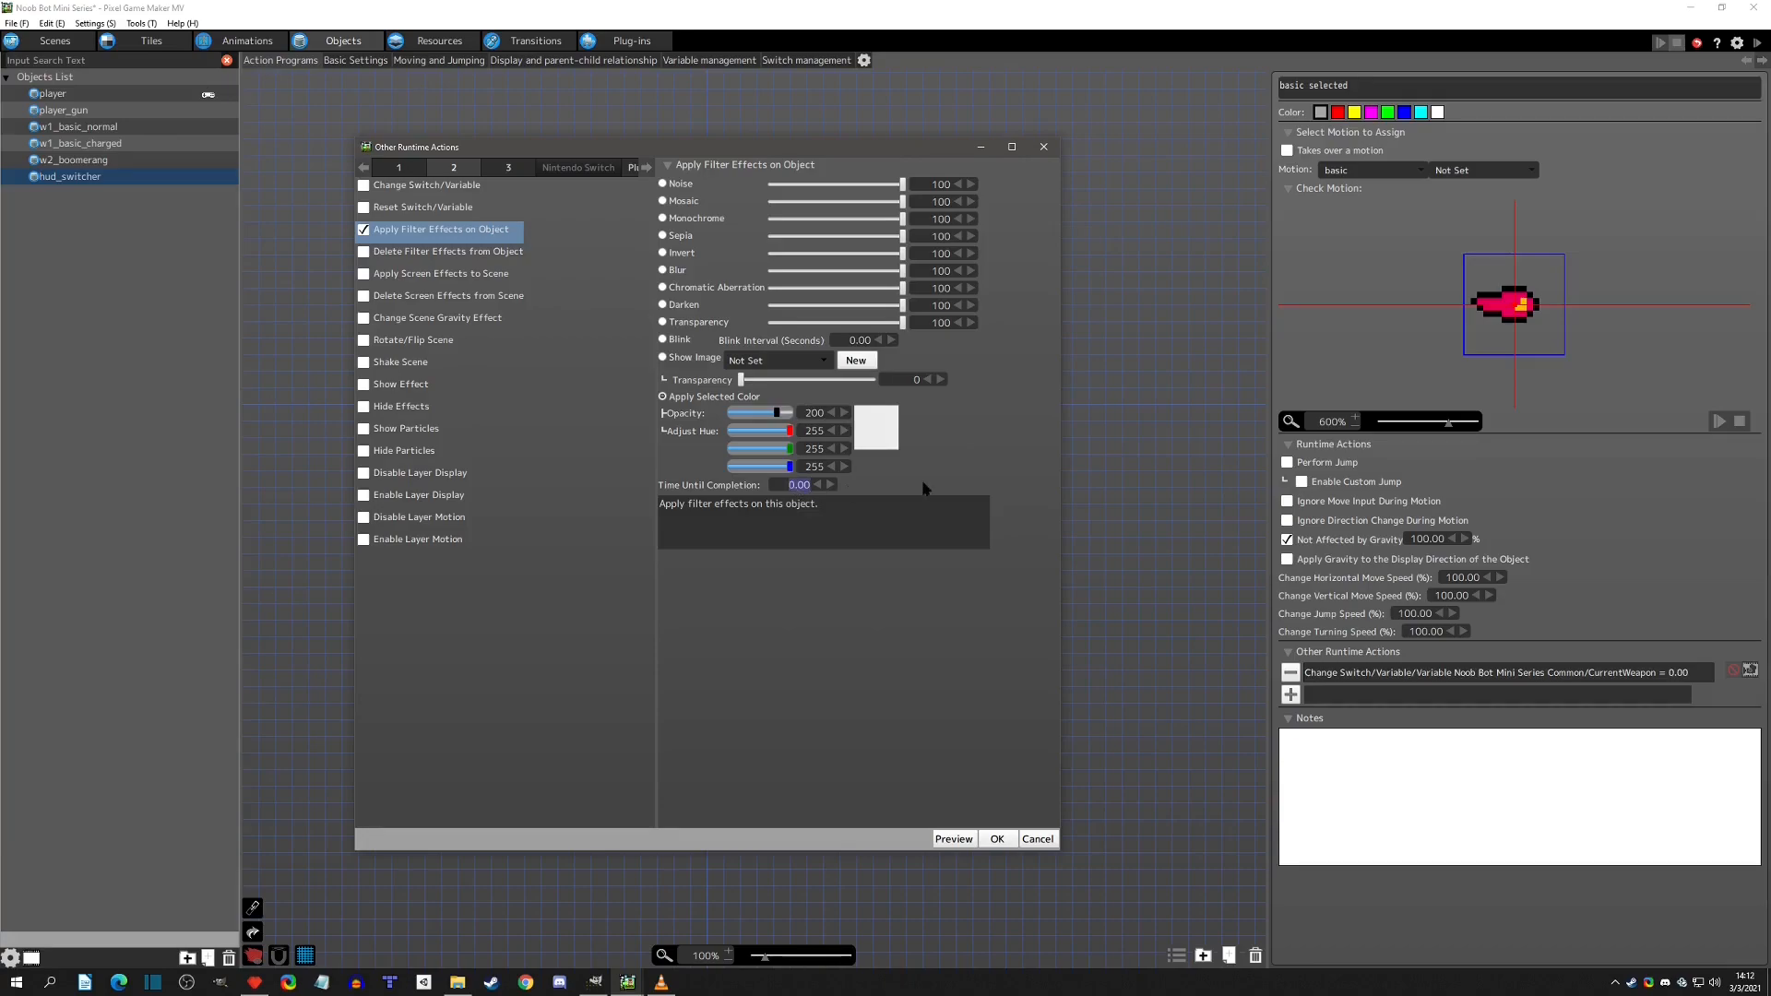
left_click(998, 839)
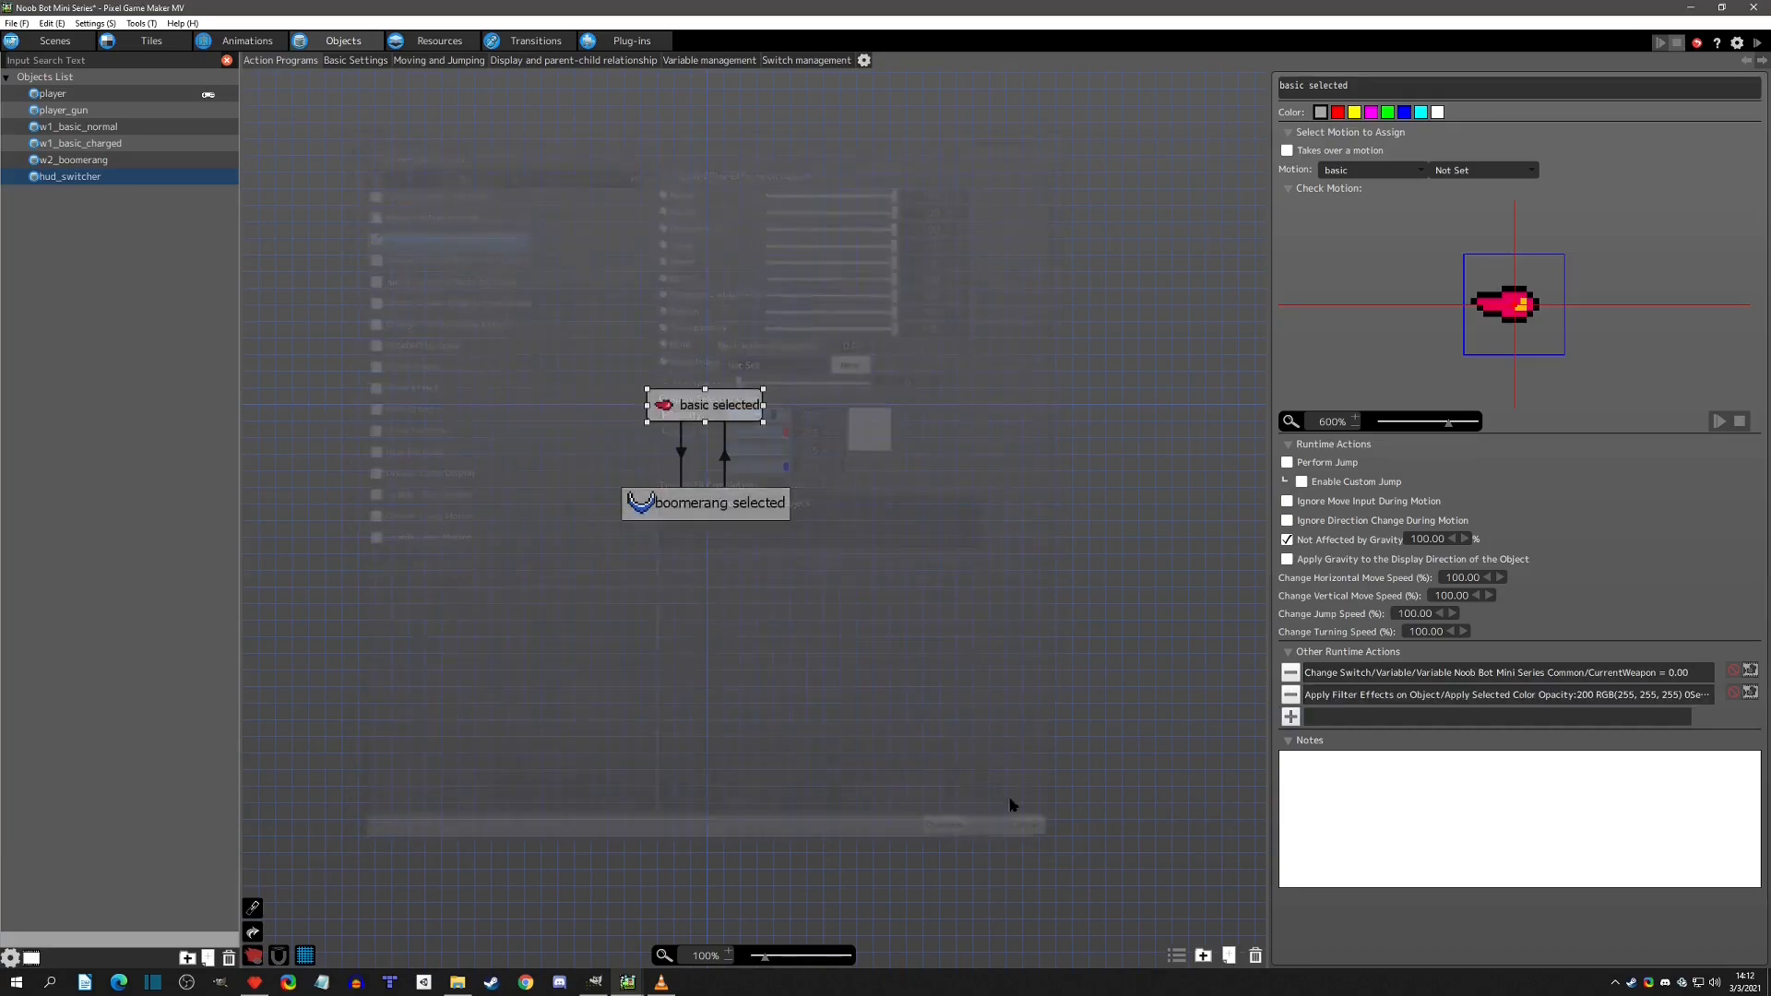
Add a Wait runtime action of 0.10 seconds, targeting This Runtime Action, to hud_switcher's basic selected.
left_click(1291, 718)
left_click(508, 168)
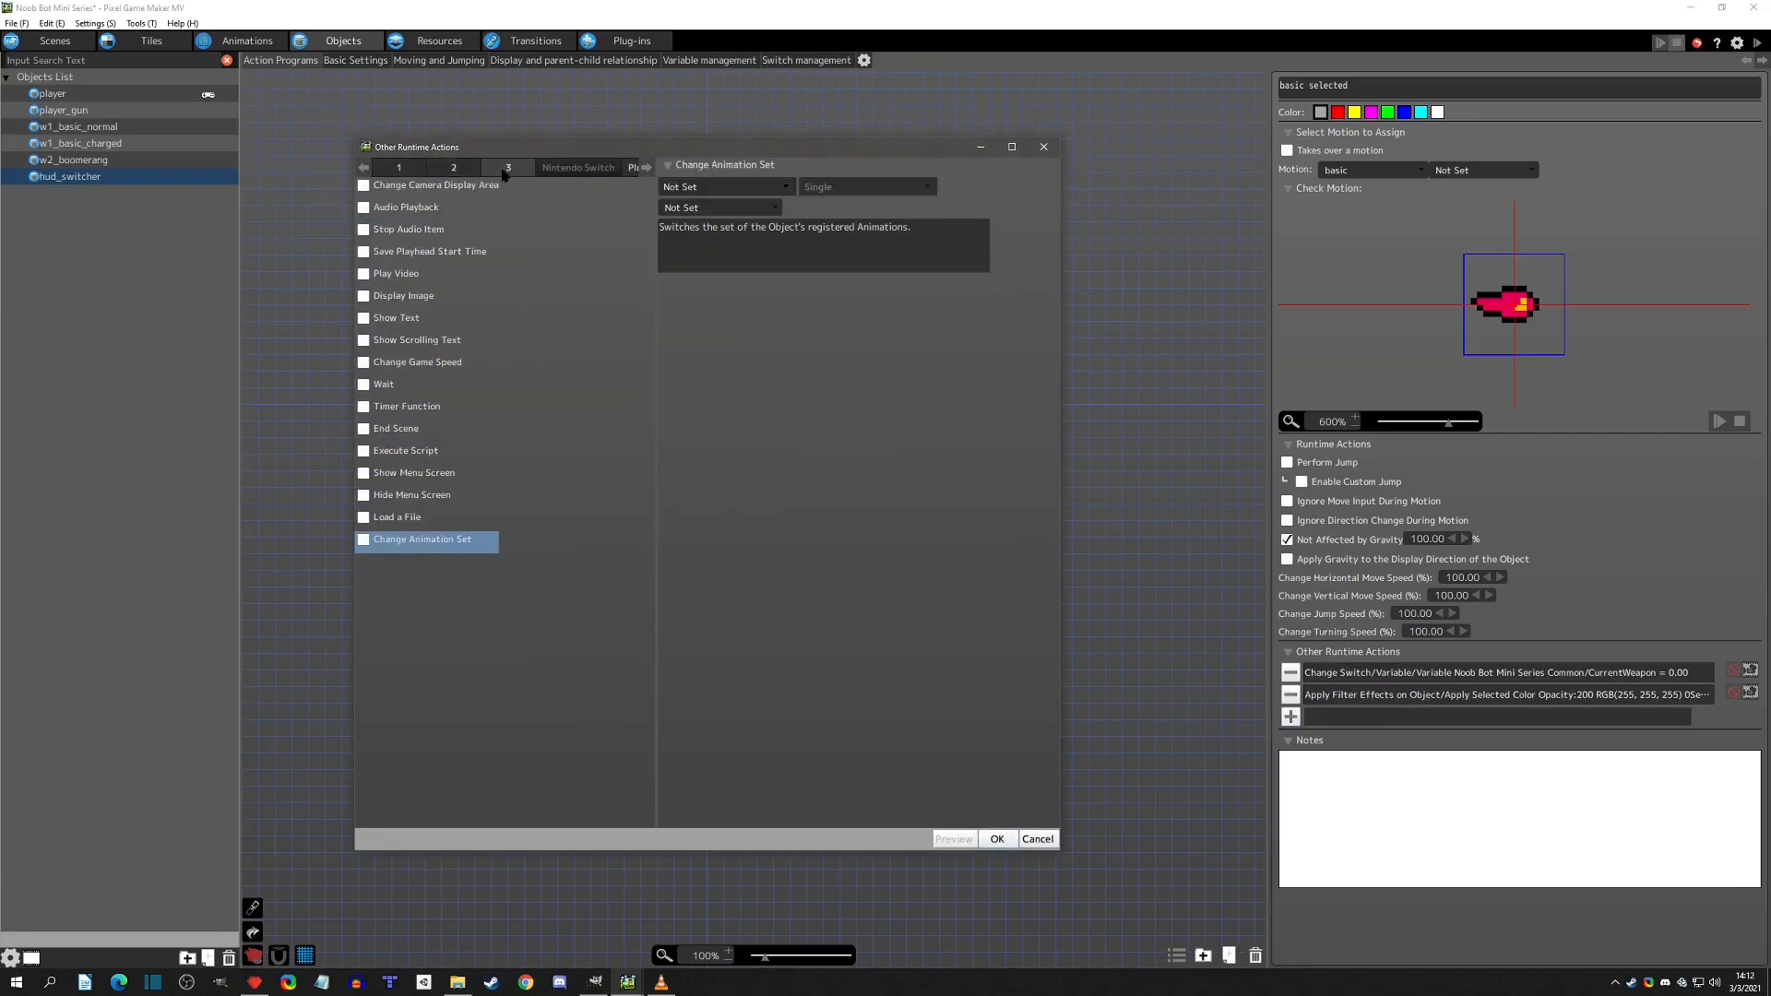
left_click(458, 171)
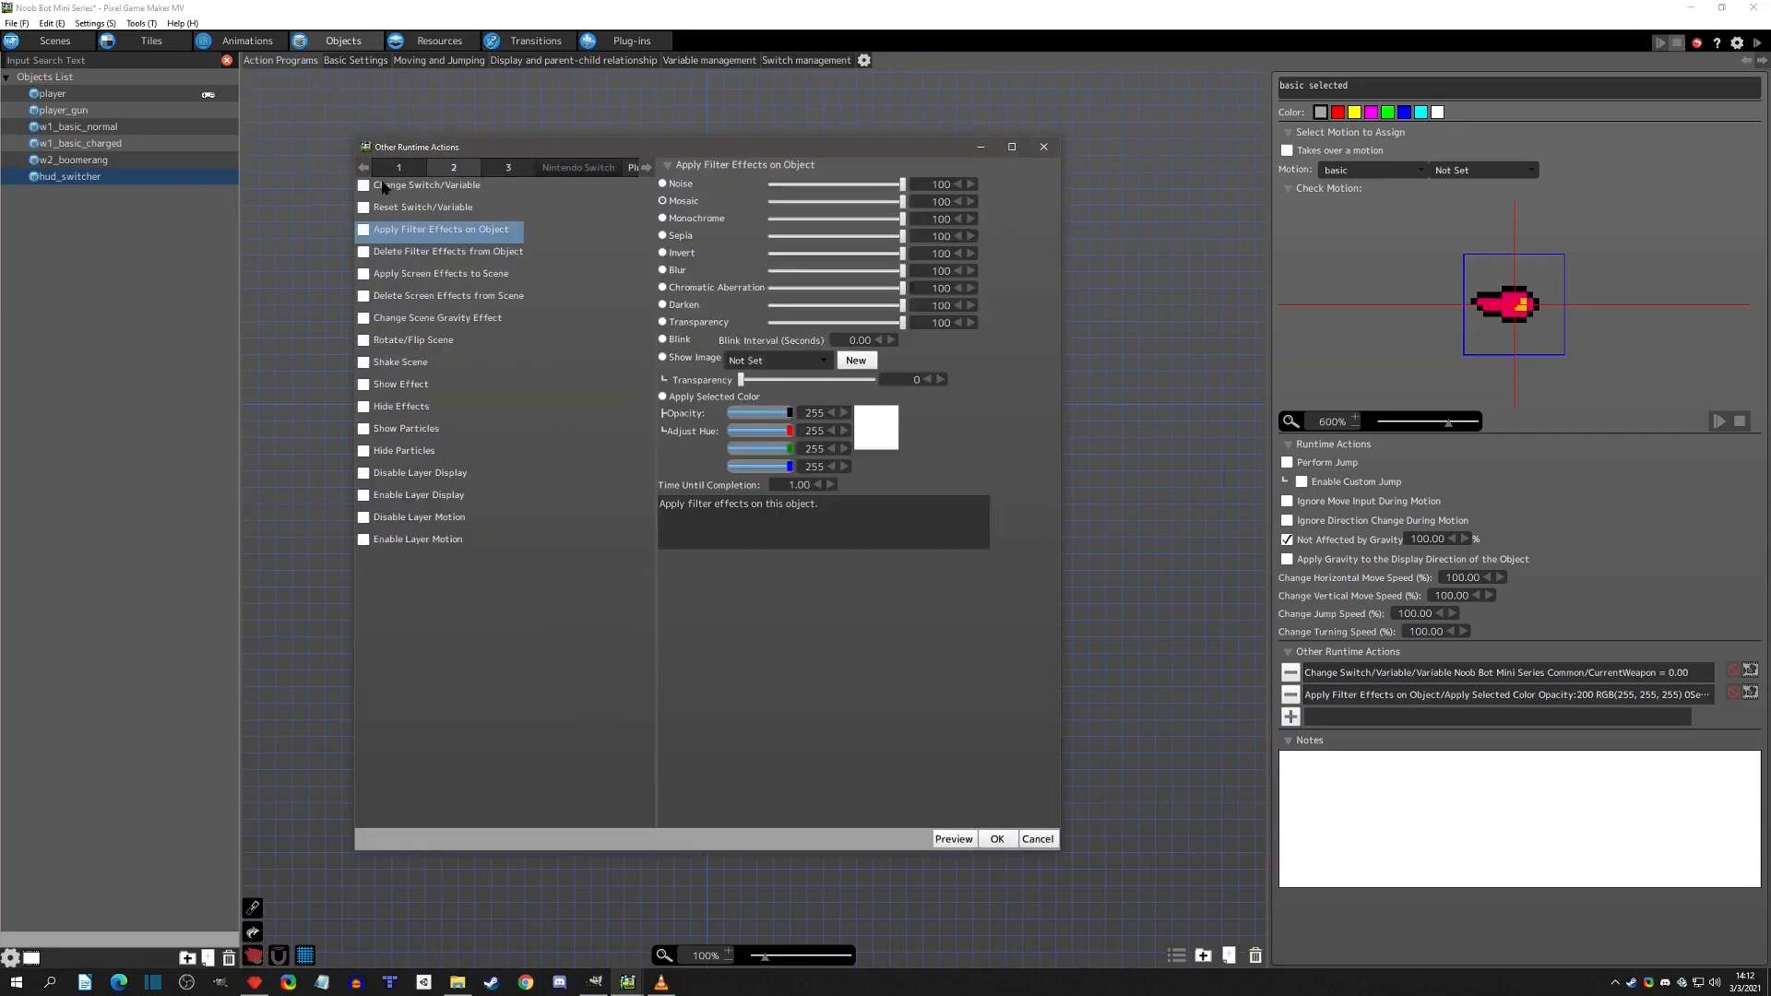
left_click(401, 166)
left_click(504, 169)
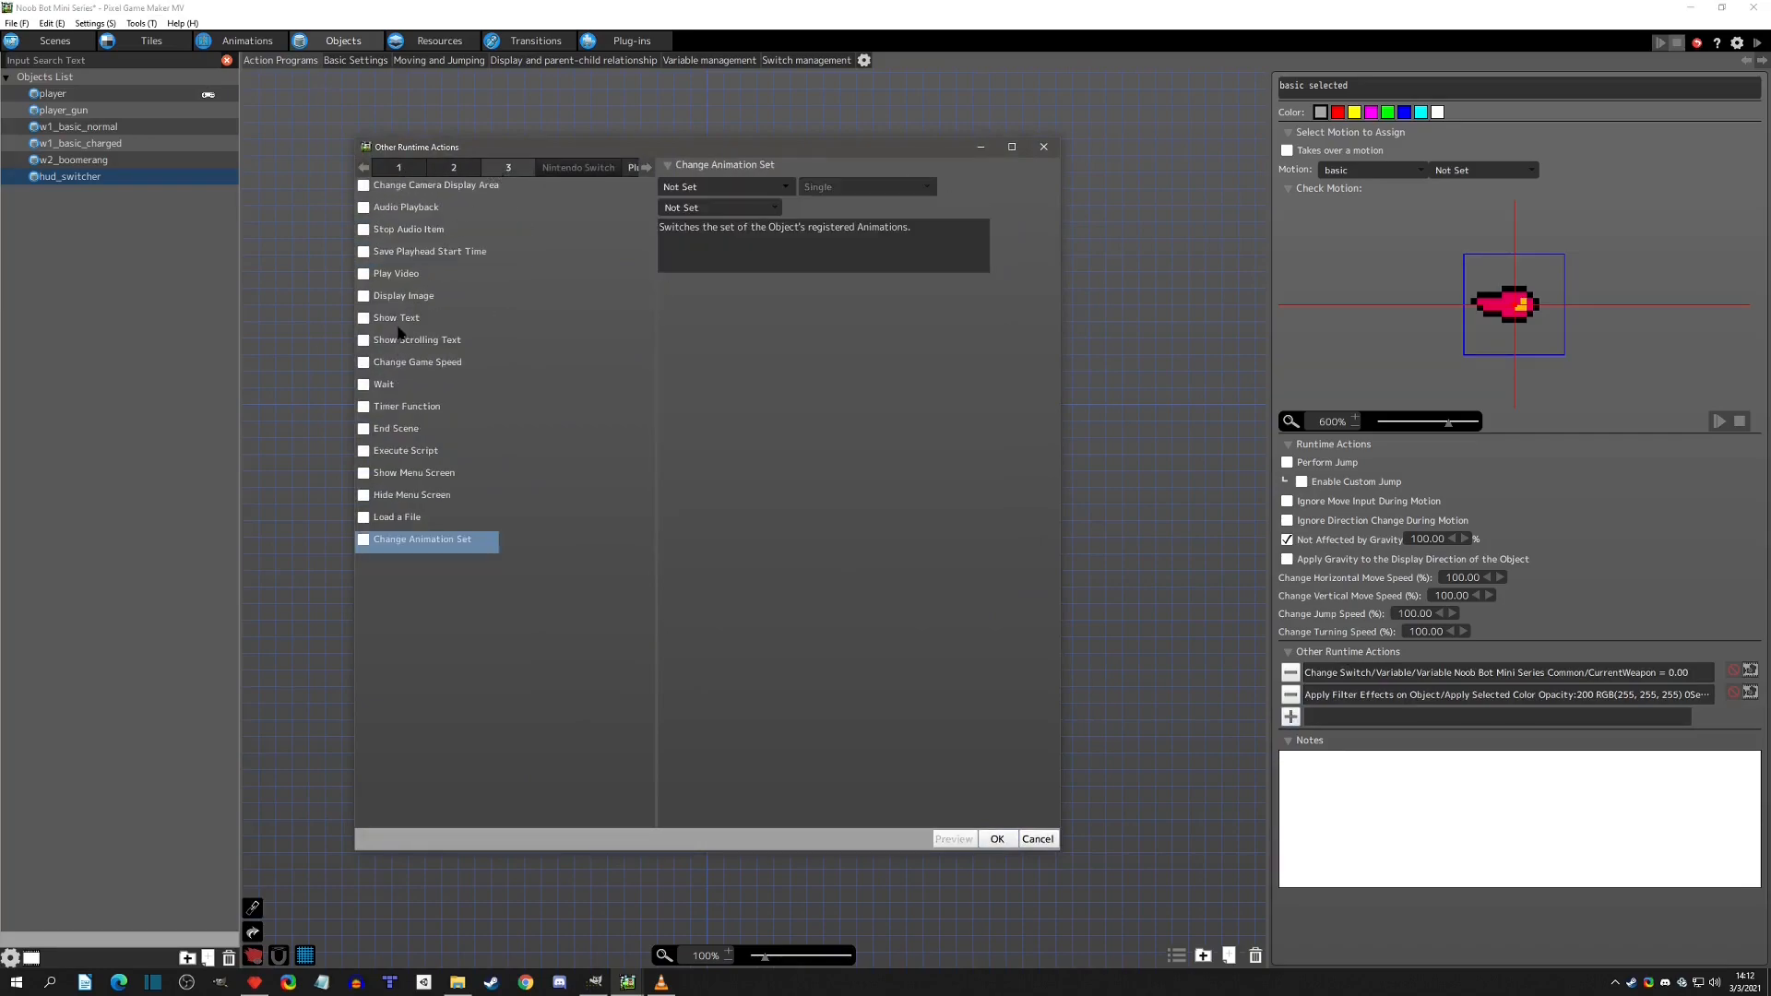
left_click(365, 385)
double_click(738, 181)
type("0.1")
key("Return")
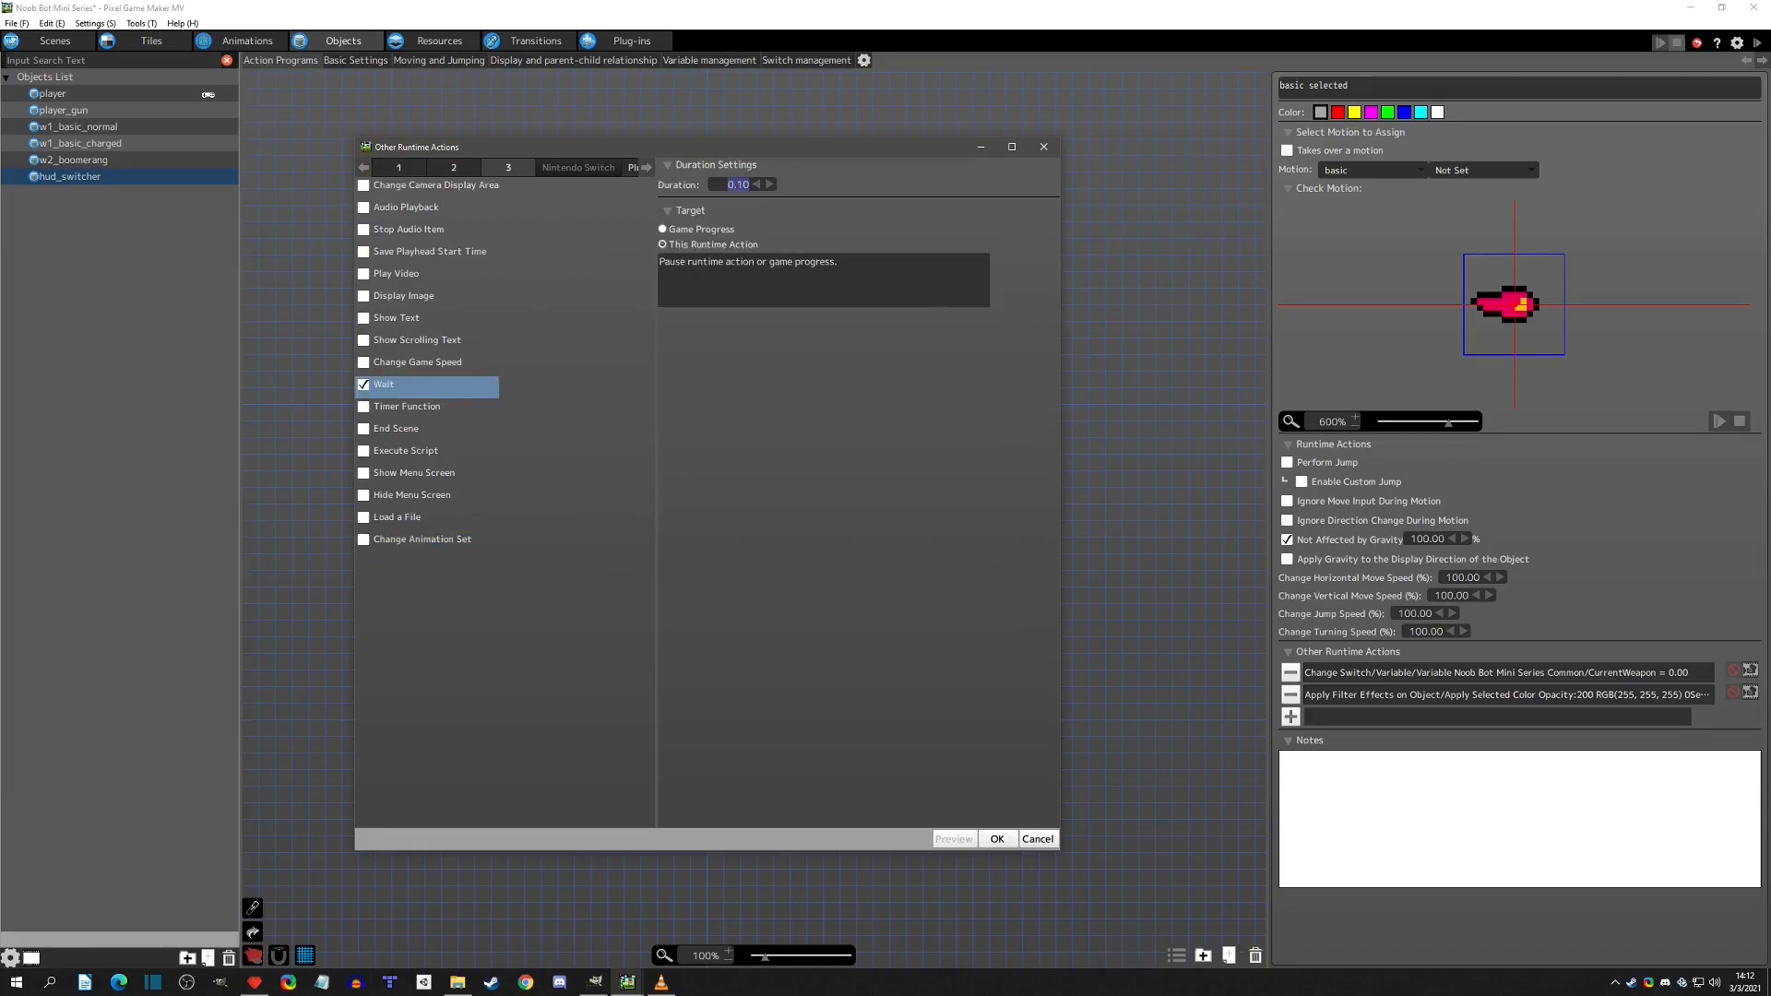
left_click(997, 838)
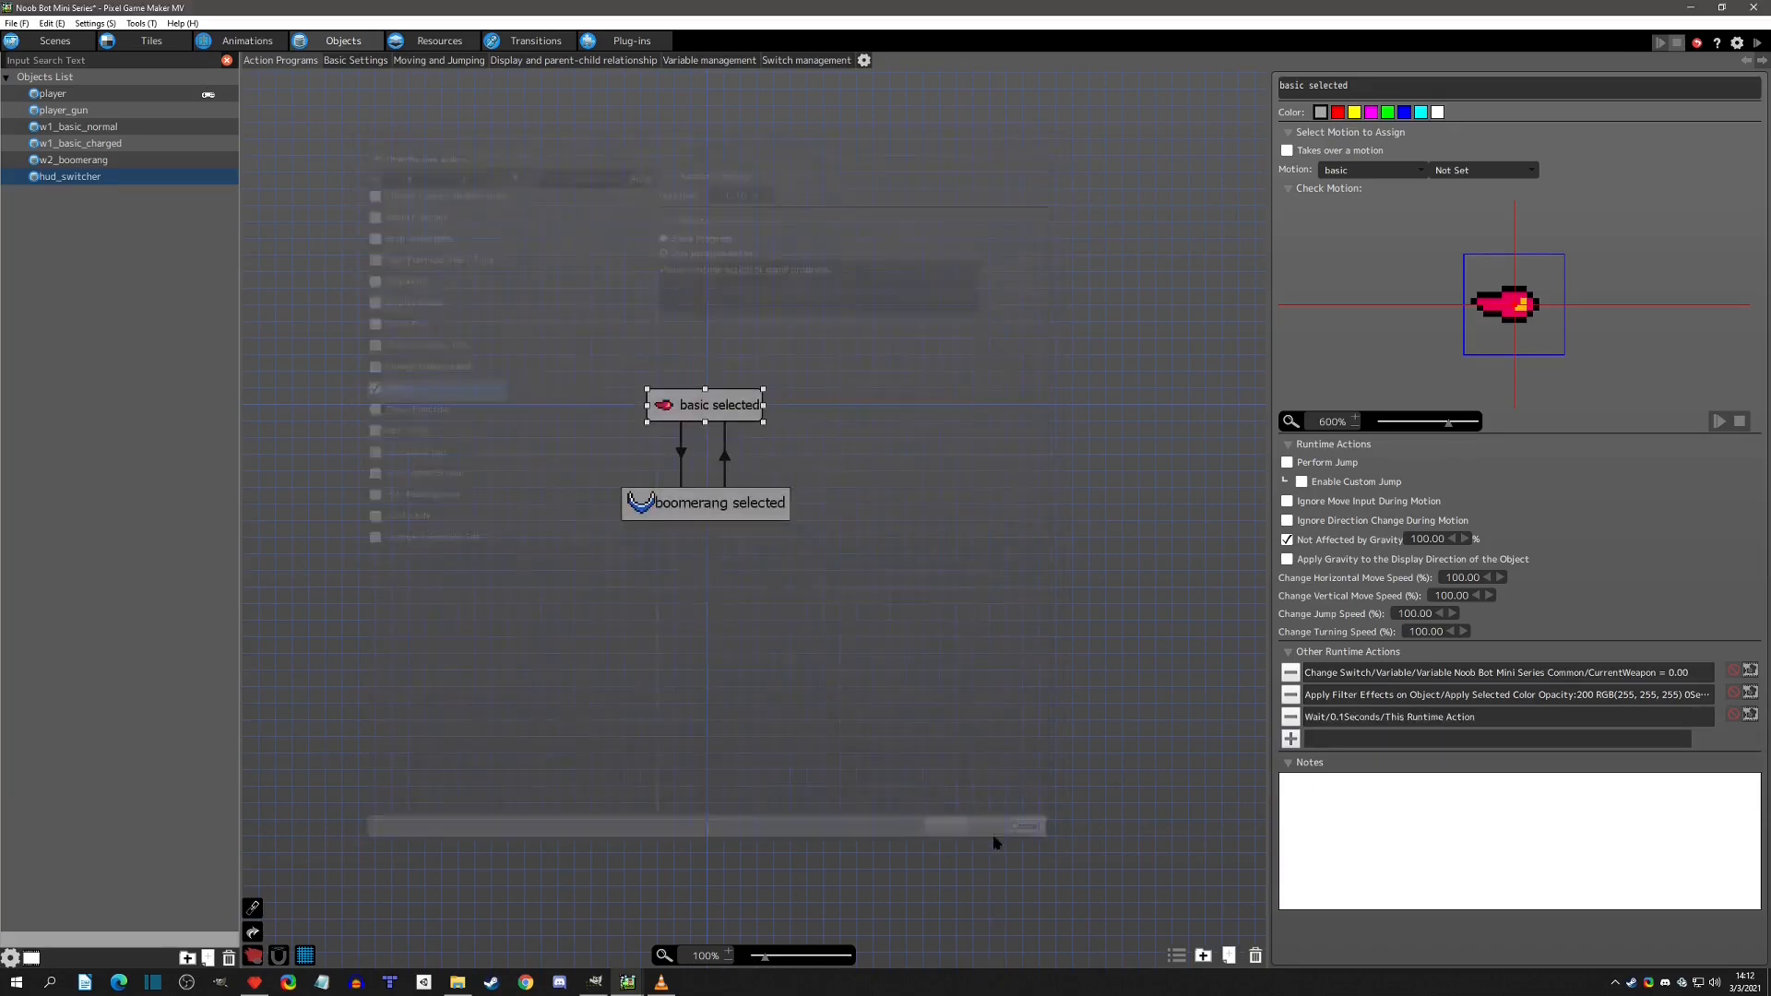
Add a Delete Filter Effects from Object runtime action to basic selected, removing Apply Selected Color with completion time 0.2 seconds.
double_click(1377, 719)
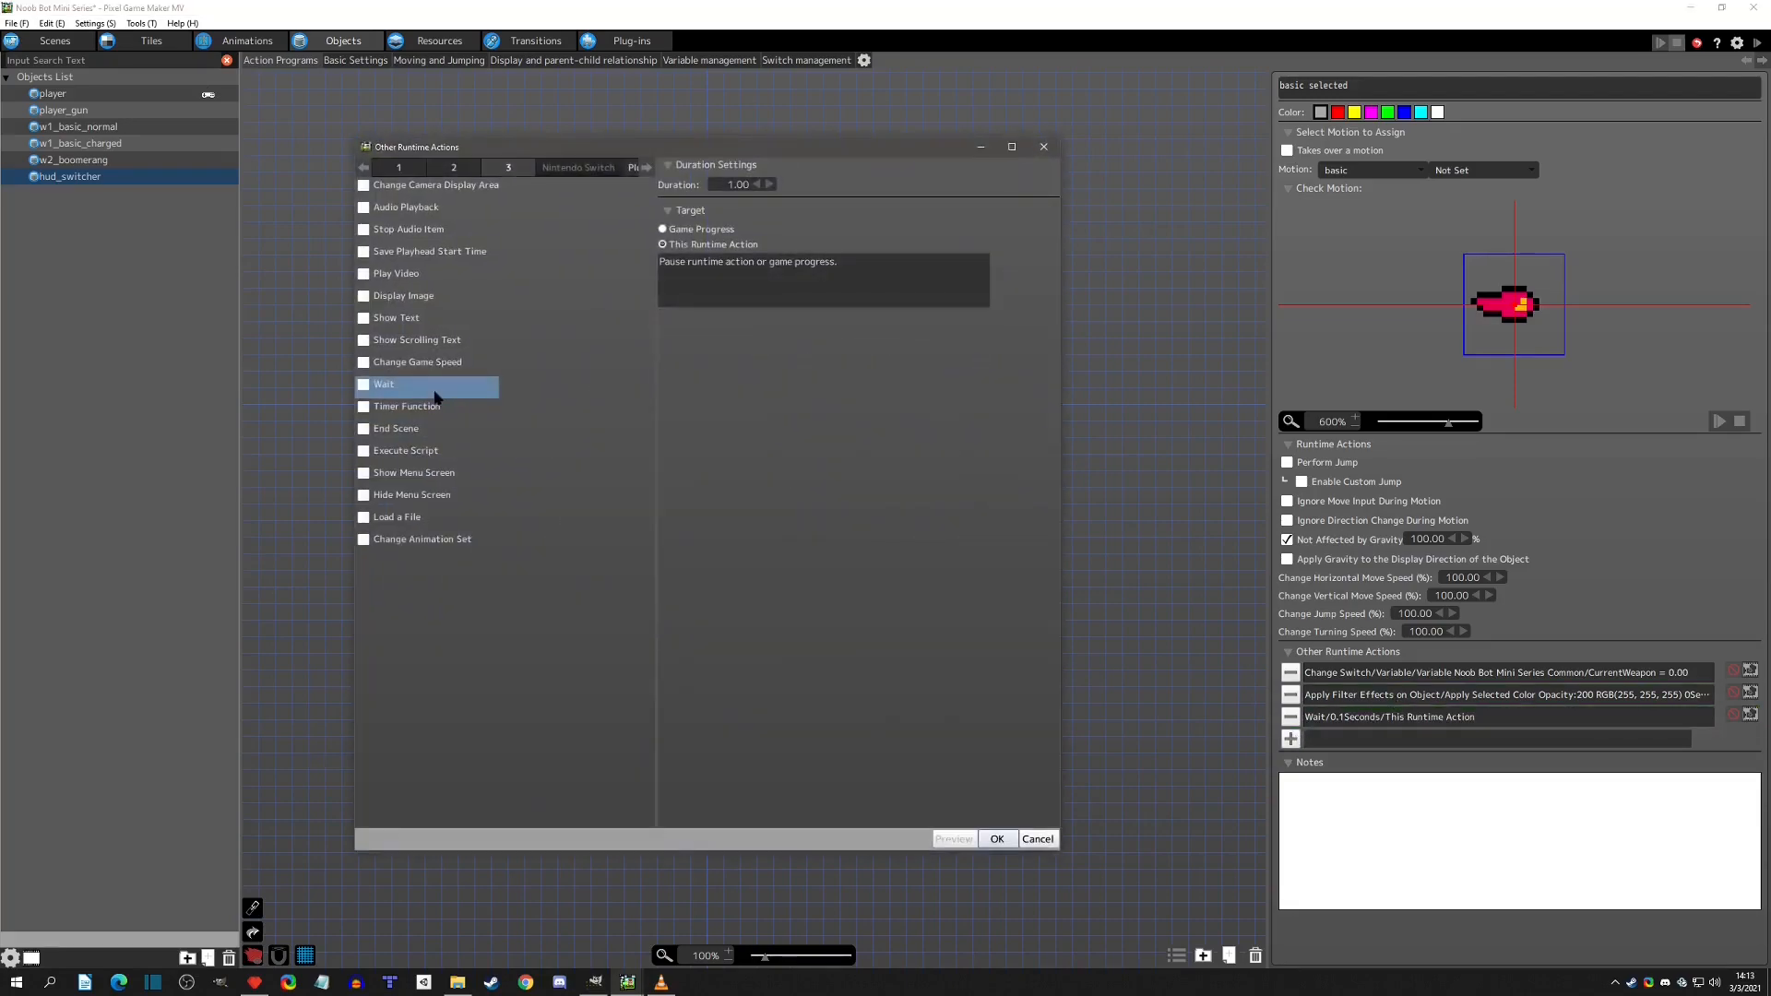
left_click(454, 167)
left_click(374, 251)
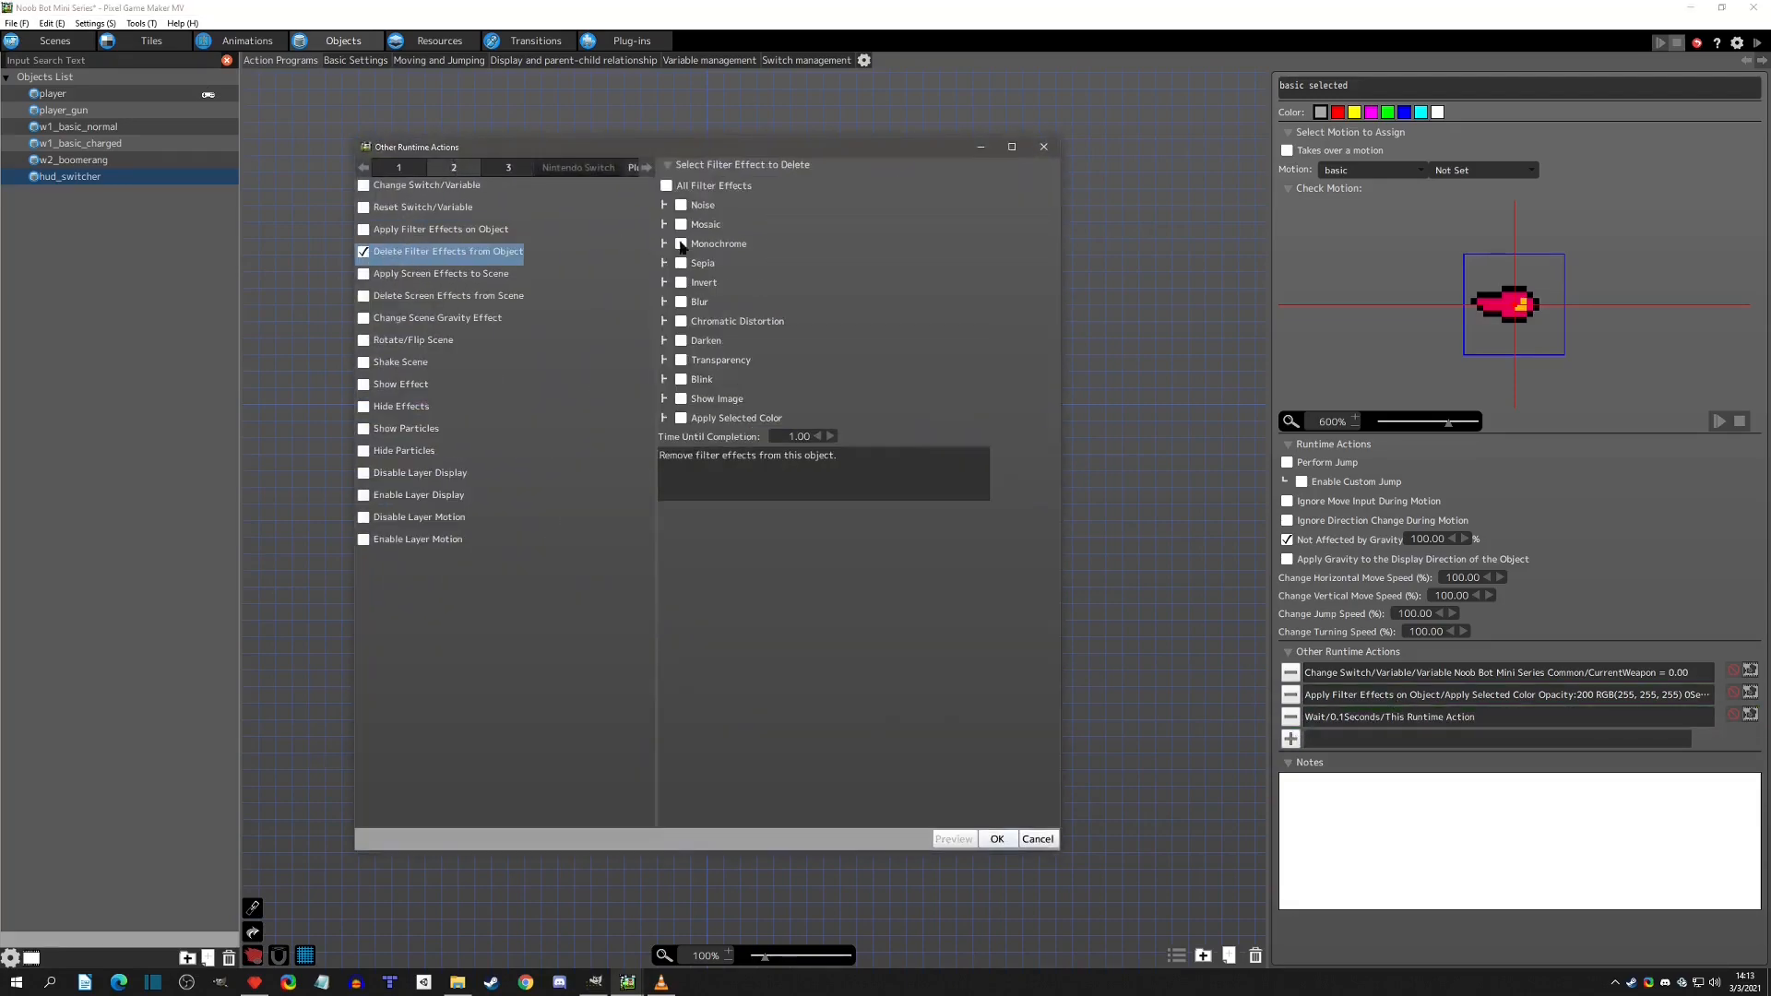
left_click(682, 419)
left_click_drag(786, 438, 852, 441)
type(".2")
key("Return")
left_click(996, 839)
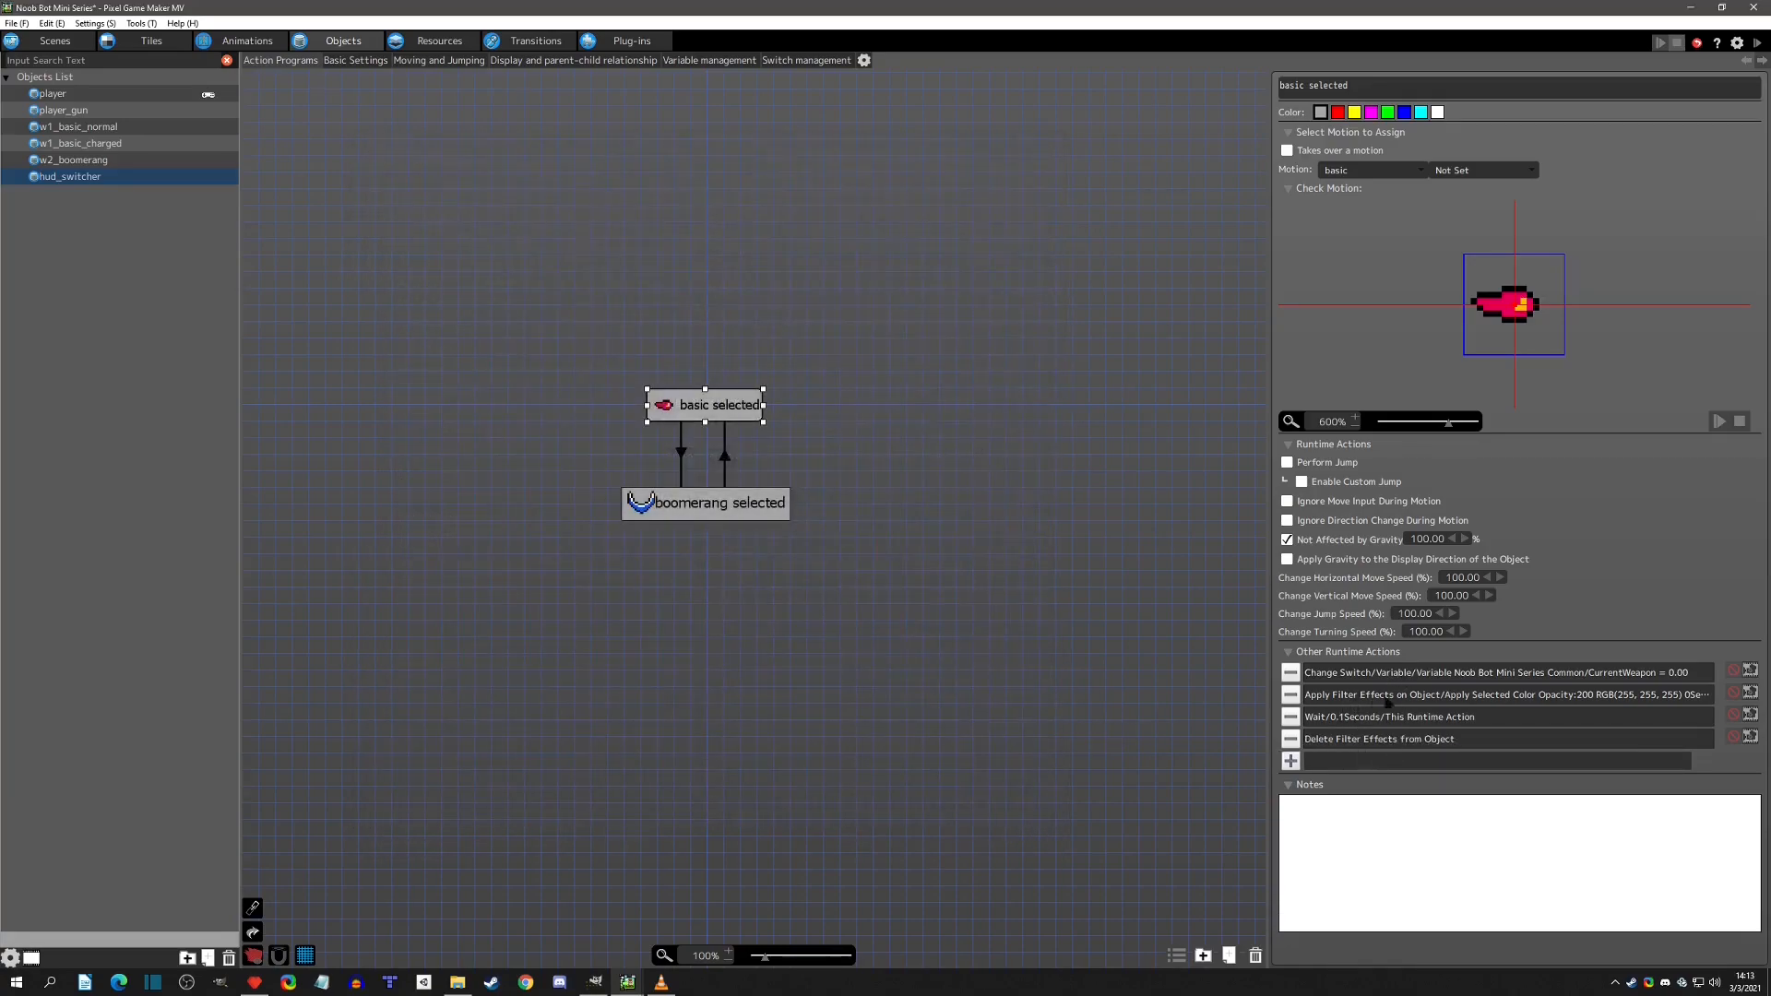
Copy the apply filter, wait and delete filter runtime actions from basic selected to boomerang selected, and compare both actions' lists.
left_click_drag(1389, 708, 1405, 778)
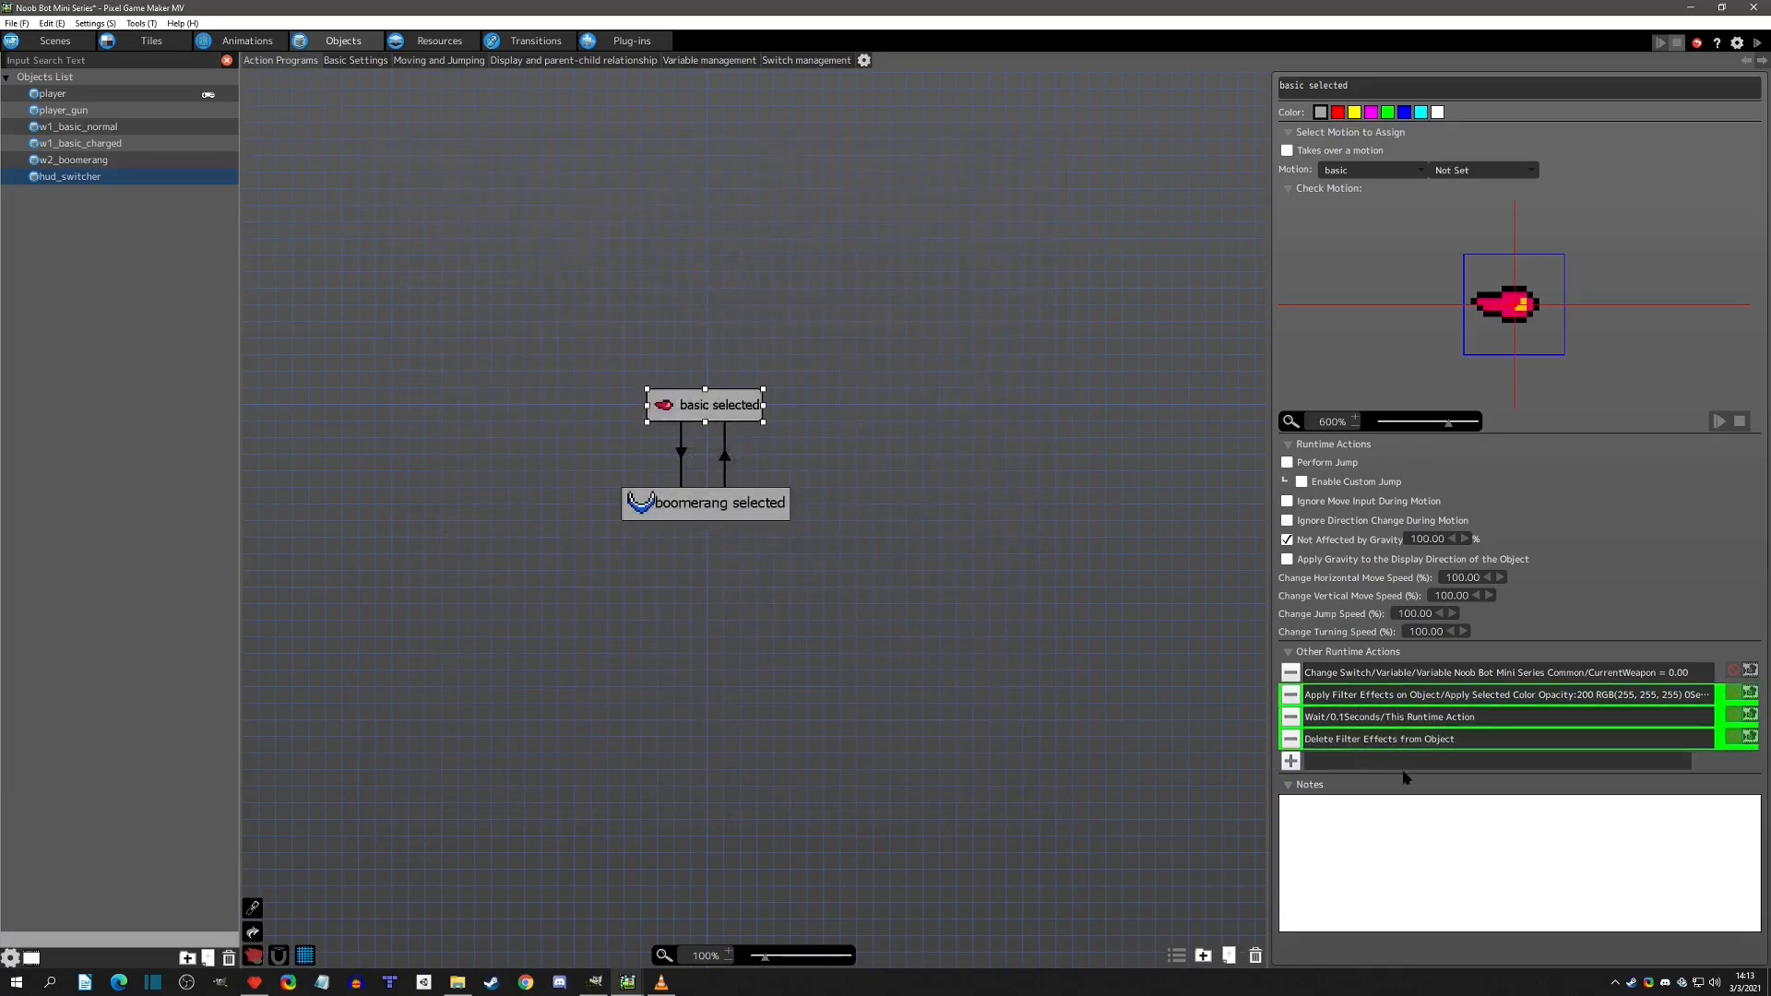
left_click(755, 508)
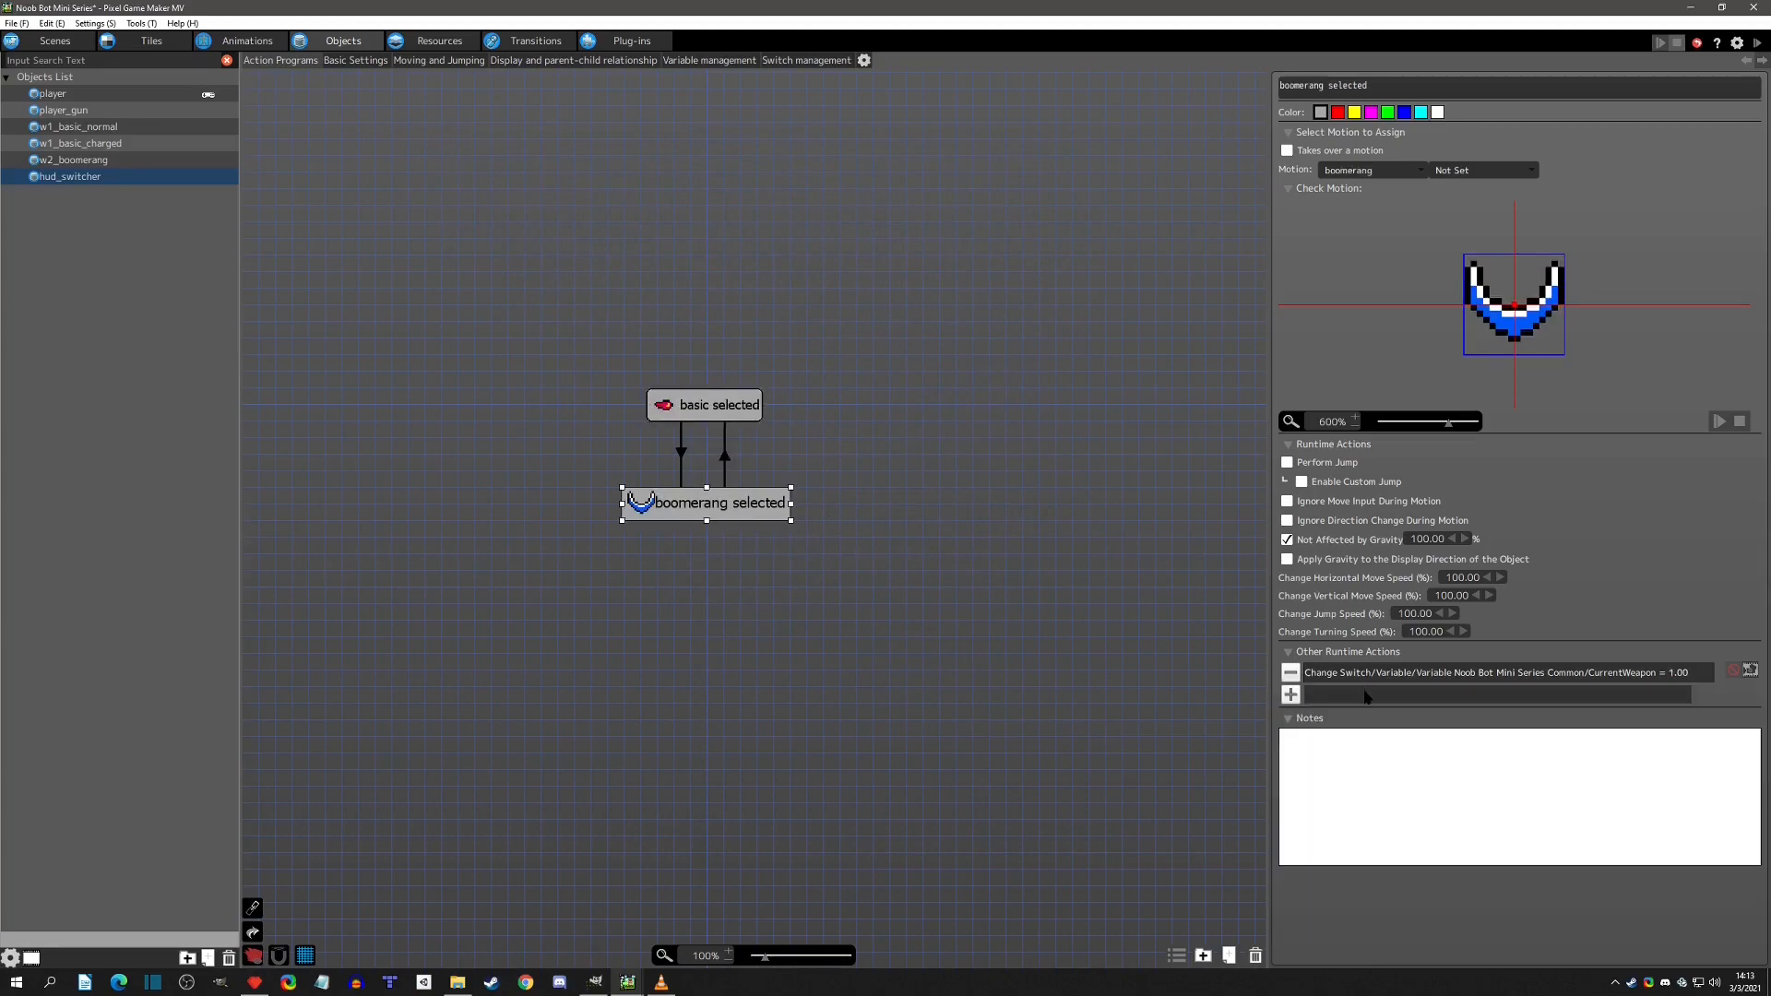
key("ctrl+v")
left_click(1354, 725)
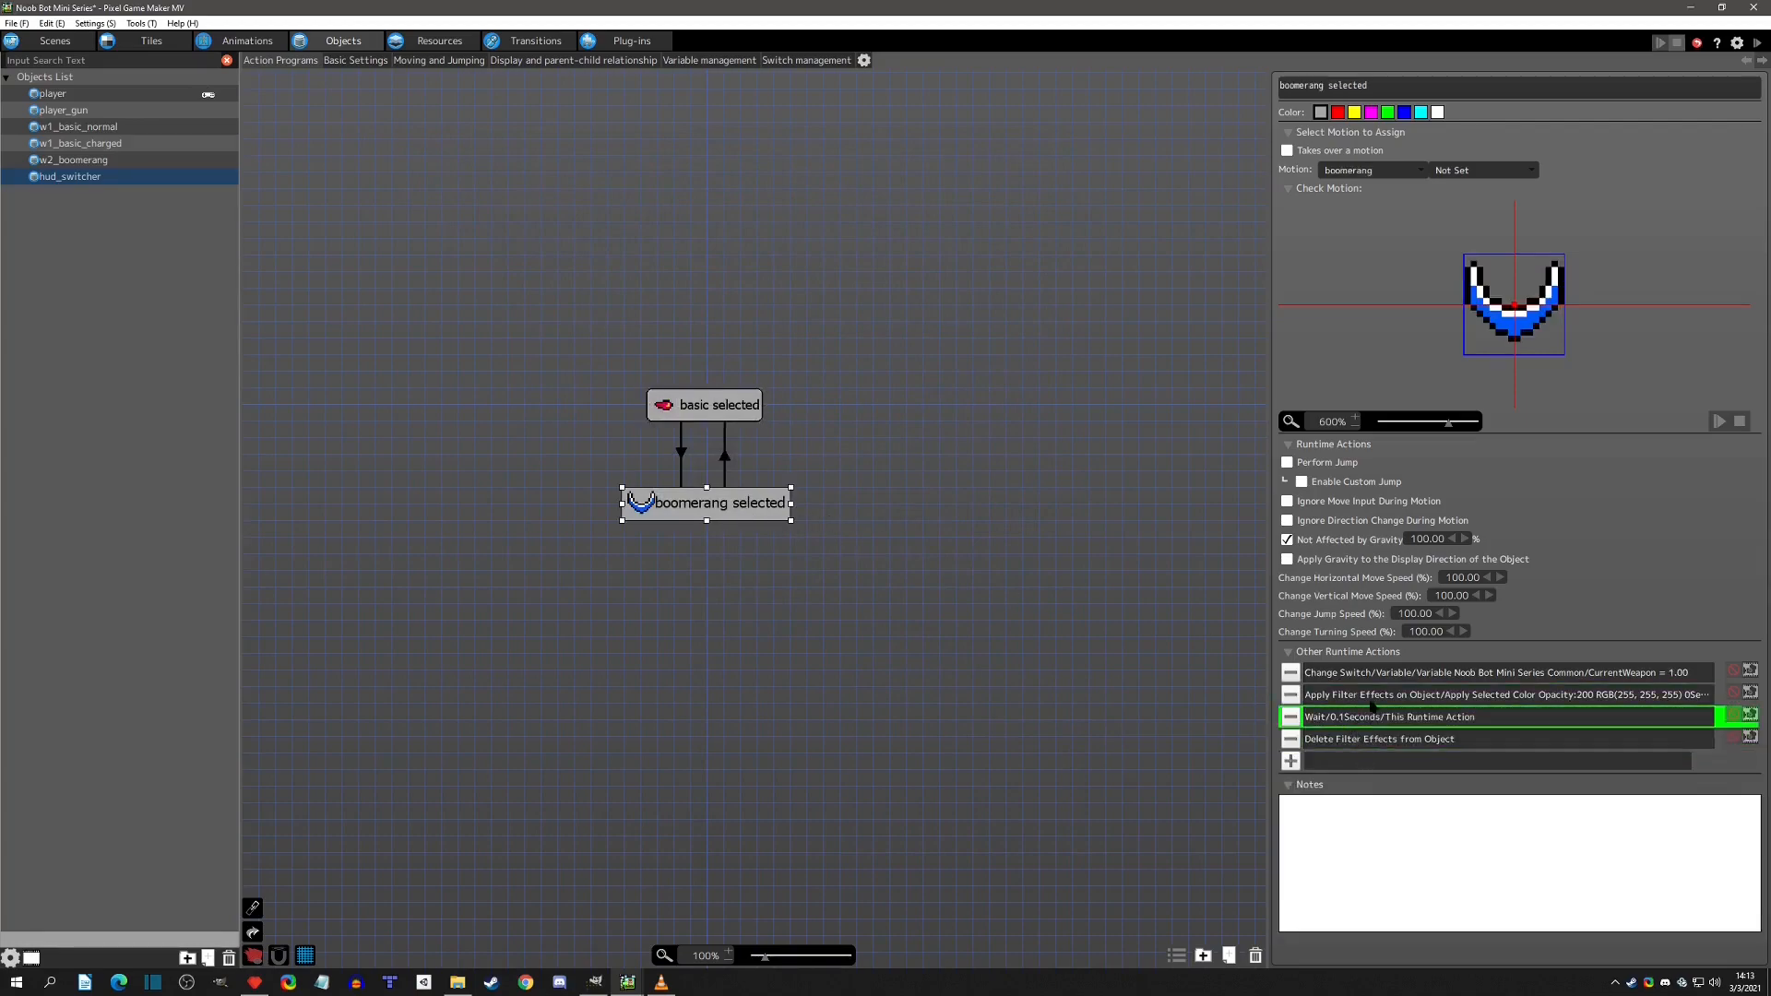
left_click(736, 415)
left_click(739, 504)
left_click(735, 414)
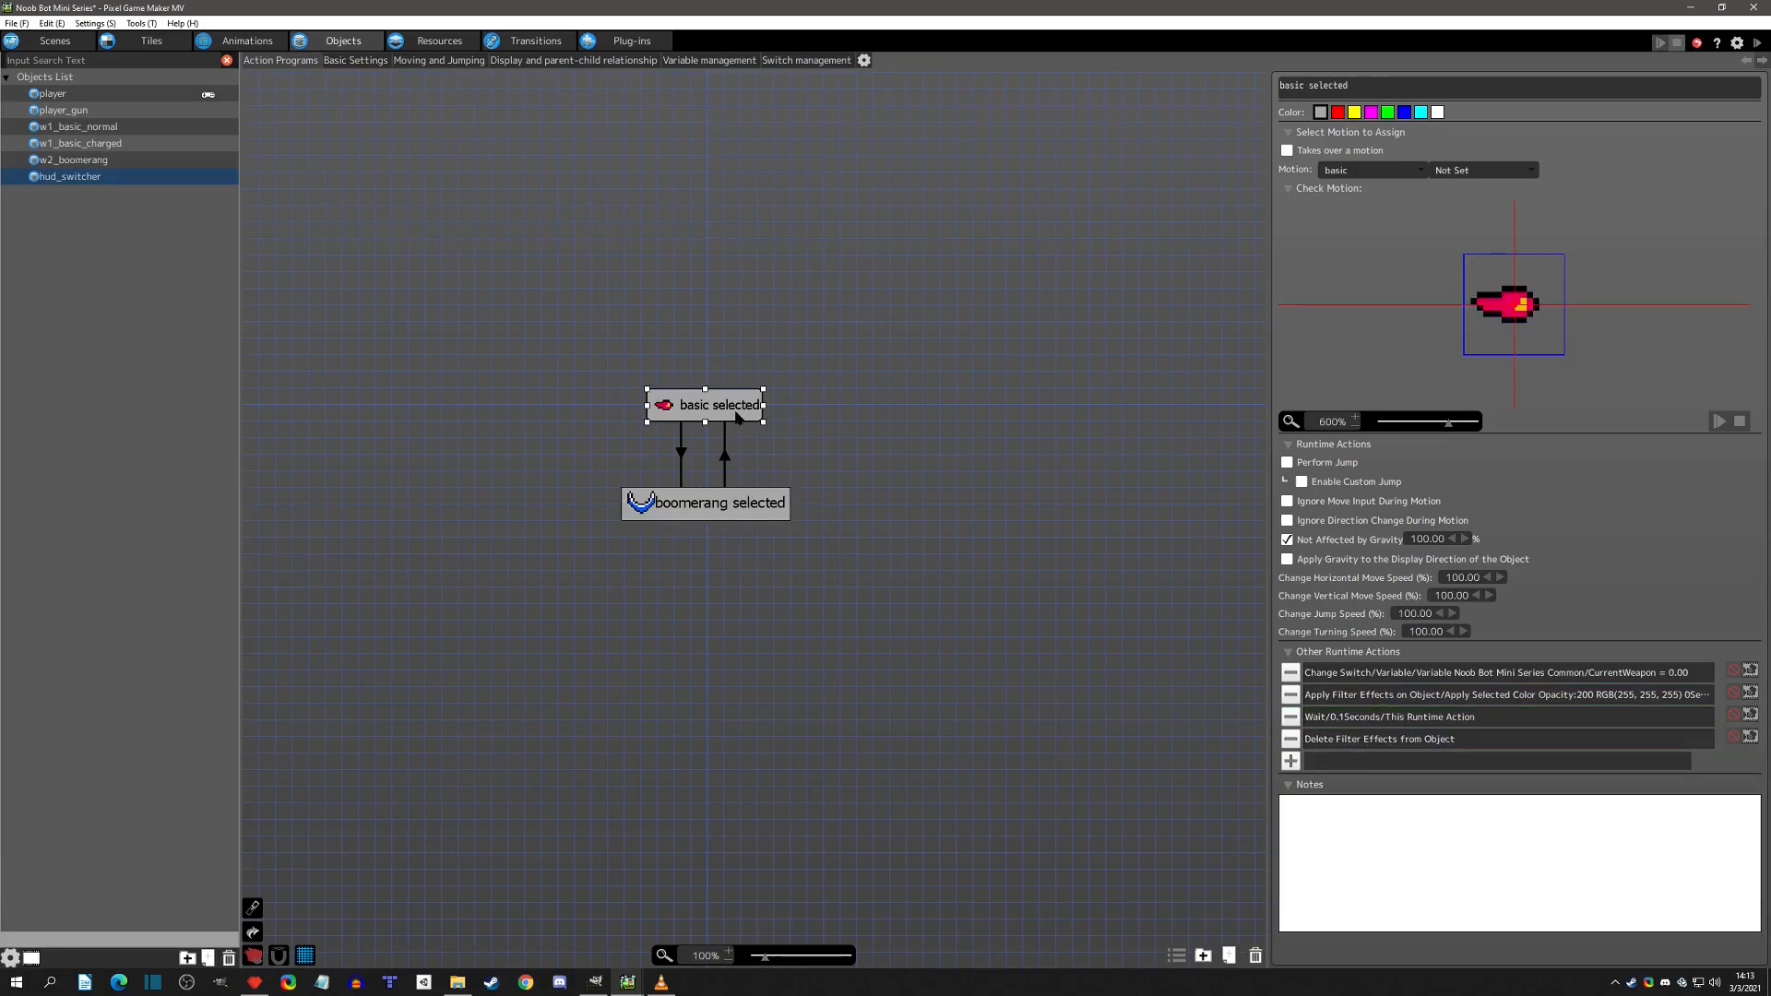
left_click(1356, 740)
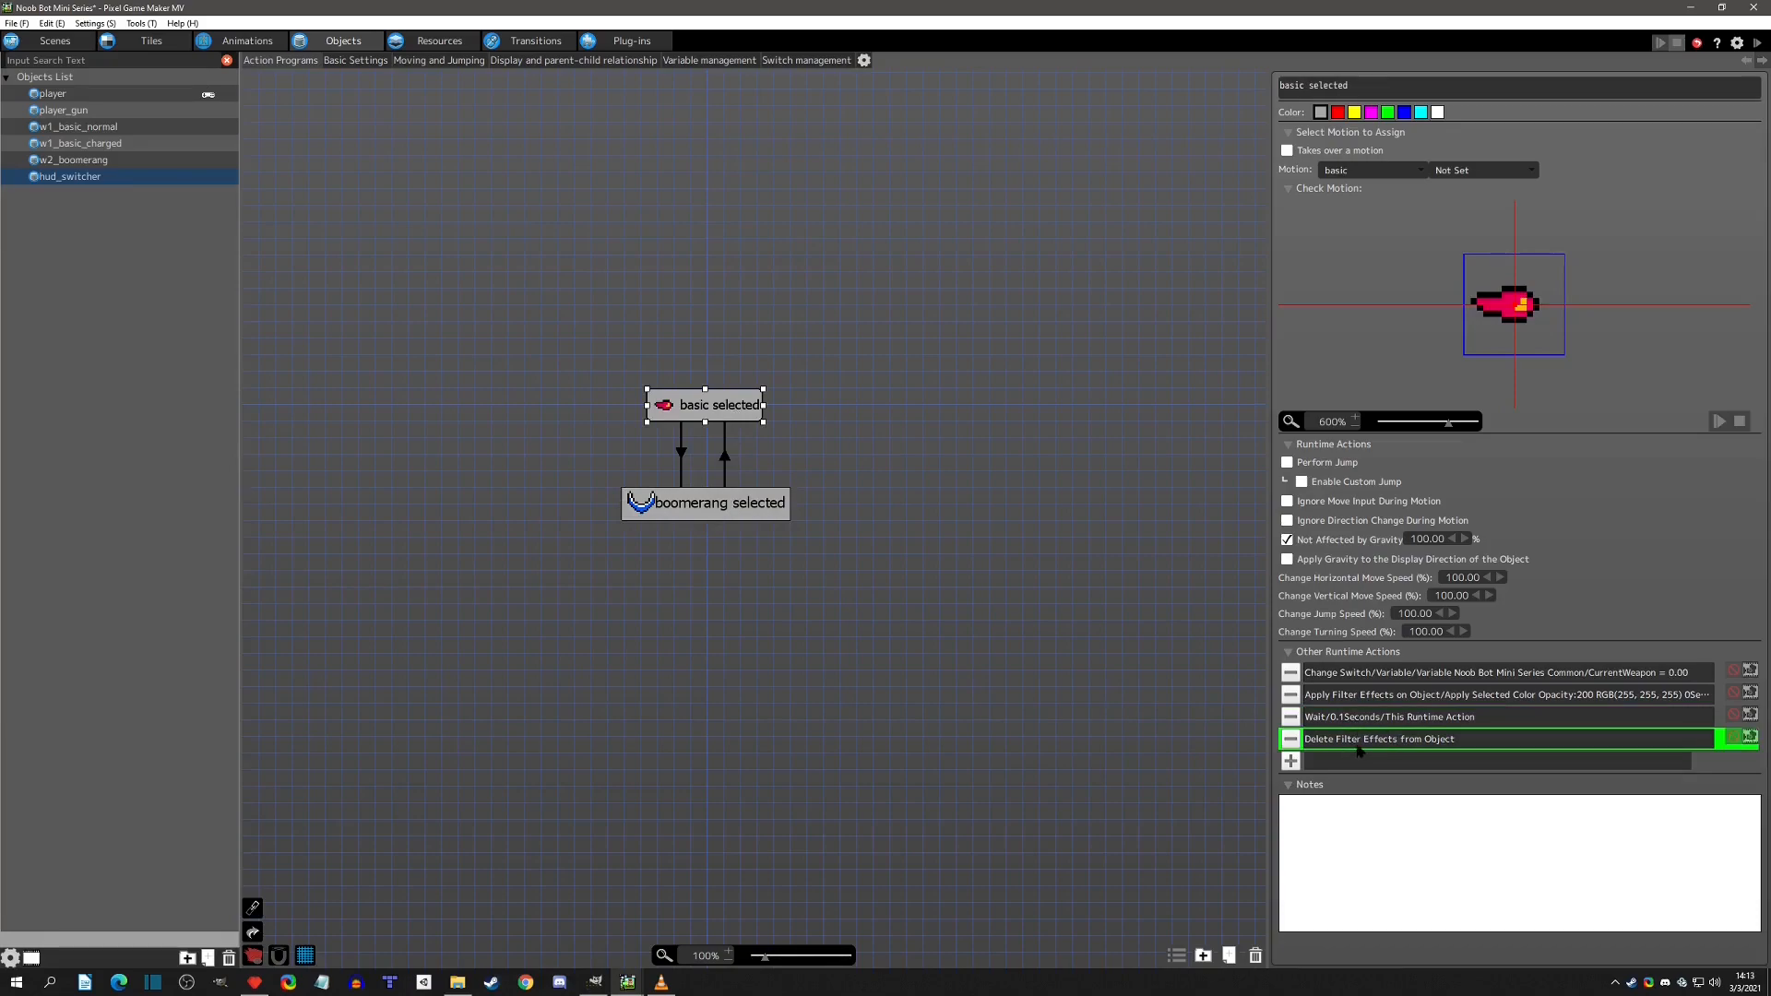
left_click(1344, 720)
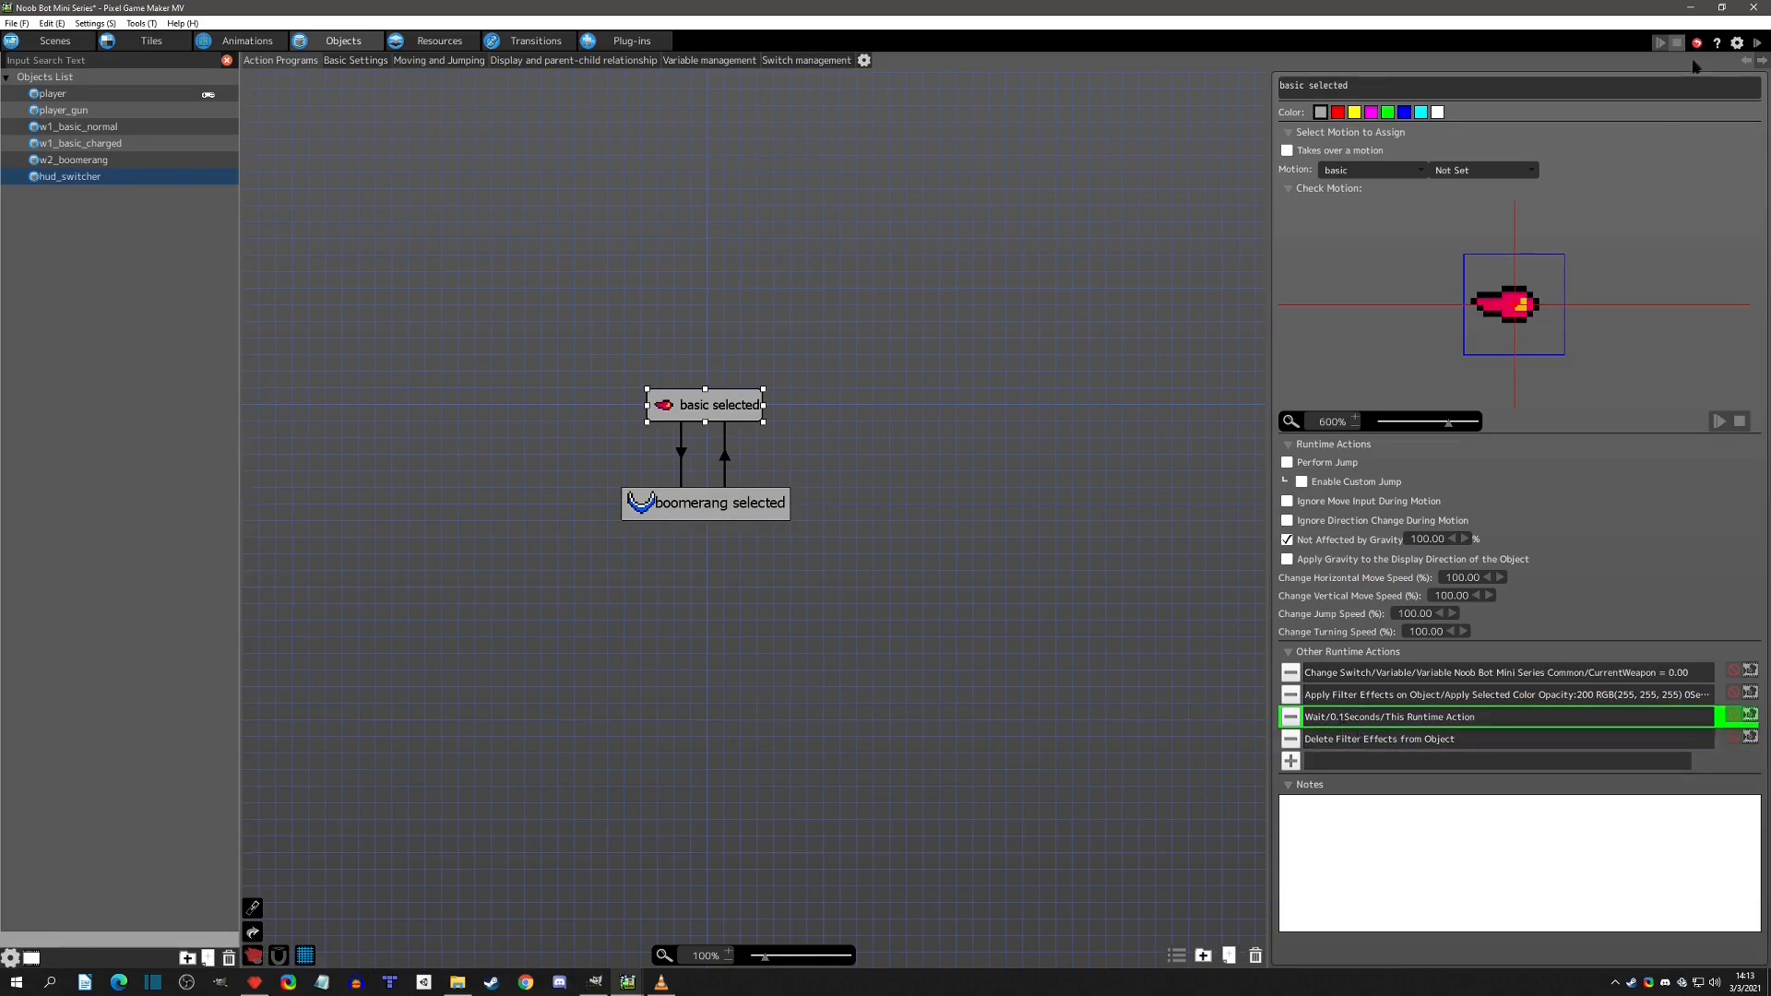
Test-play the game, switching between basic and boomerang while moving, jumping and firing to check the HUD icon's flash, and close the game window.
left_click(1758, 42)
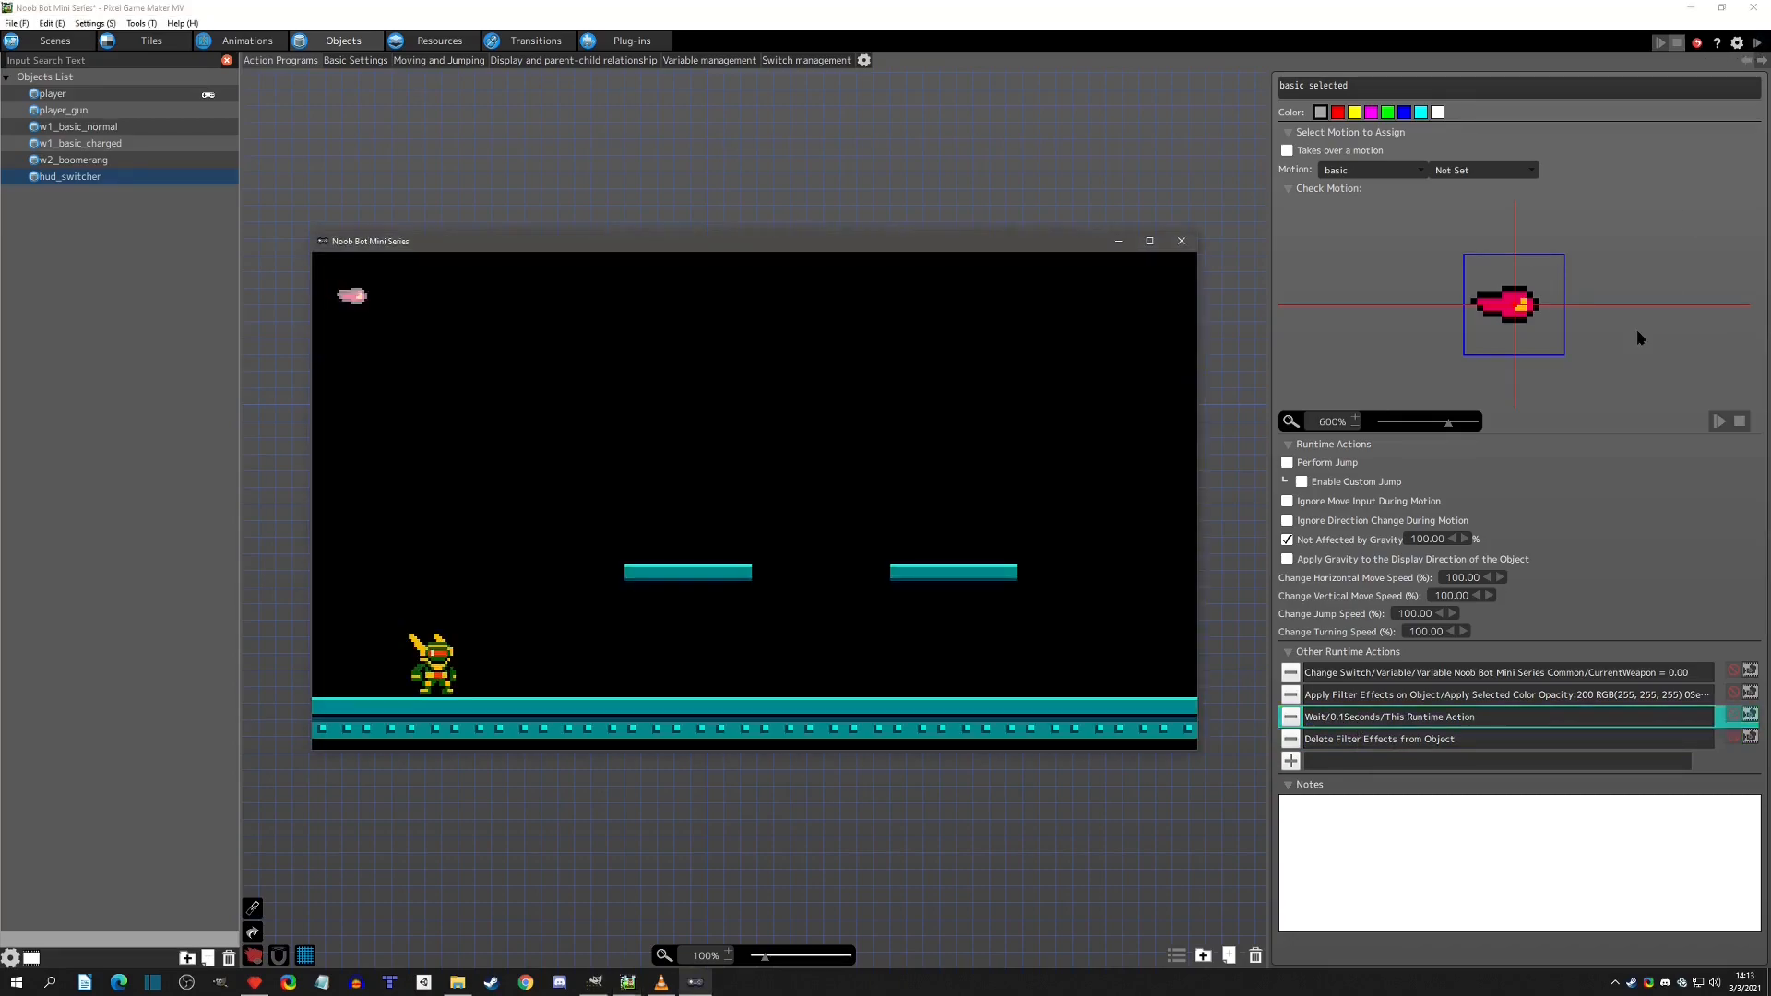
key("Right")
key("e")
key("q")
key("e")
key("Right")
key("space")
key("q")
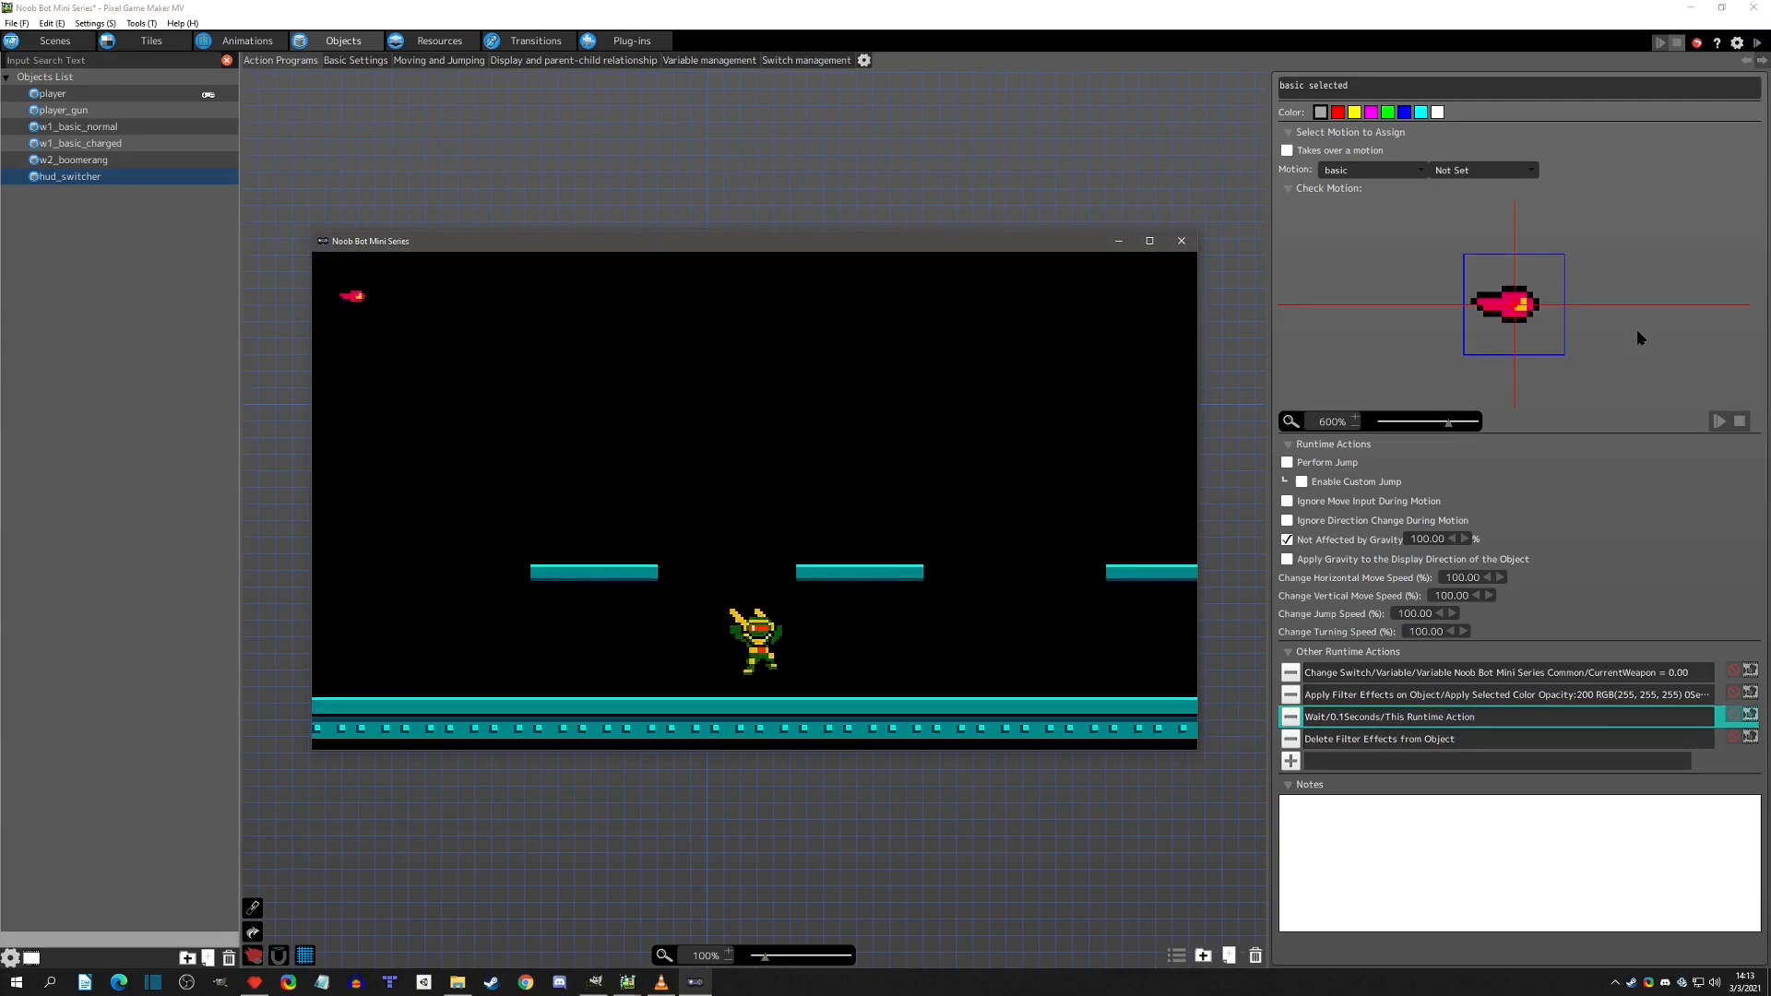
key("e")
key("space")
key("Right")
key("space")
key("q")
key("Left")
key("space")
key("e")
key("Right")
key("z")
key("z")
key("z")
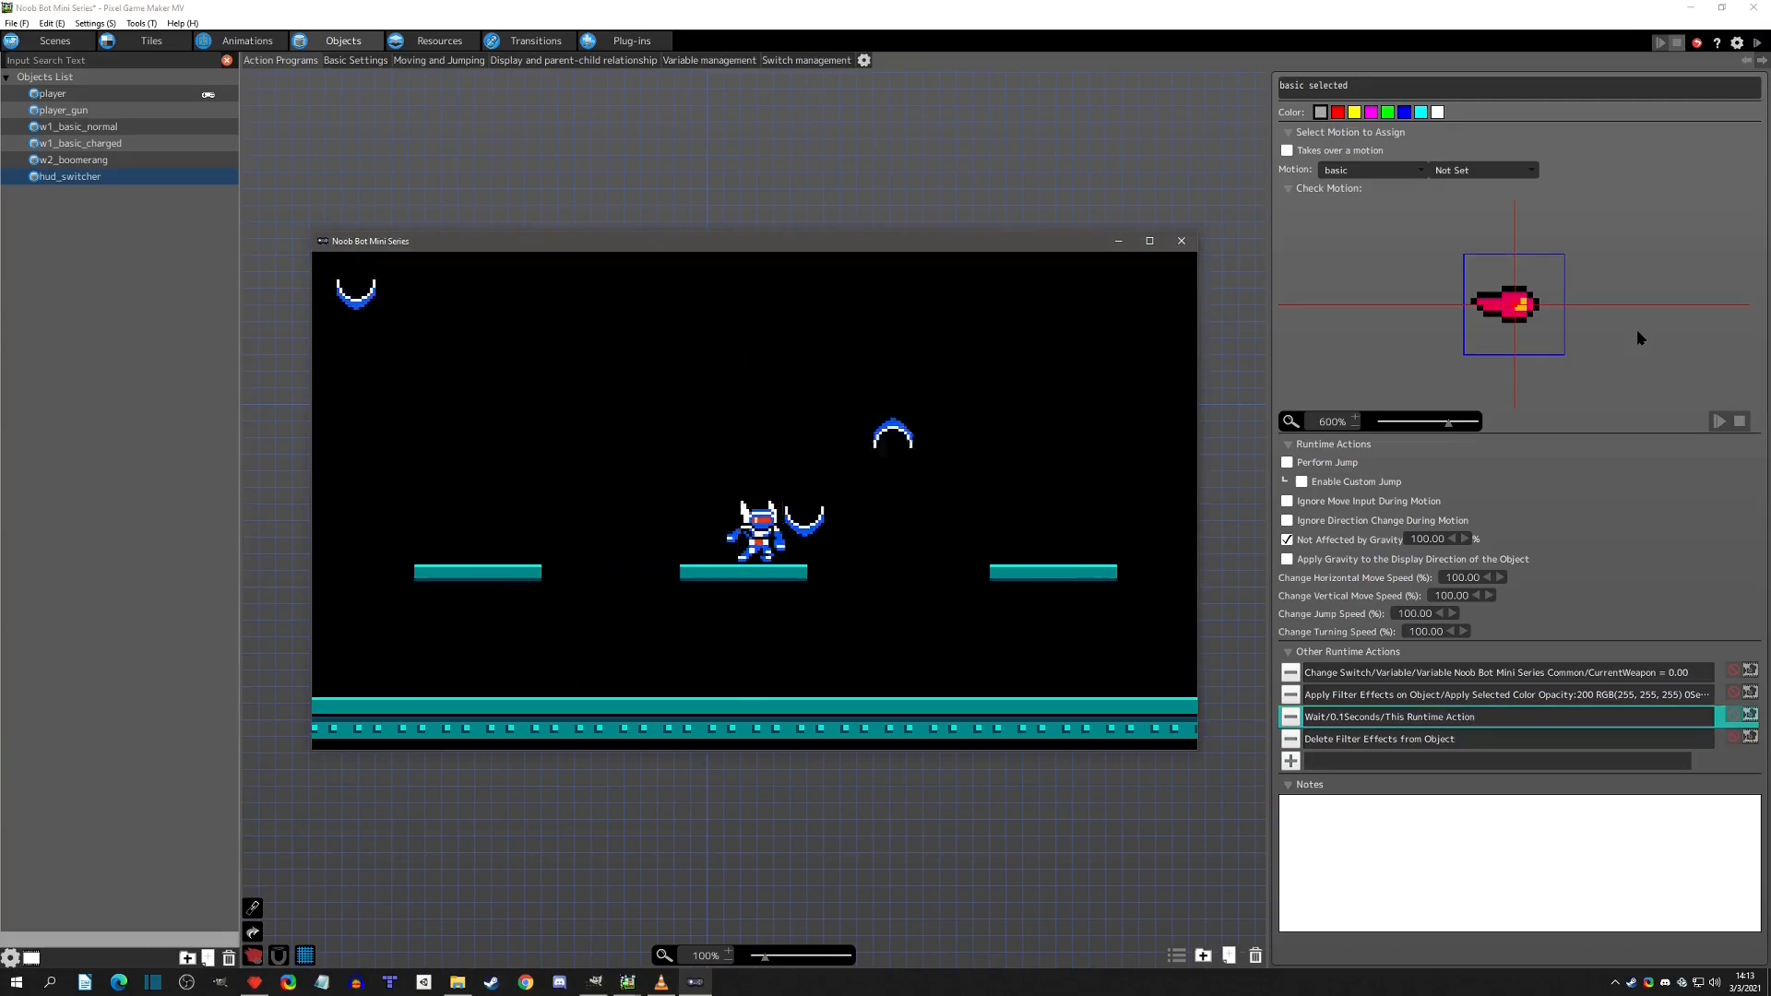
key("space")
key("Right")
key("q")
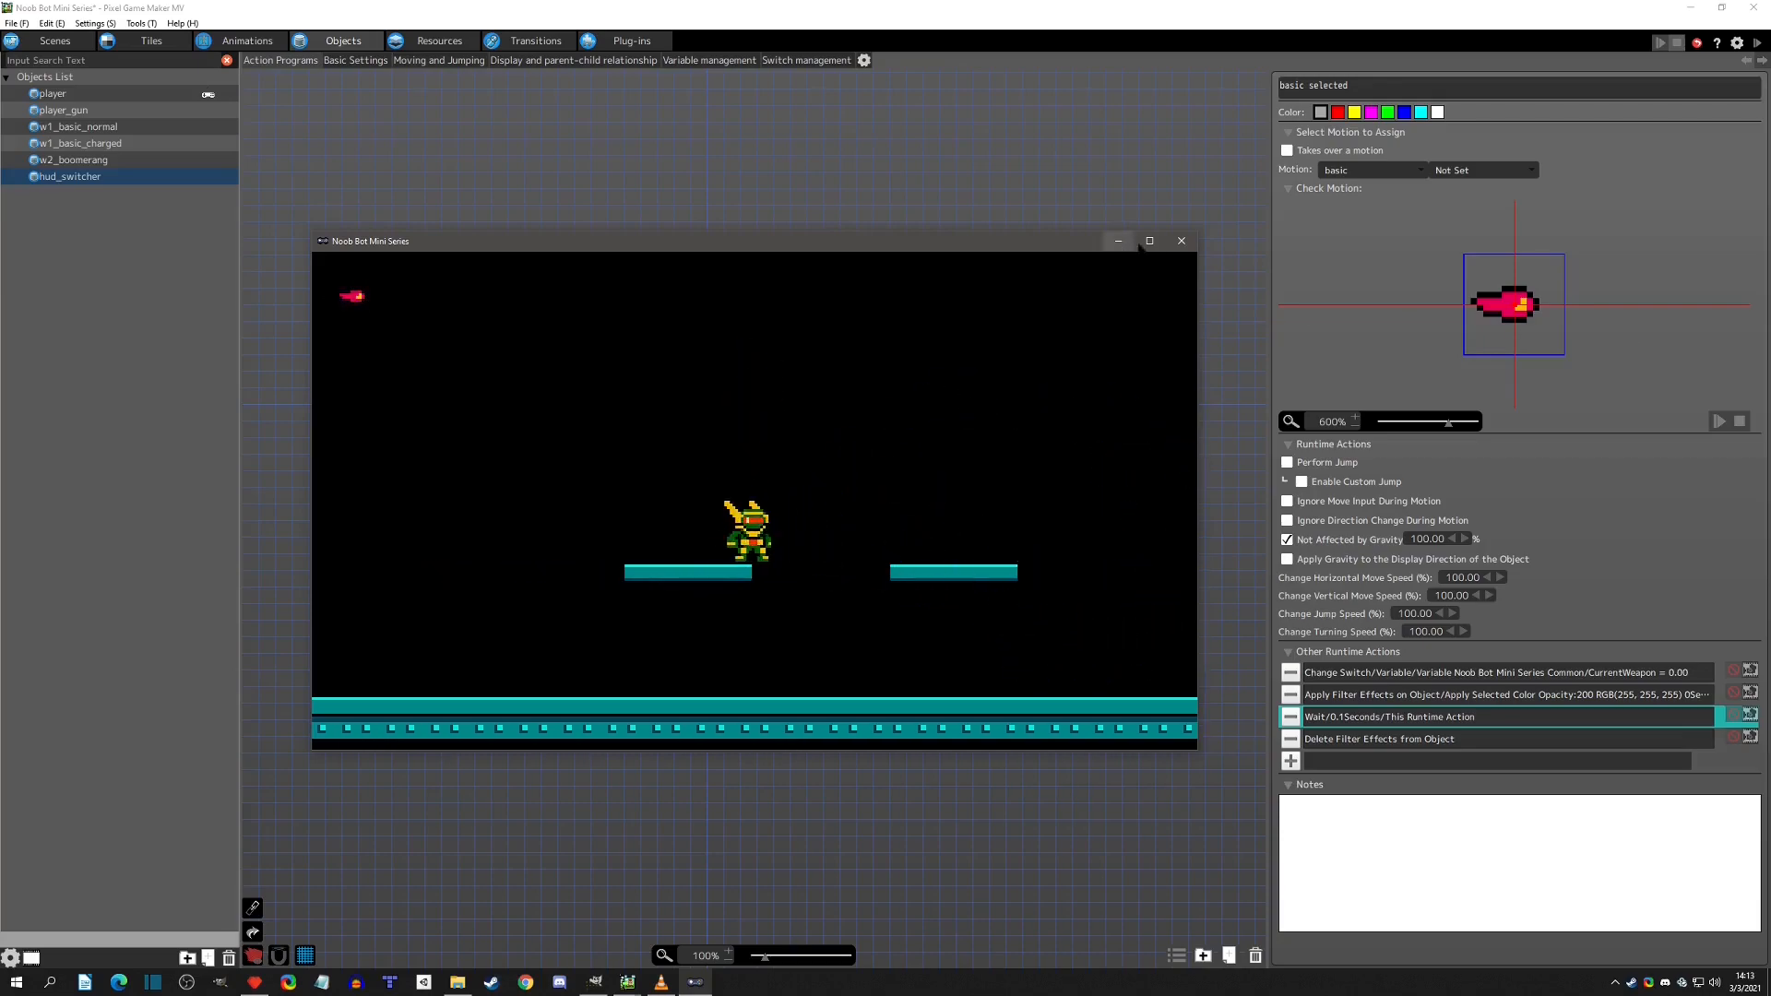
left_click(1181, 240)
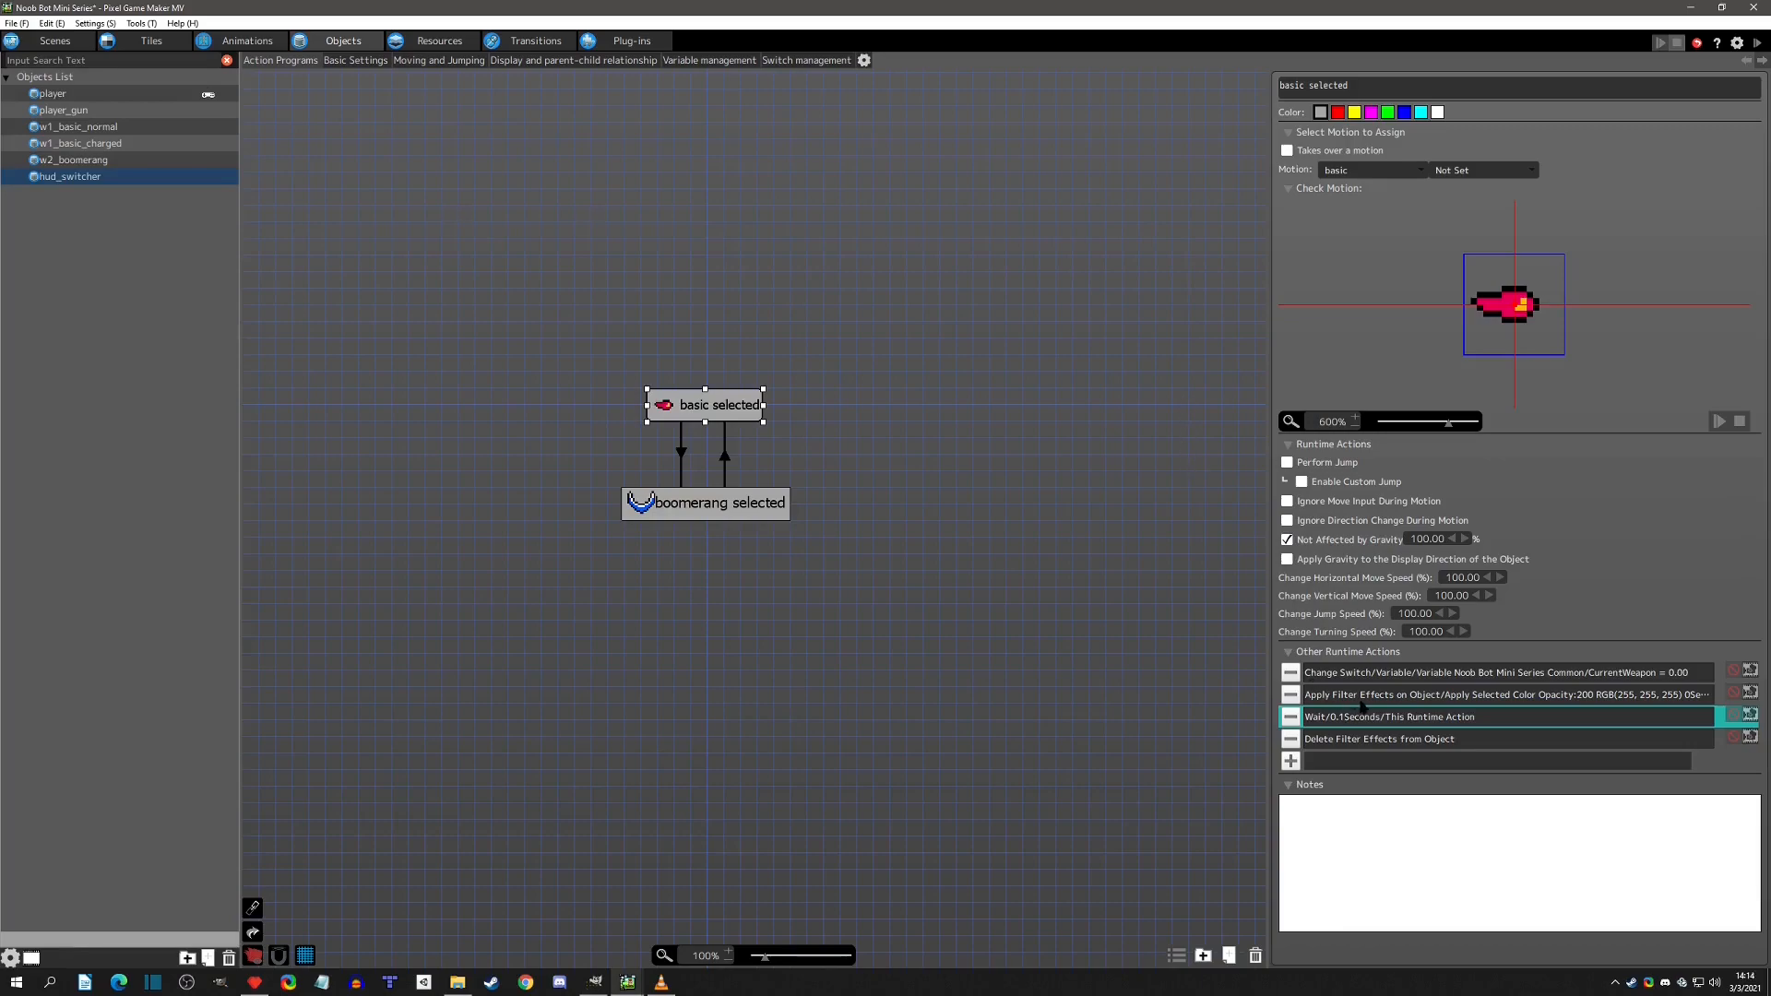
Review basic selected's filter effect options and compare the action programs of player_gun and hud_switcher.
double_click(1362, 701)
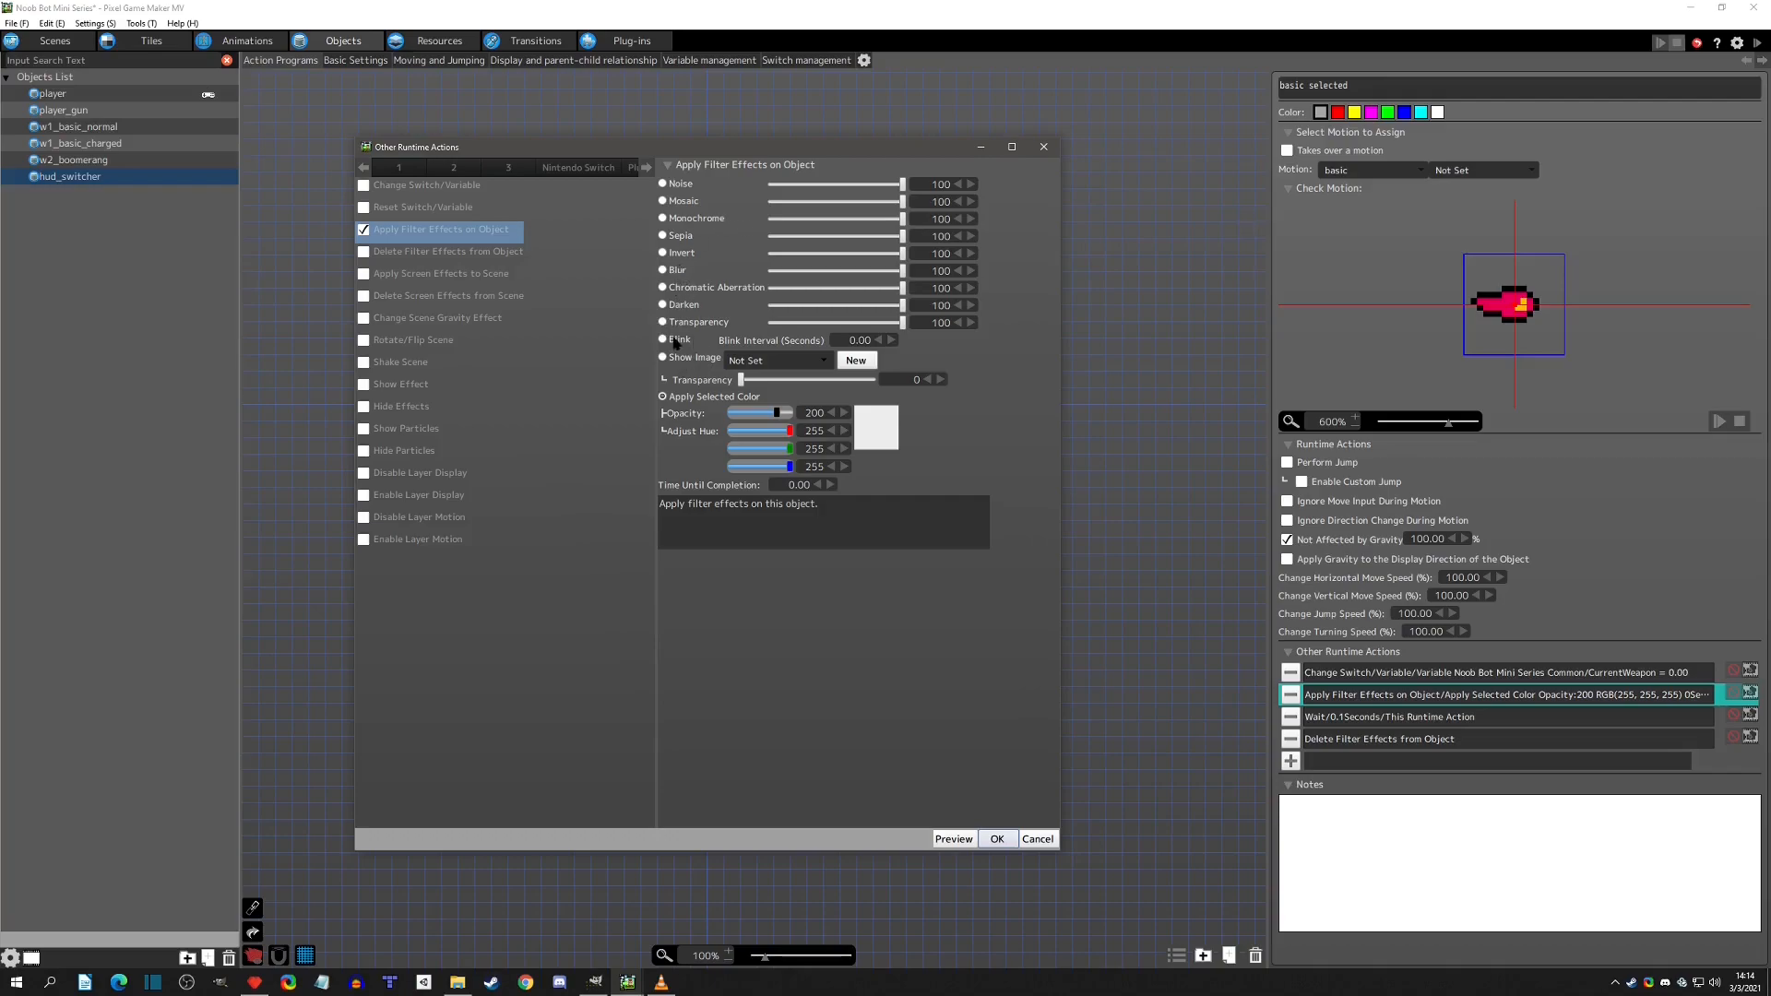
left_click(1043, 147)
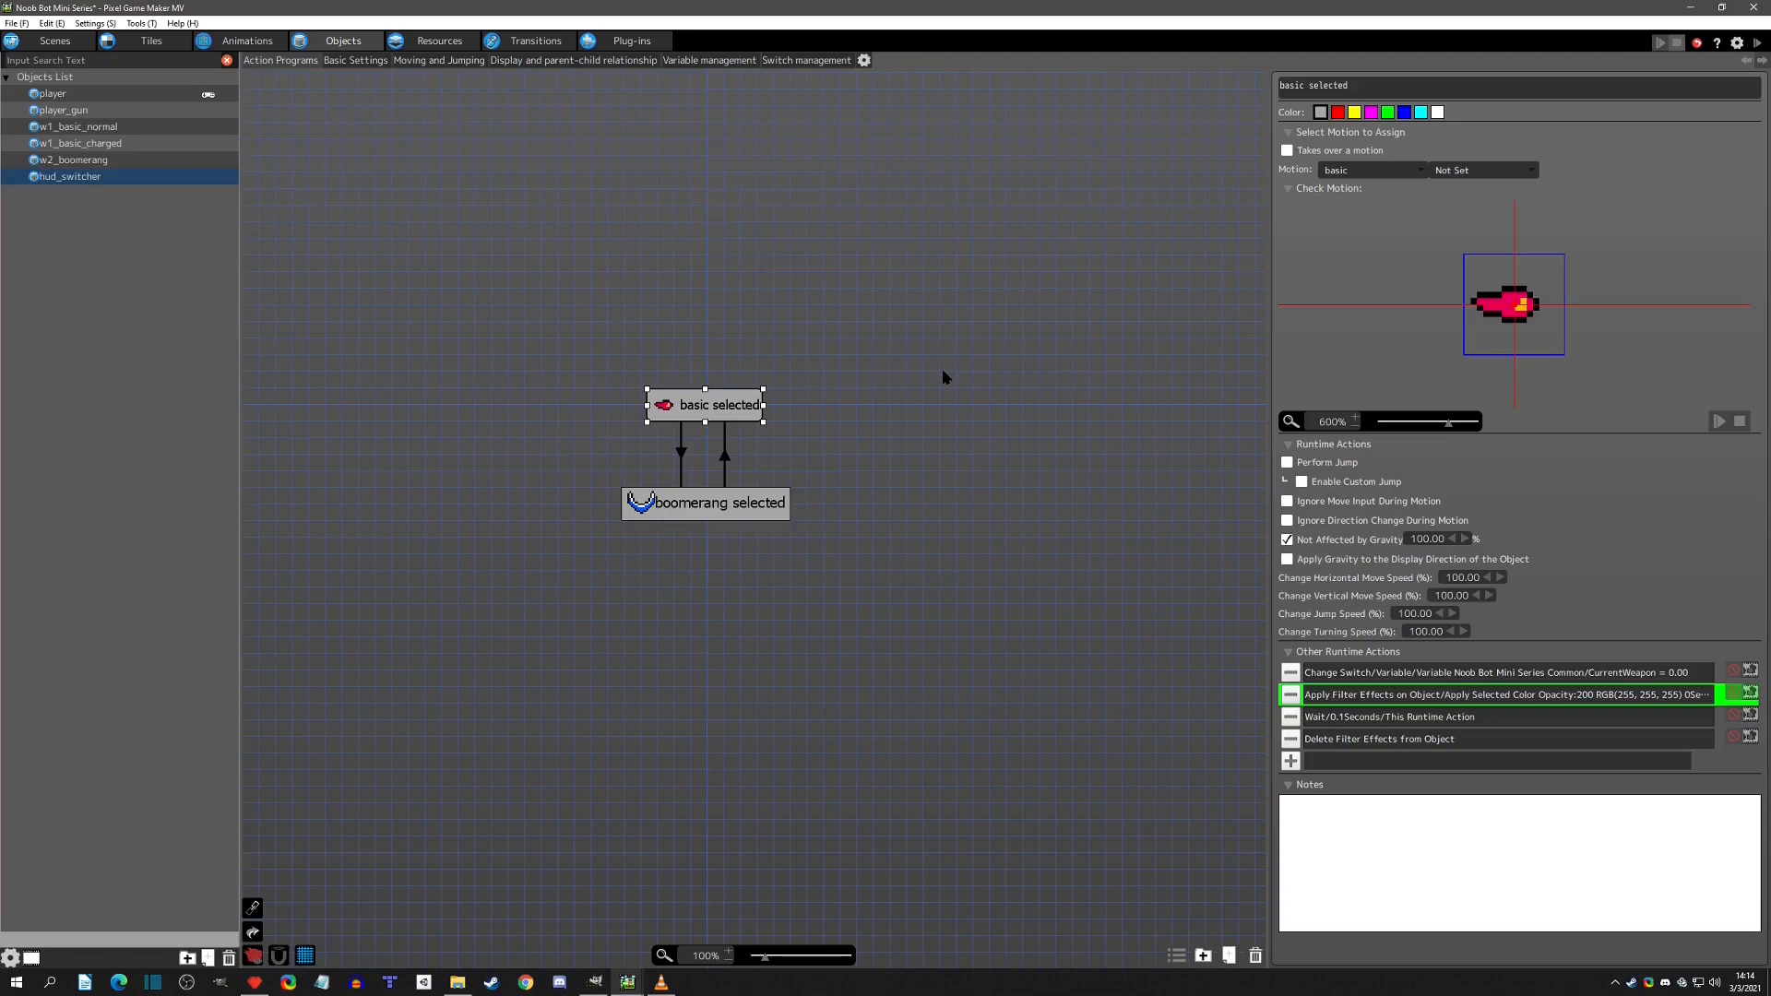
left_click(90, 111)
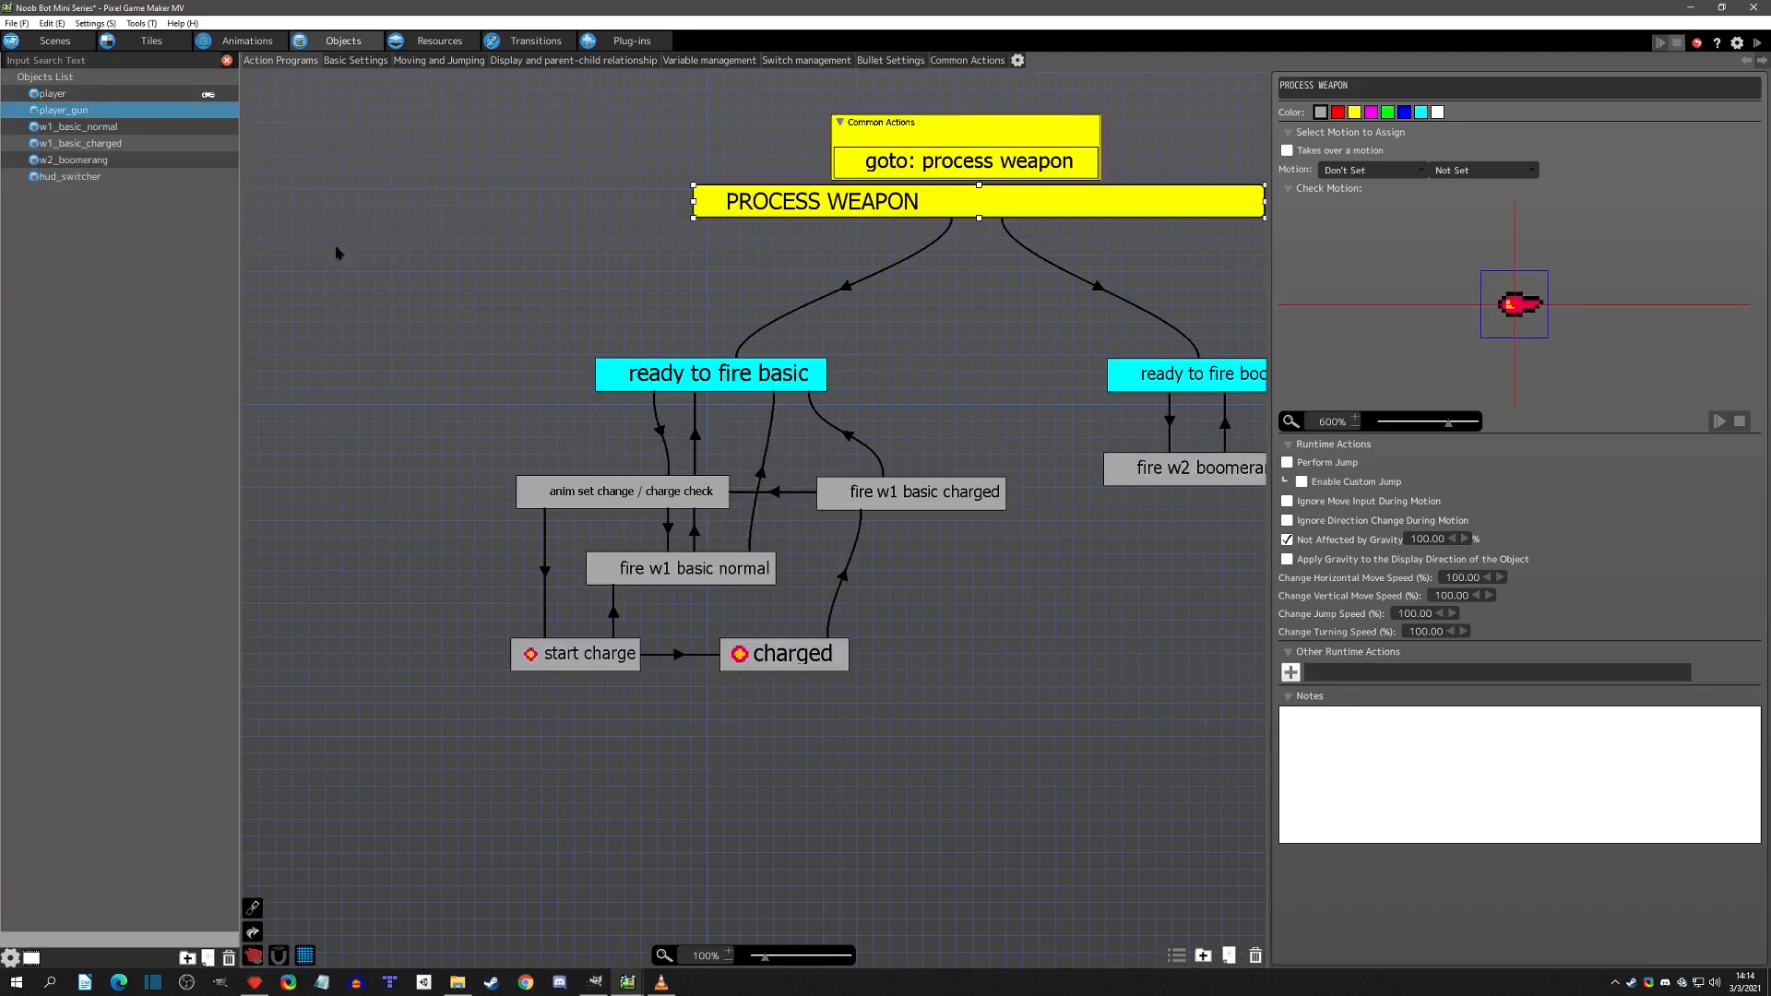
left_click_drag(953, 321, 799, 362)
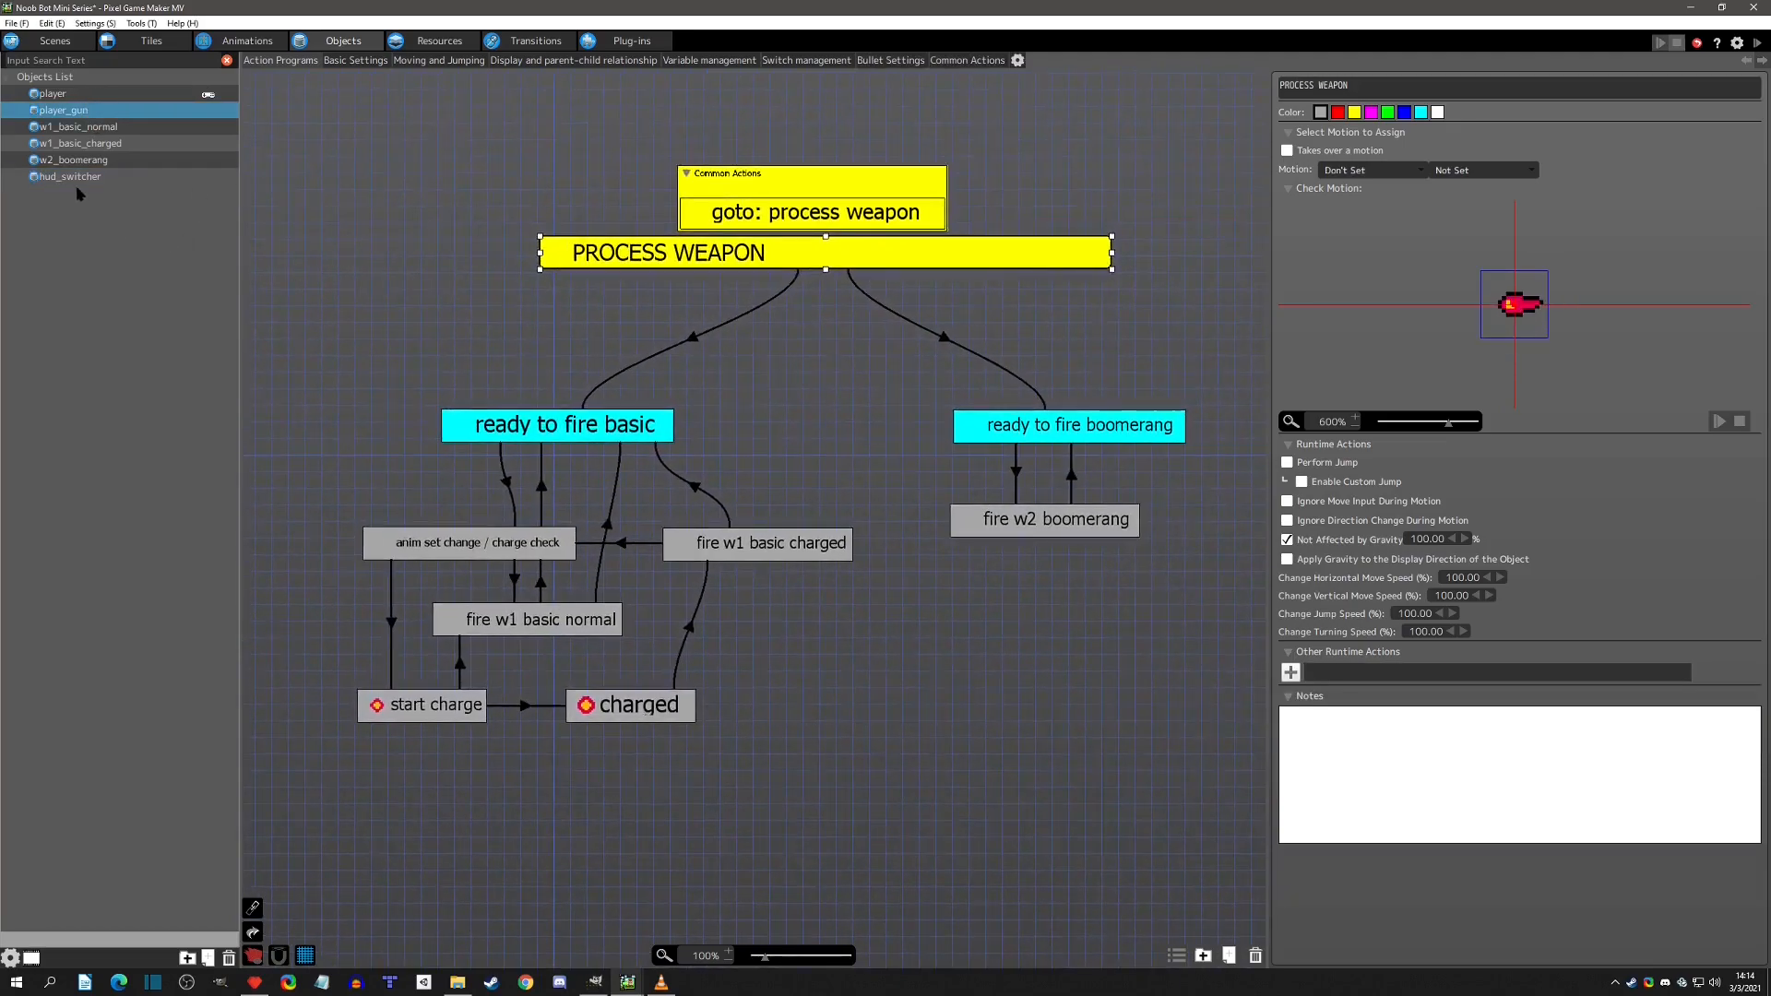
left_click(79, 177)
left_click(557, 466)
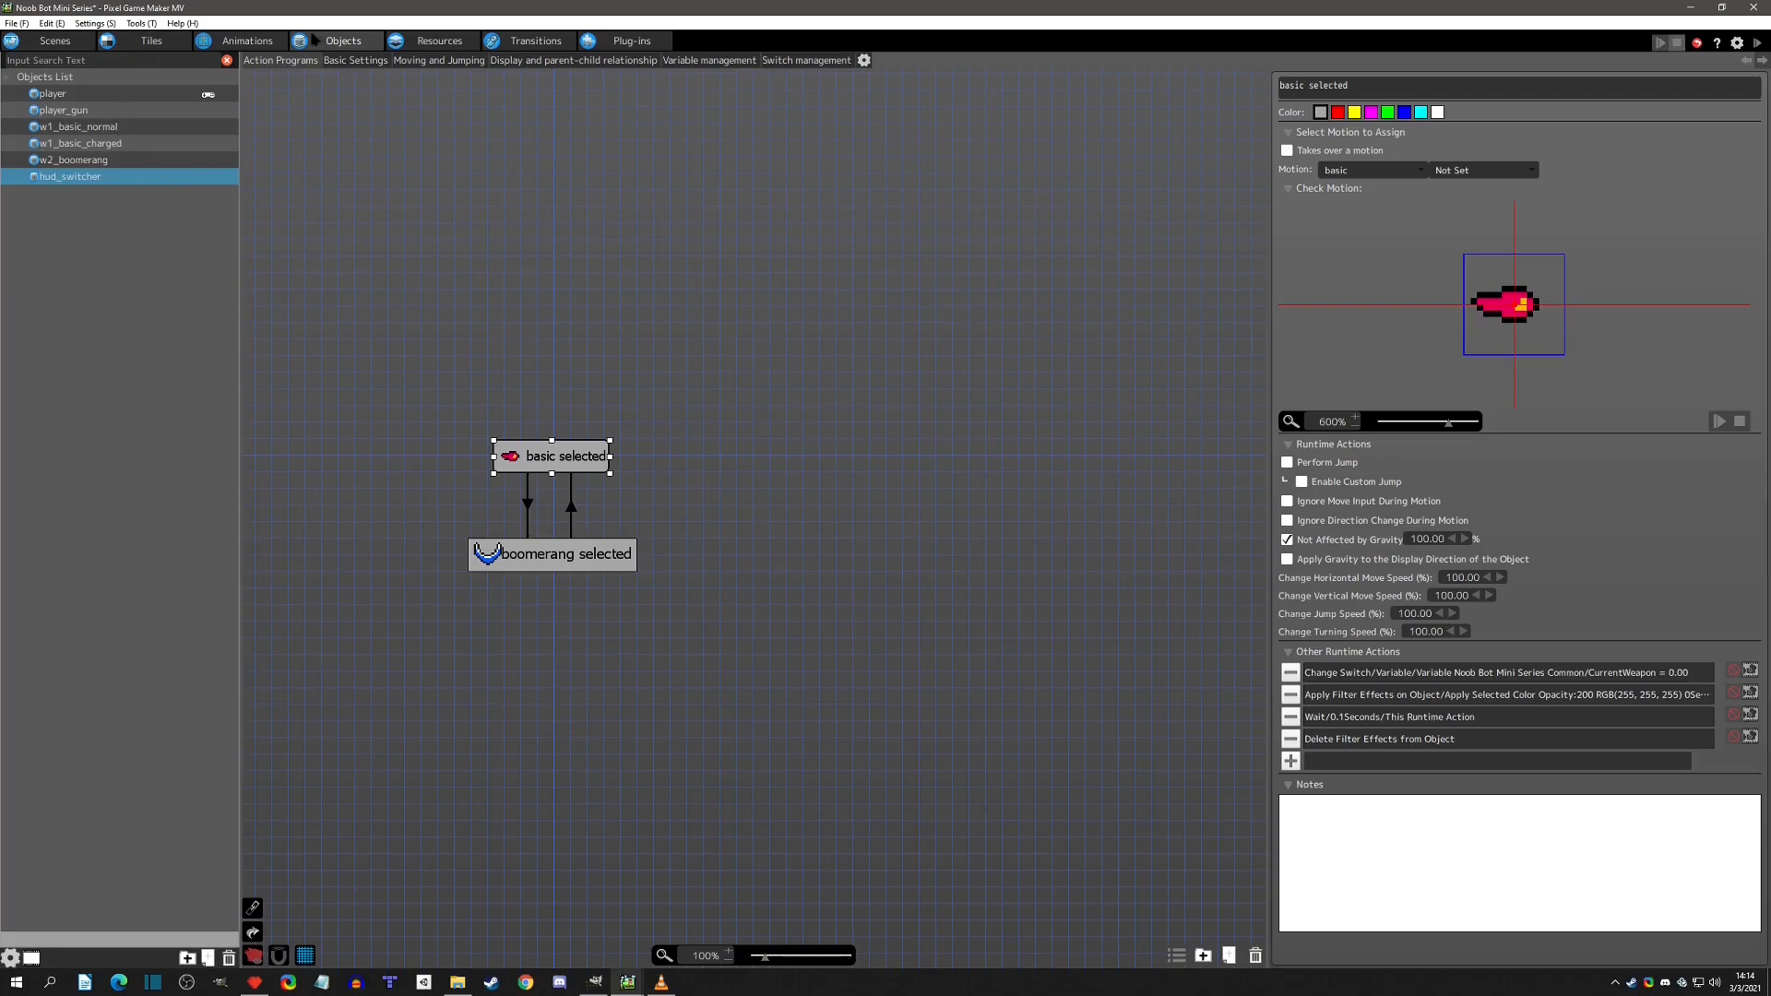
Show hud_switcher's basic settings and test-play the game, running both ways to check the icon's camera-fixed position, and close the game window.
left_click(343, 60)
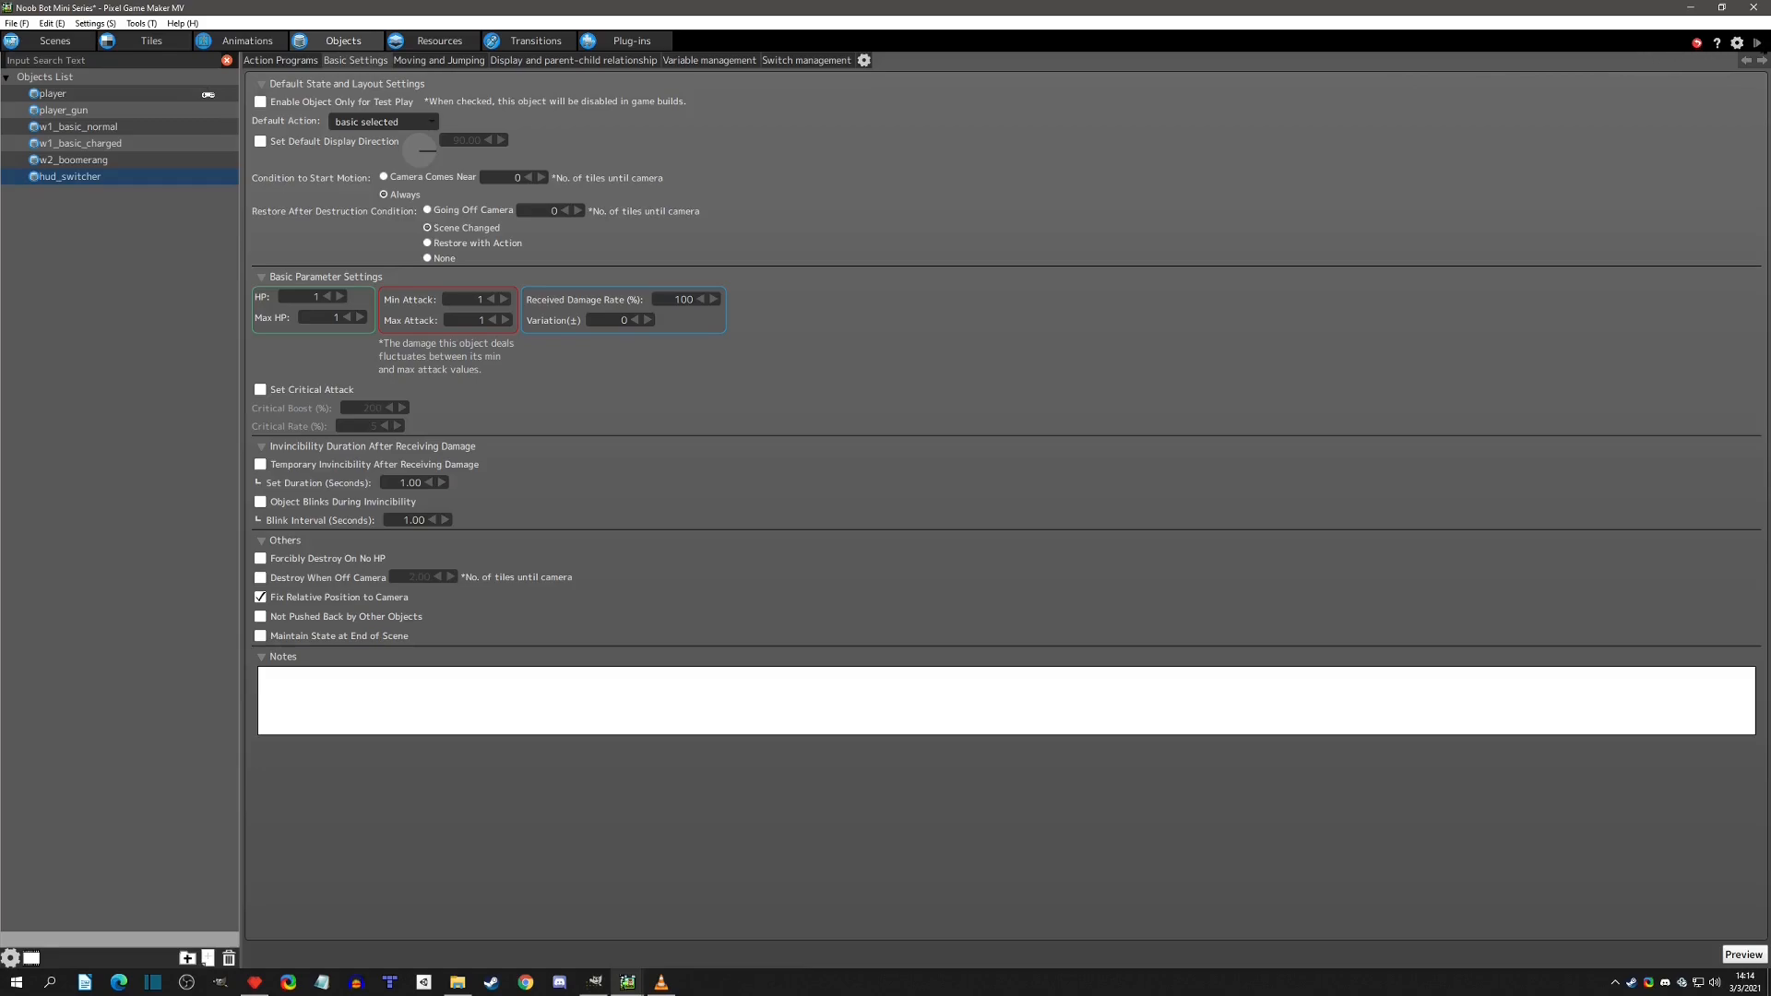
left_click(1758, 43)
key("Right")
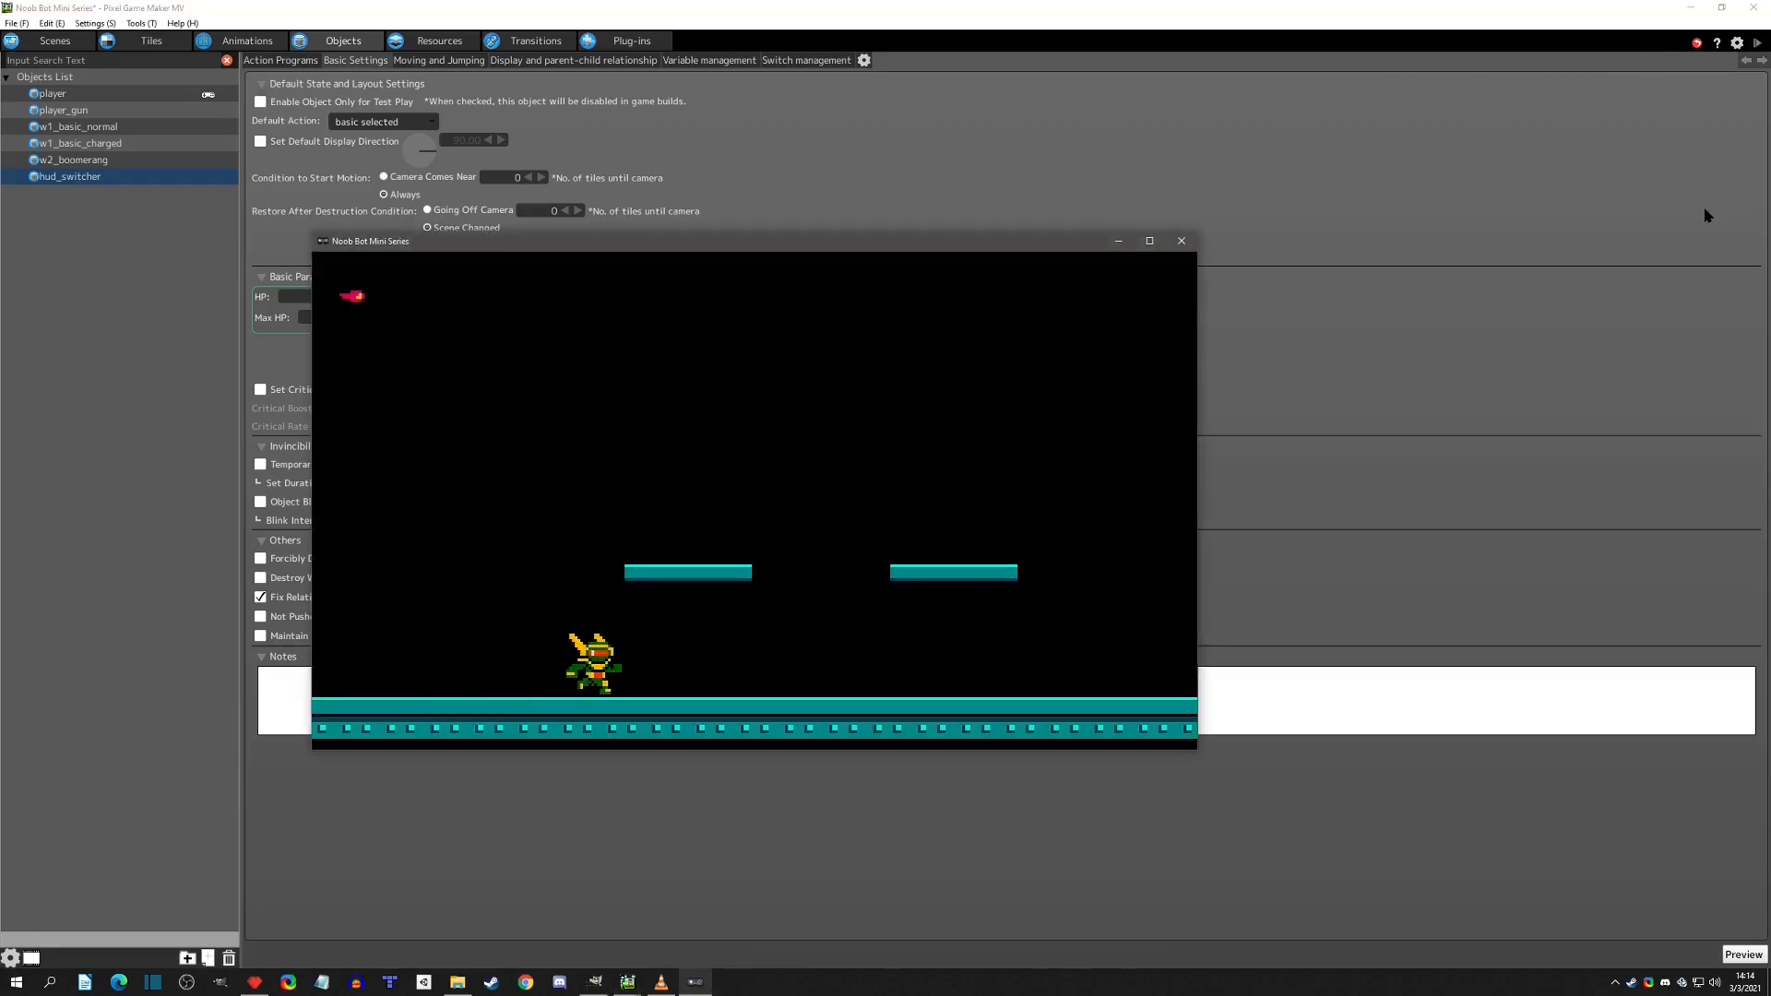
key("Right")
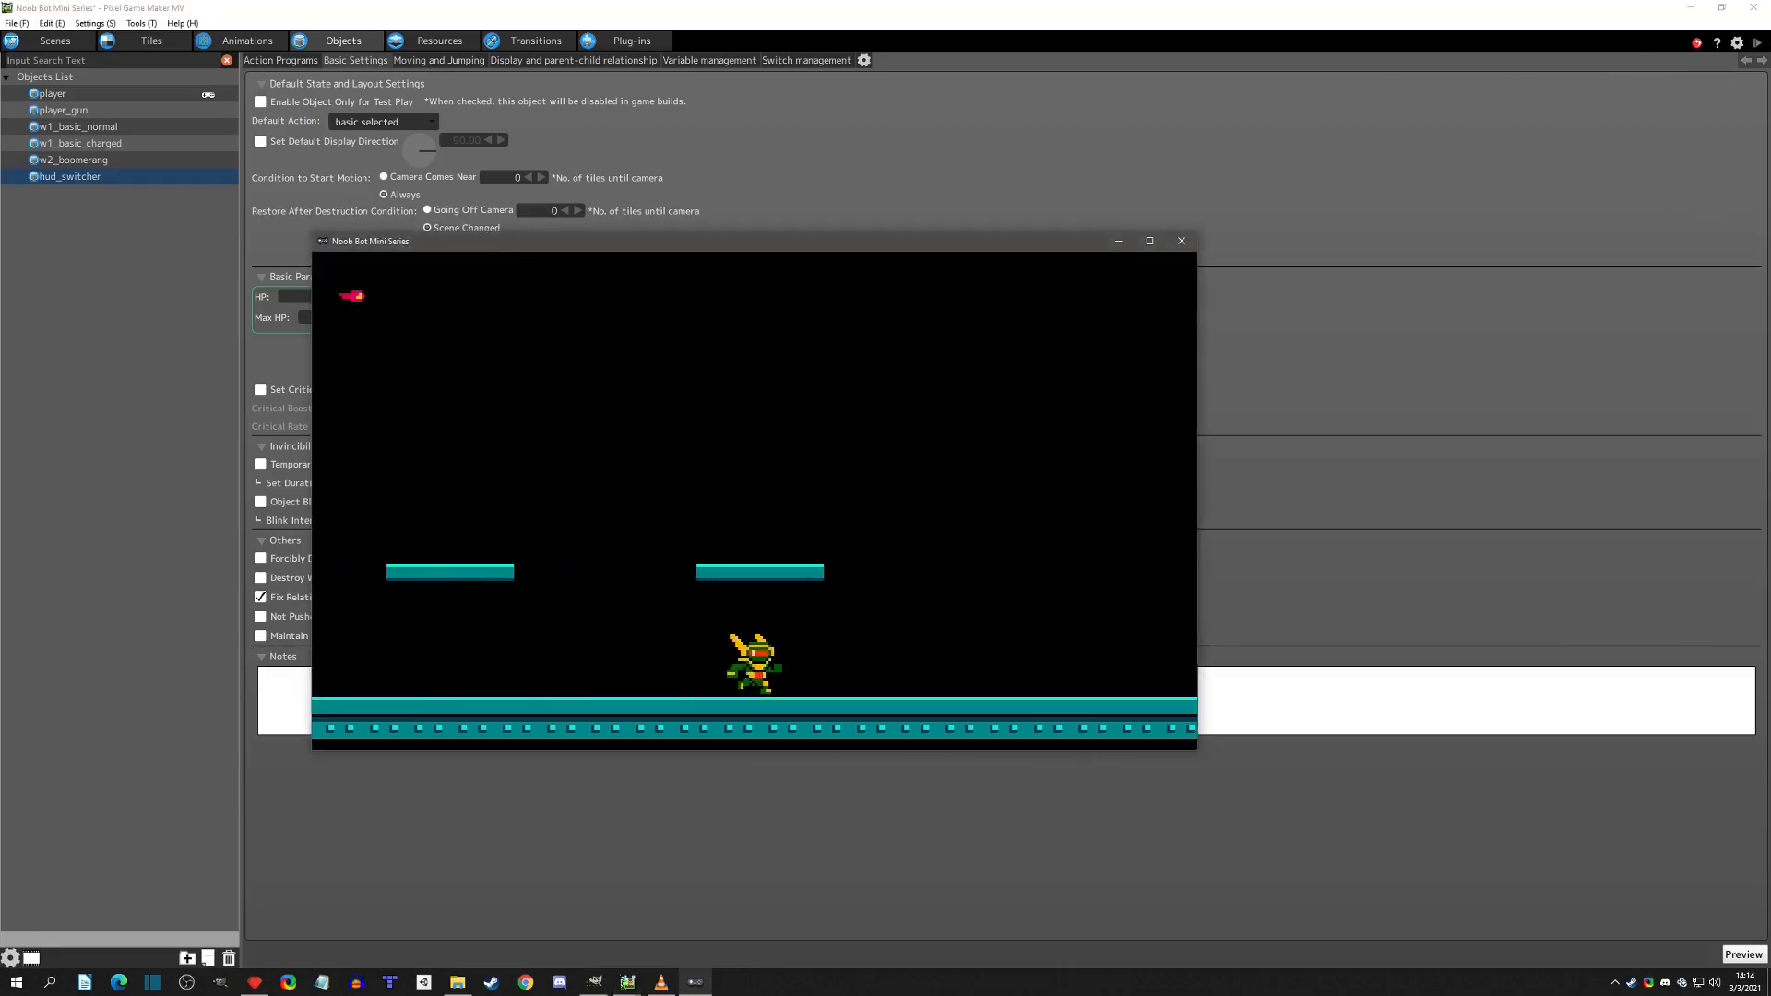
key("Right")
key("z")
key("Left")
key("z")
key("x")
key("x")
key("x")
key("z")
key("Left")
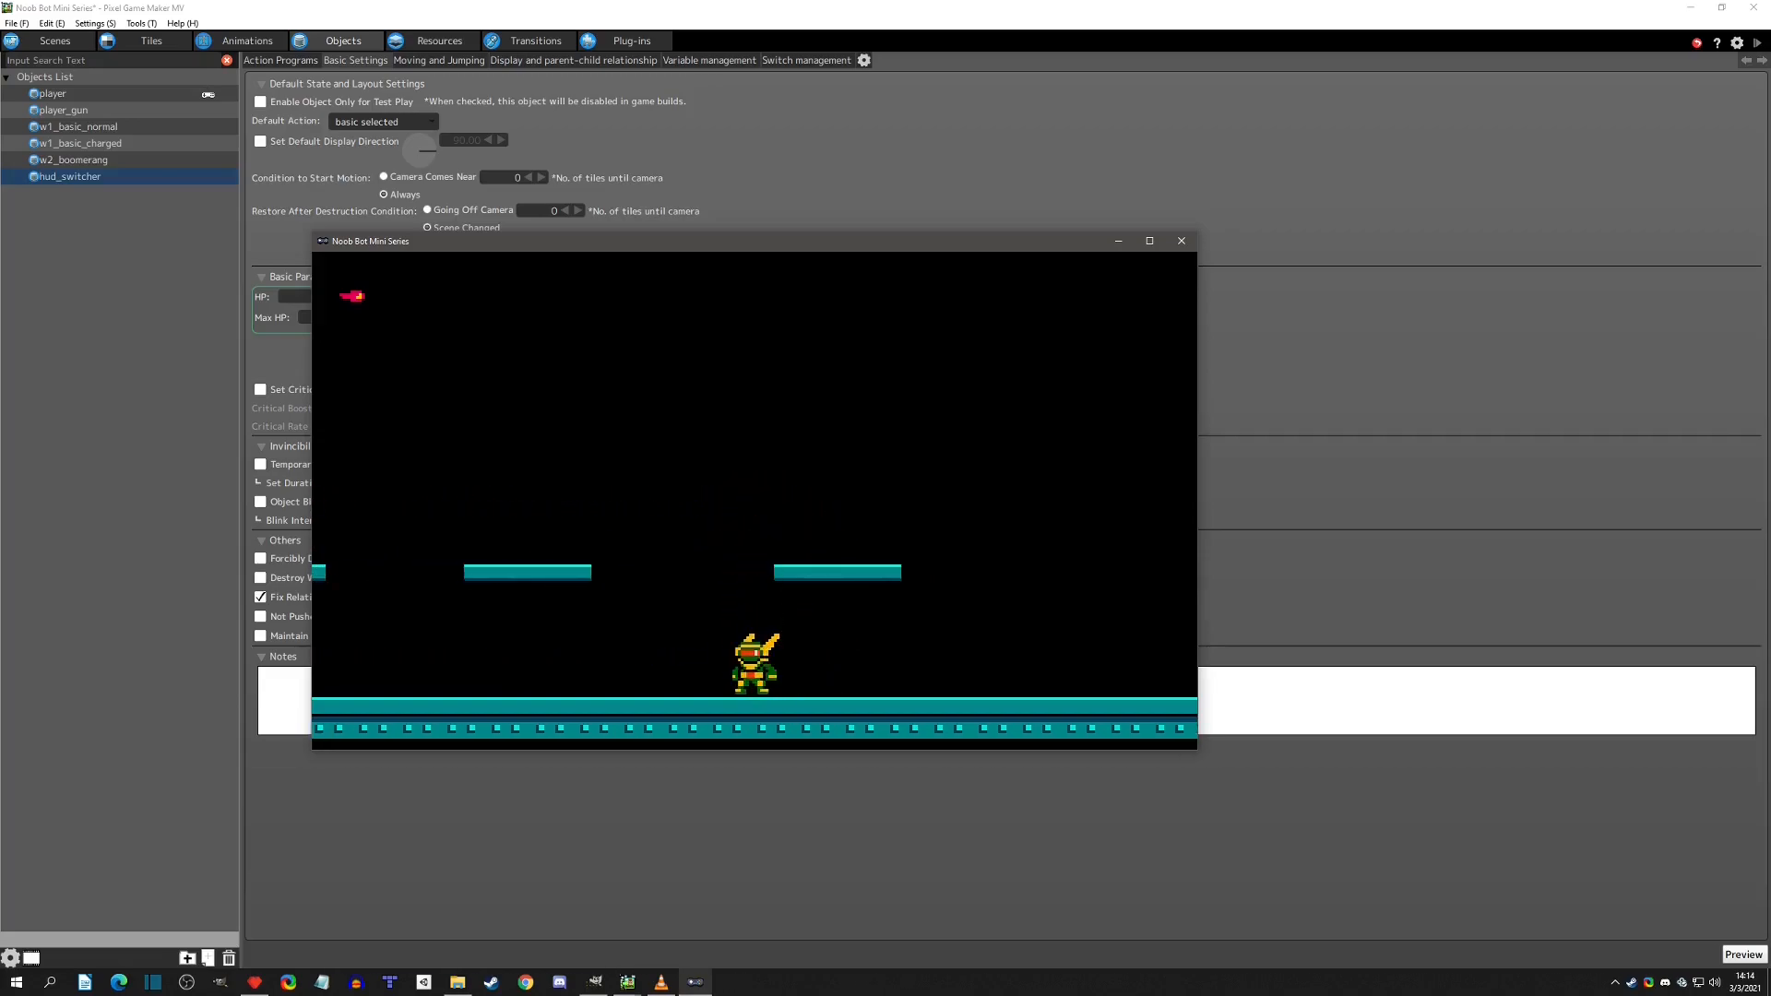
left_click(1181, 241)
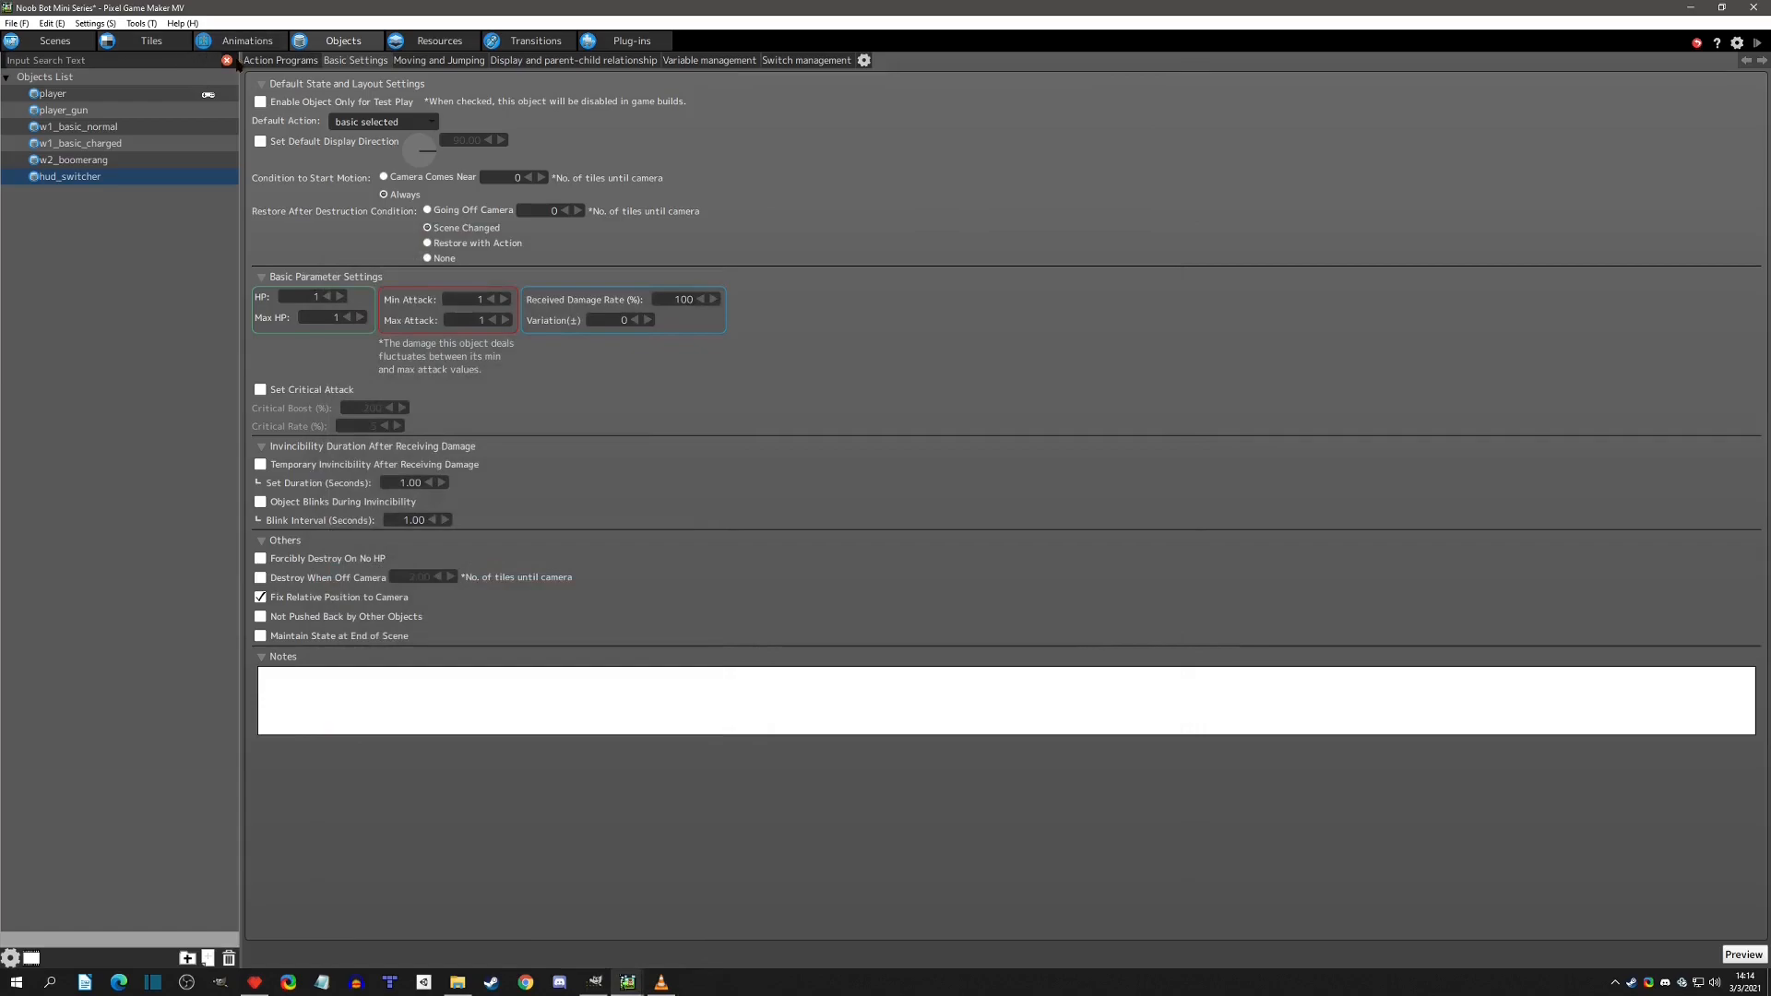
Return to hud_switcher's action program and bring up player_gun's action program for review.
left_click(275, 61)
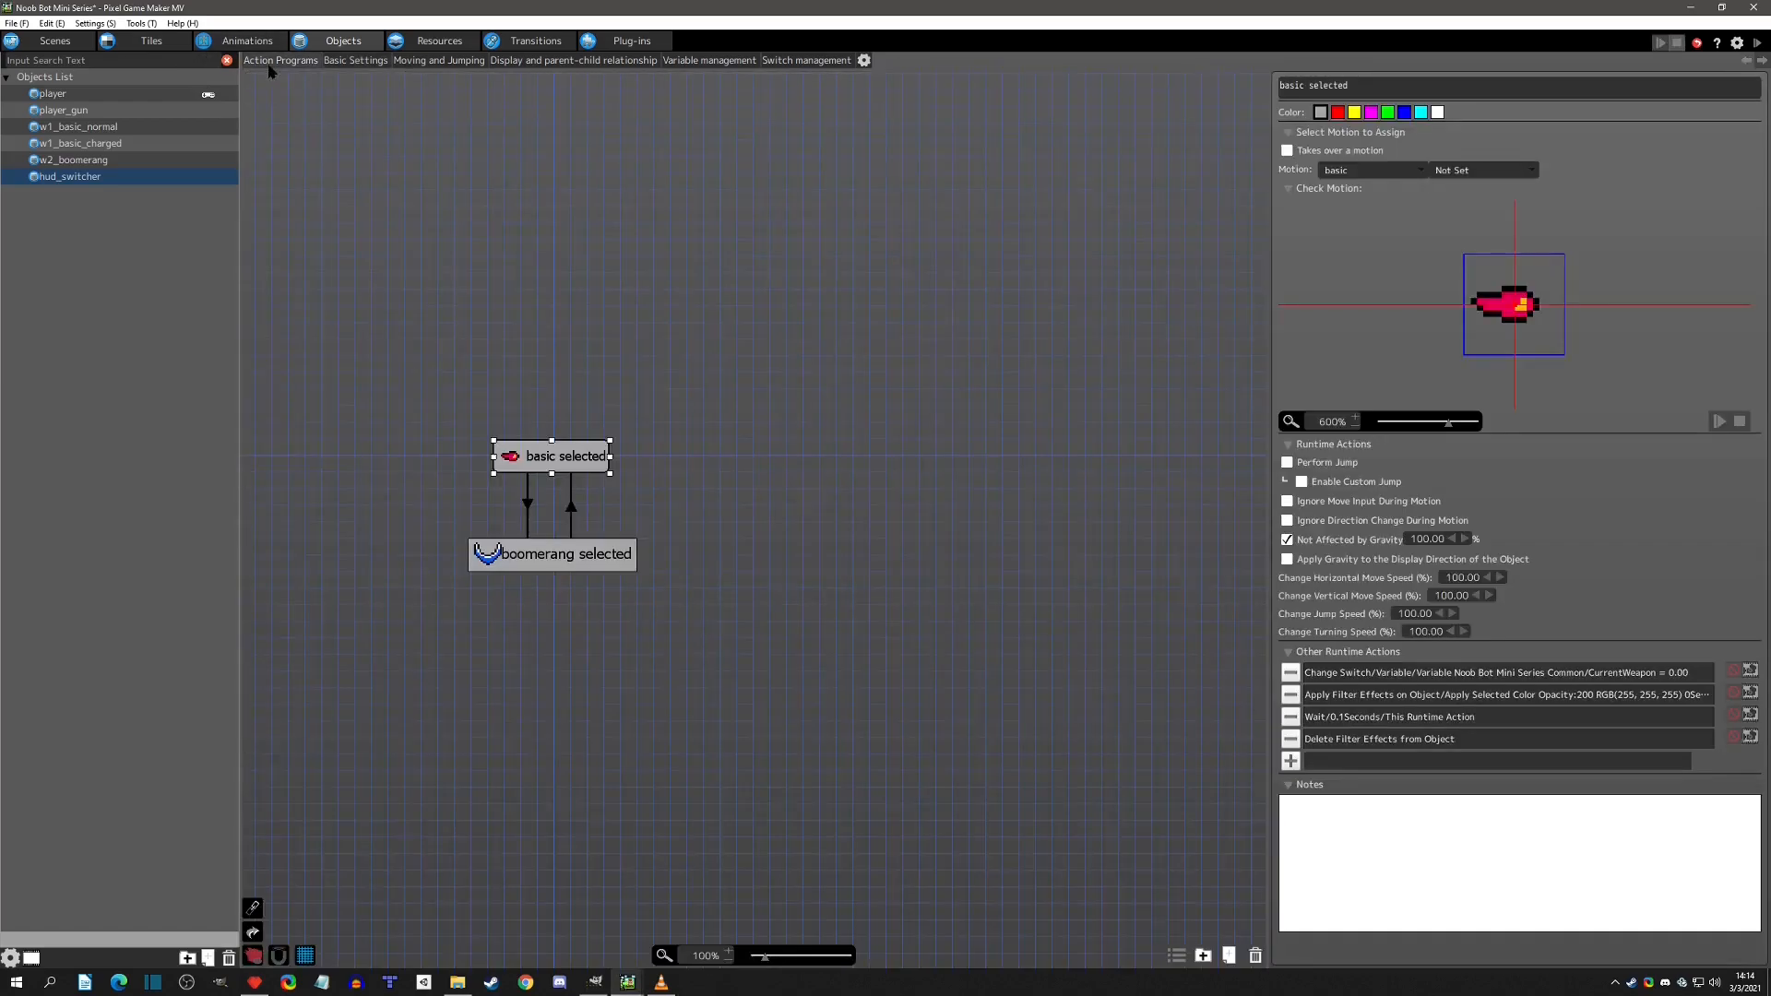
left_click(99, 113)
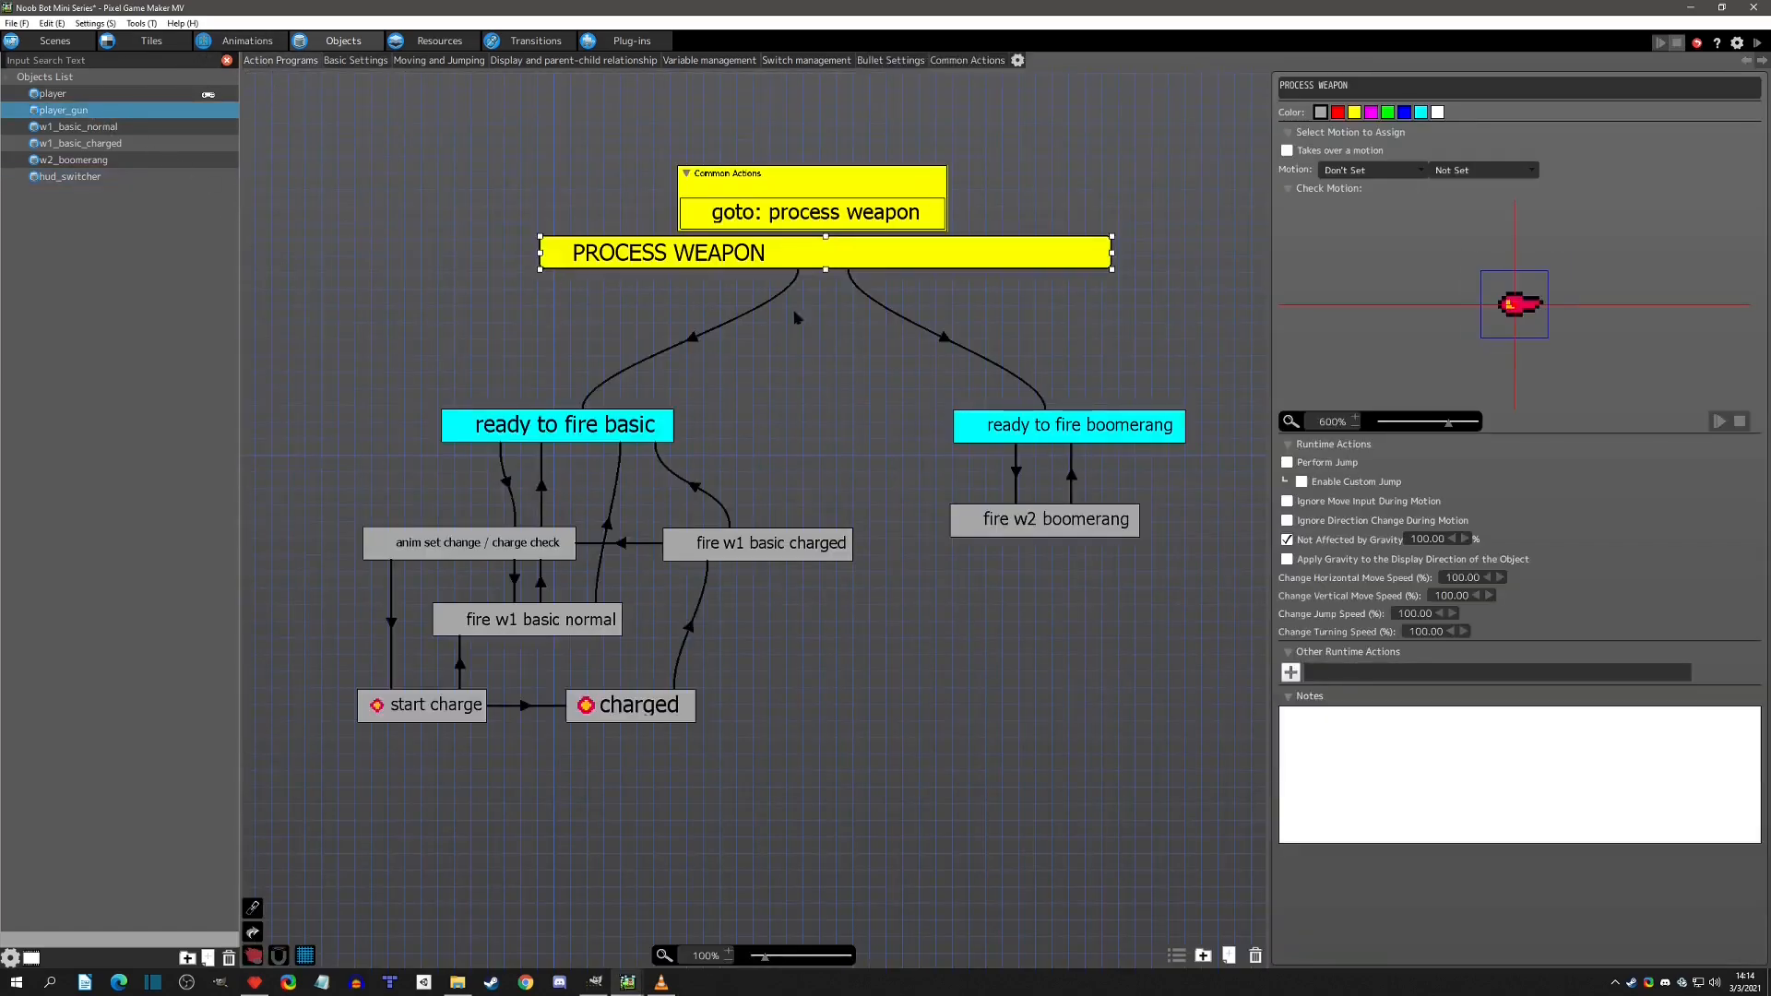